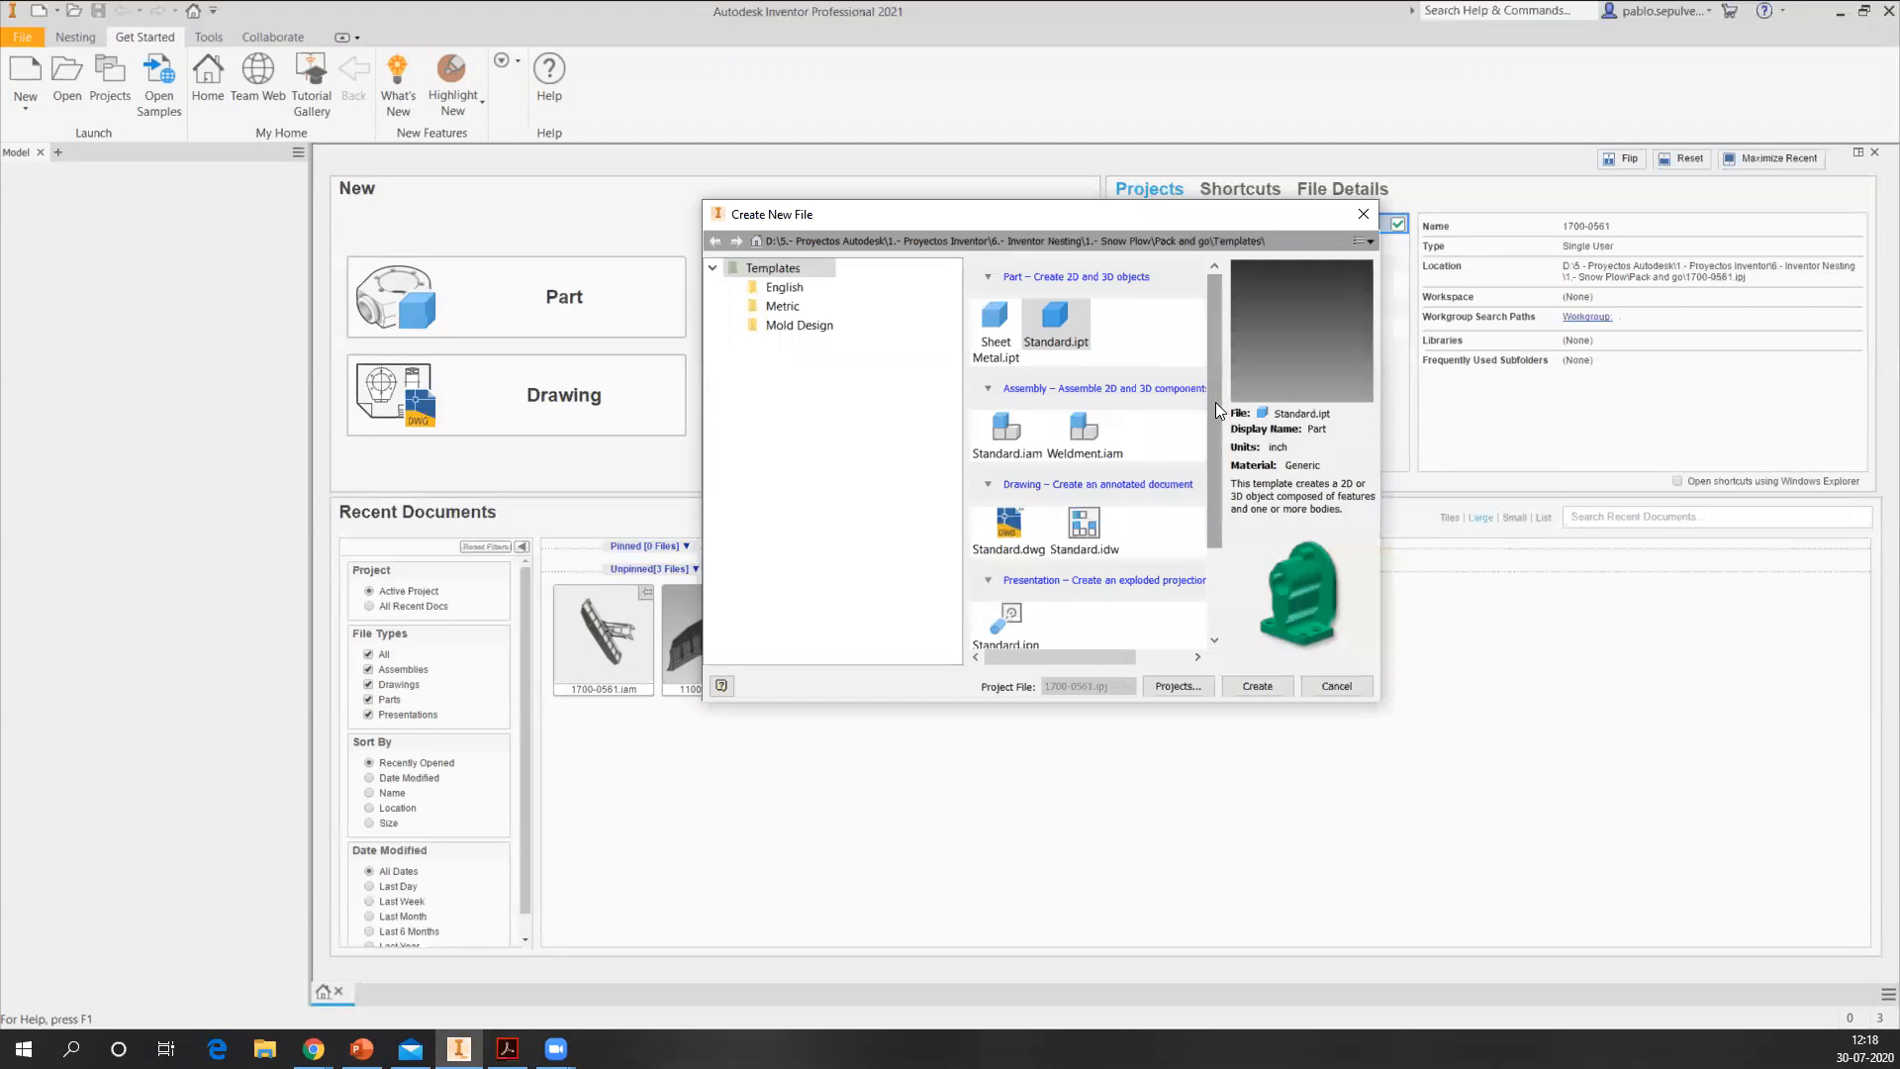
- Check the default, English and Metric template folders for nesting templates, and leave without creating a file
scroll(1215, 411, down, 3)
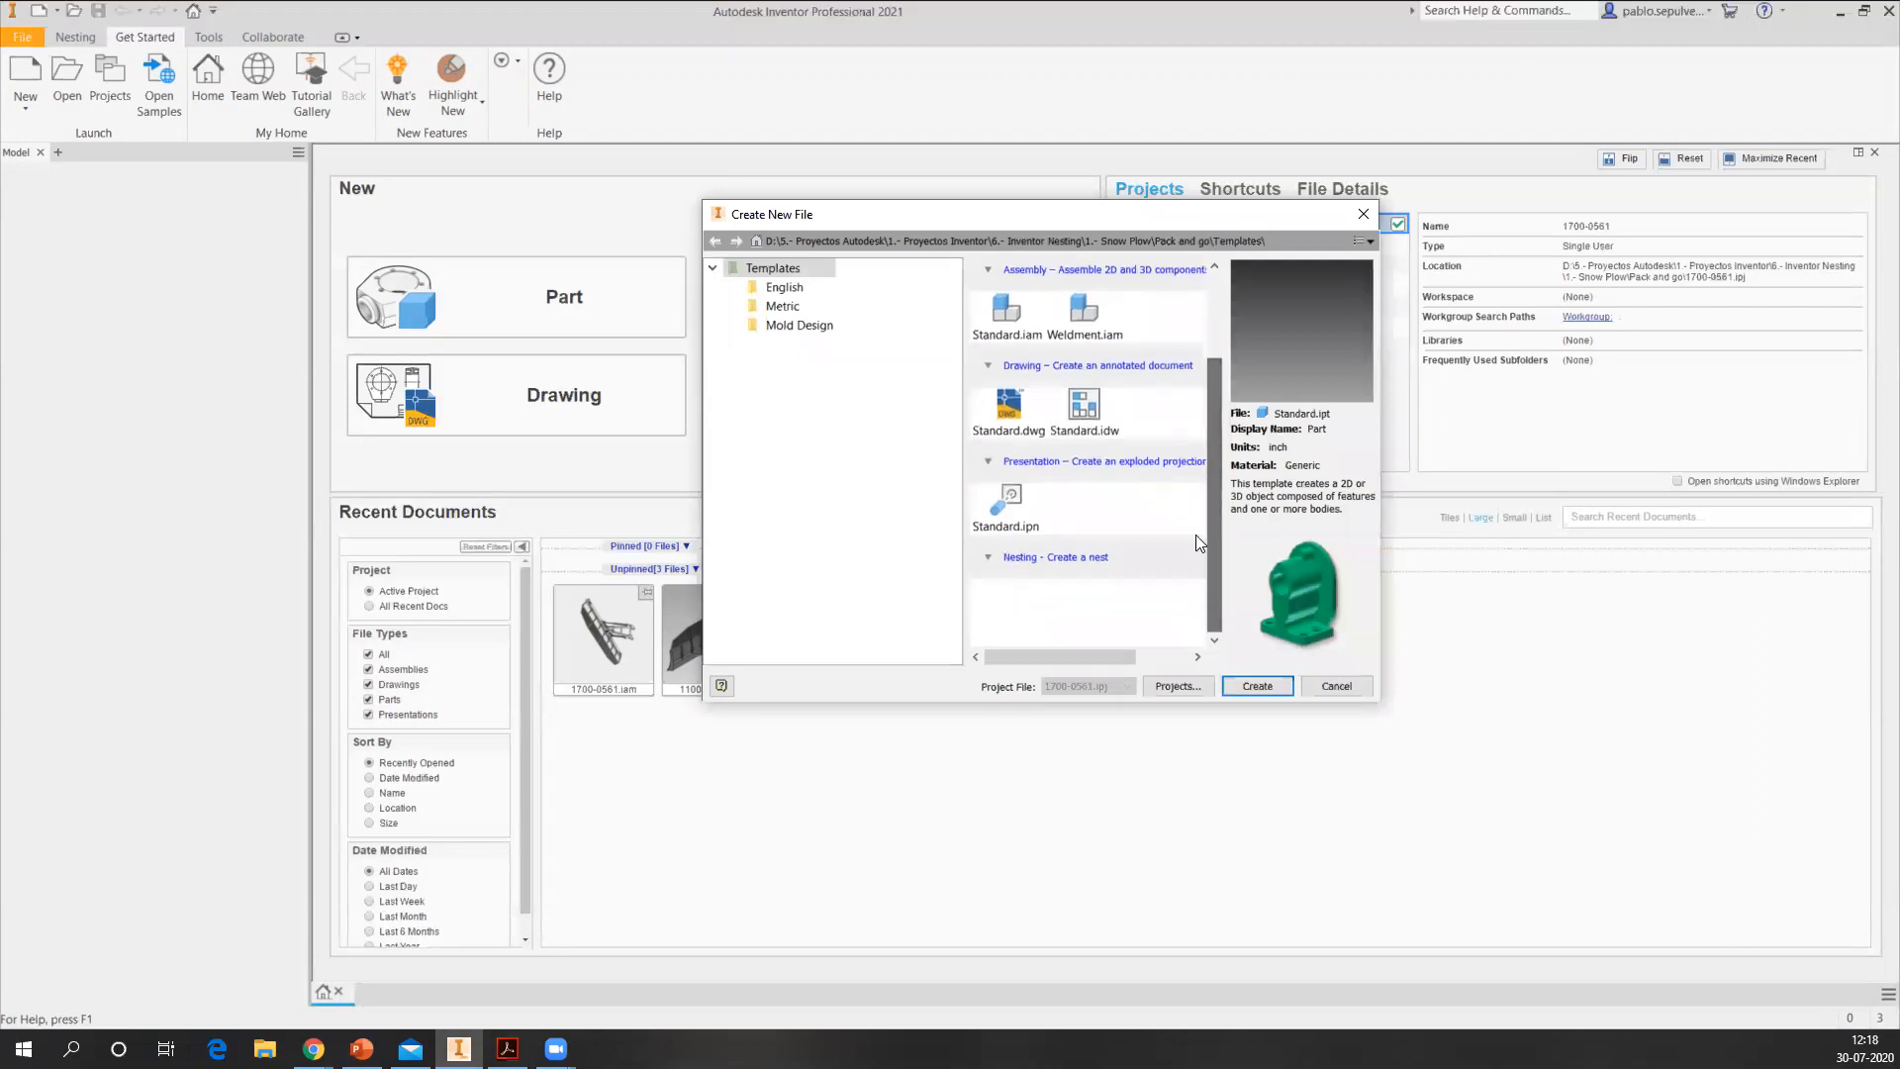
click(784, 286)
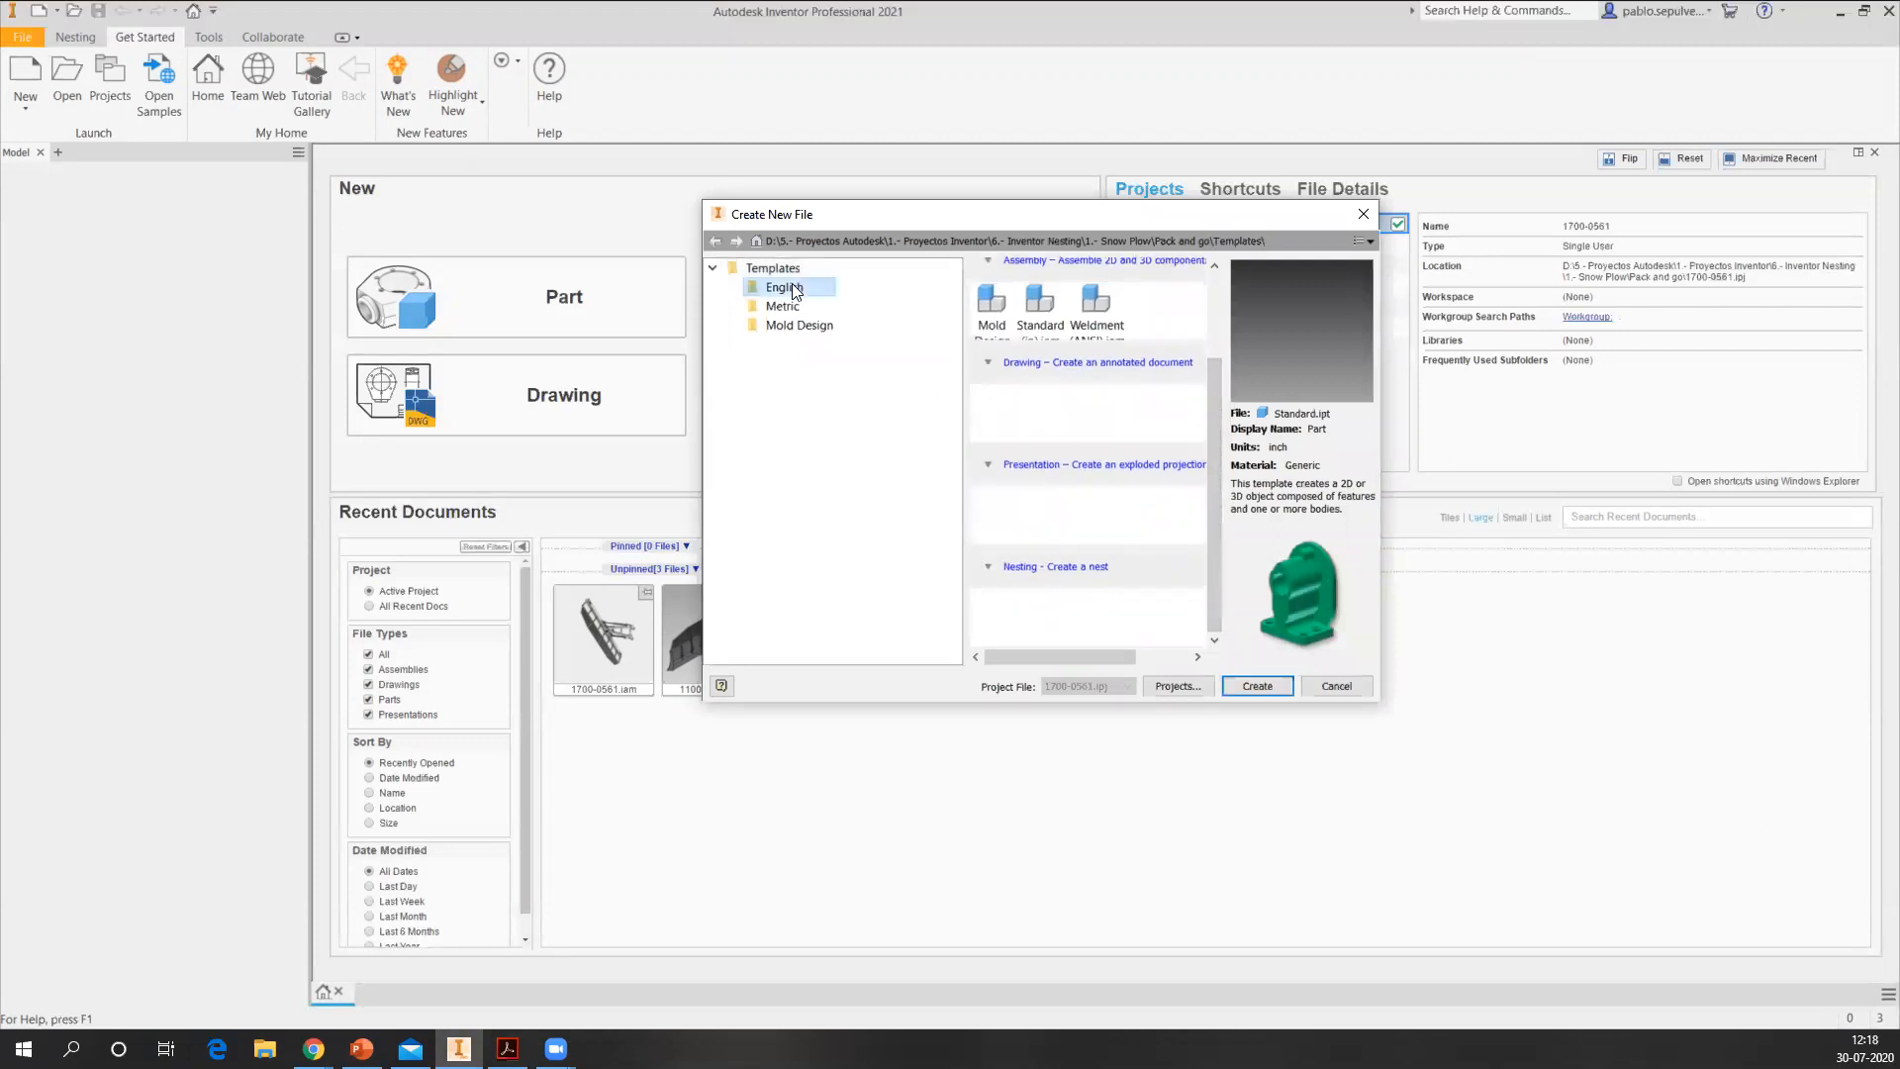
scroll(1098, 564, down, 2)
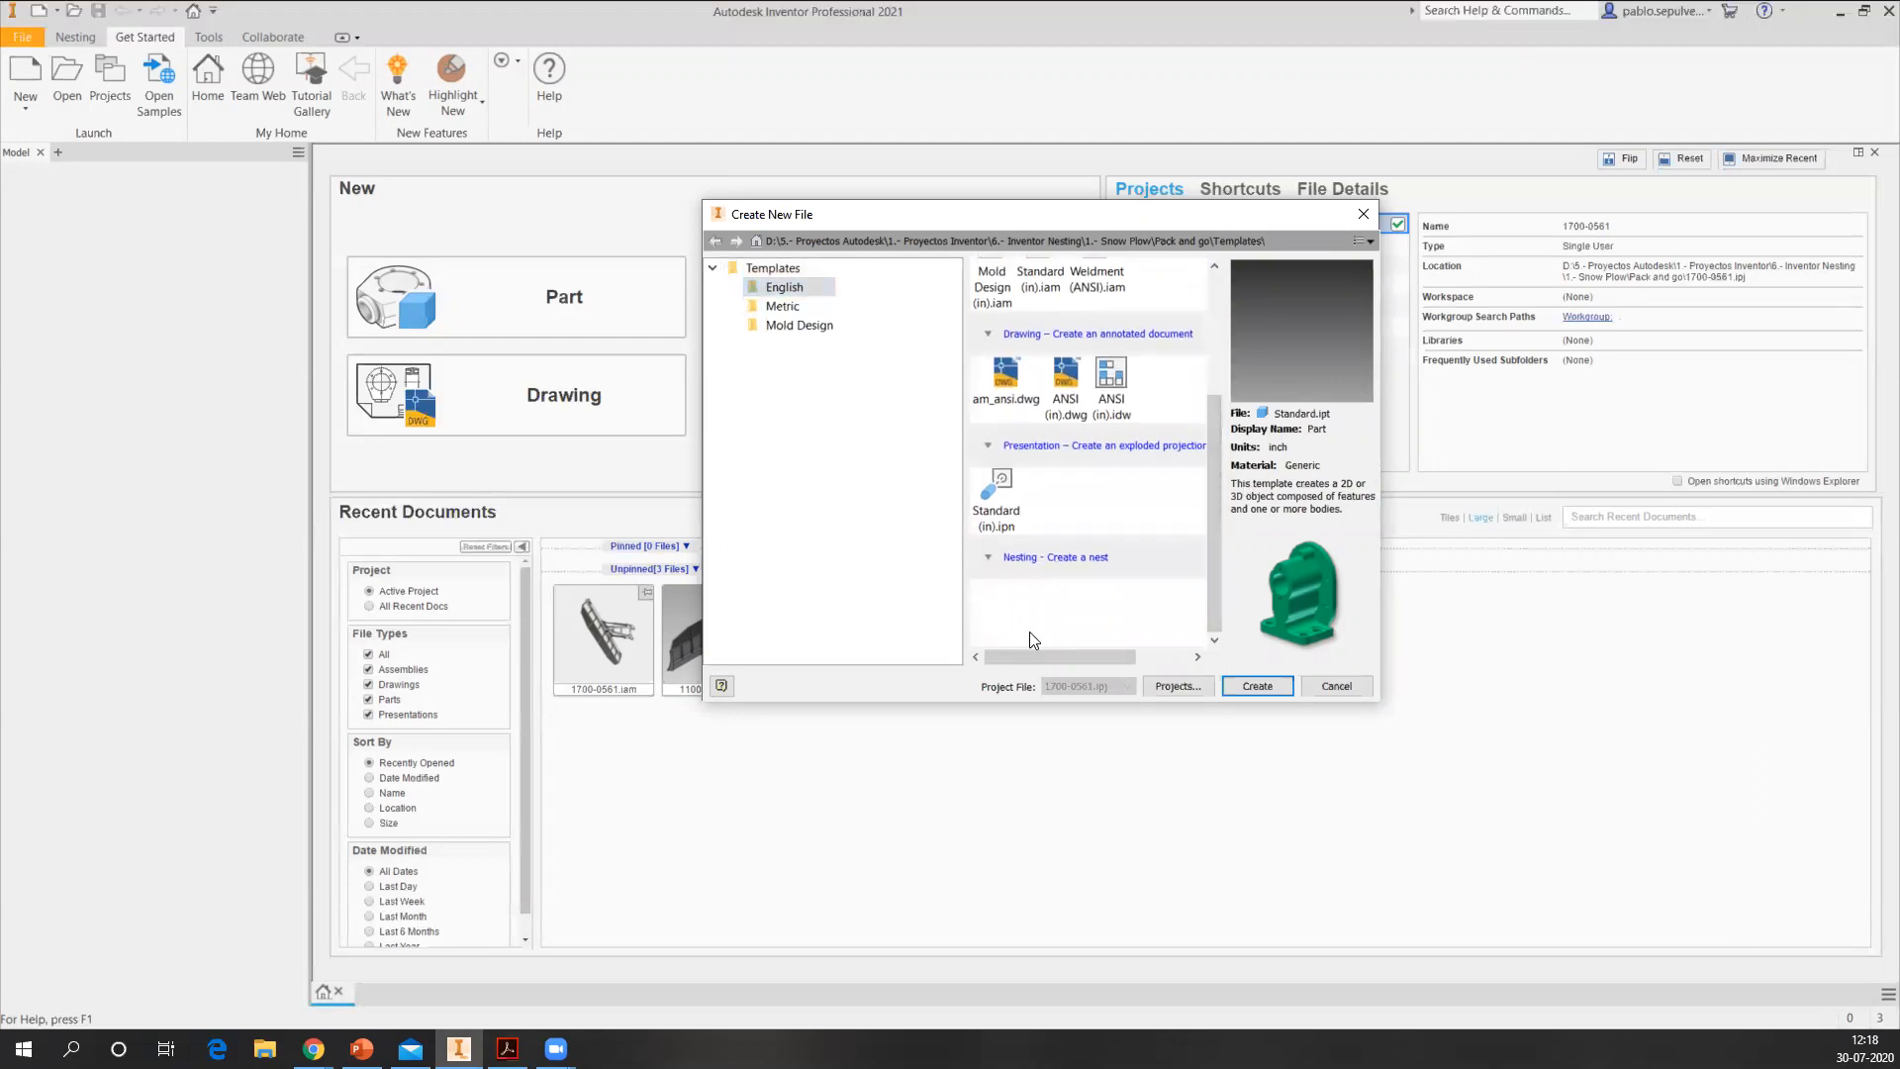
click(782, 305)
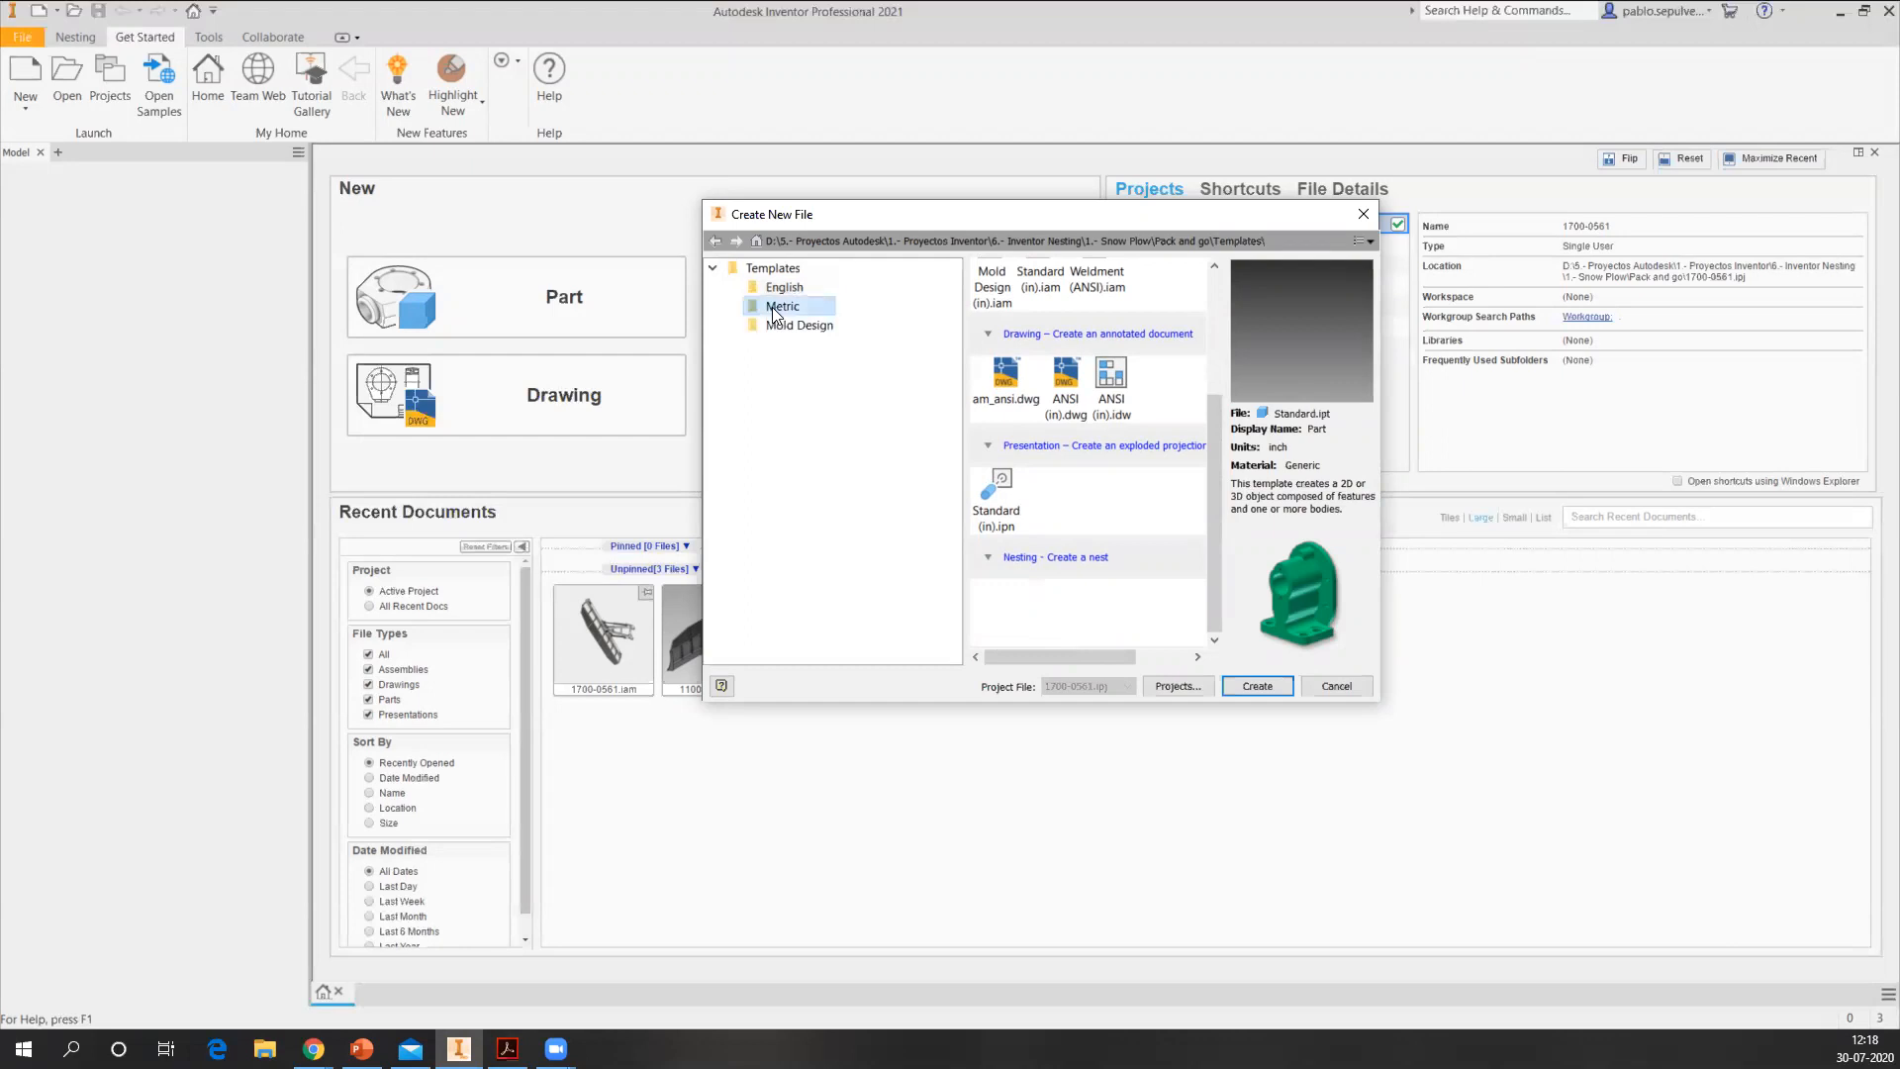
scroll(1223, 546, down, 1)
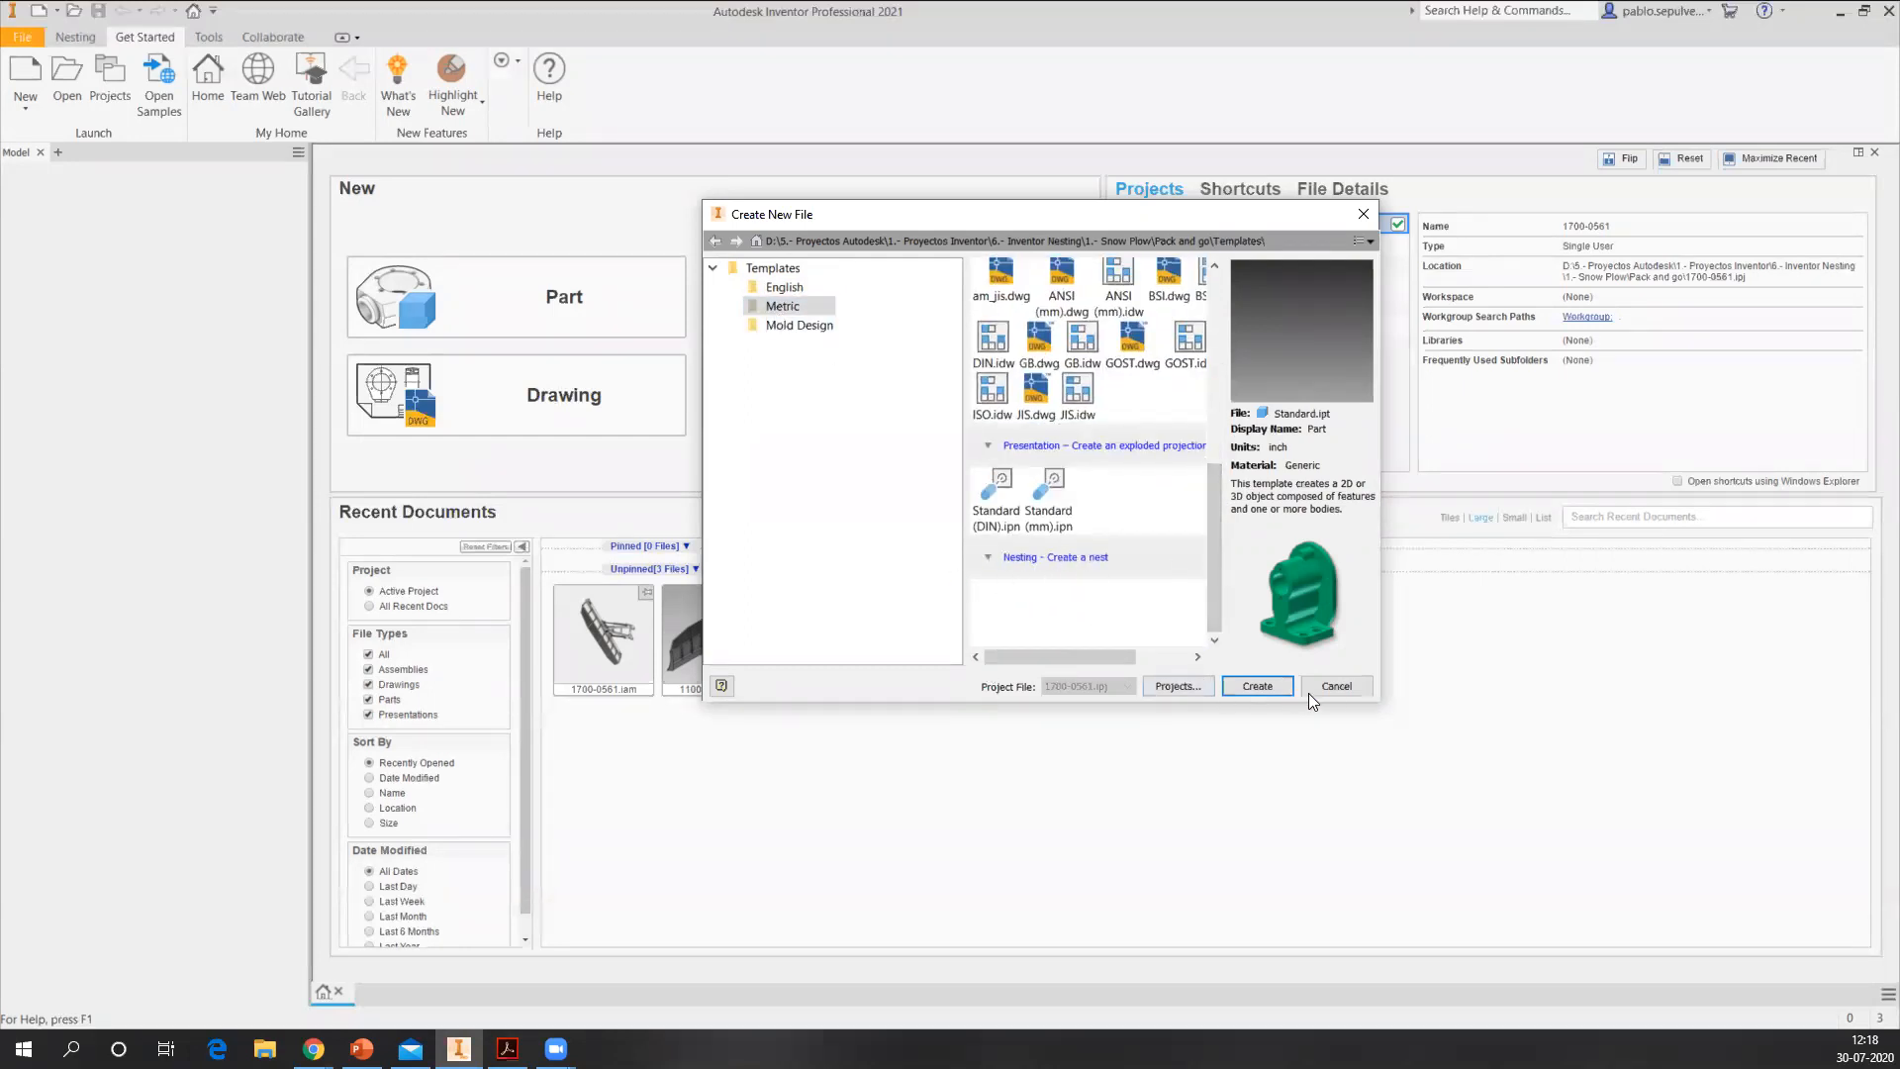
click(1334, 685)
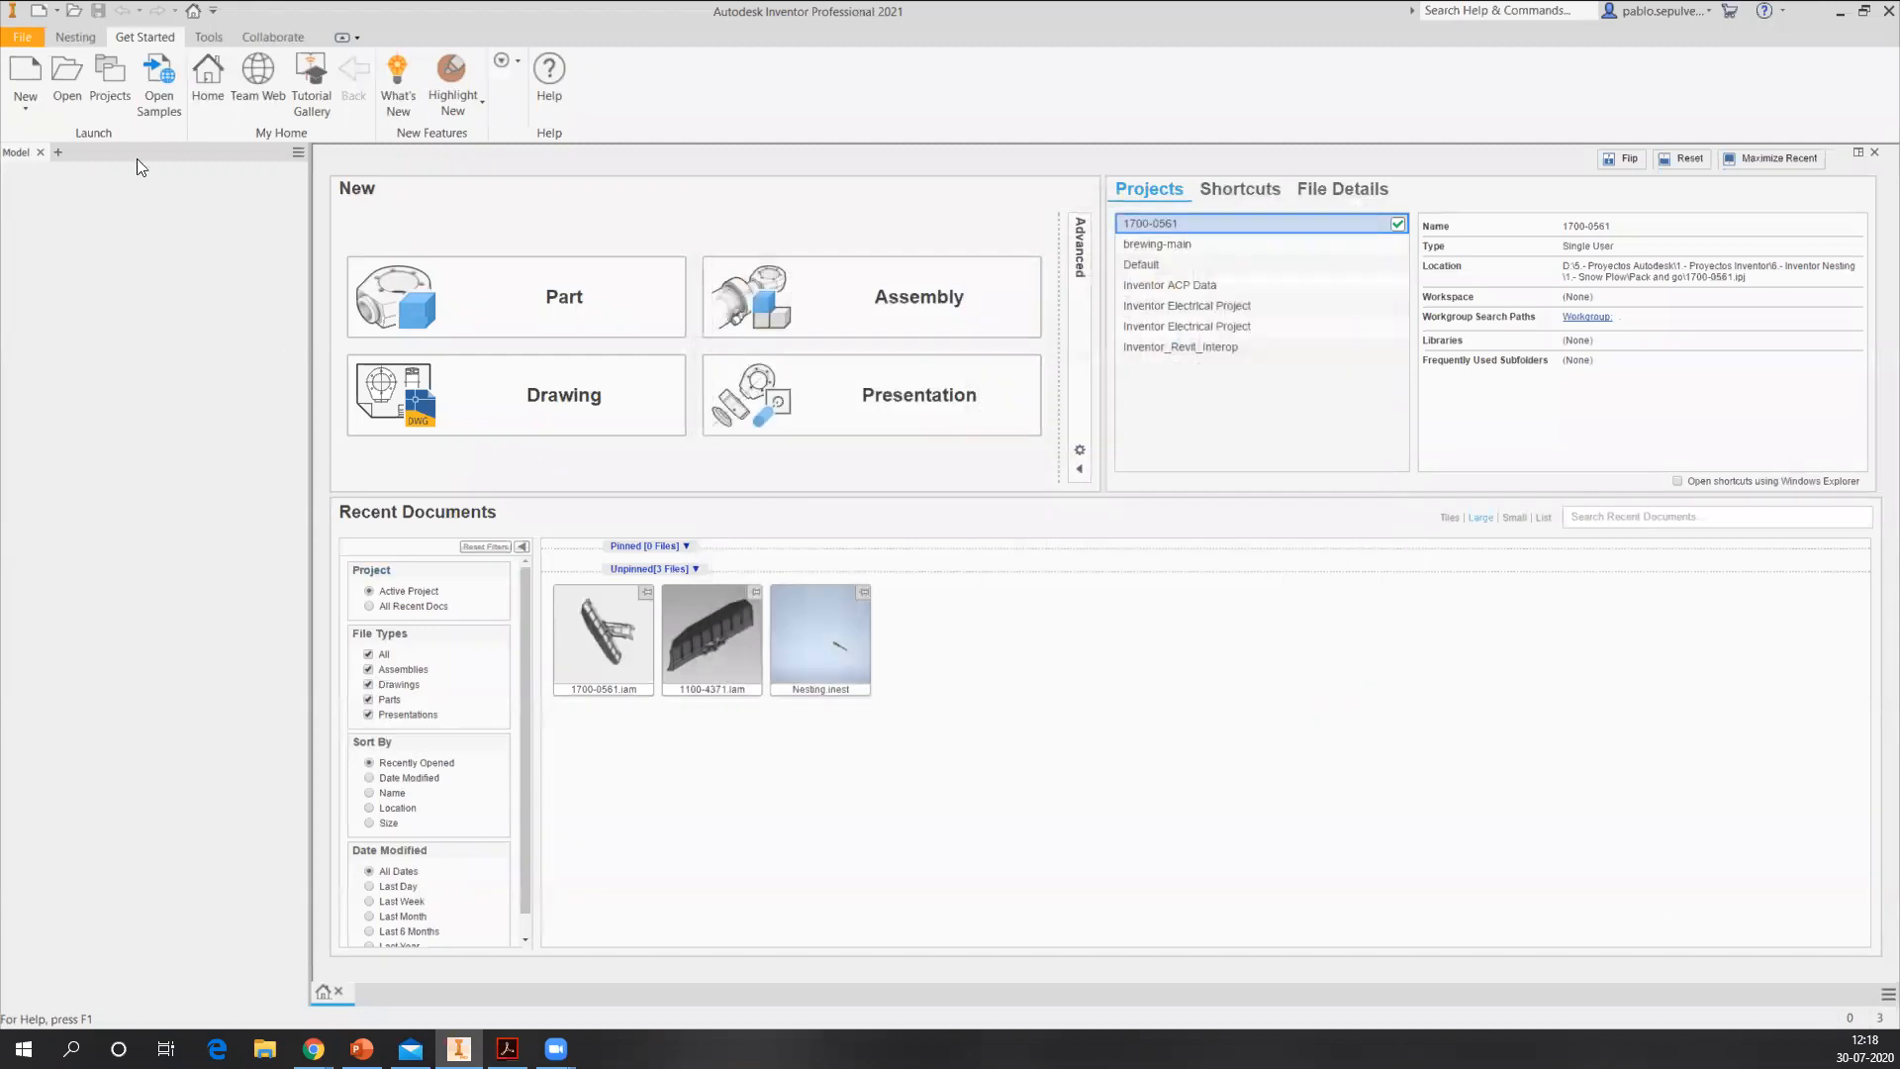
- Open the 1100-4391 assembly from the Pack and go folder, skipping all unresolved references
click(68, 74)
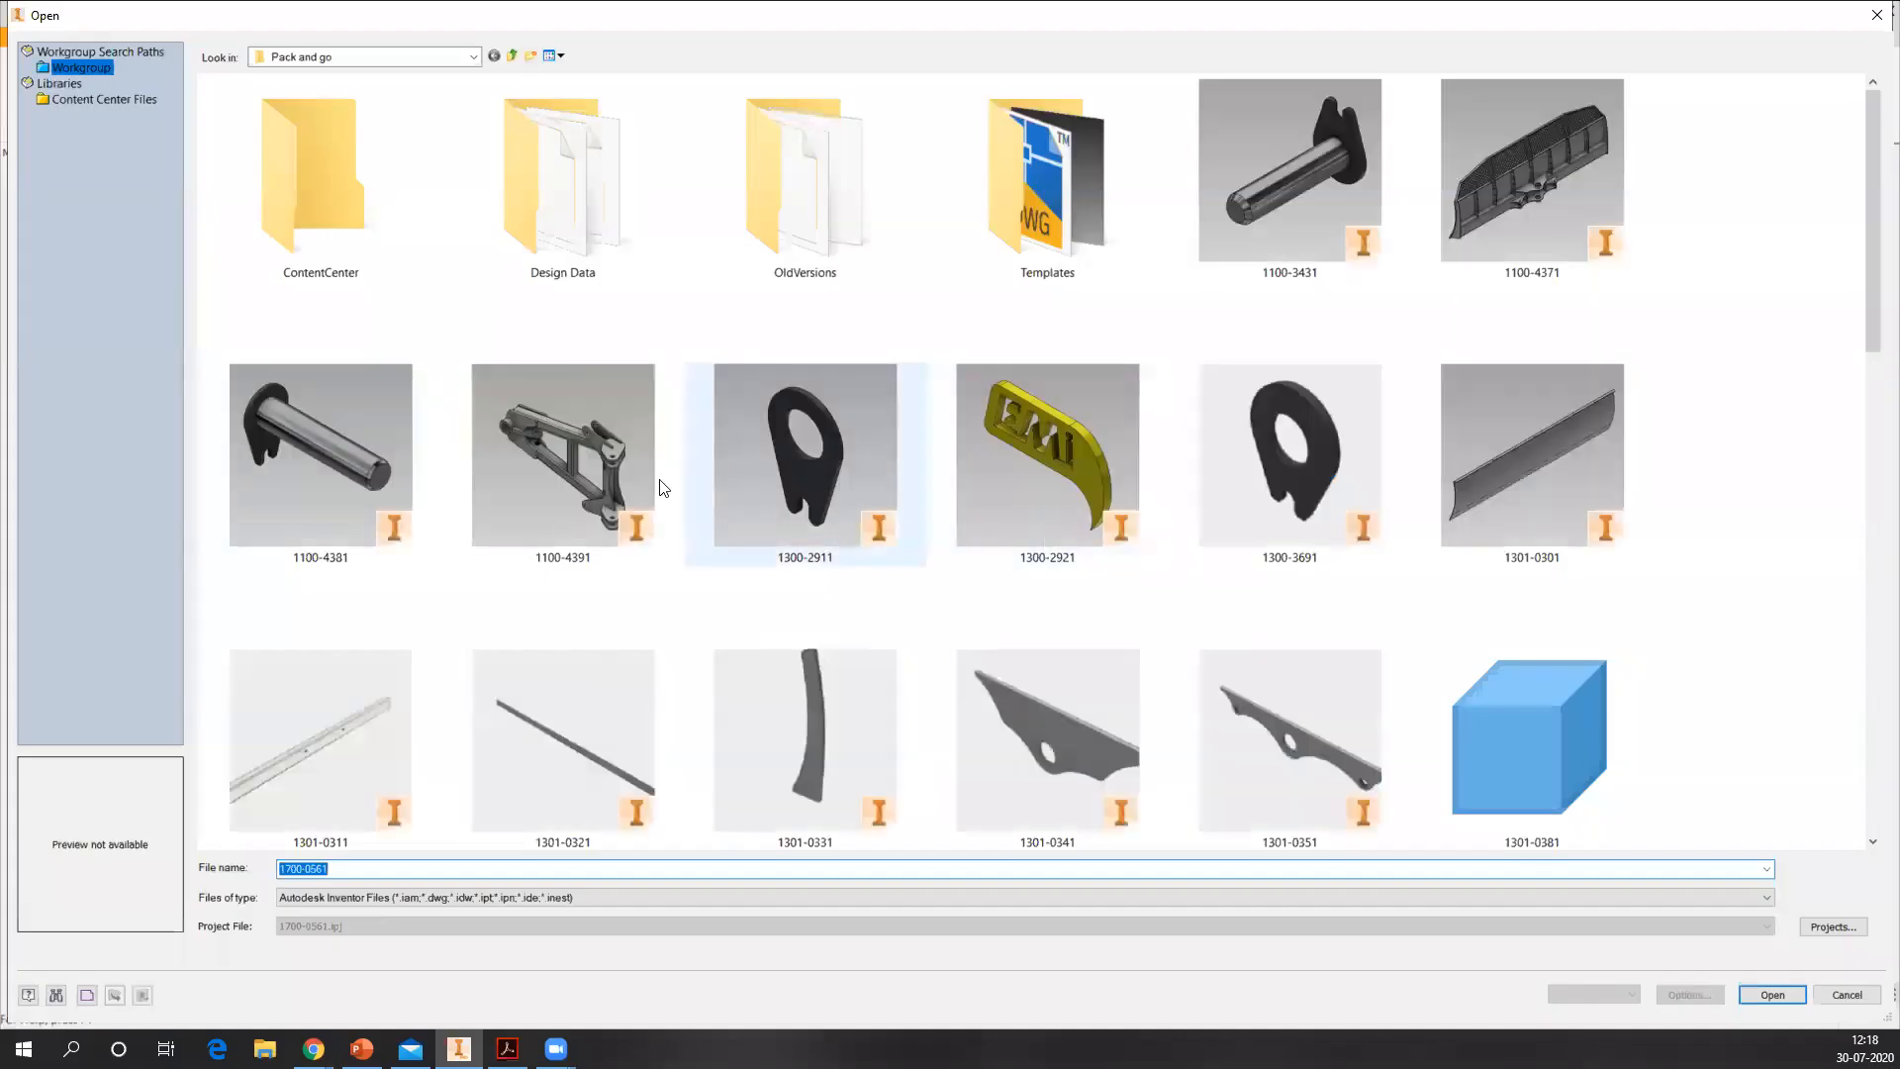
click(579, 461)
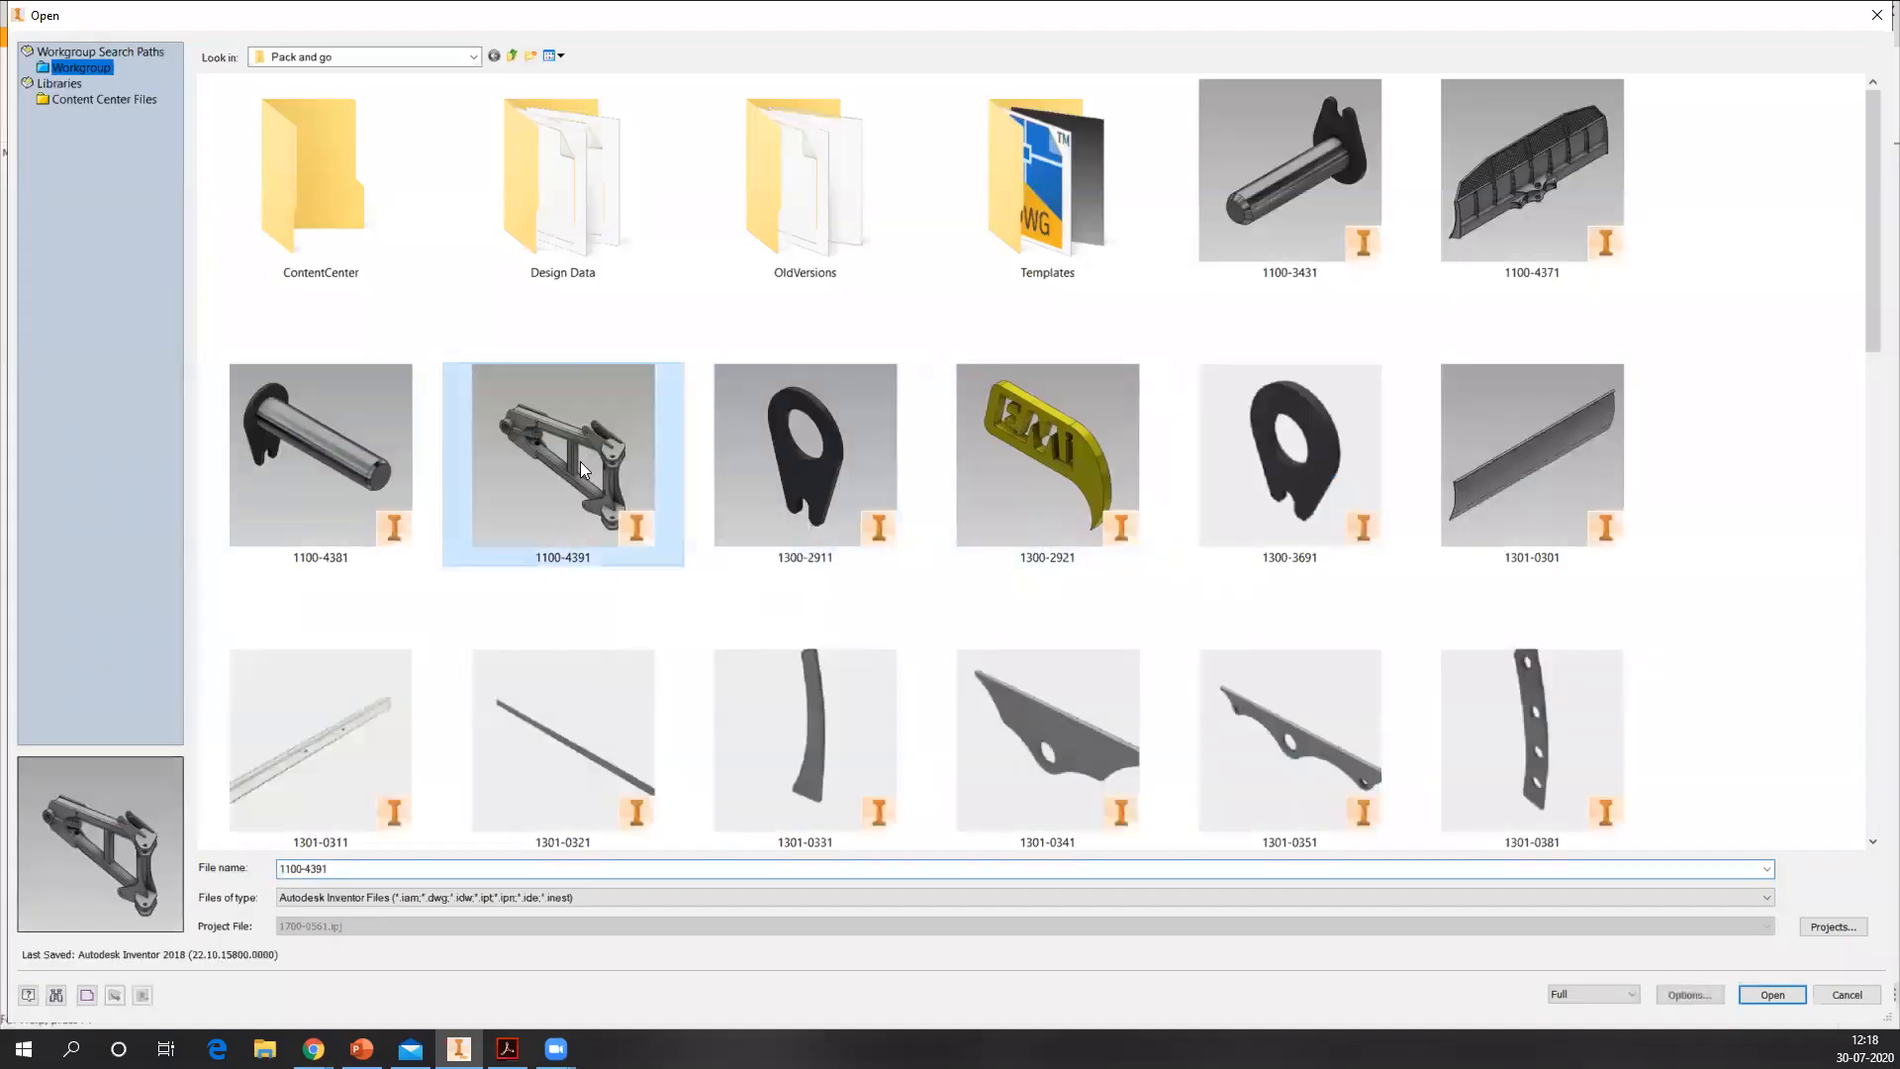
click(1774, 994)
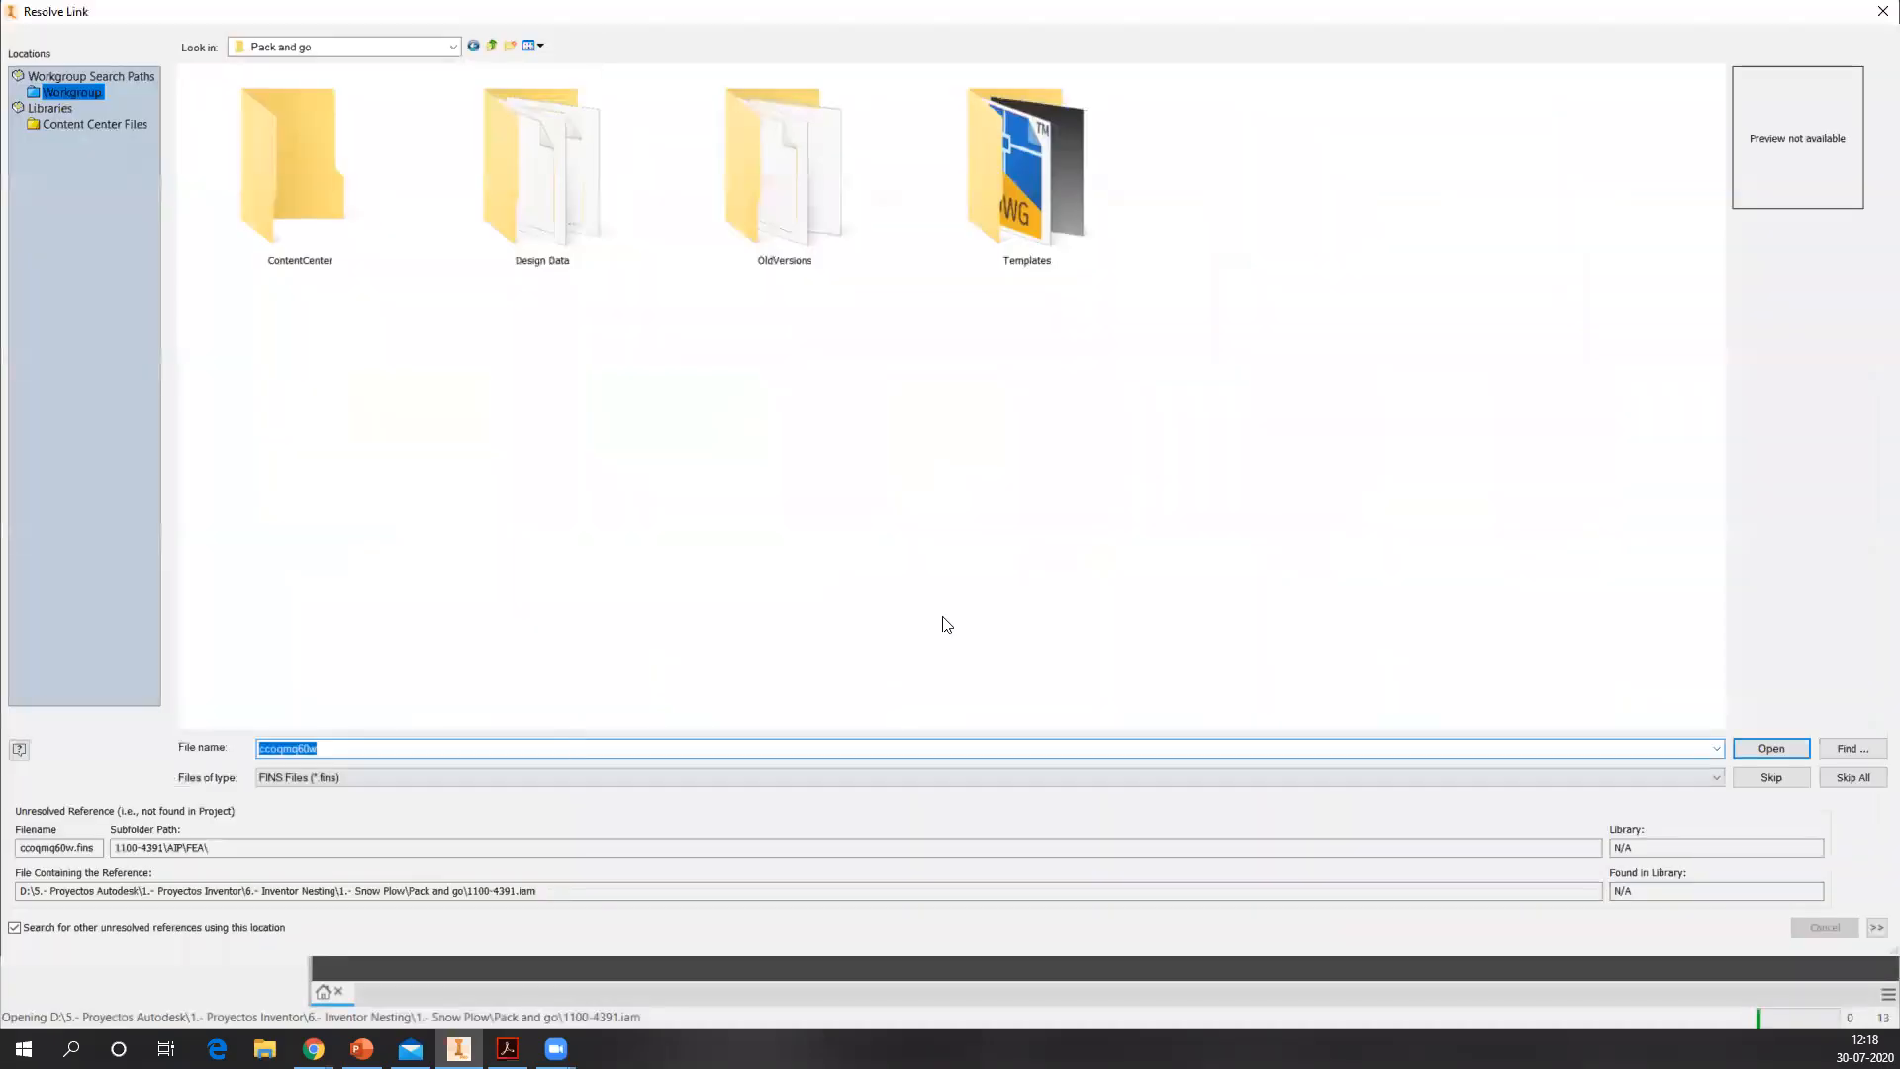
click(1868, 791)
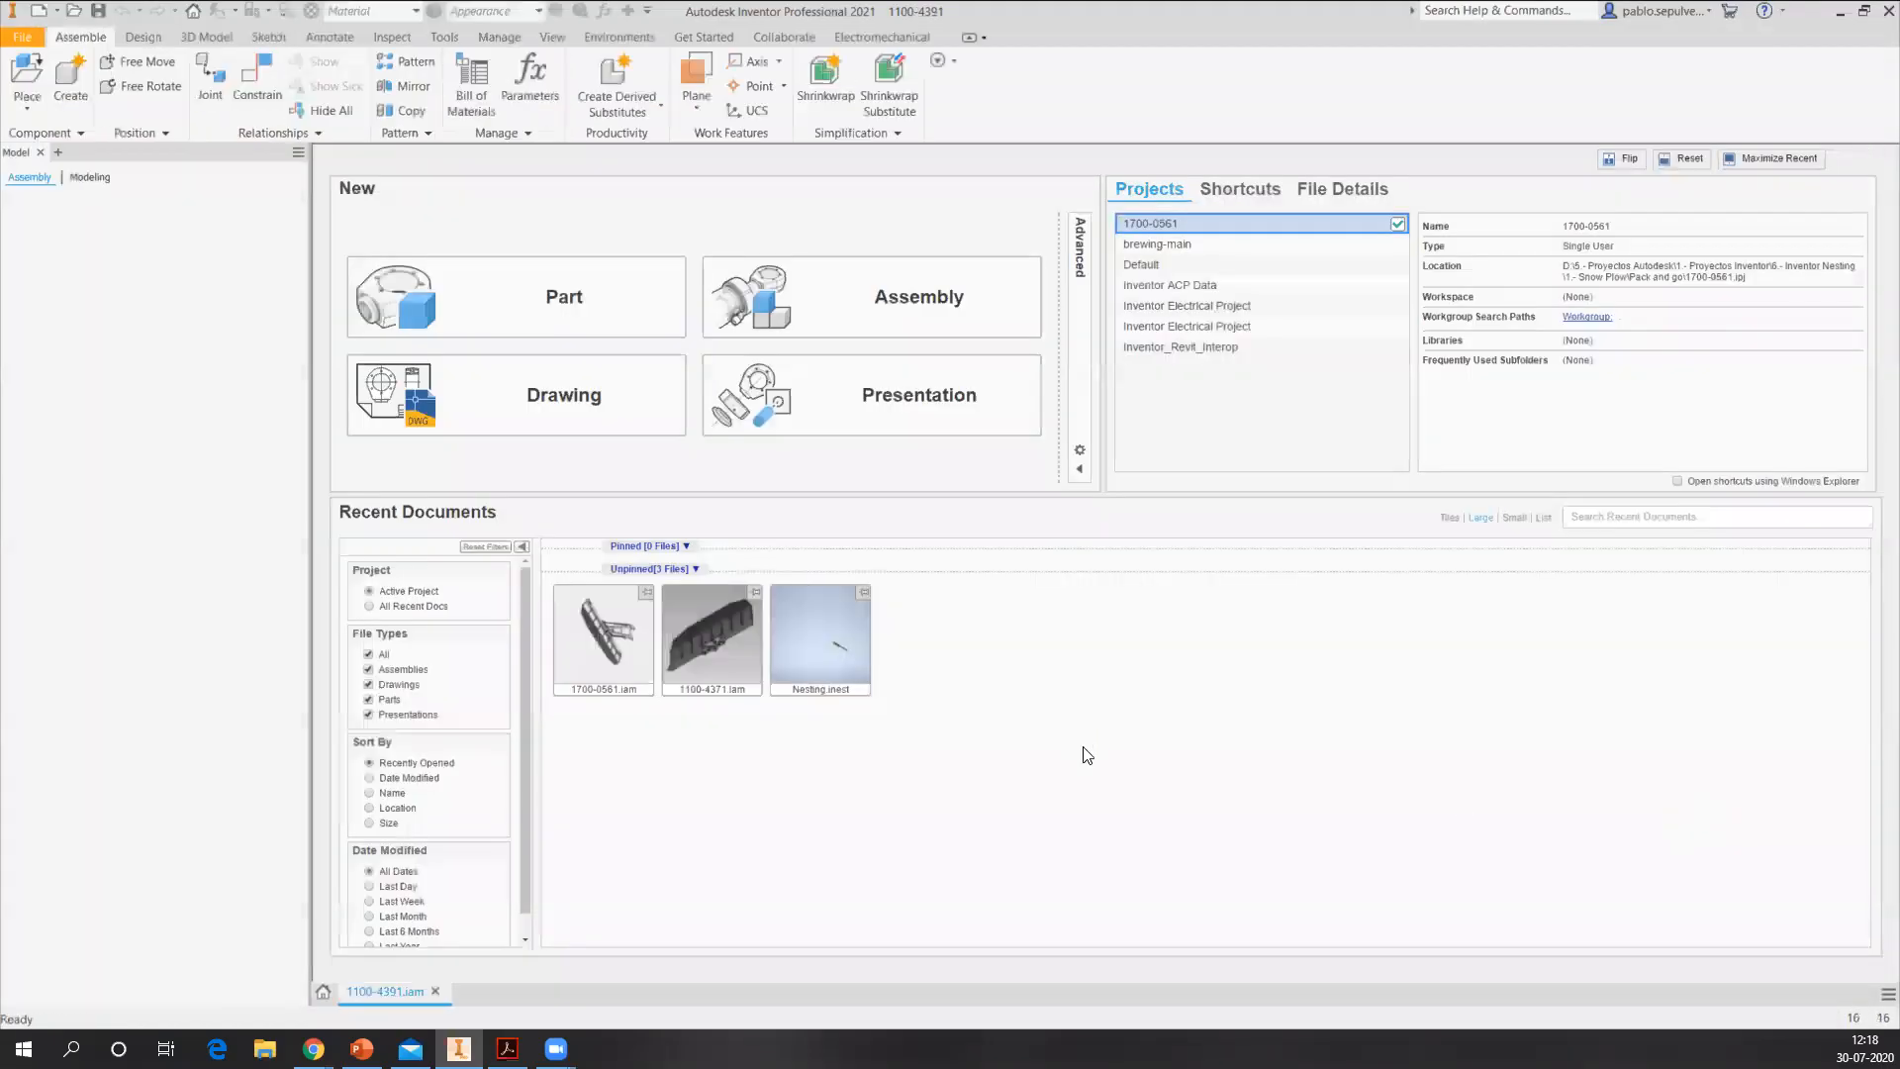
- Examine the frame assembly and identify its components, including 1301-0541:1 and 1600-2191:1
mouse_move(1251, 829)
shift+middle_down()
mouse_move(1200, 805)
mouse_move(1238, 818)
mouse_move(1232, 801)
shift+middle_up()
scroll(1201, 710, up, 5)
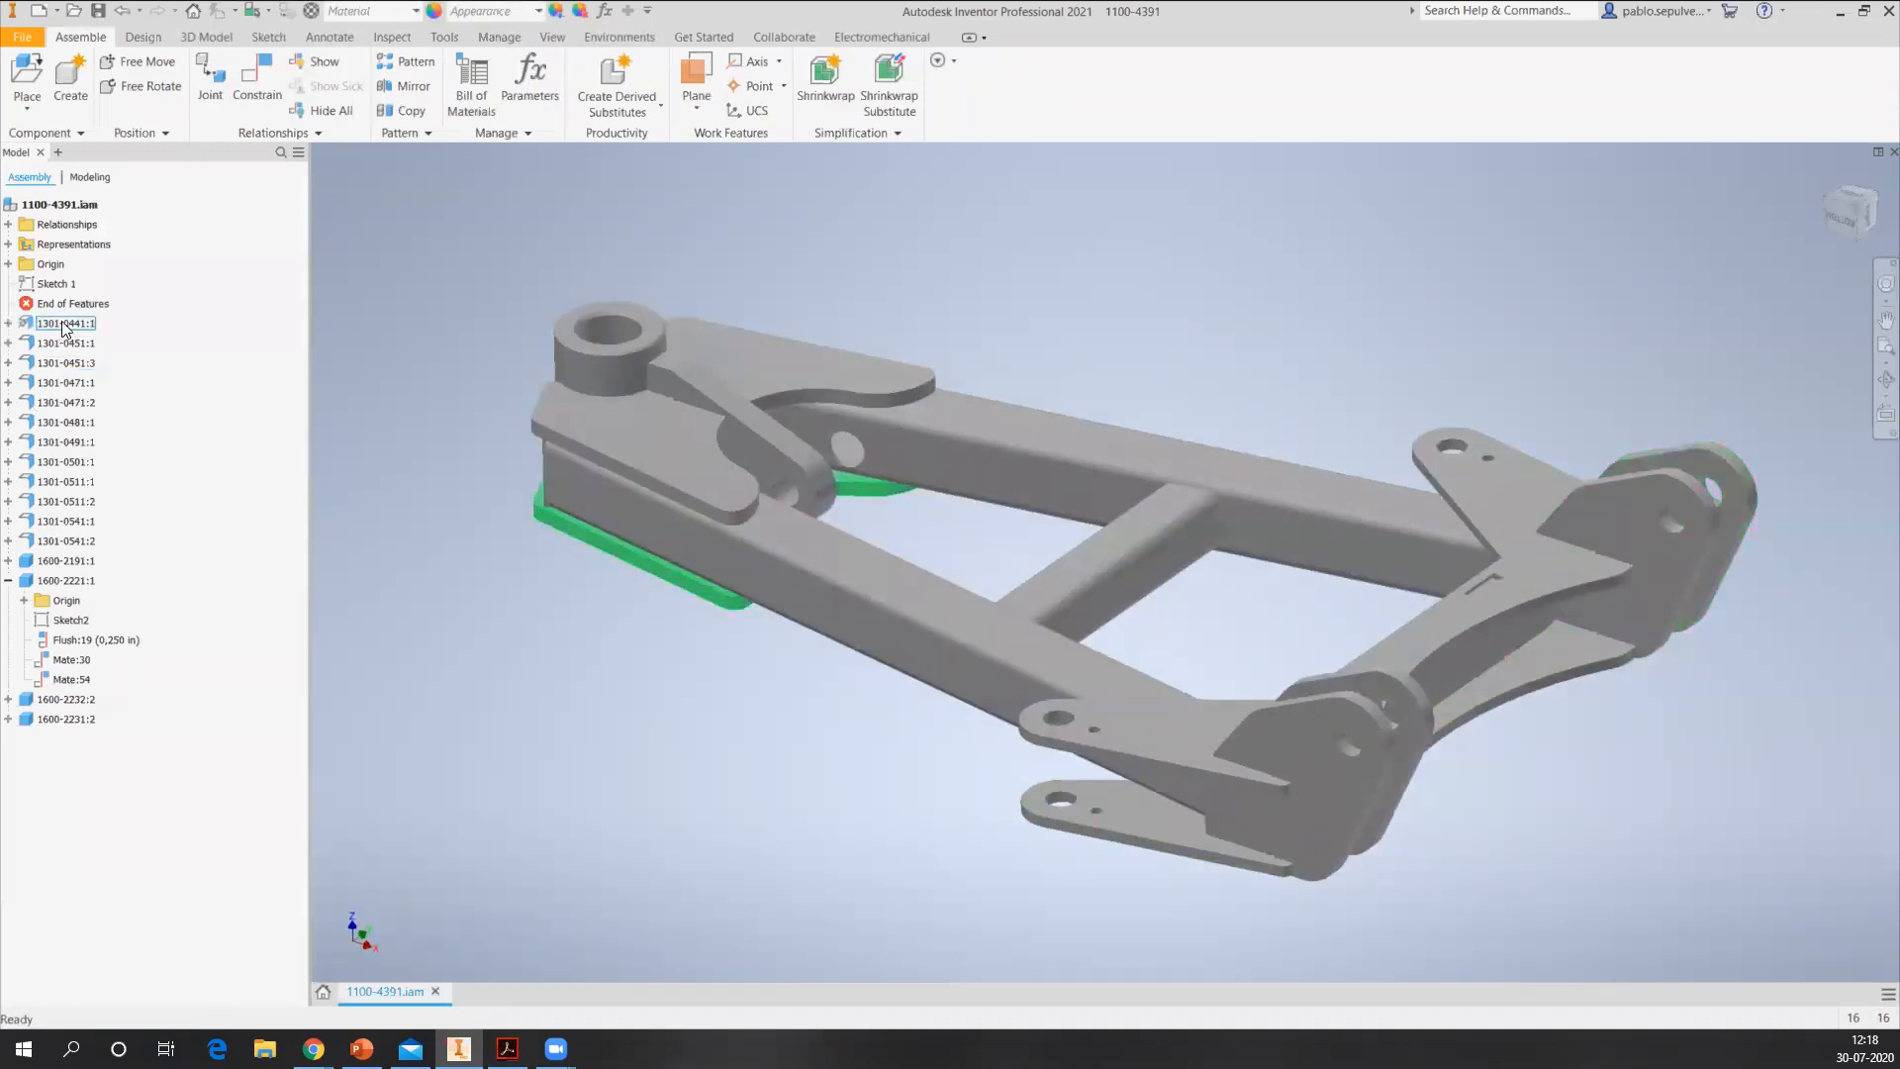
click(50, 521)
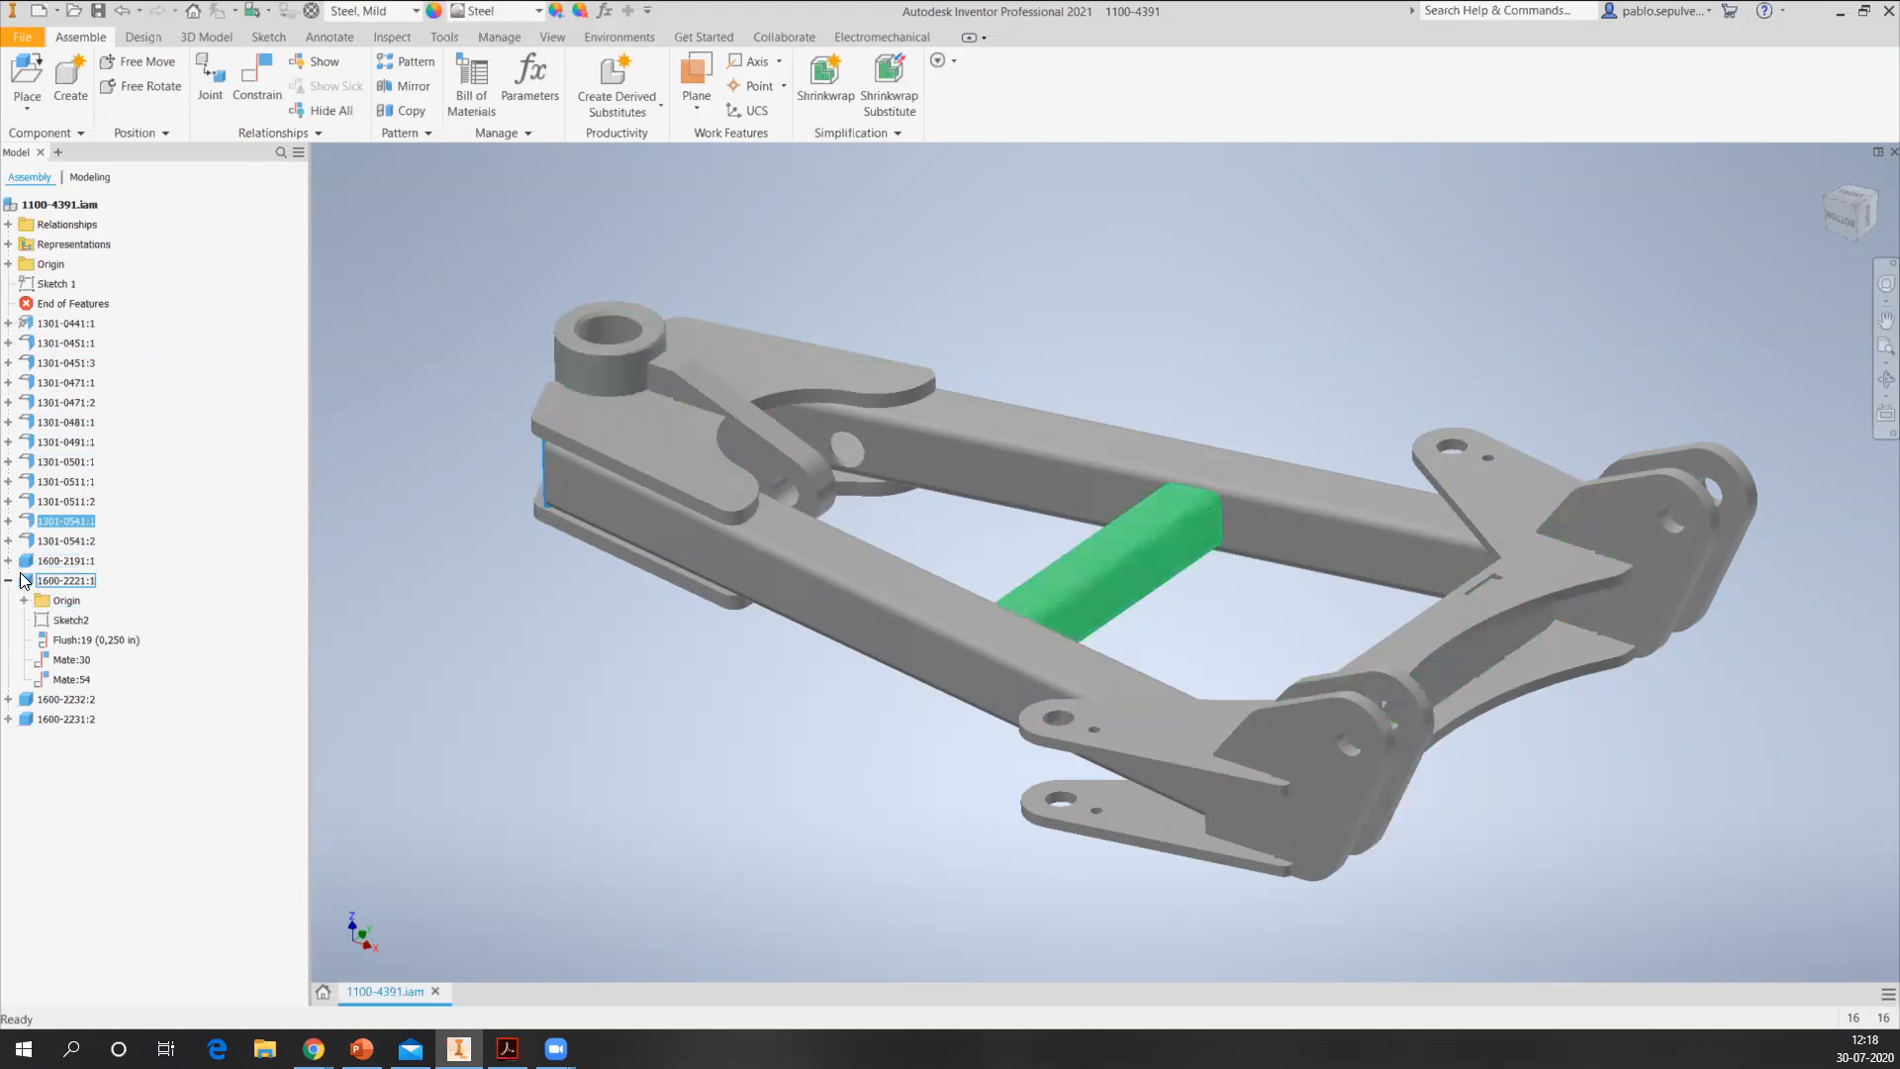
click(10, 582)
click(44, 561)
shift+middle_drag(899, 827, 1054, 859)
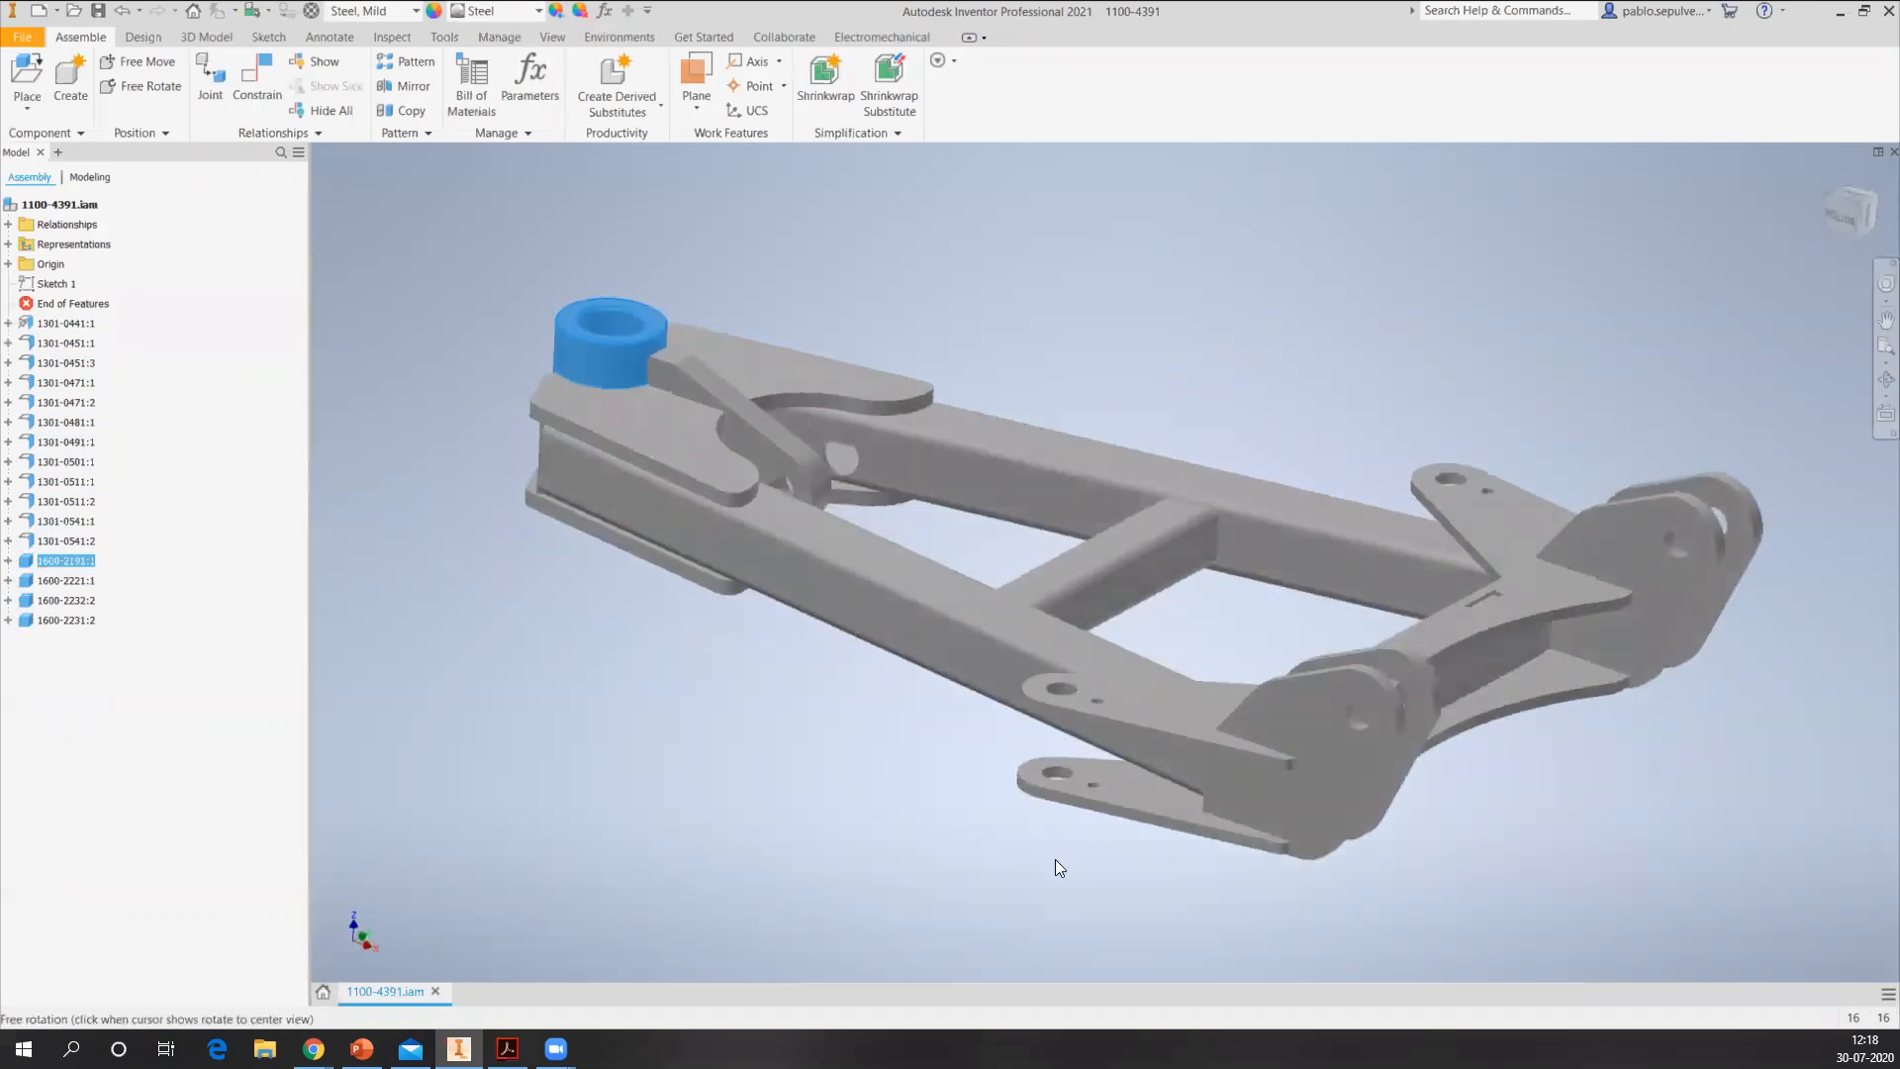
- Create a nest from the whole 1100-4391 assembly with the Standard (mm).inest template, automatically creating and mapping the missing materials and packagings
click(34, 205)
right_click(35, 205)
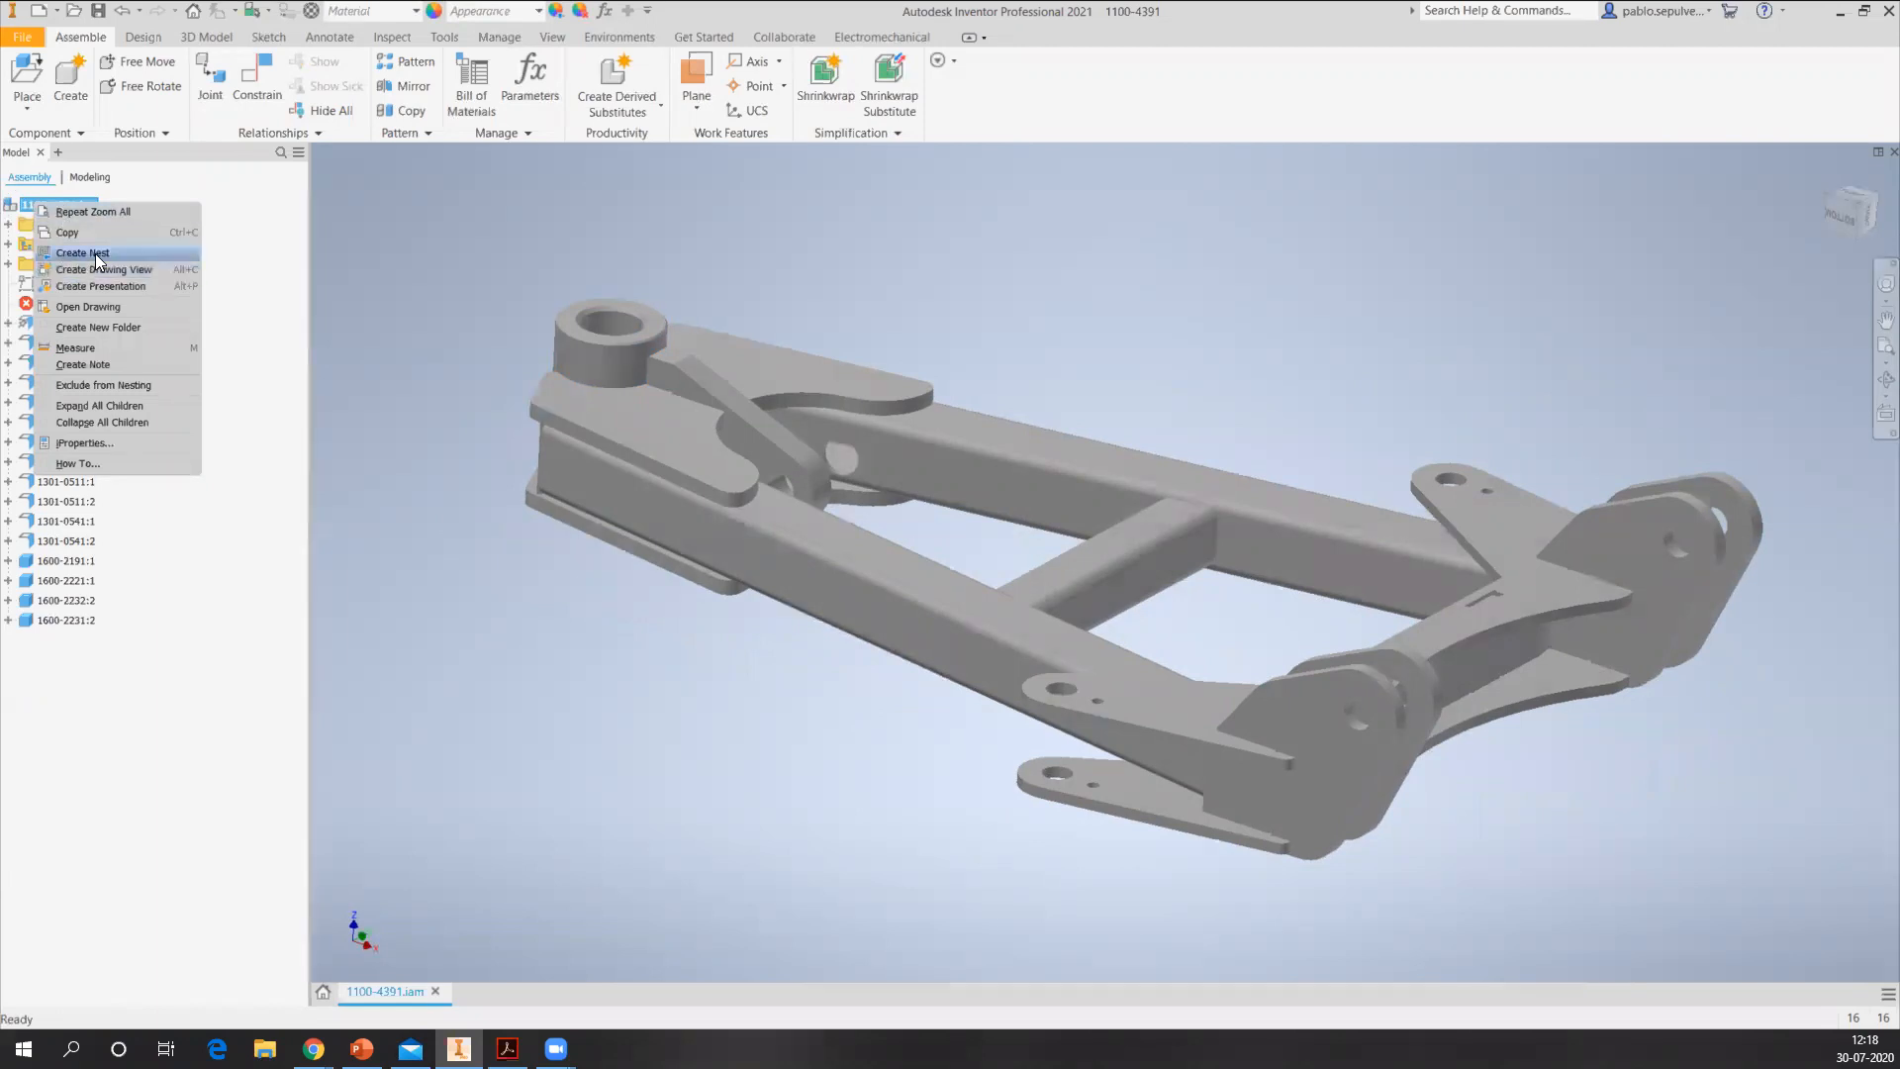
click(158, 255)
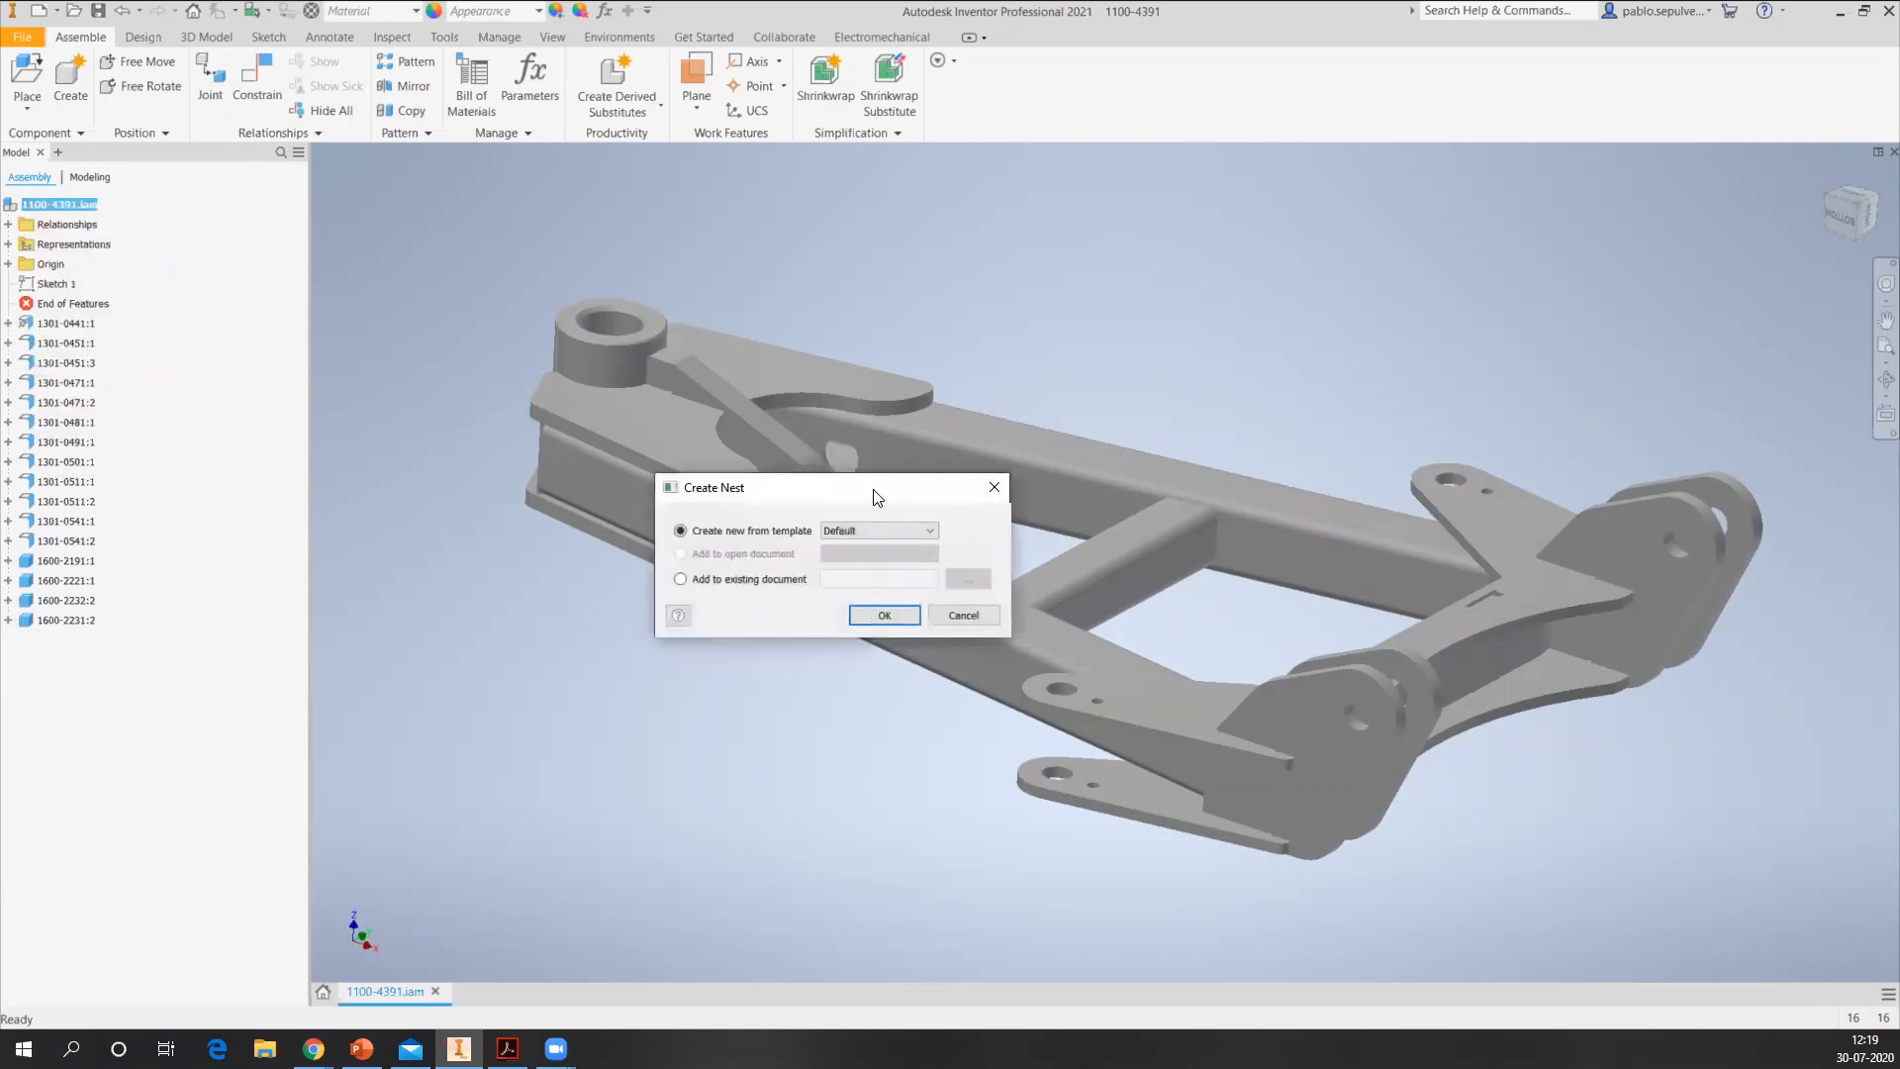
drag(874, 494, 886, 416)
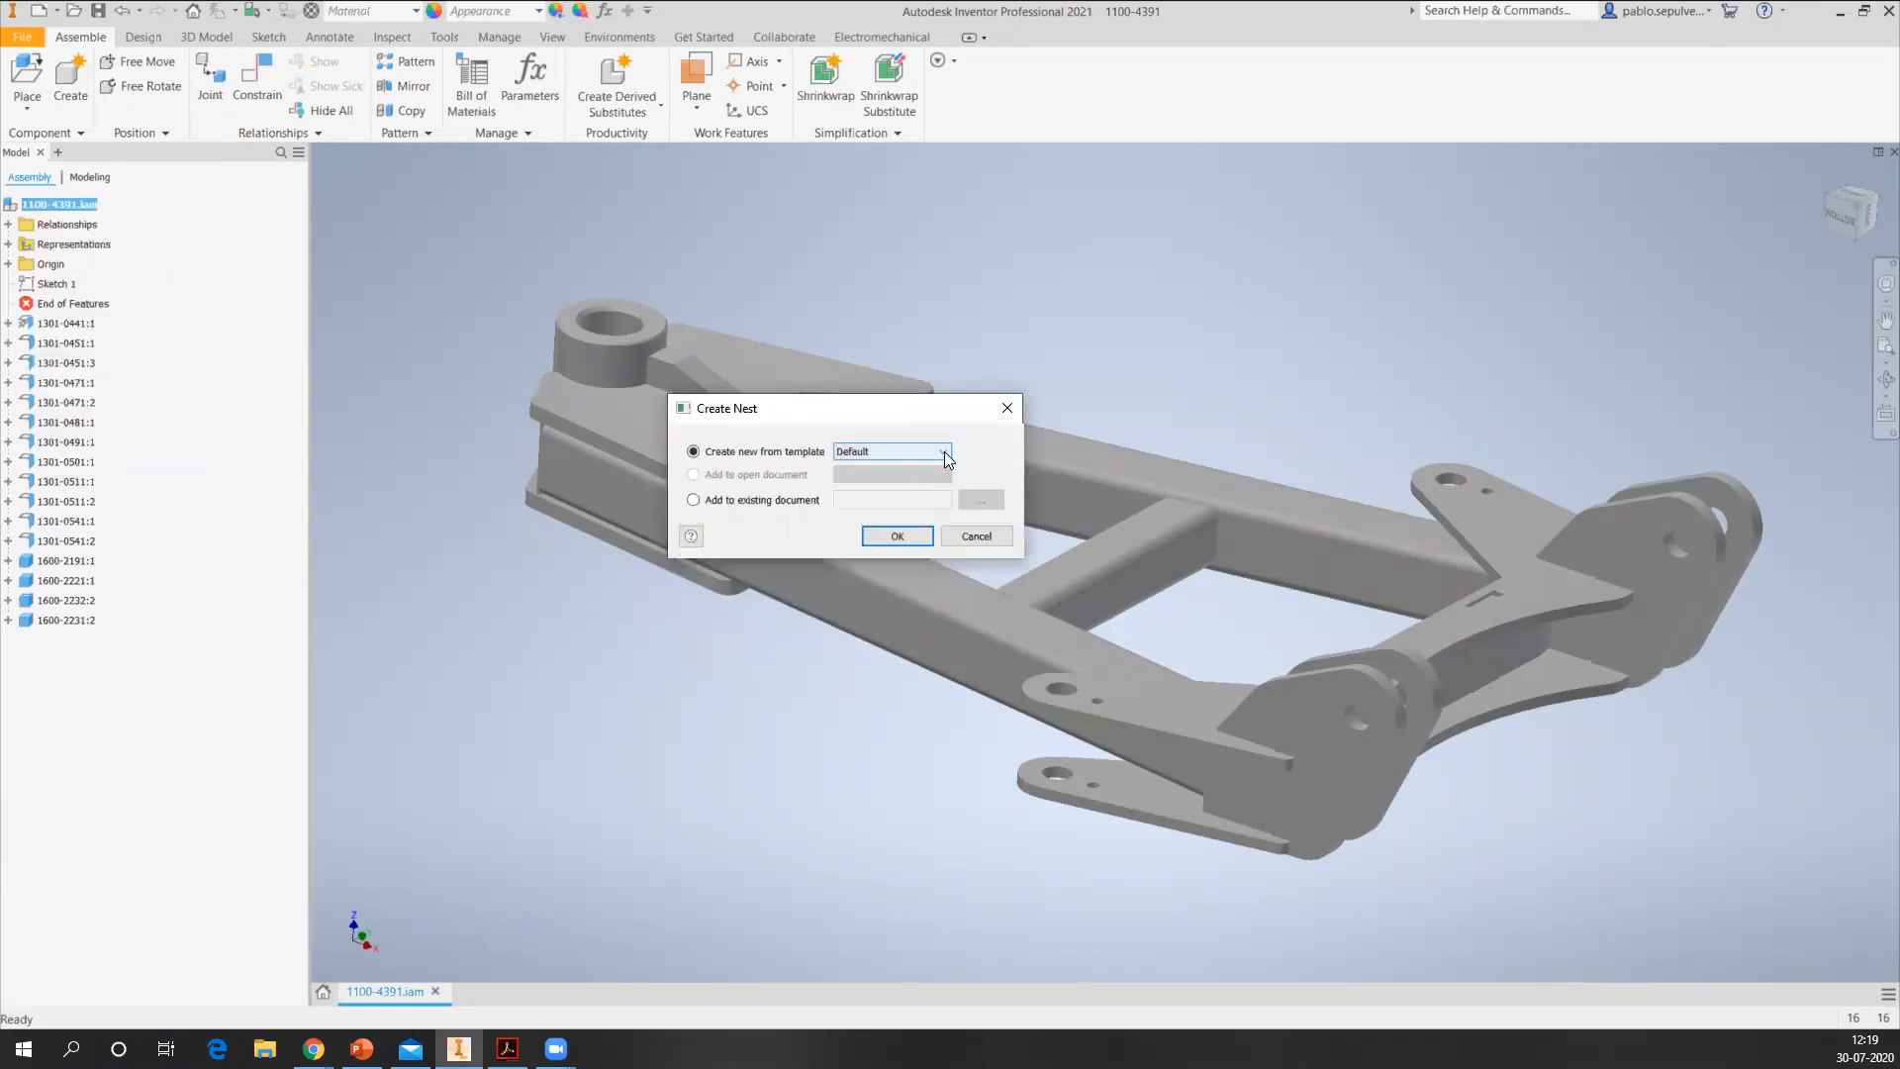
click(940, 452)
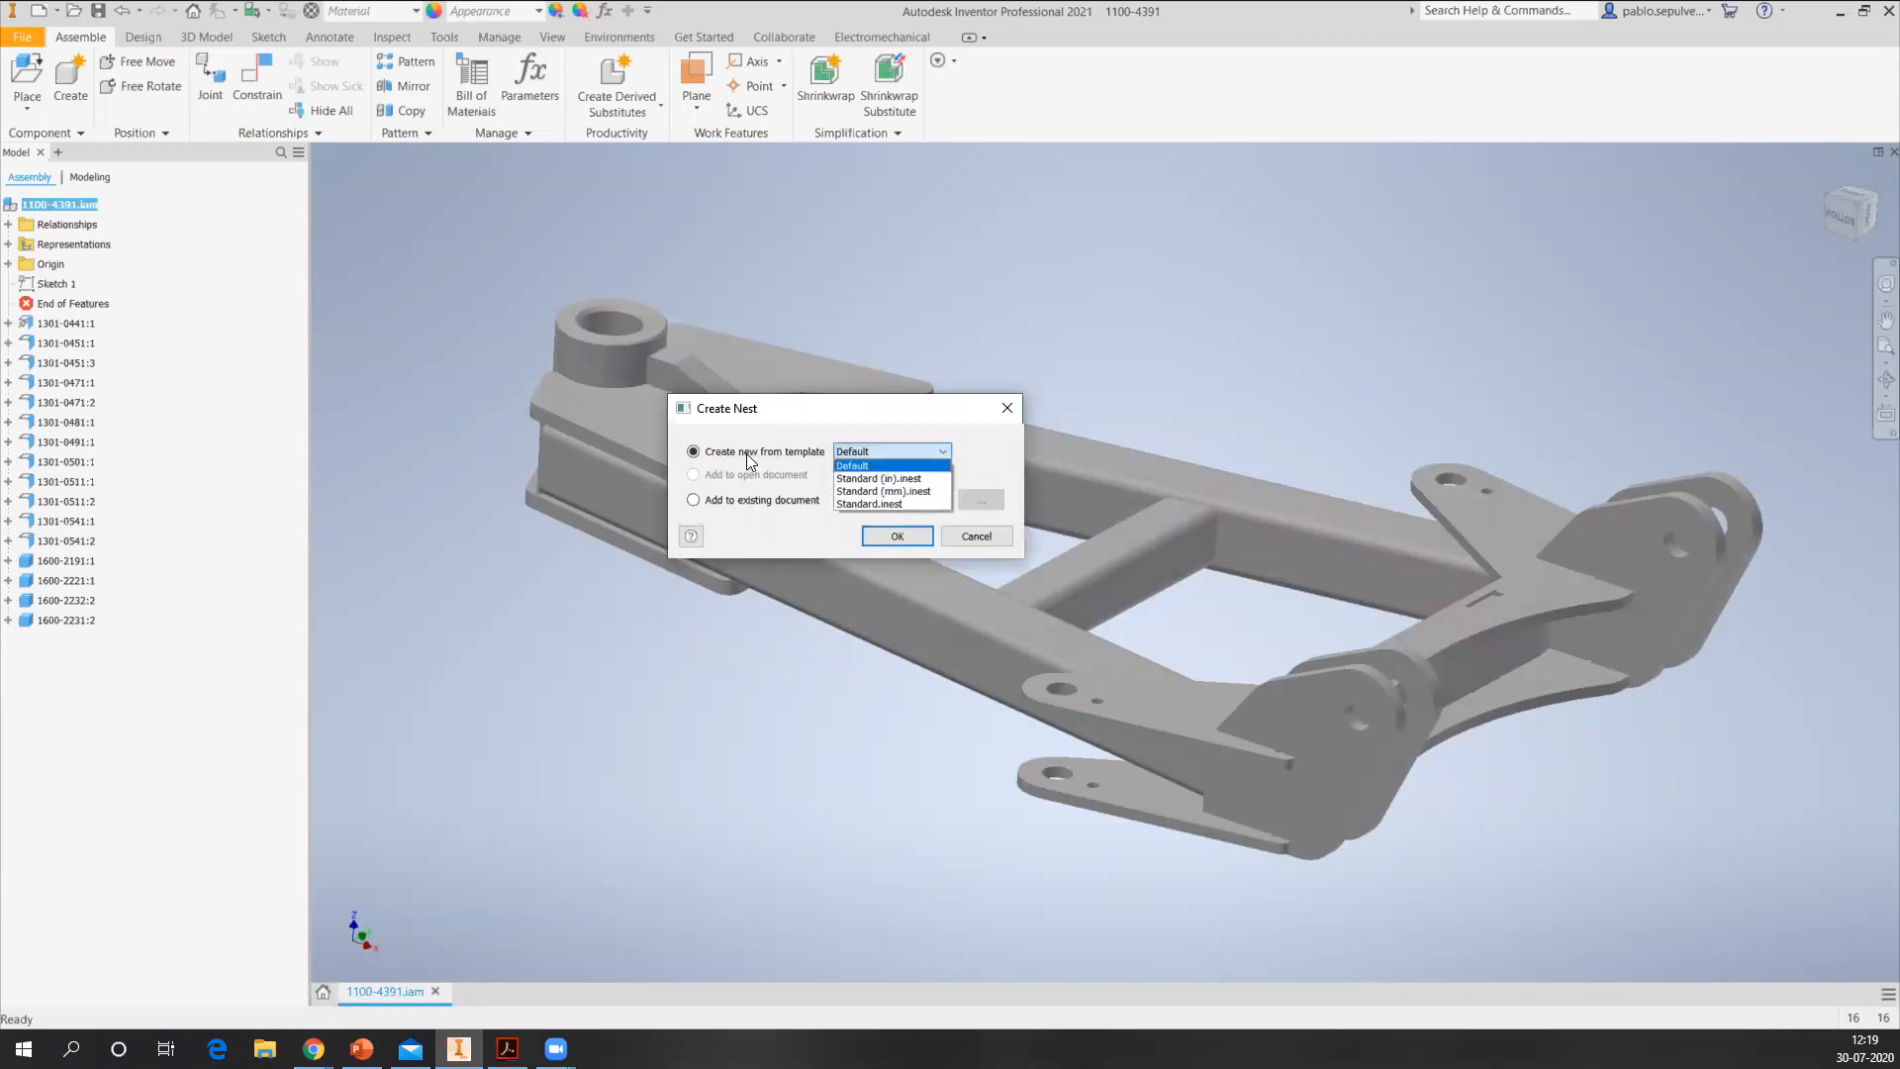
click(893, 492)
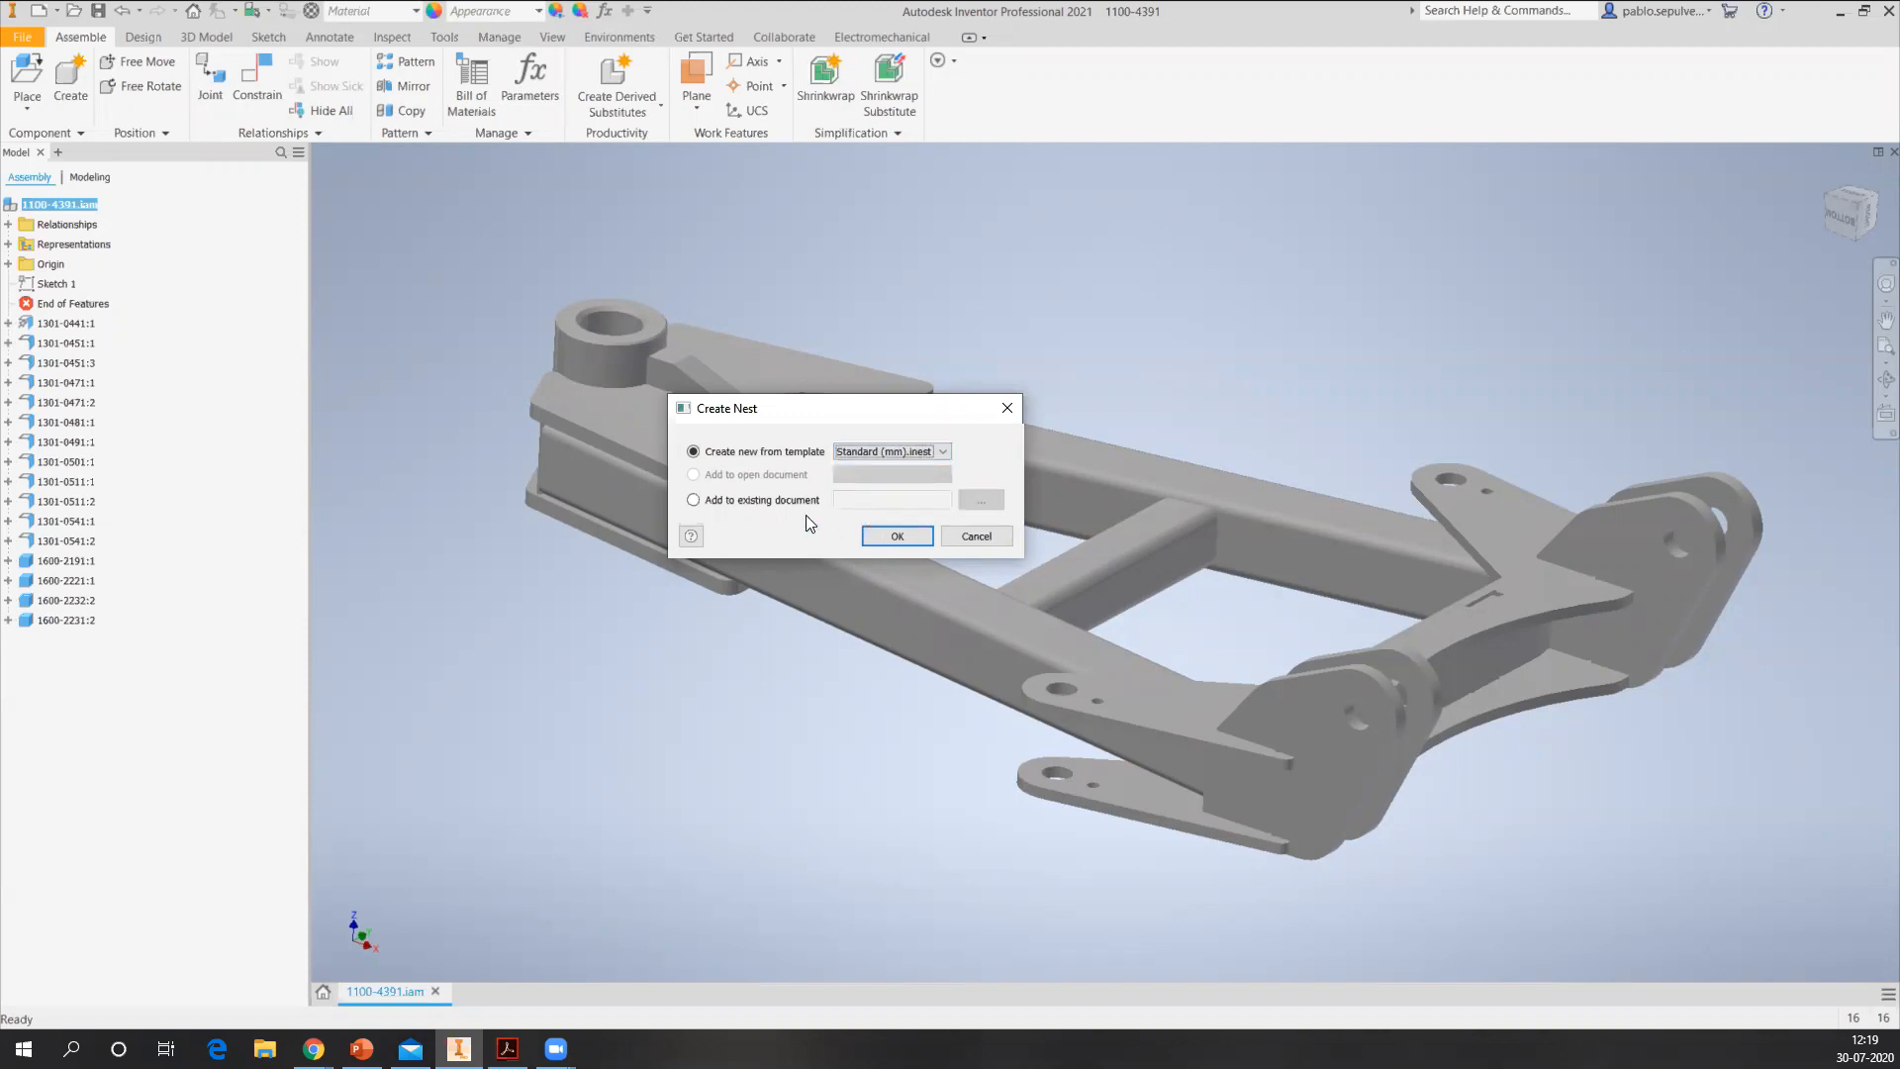
click(791, 499)
click(799, 453)
click(898, 537)
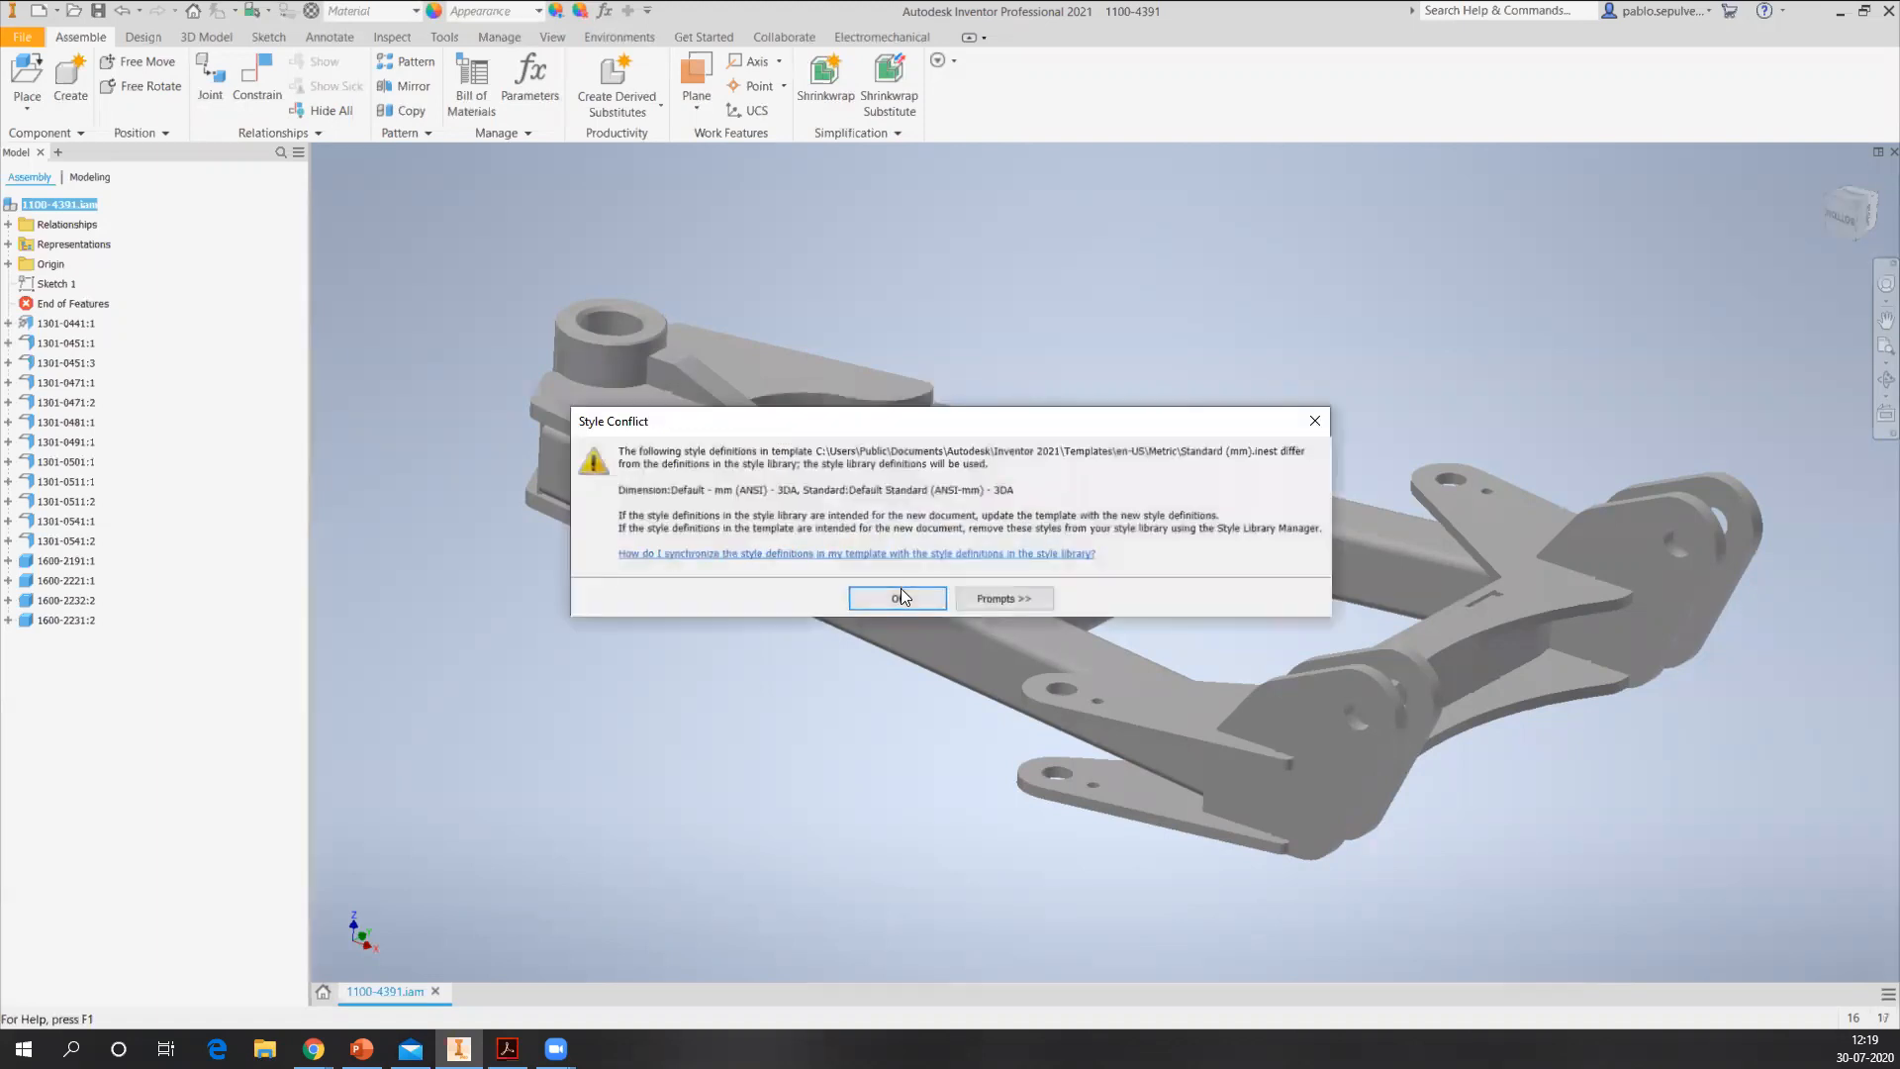
click(897, 598)
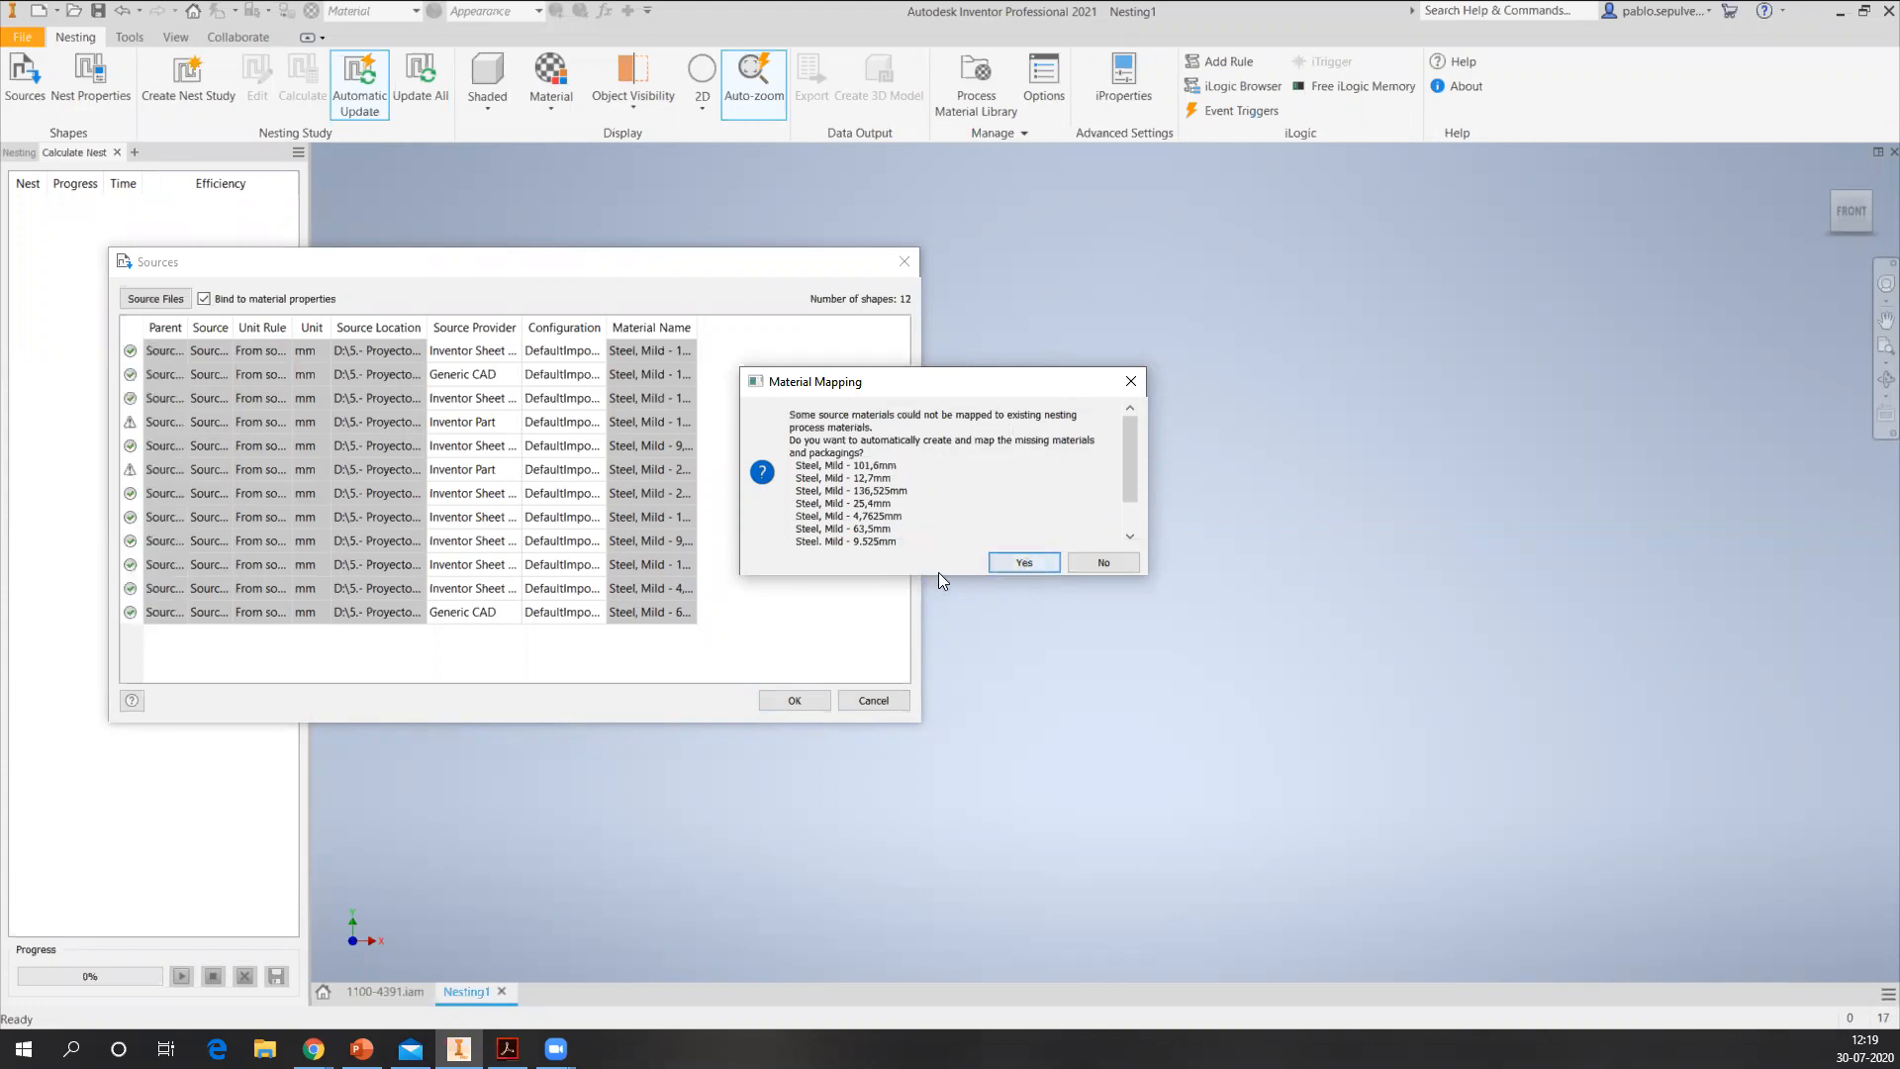
drag(941, 578, 929, 646)
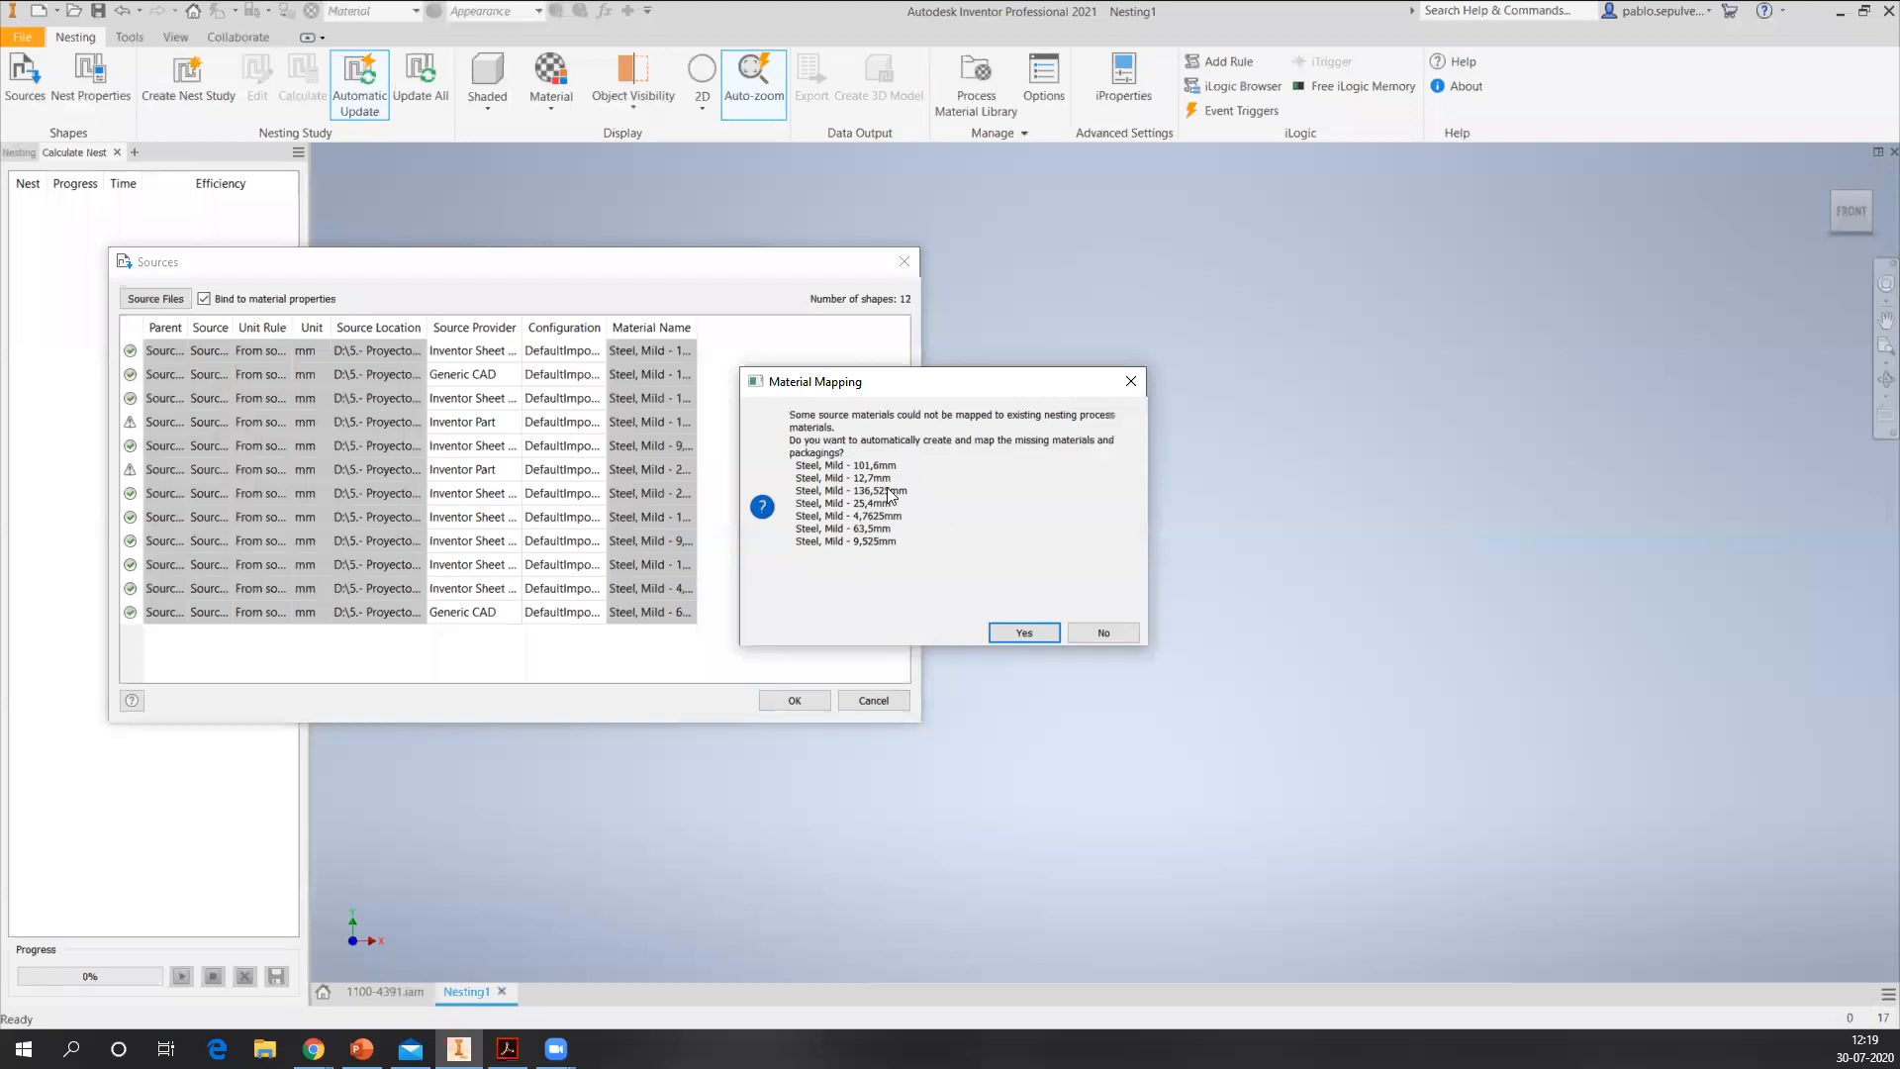
click(1024, 632)
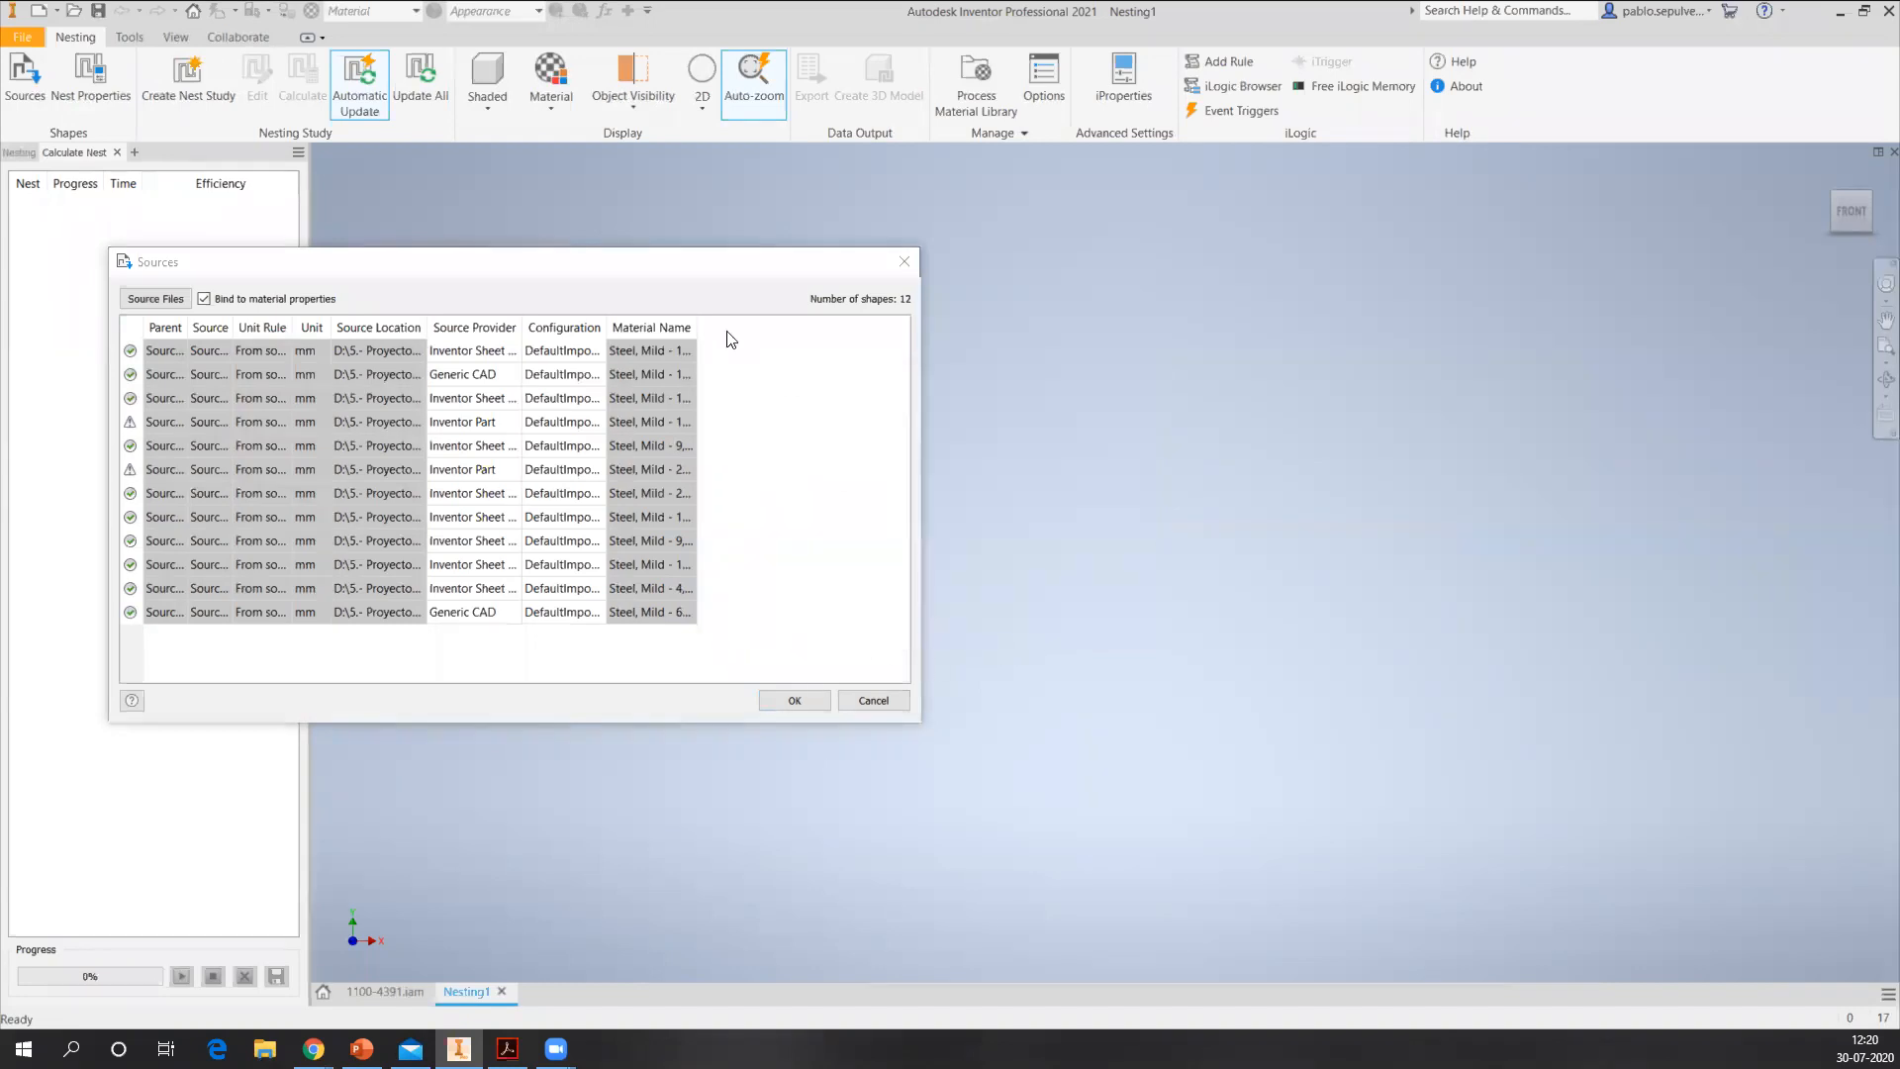
- Enlarge the Sources list and widen its Configuration, Source Provider, Source Location and Parent columns to review the source files
drag(706, 277, 1075, 270)
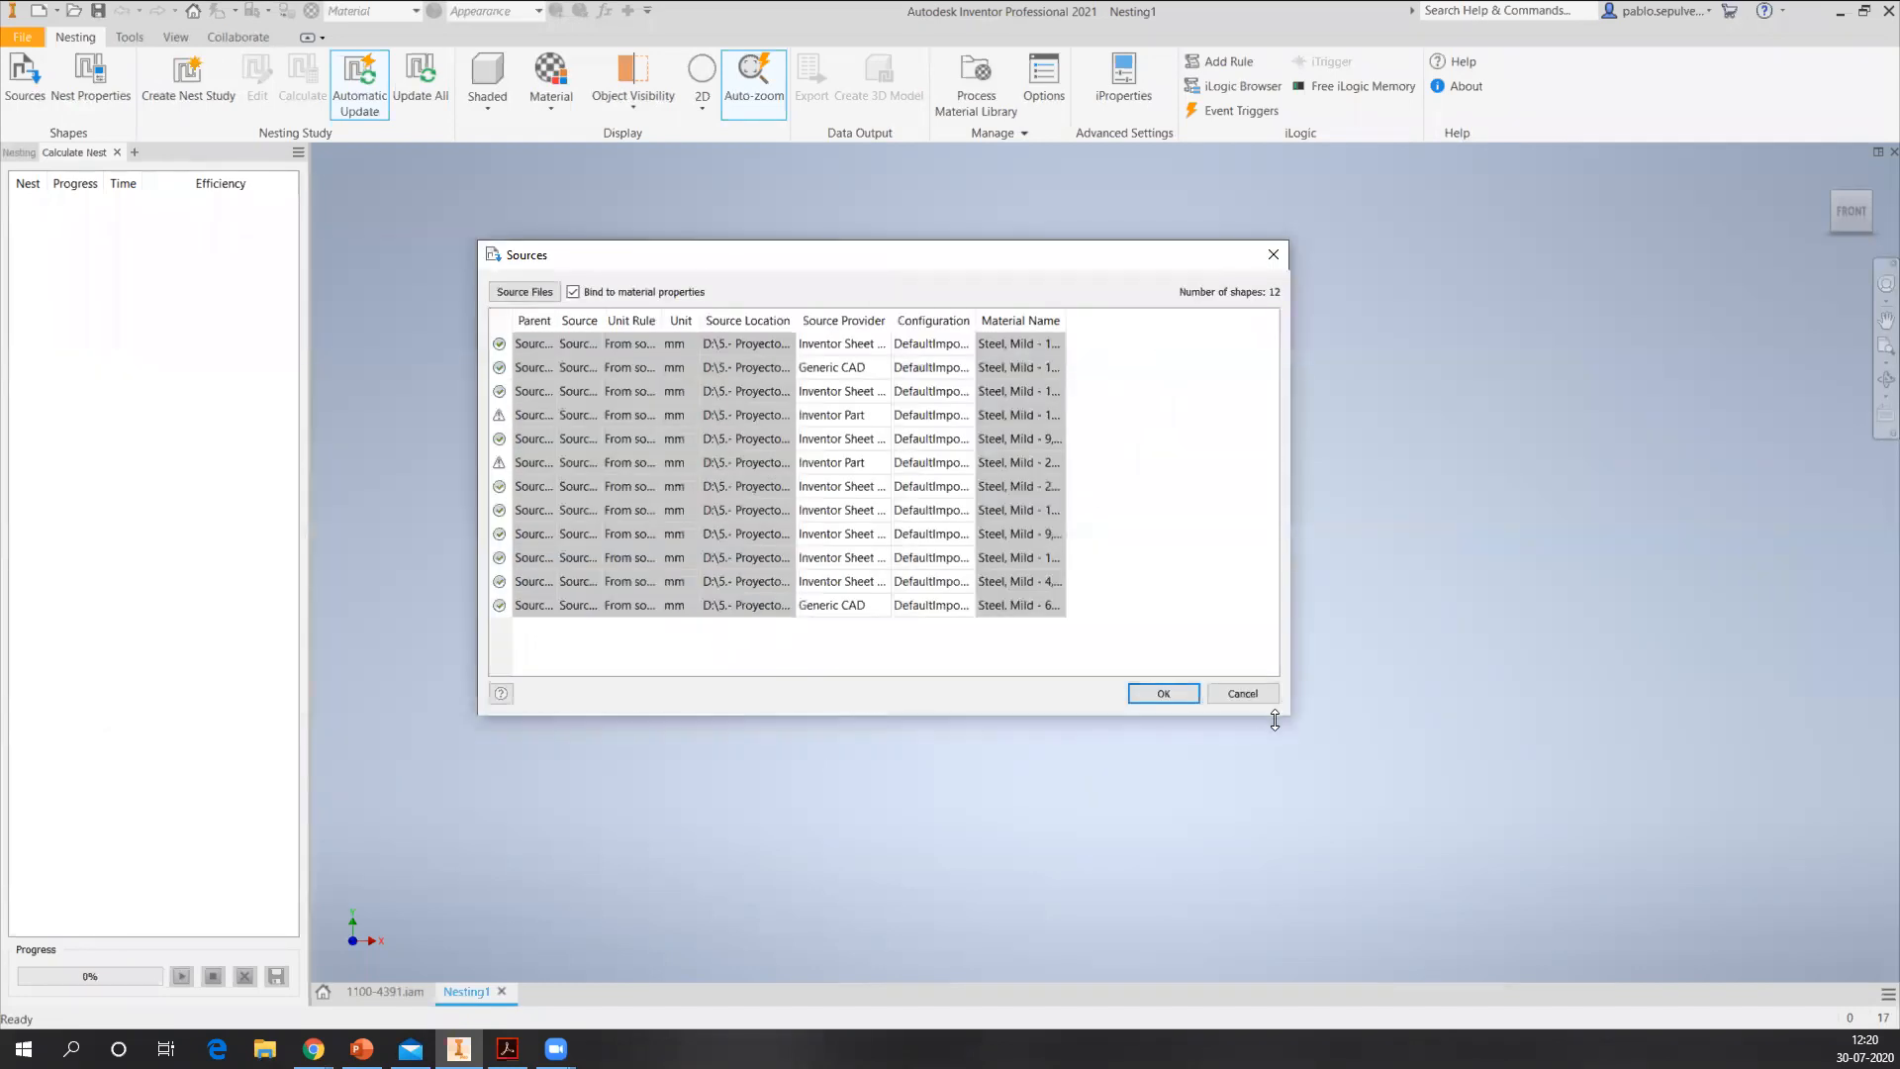
drag(1292, 719, 1488, 806)
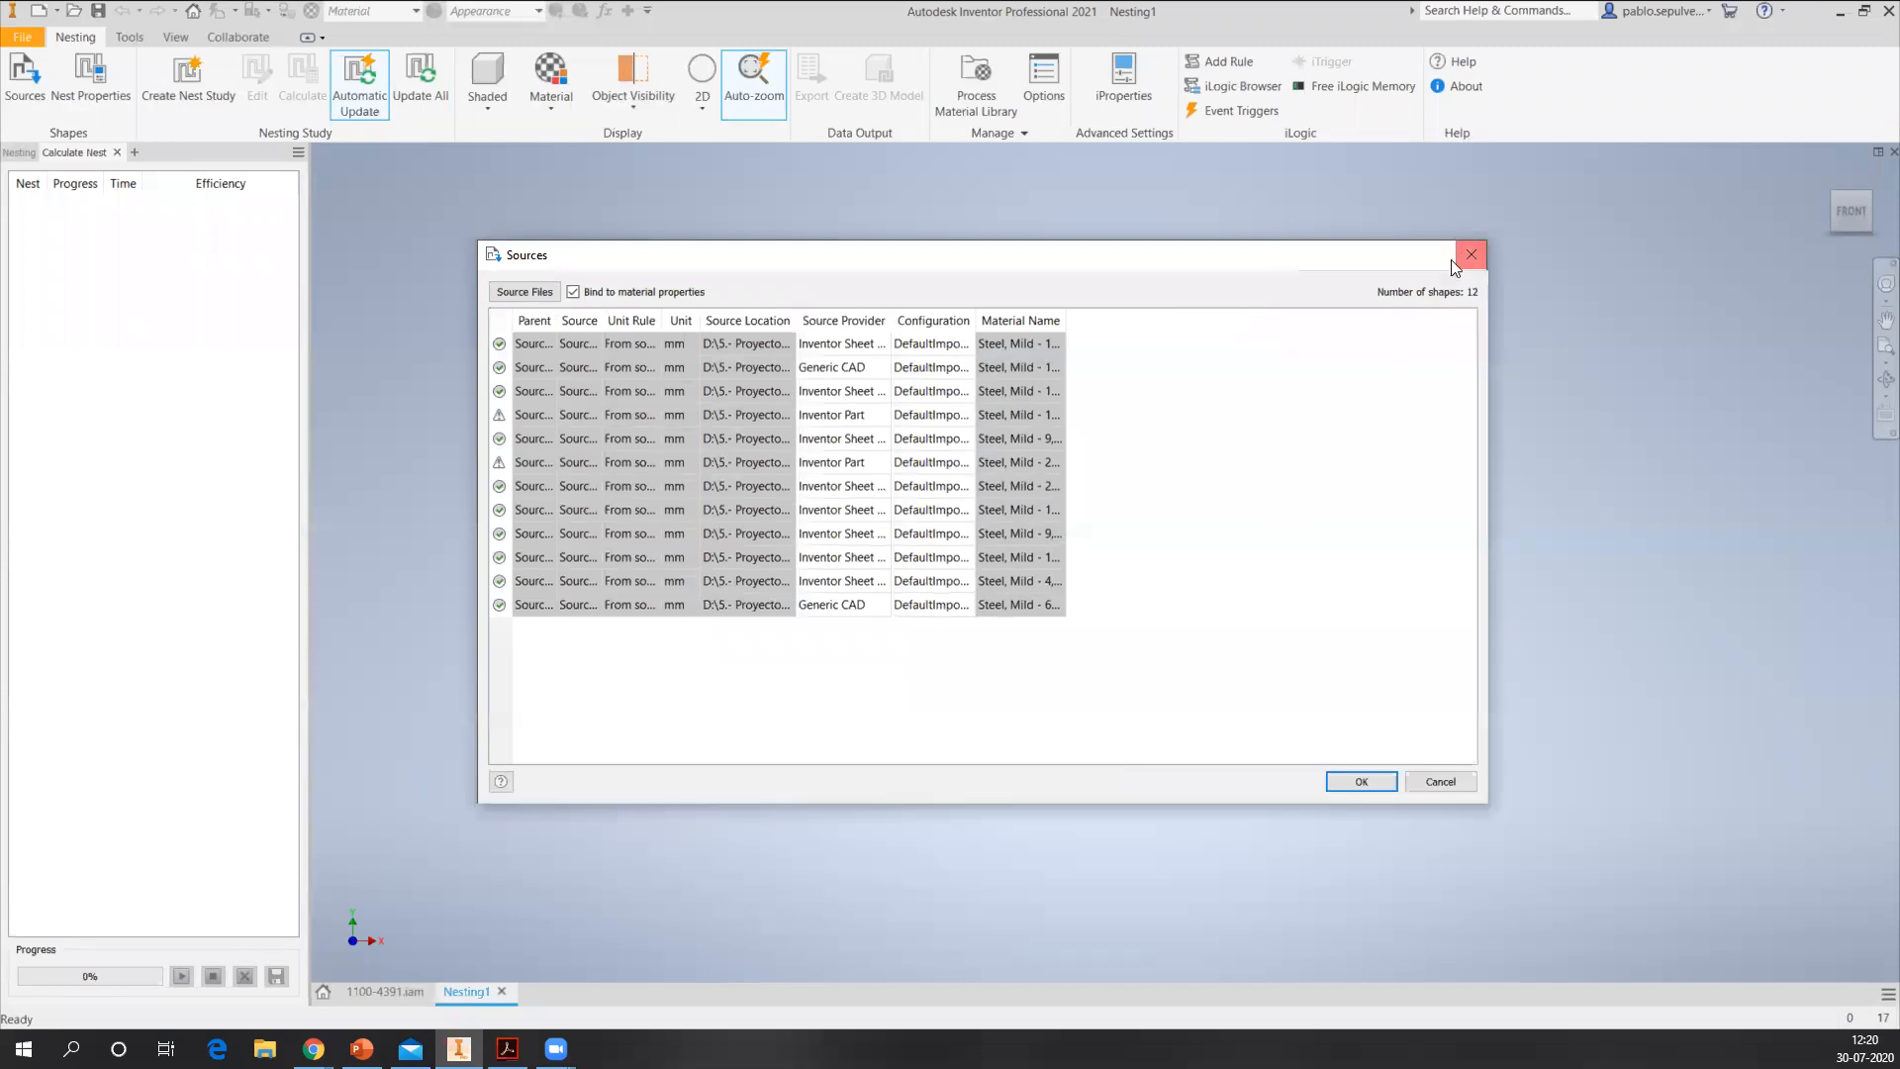
drag(976, 319, 1160, 320)
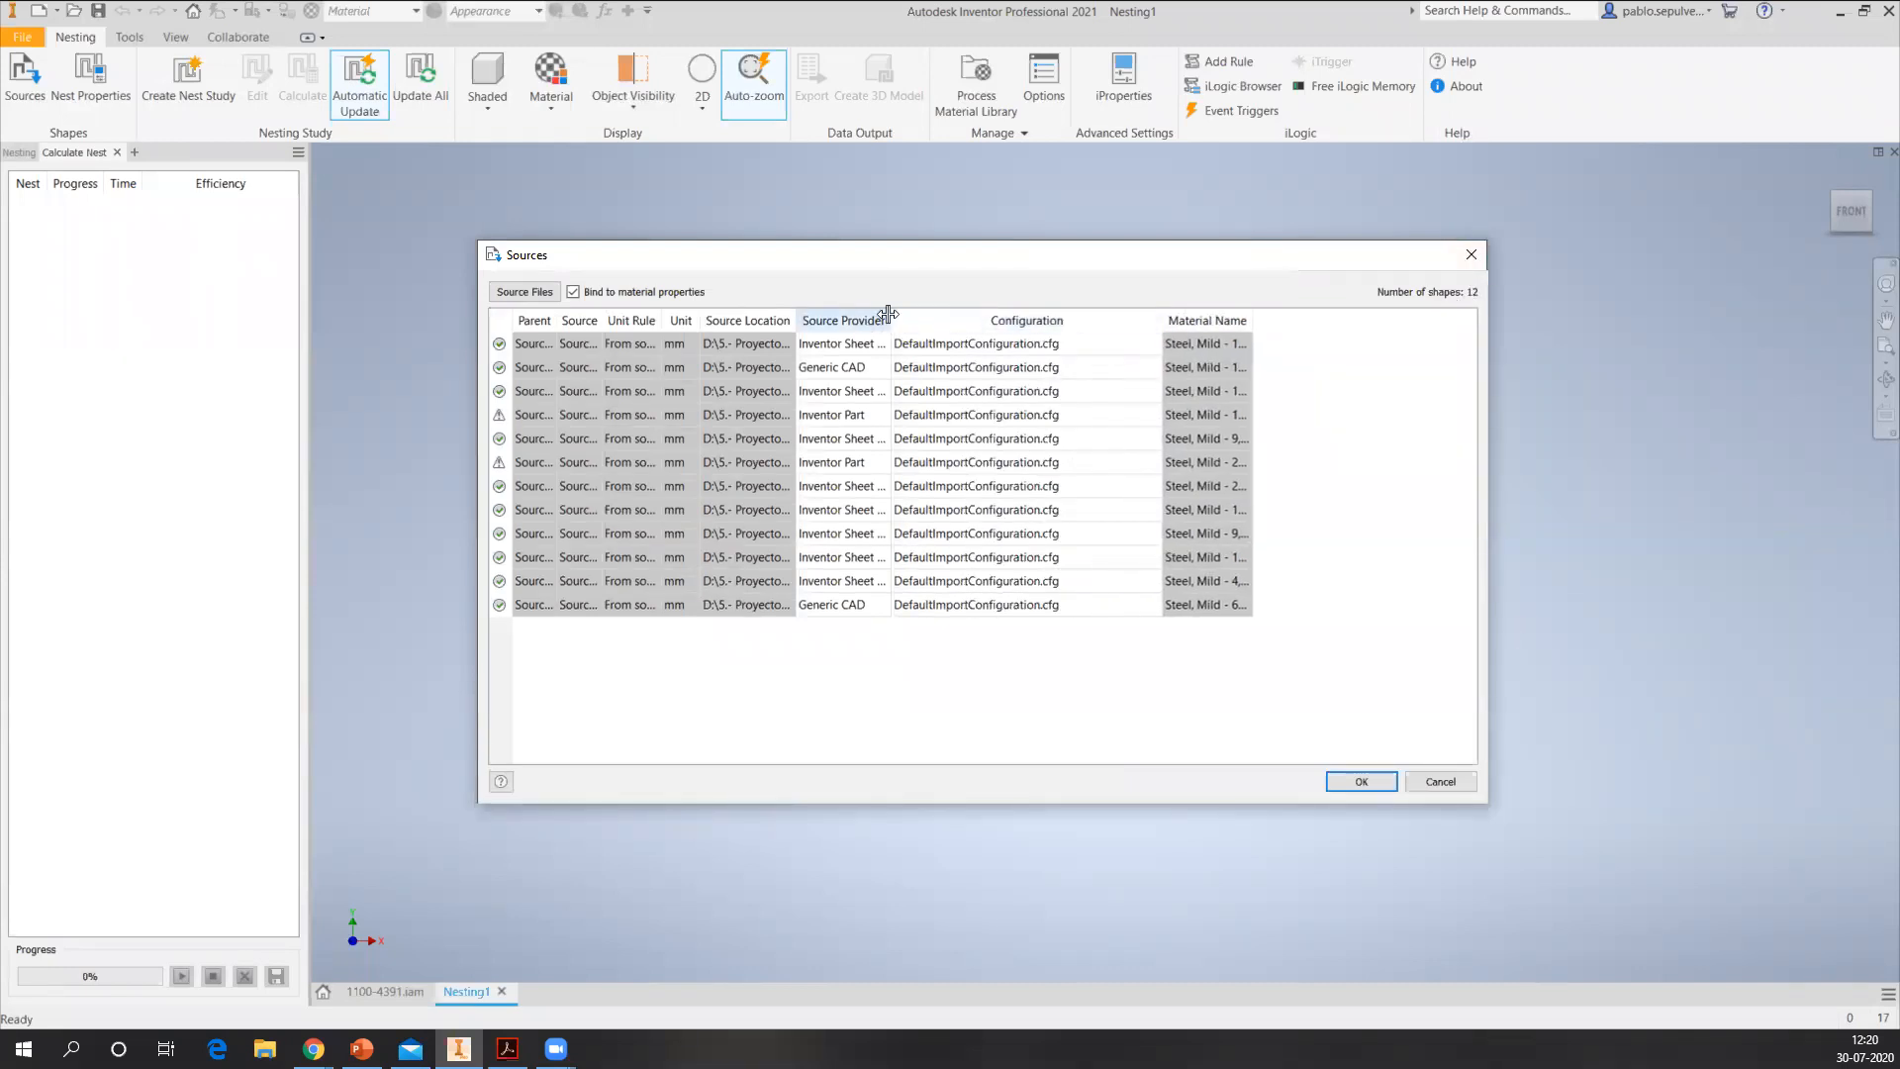
drag(890, 320, 995, 318)
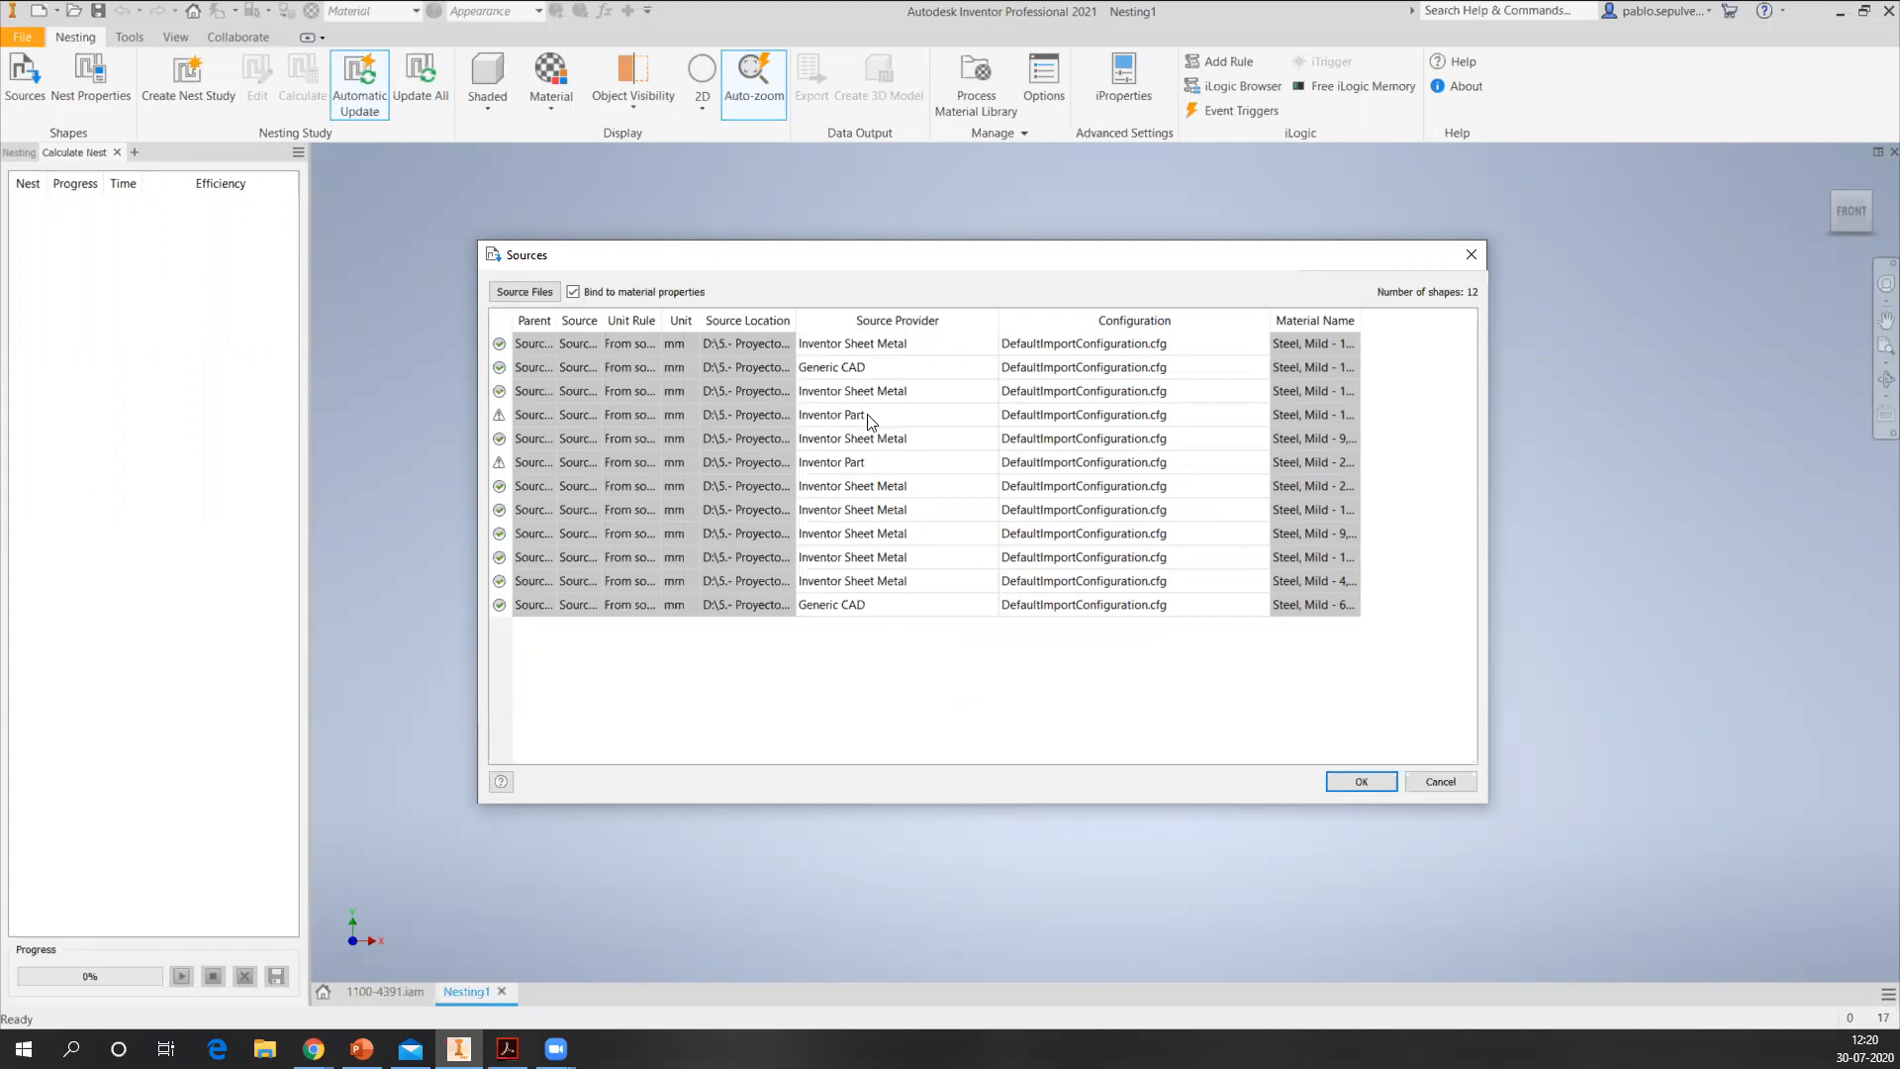
drag(795, 320, 868, 353)
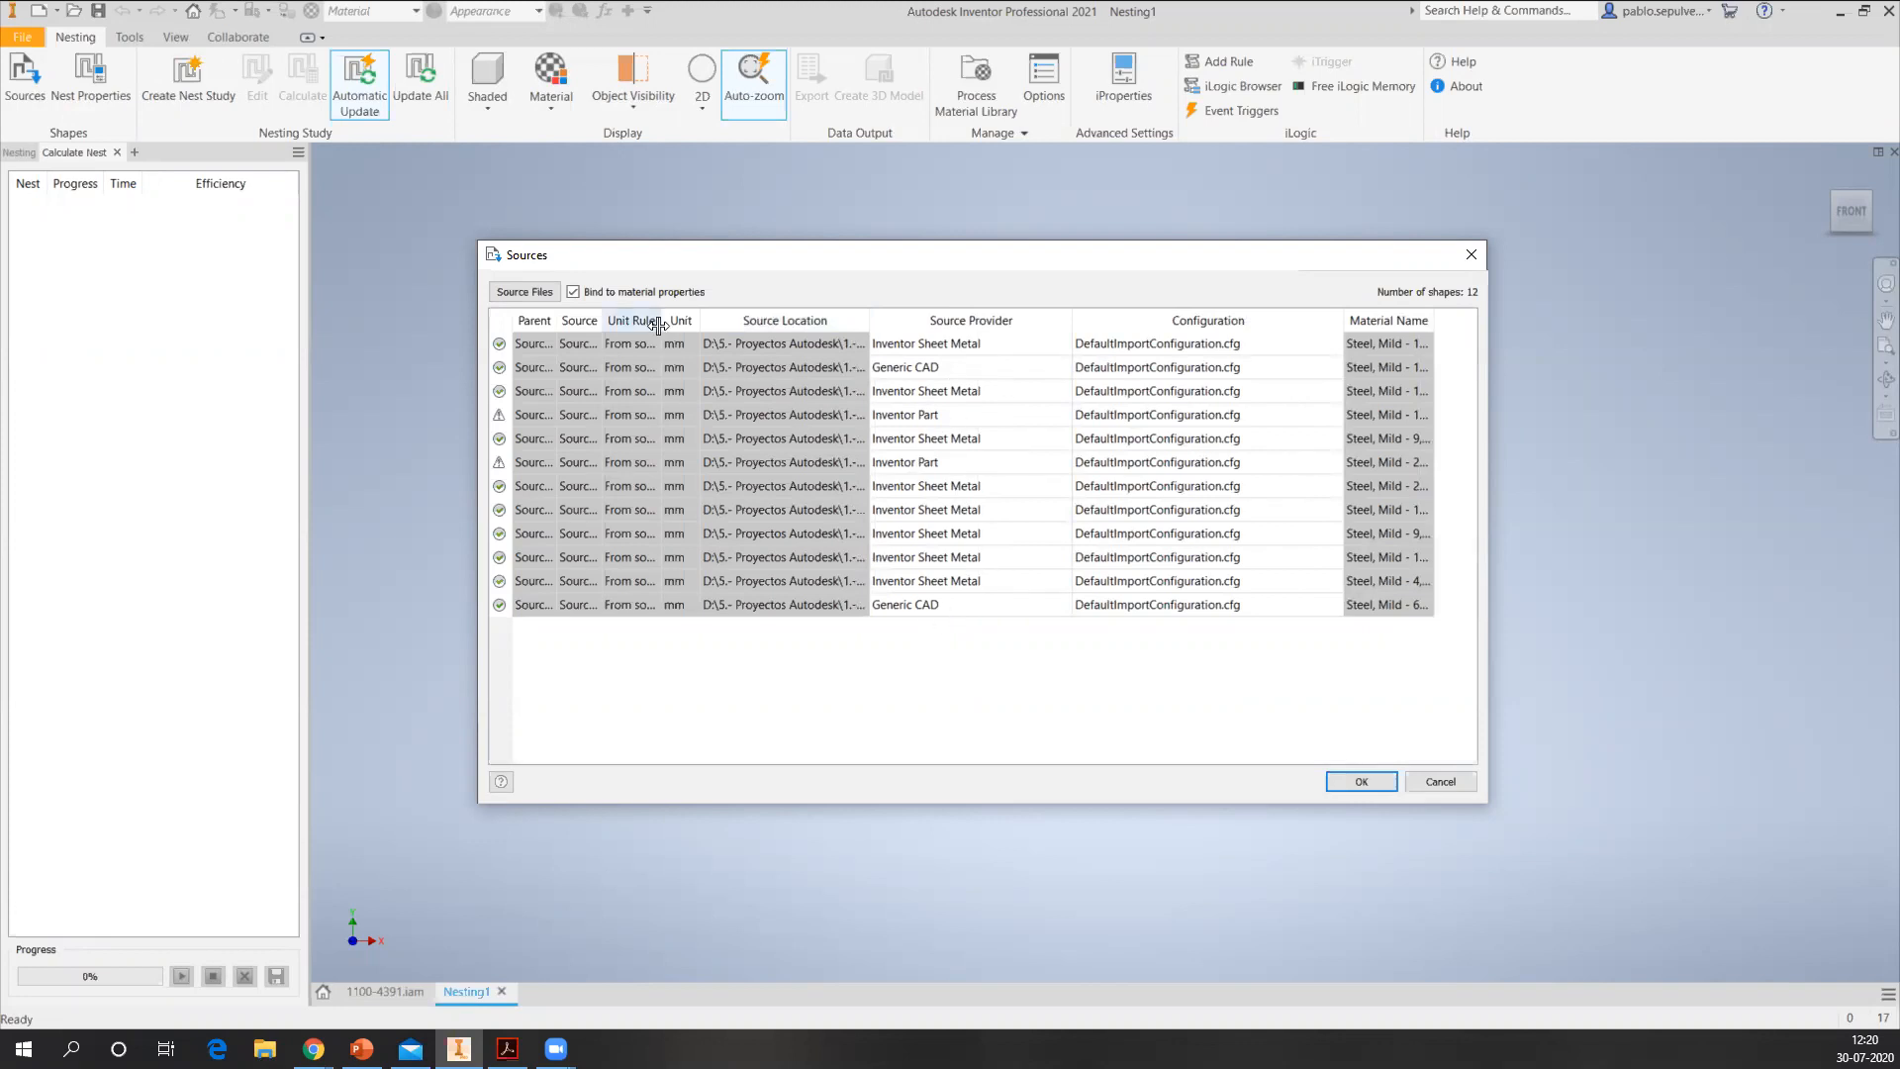
drag(557, 326, 836, 320)
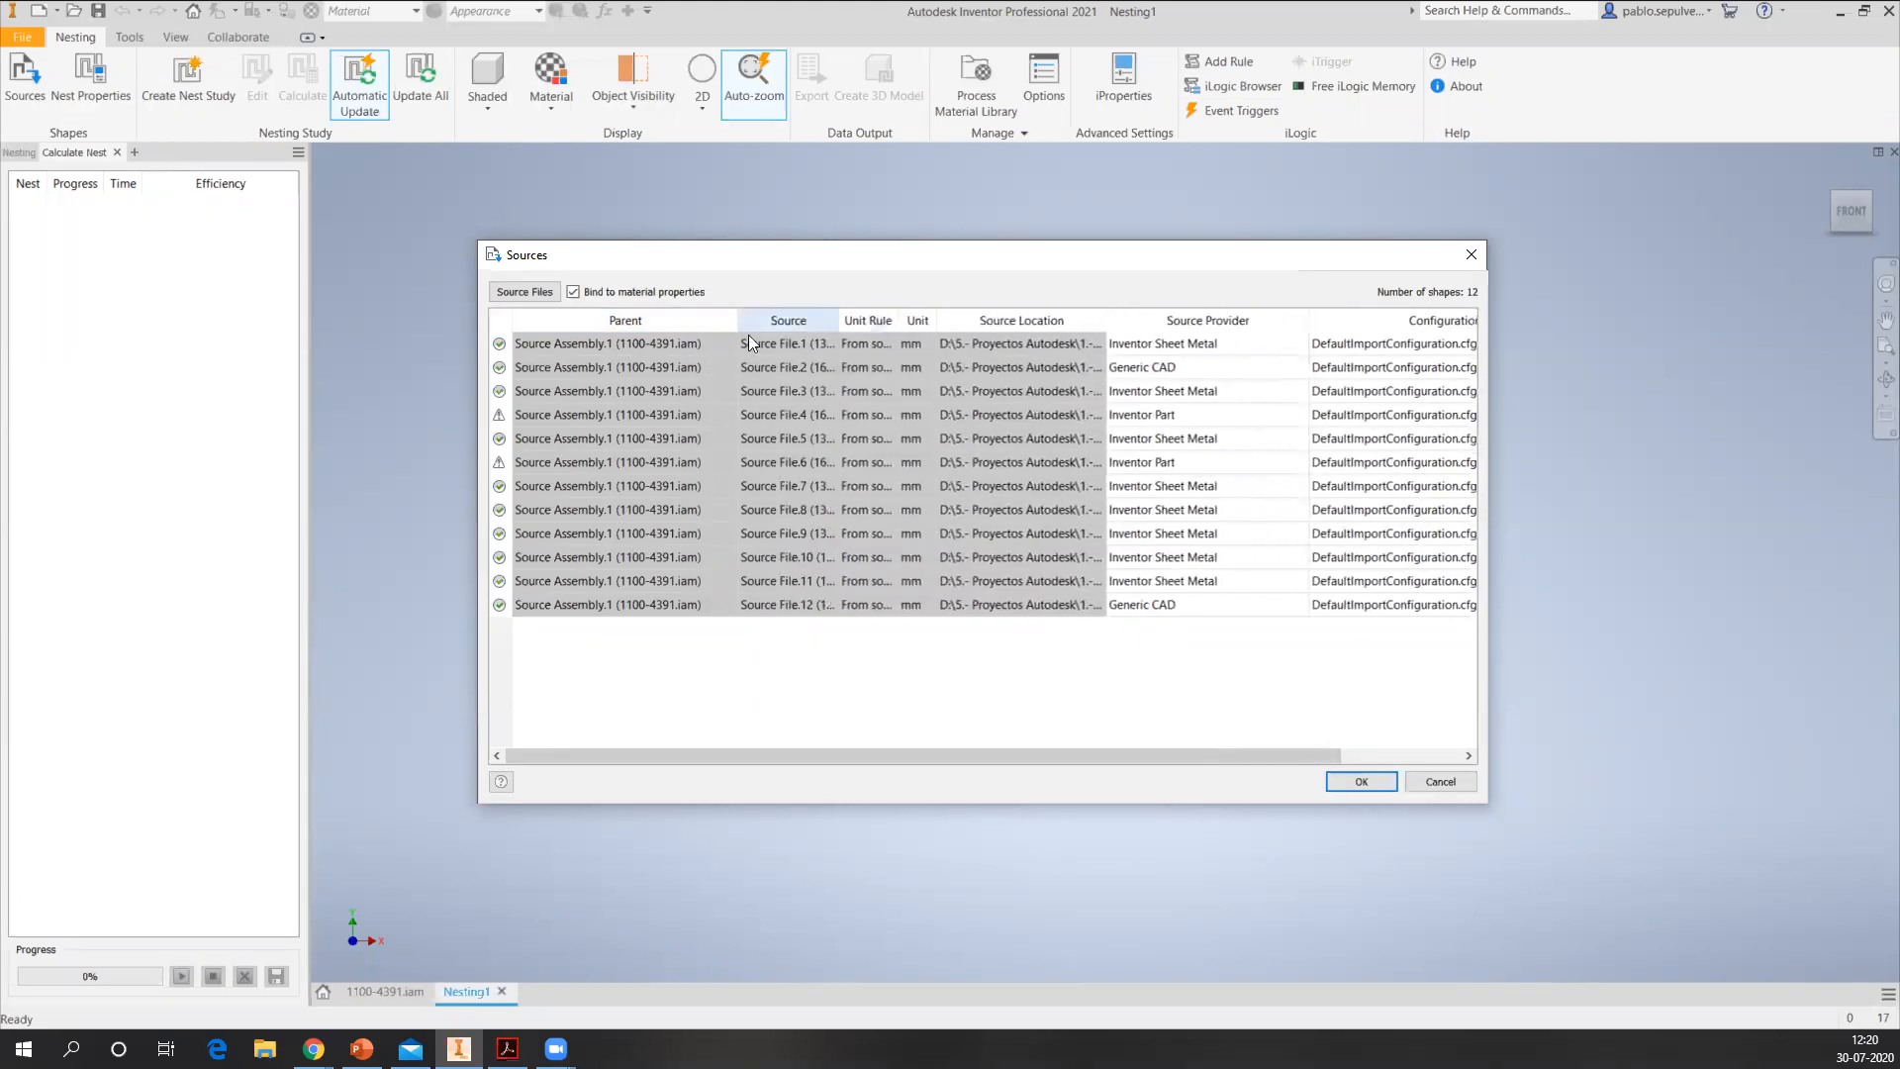
- Accept the assembly's sources without adding further files, import their shapes into the nest and close the update report
click(529, 293)
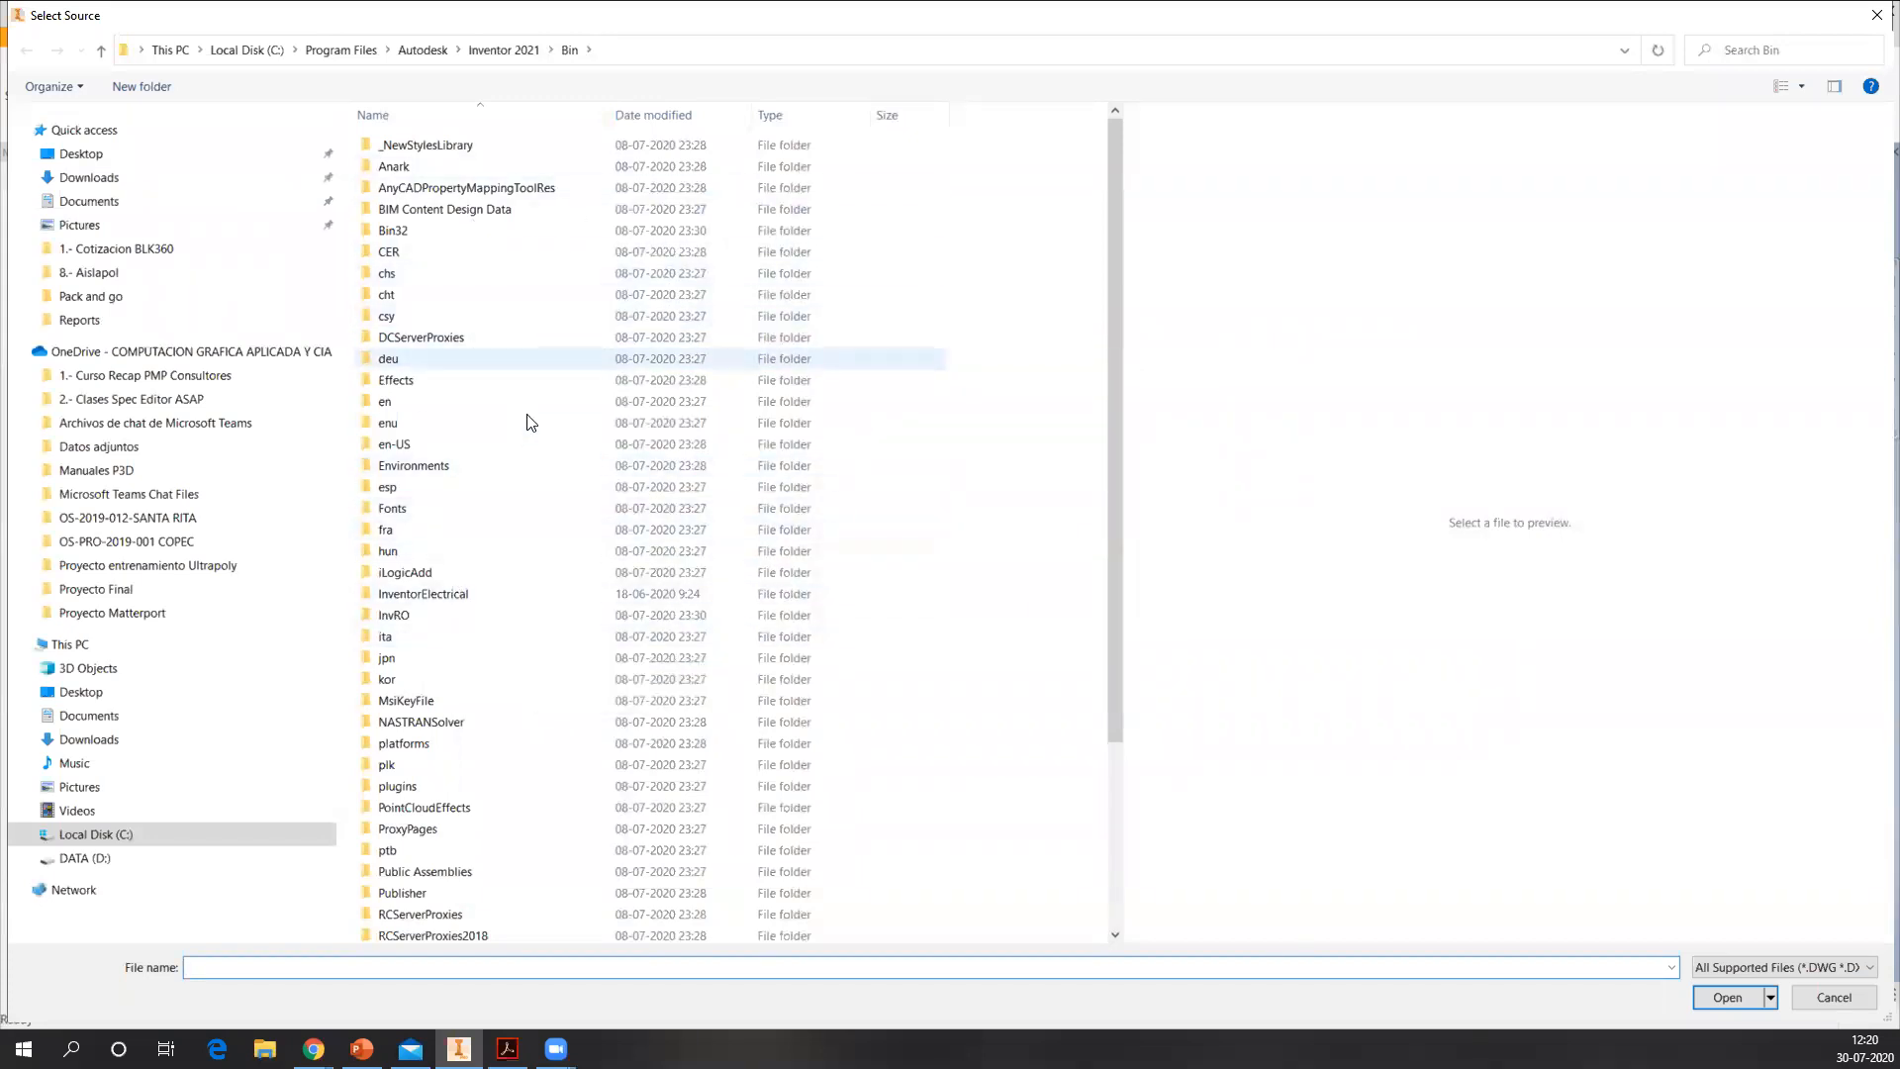
click(1813, 995)
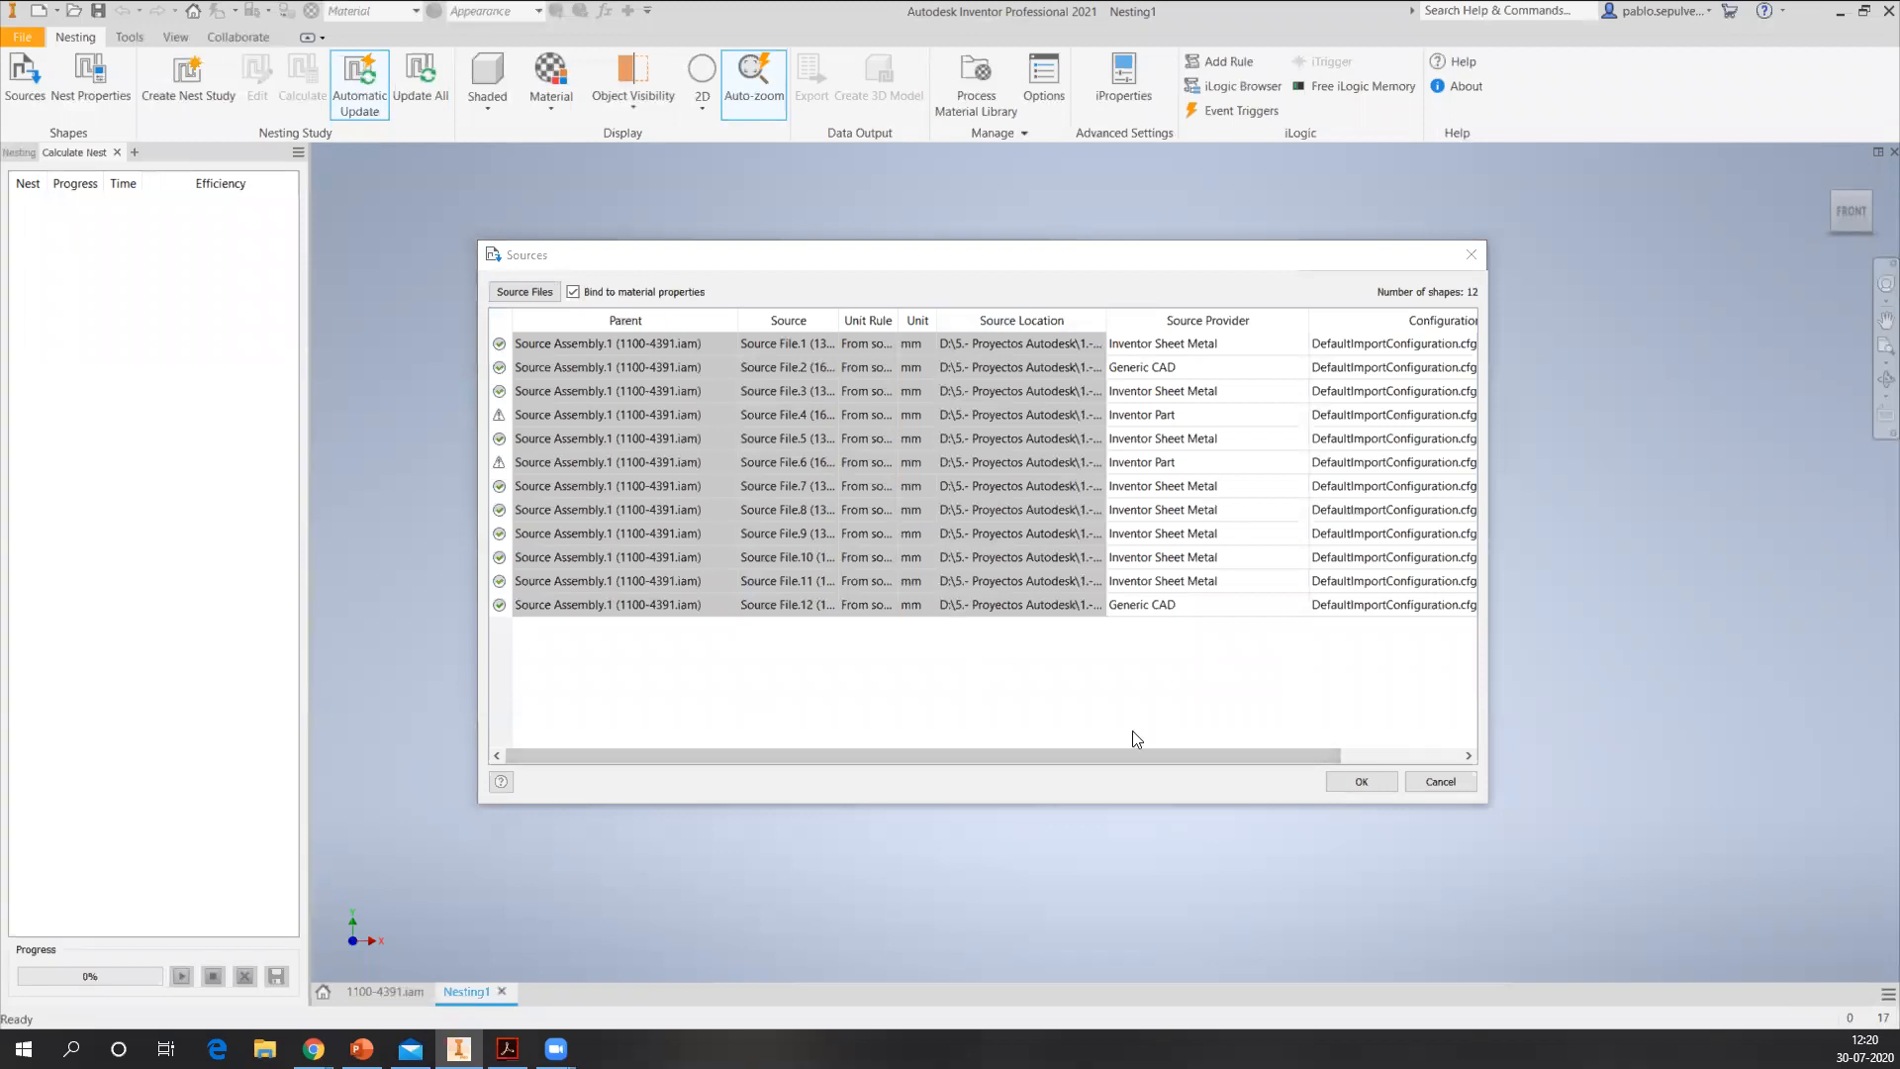
click(1362, 781)
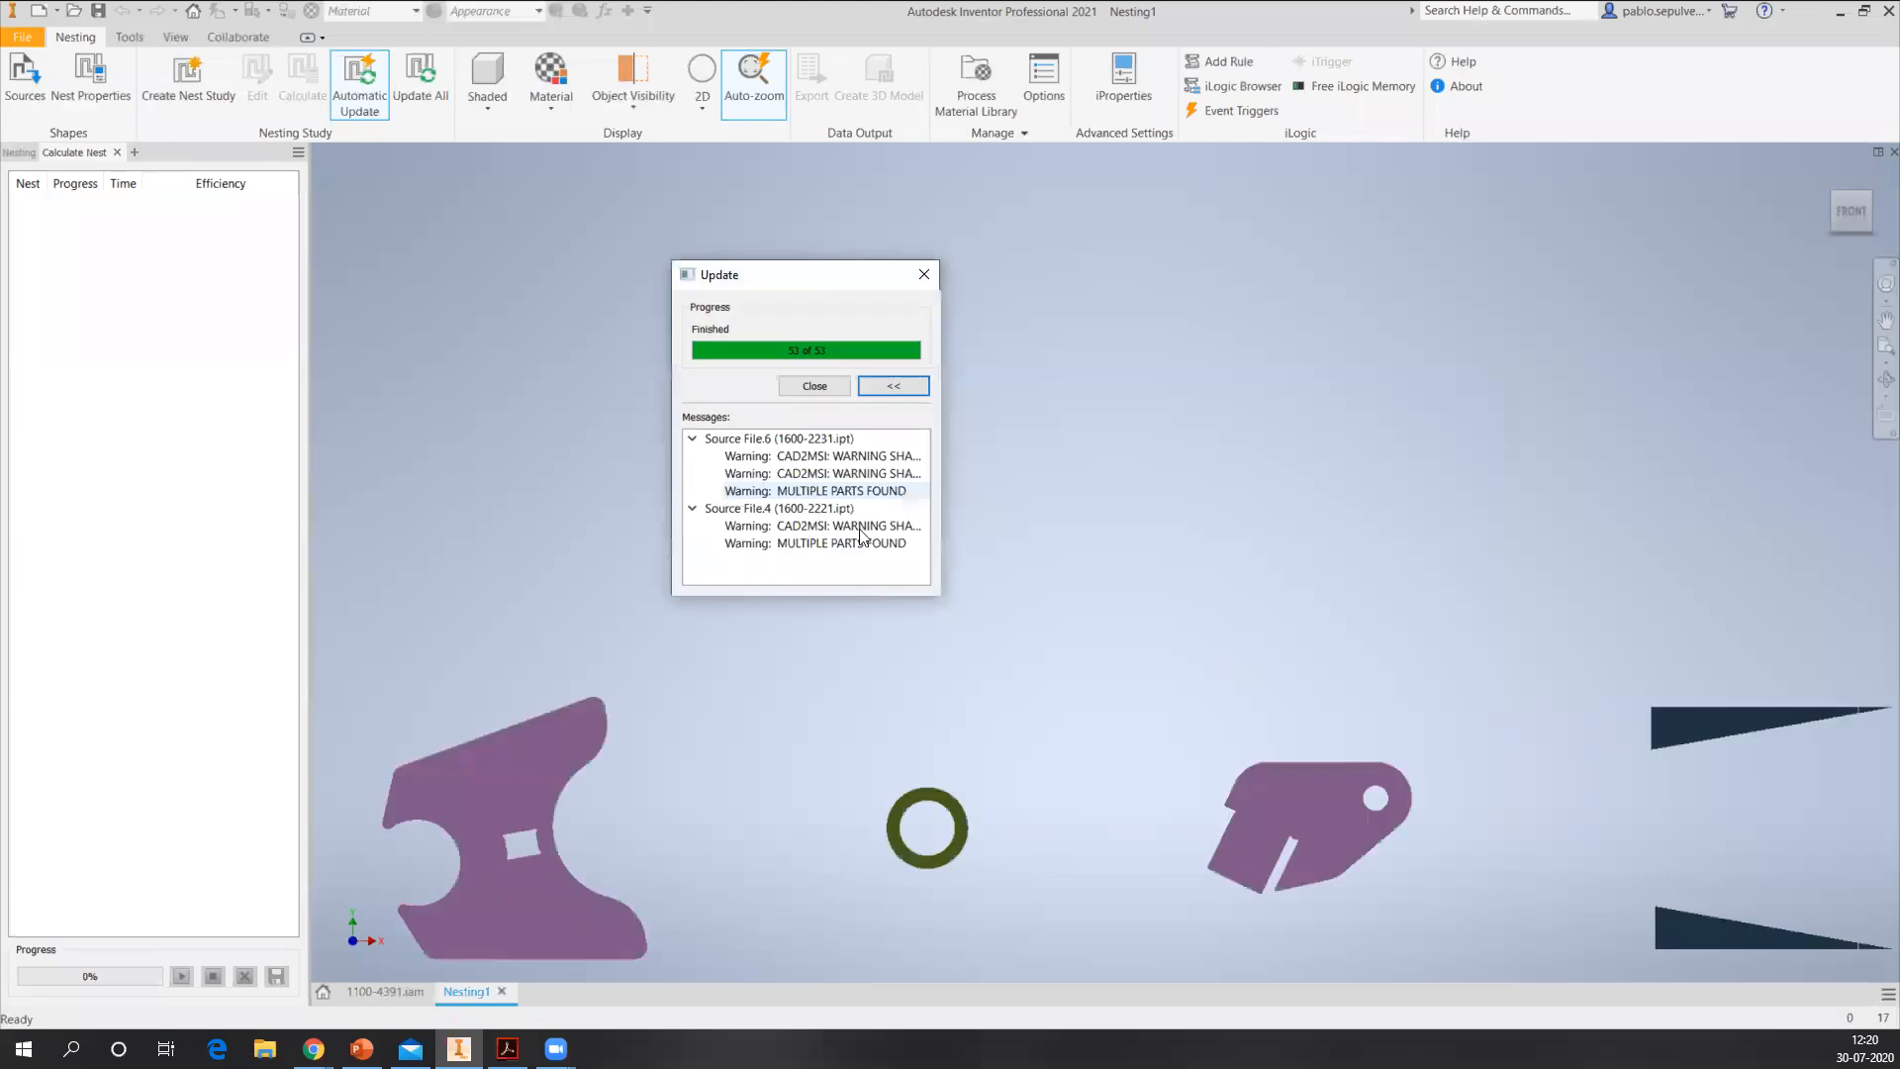
click(813, 387)
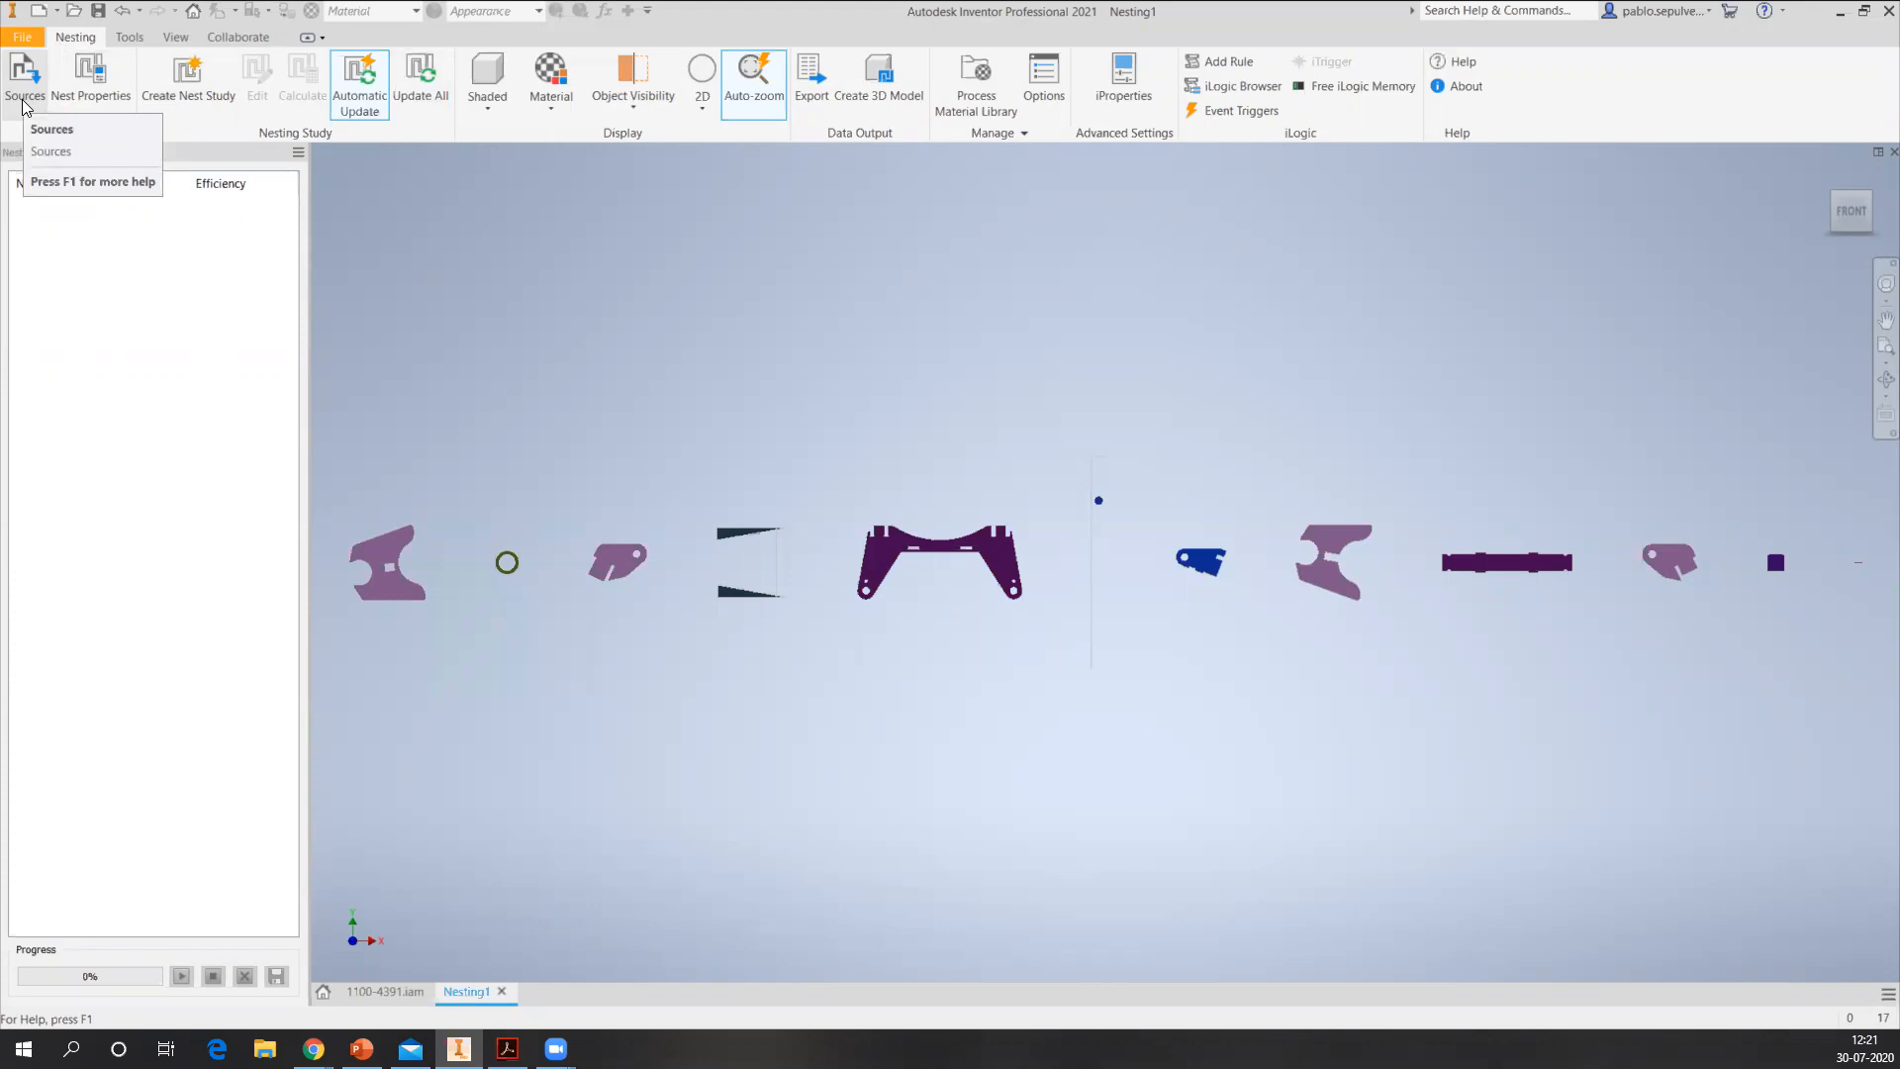
- Review the shapes' quantities, materials, thicknesses and rotation options in the nest properties, keeping the settings as they are
click(90, 74)
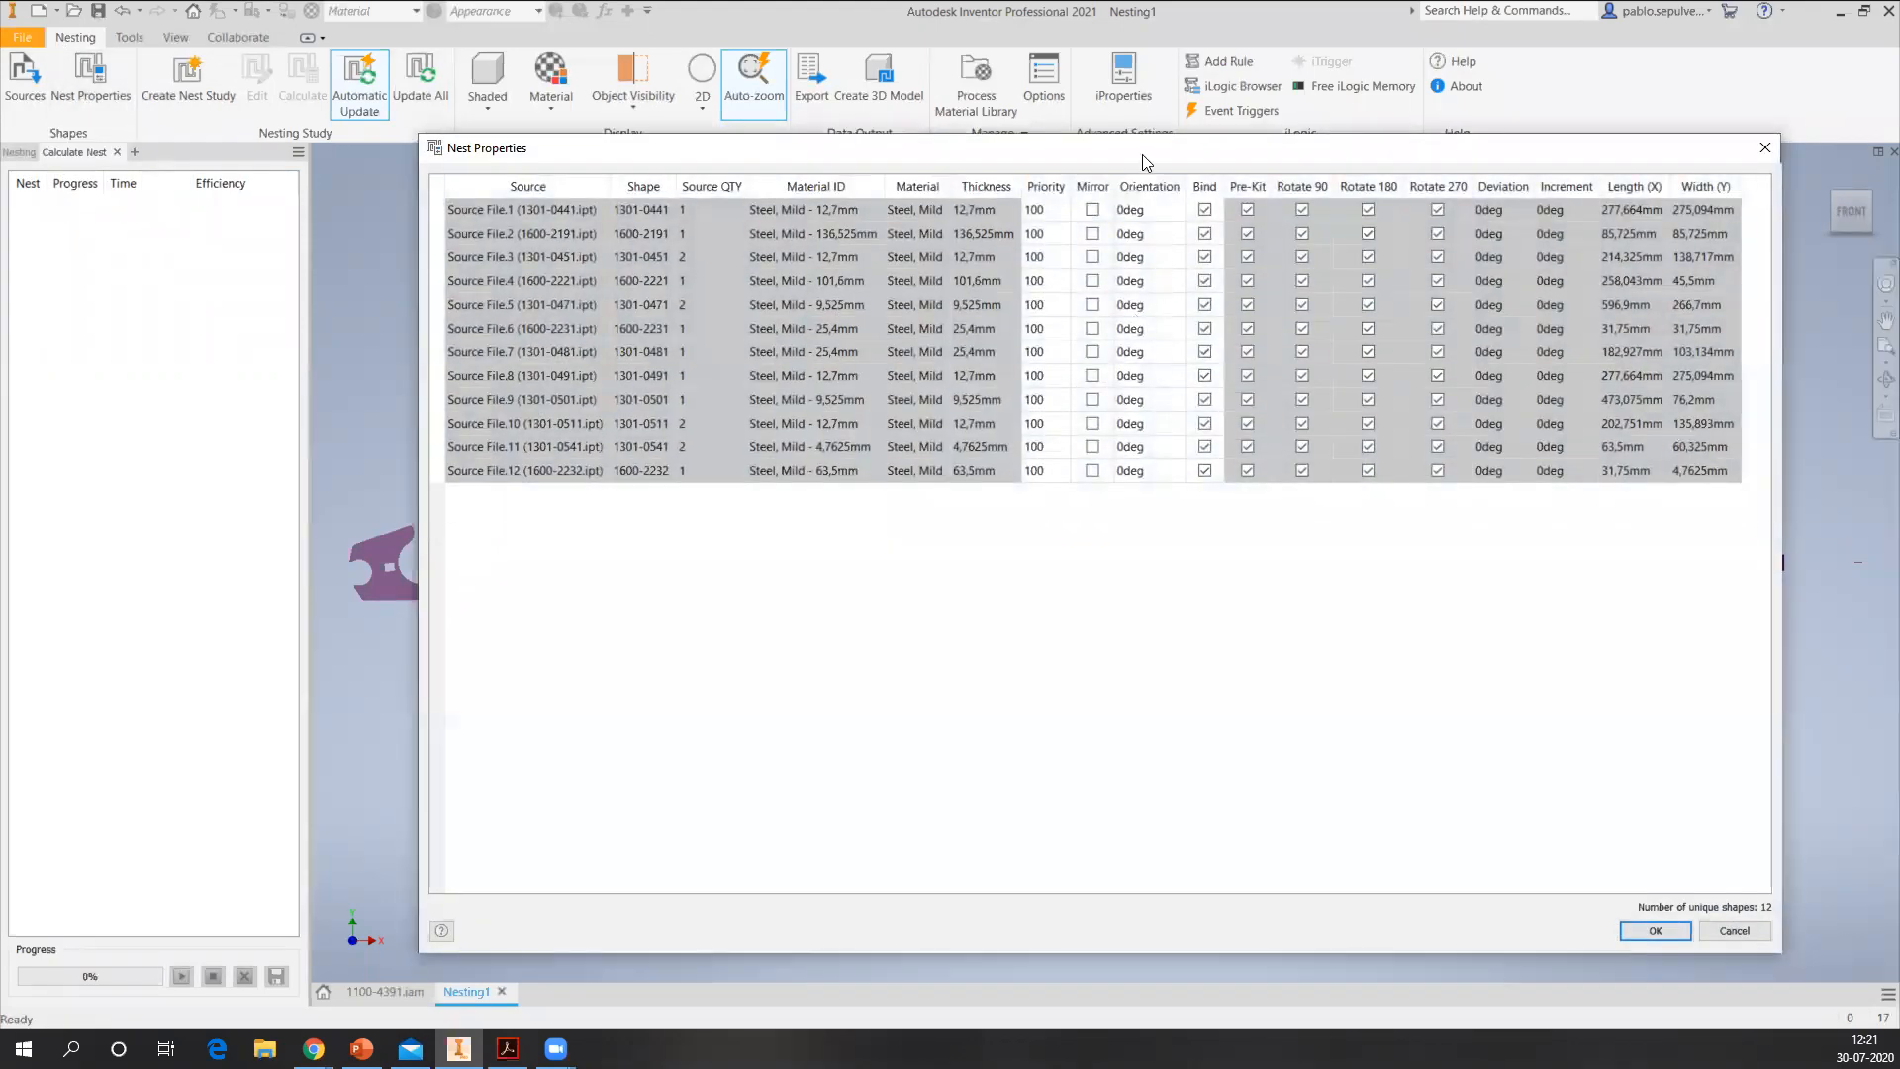
drag(1145, 161, 1055, 158)
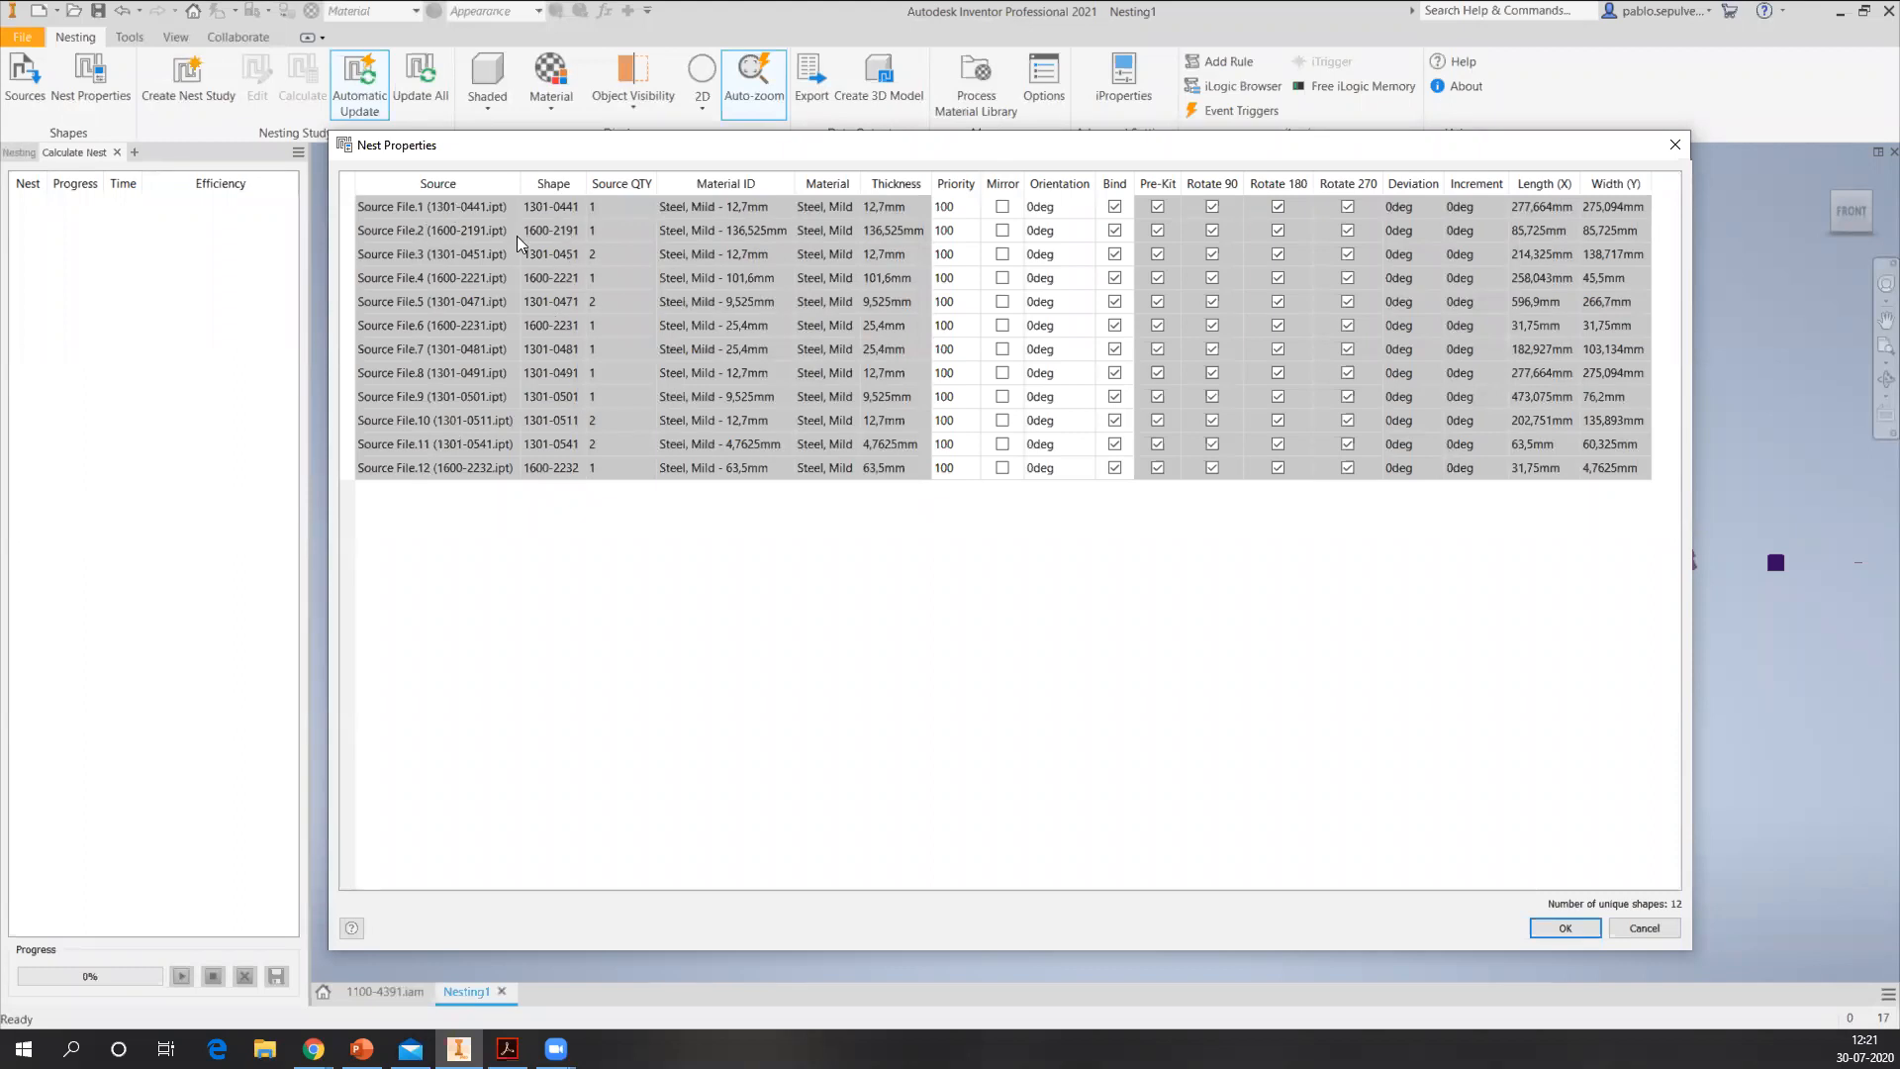
click(1571, 932)
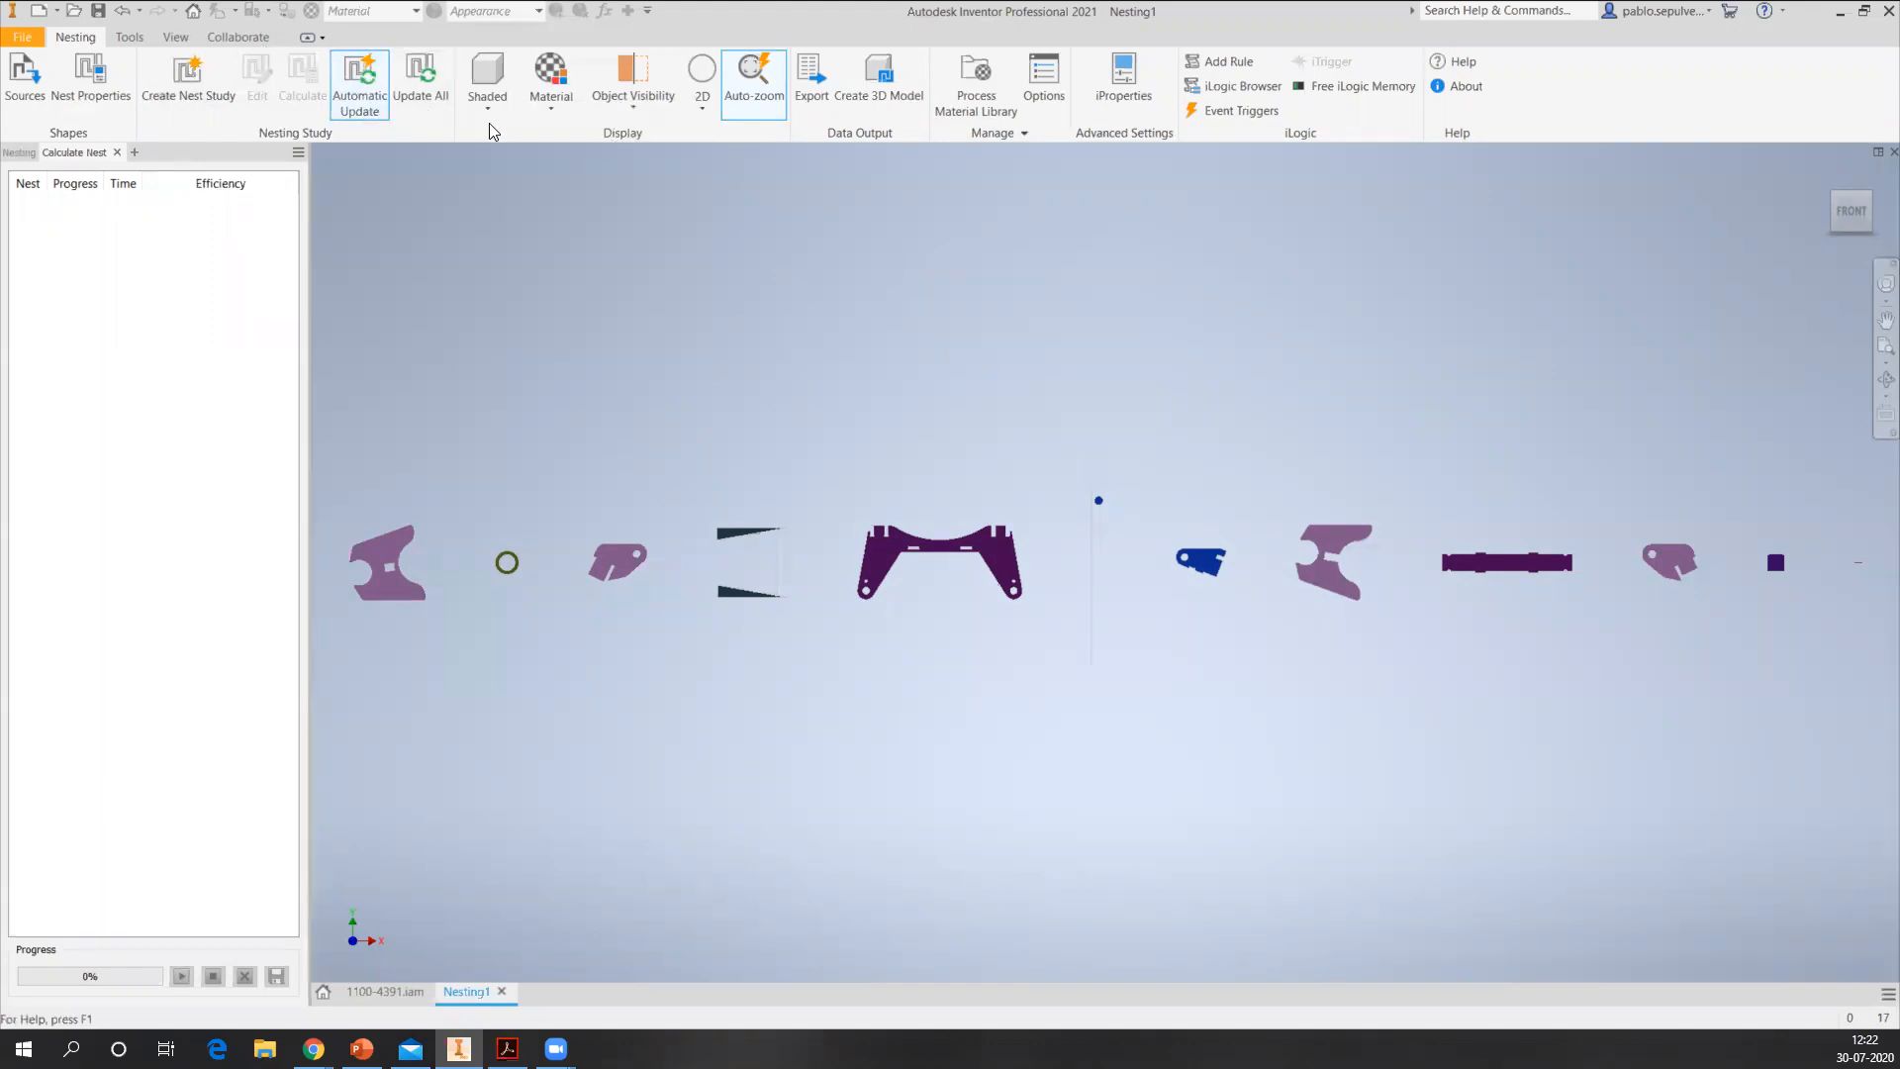
- Display the nest's shapes as 3D Extruded and inspect the thickness of ring-shaped part 1600-2191 from the top view
click(703, 111)
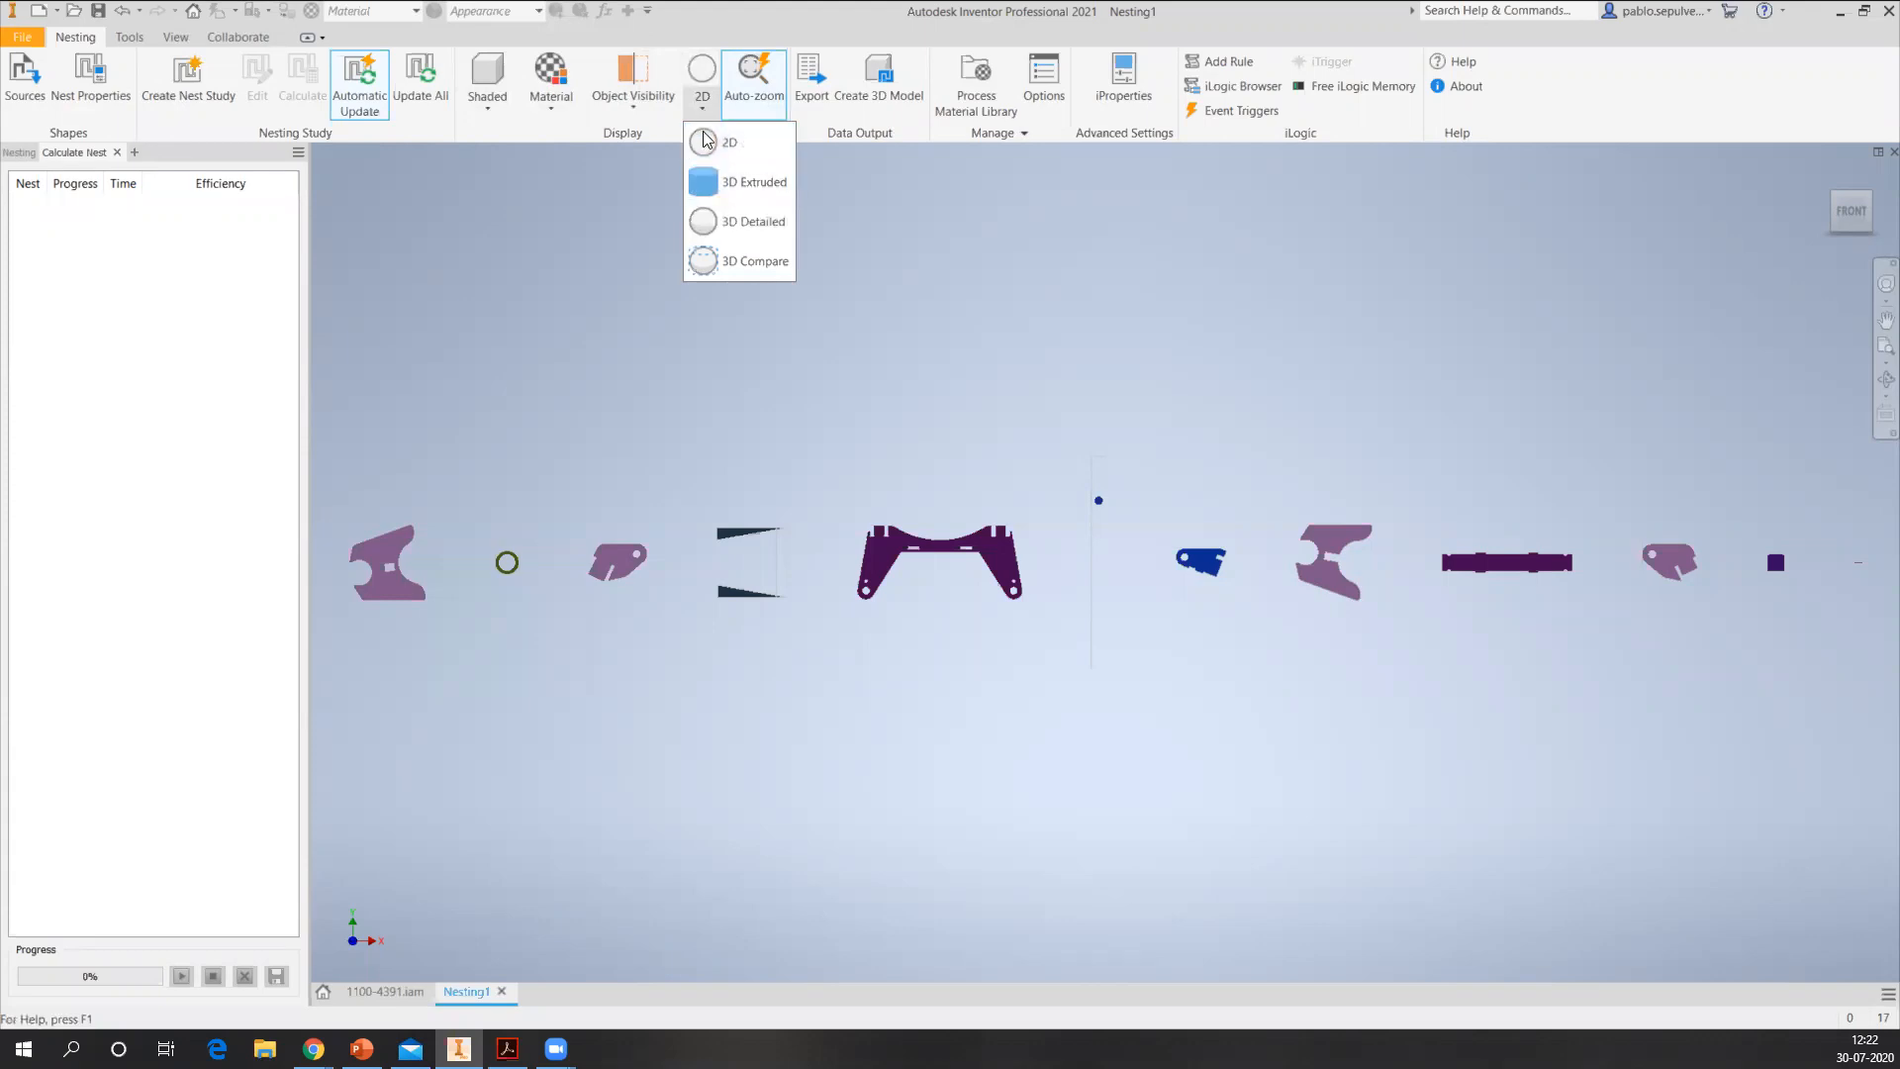
click(751, 183)
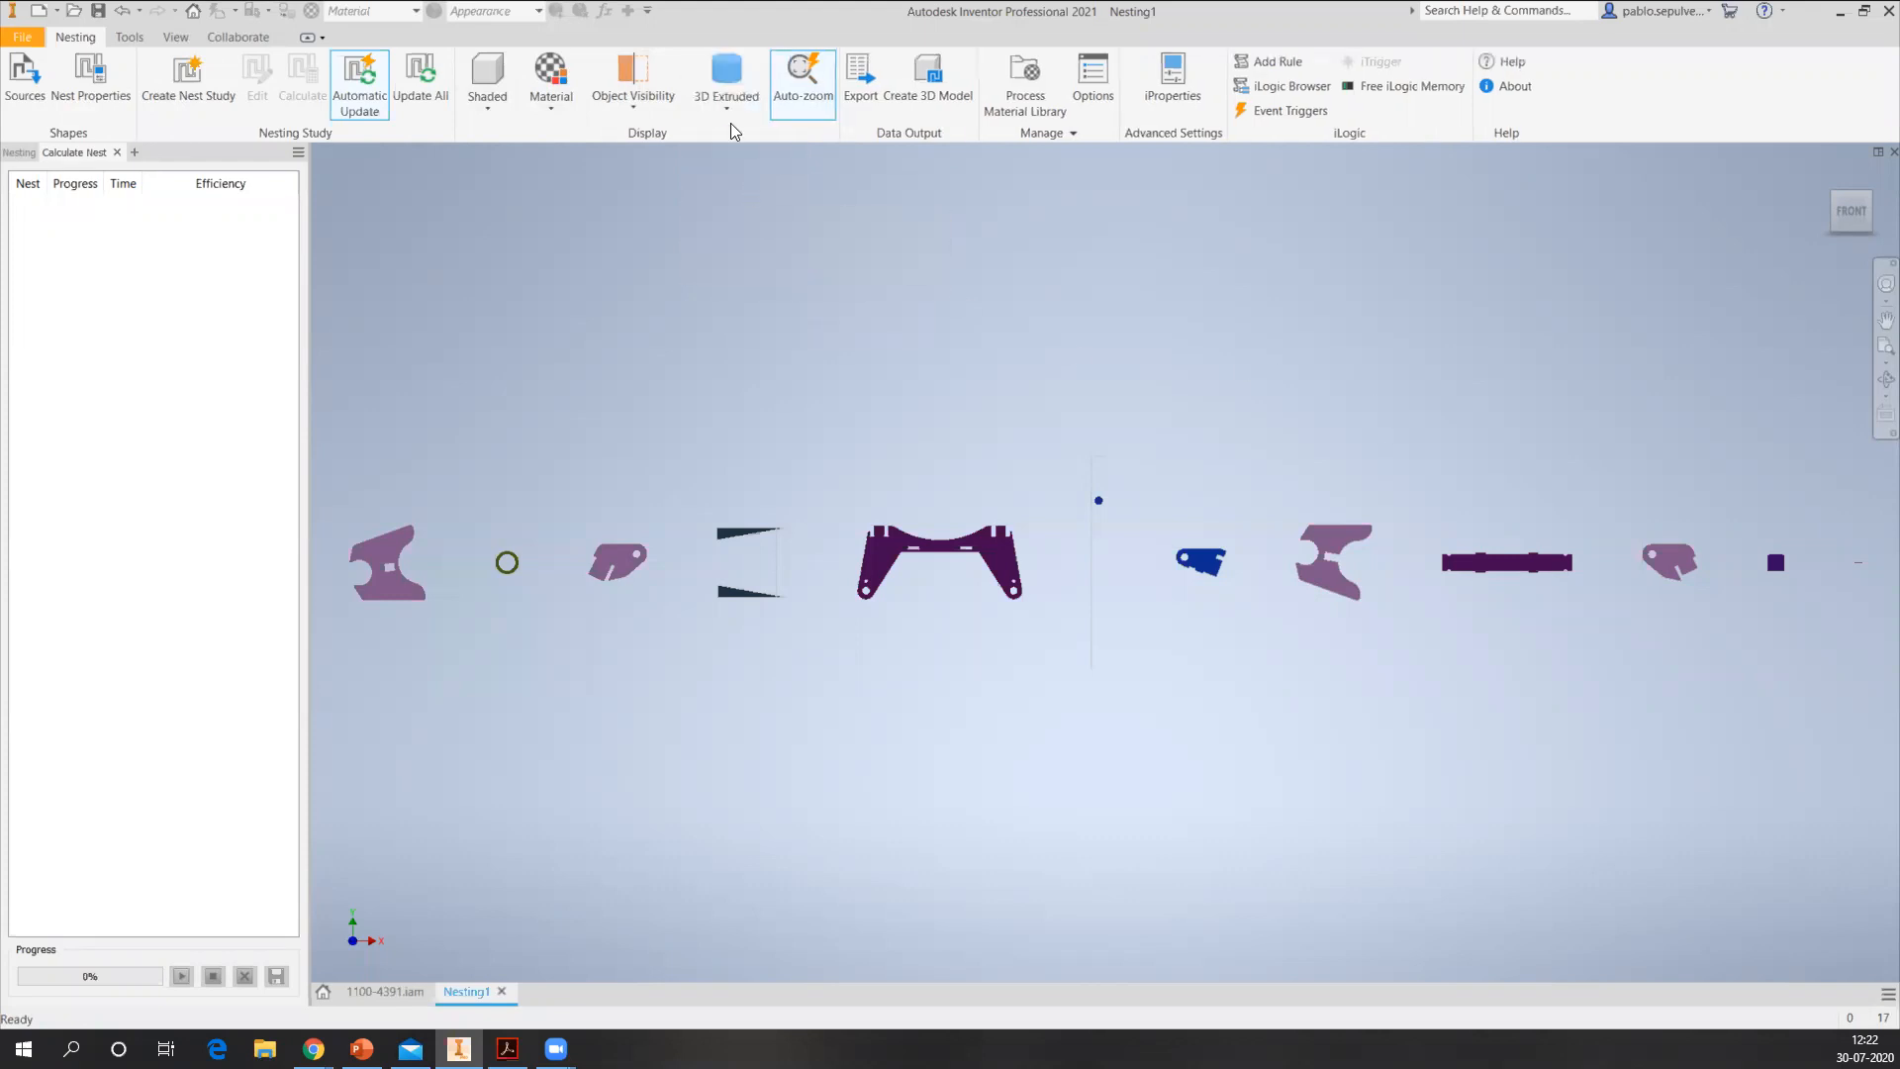
click(1854, 191)
scroll(842, 561, up, 3)
scroll(1017, 591, up, 3)
scroll(1151, 595, down, 2)
middle_drag(1367, 605, 1449, 568)
click(837, 537)
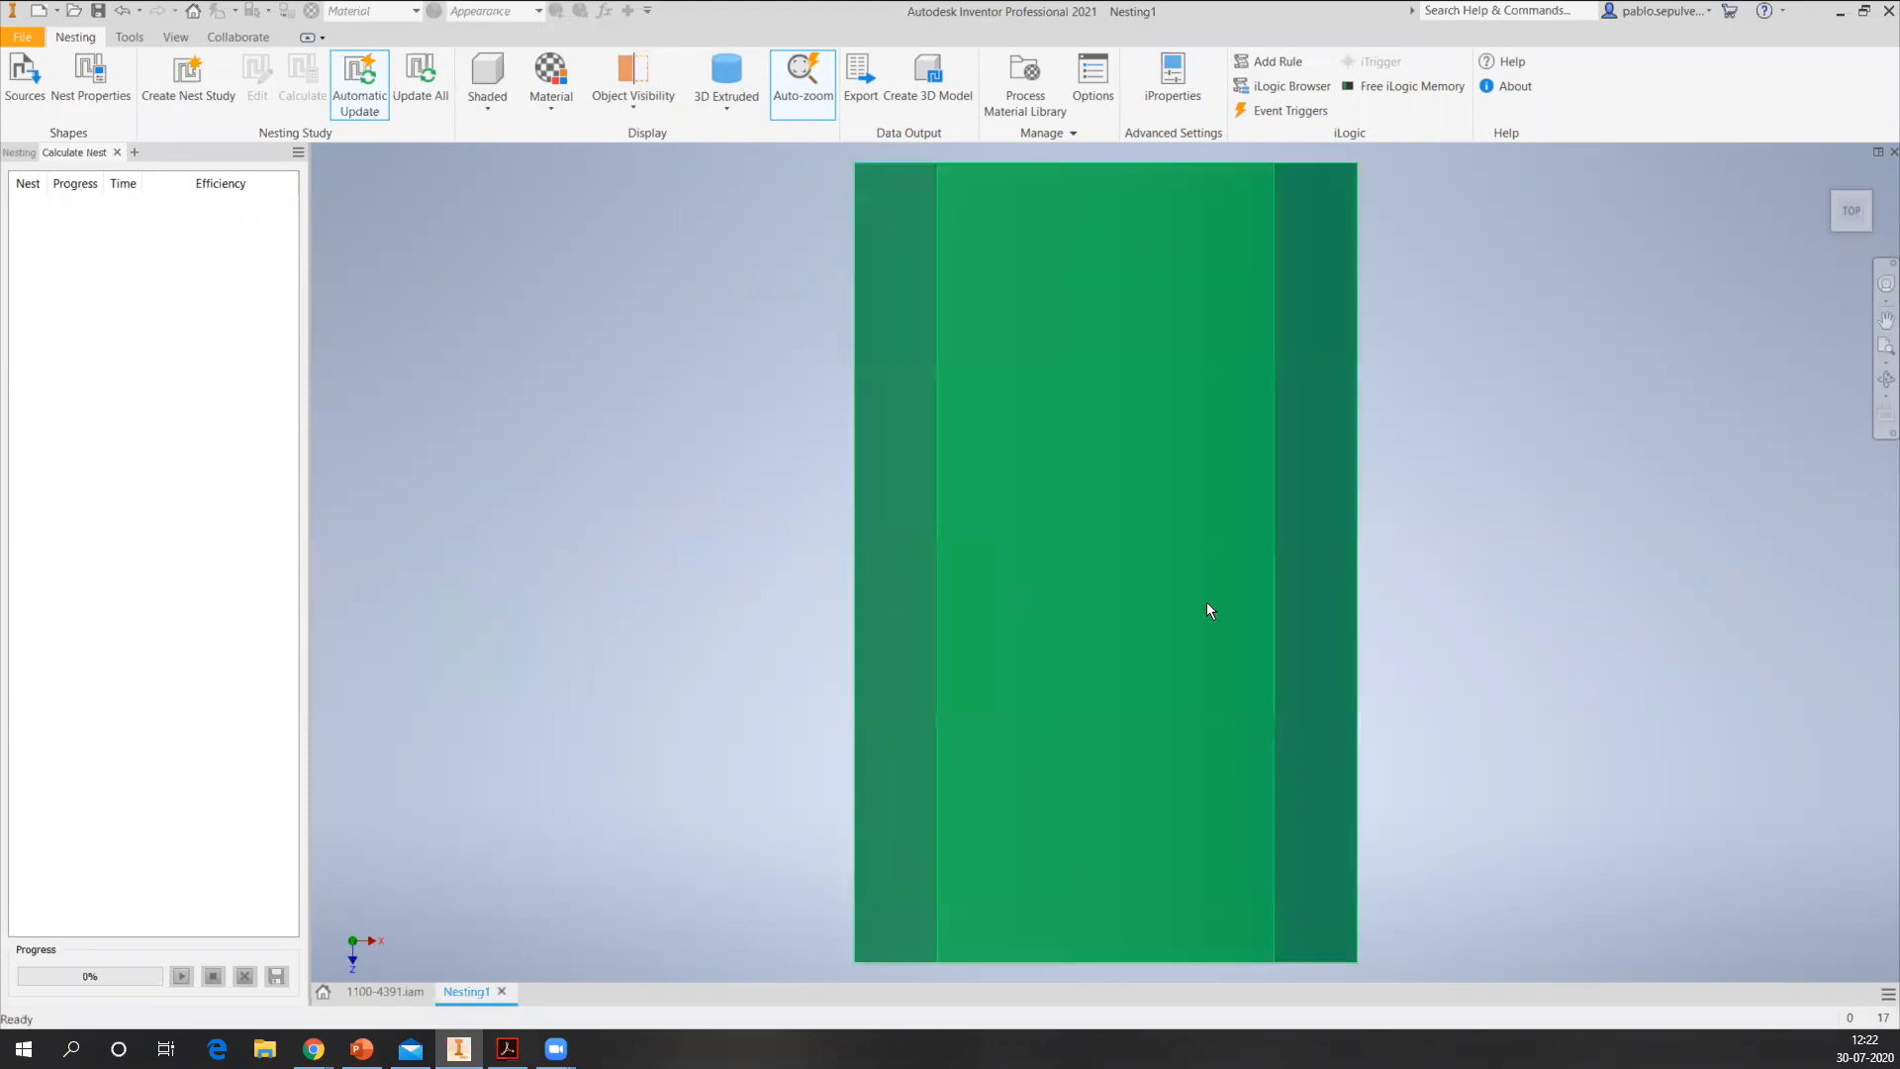
scroll(1243, 593, down, 5)
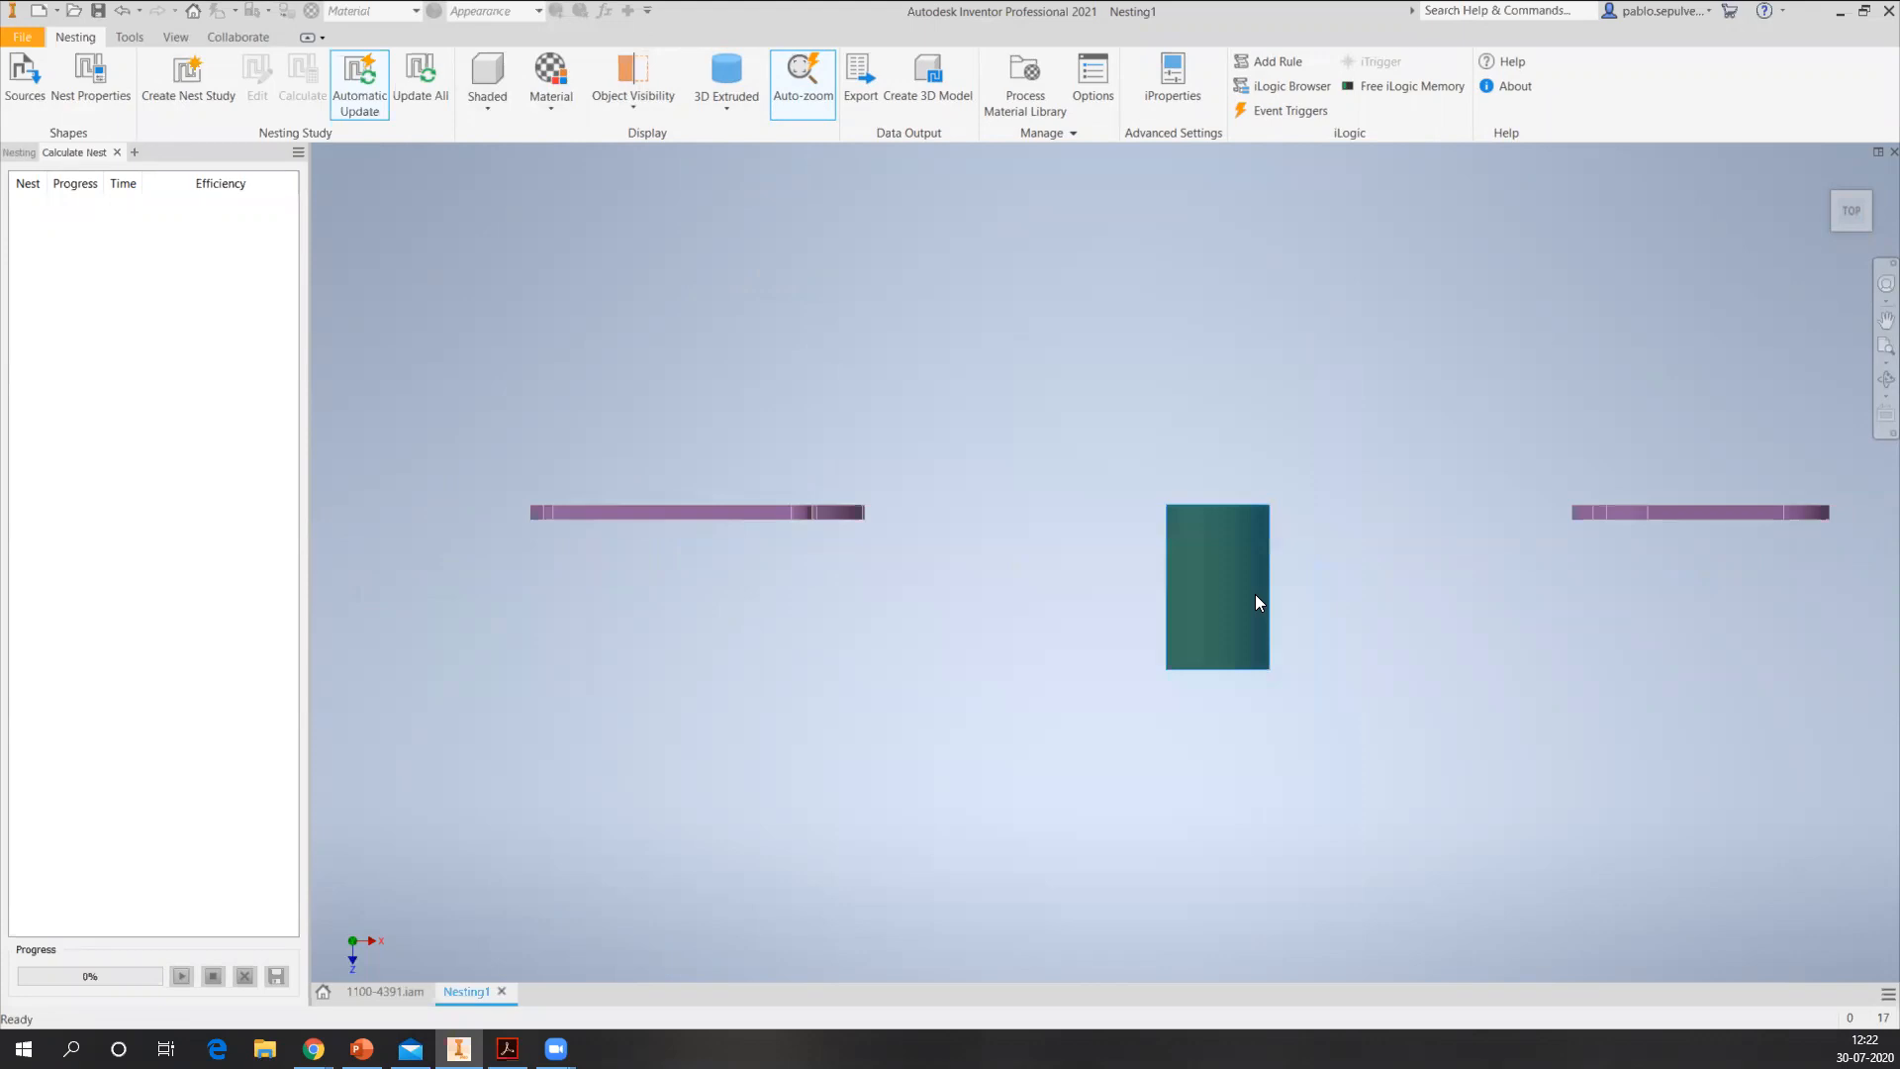
scroll(1255, 593, up, 2)
middle_drag(1412, 619, 1220, 611)
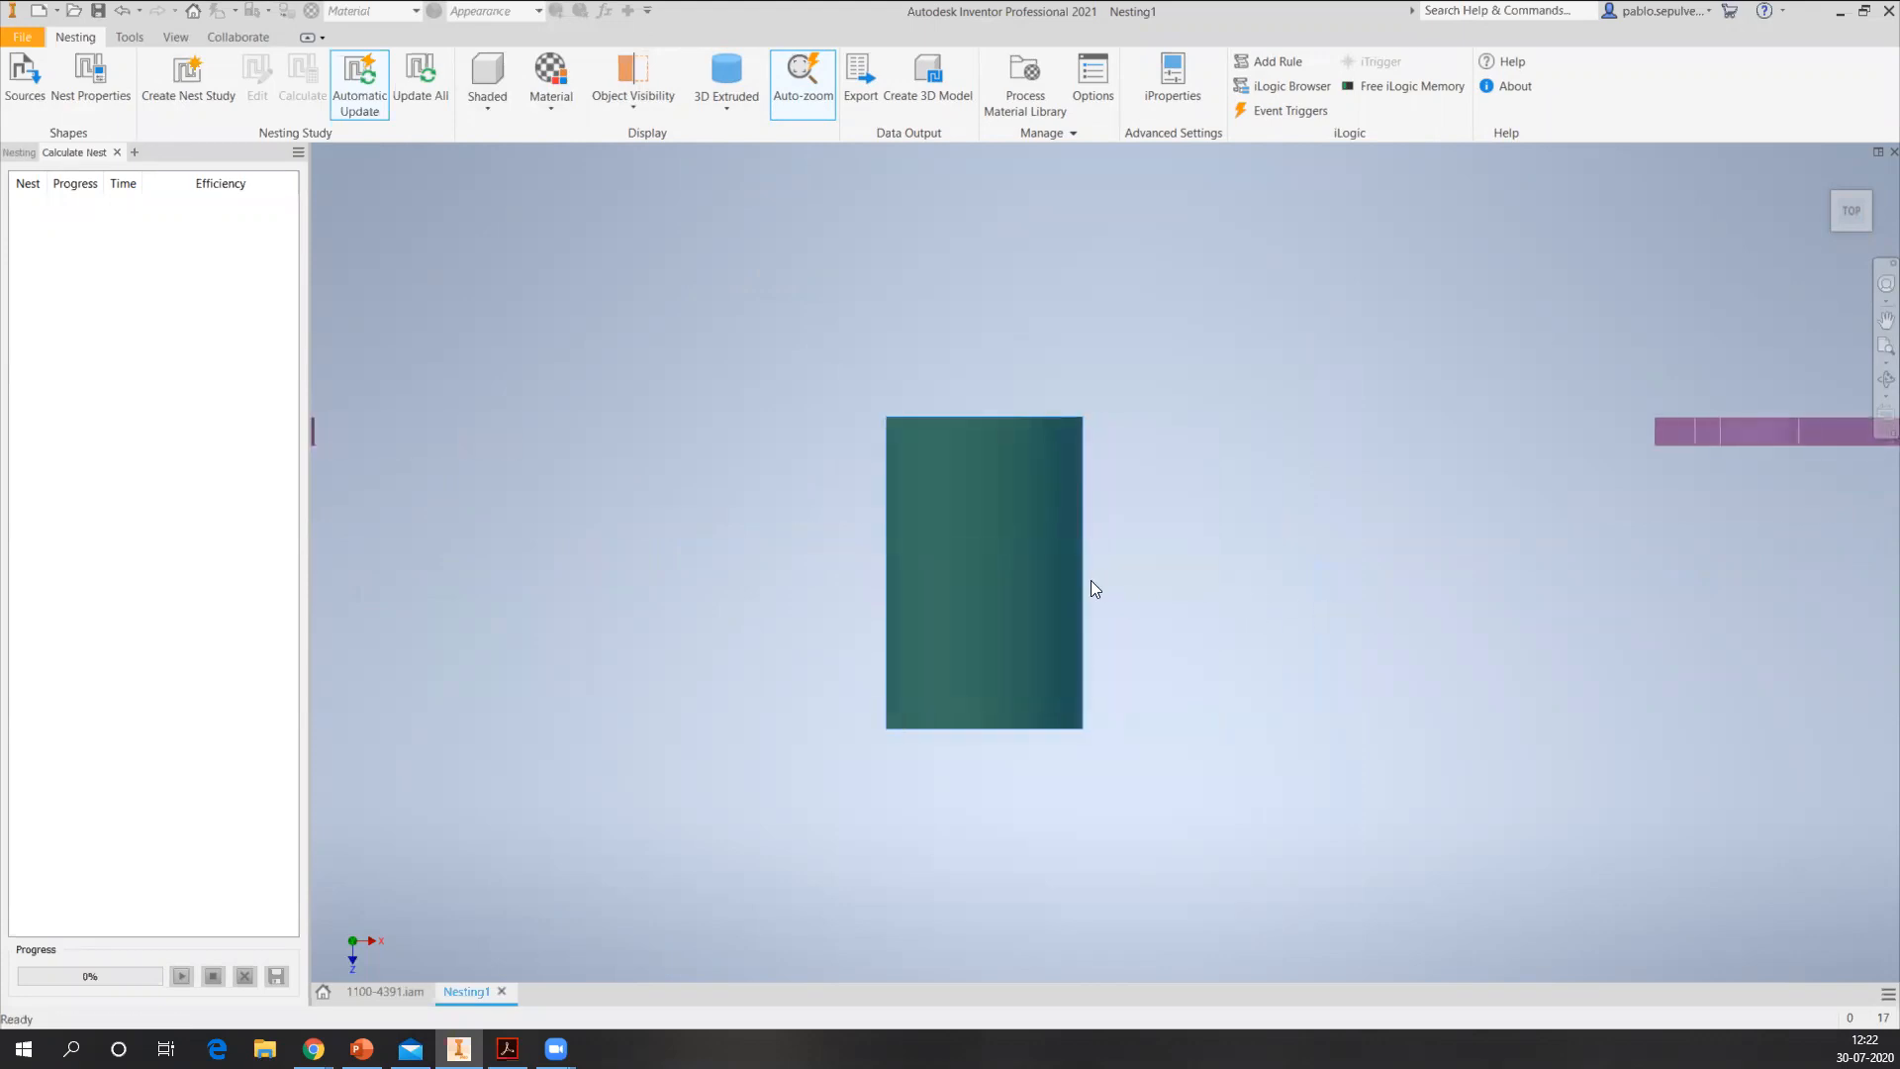
- Check the shape properties of 1600-2191 and close them without changing anything
right_click(1027, 572)
click(1029, 520)
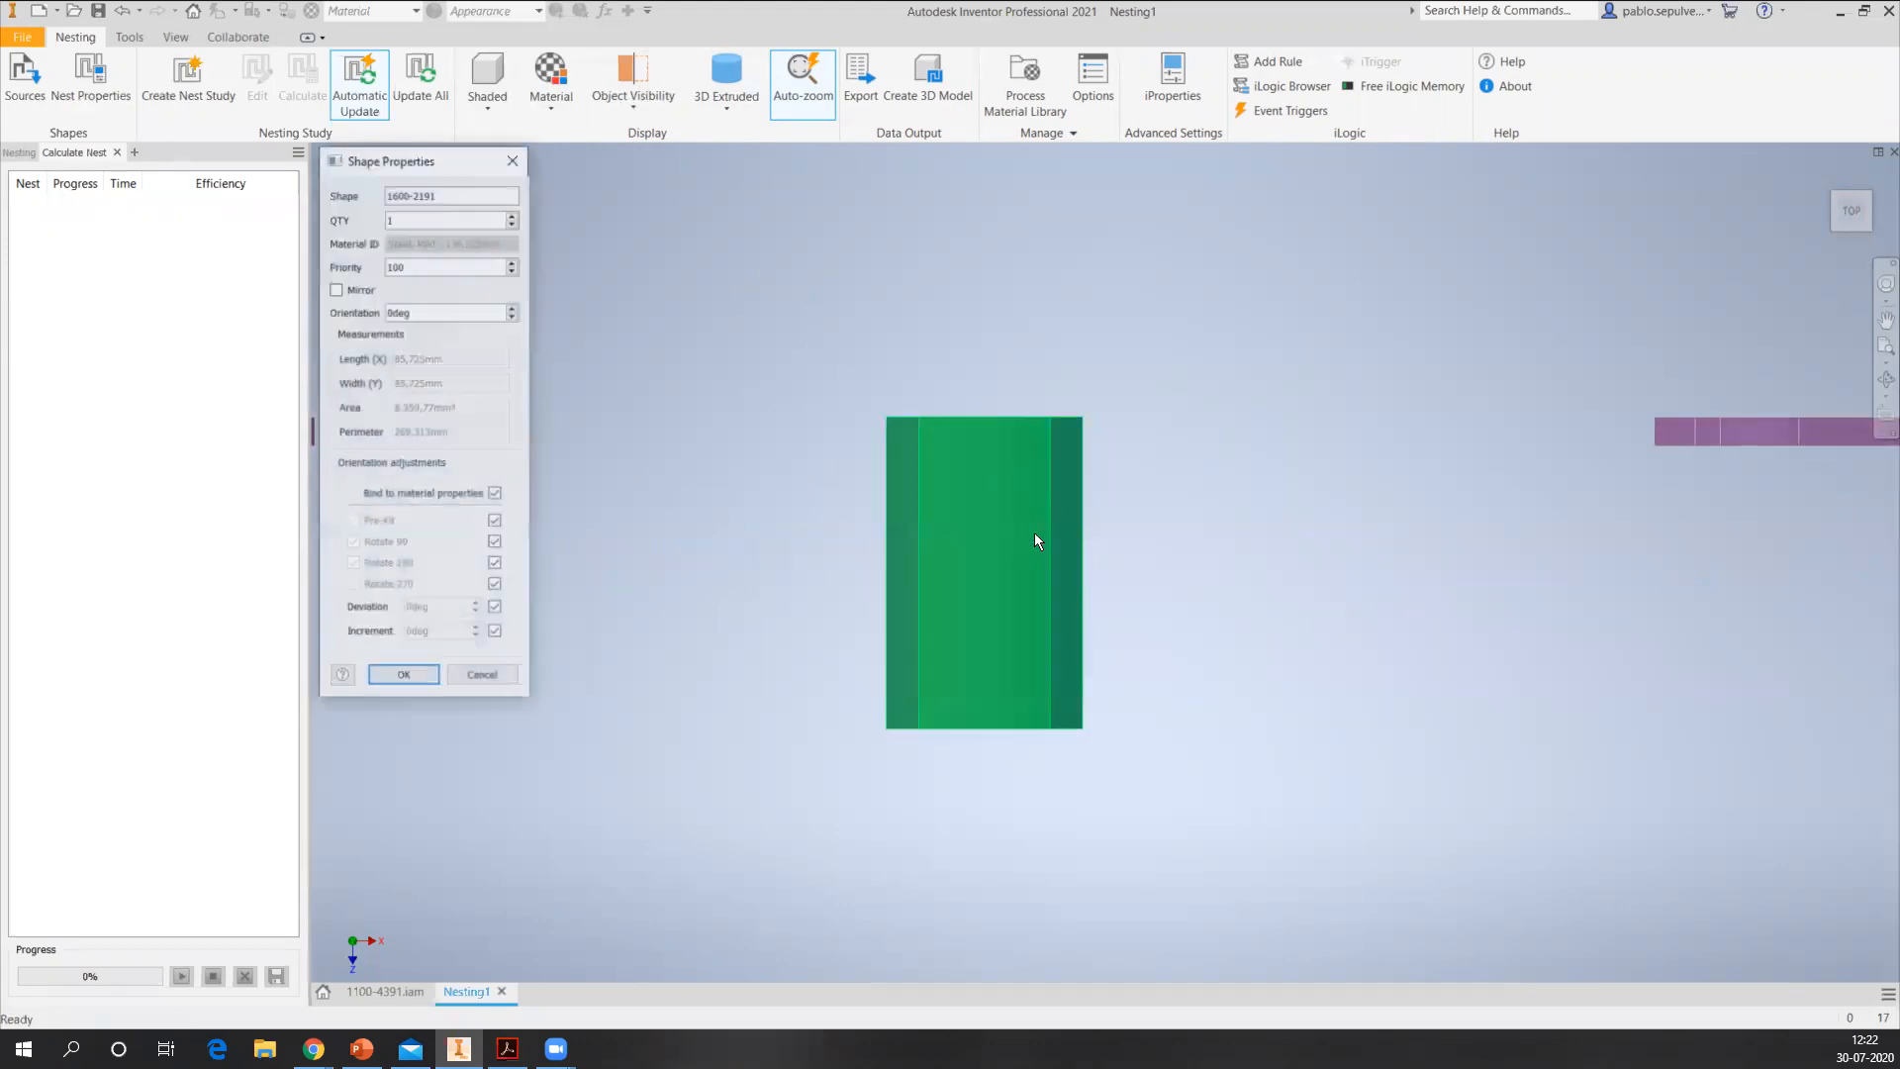
click(514, 160)
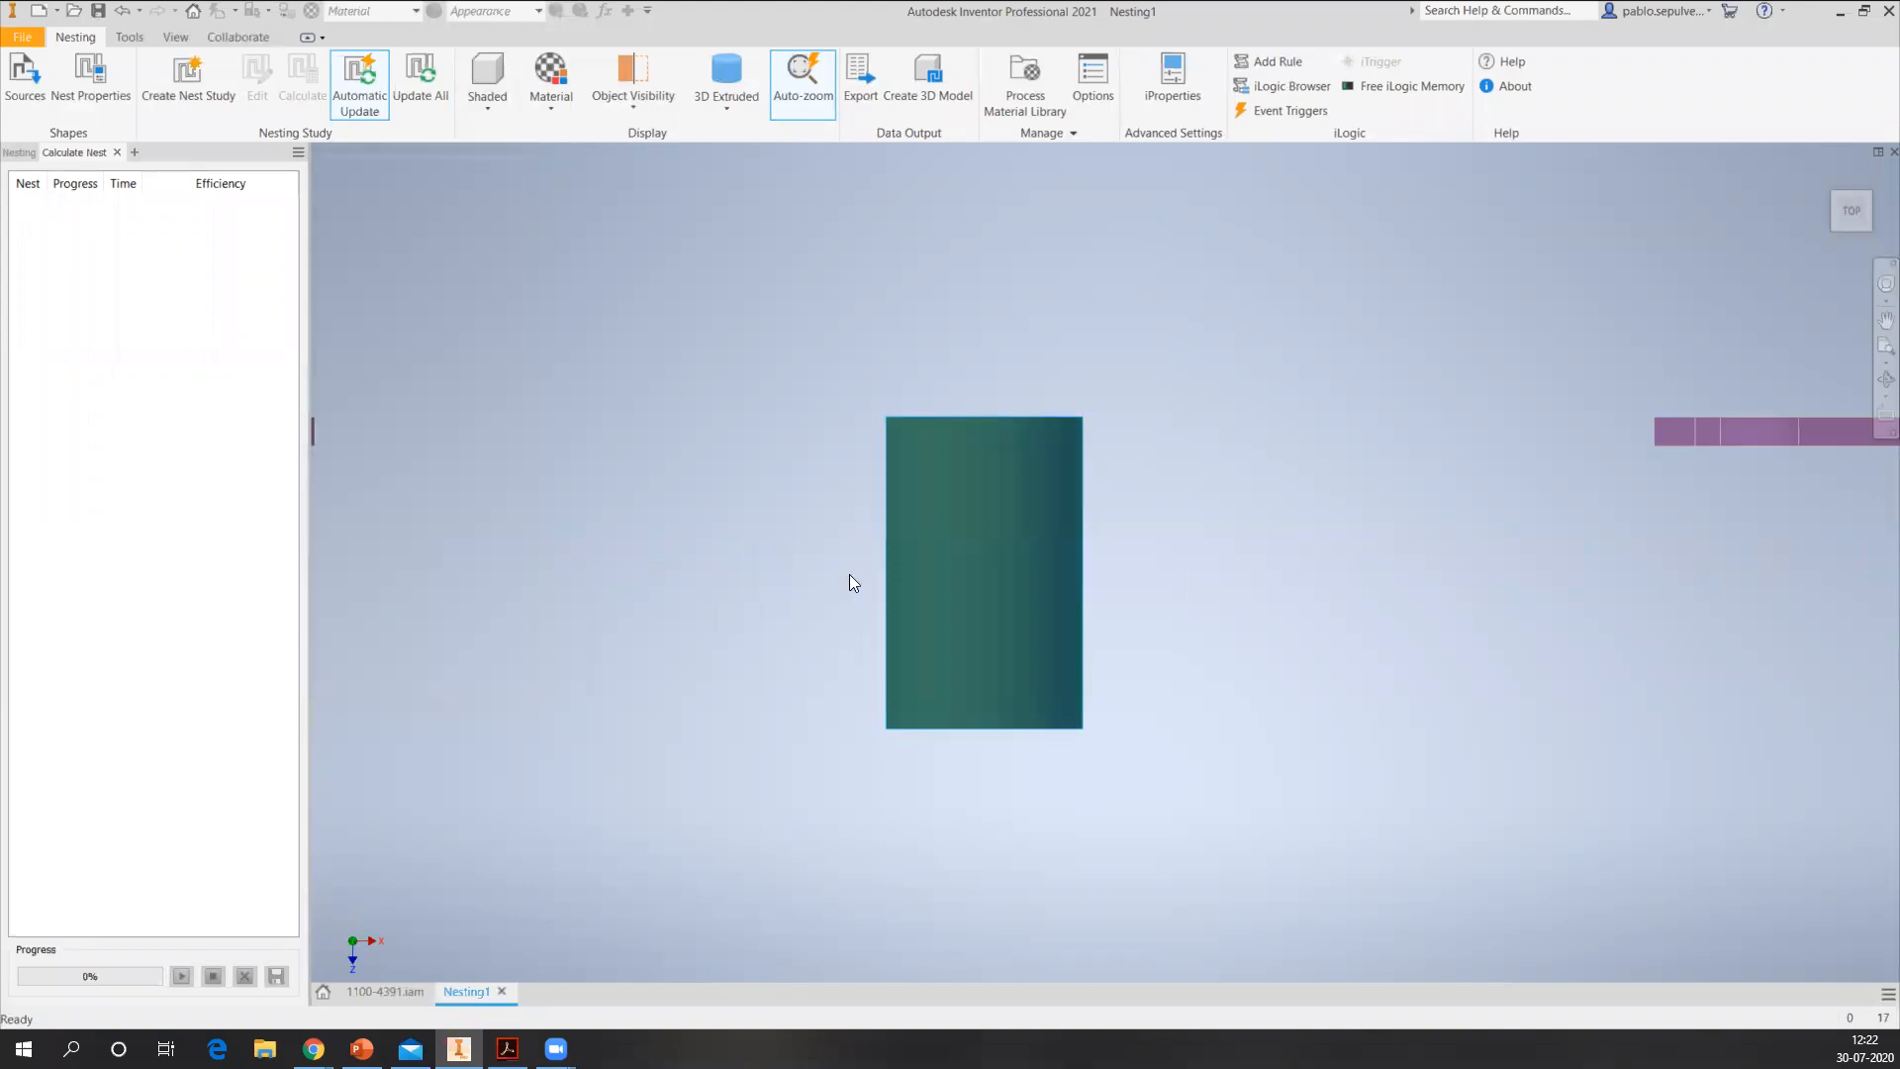
- Show the nesting browser tree with its geometry sources and widen it for easier reading
click(19, 152)
click(89, 152)
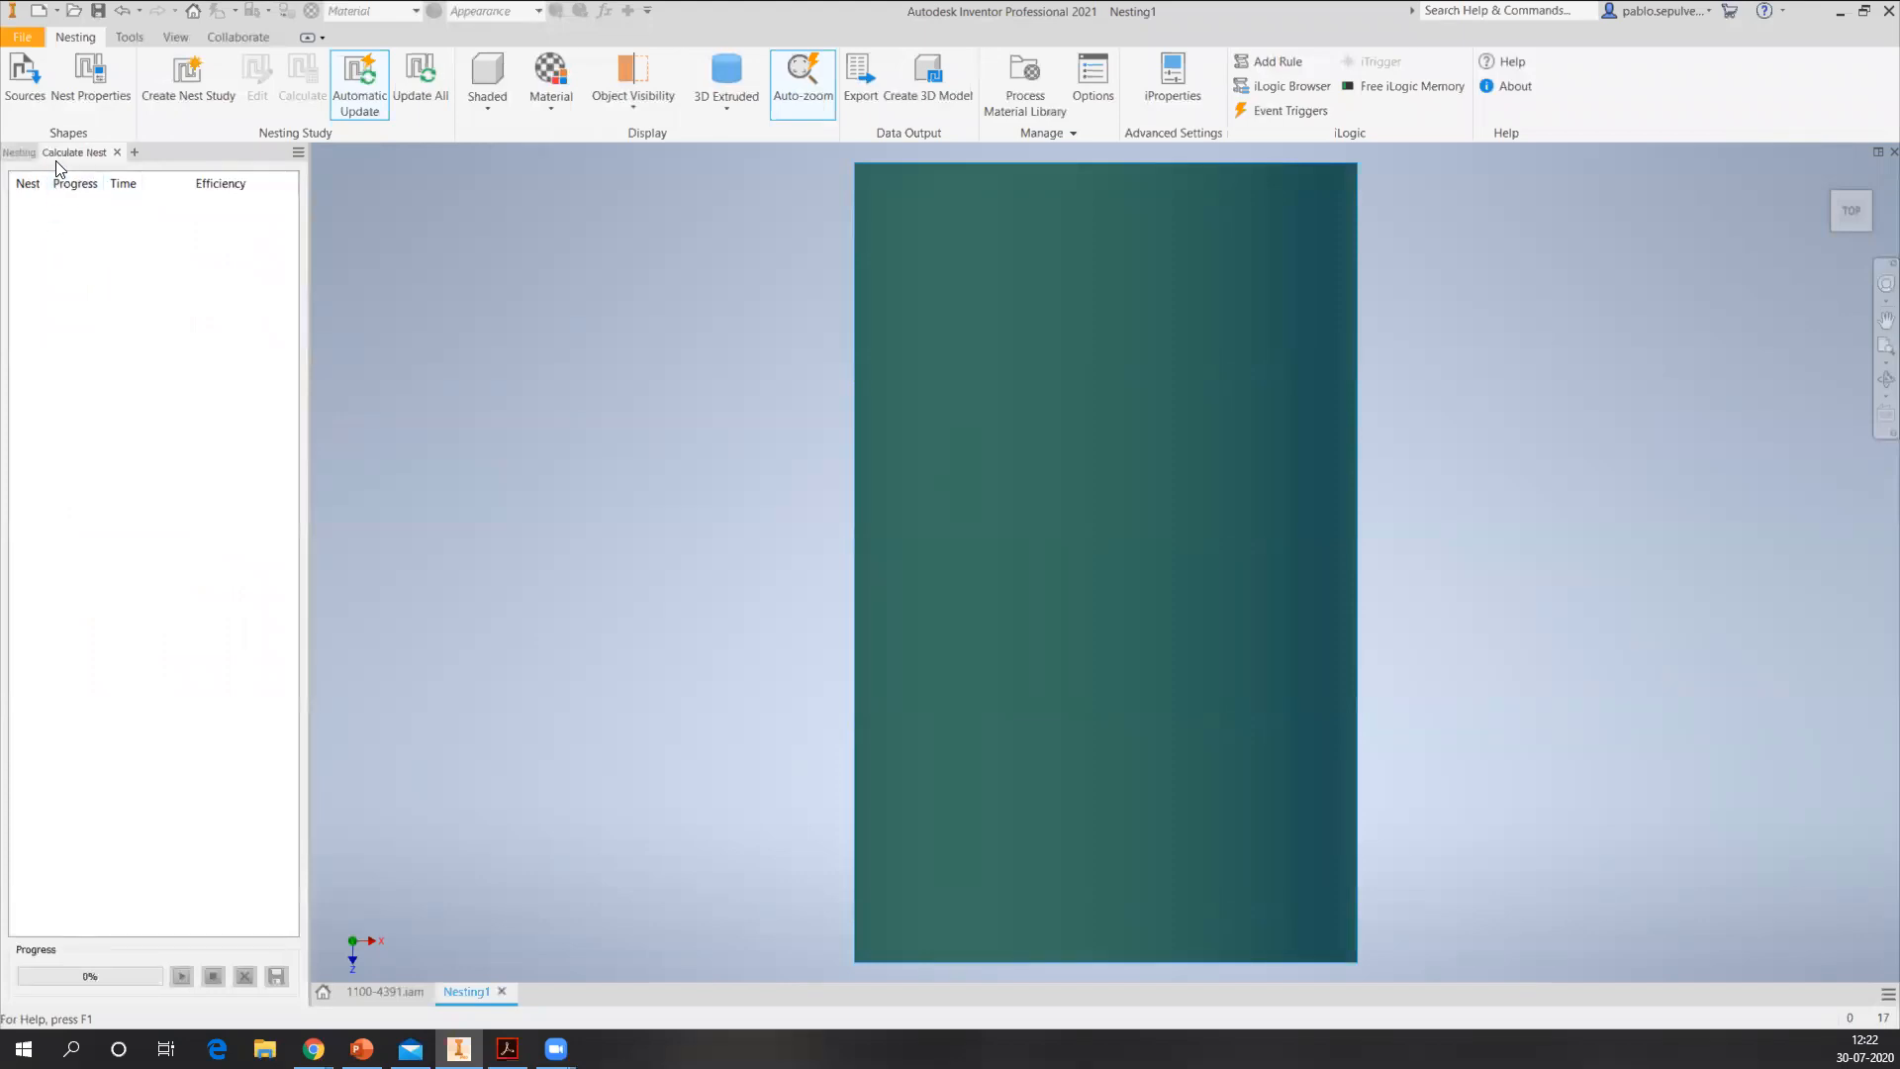
click(19, 154)
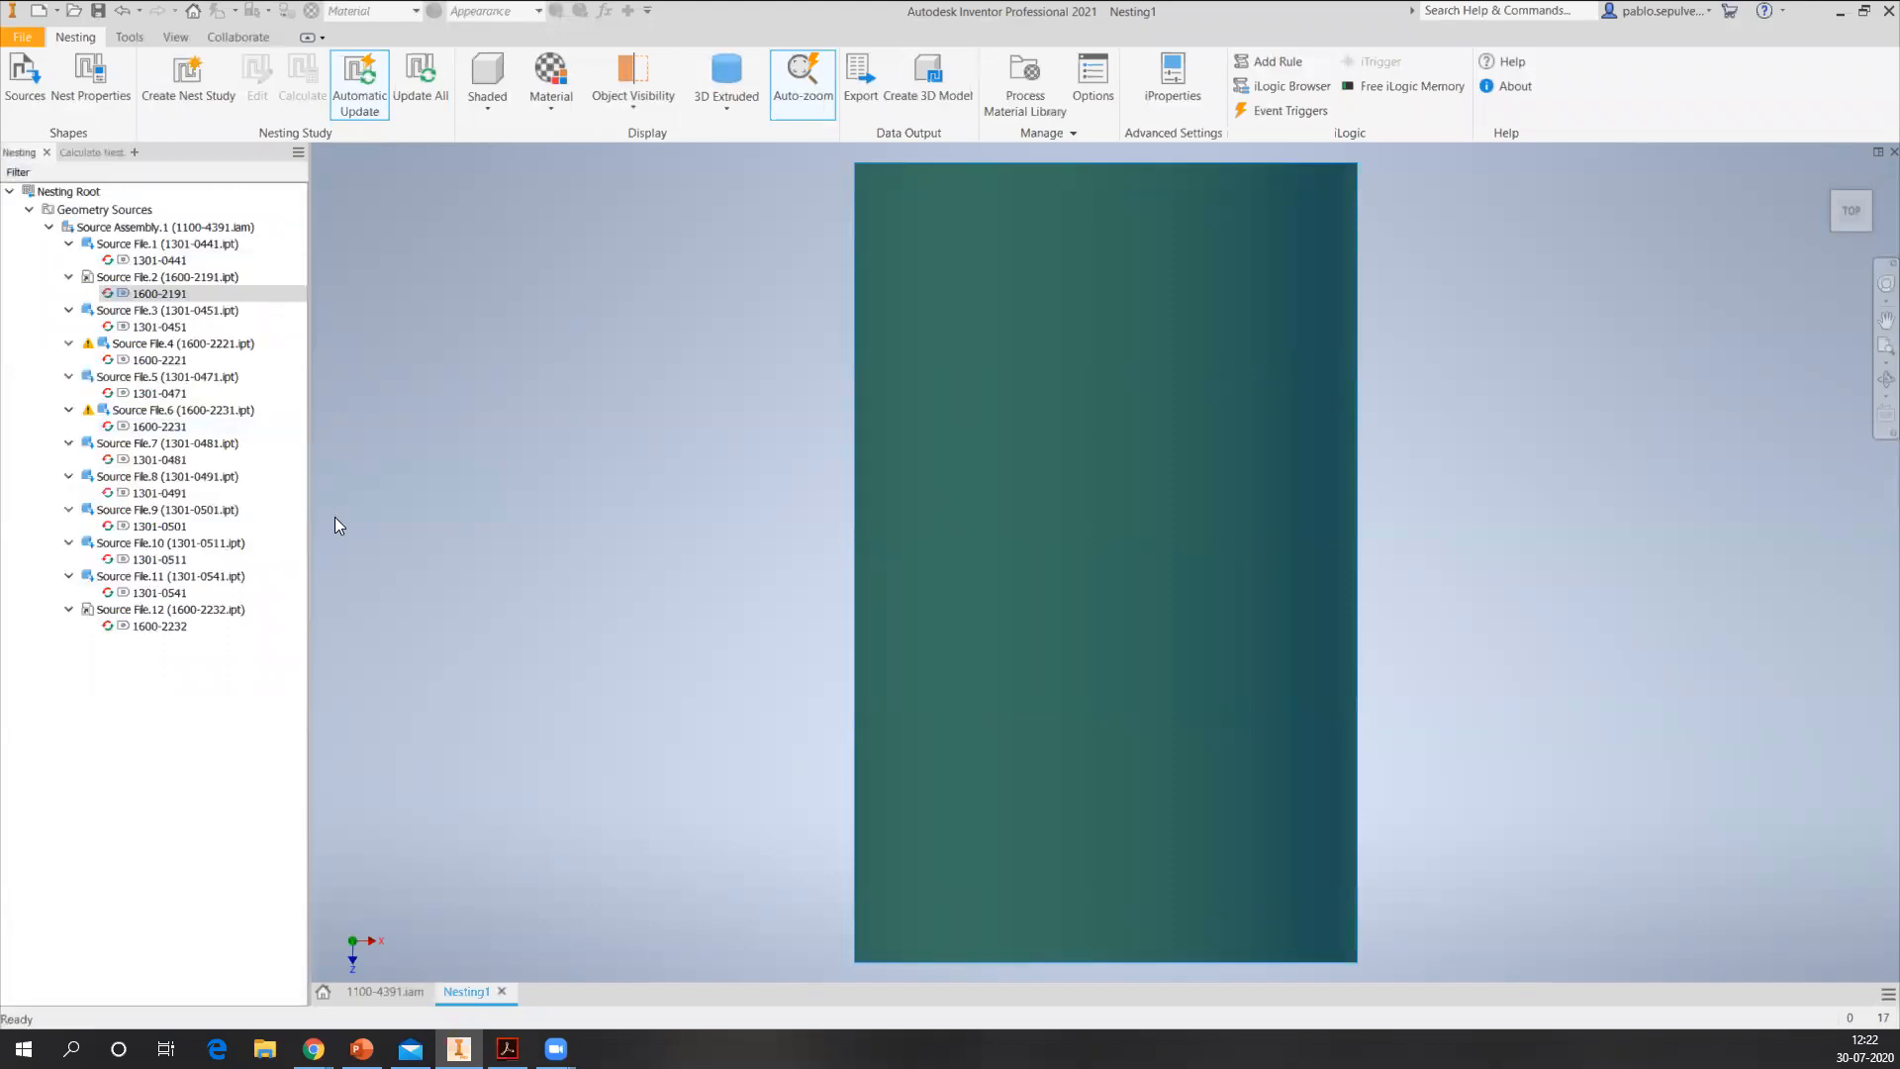
drag(307, 518, 396, 535)
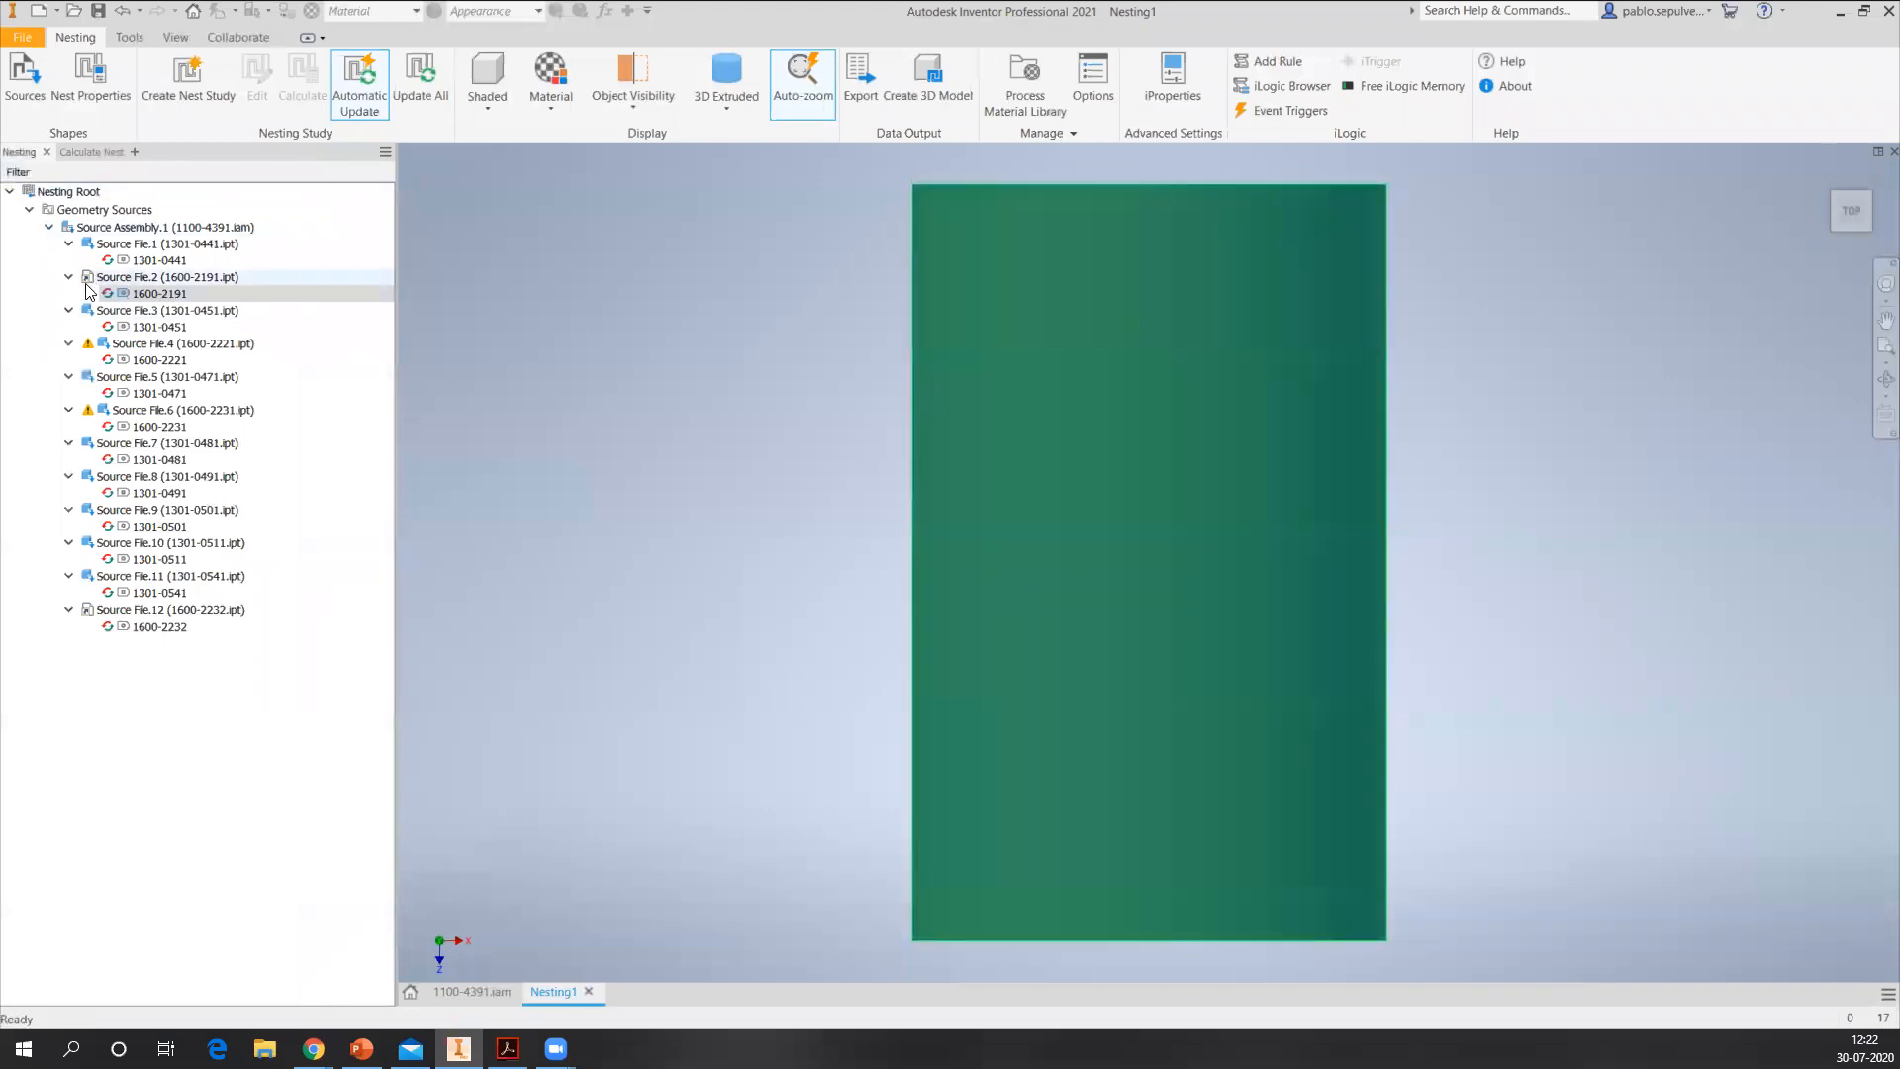
- Disable source file 1600-2191.ipt in the nest and turn off its visibility
click(147, 294)
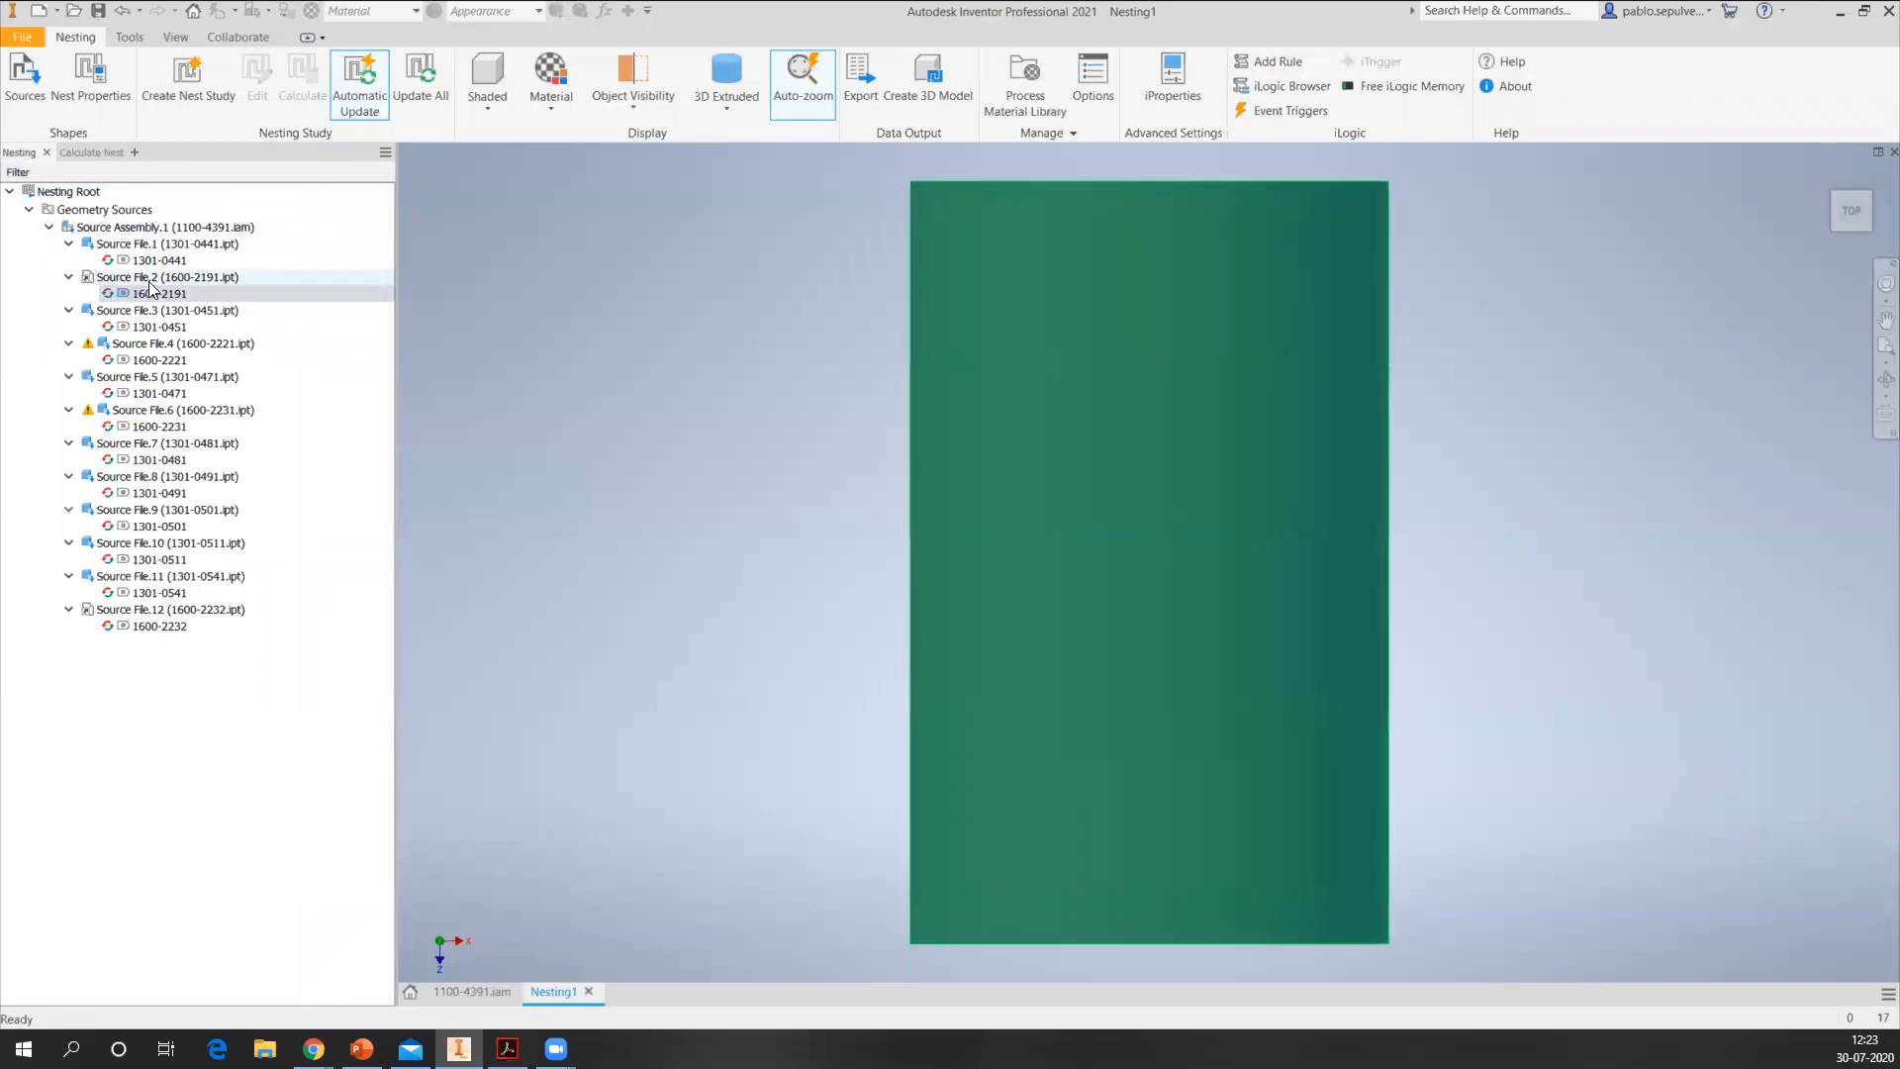
right_click(143, 277)
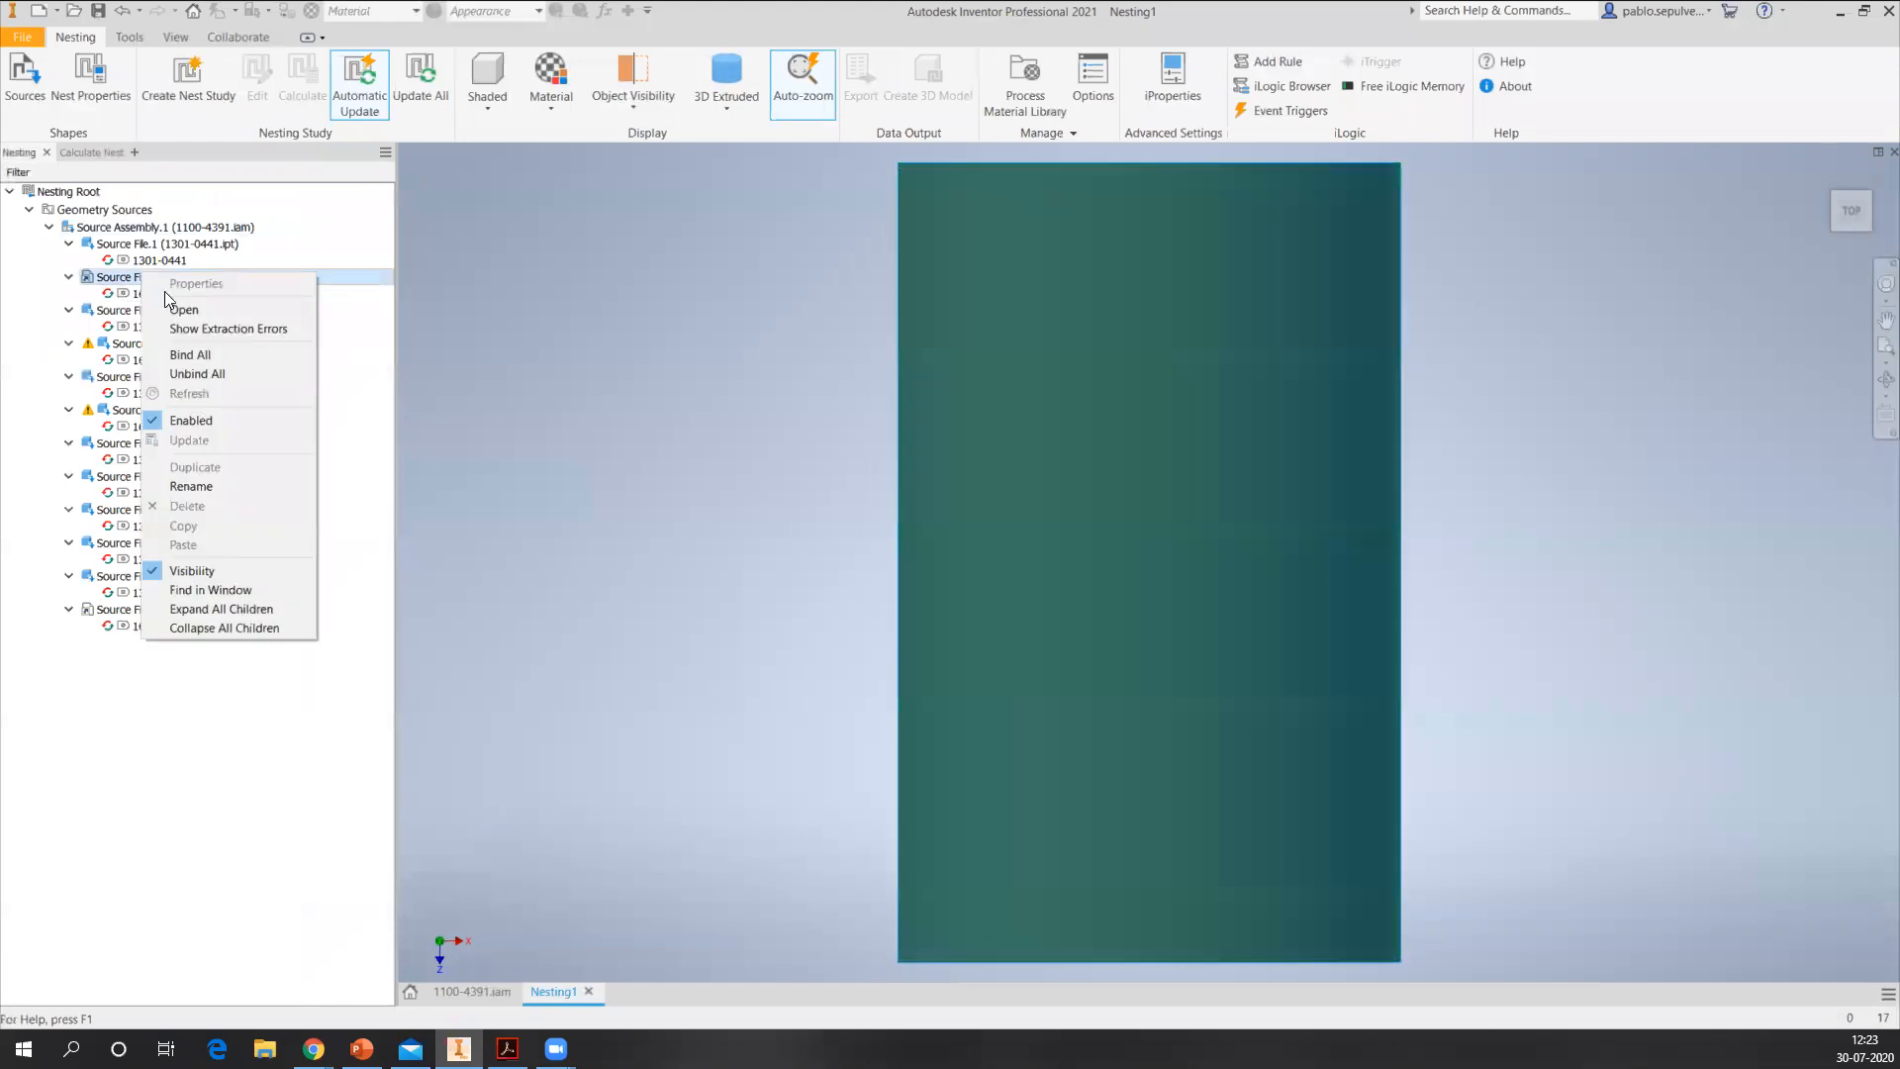
click(214, 420)
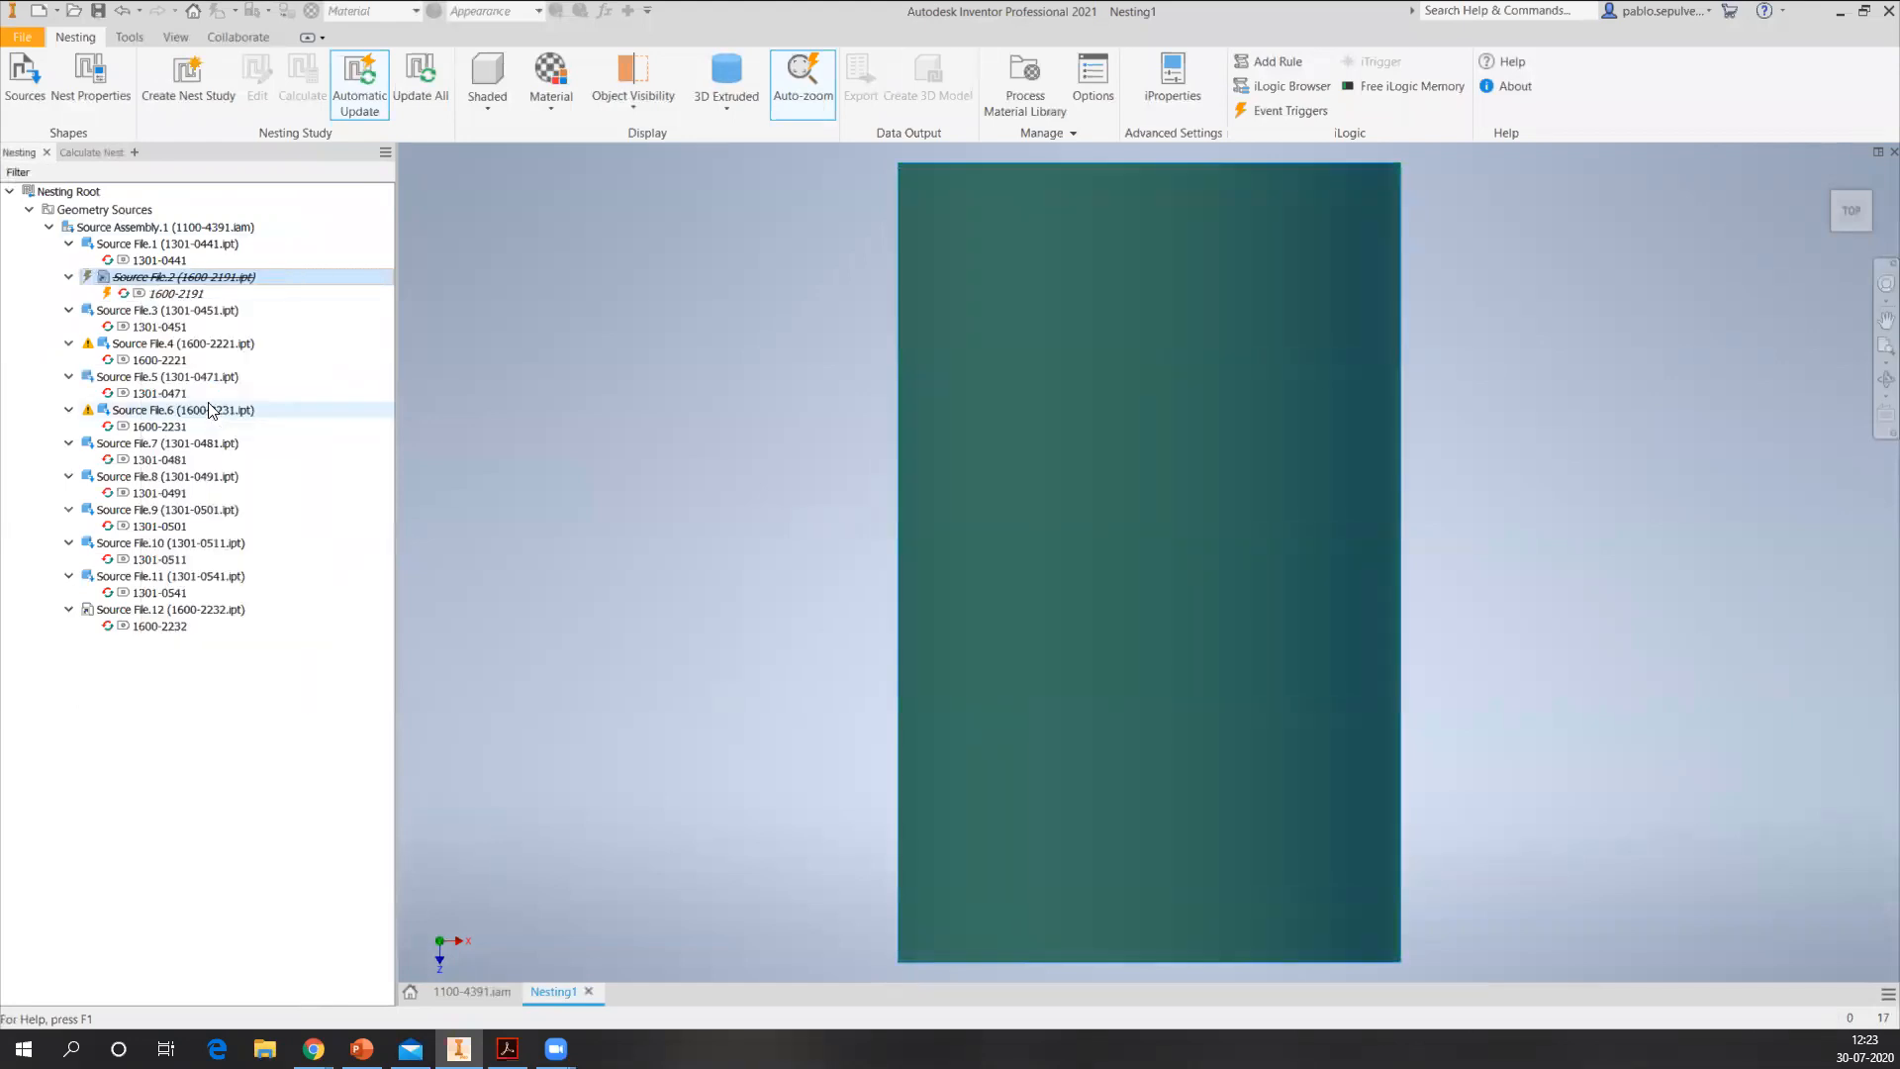
right_click(166, 282)
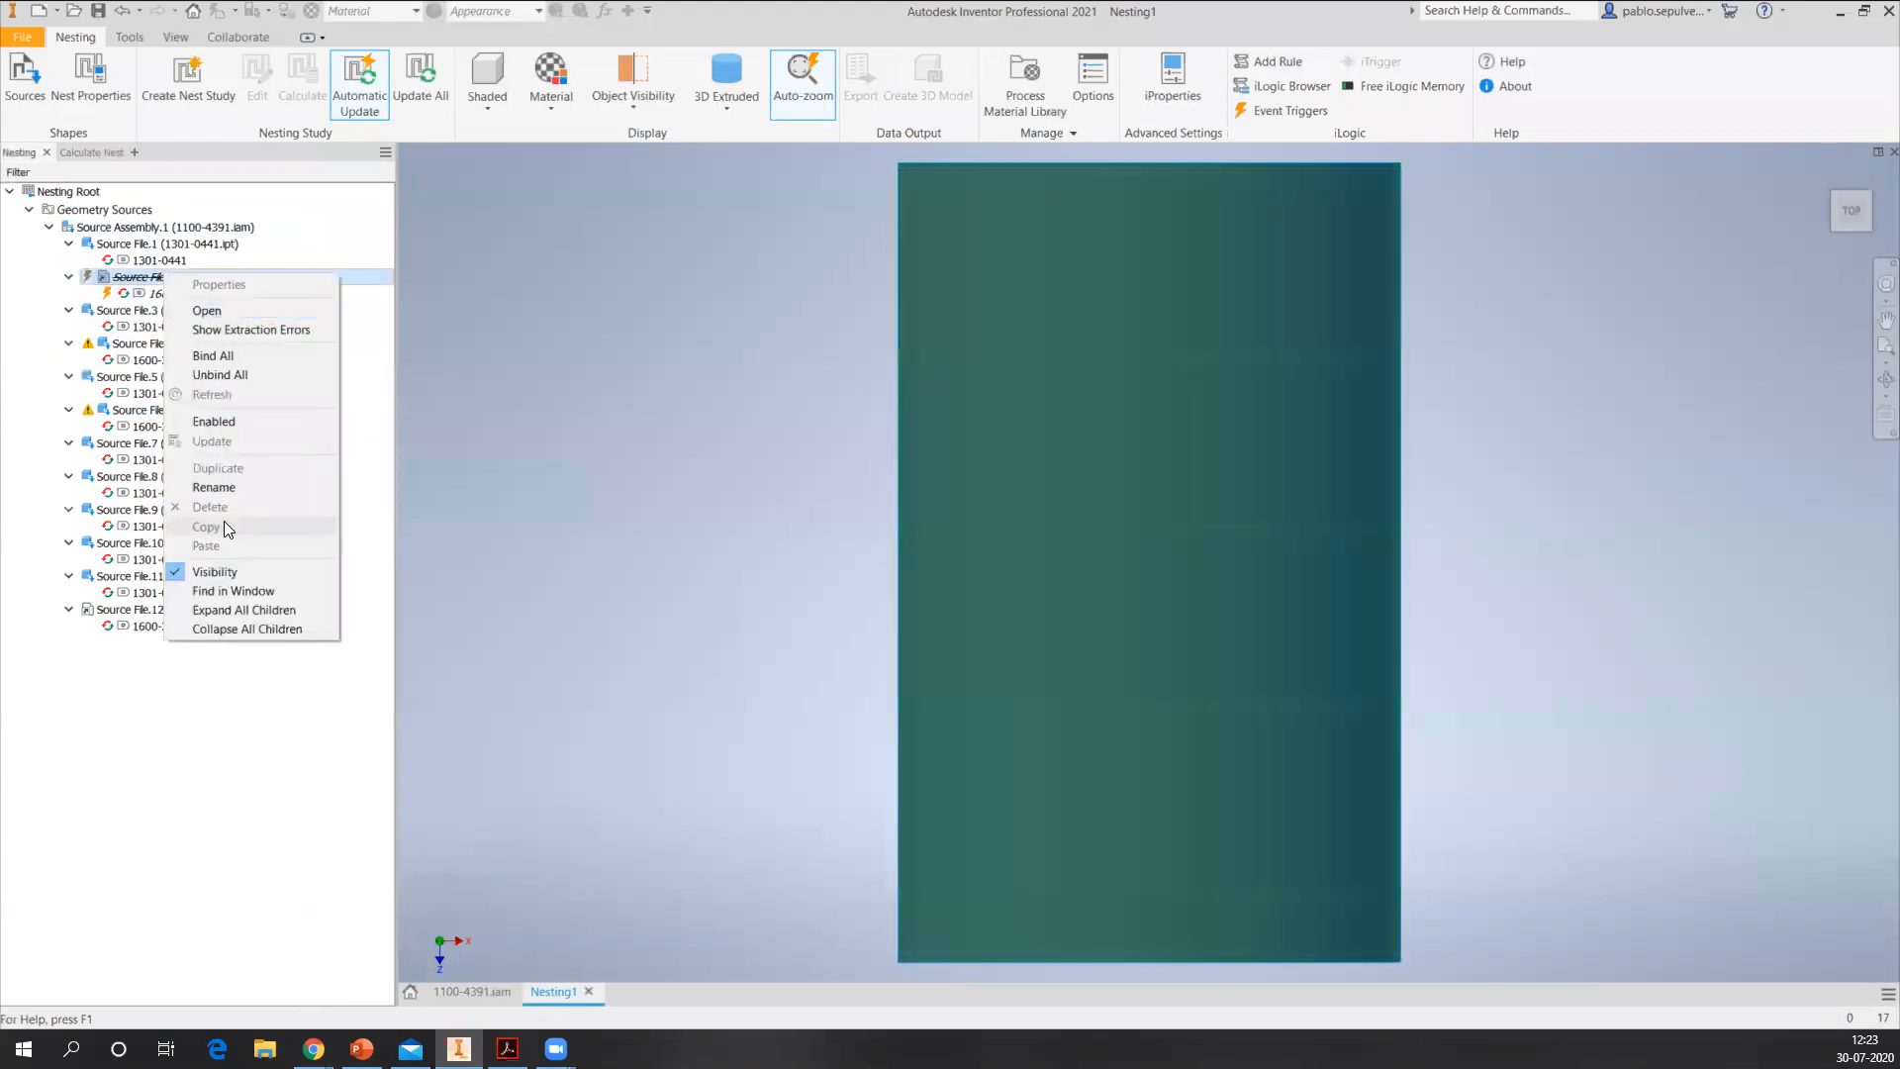
click(248, 574)
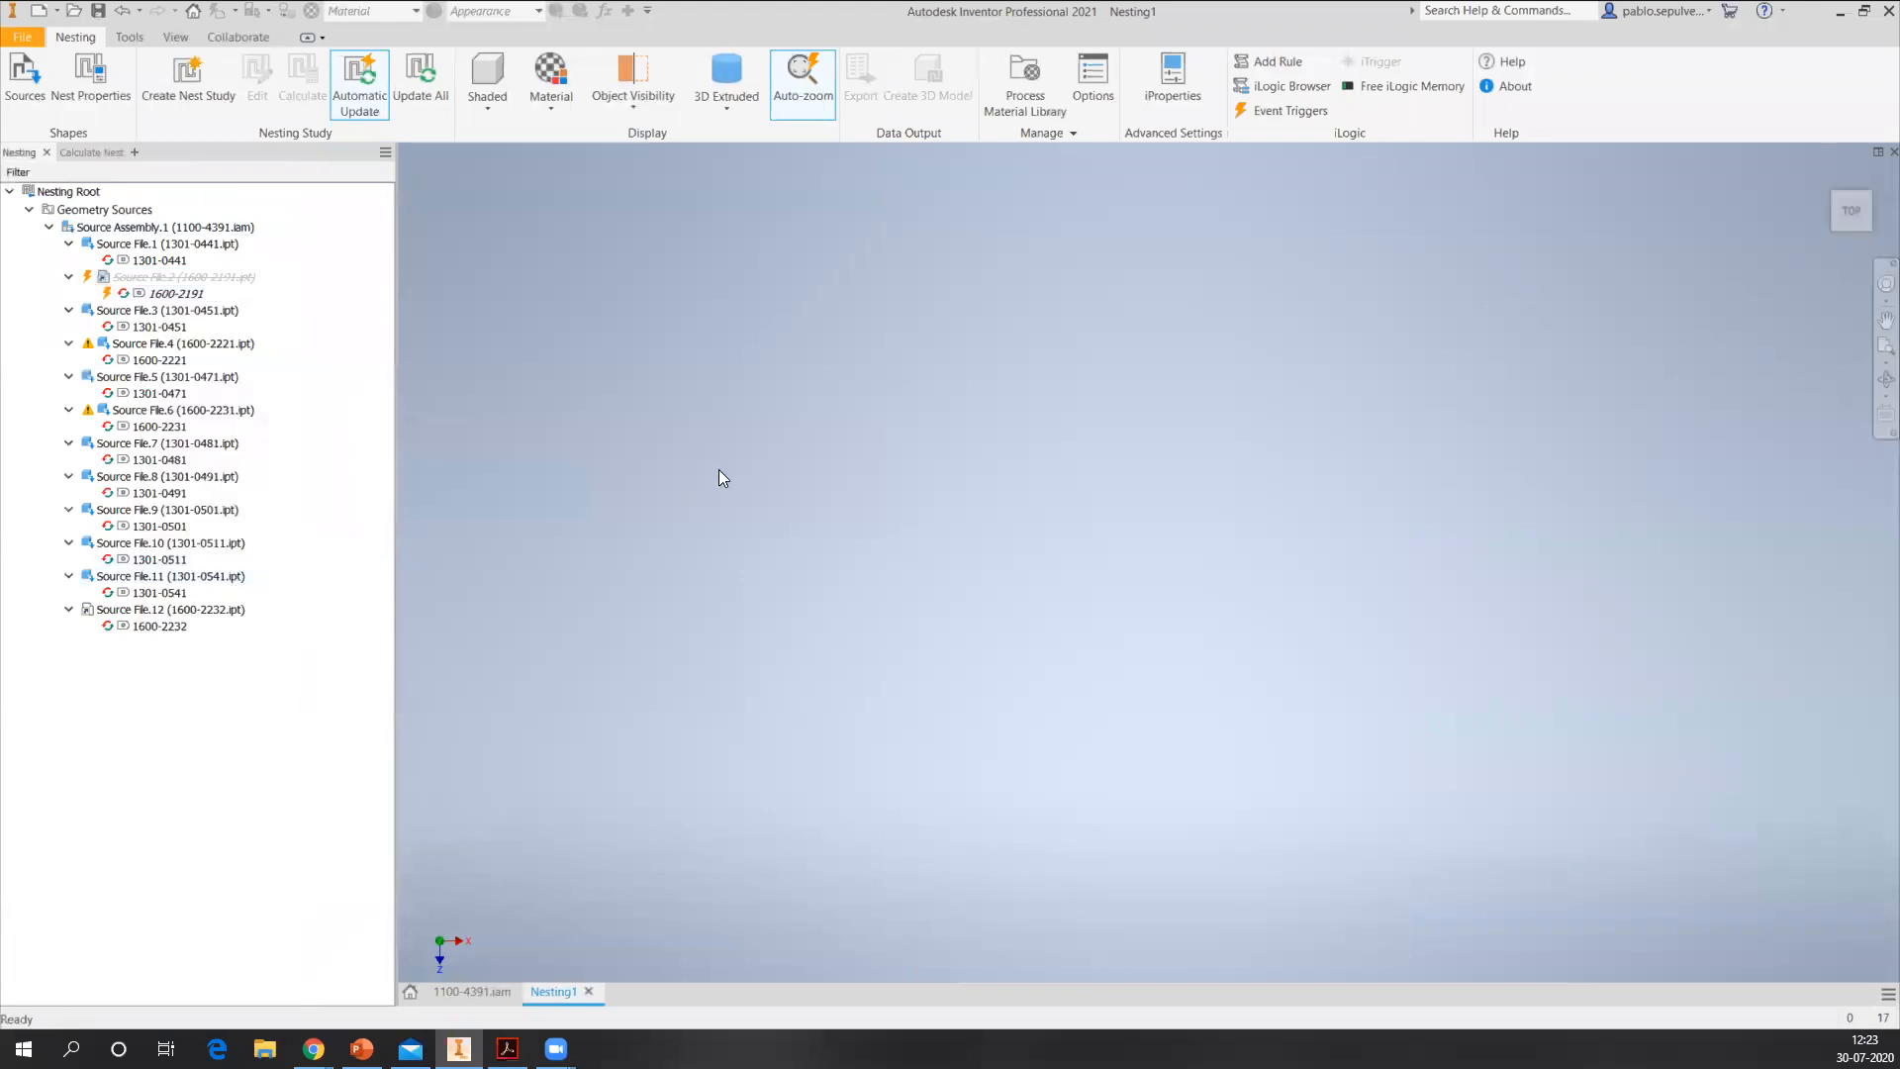
- Disable source file 1600-2221.ipt in the nest and turn off its visibility
click(952, 491)
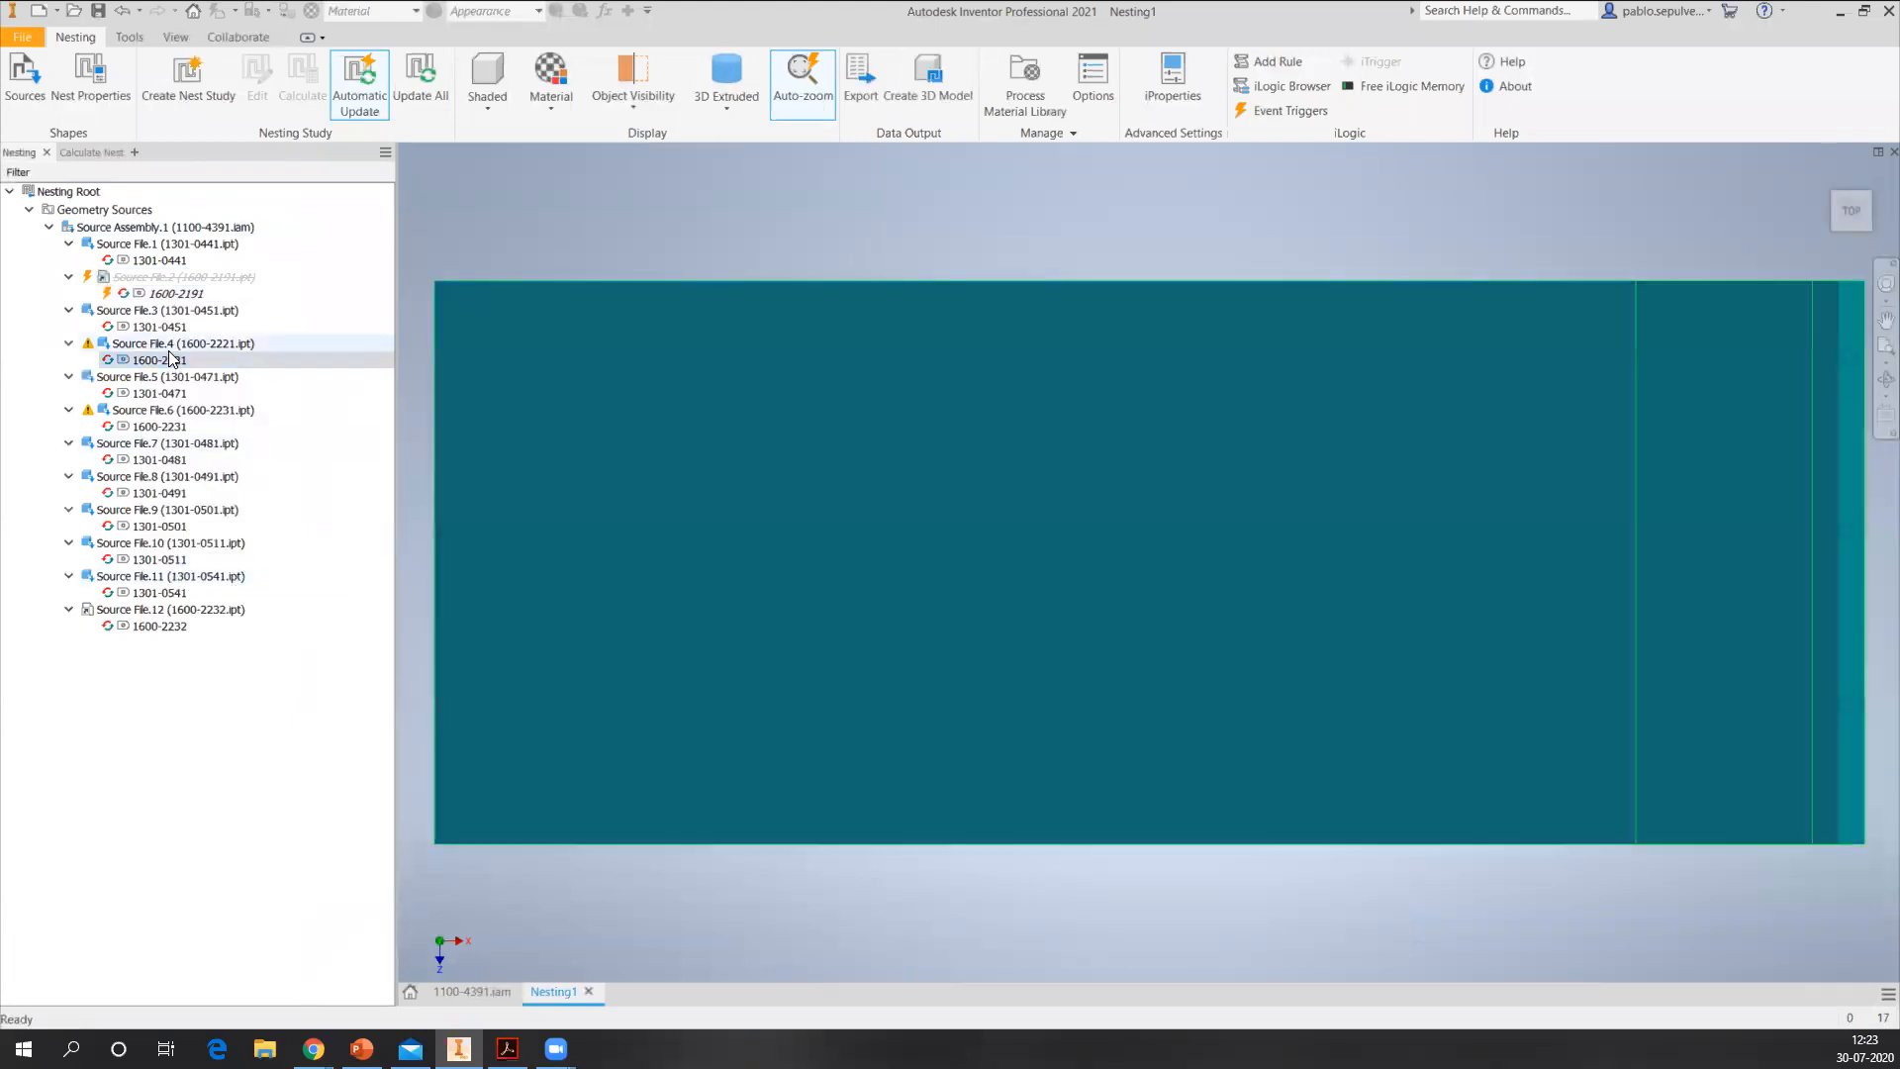
right_click(171, 345)
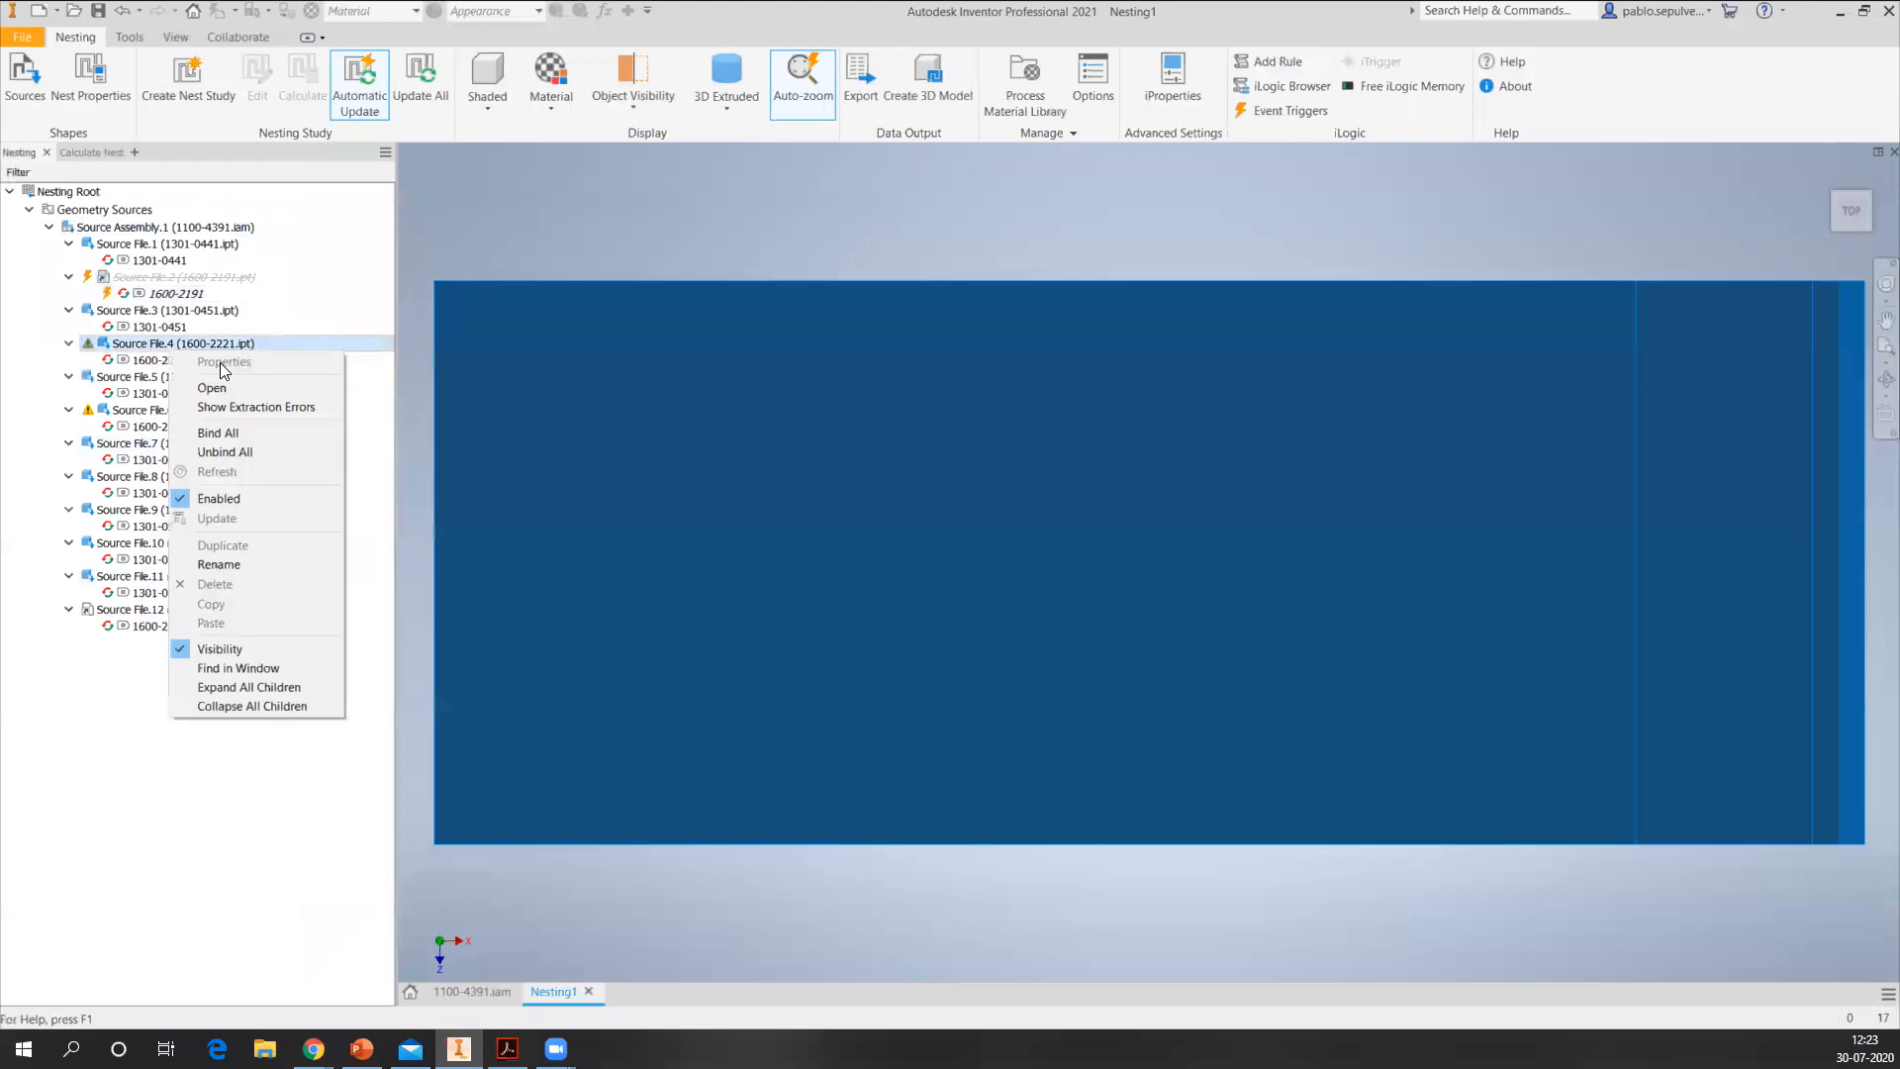
click(218, 498)
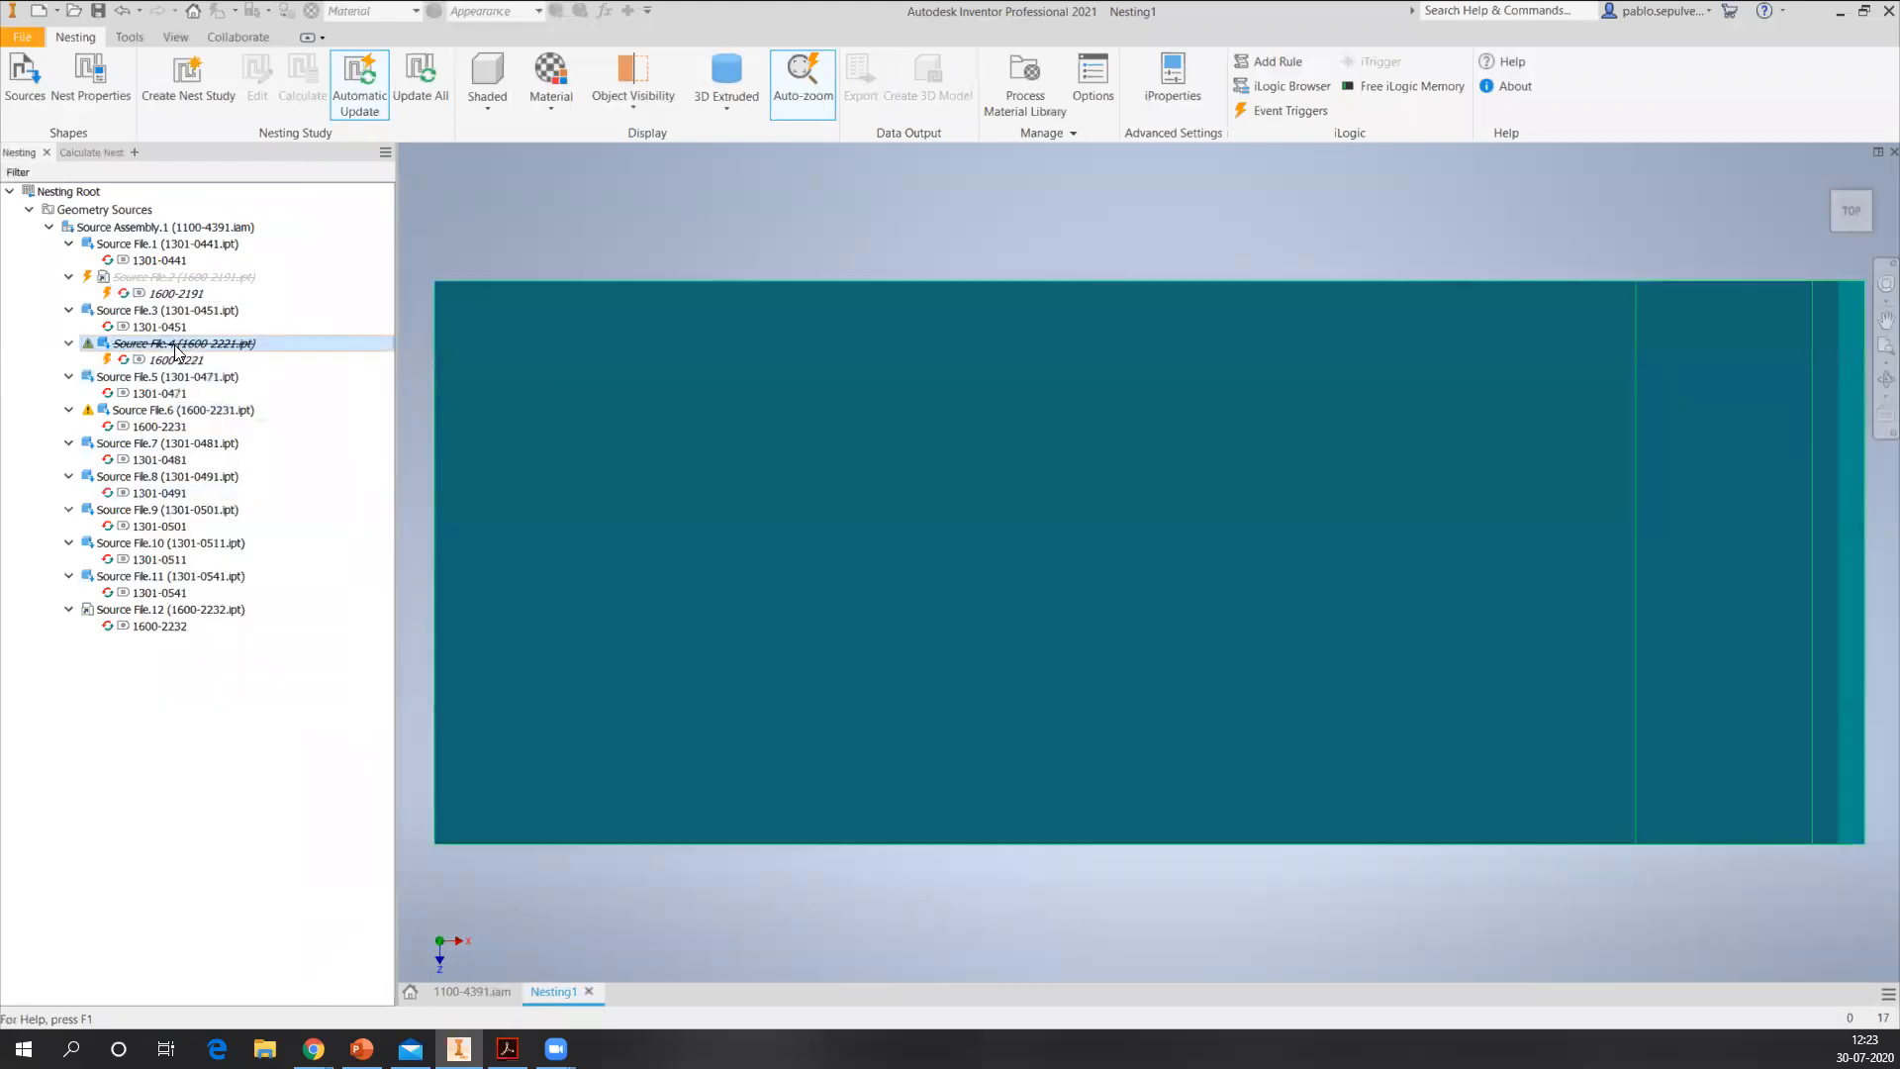
right_click(175, 348)
click(247, 642)
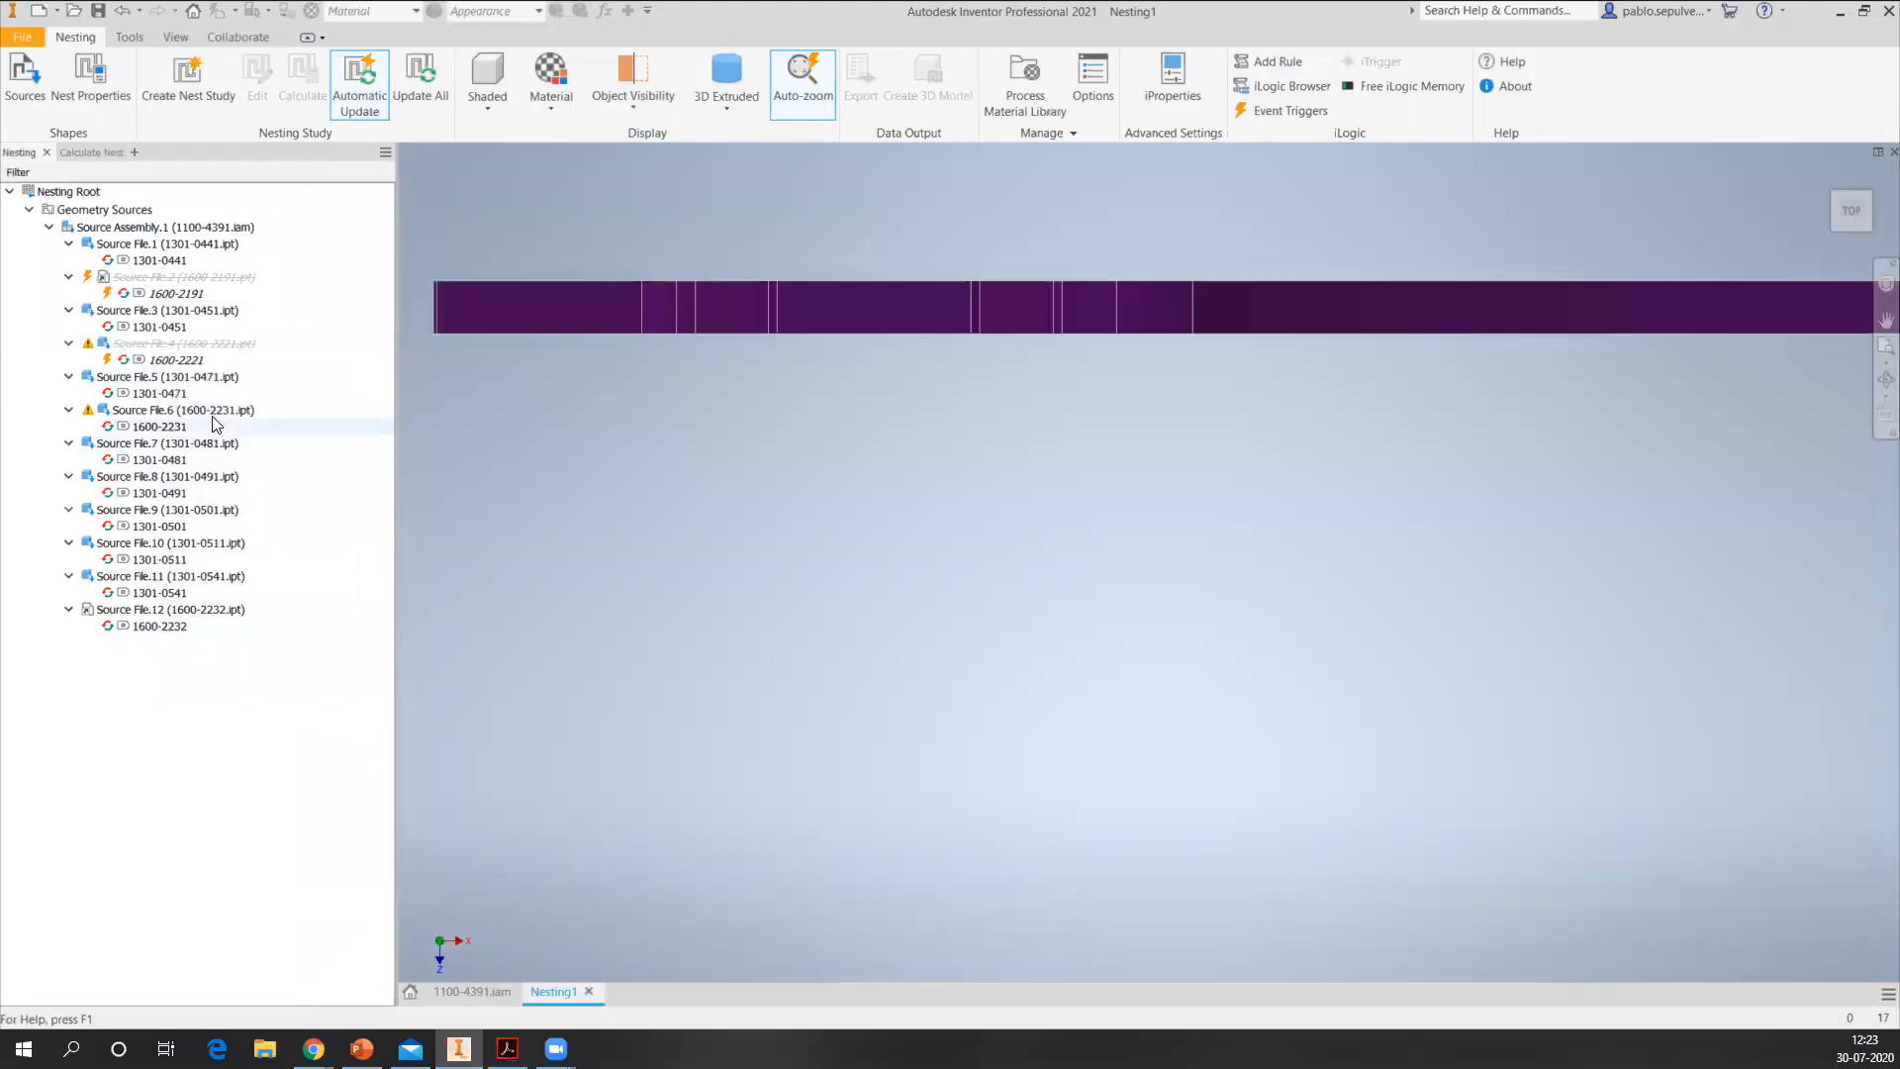
- Check the extraction warnings of source file 1600-2231.ipt, then disable the file and turn off its visibility
click(185, 377)
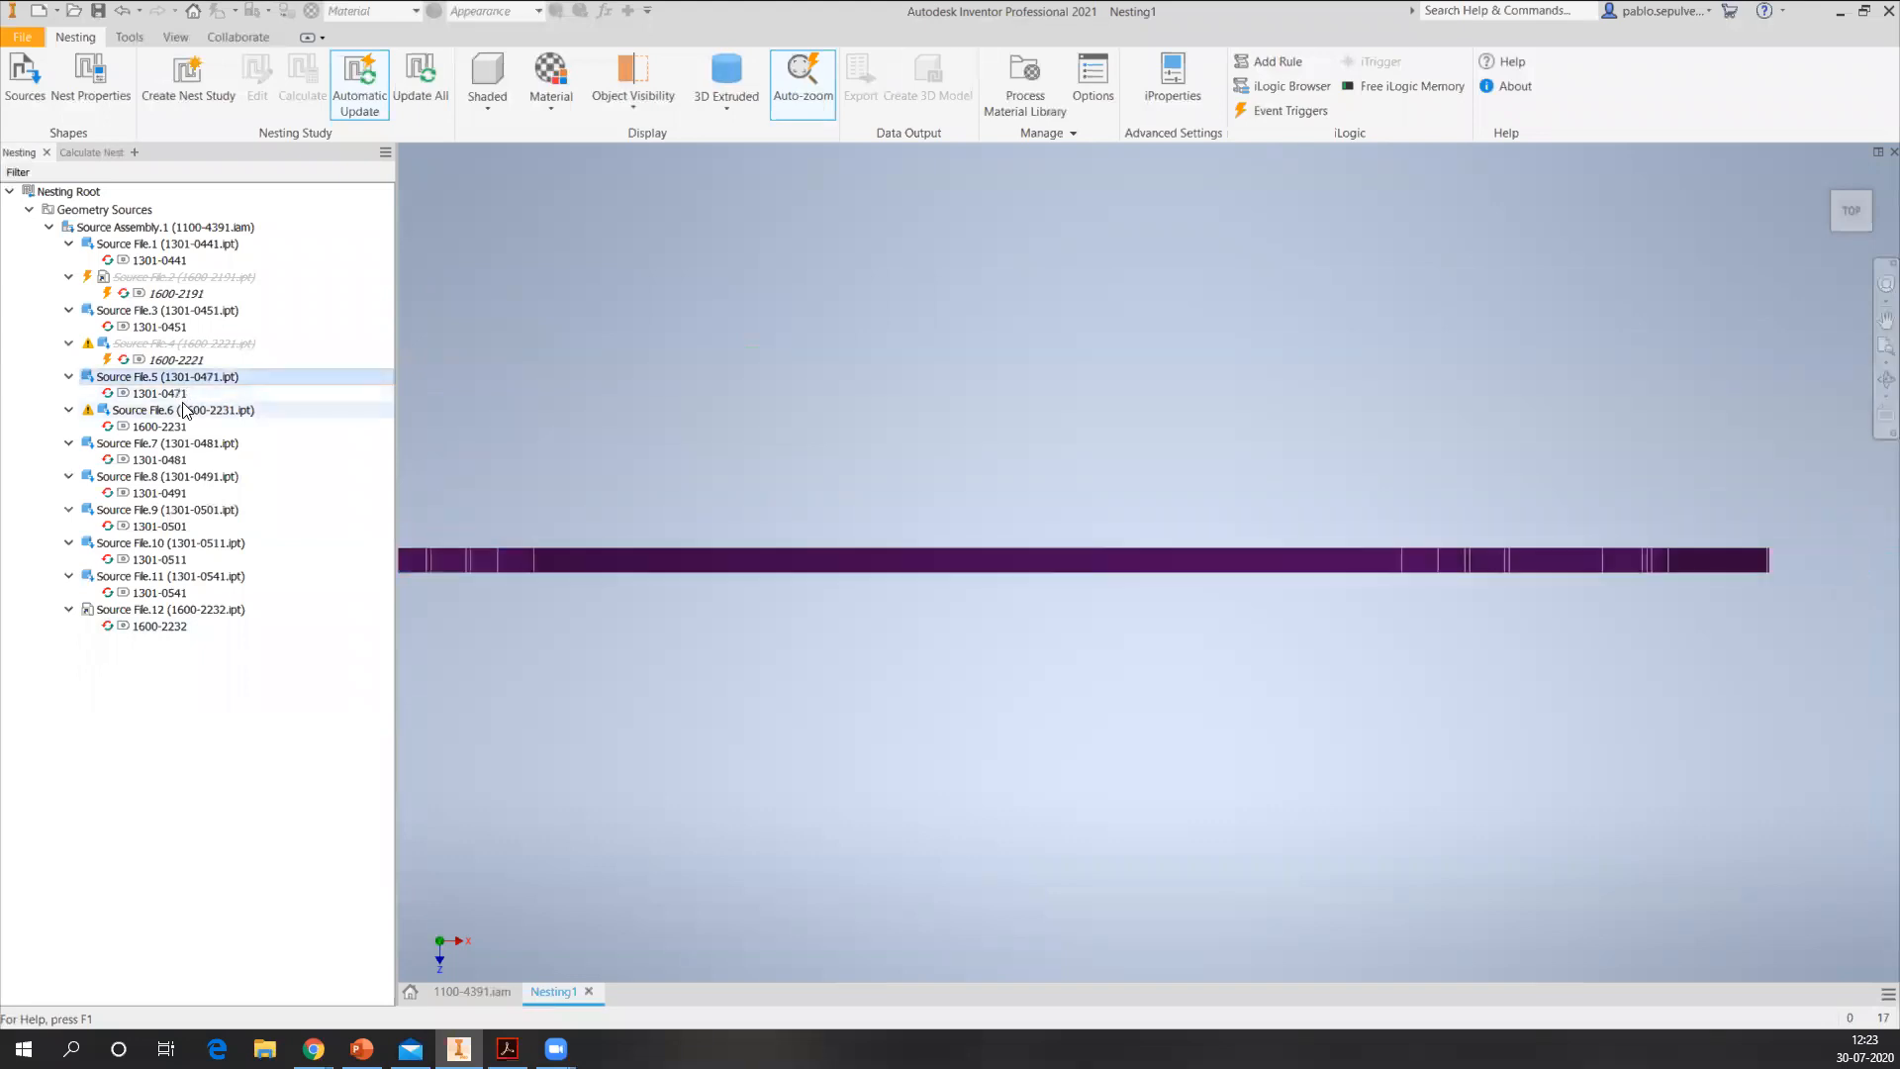
click(185, 410)
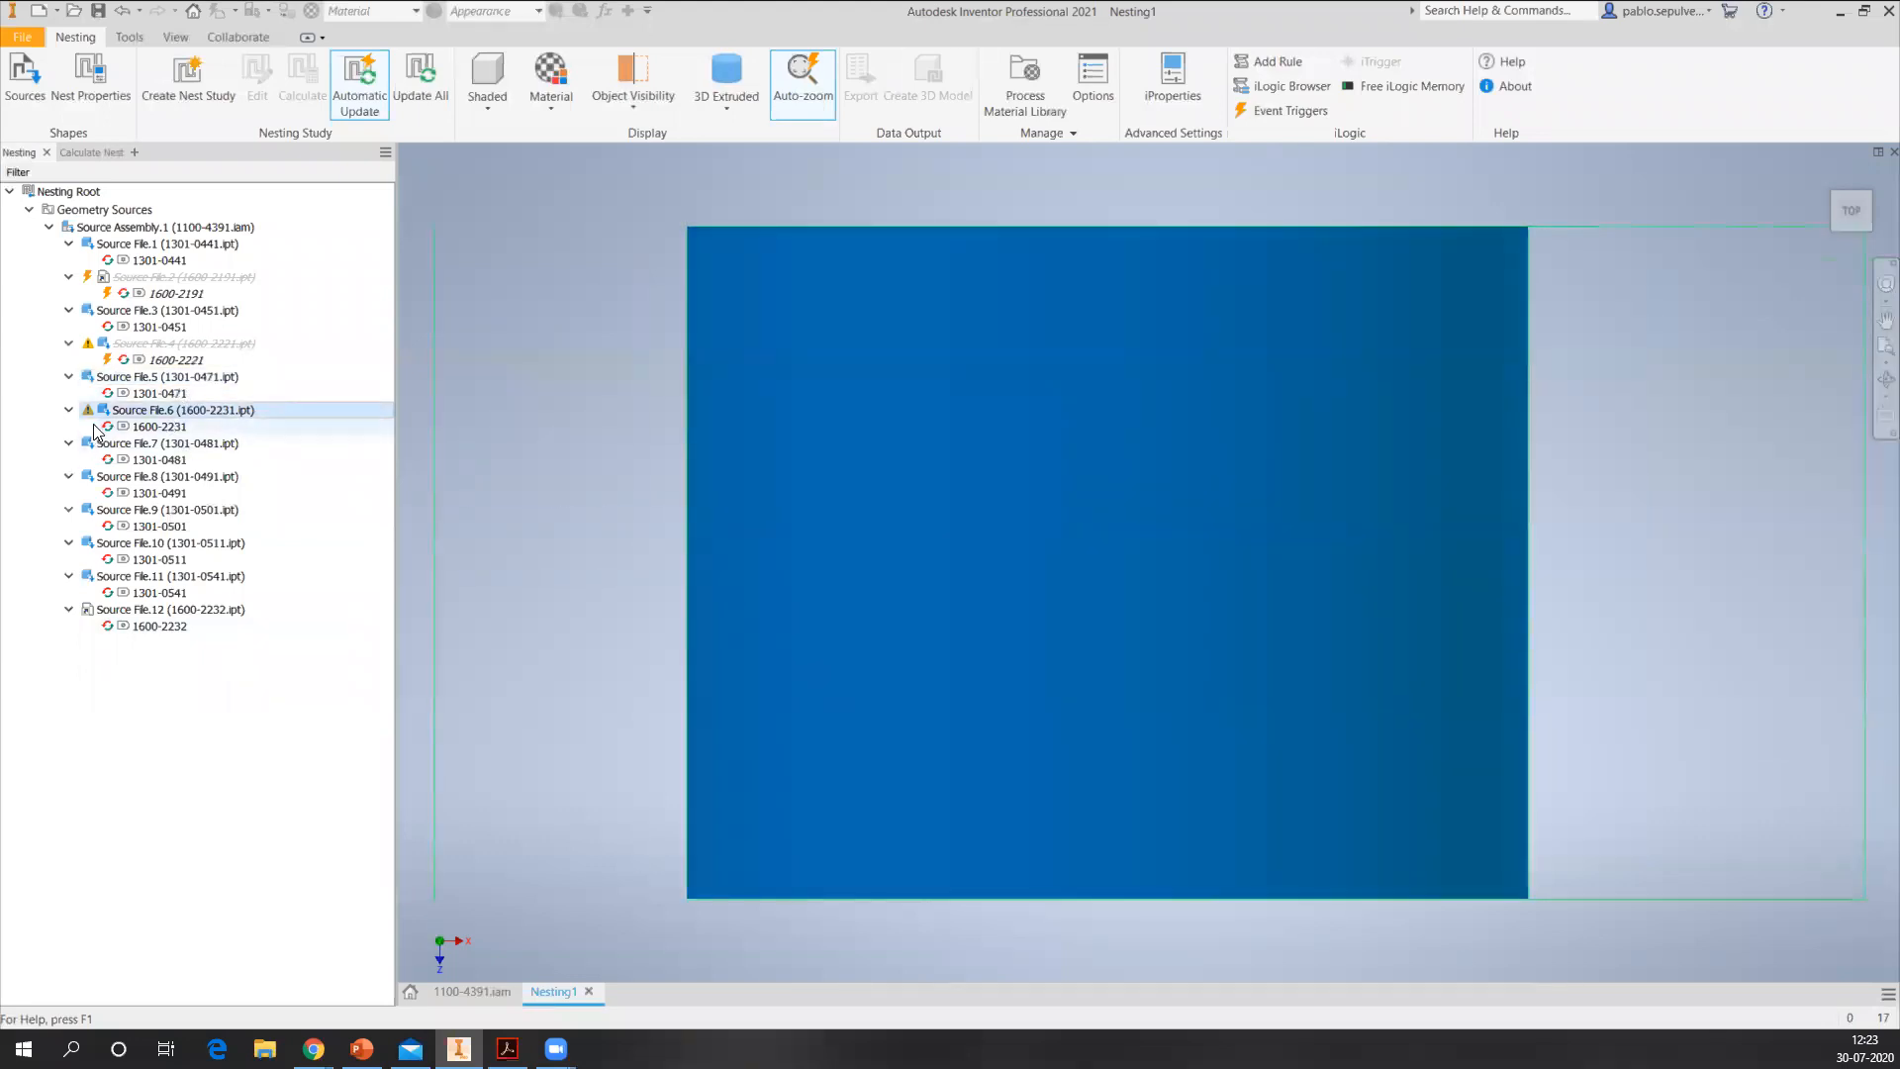
mouse_move(85, 420)
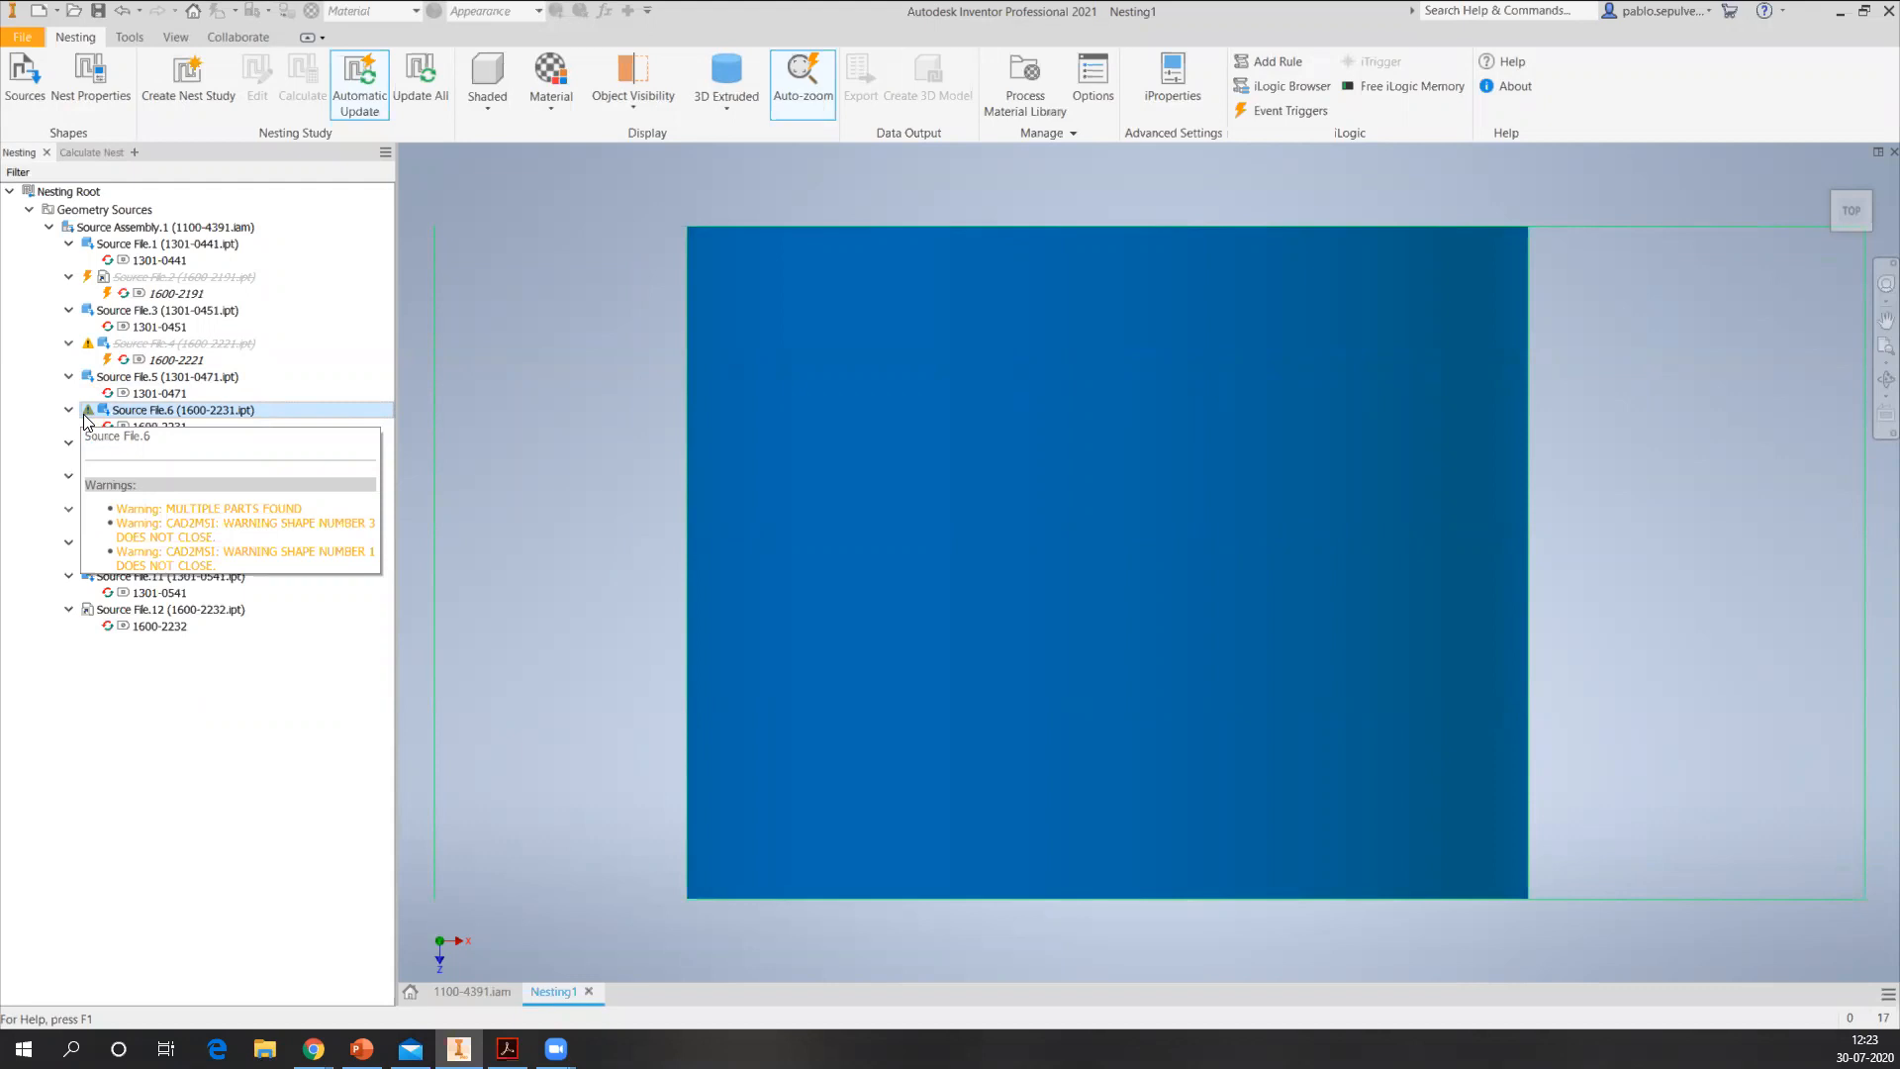
right_click(151, 414)
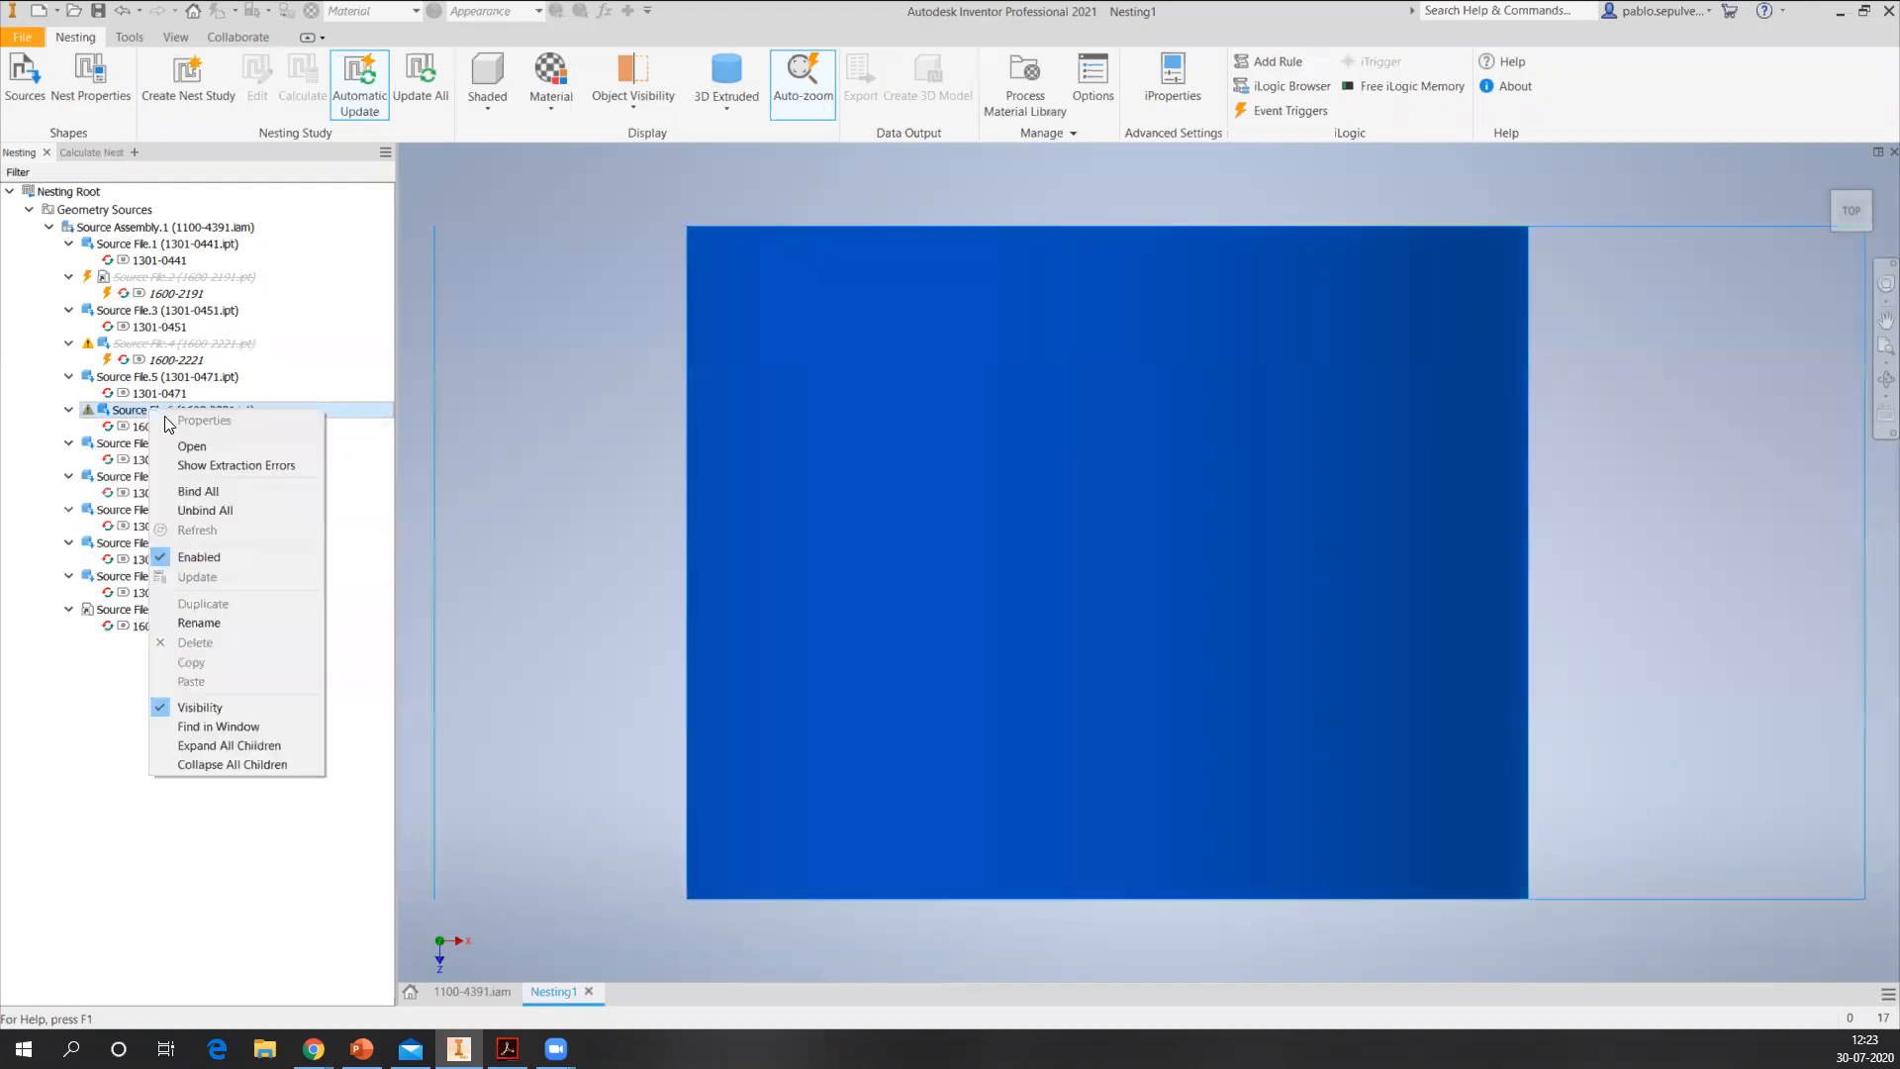
click(215, 556)
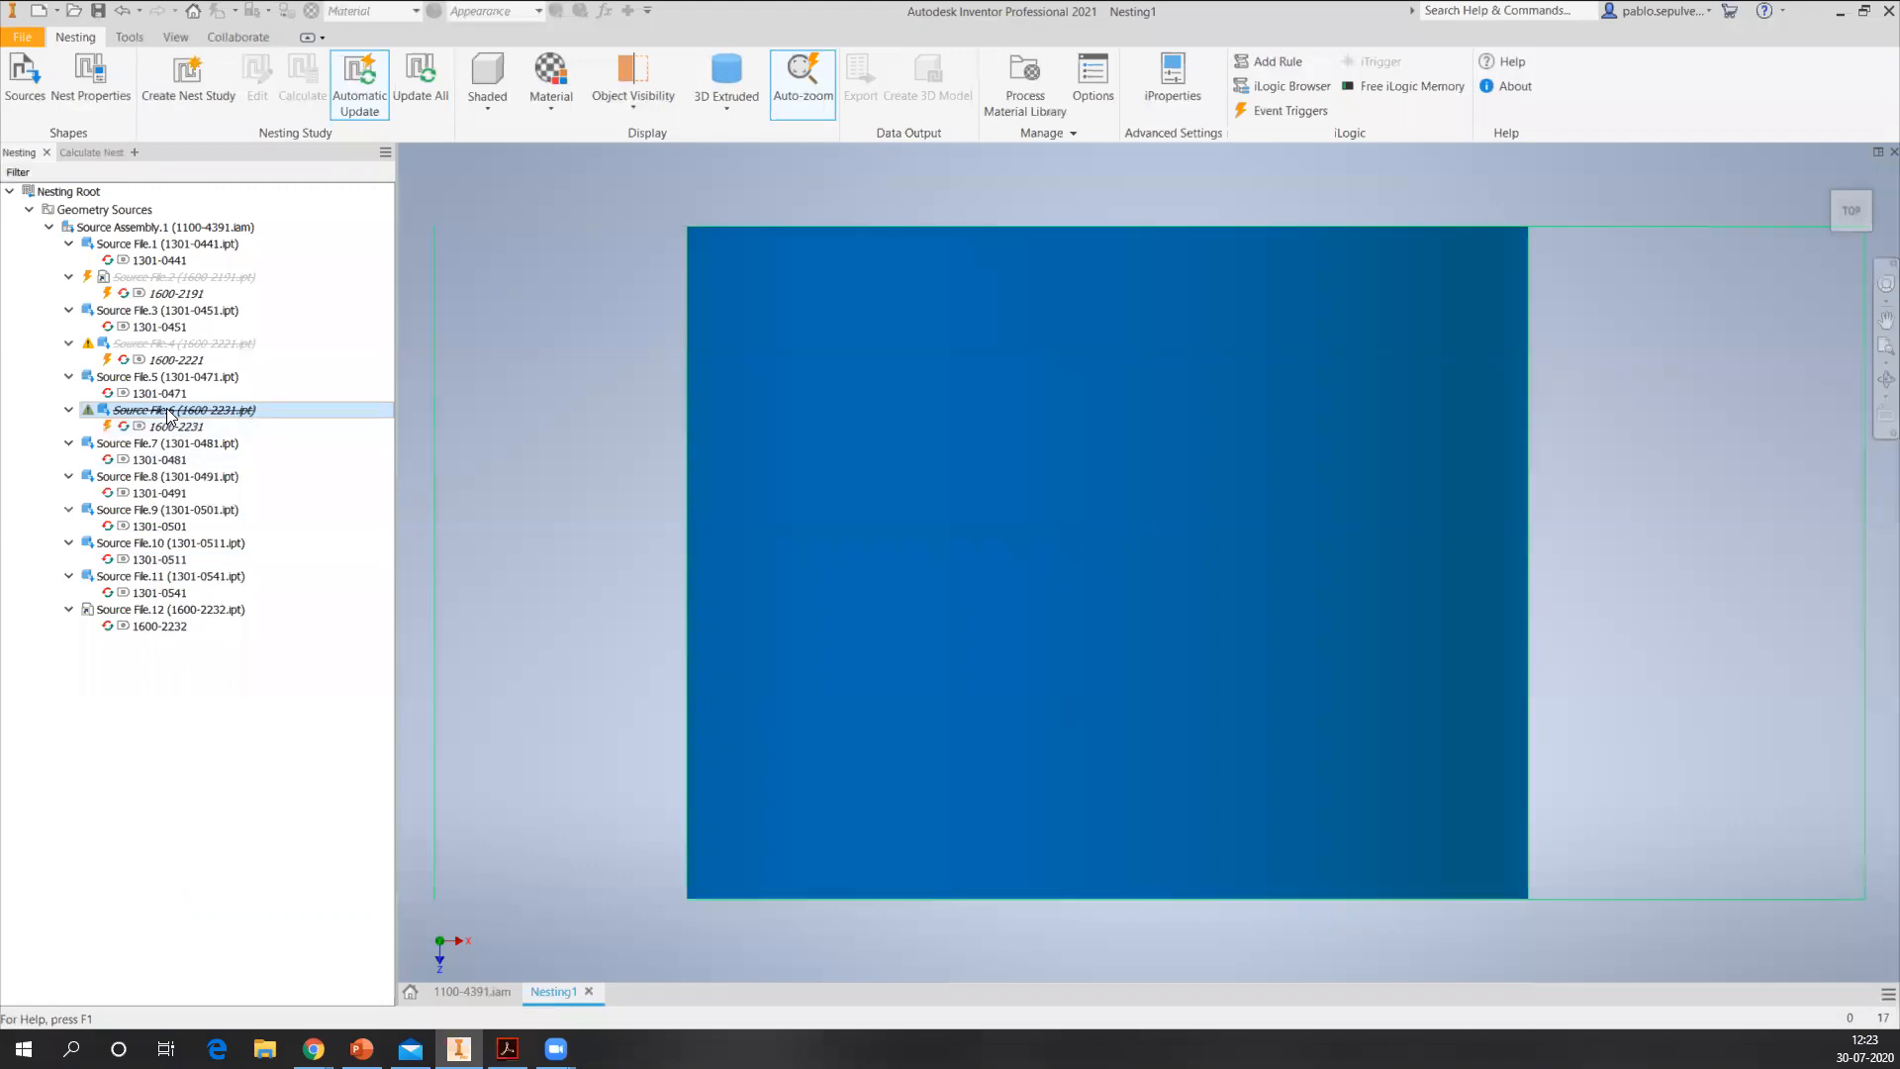
right_click(168, 413)
click(238, 730)
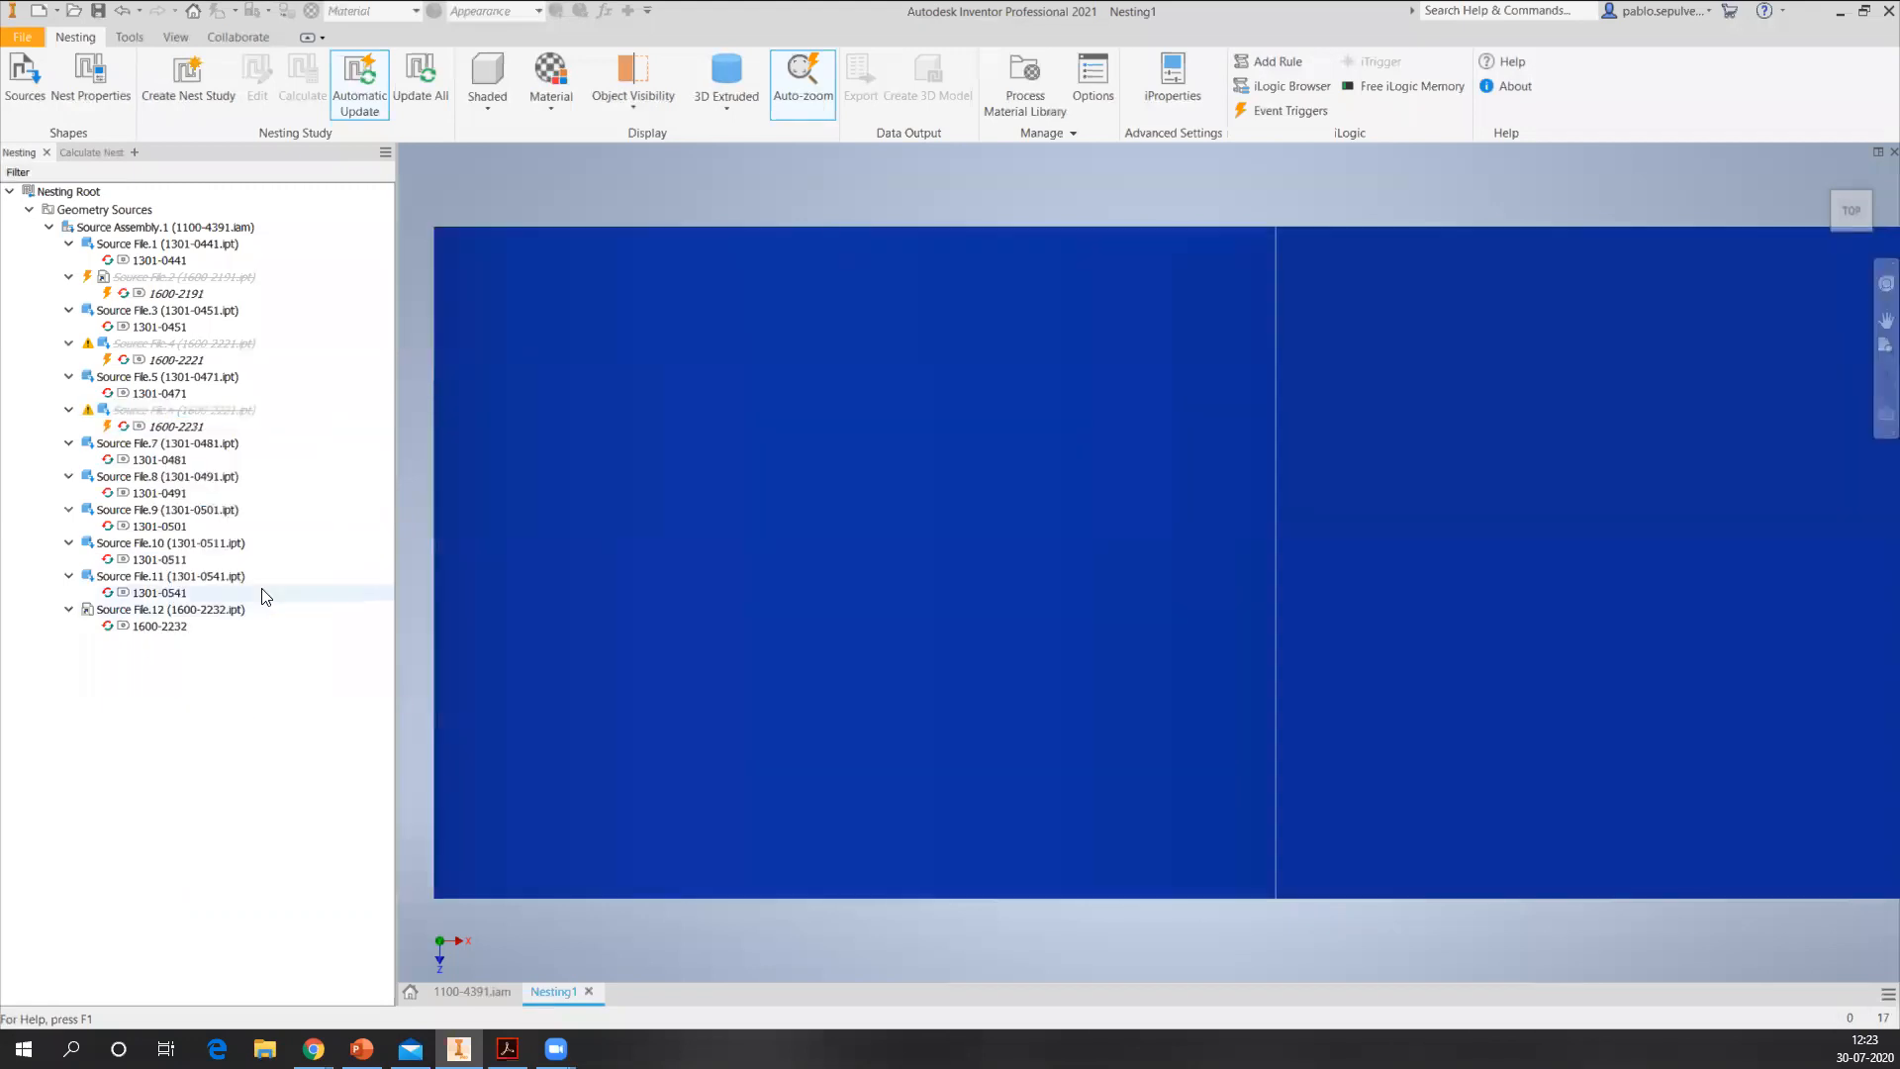
- Disable source file 1600-2232.ipt in the nest and turn off its visibility
click(188, 610)
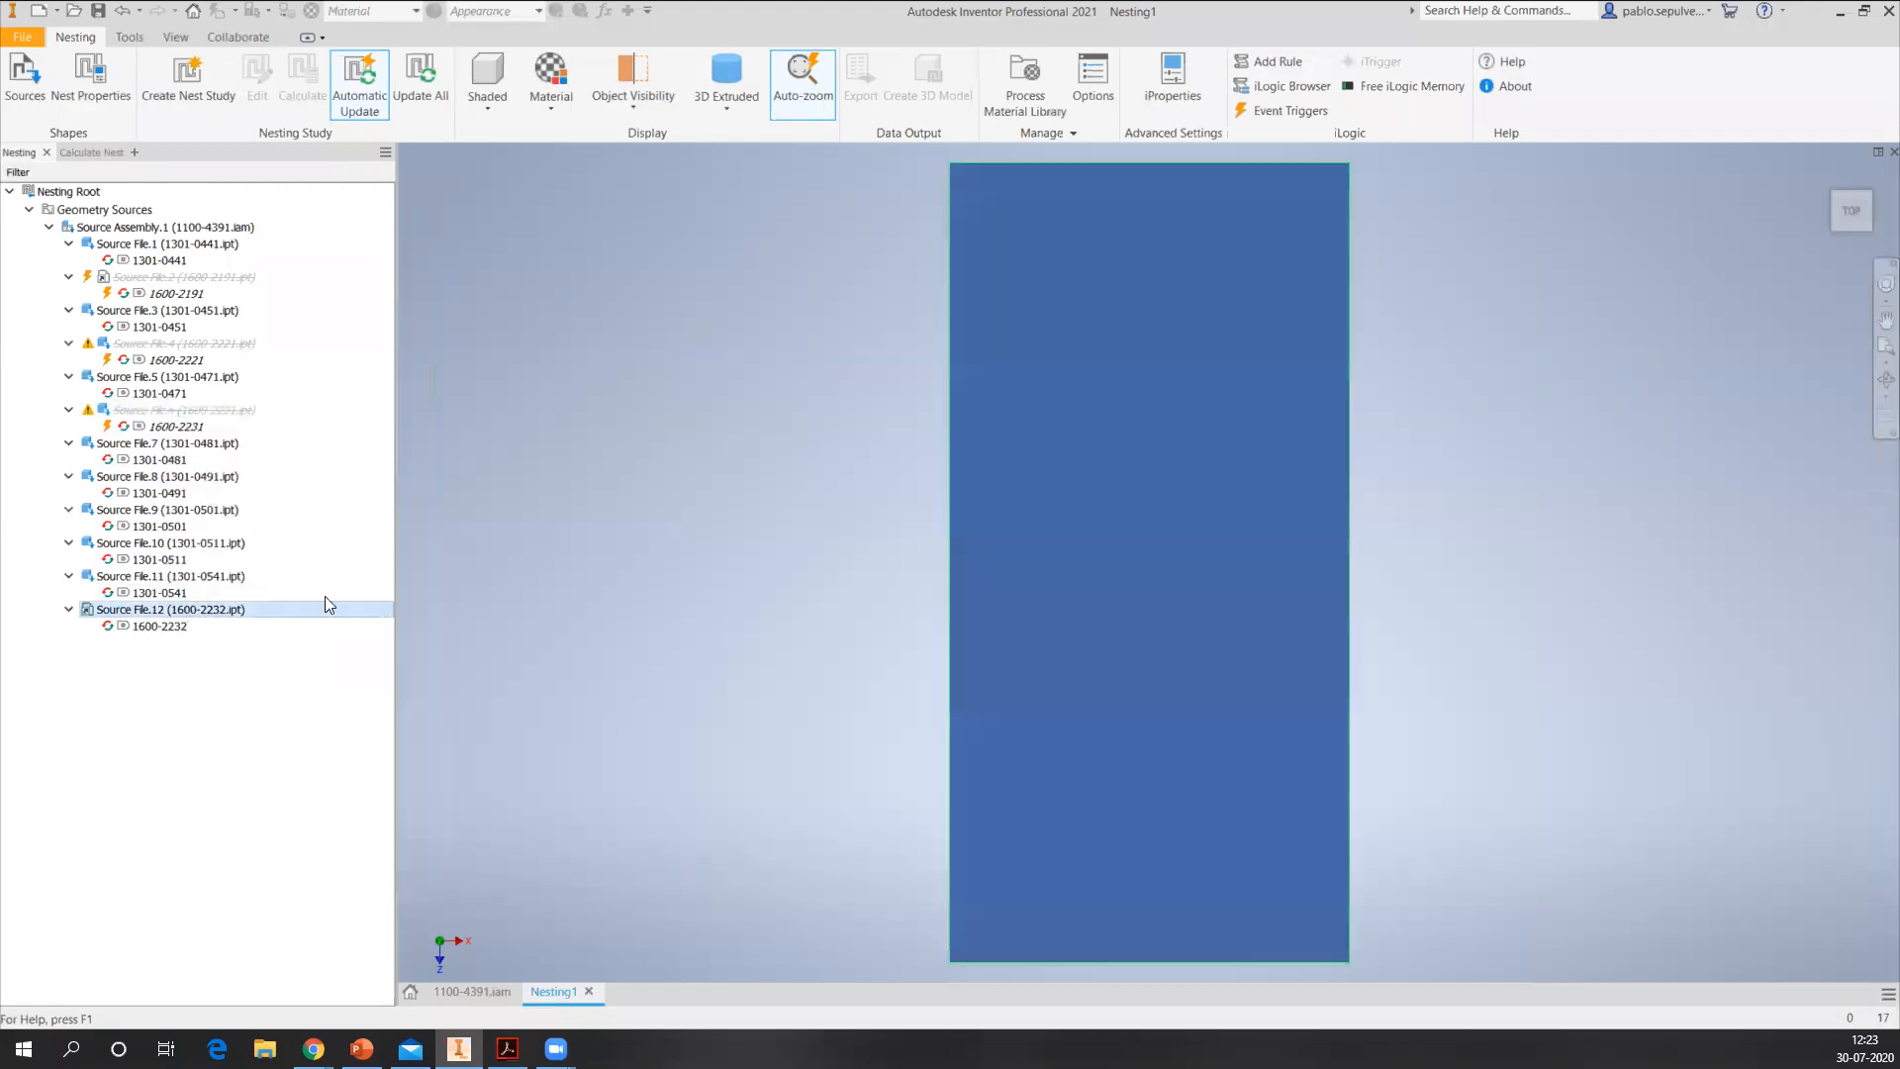
right_click(144, 610)
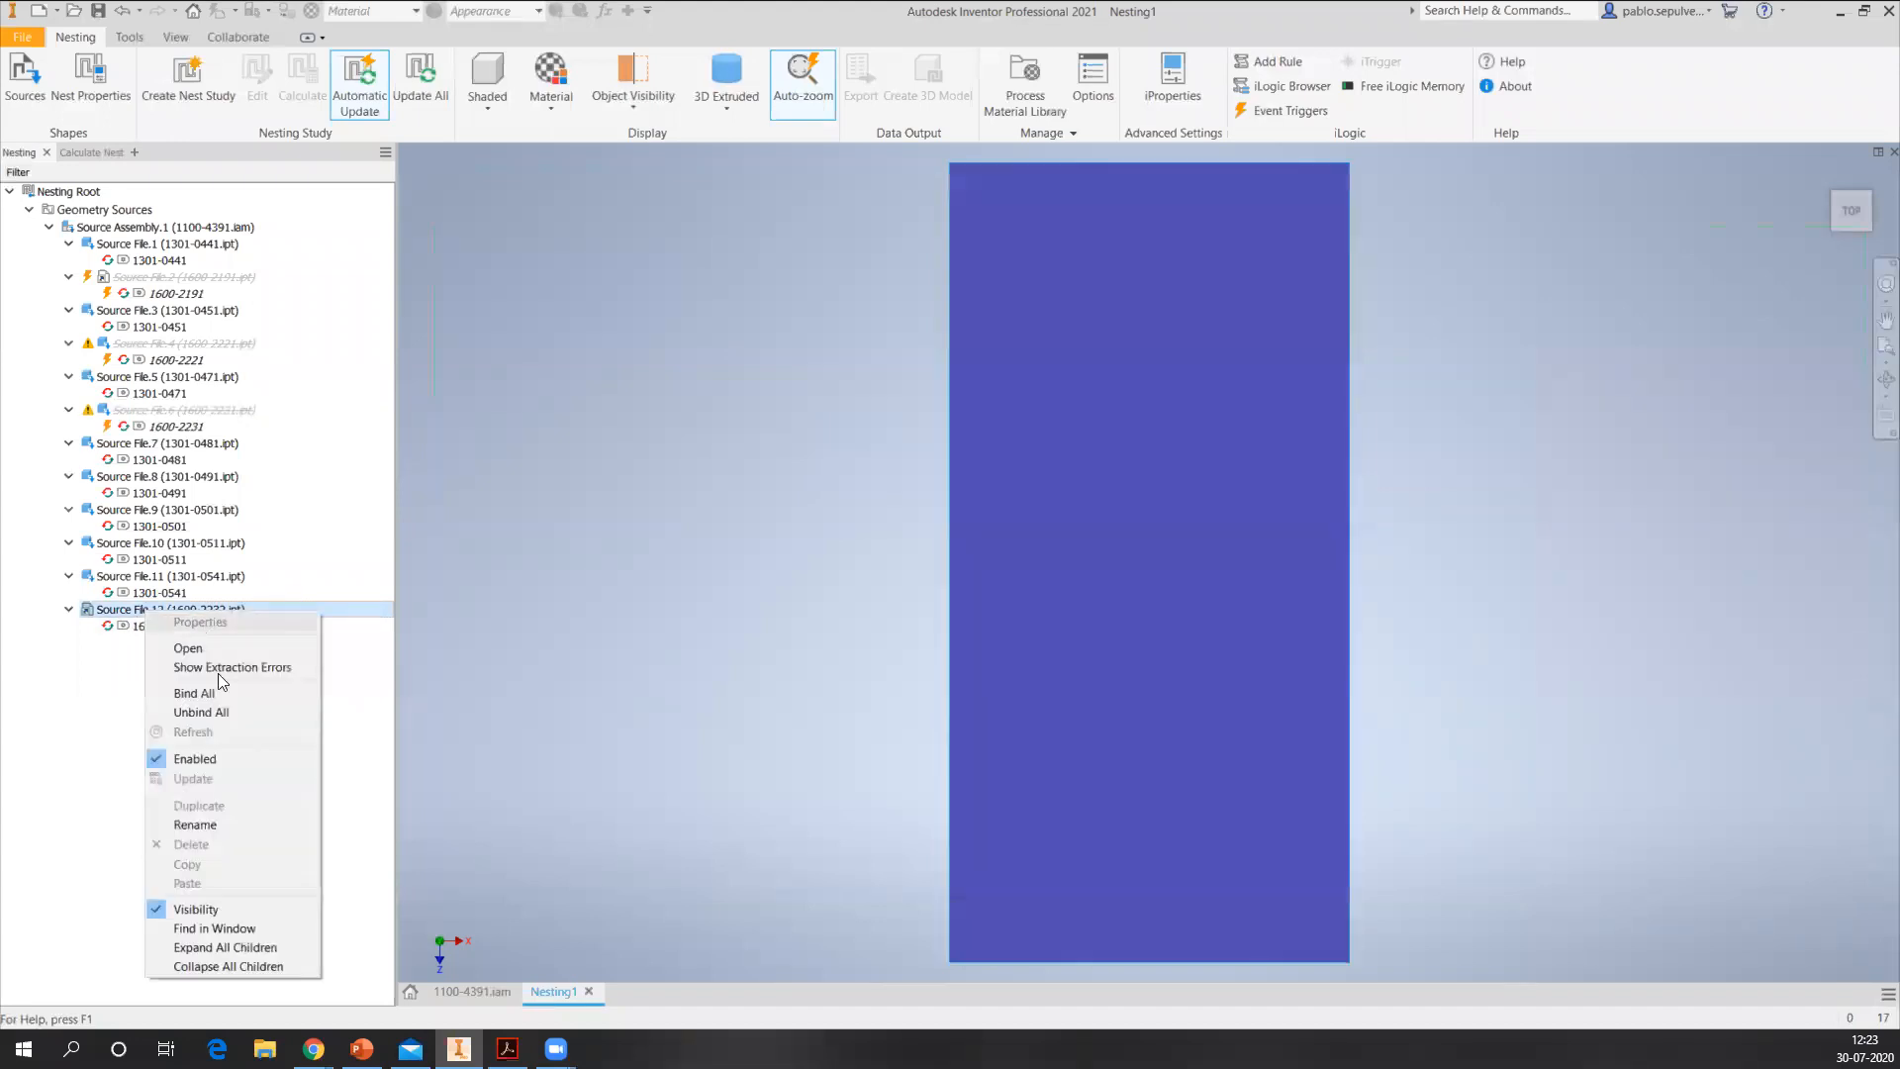
click(205, 759)
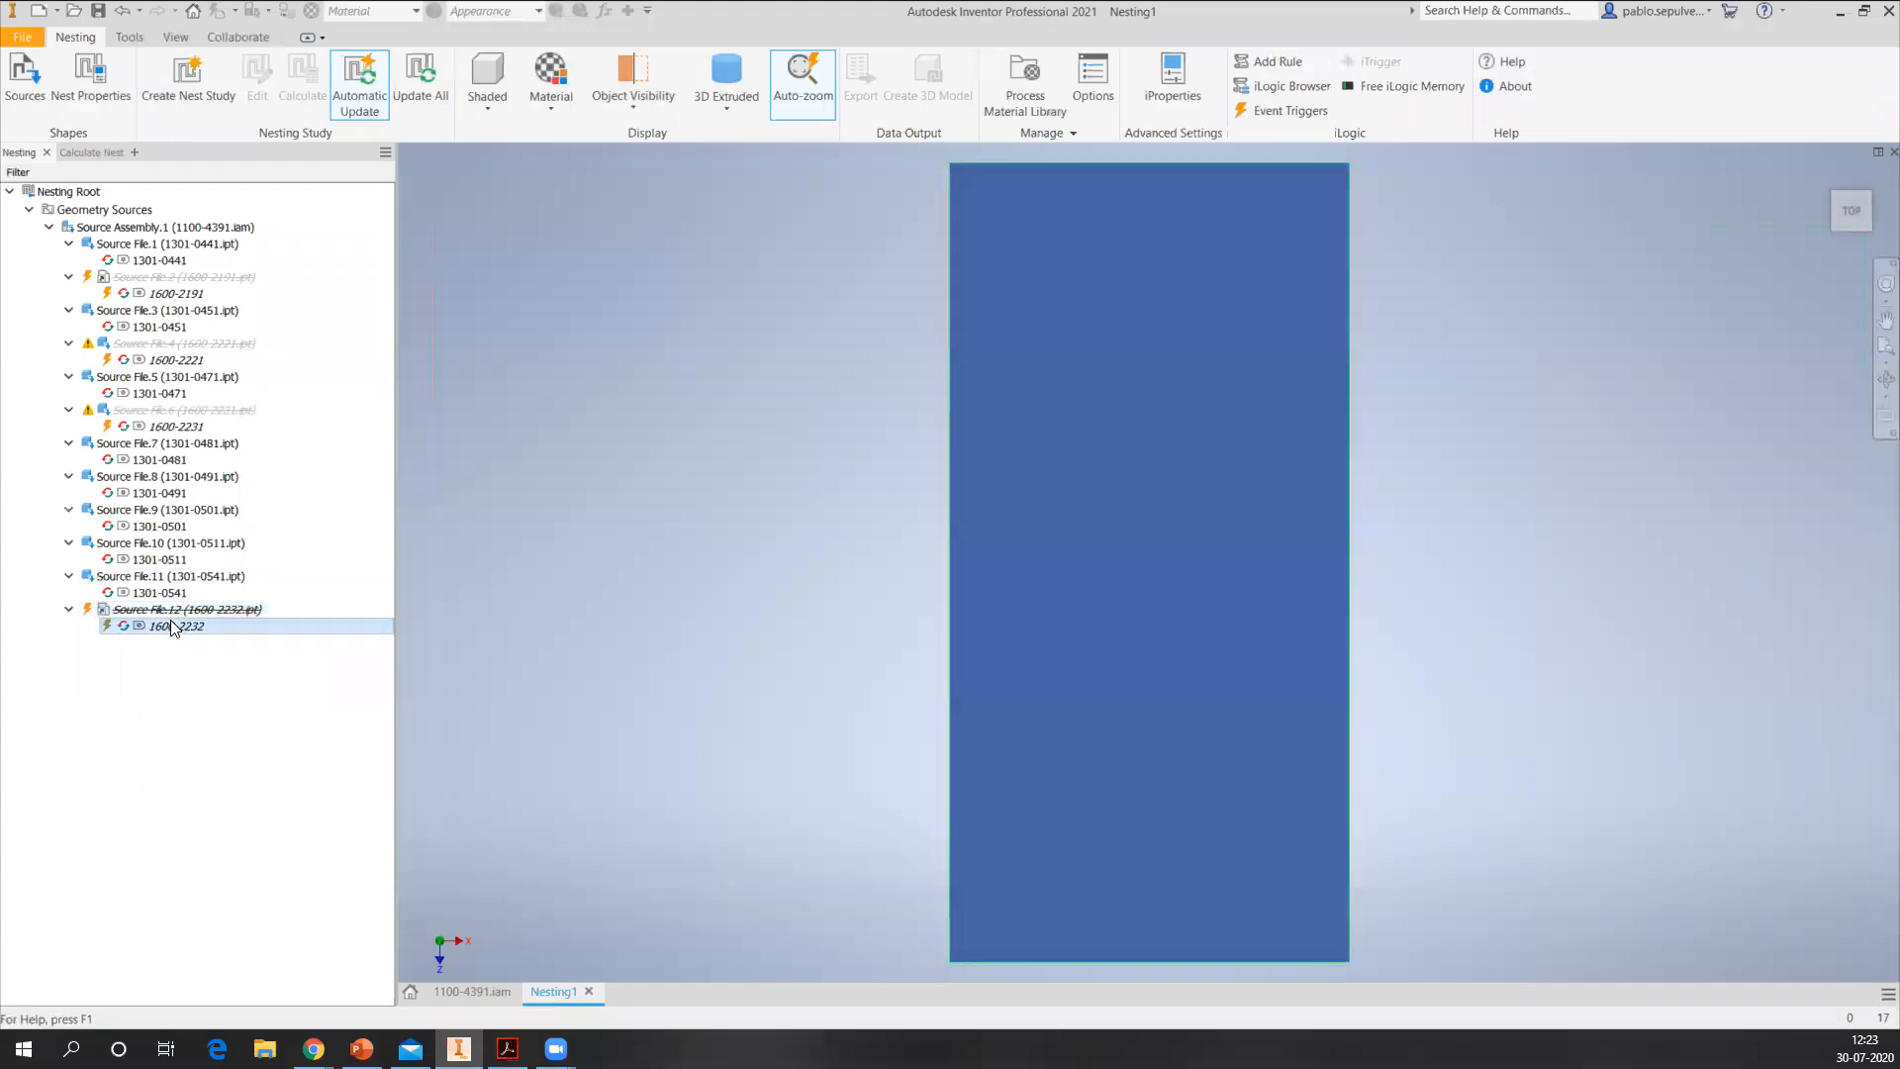
right_click(174, 611)
click(237, 907)
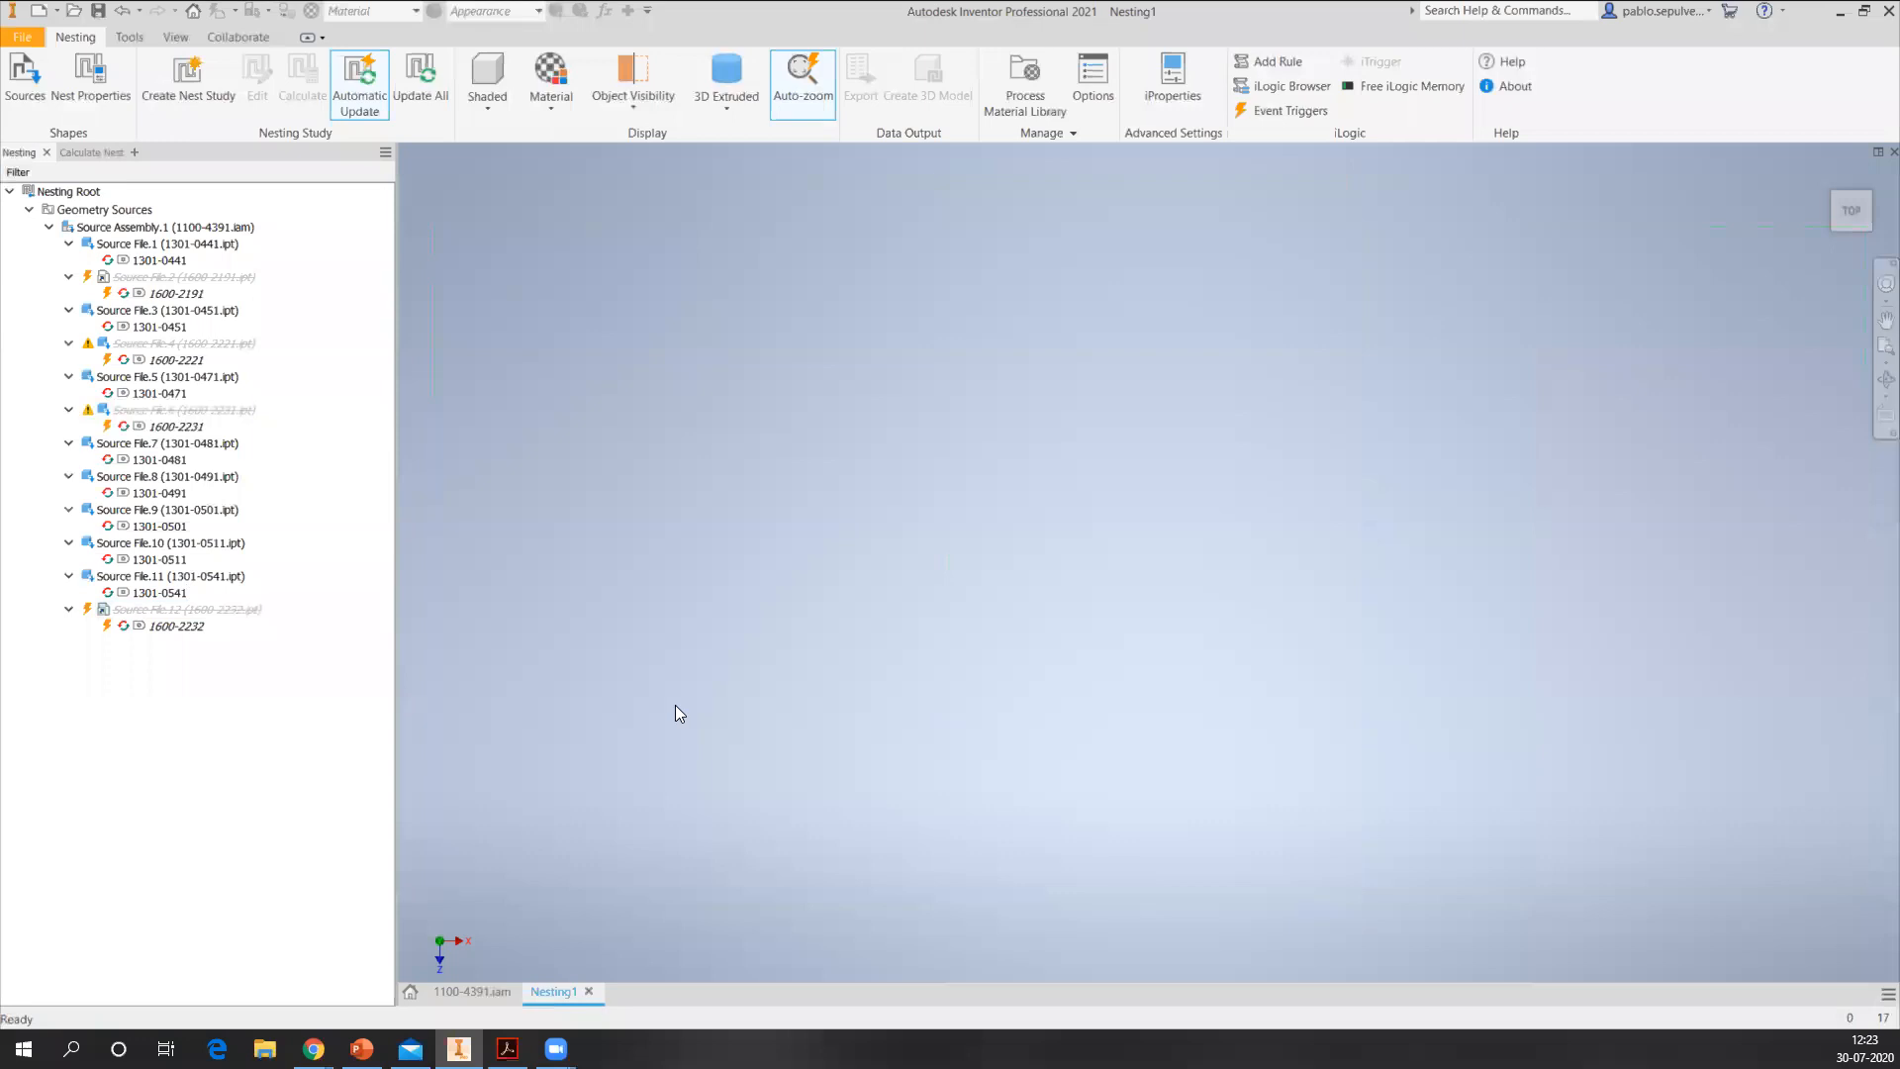
- Return to the front view and examine the flat plate shapes that remain enabled for nesting
click(237, 543)
scroll(960, 643, down, 12)
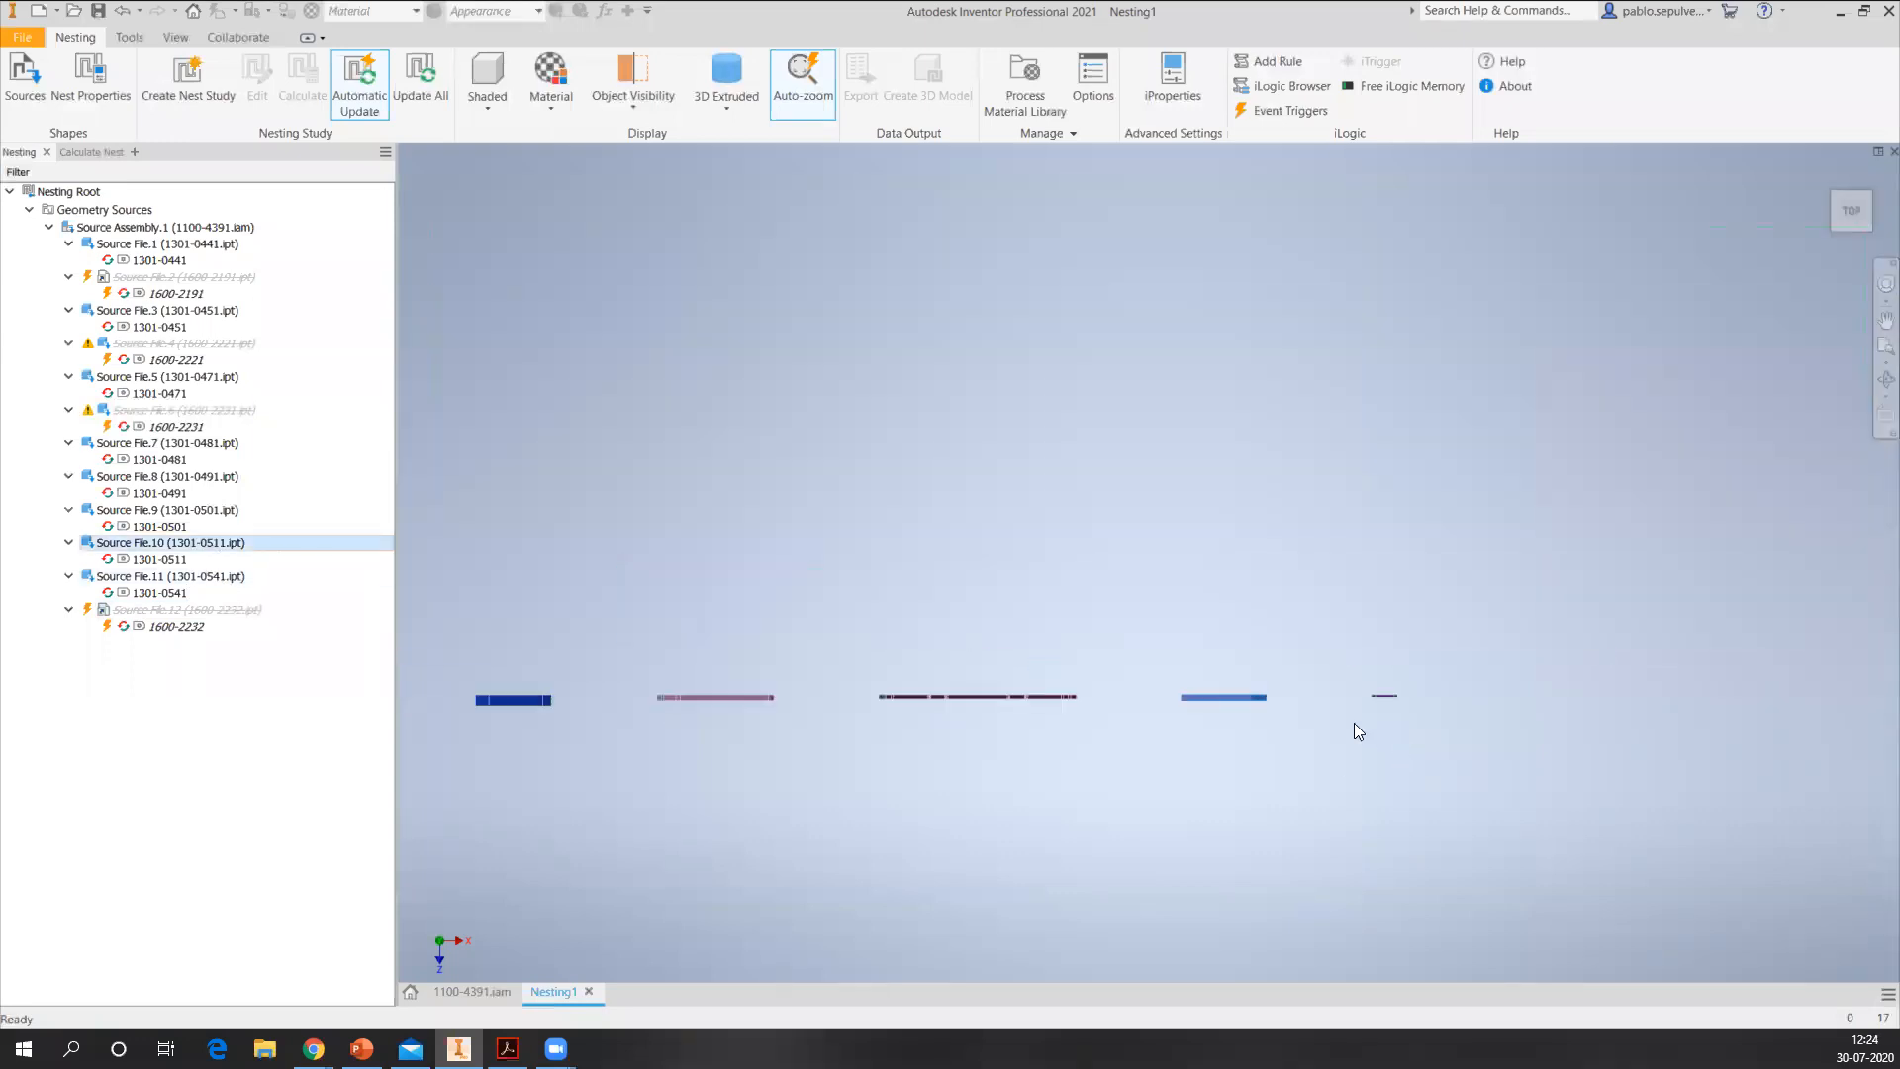
middle_drag(1122, 727, 1400, 532)
click(1885, 315)
click(1851, 237)
scroll(962, 623, down, 12)
middle_drag(798, 654, 1362, 471)
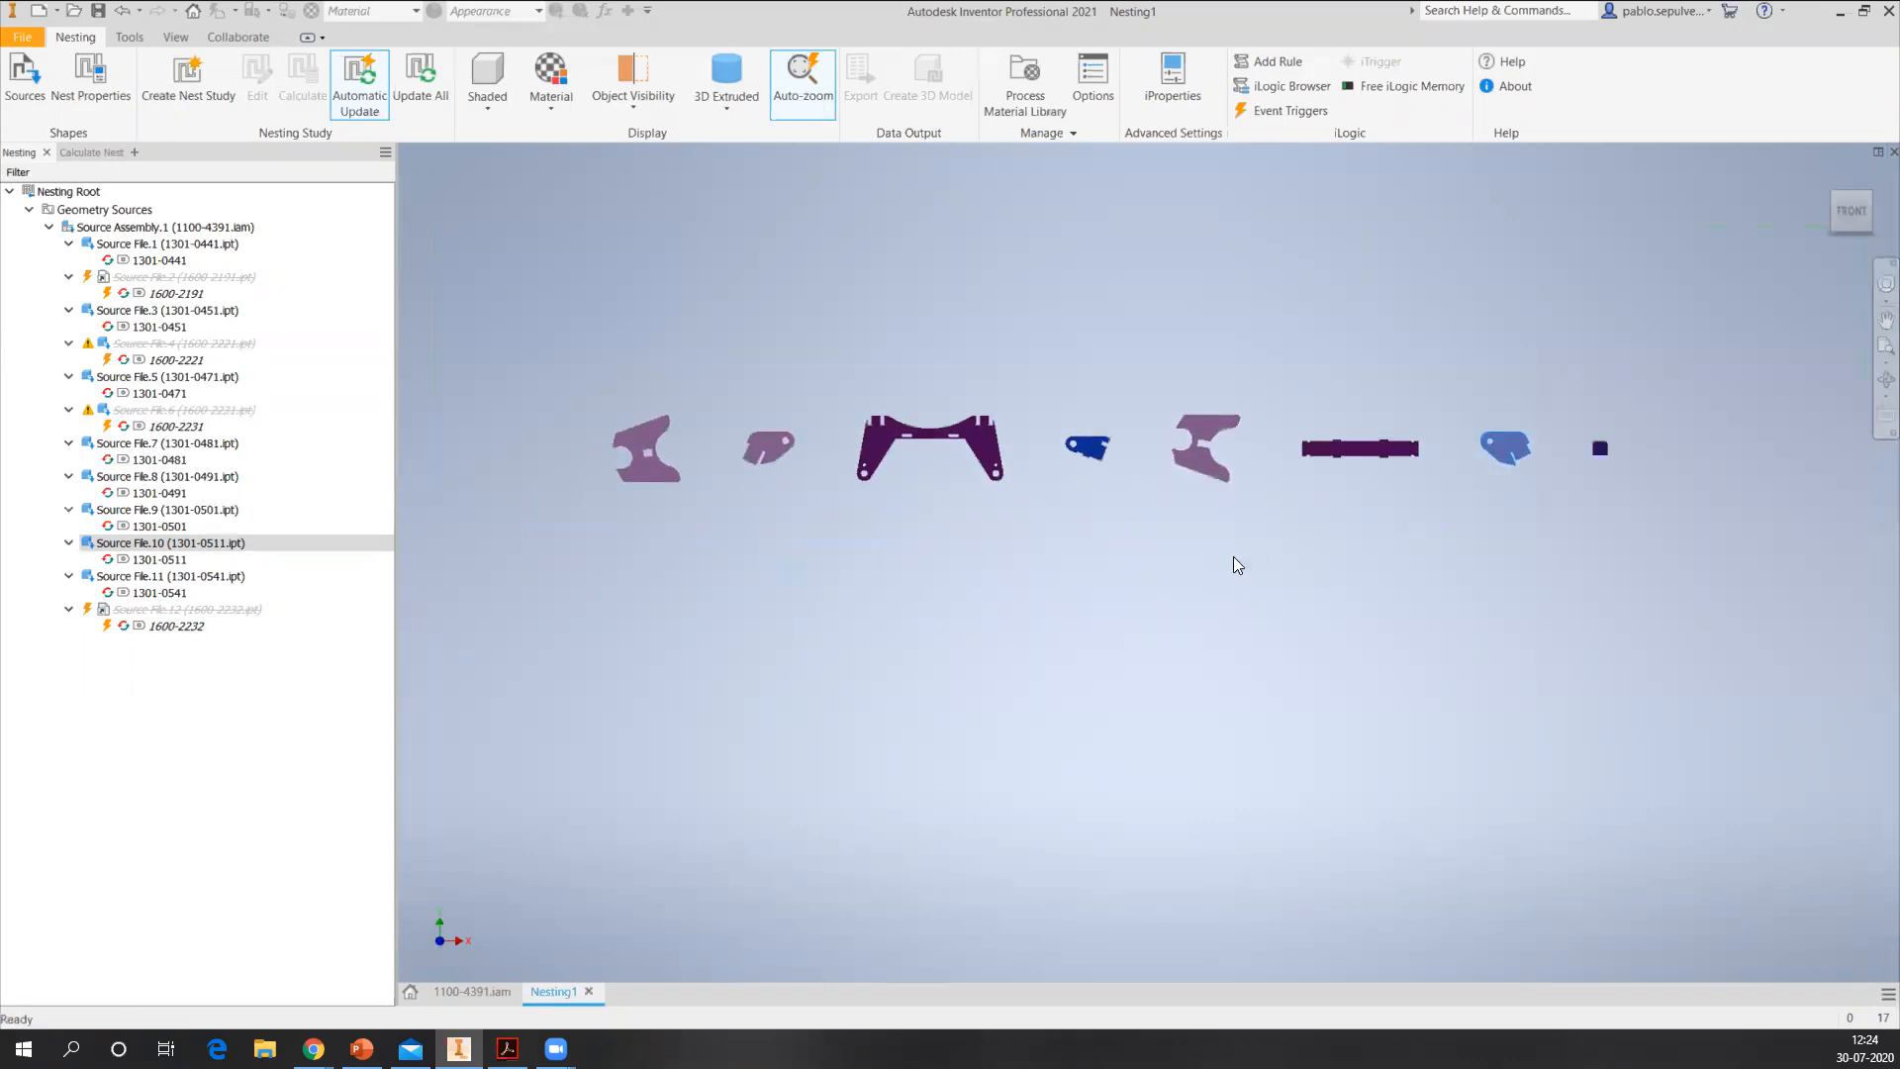
scroll(1177, 549, up, 5)
scroll(1177, 548, down, 4)
middle_drag(1182, 512, 1169, 456)
middle_drag(1041, 489, 1032, 601)
click(930, 628)
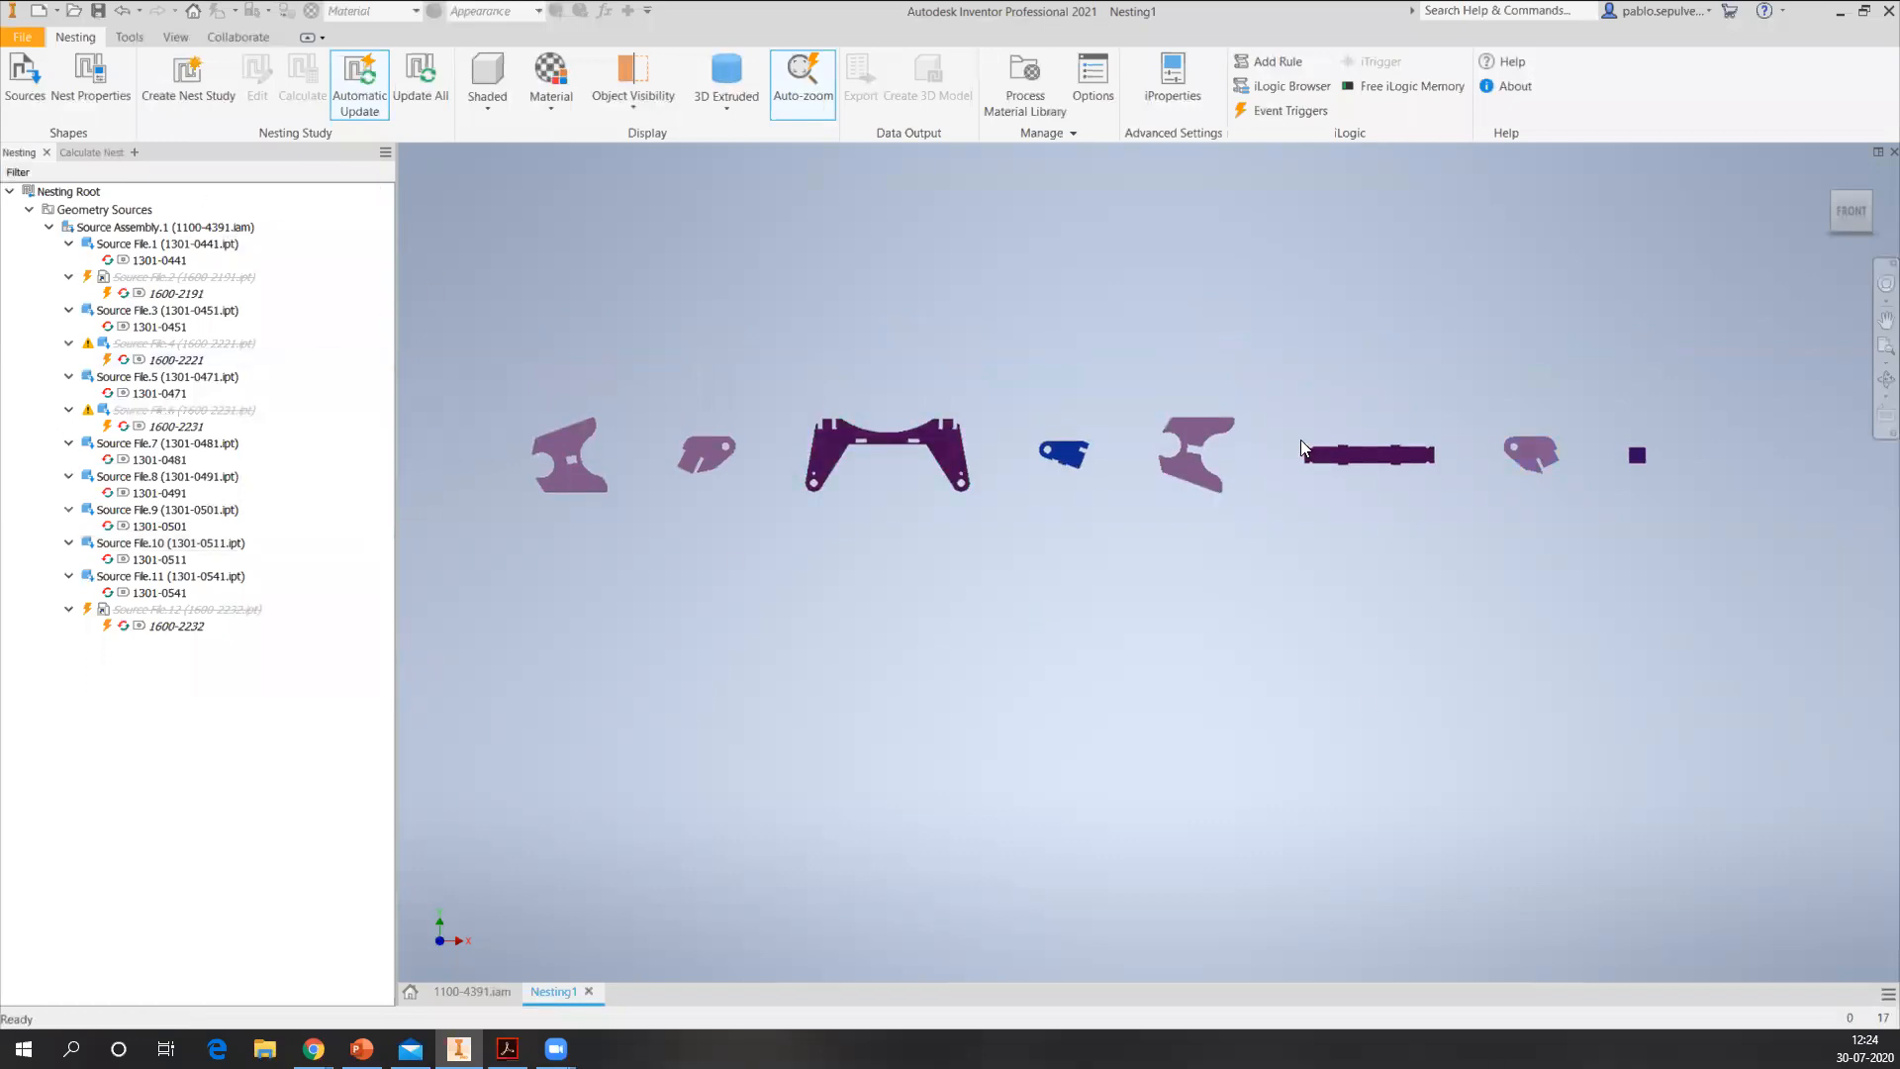
- Start a new nest study, enlarge its dialog and name the study Nesting WEBINAR
click(182, 89)
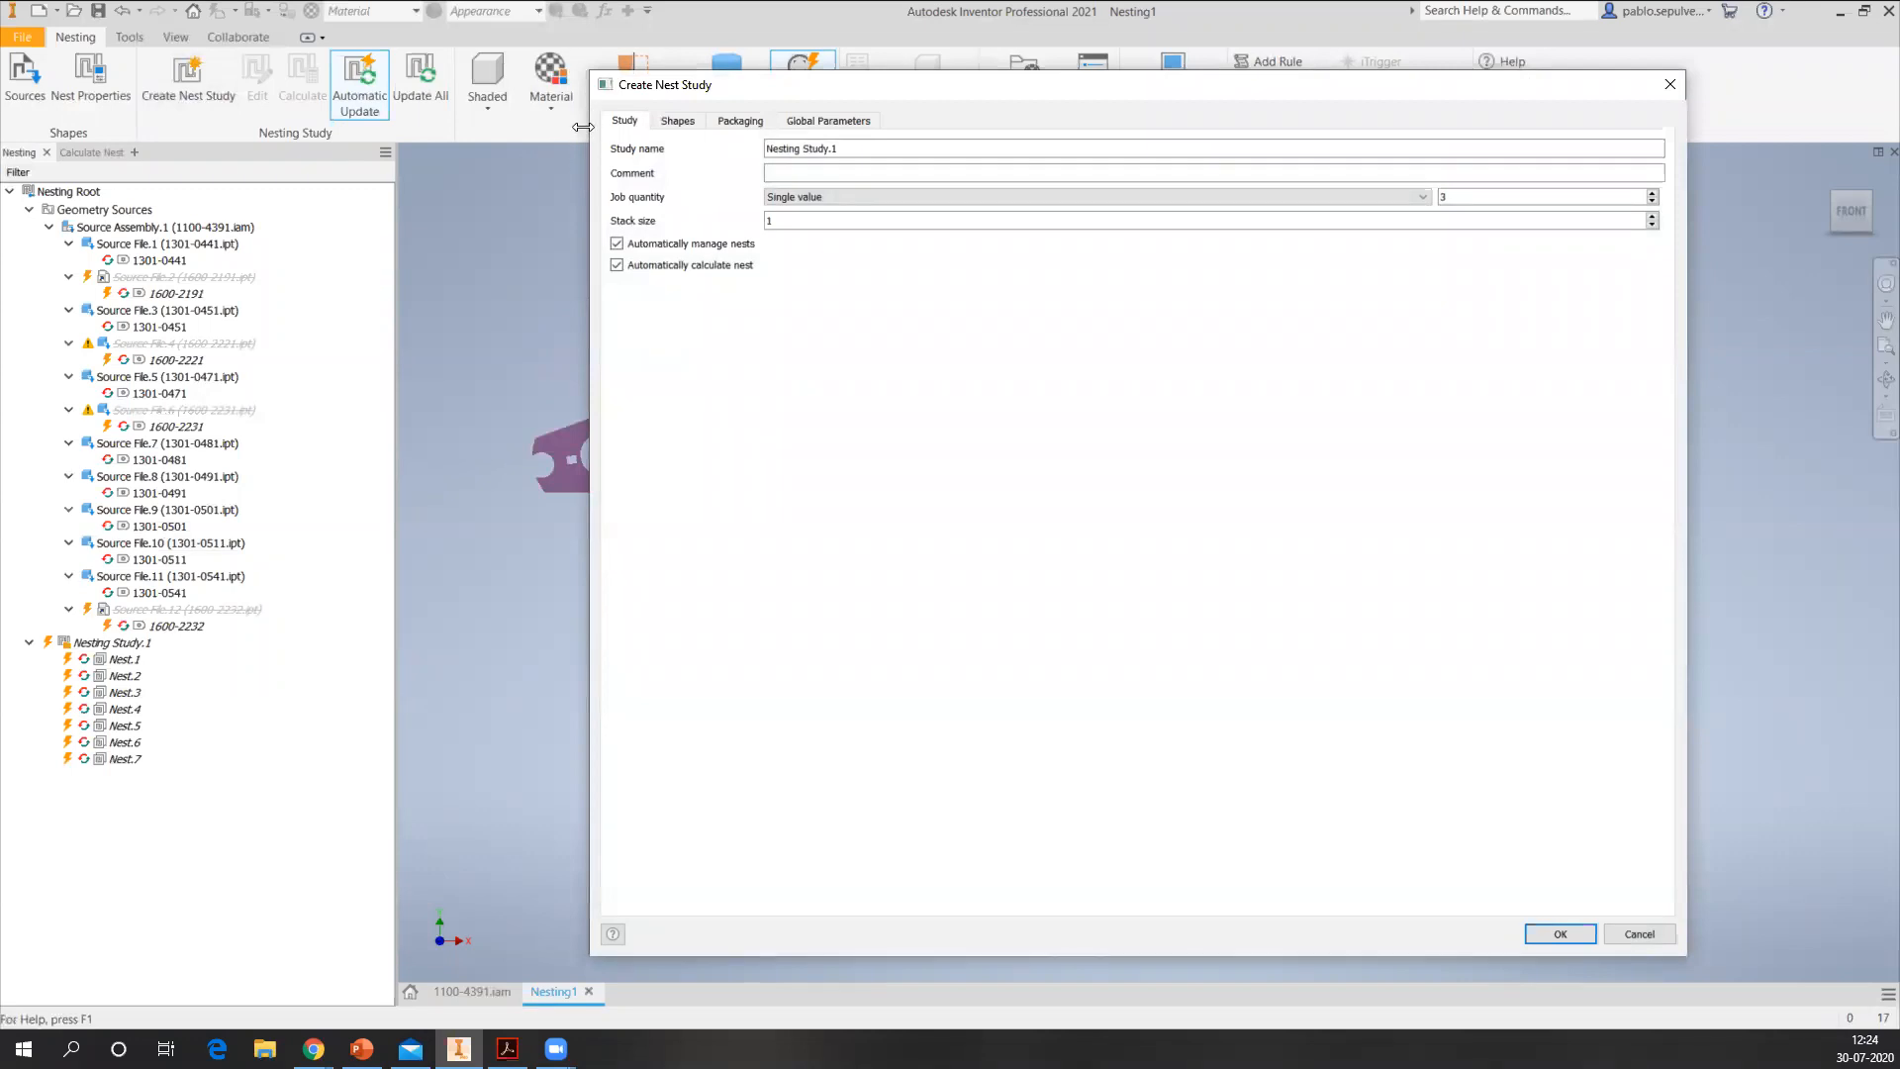
drag(583, 127, 468, 128)
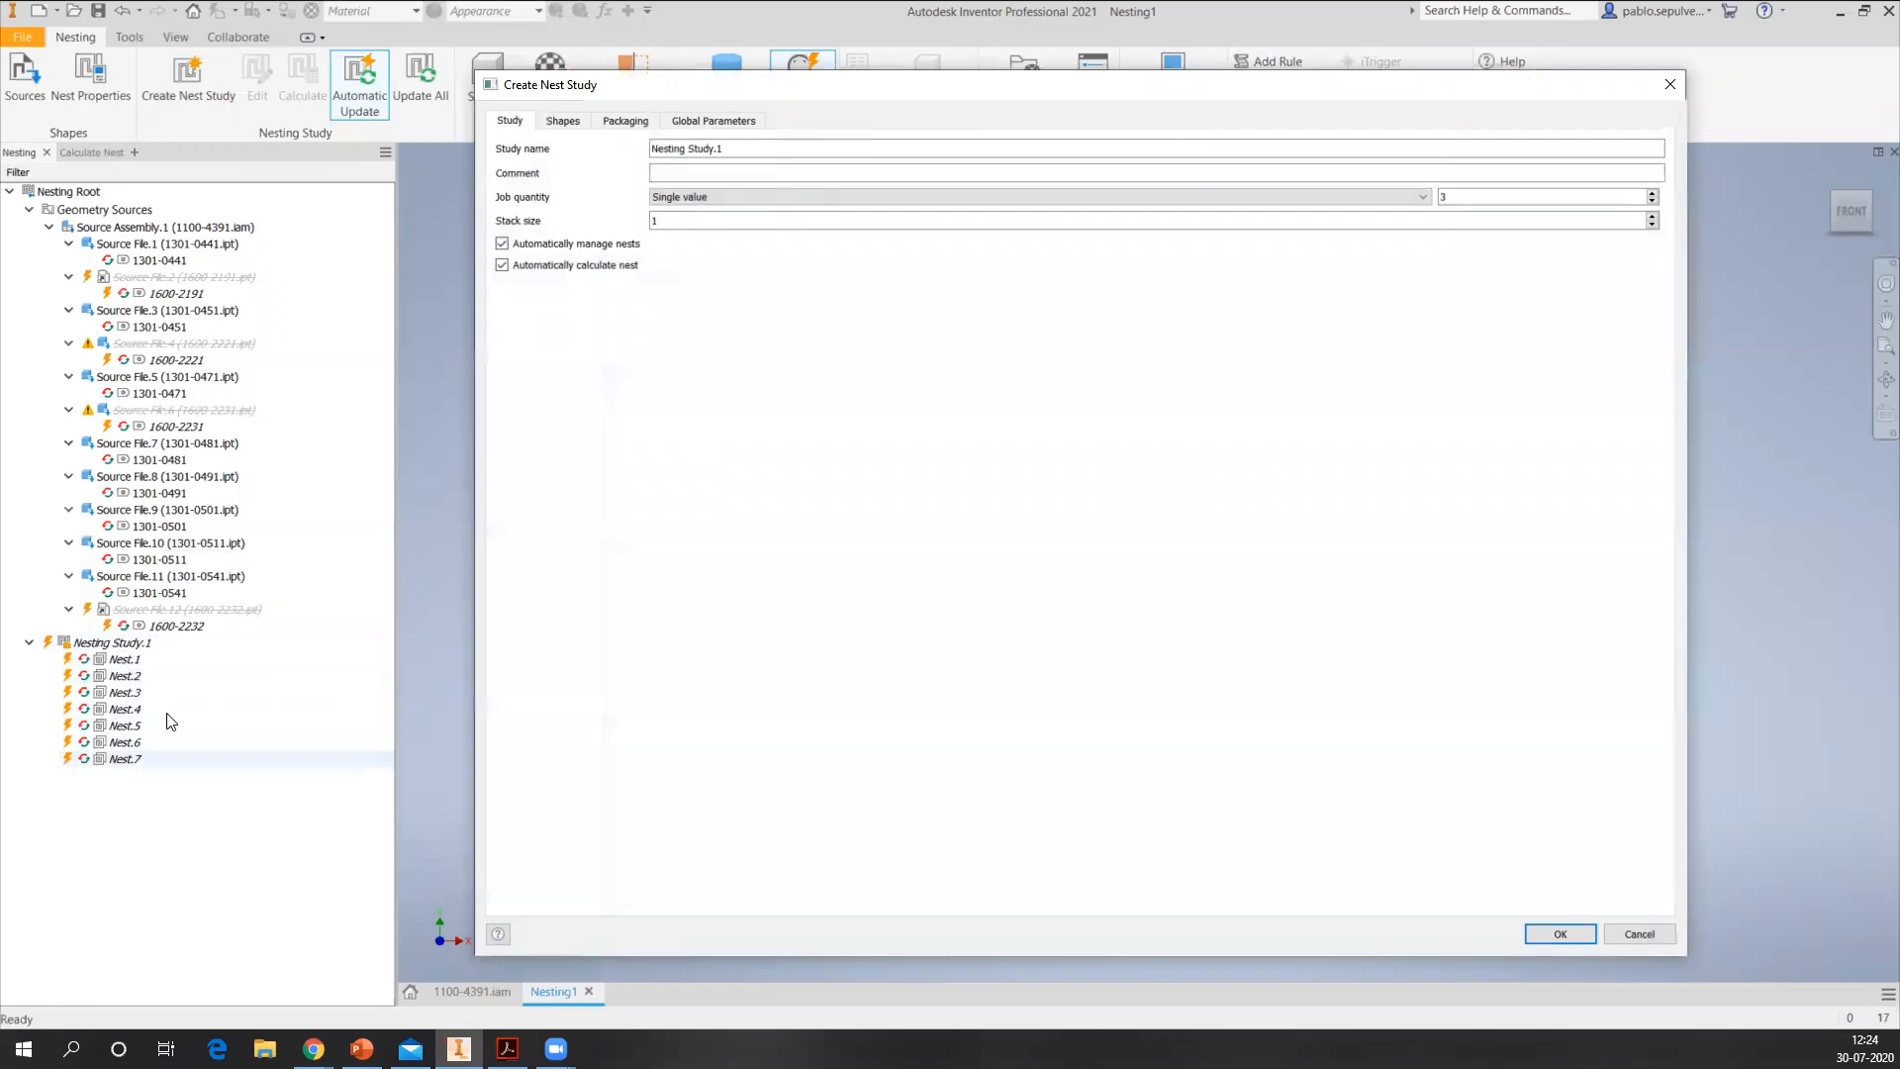
drag(741, 153, 697, 158)
text(S)
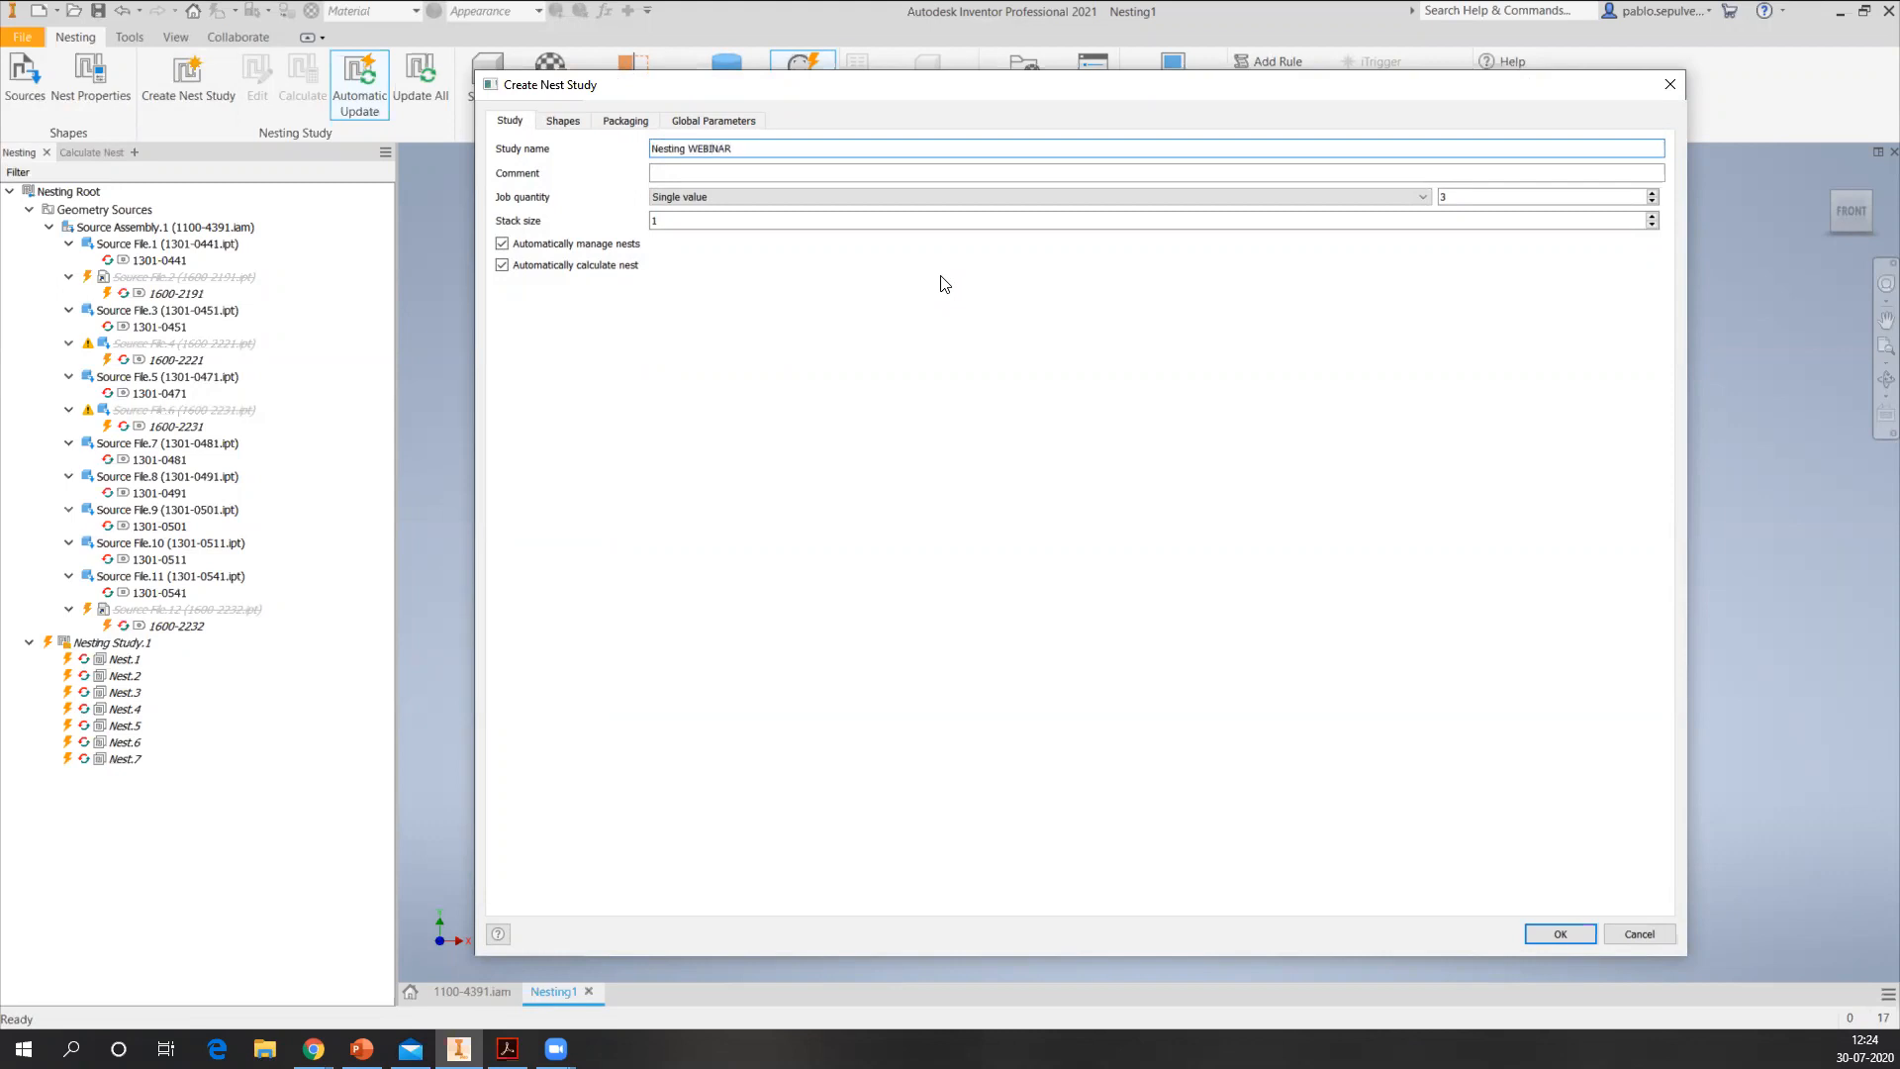
- Set the job quantity of the nest study to a single value of 1
click(788, 172)
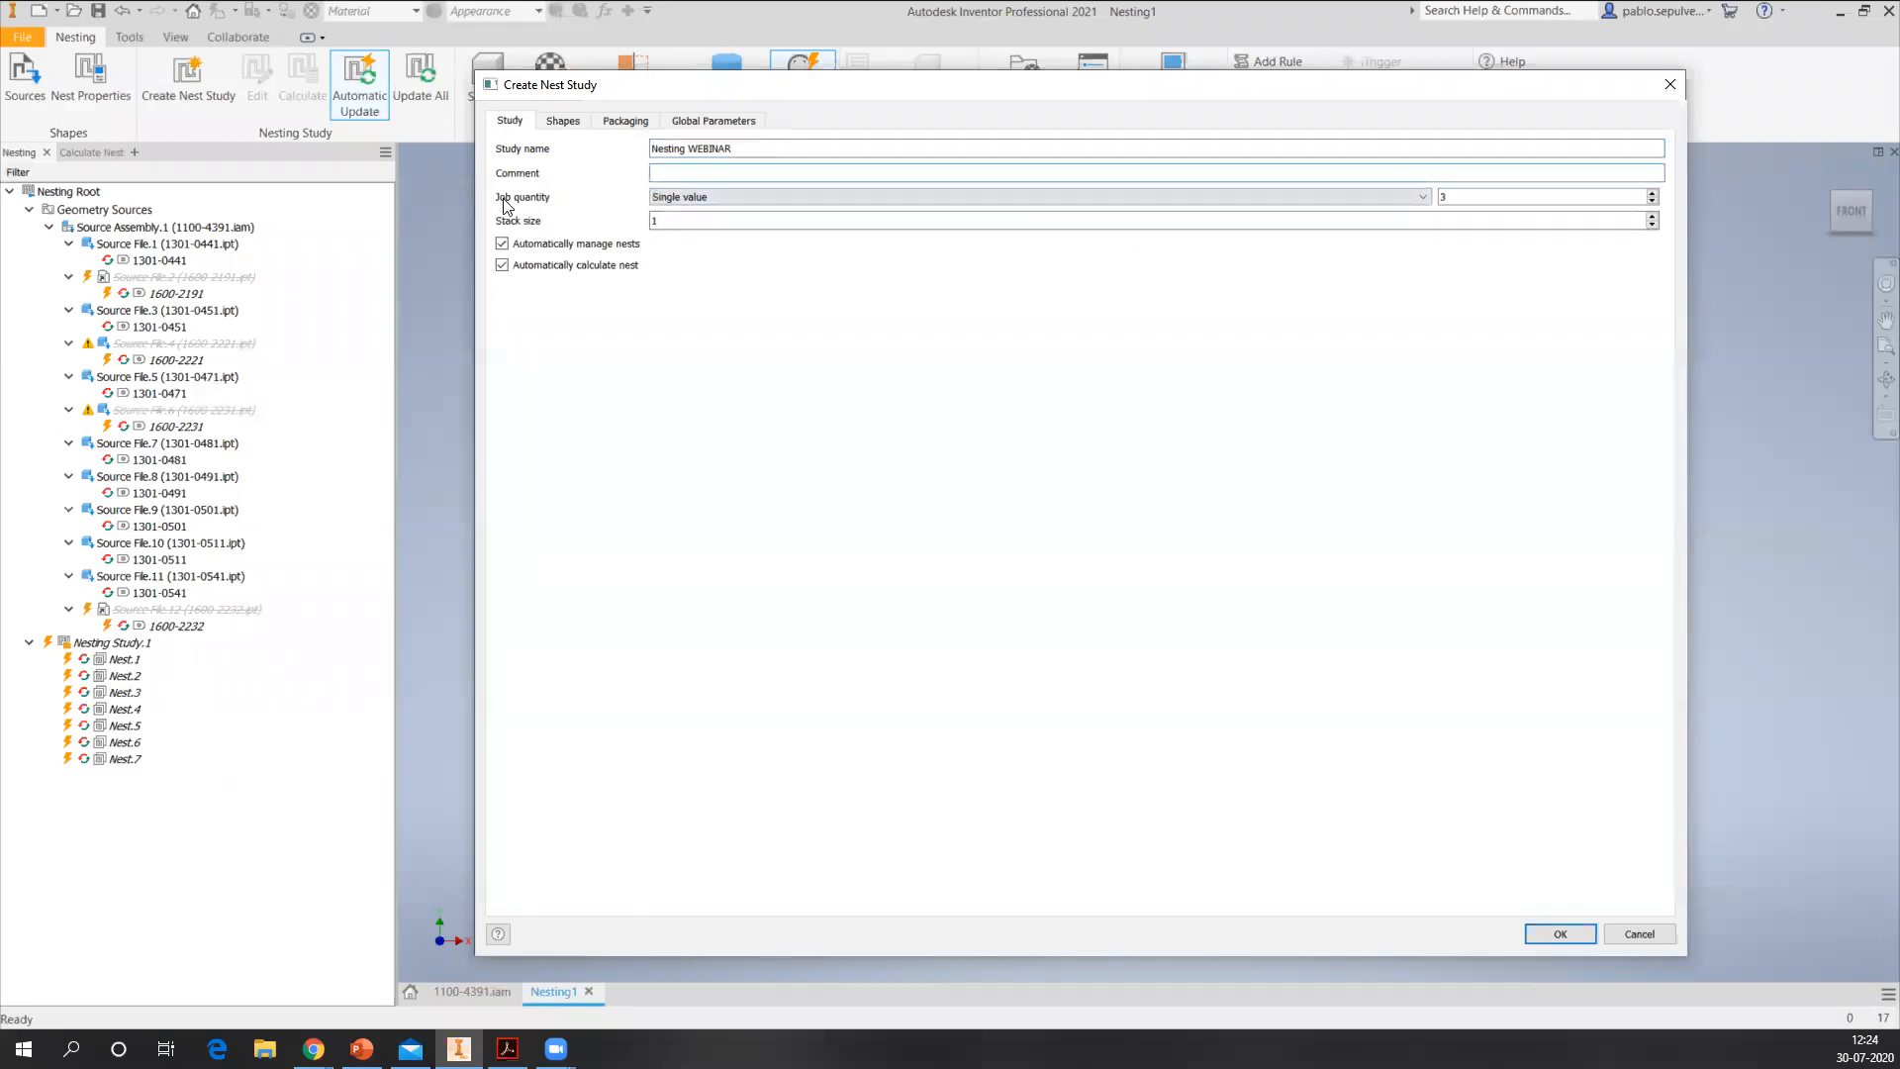
click(1651, 202)
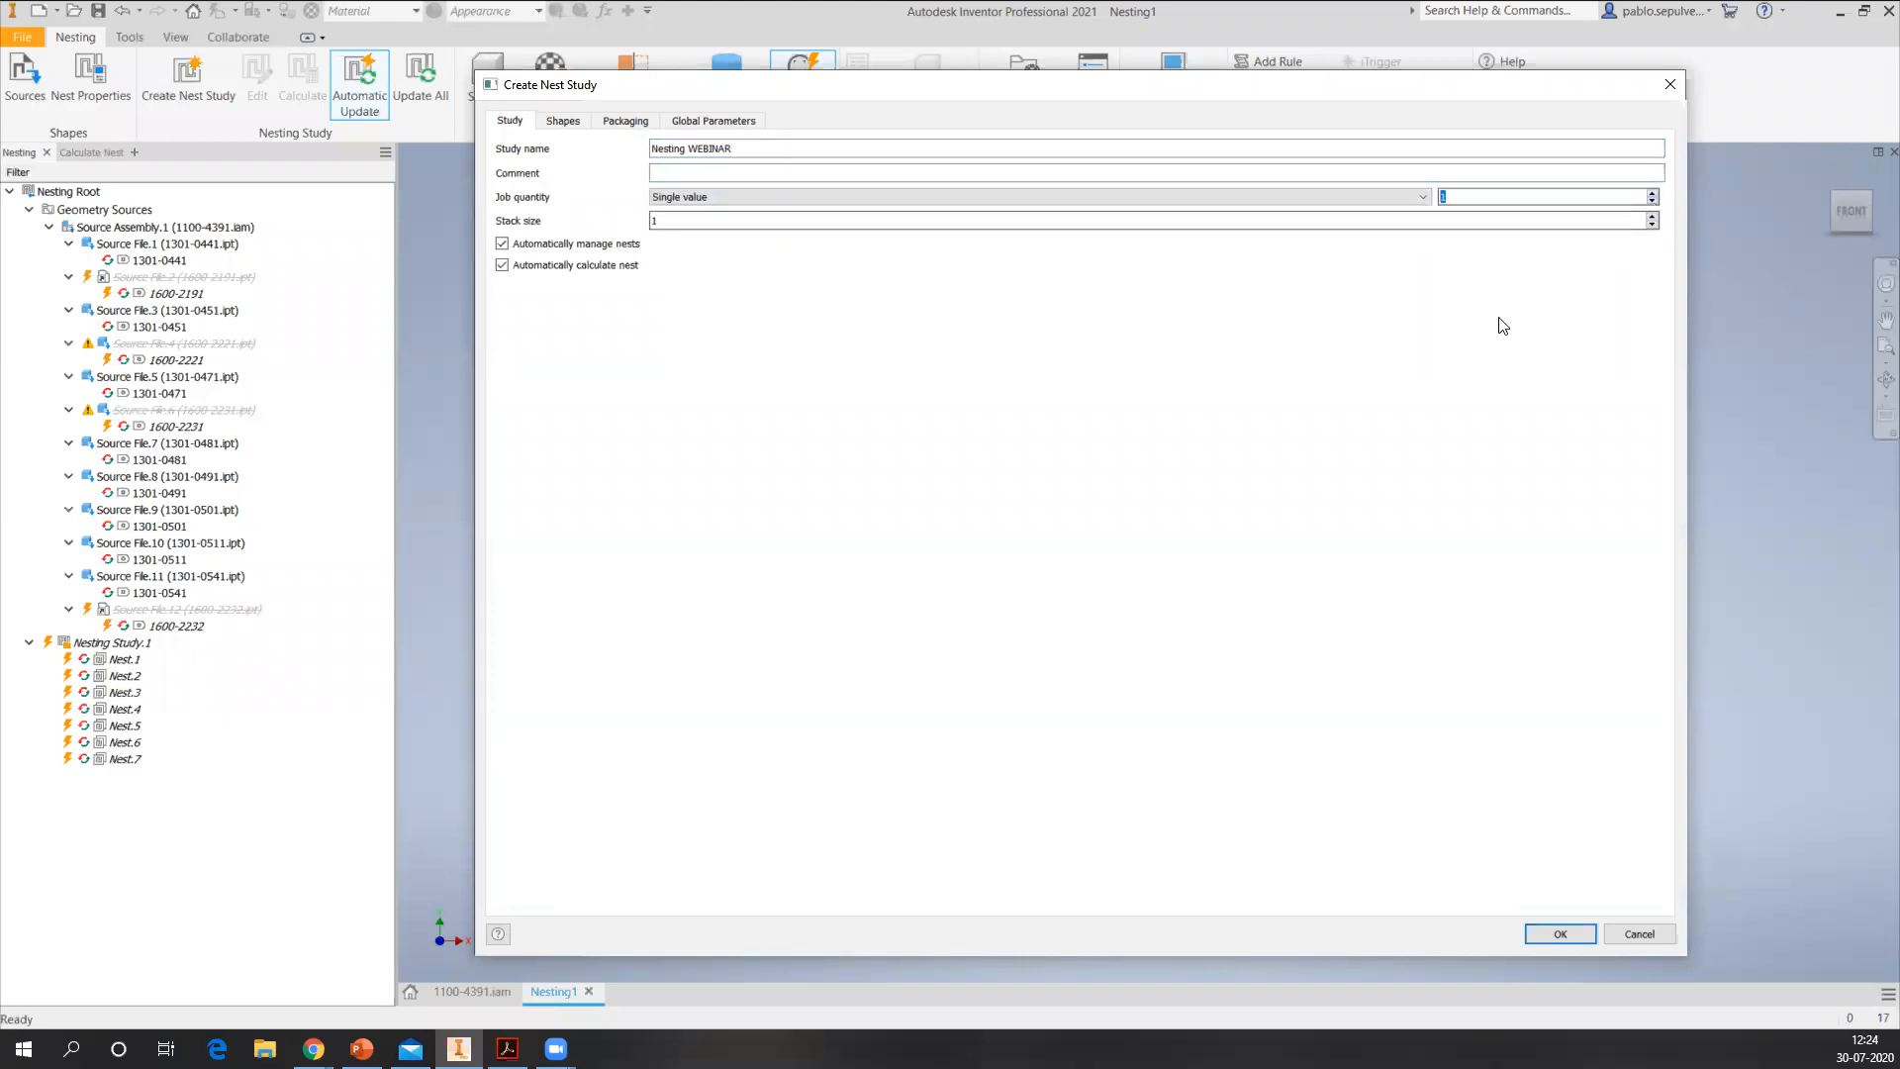
click(930, 203)
click(902, 280)
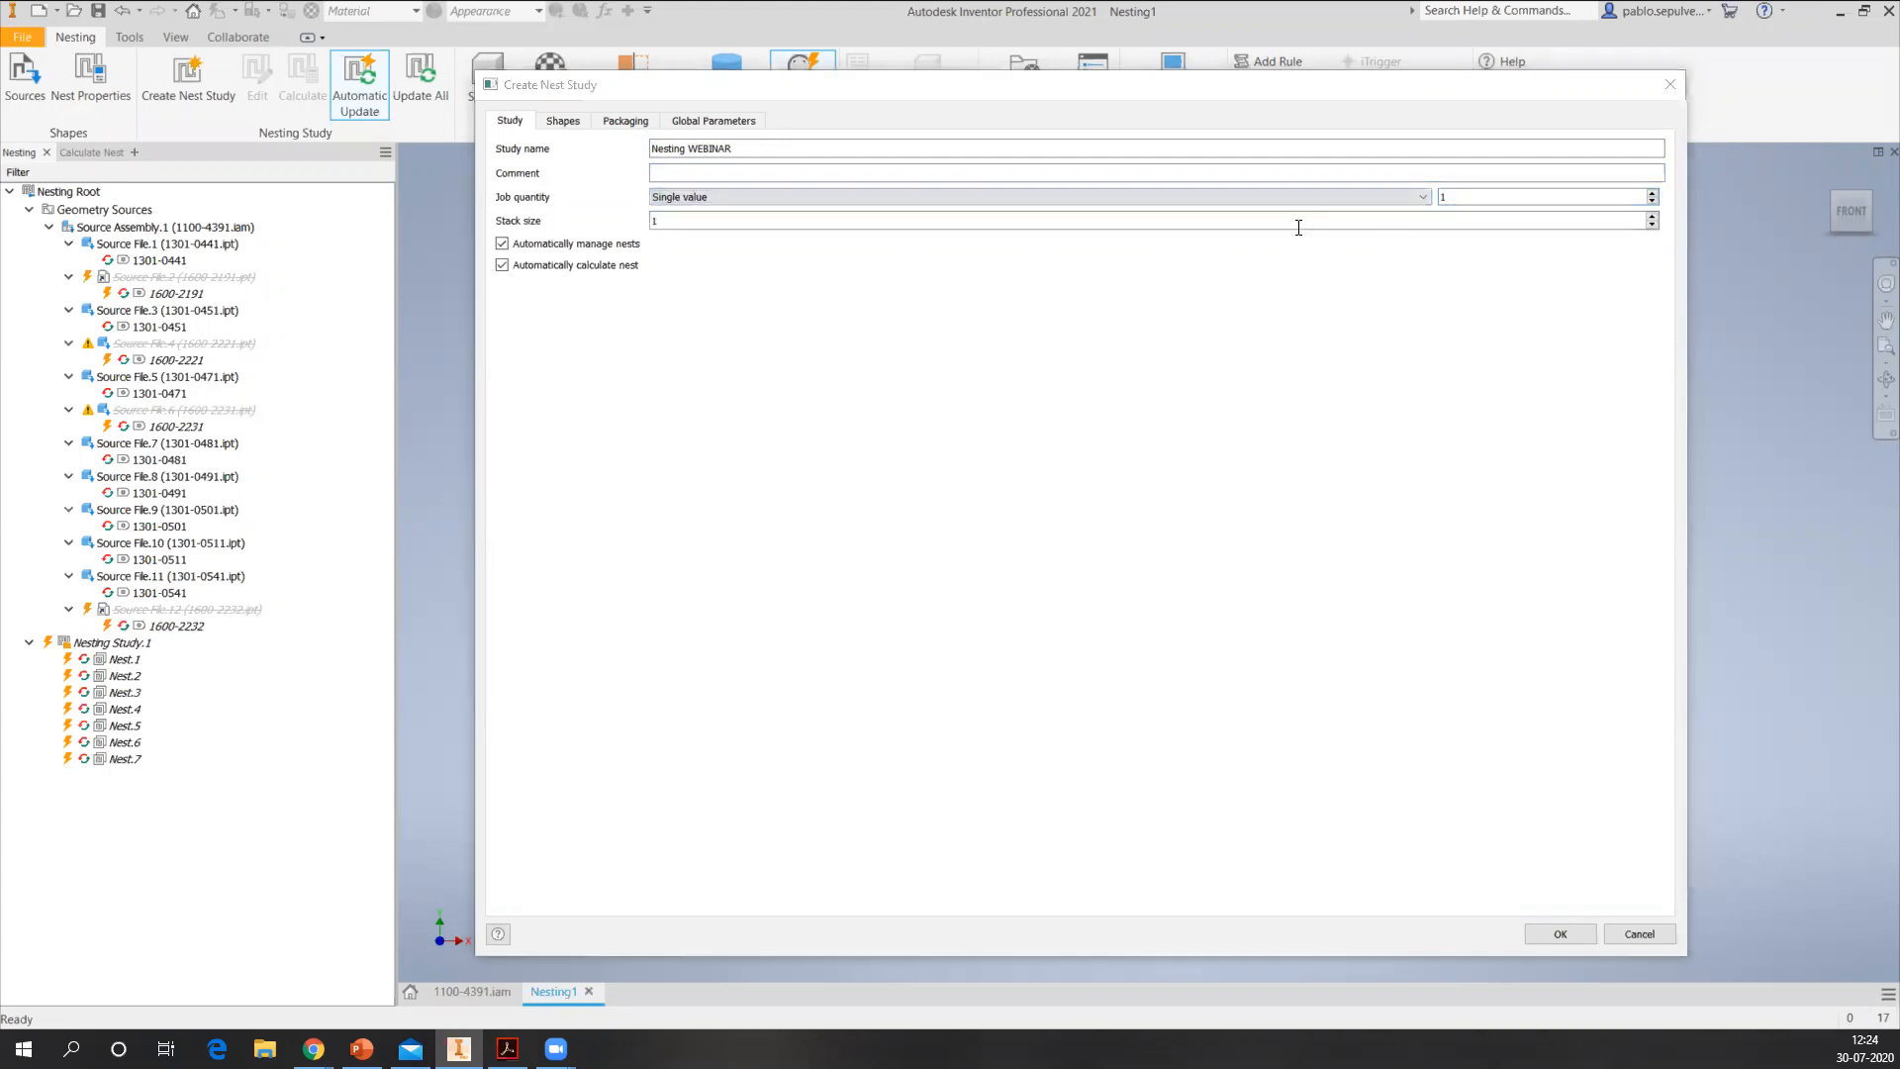
- Review the shapes and packaging assigned to the nest study, widening the packaging list's Width column
click(564, 120)
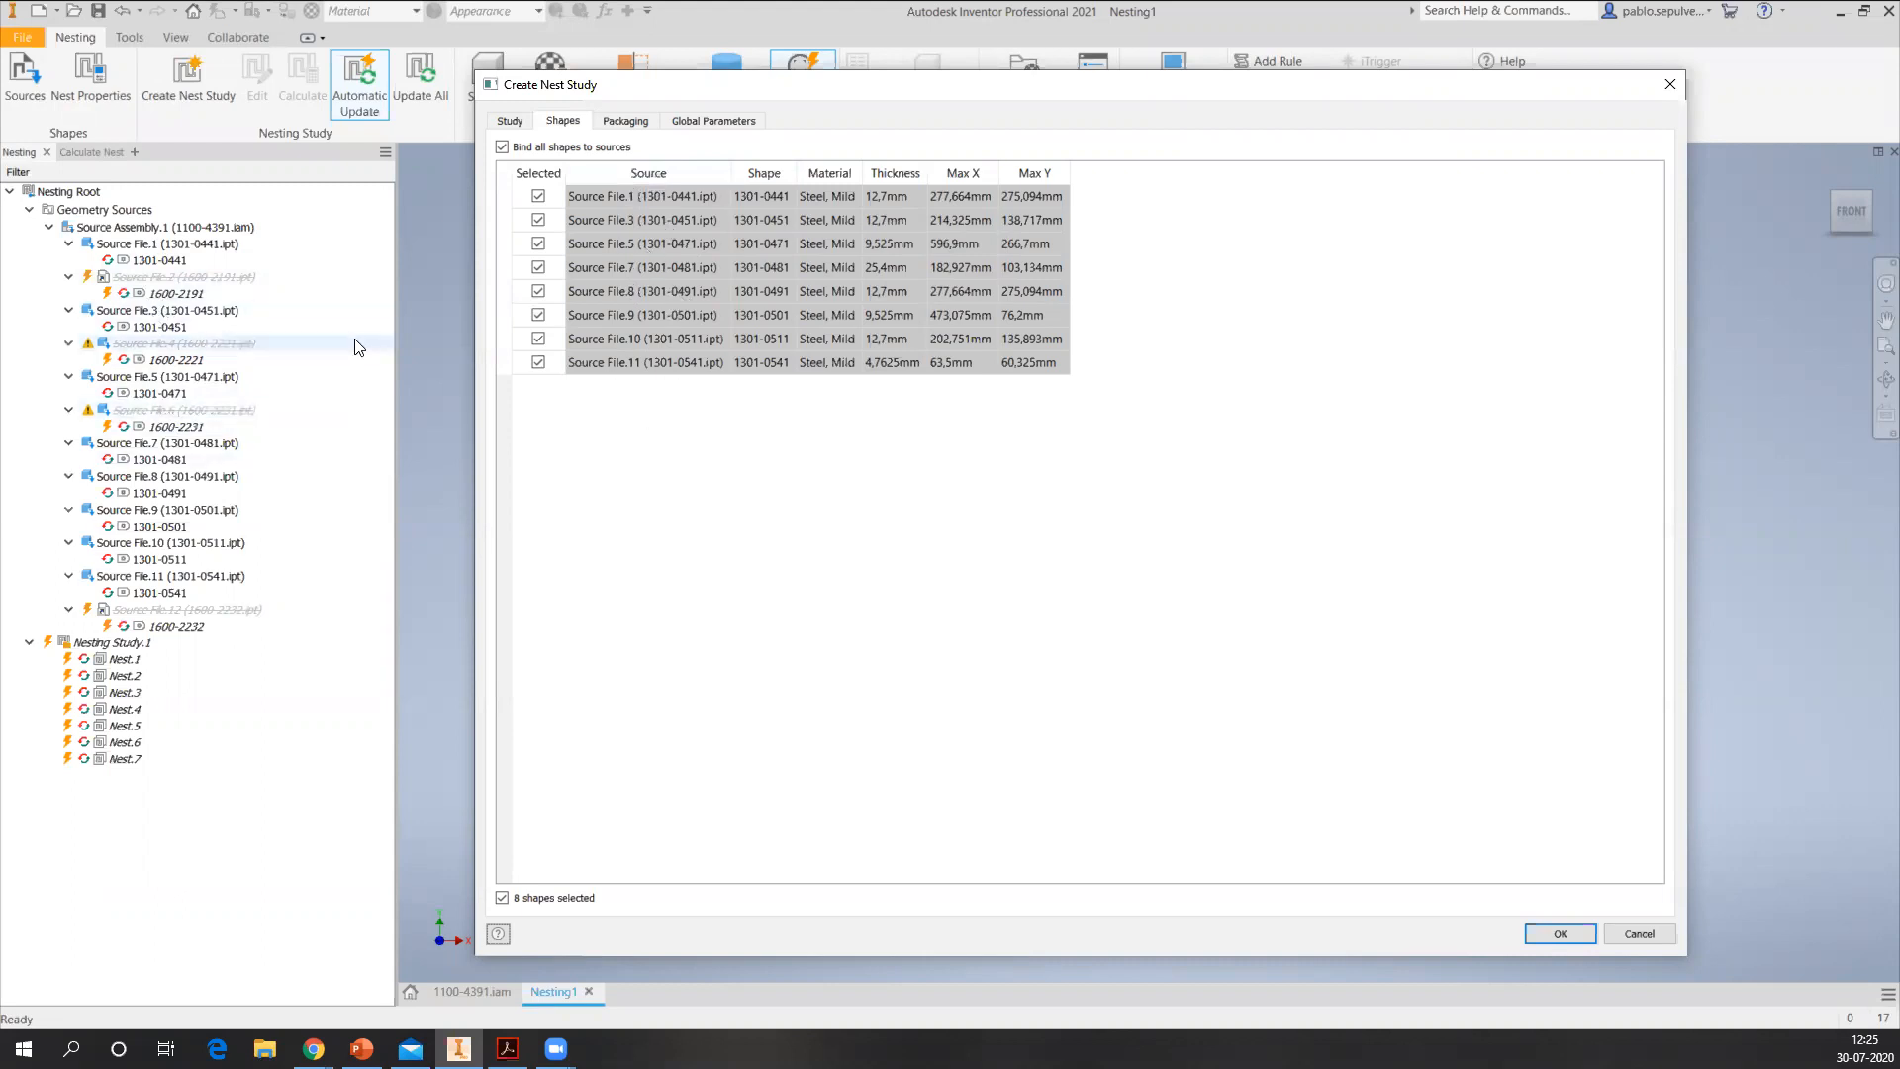
click(631, 121)
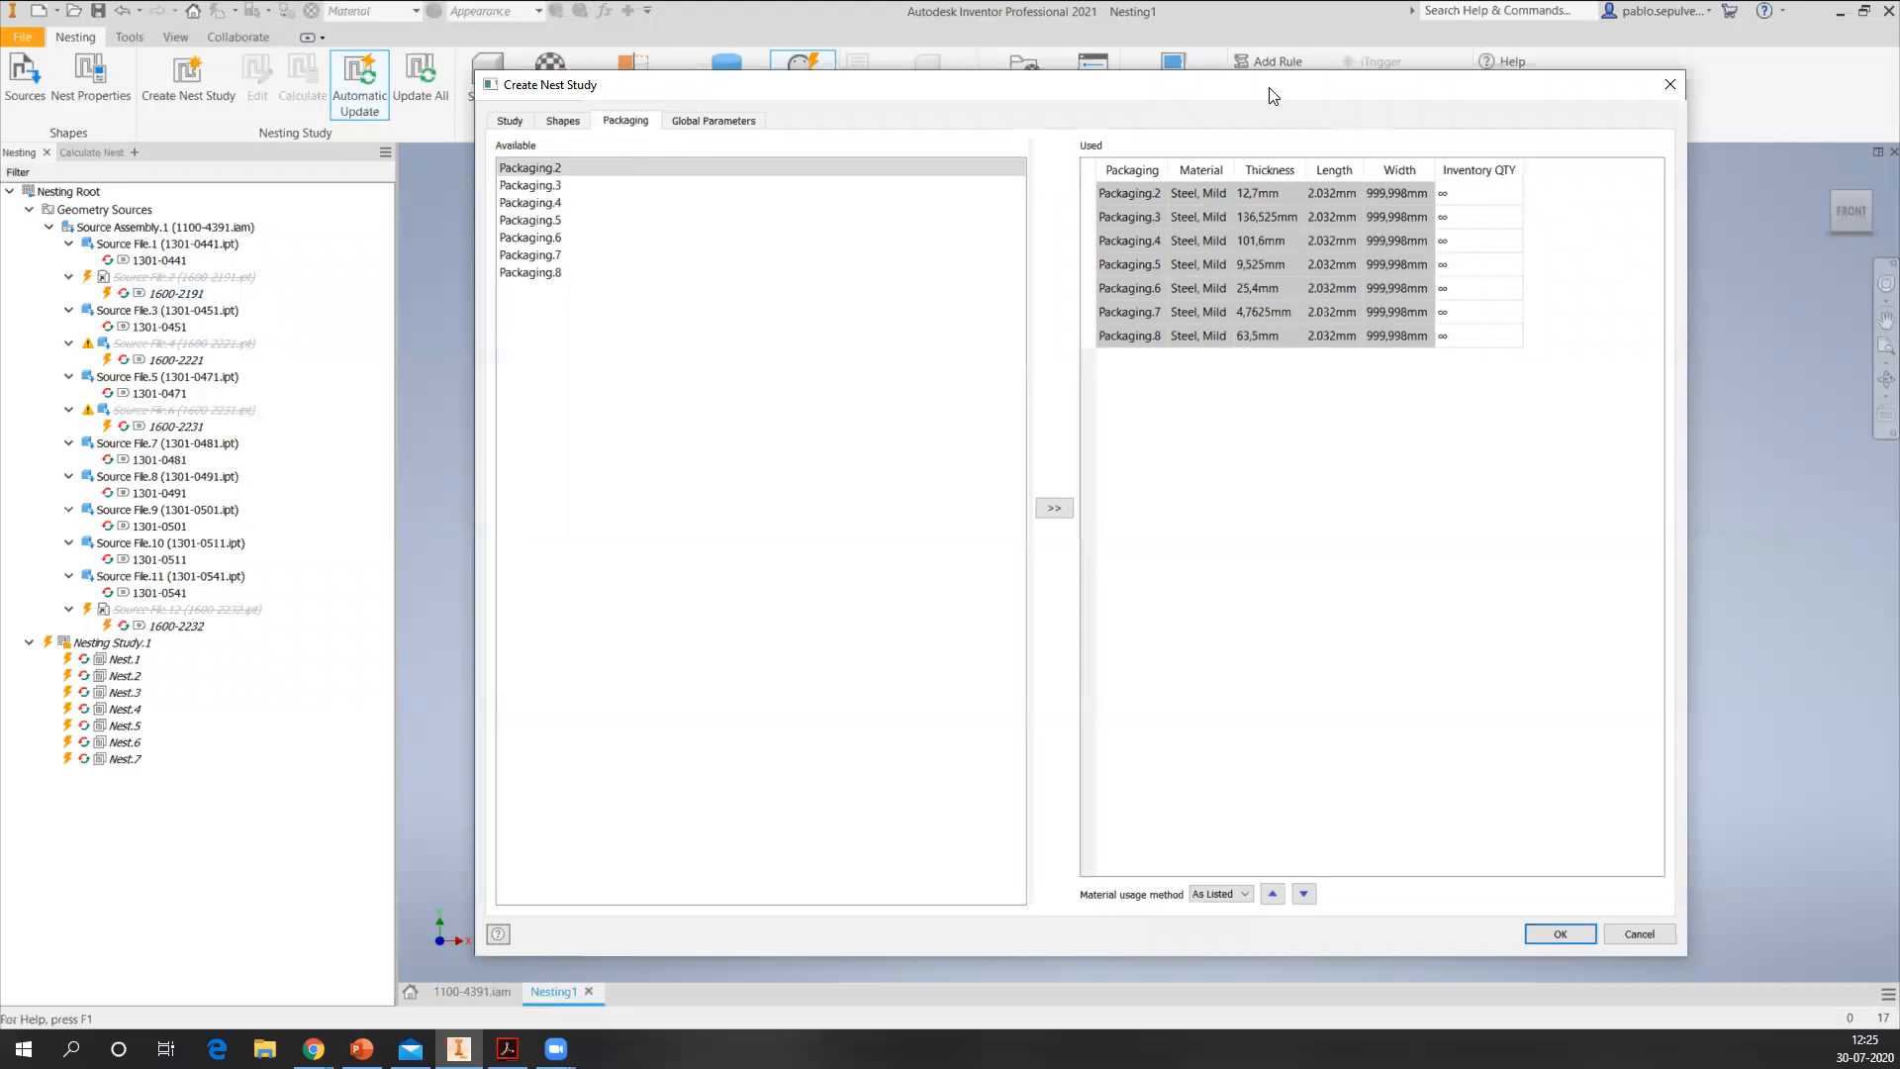
drag(1272, 96, 1116, 91)
drag(1278, 163, 1307, 164)
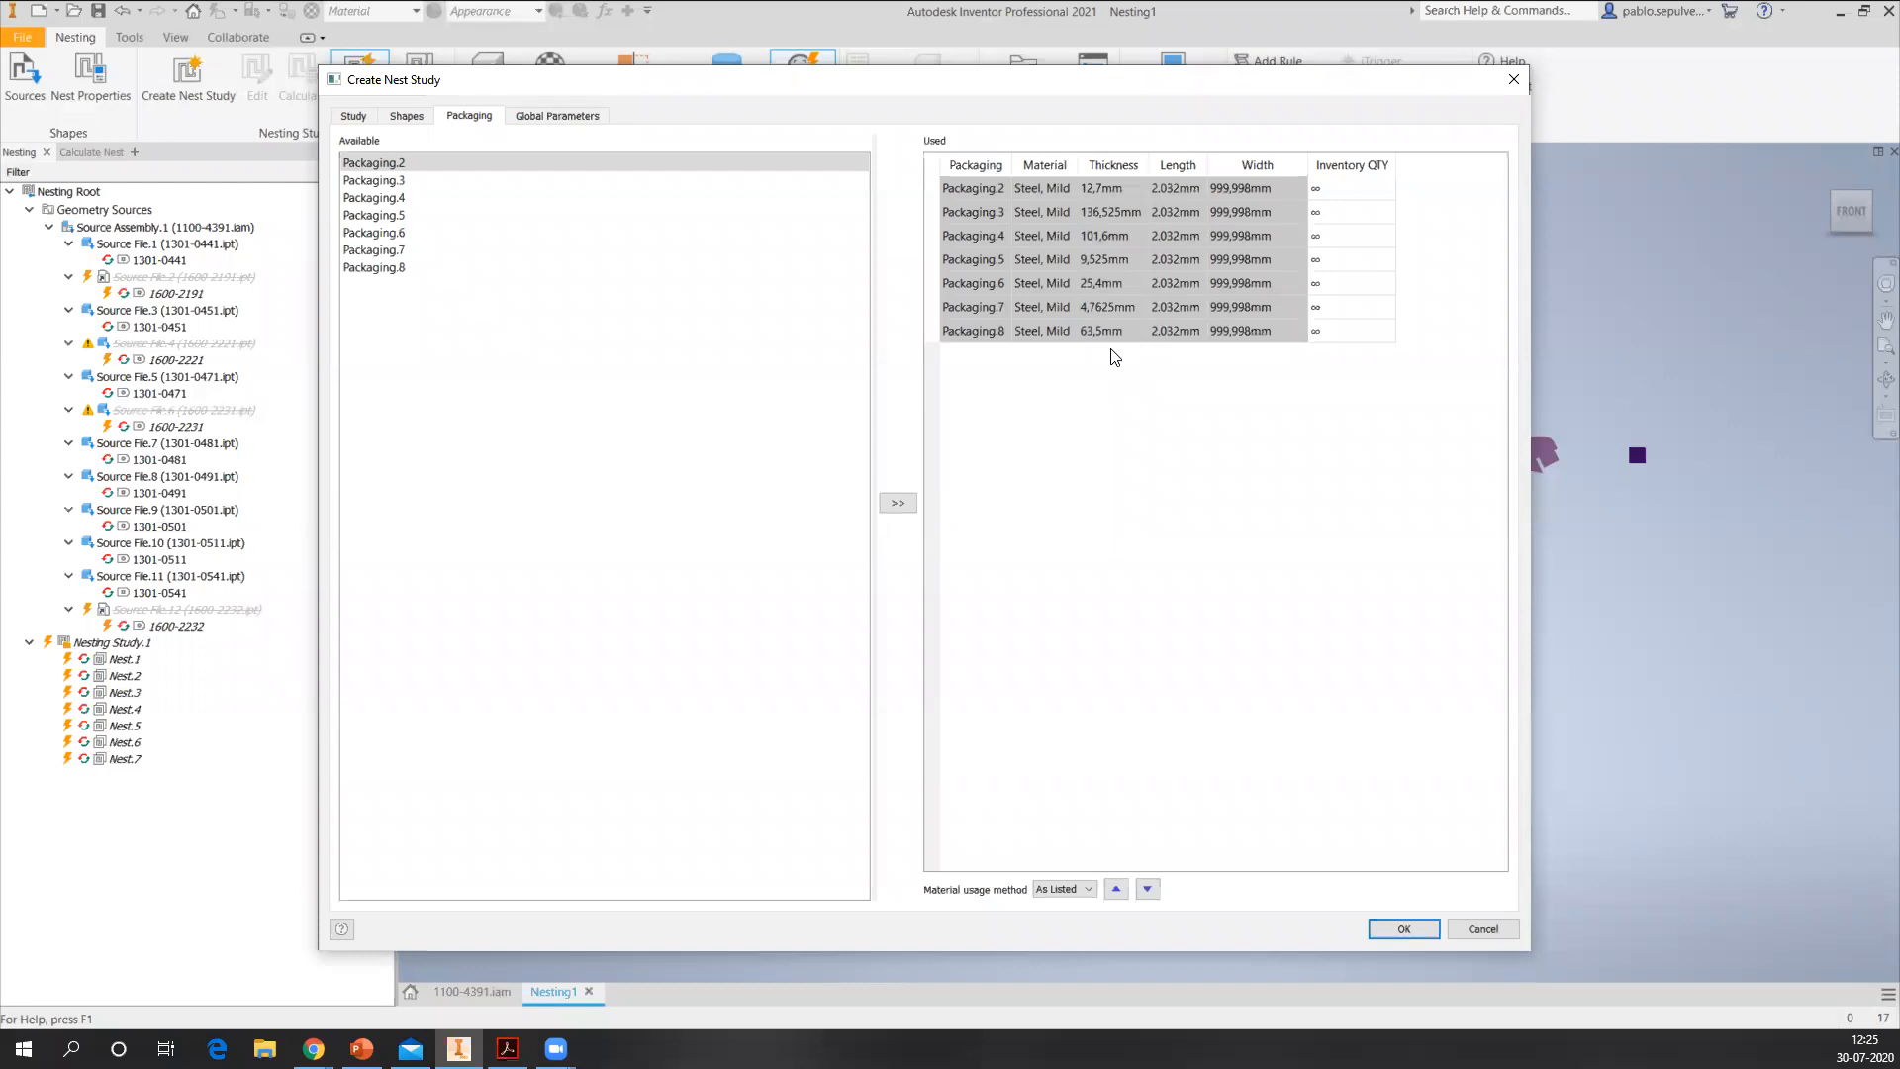
- Review the study's global parameters, including the corner position, maximum run time and remnant optimization choices
click(569, 116)
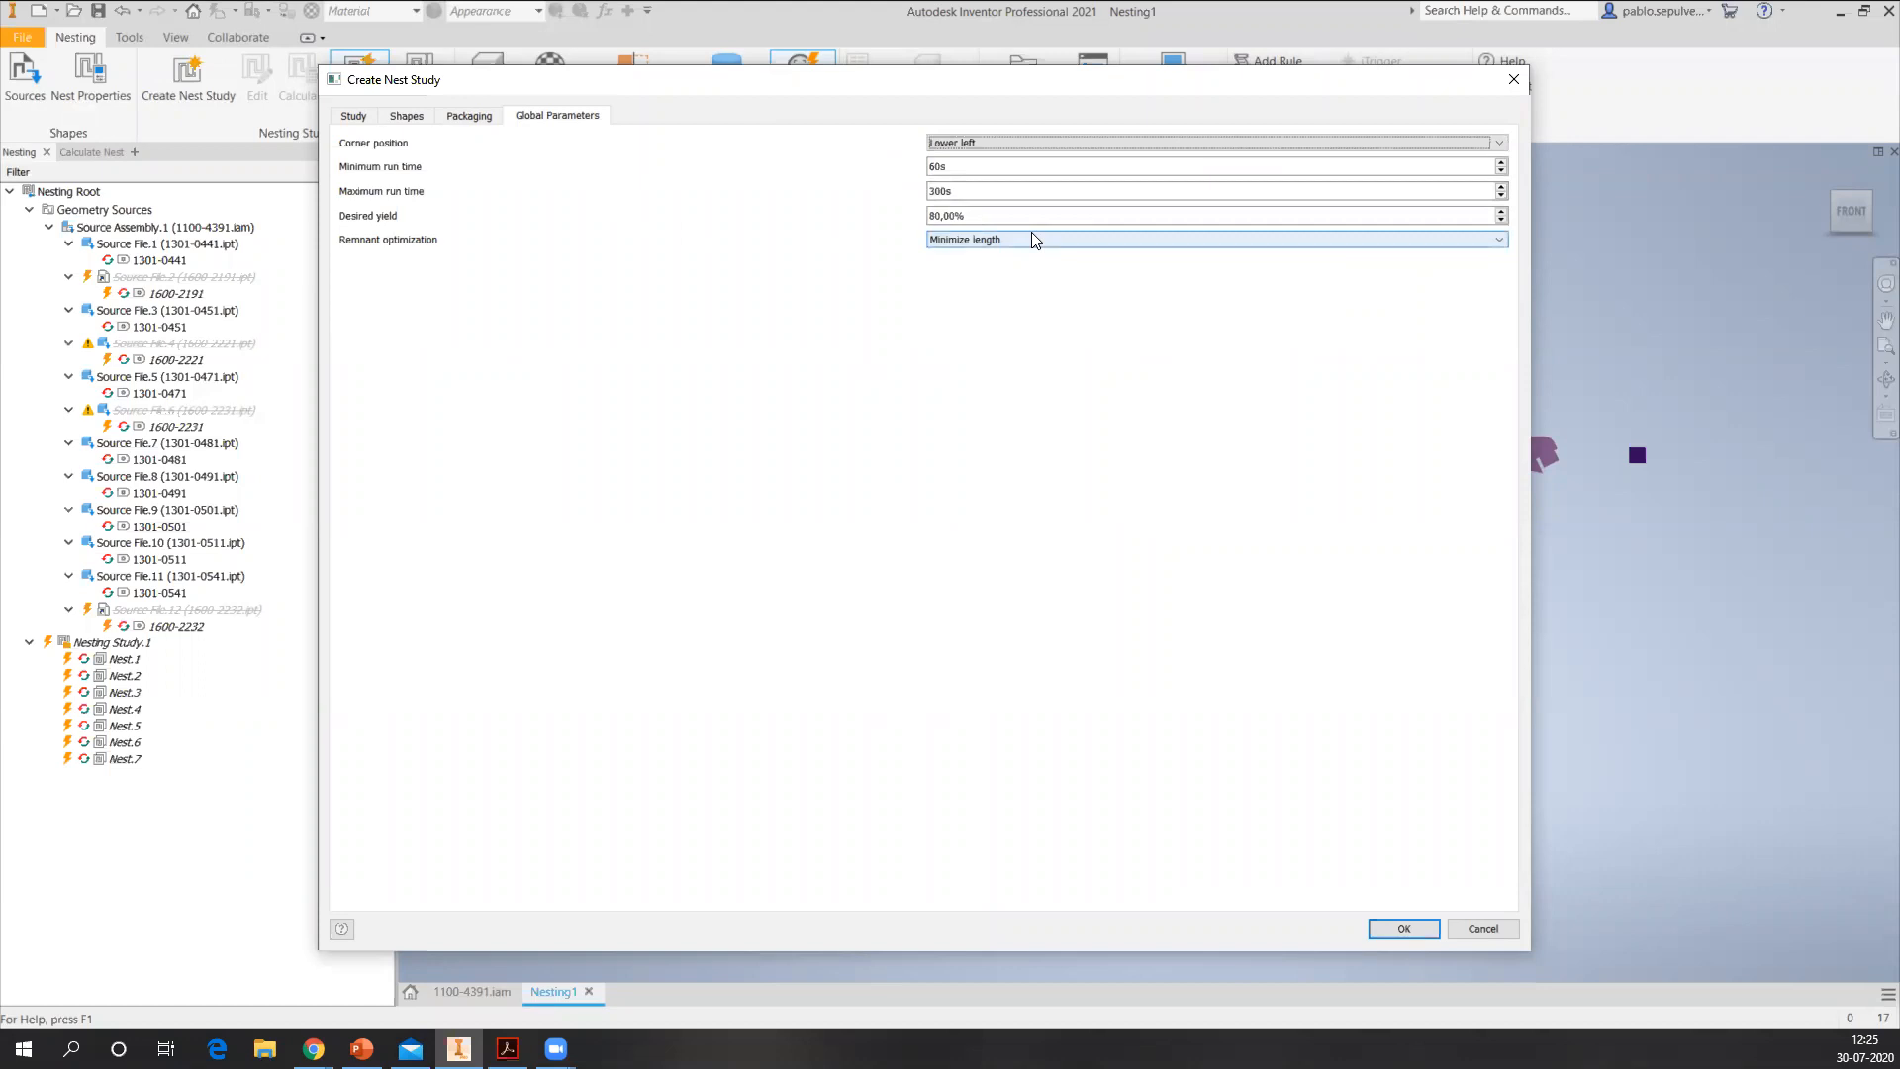
click(1017, 142)
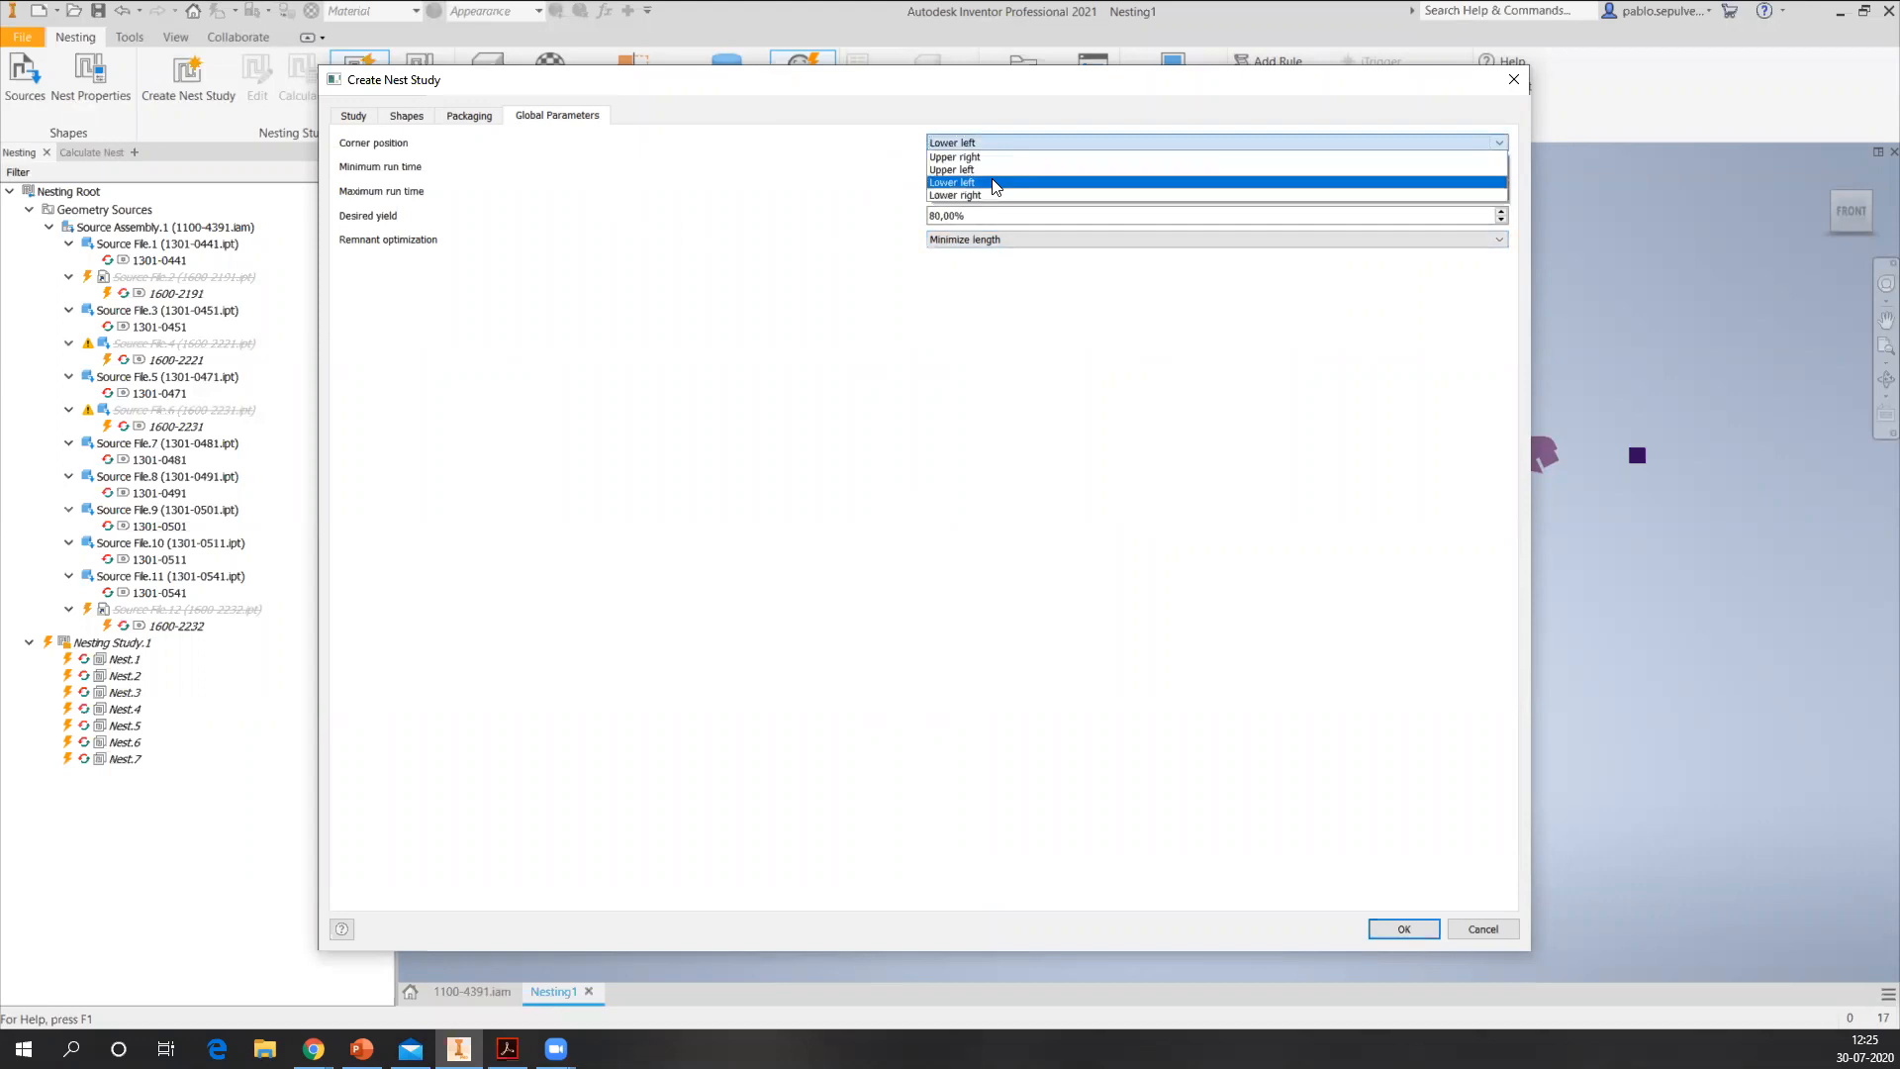
mouse_move(995, 187)
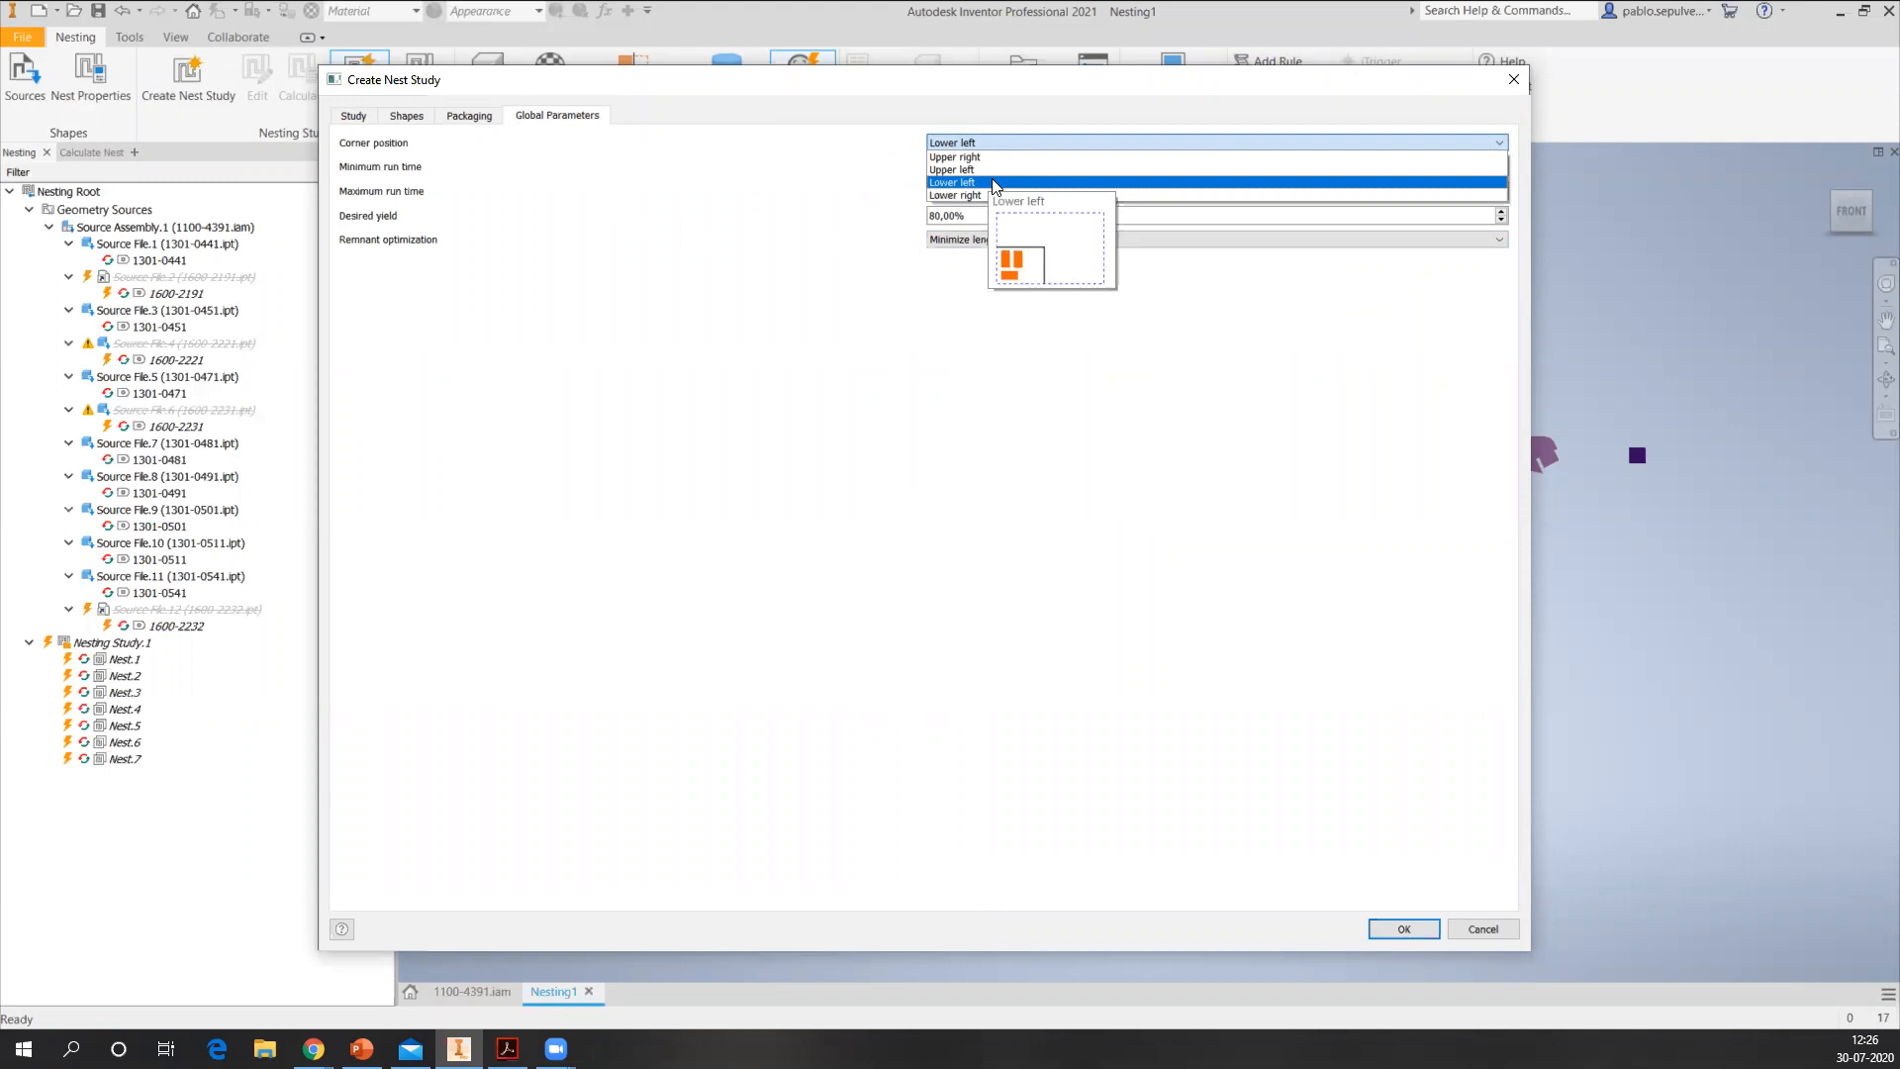
click(949, 344)
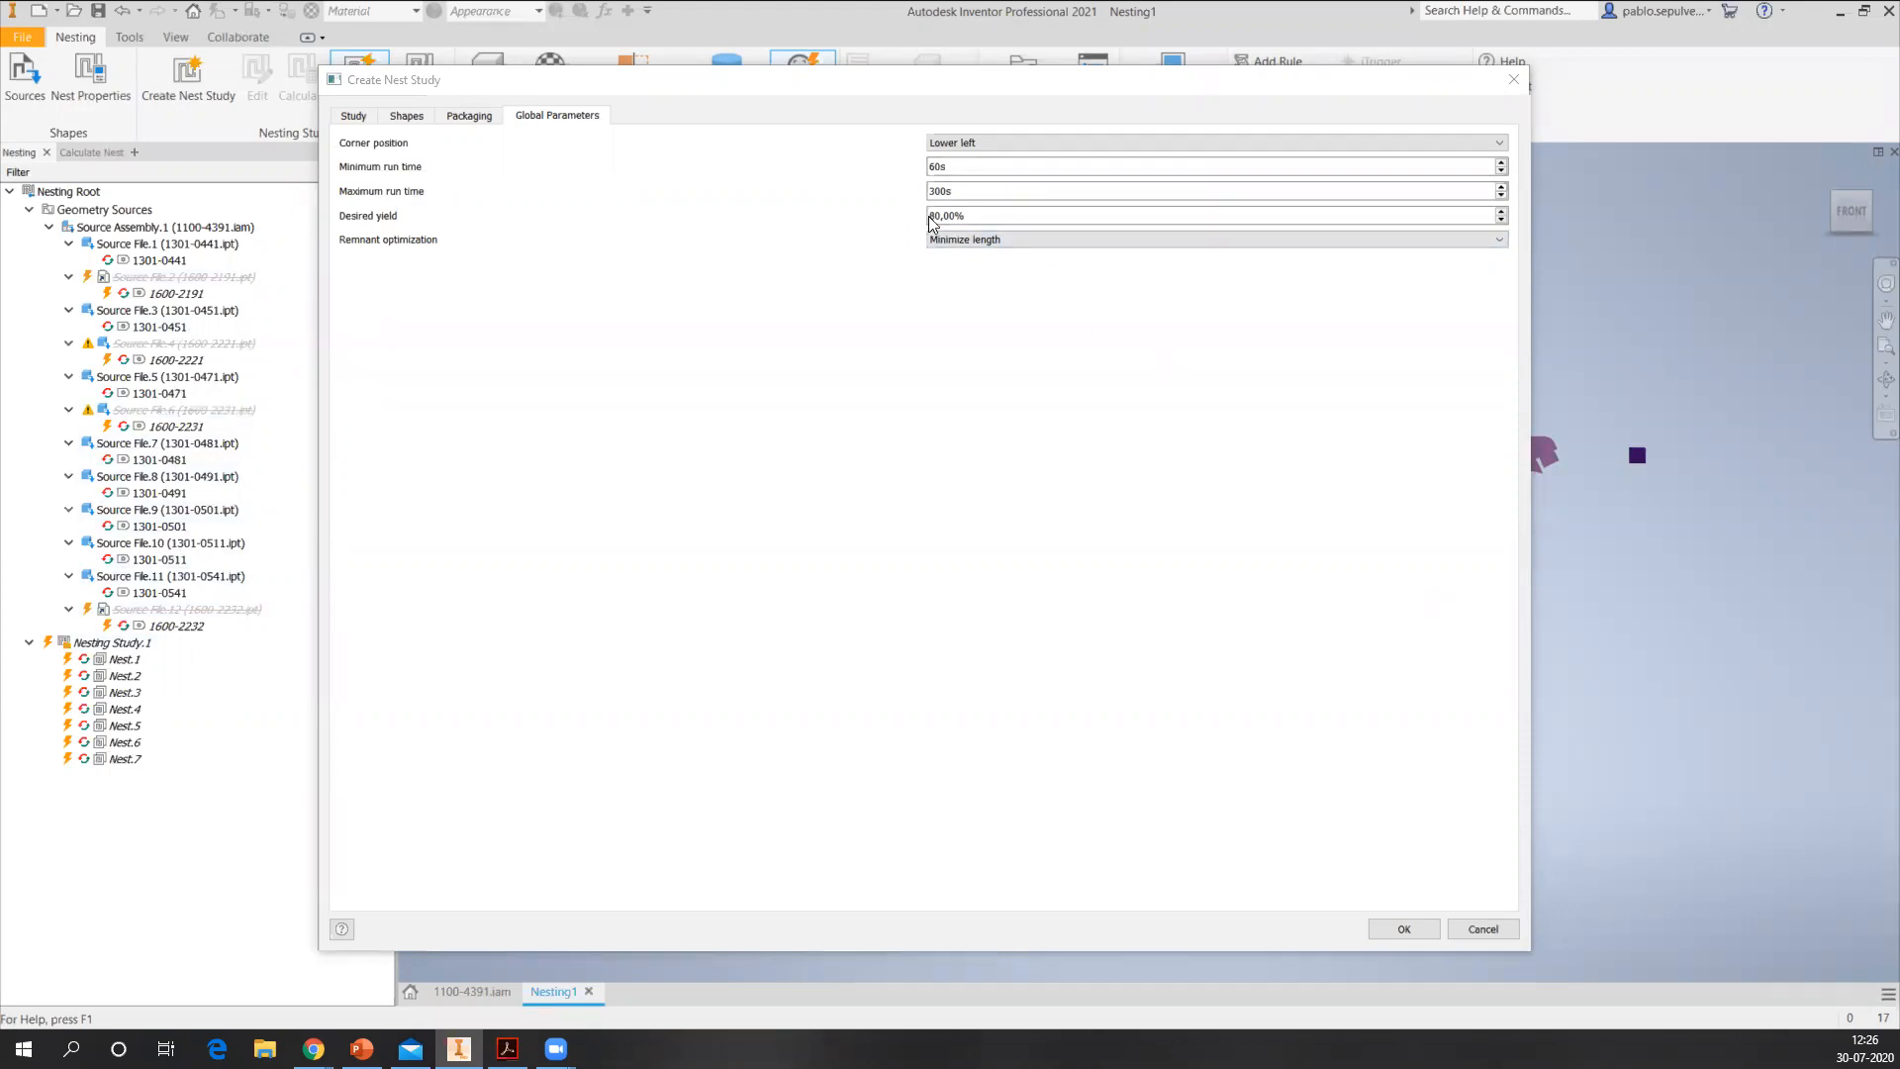
double_click(972, 190)
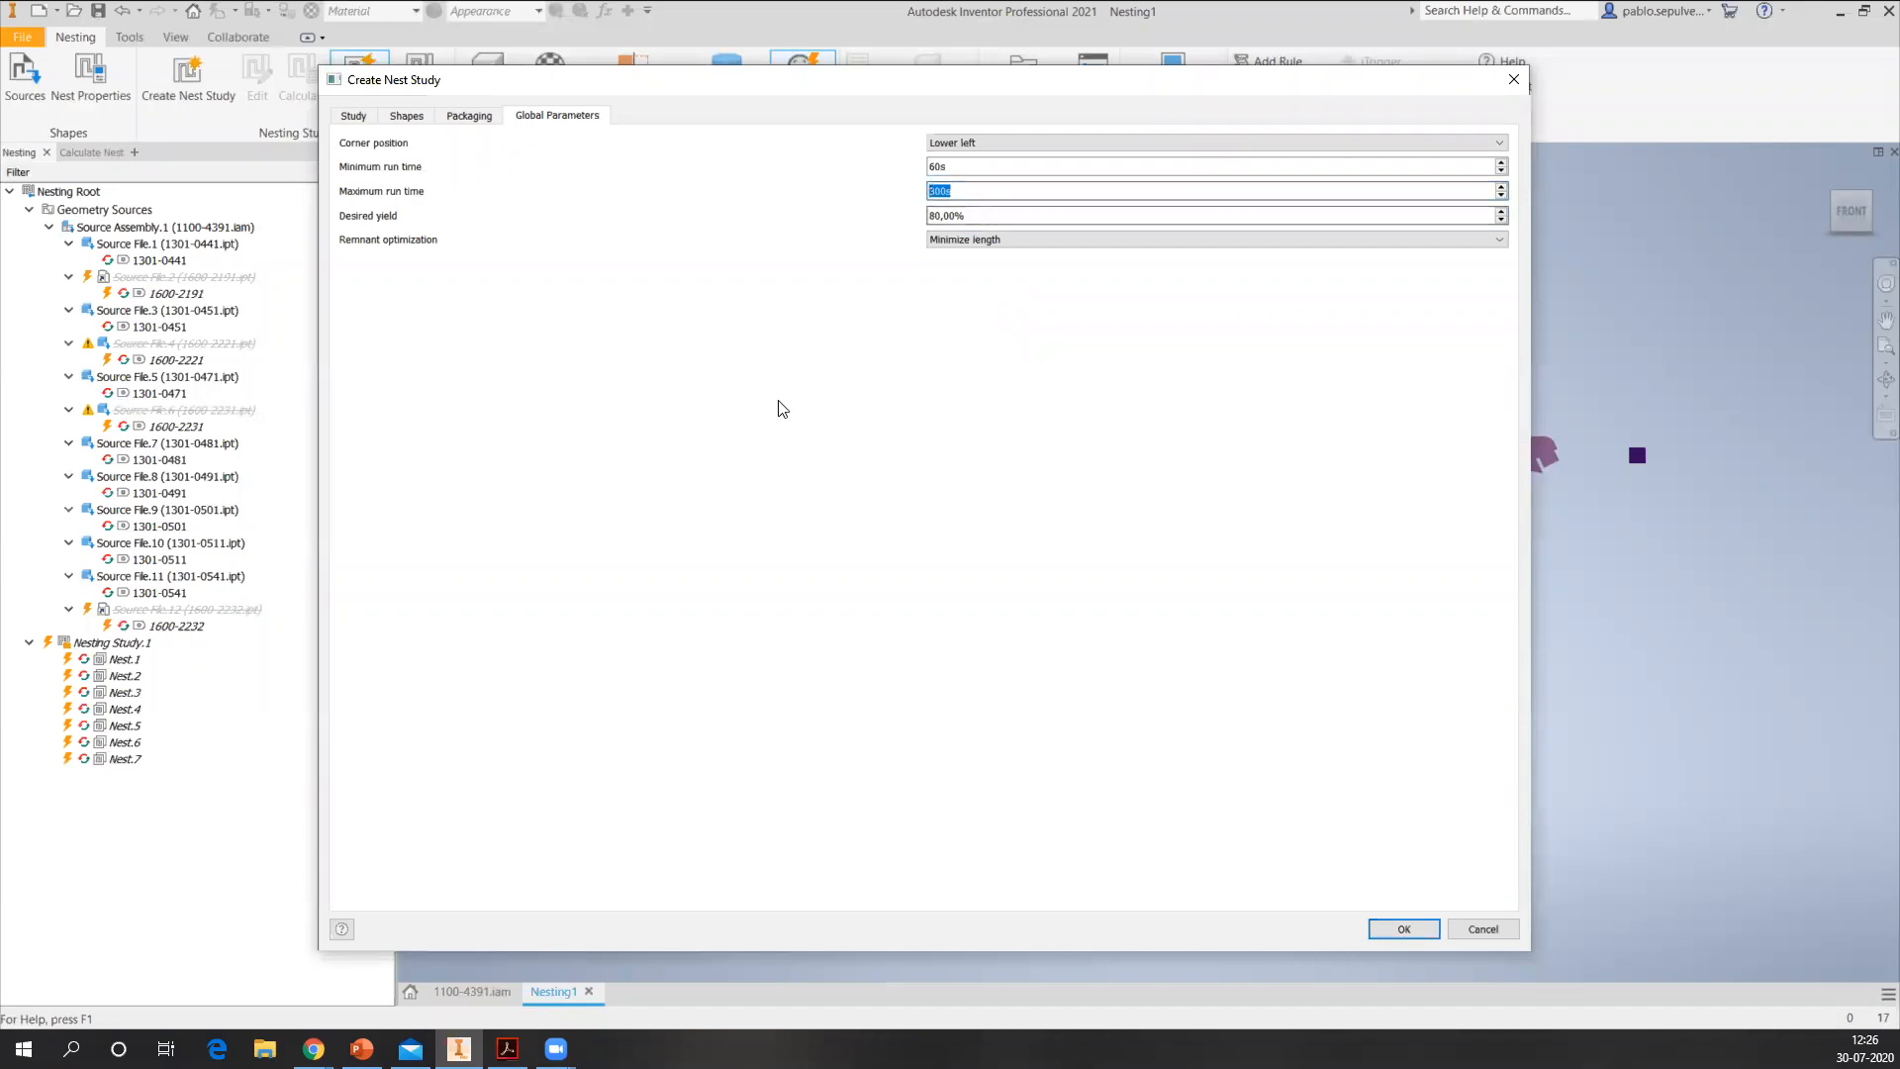
click(995, 243)
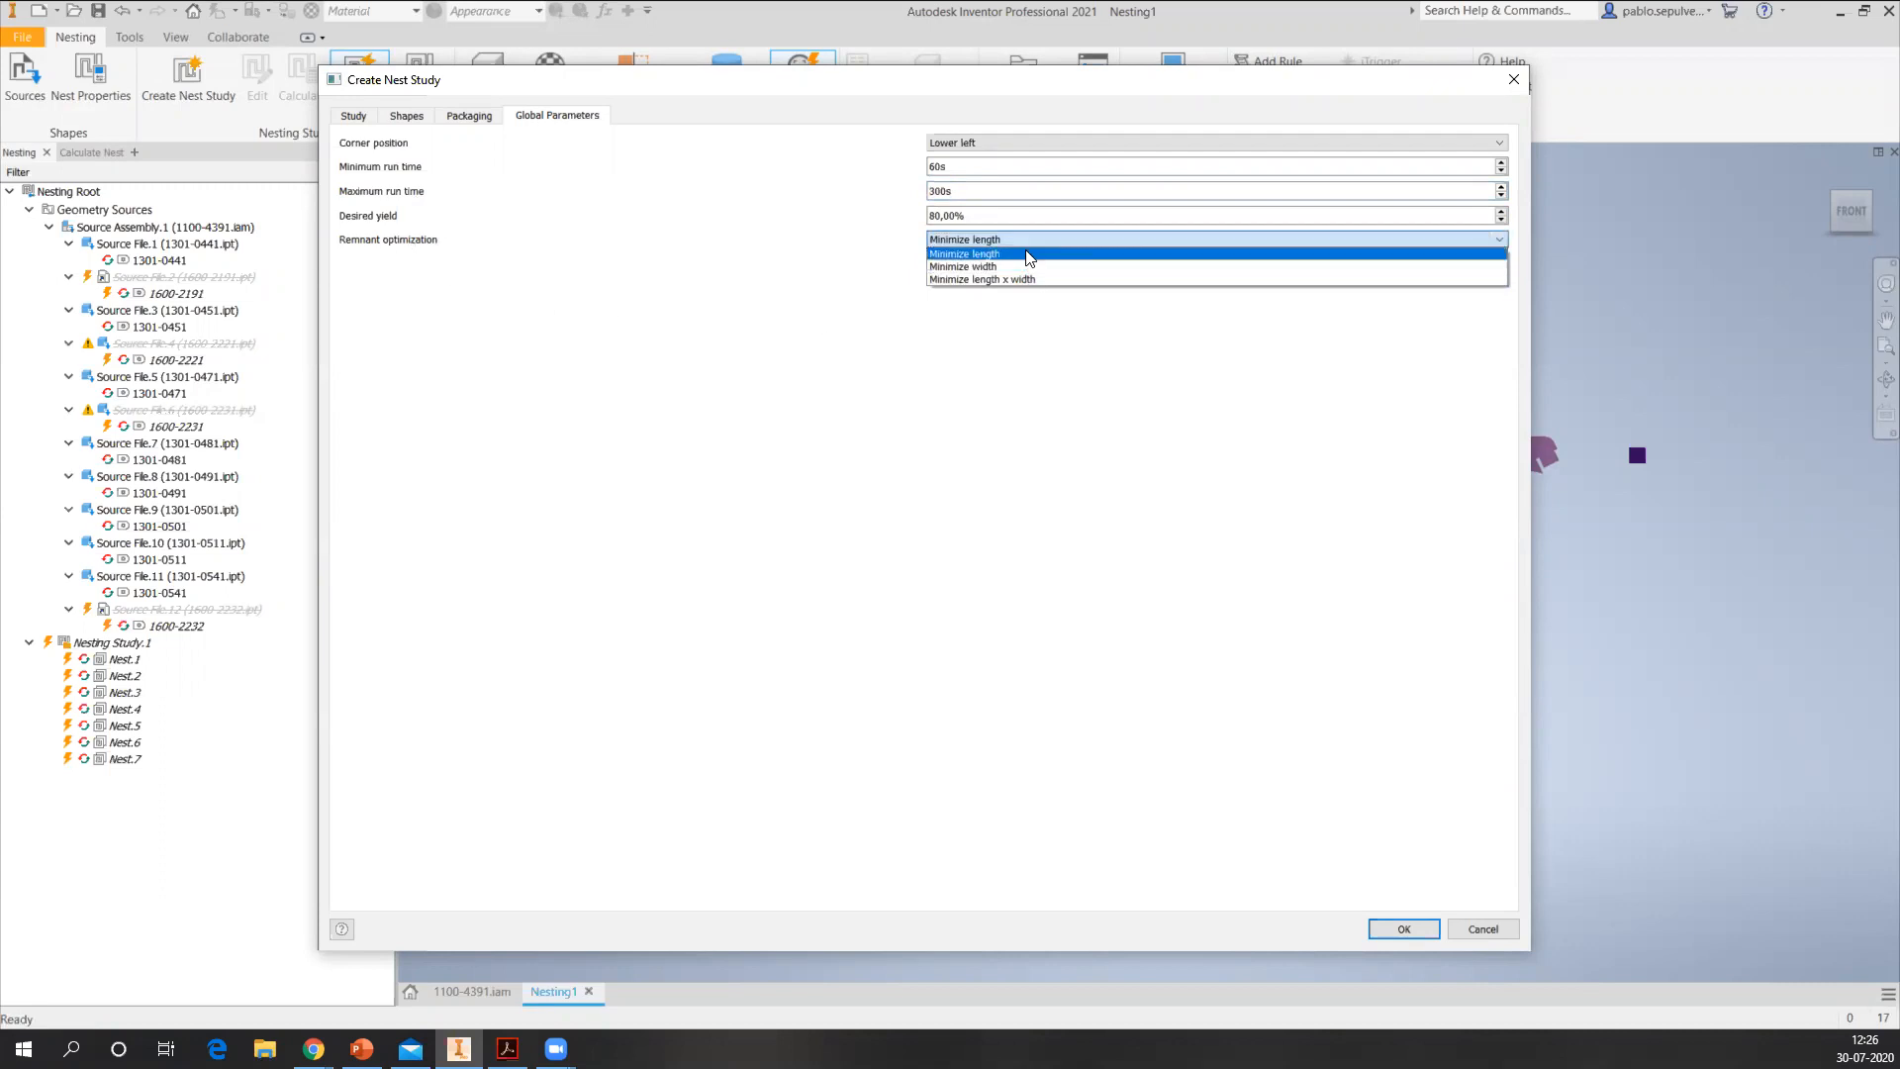
mouse_move(1023, 268)
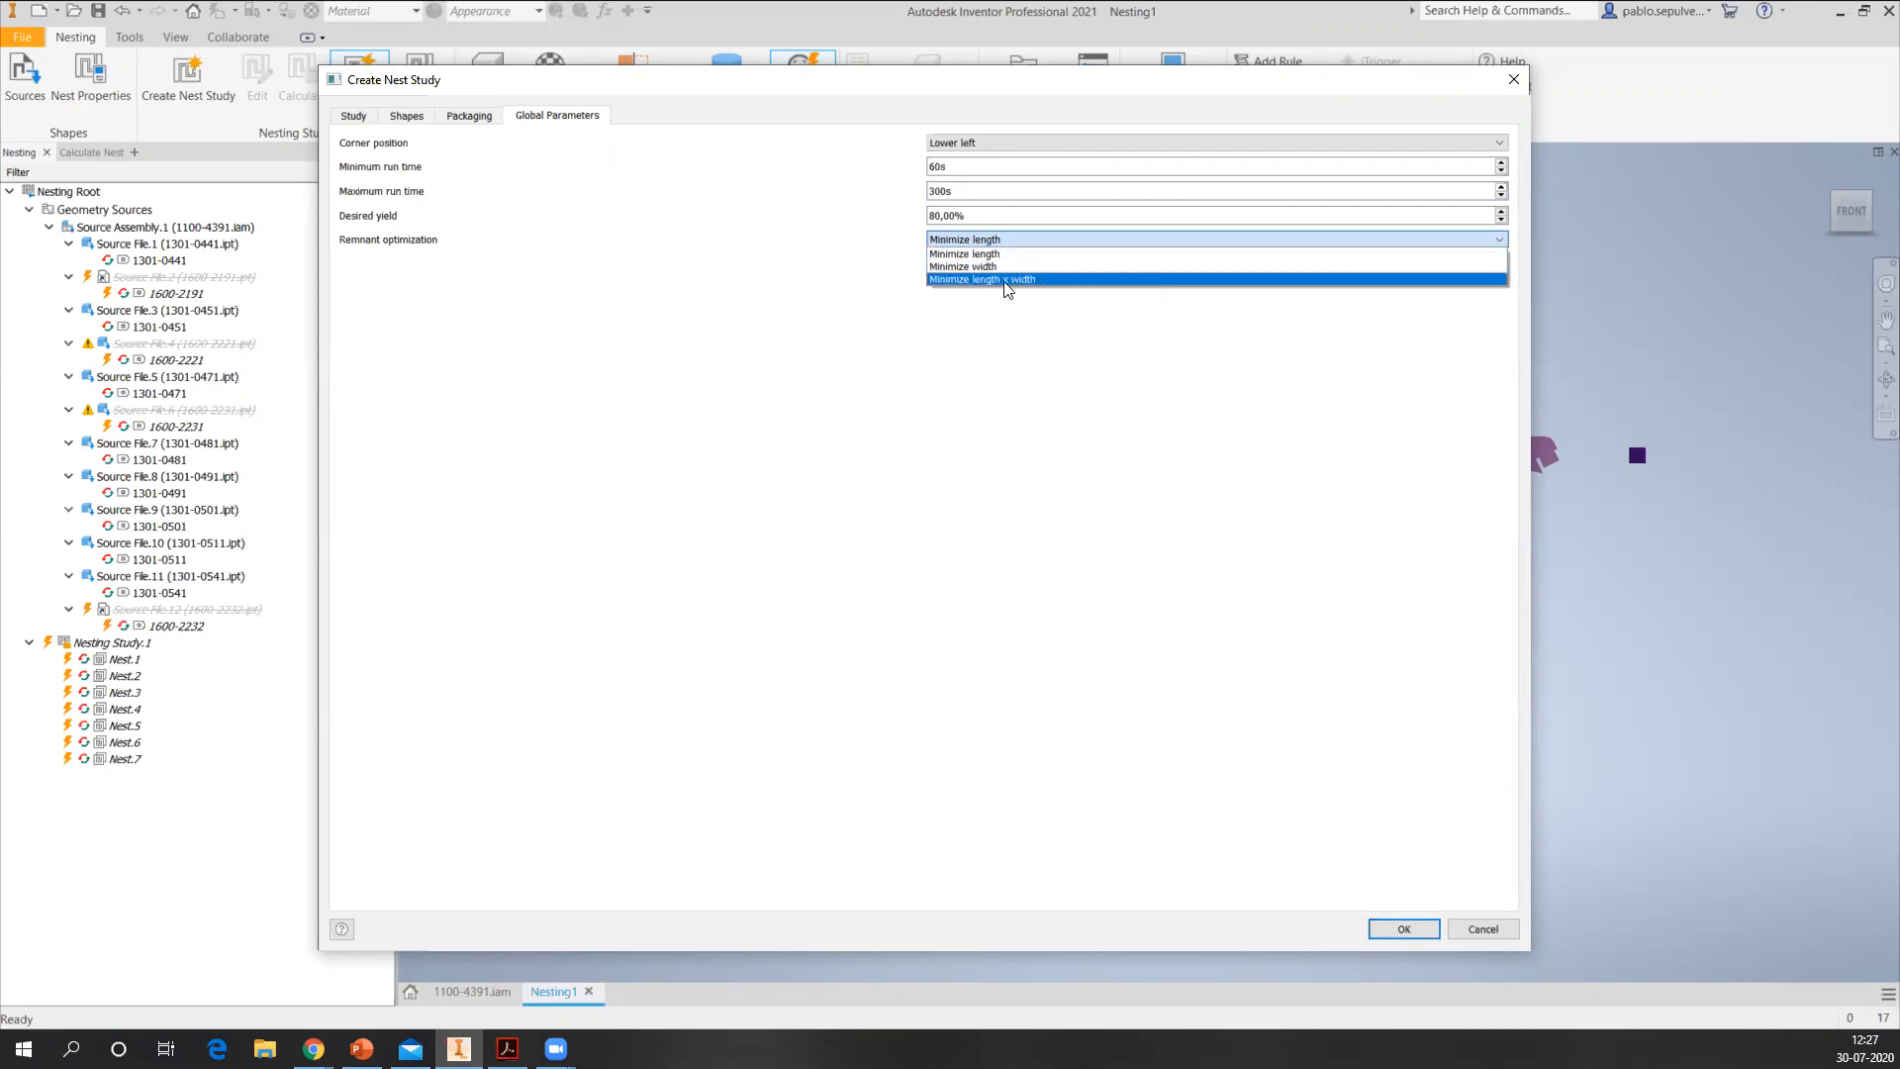
click(992, 411)
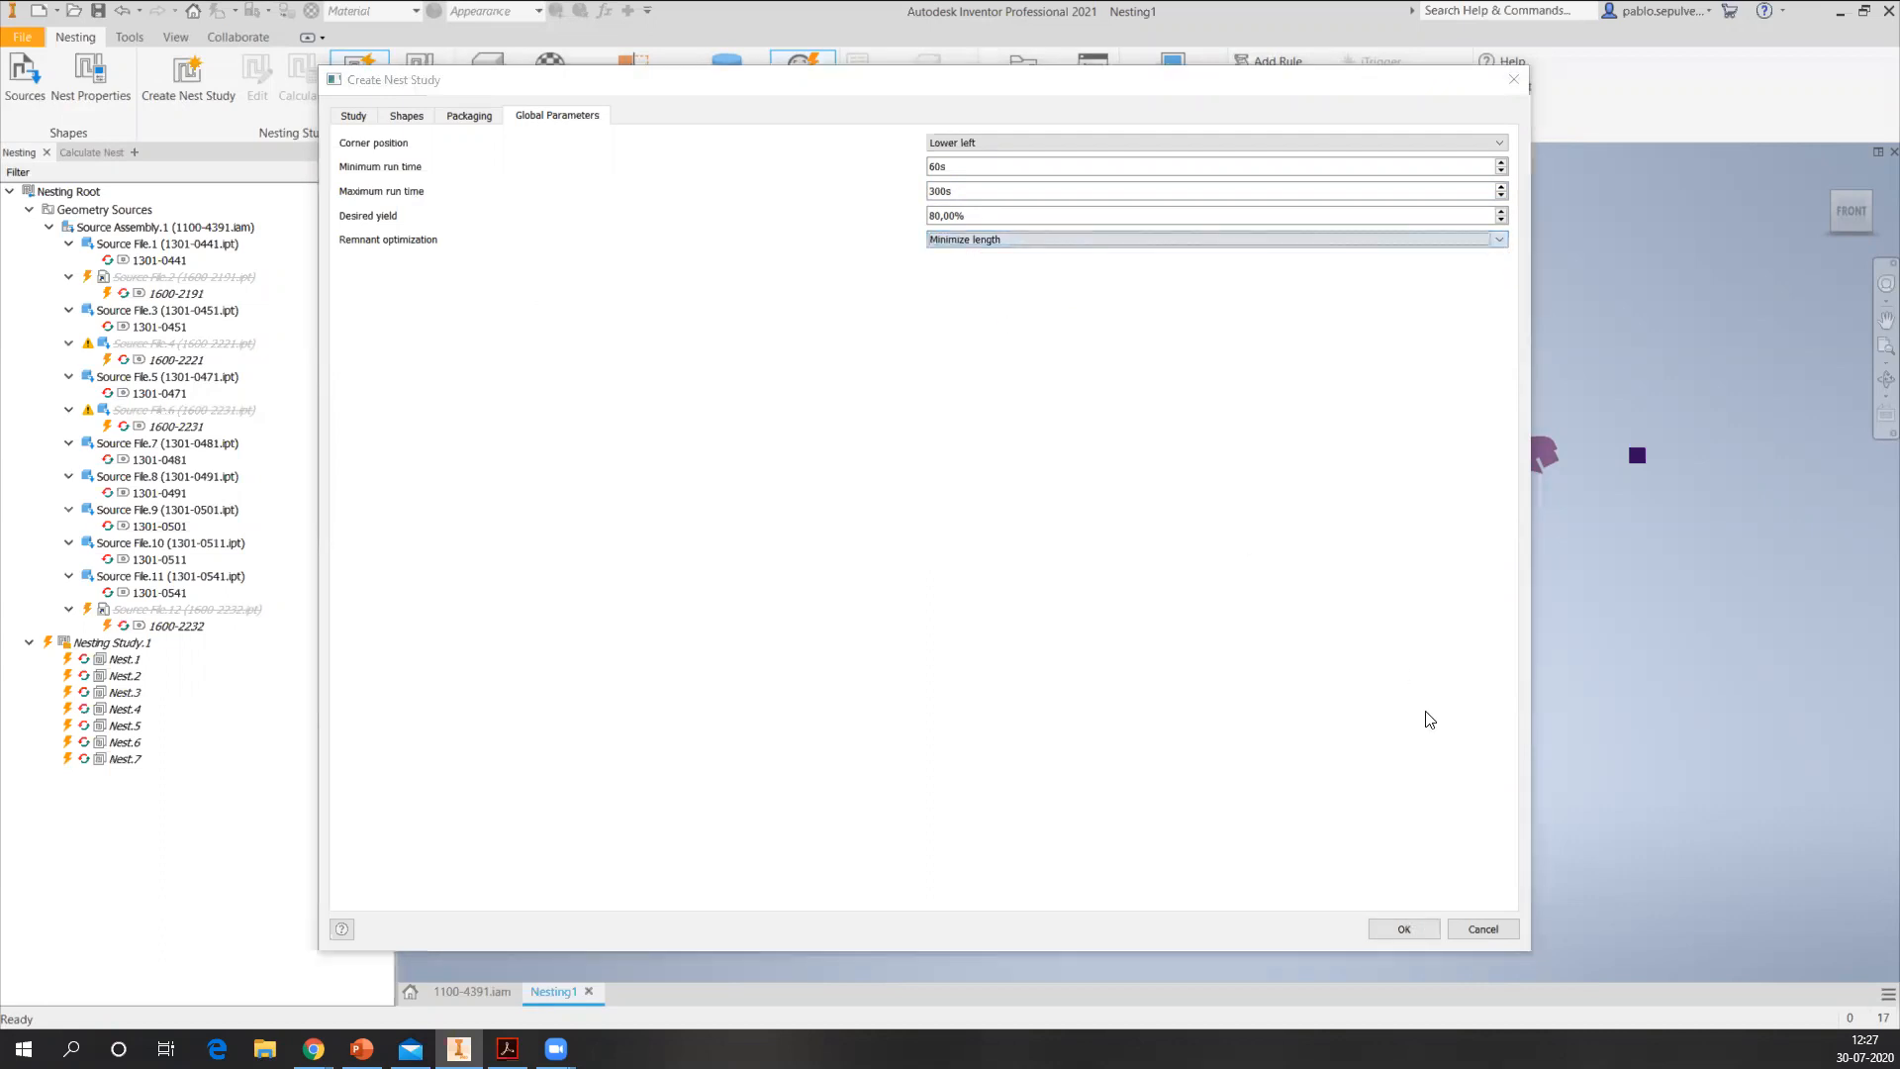
- Recheck the general study settings, create the Nesting WEBINAR study and dismiss the update report
click(355, 116)
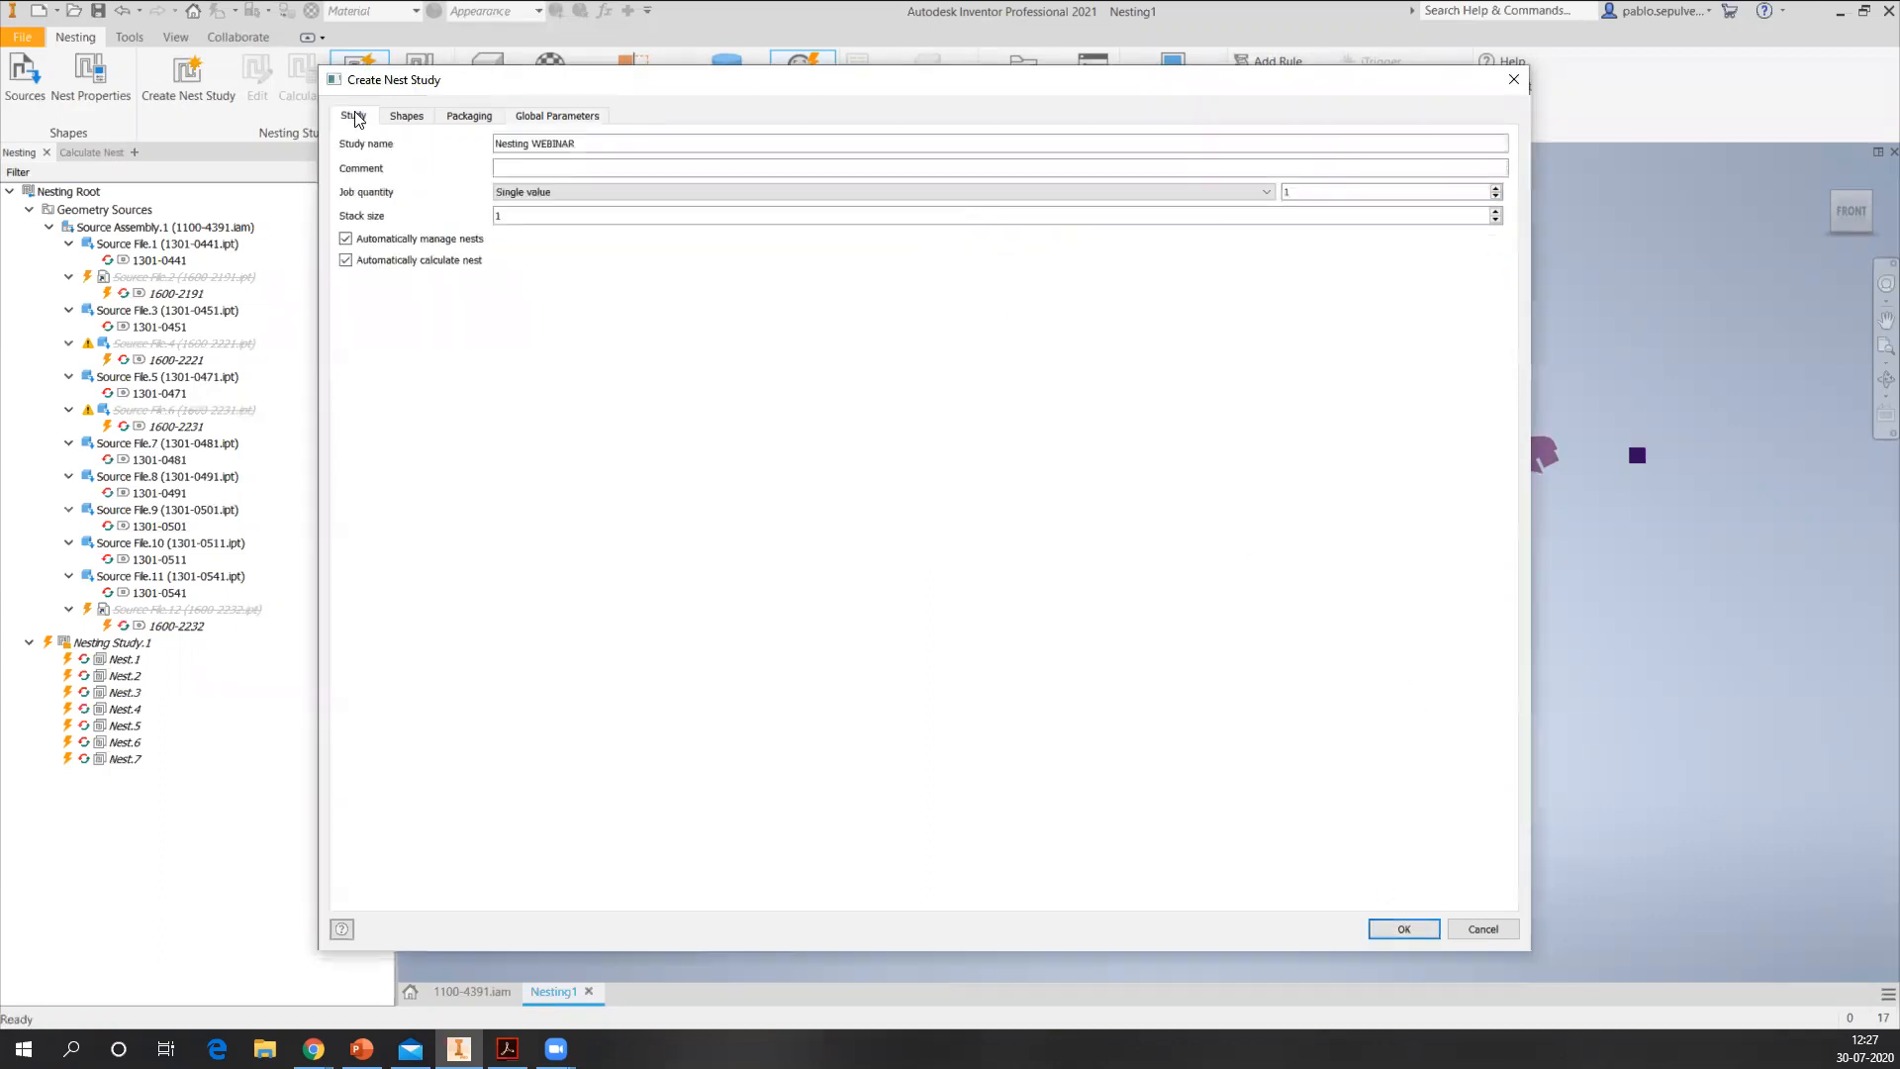
click(1428, 933)
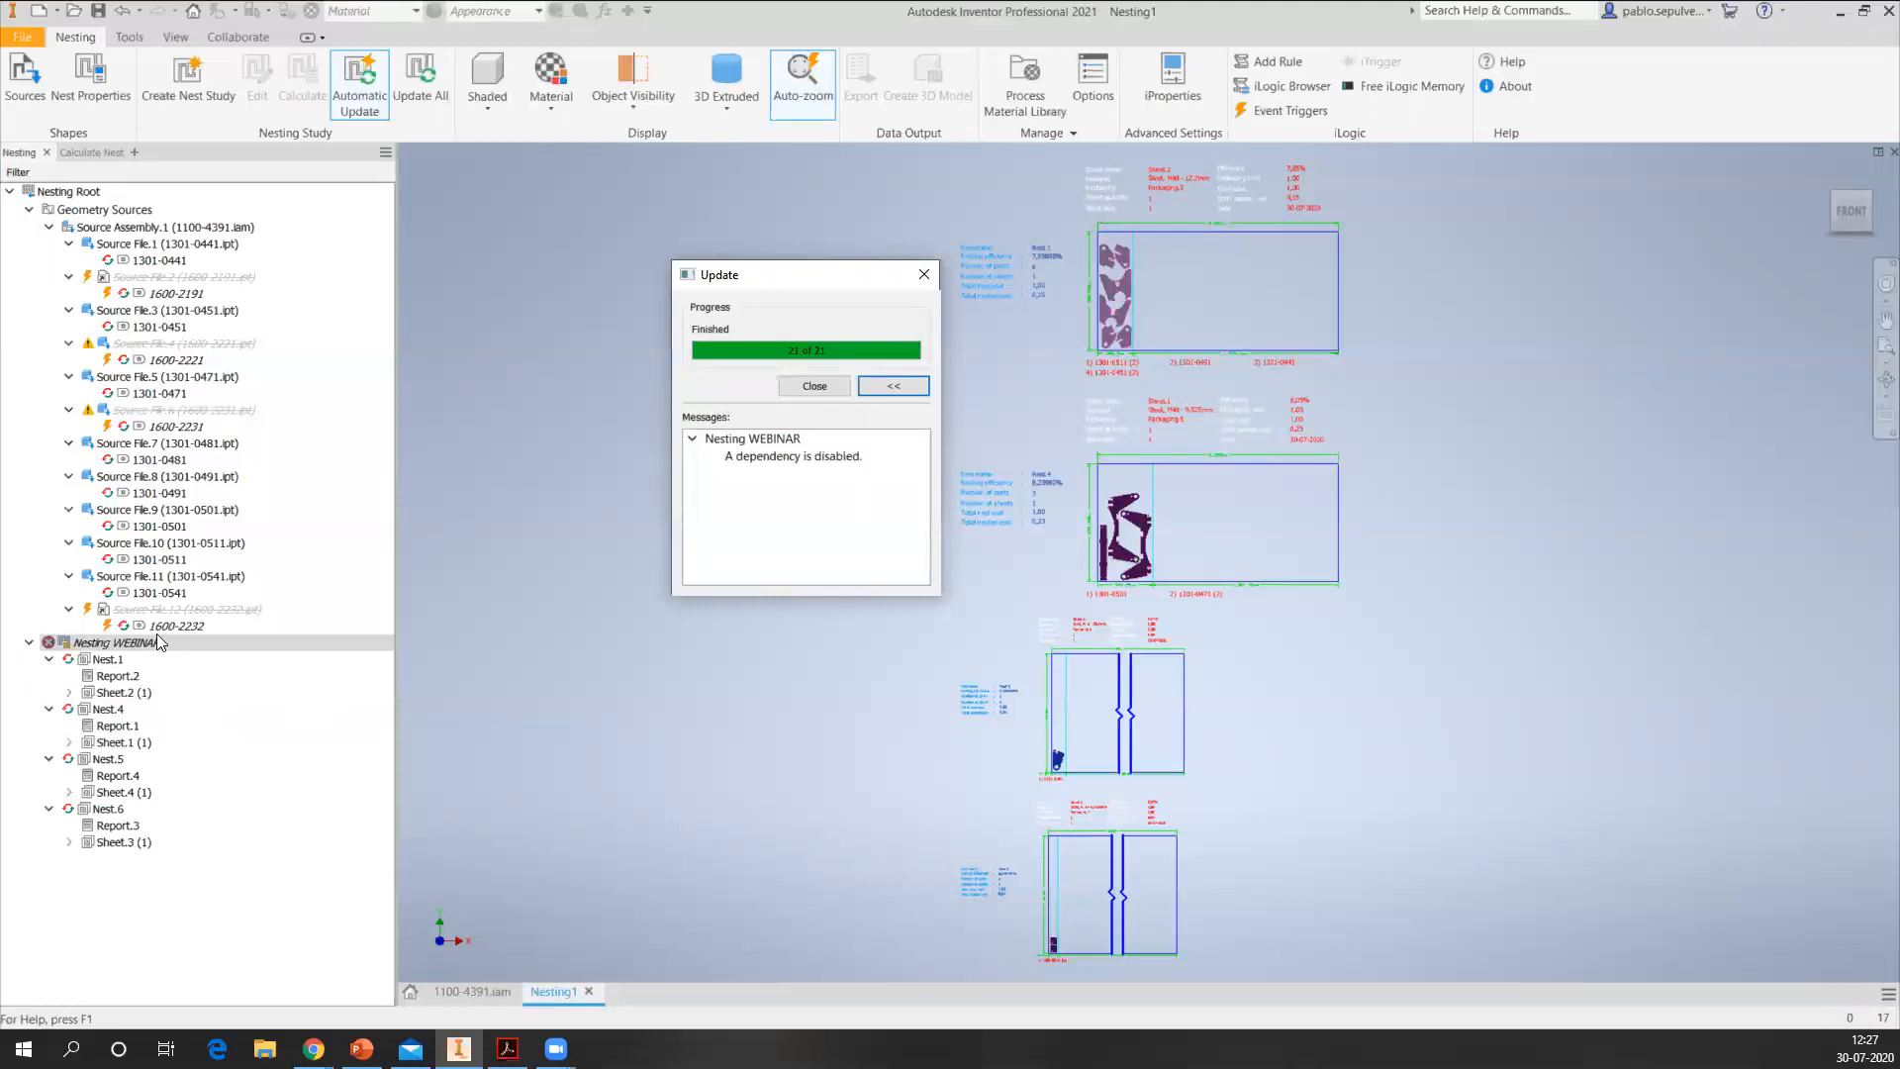
click(812, 387)
- Examine the calculated nest layouts, including Nest.1 with its report and Sheet.2
middle_drag(1396, 504, 1294, 727)
middle_drag(1159, 813, 1120, 604)
scroll(1099, 578, up, 3)
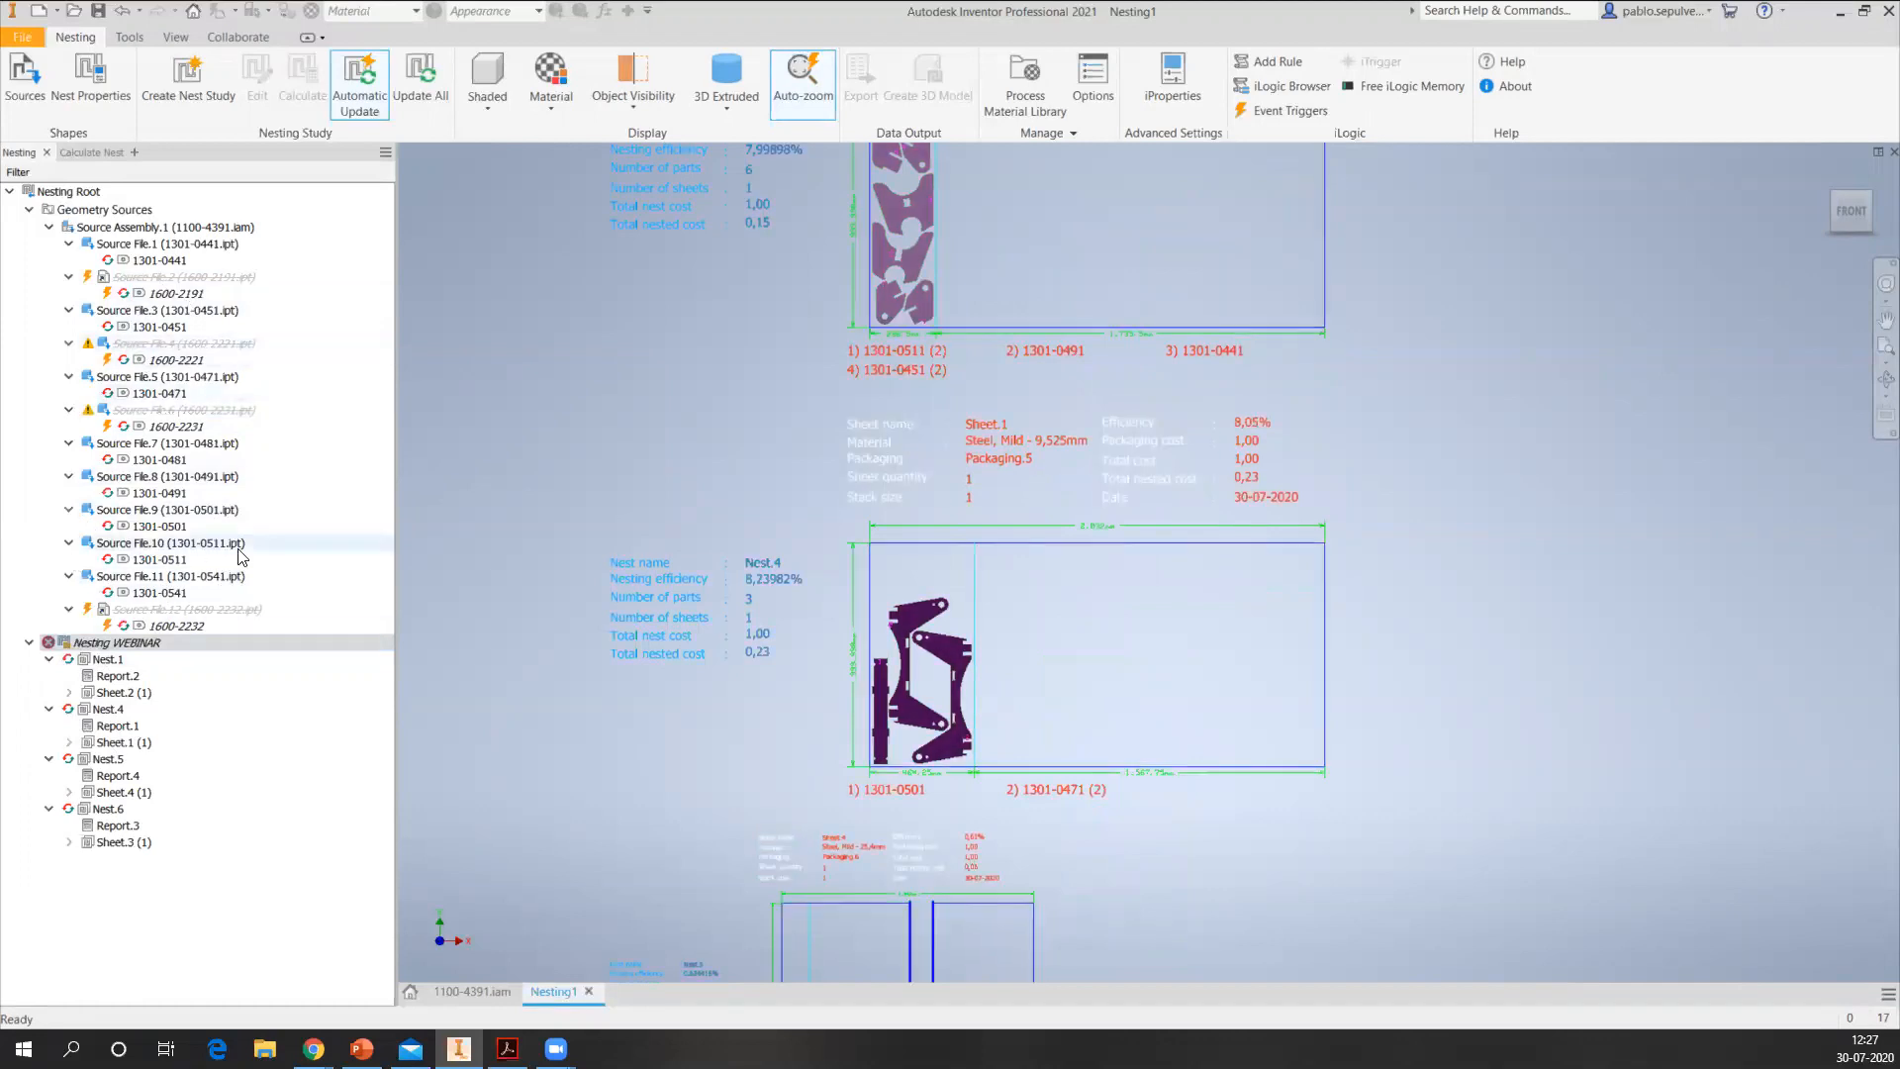
click(134, 676)
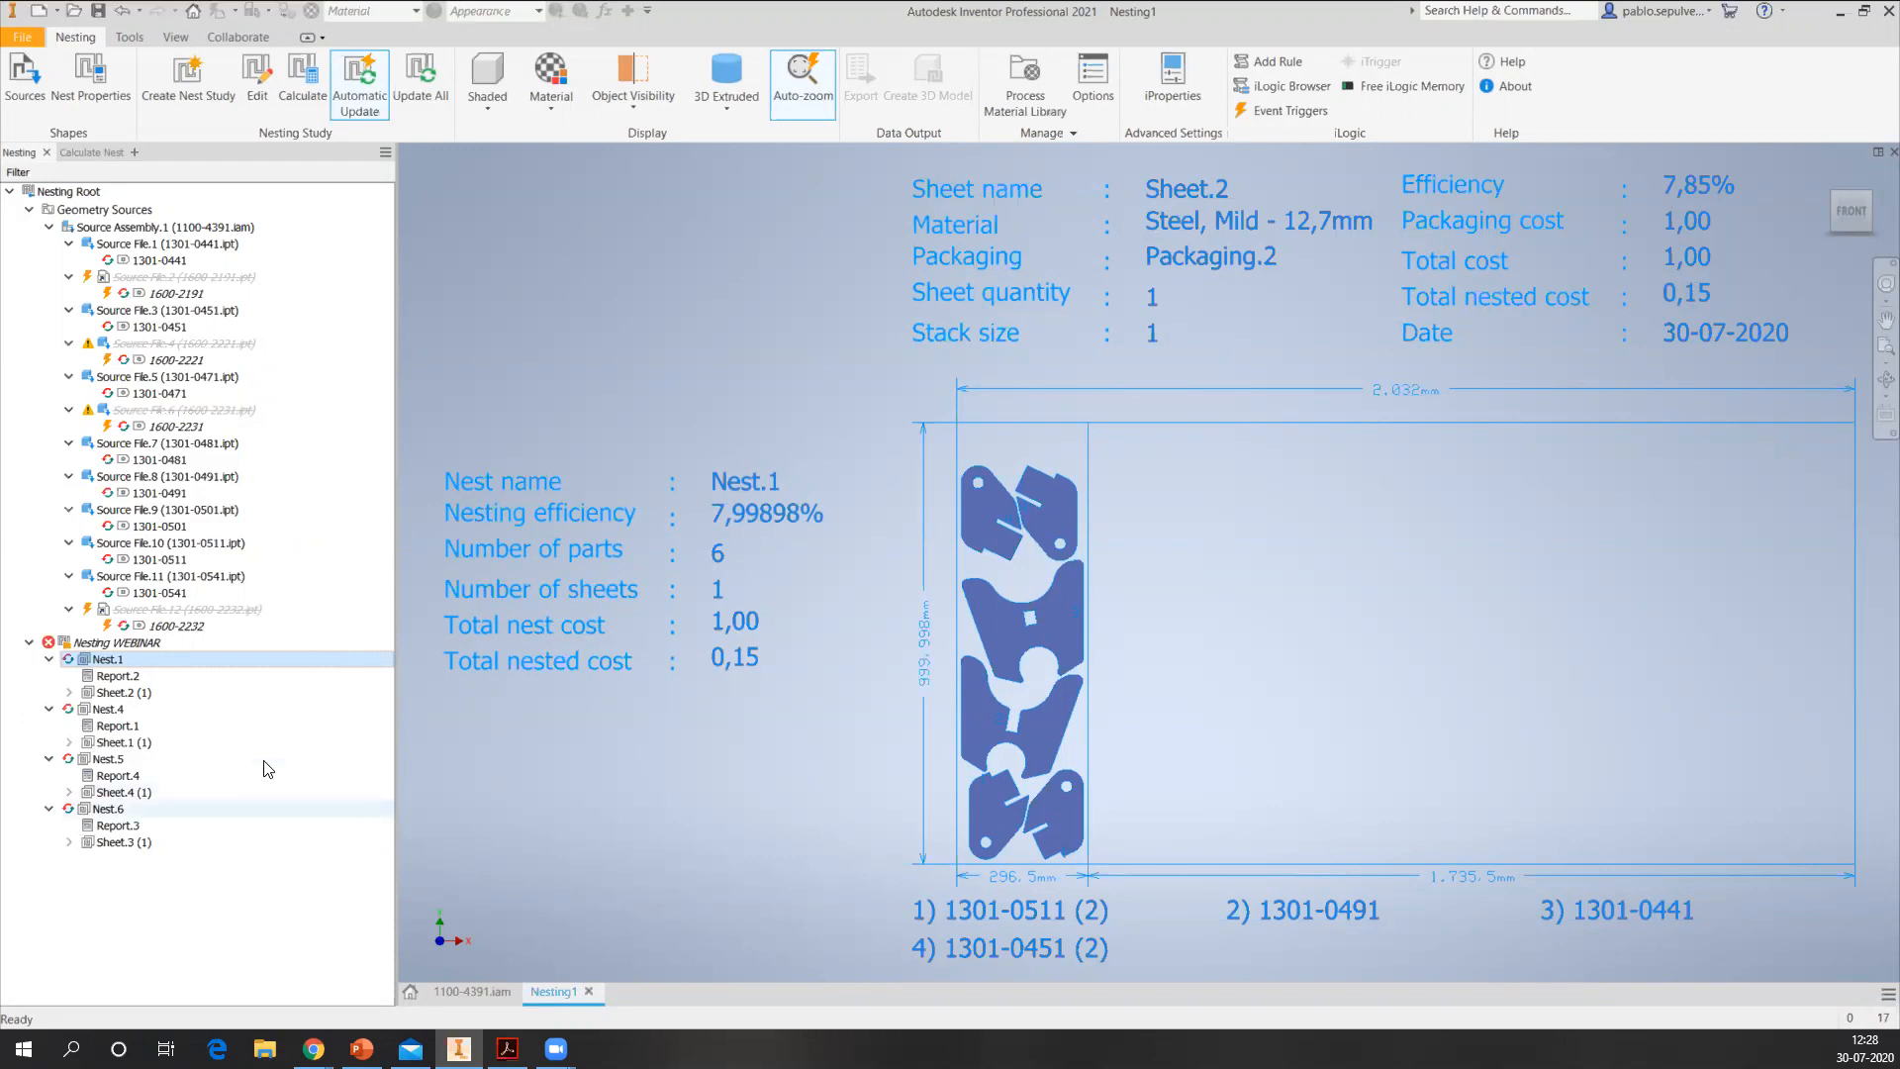
click(118, 678)
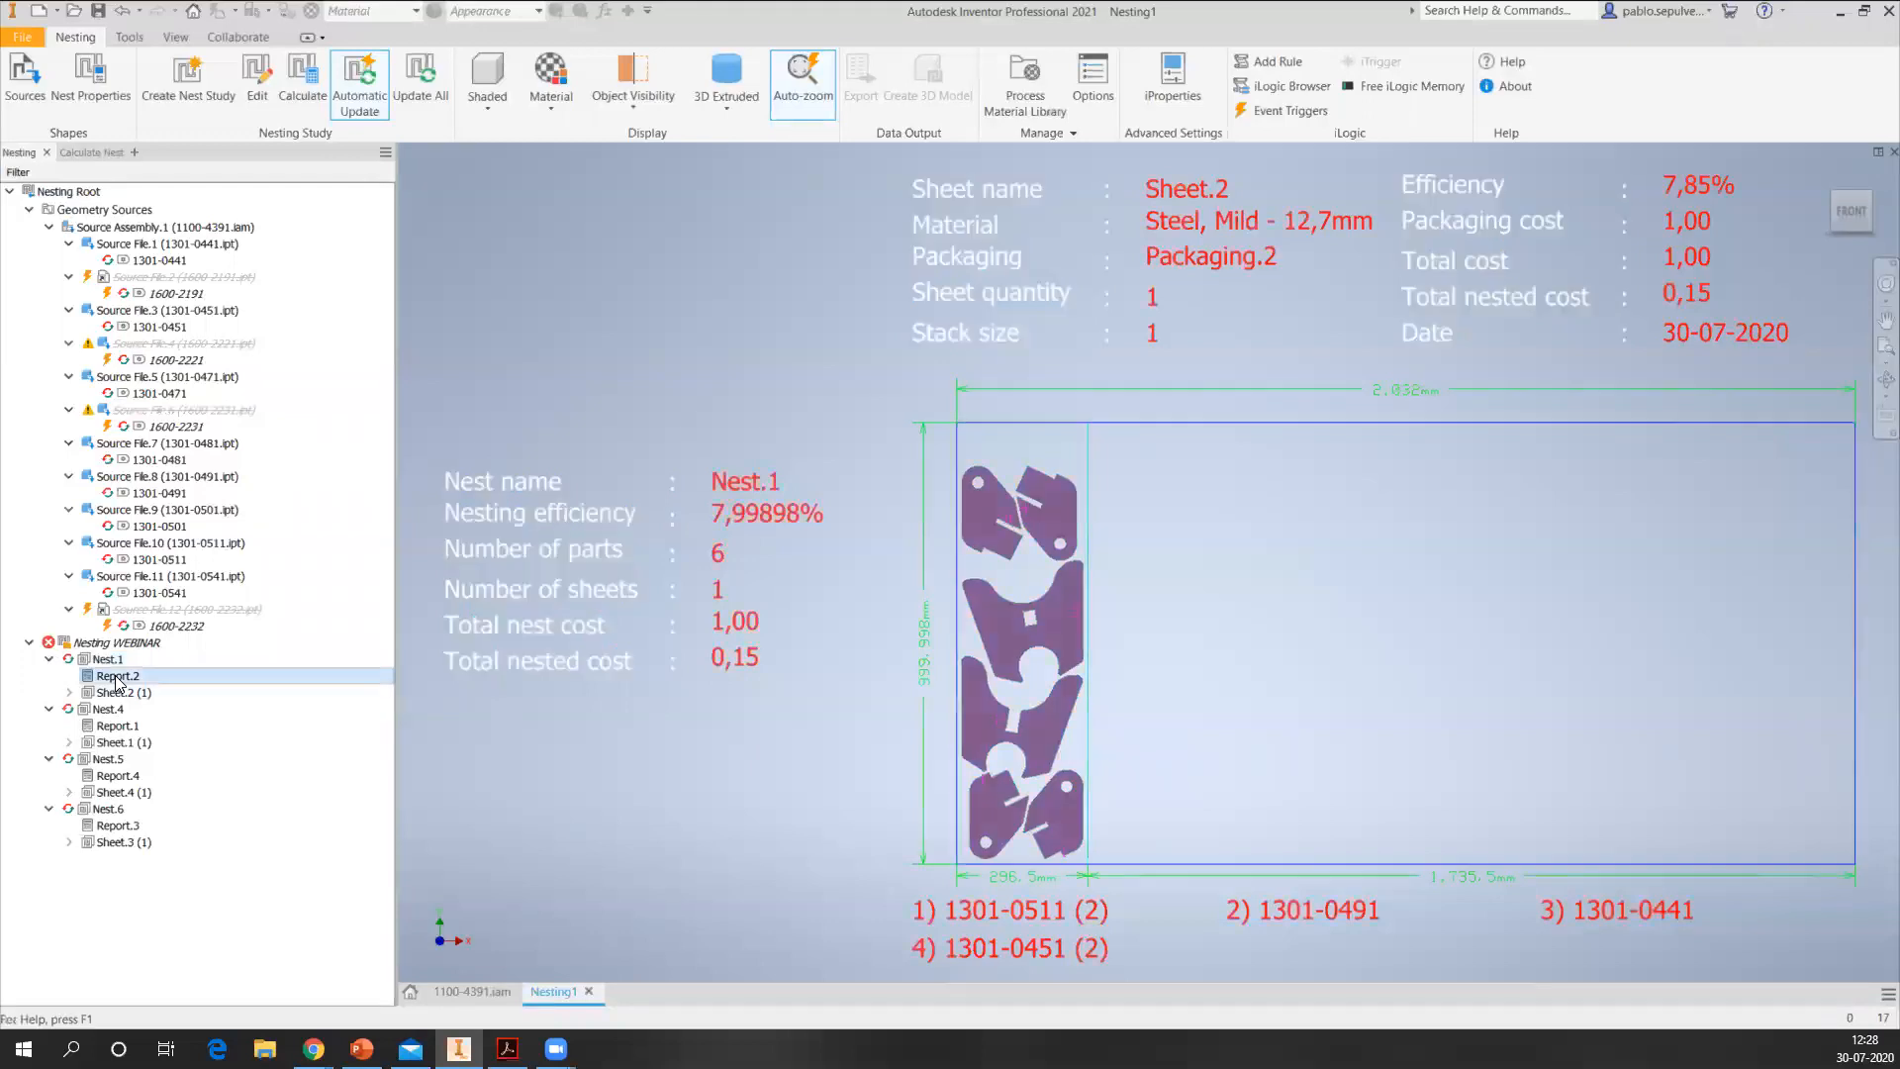
right_click(122, 681)
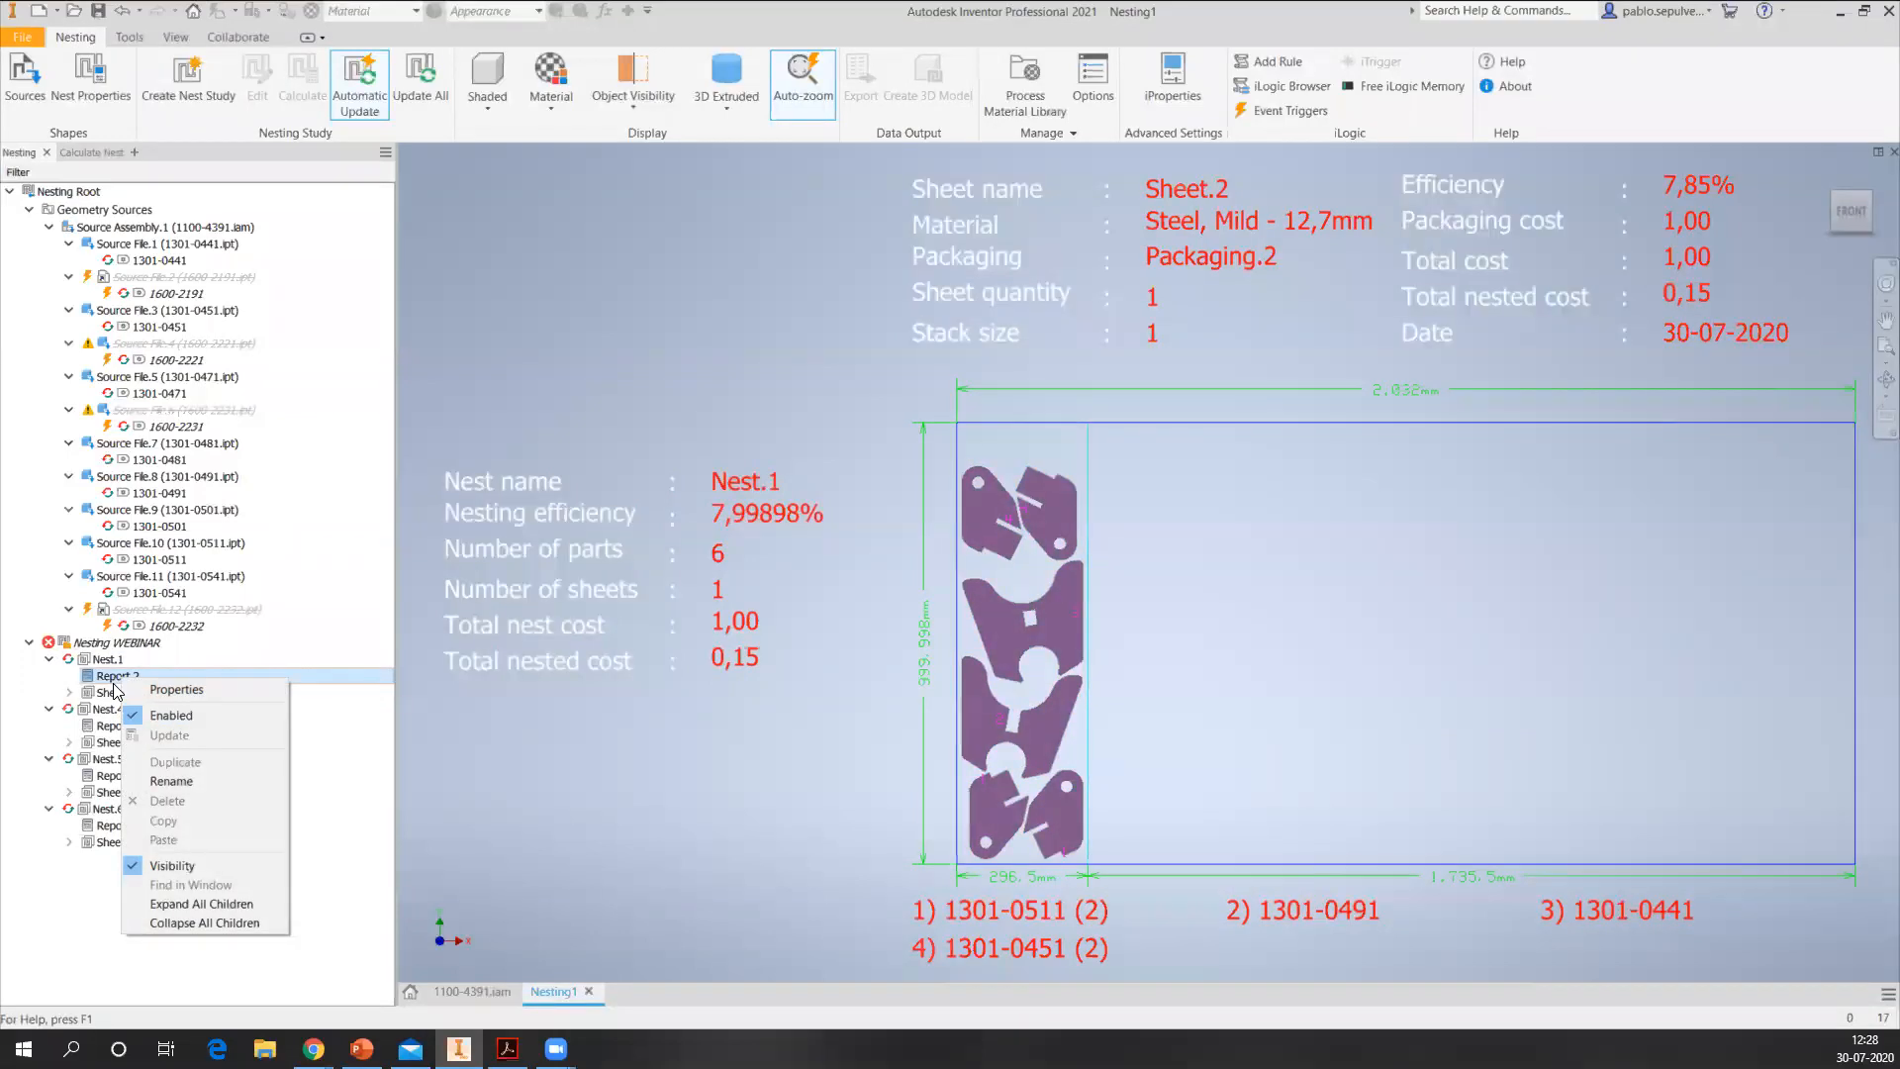
click(159, 689)
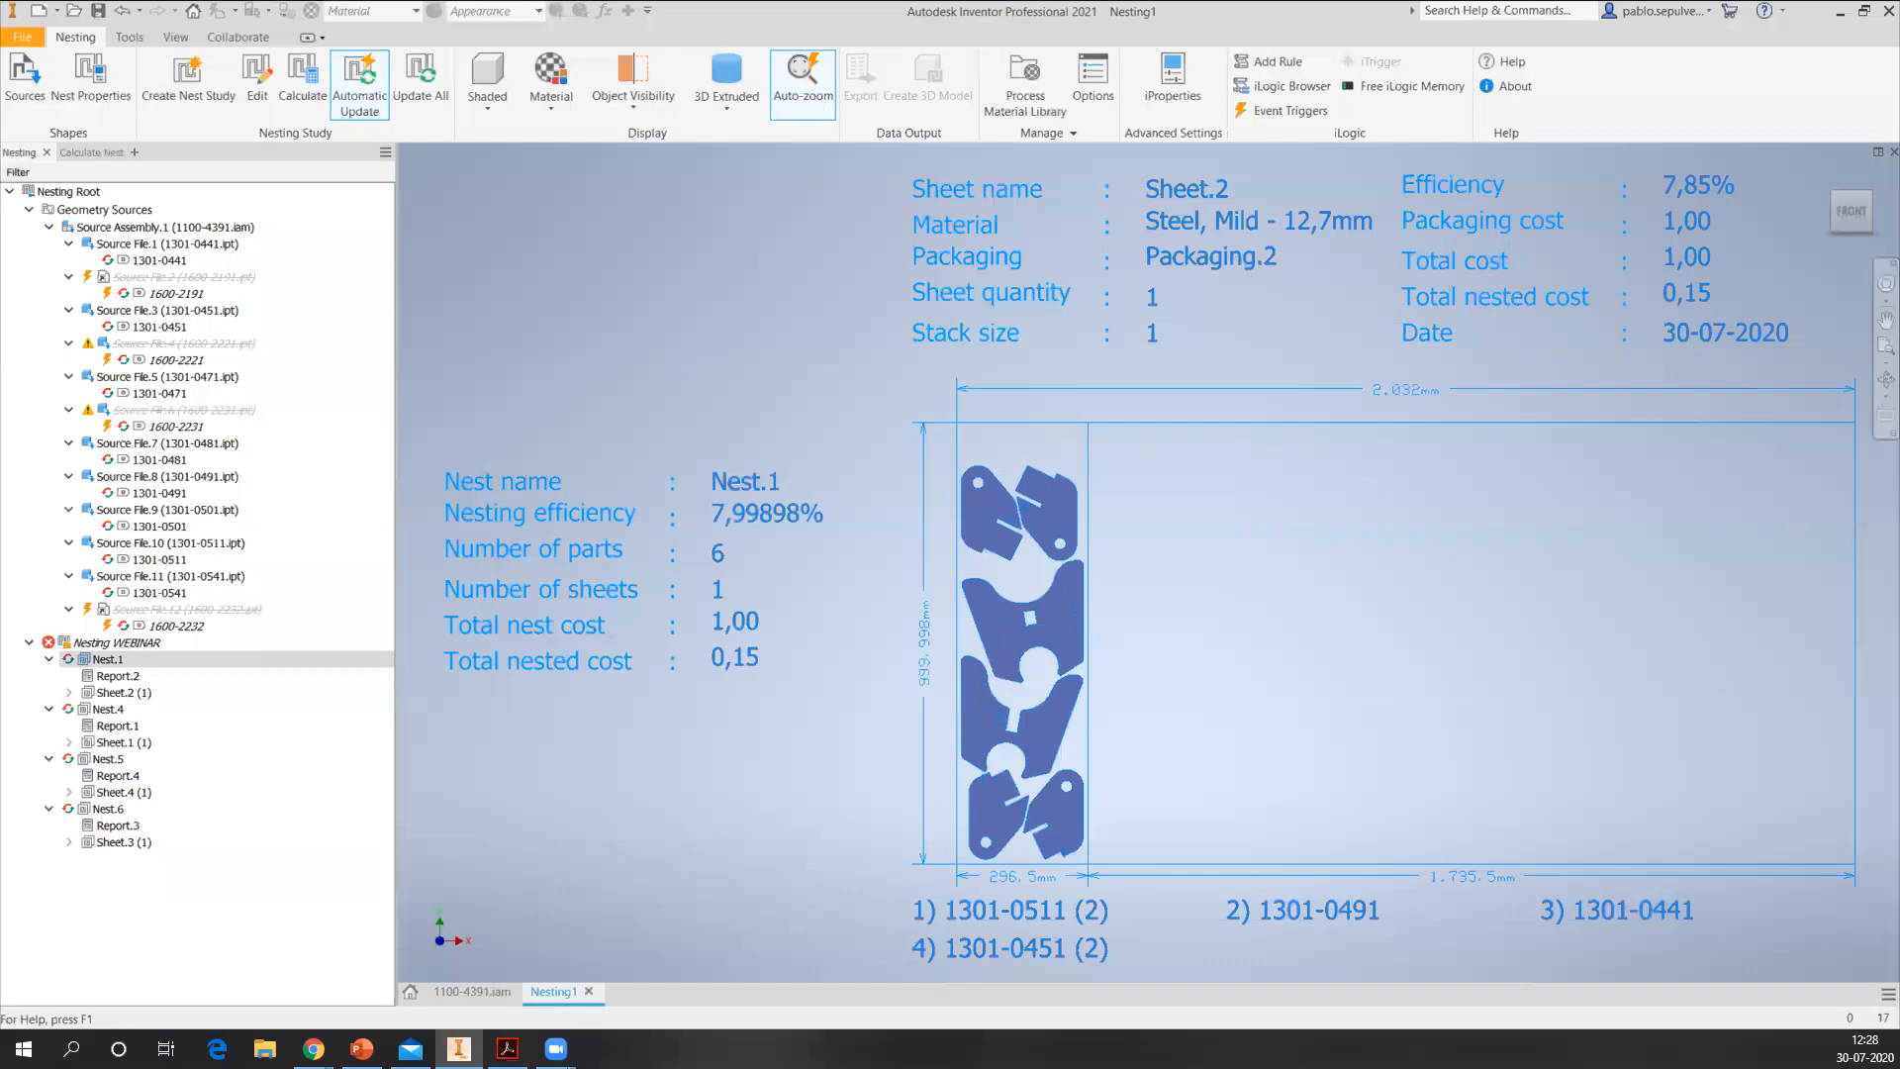
click(118, 676)
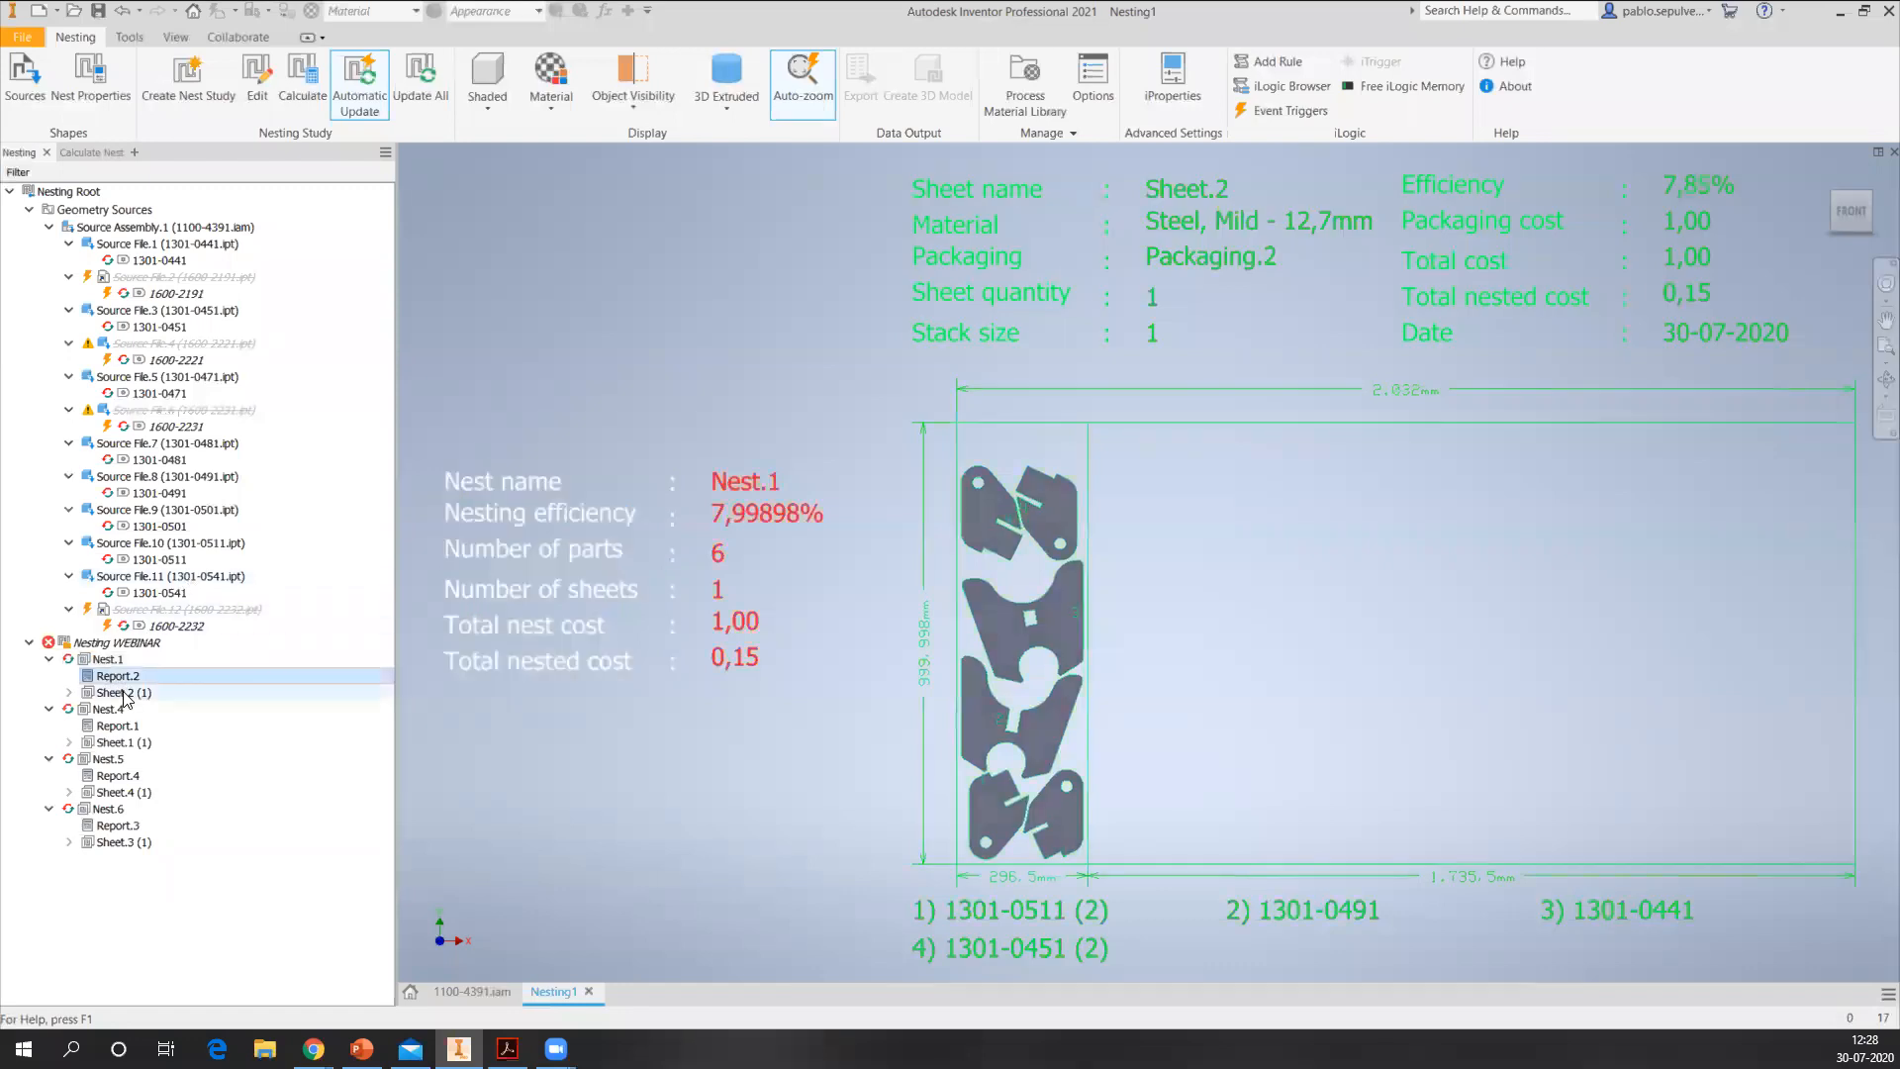
click(118, 694)
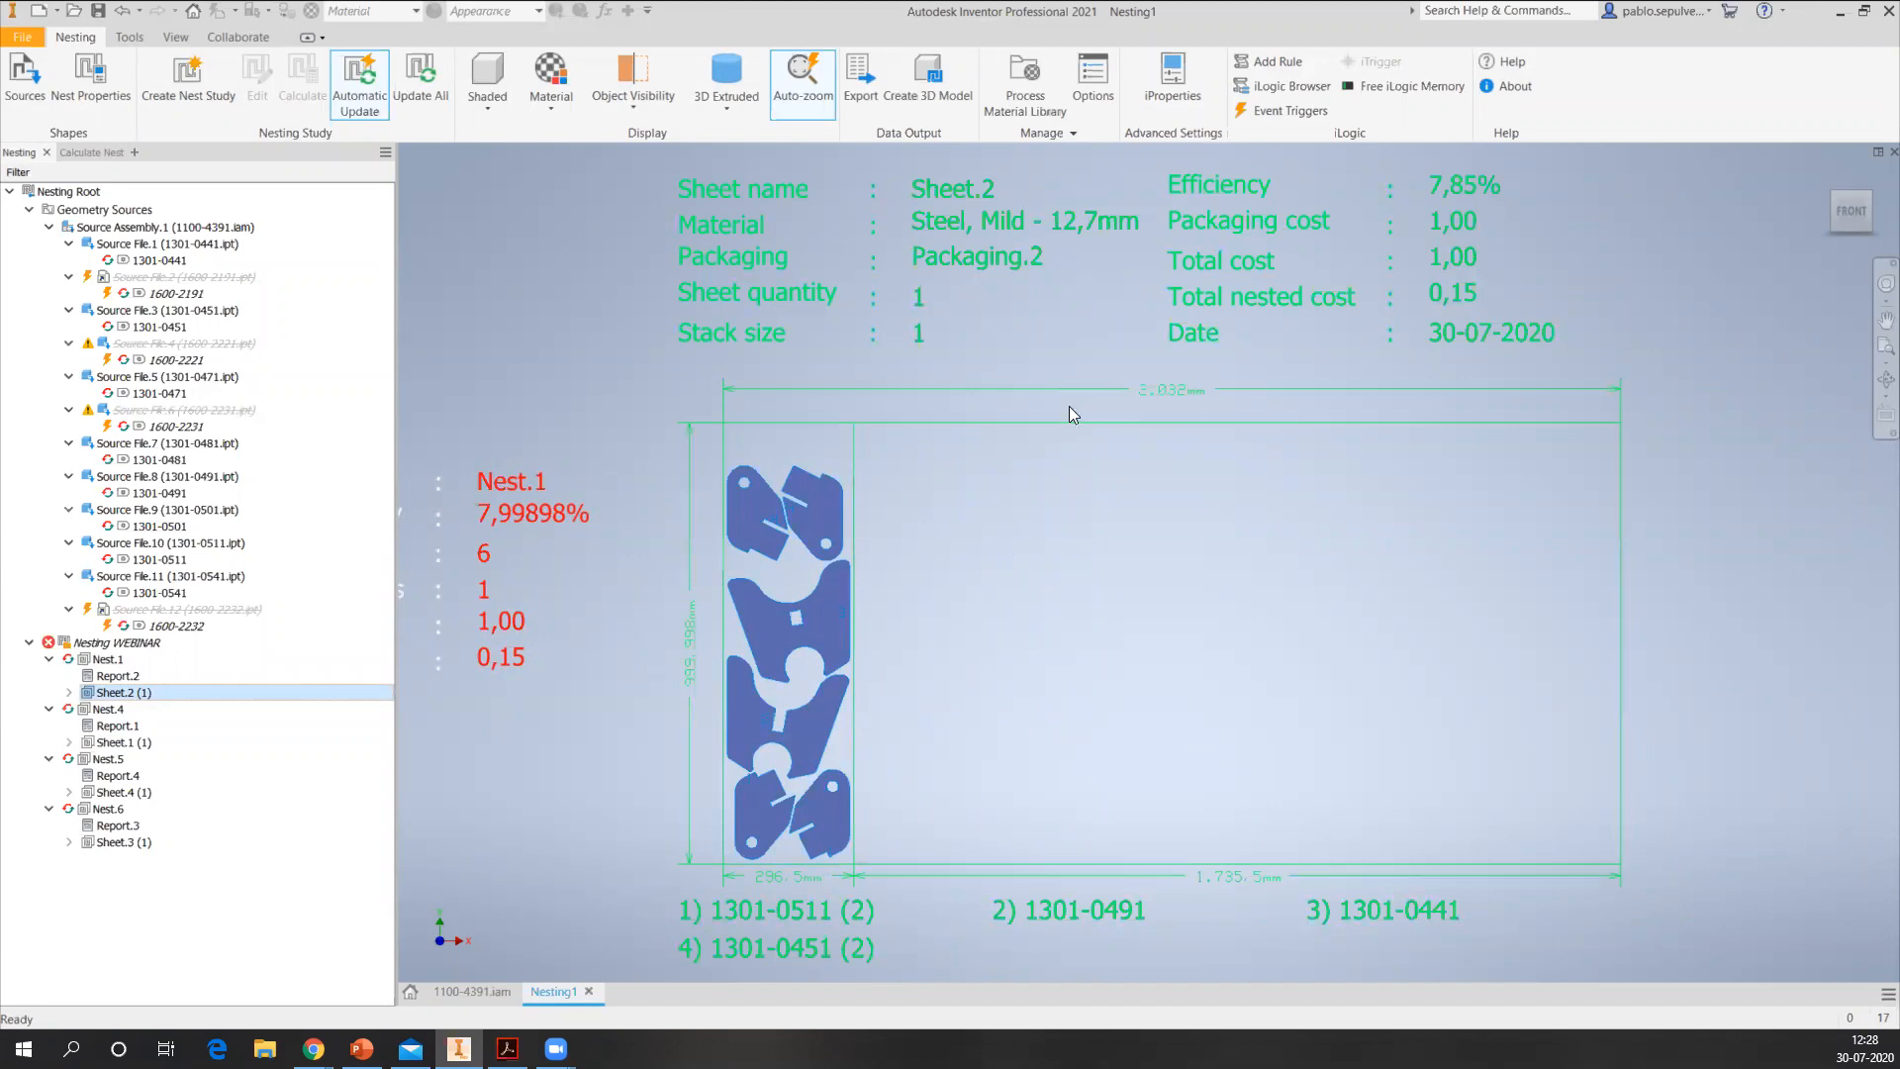
- Open the process material library and inspect the dimensions of Packaging.1 and Packaging.2
click(1039, 89)
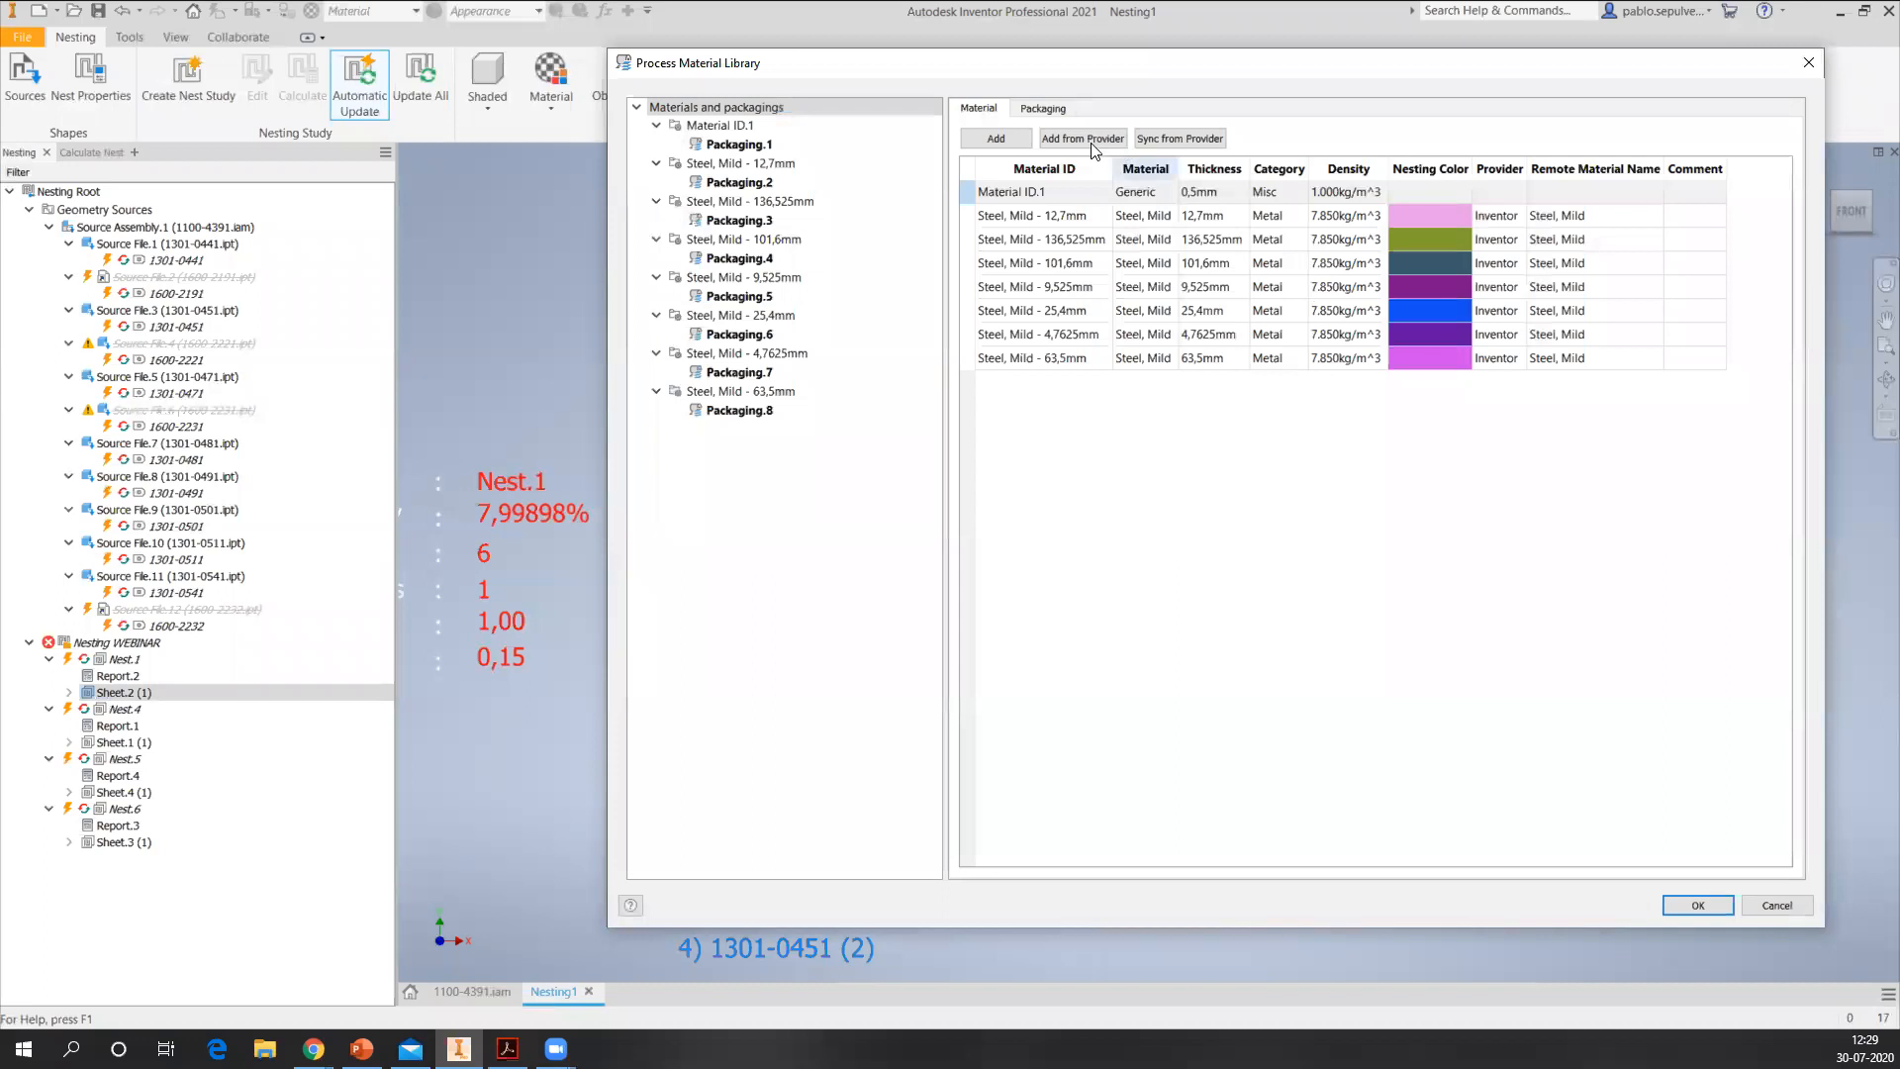
click(757, 184)
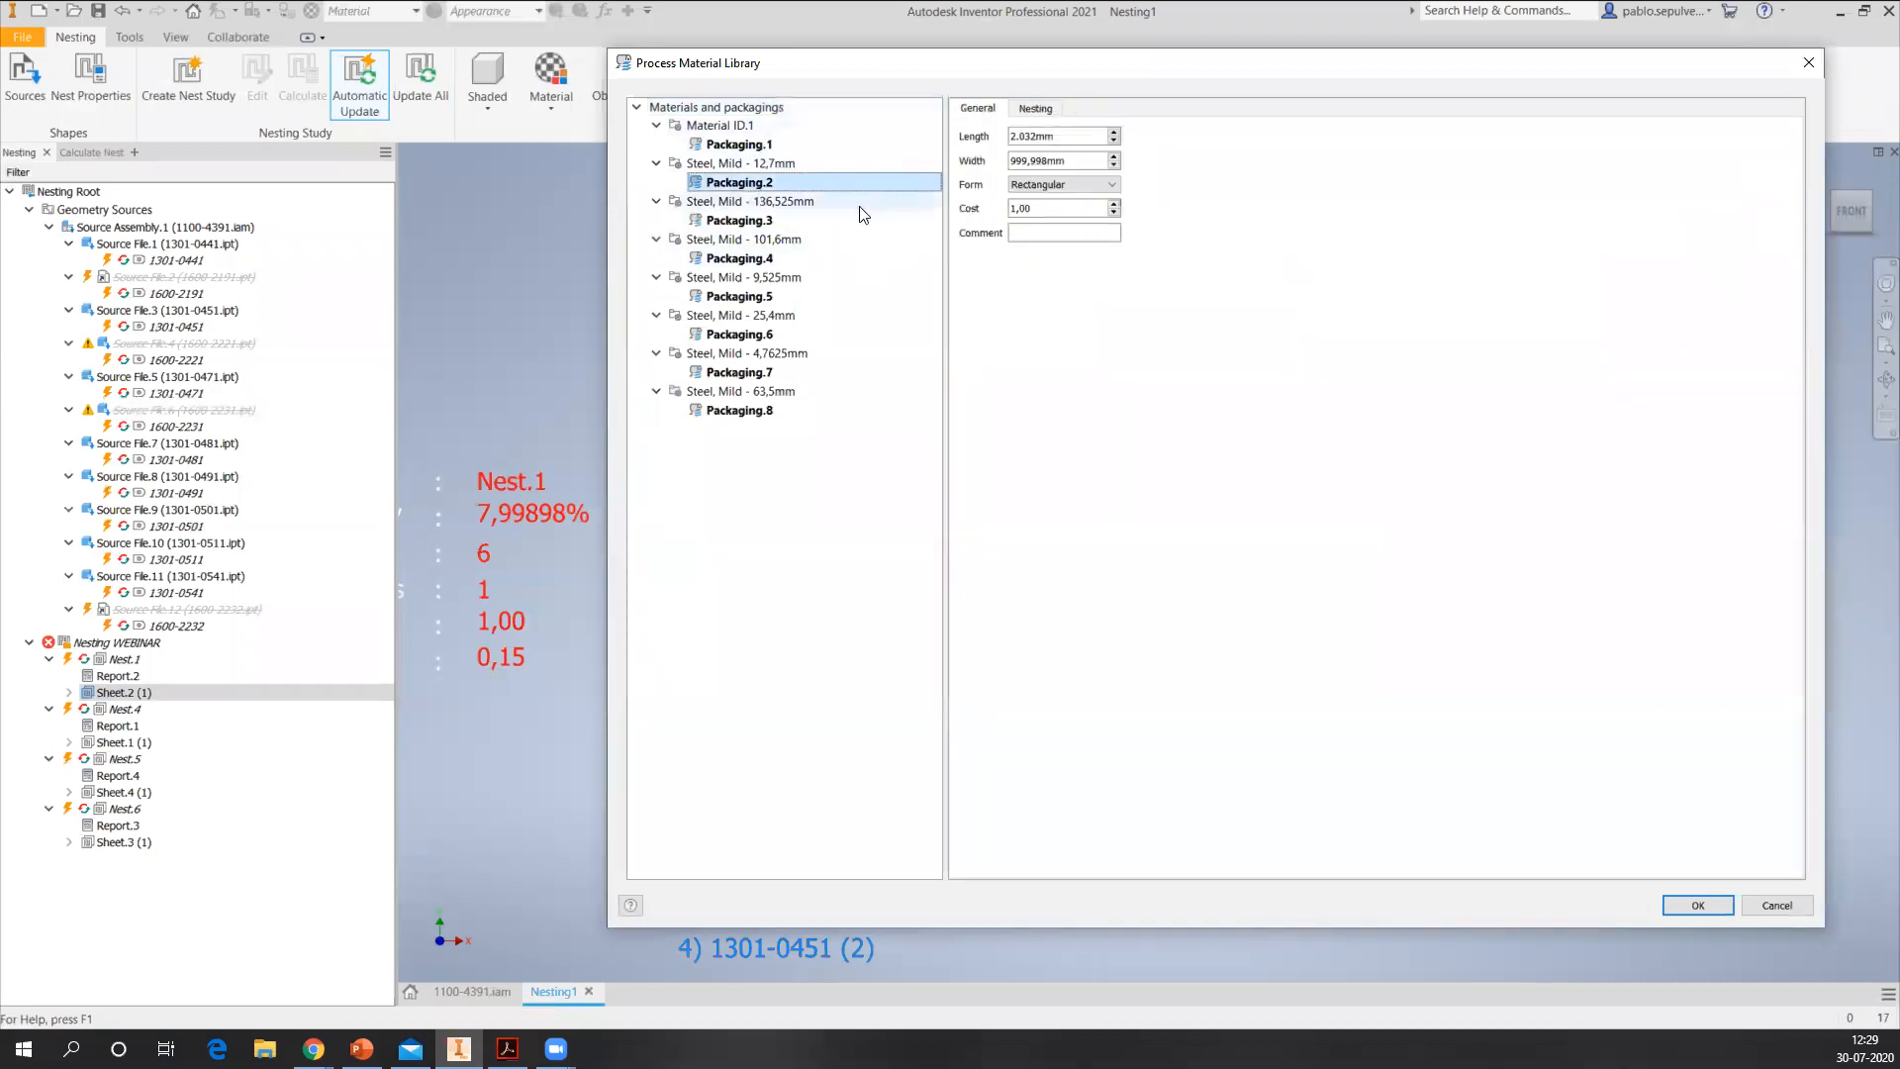
click(758, 146)
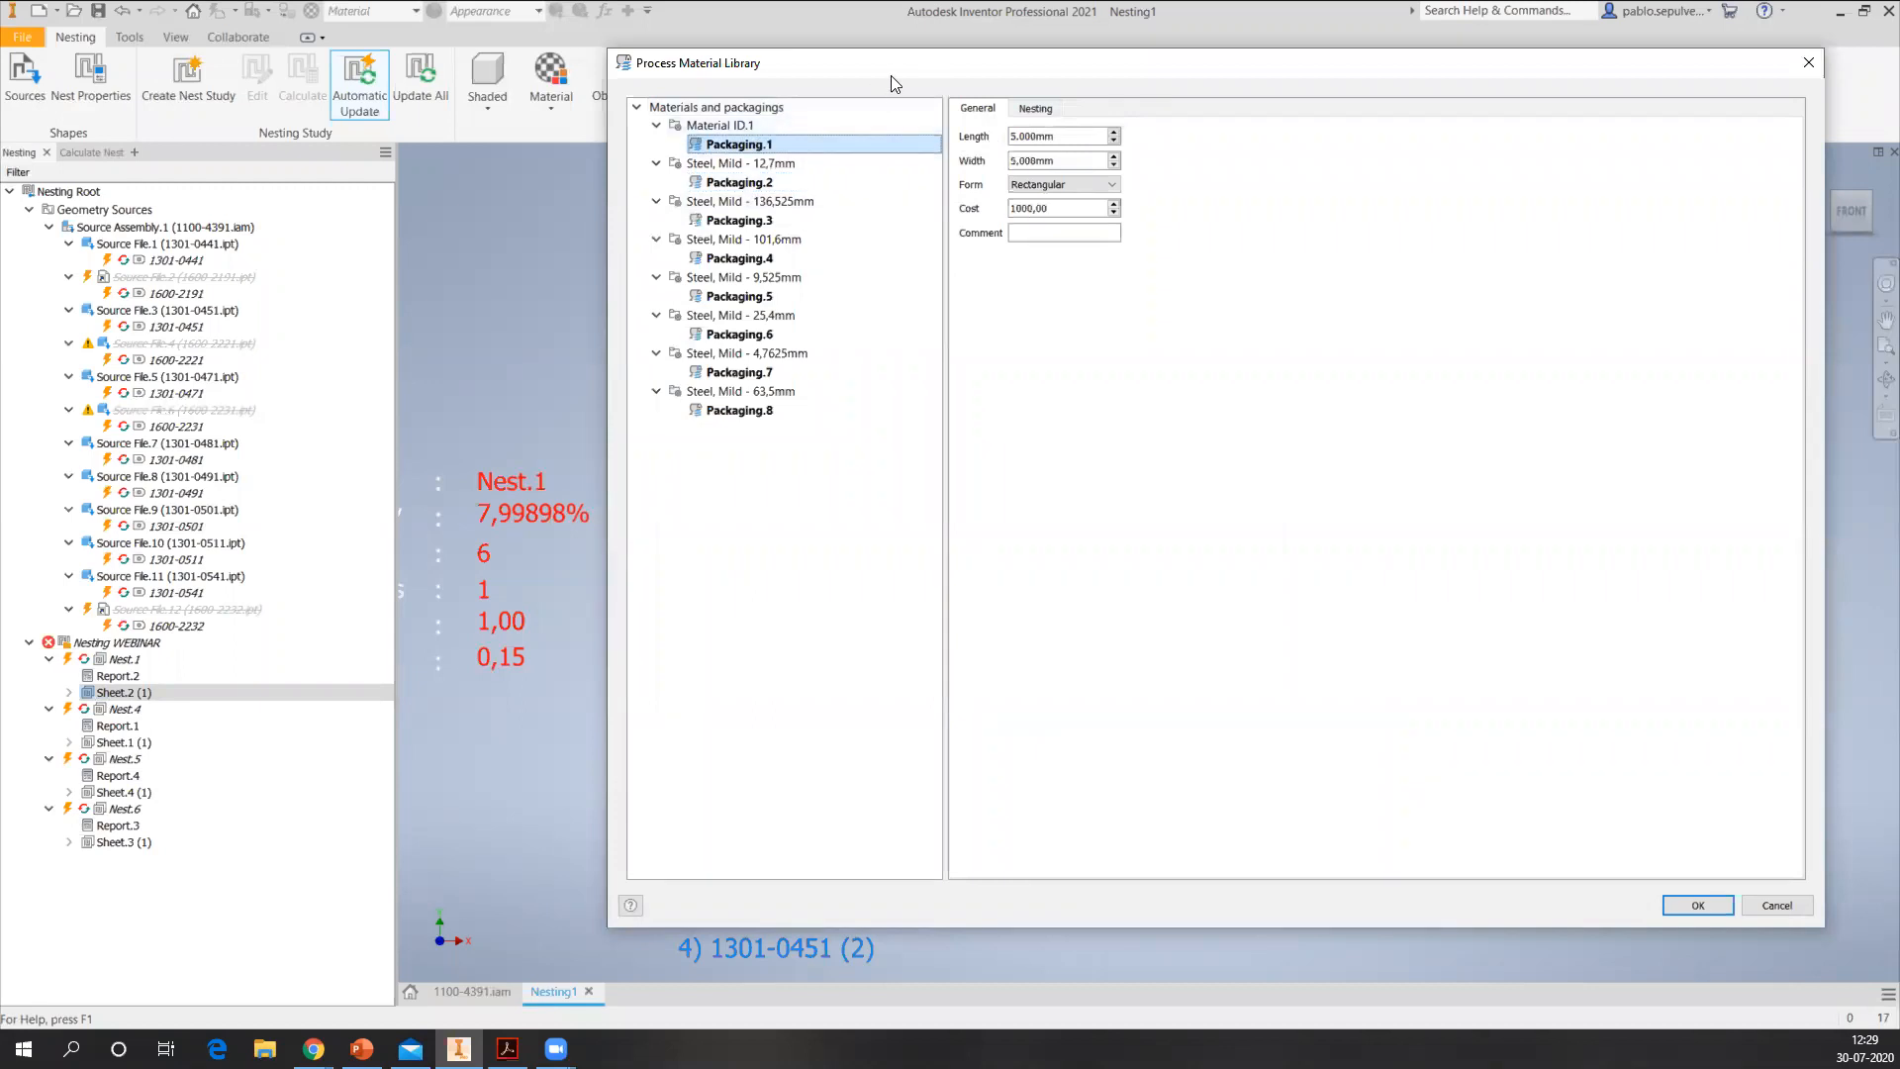
drag(892, 77, 1466, 546)
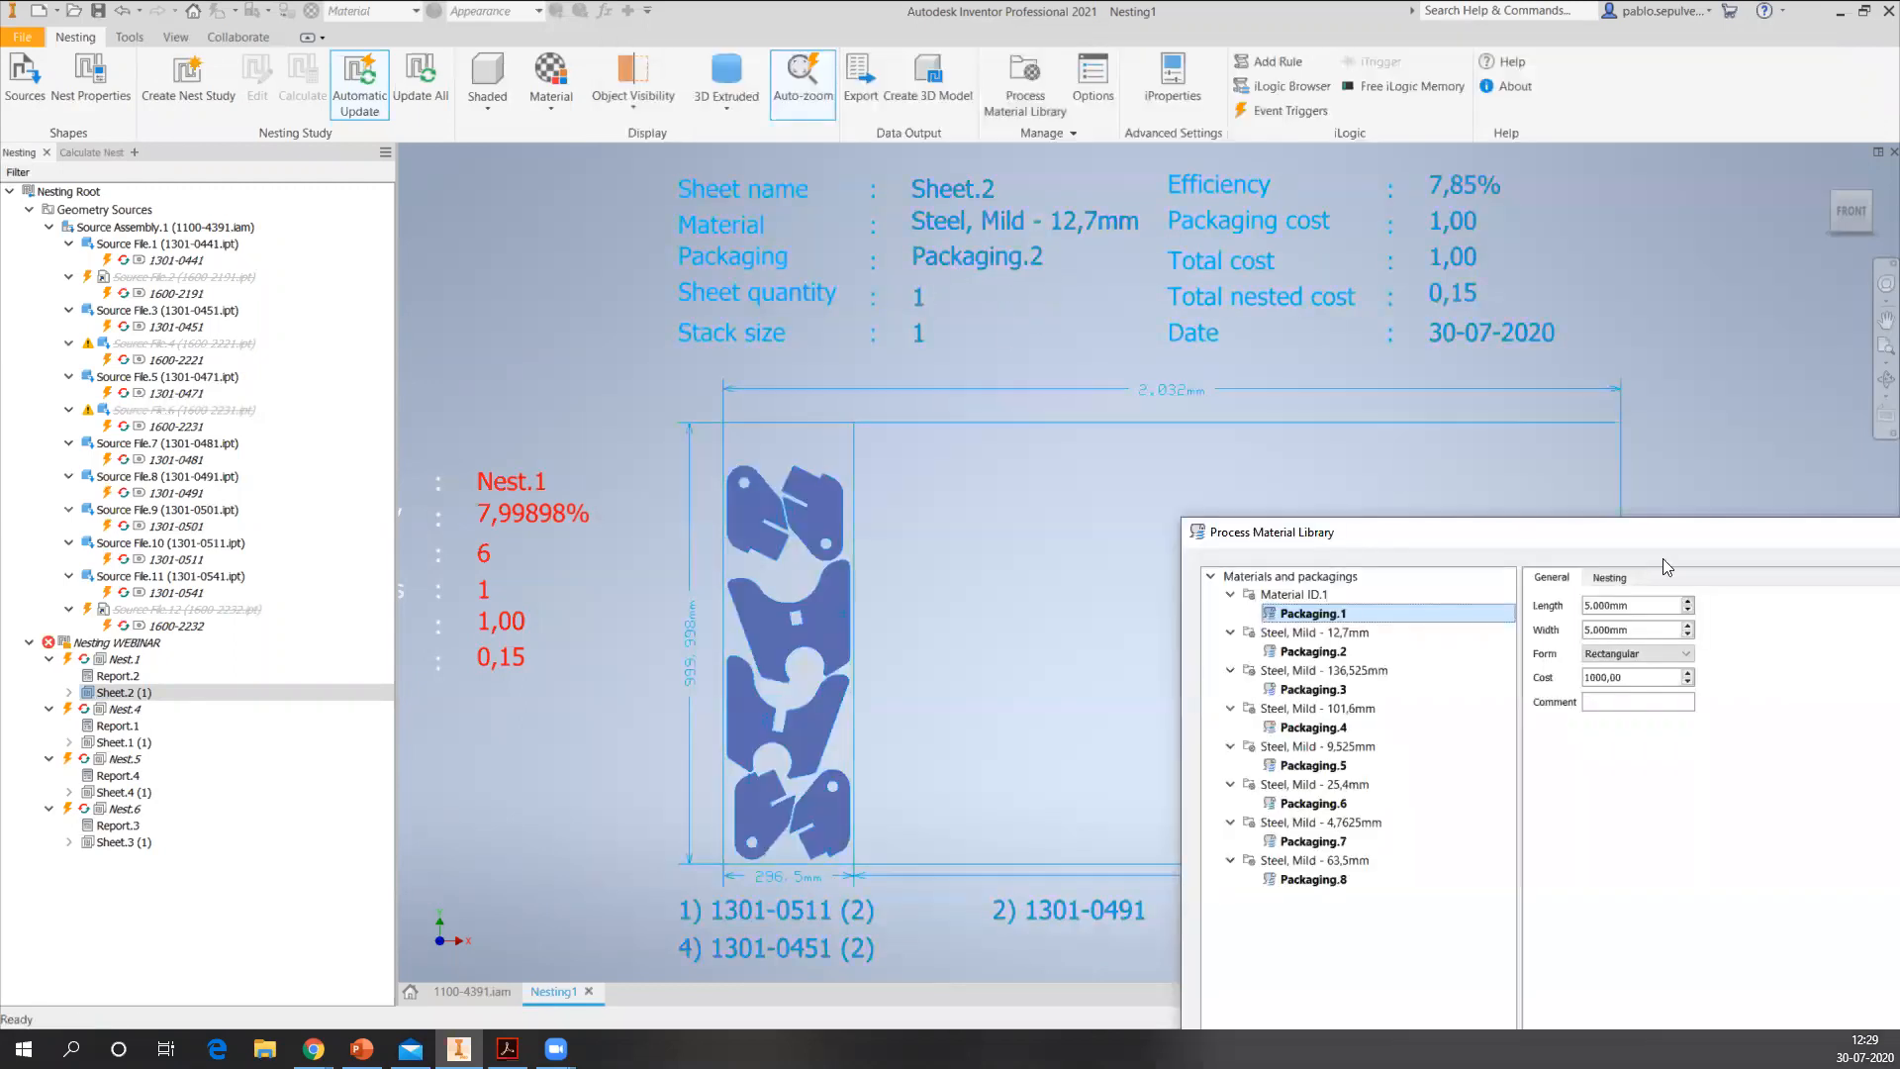
drag(1610, 543, 1073, 178)
click(782, 296)
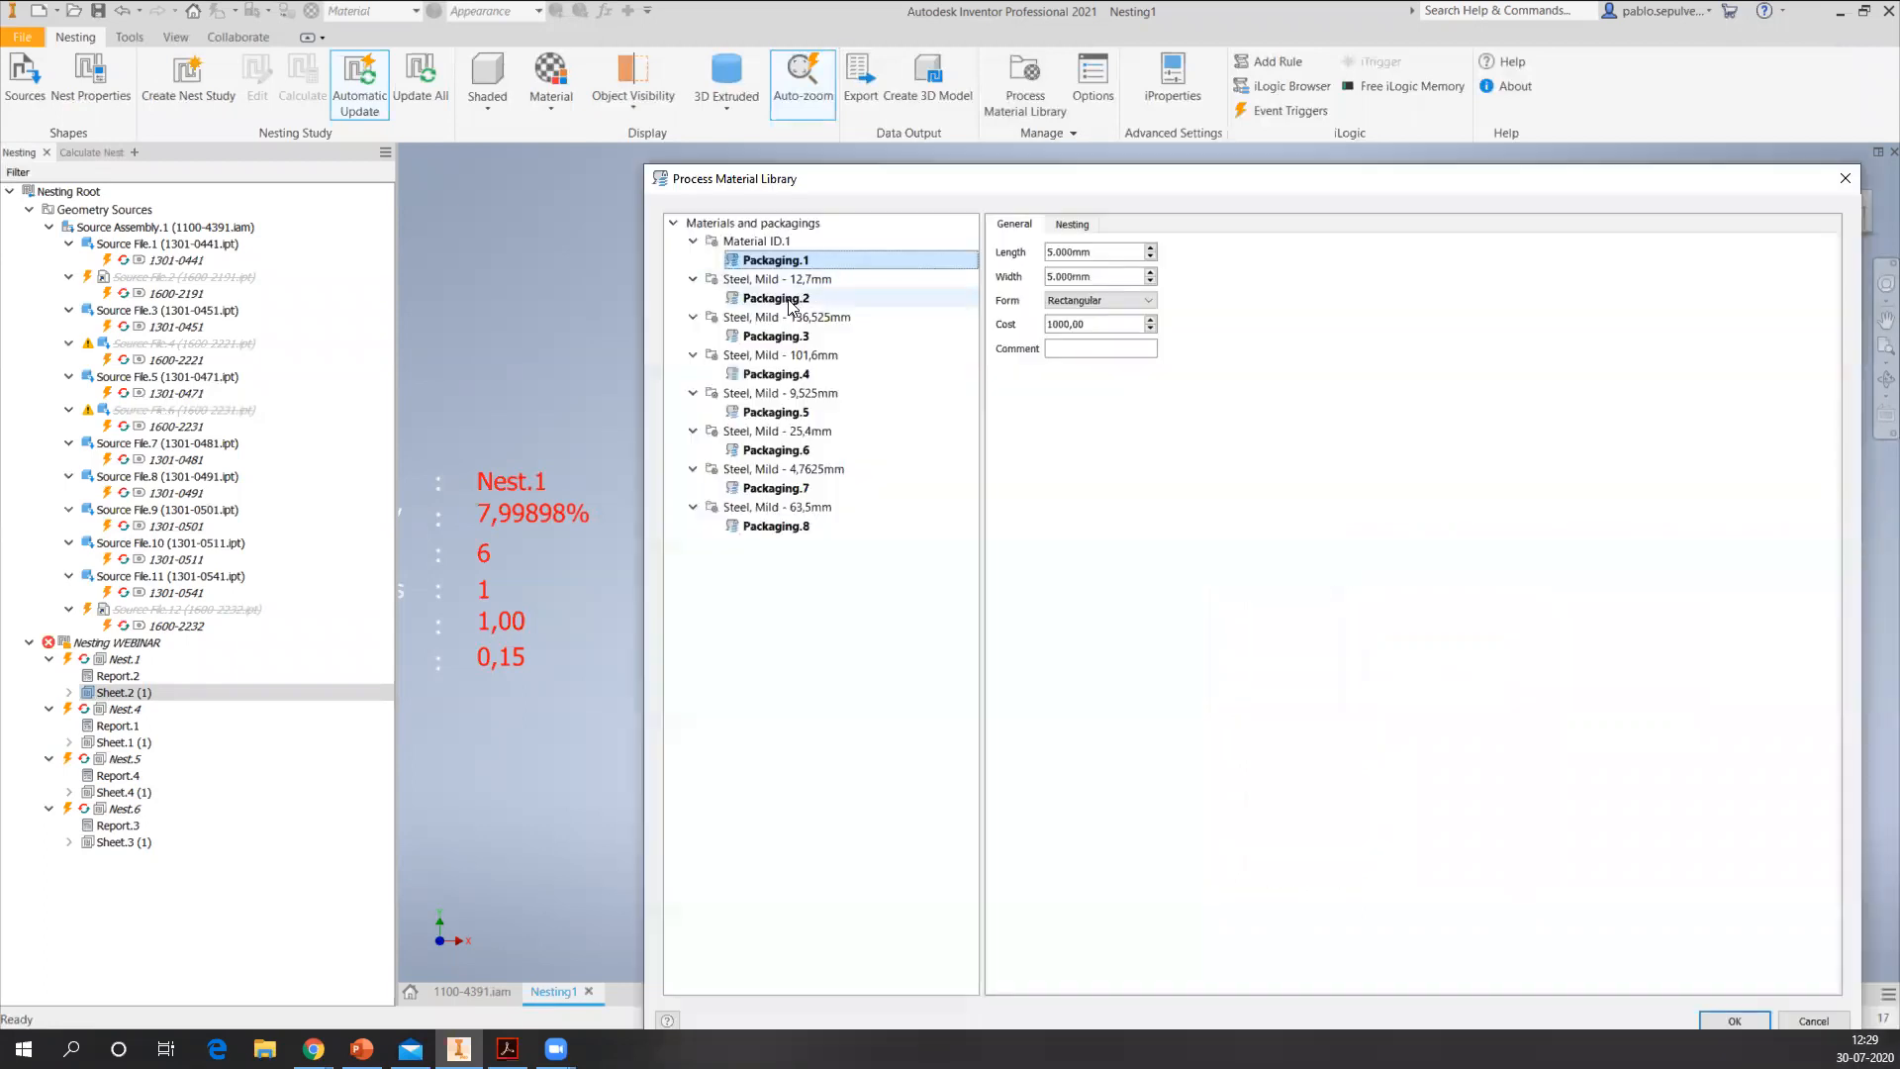
- Set the length of Packaging.2 for the 12,7 mm mild steel to 1000 mm, apply the library changes and dismiss the update report
click(791, 281)
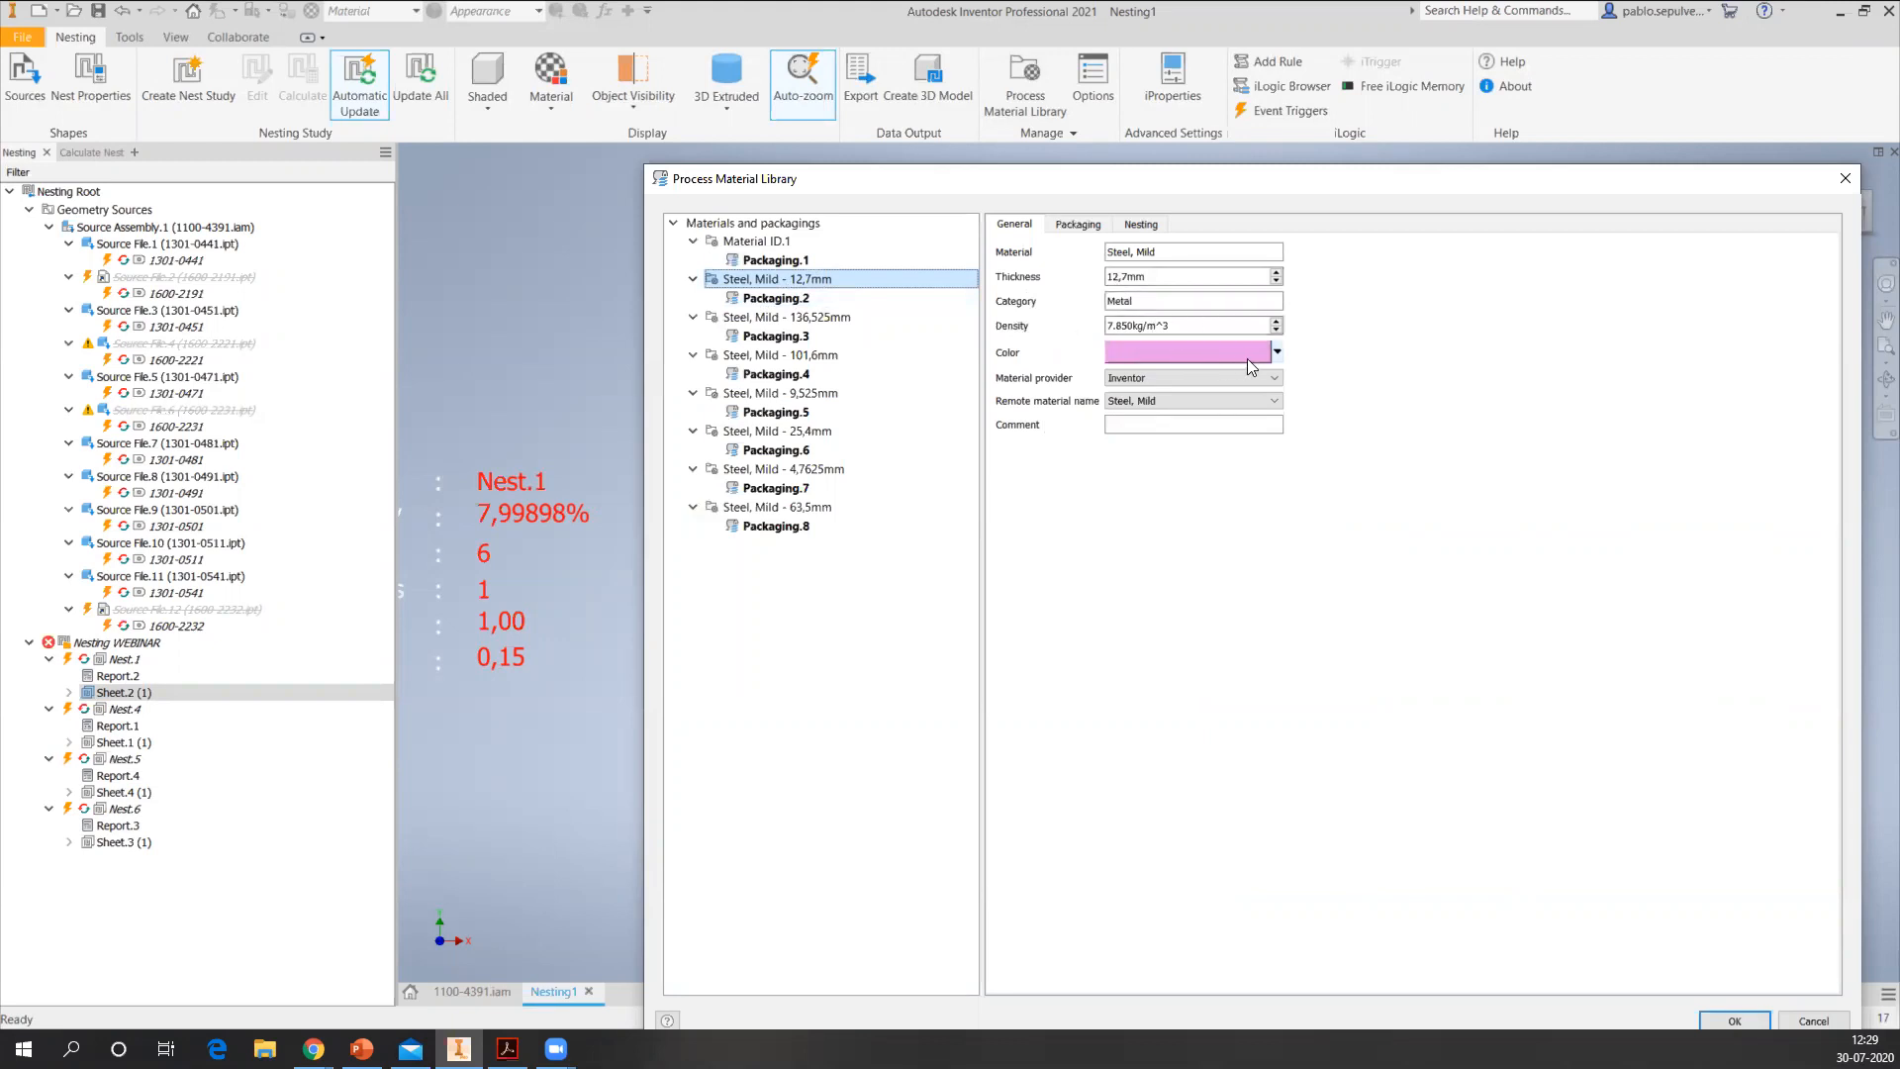
click(1080, 224)
double_click(1123, 308)
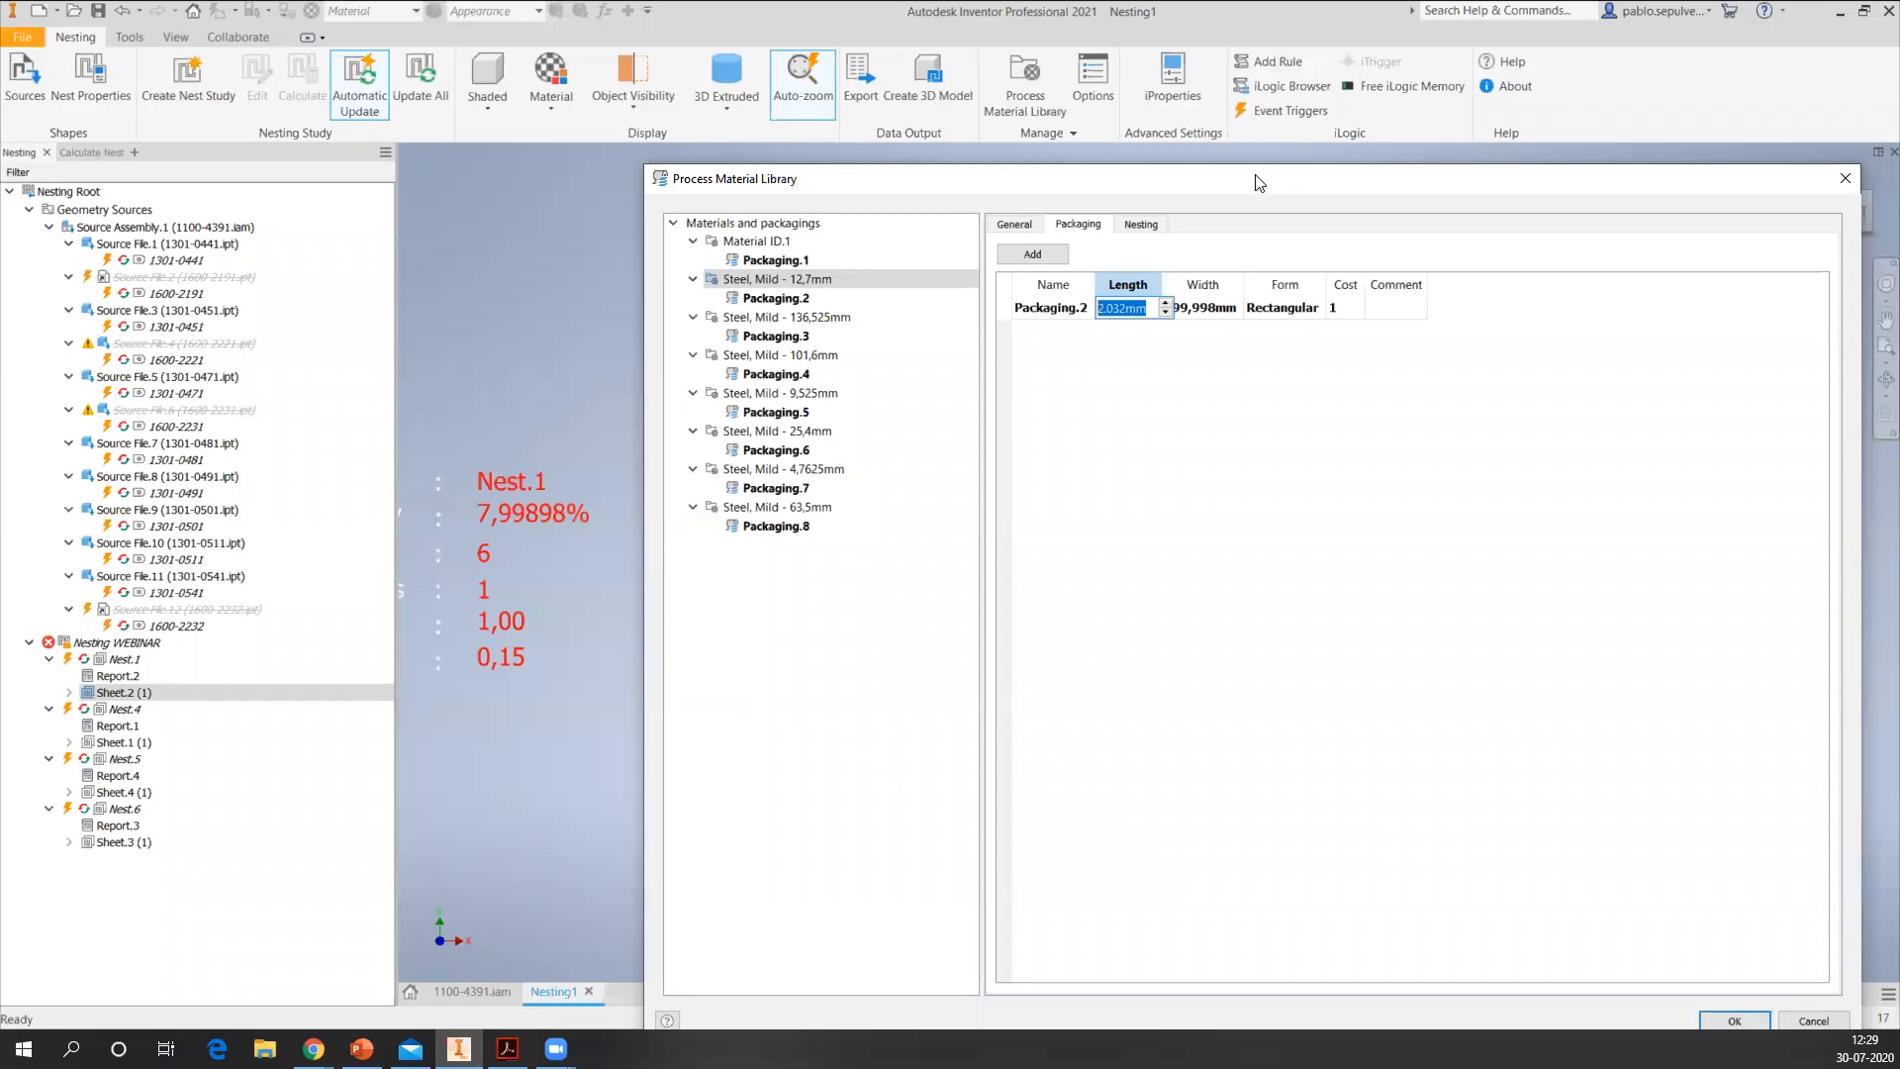
drag(1257, 183, 1074, 126)
text(1000)
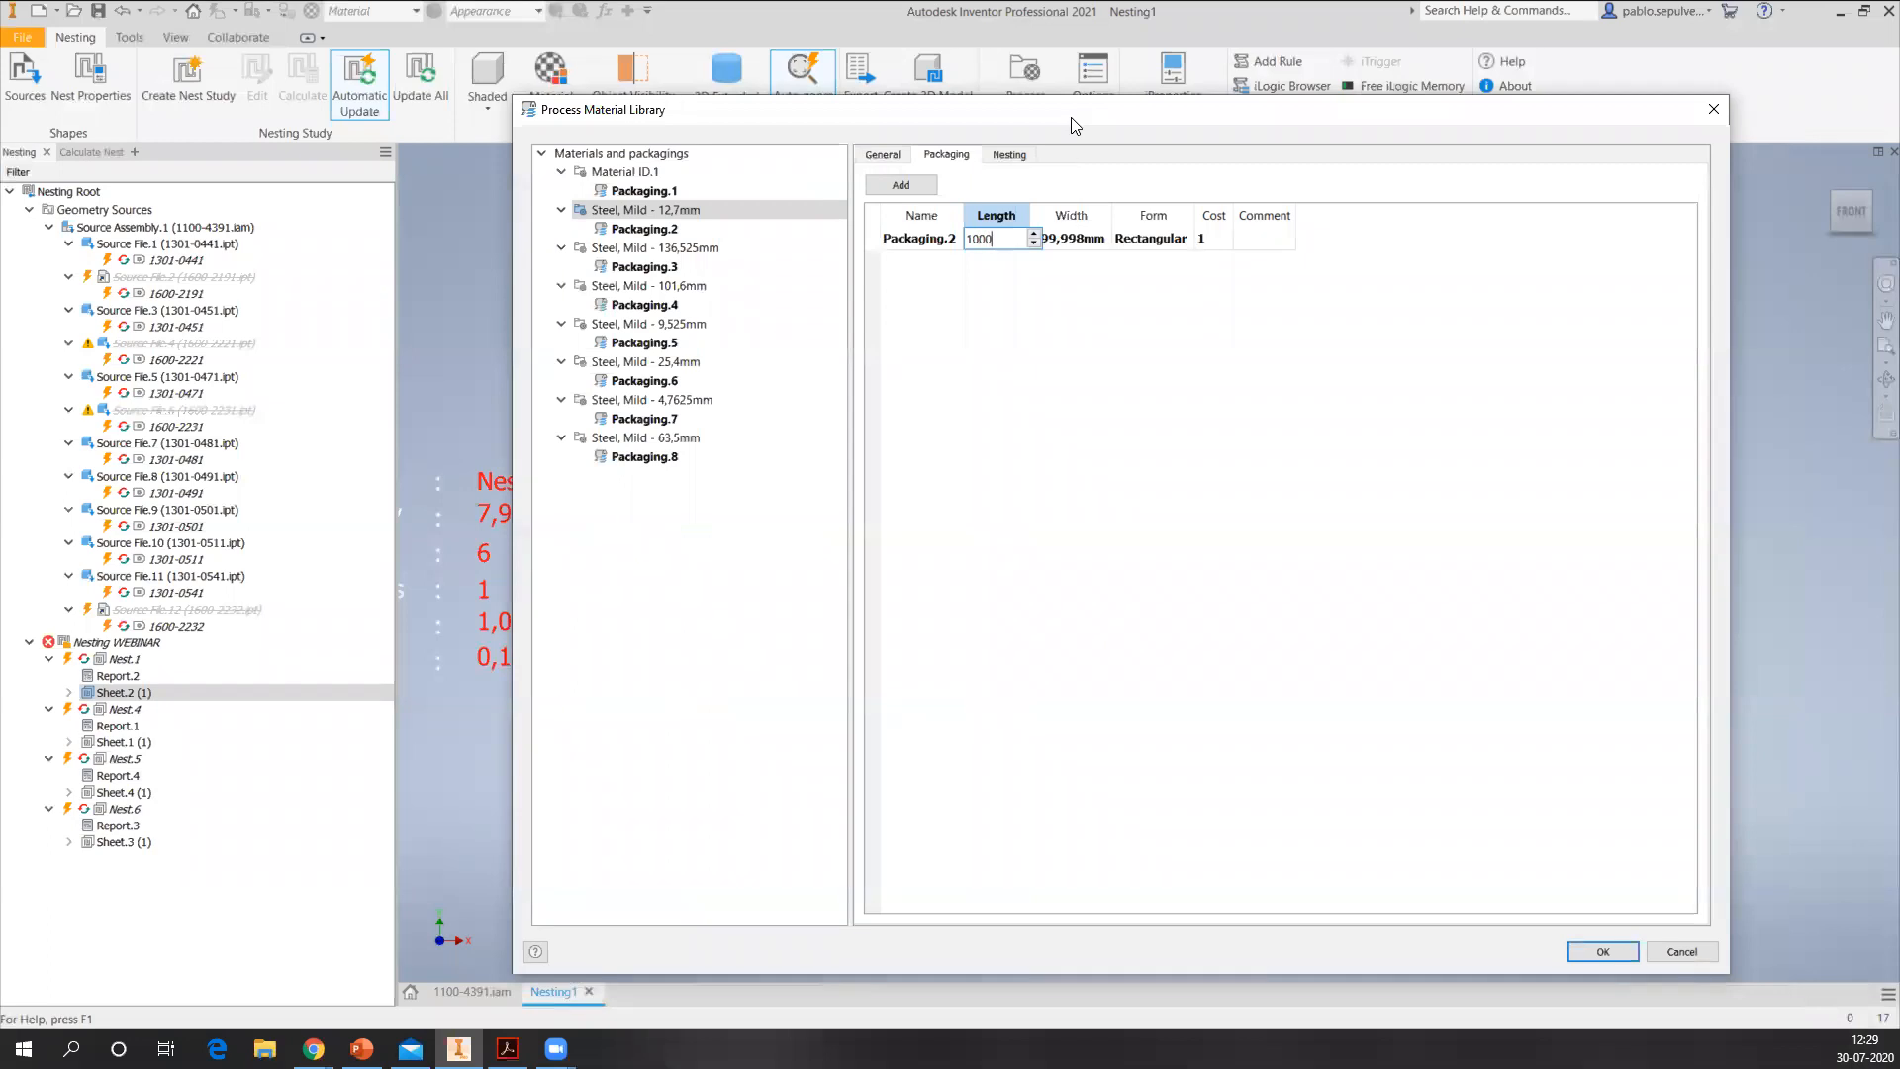
click(1594, 952)
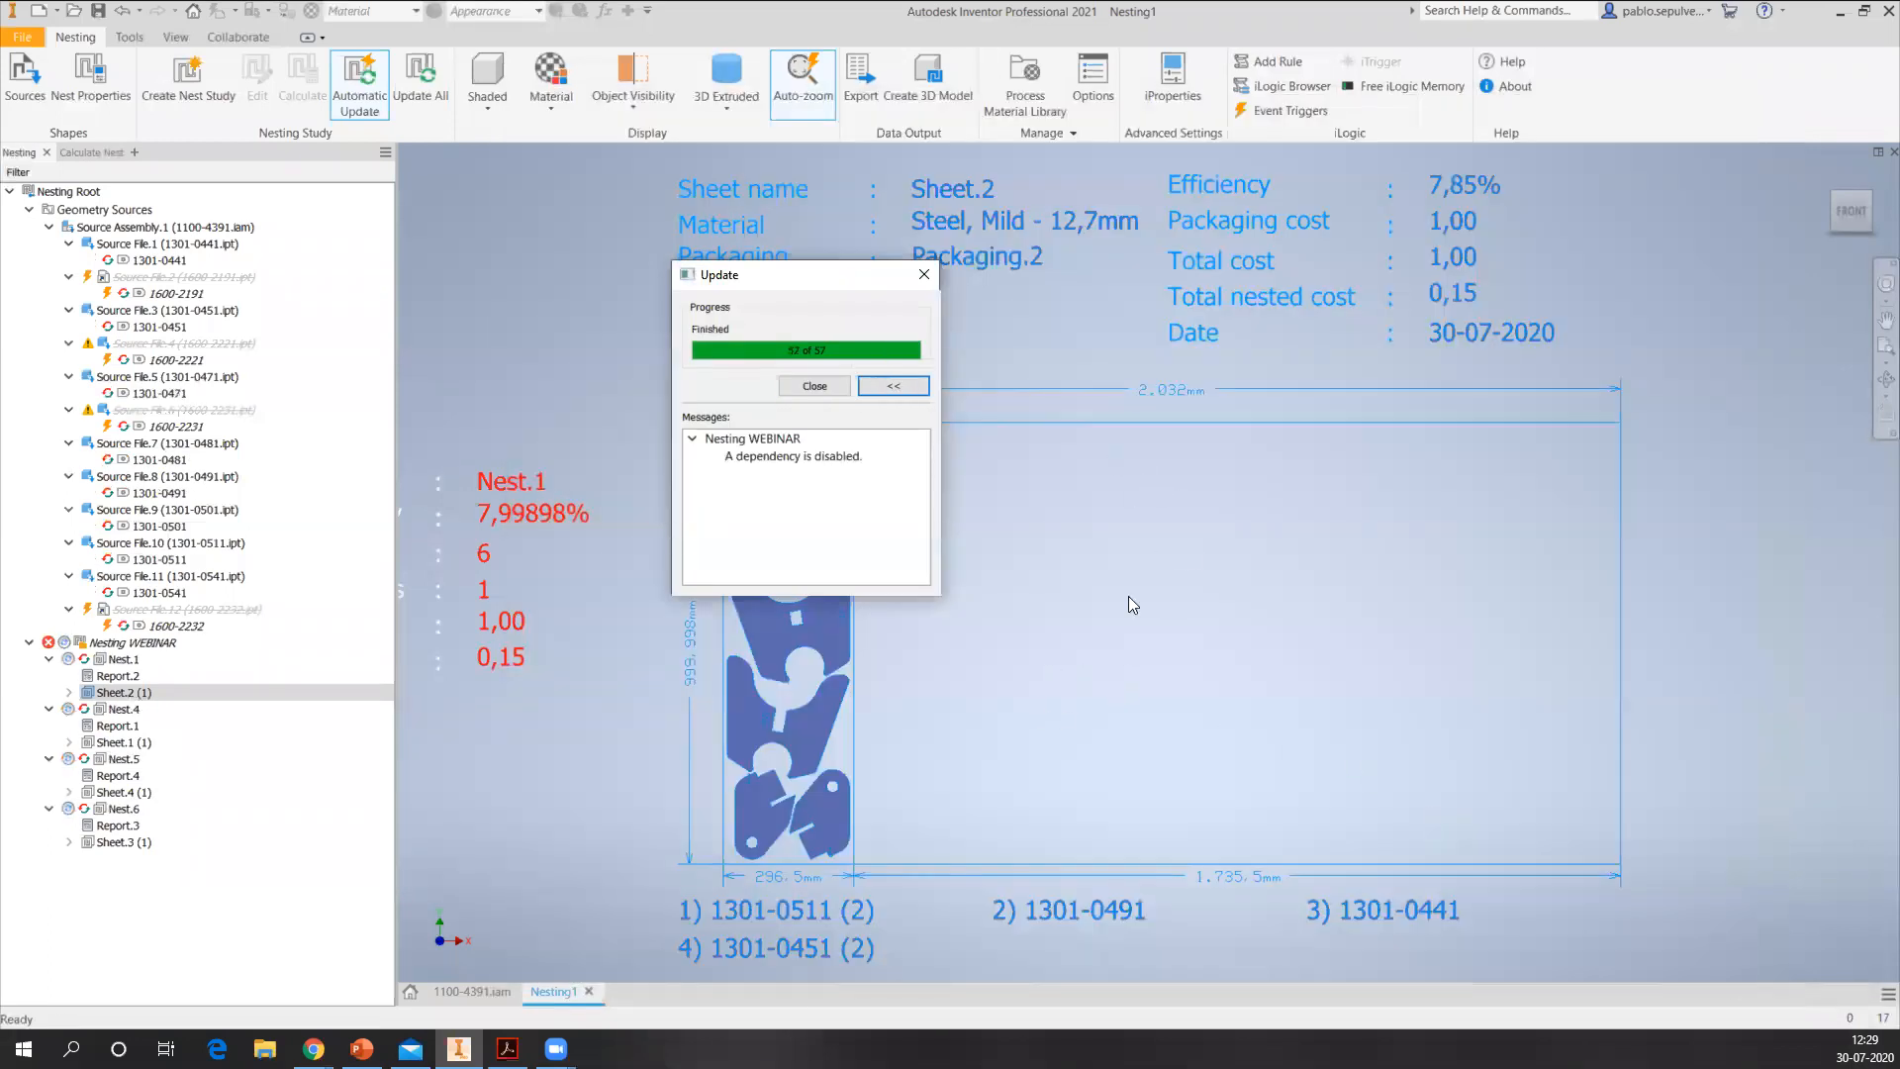
click(818, 388)
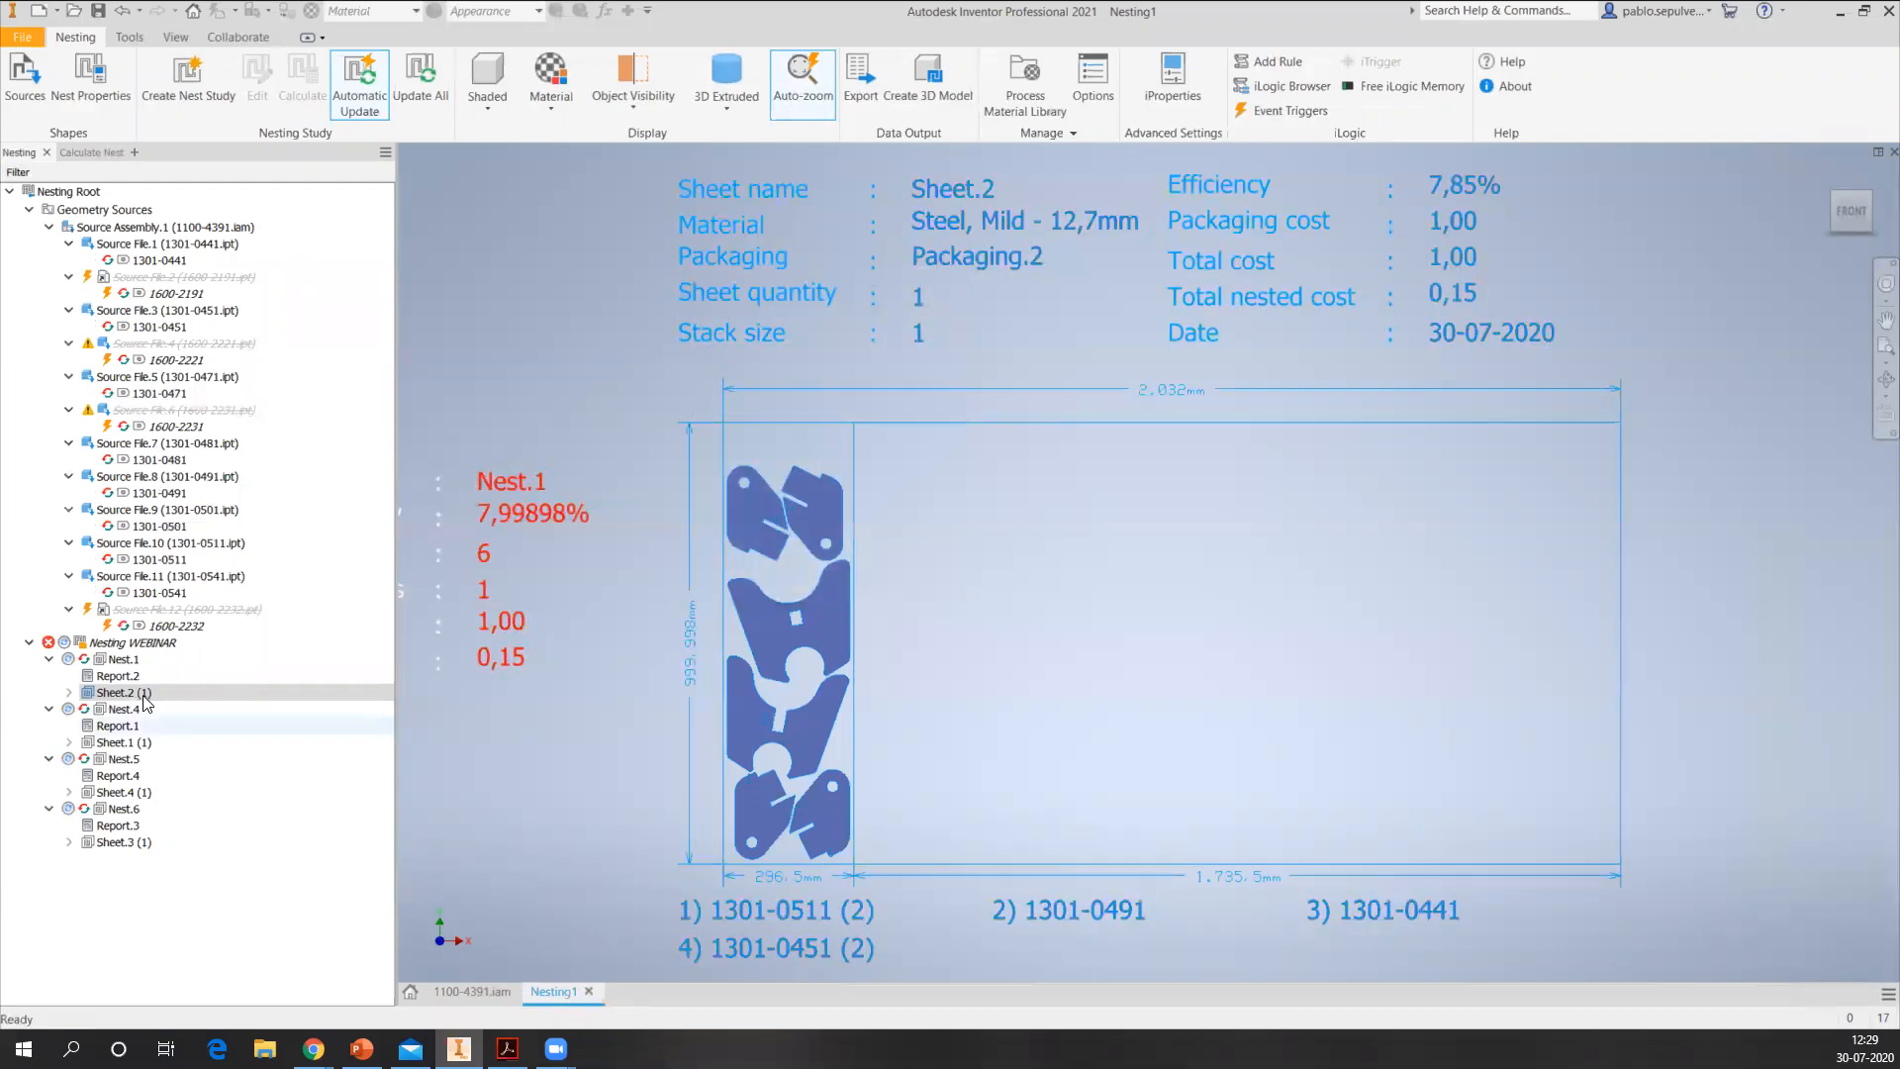
- Turn off automatic updating and update all nesting data manually
click(372, 91)
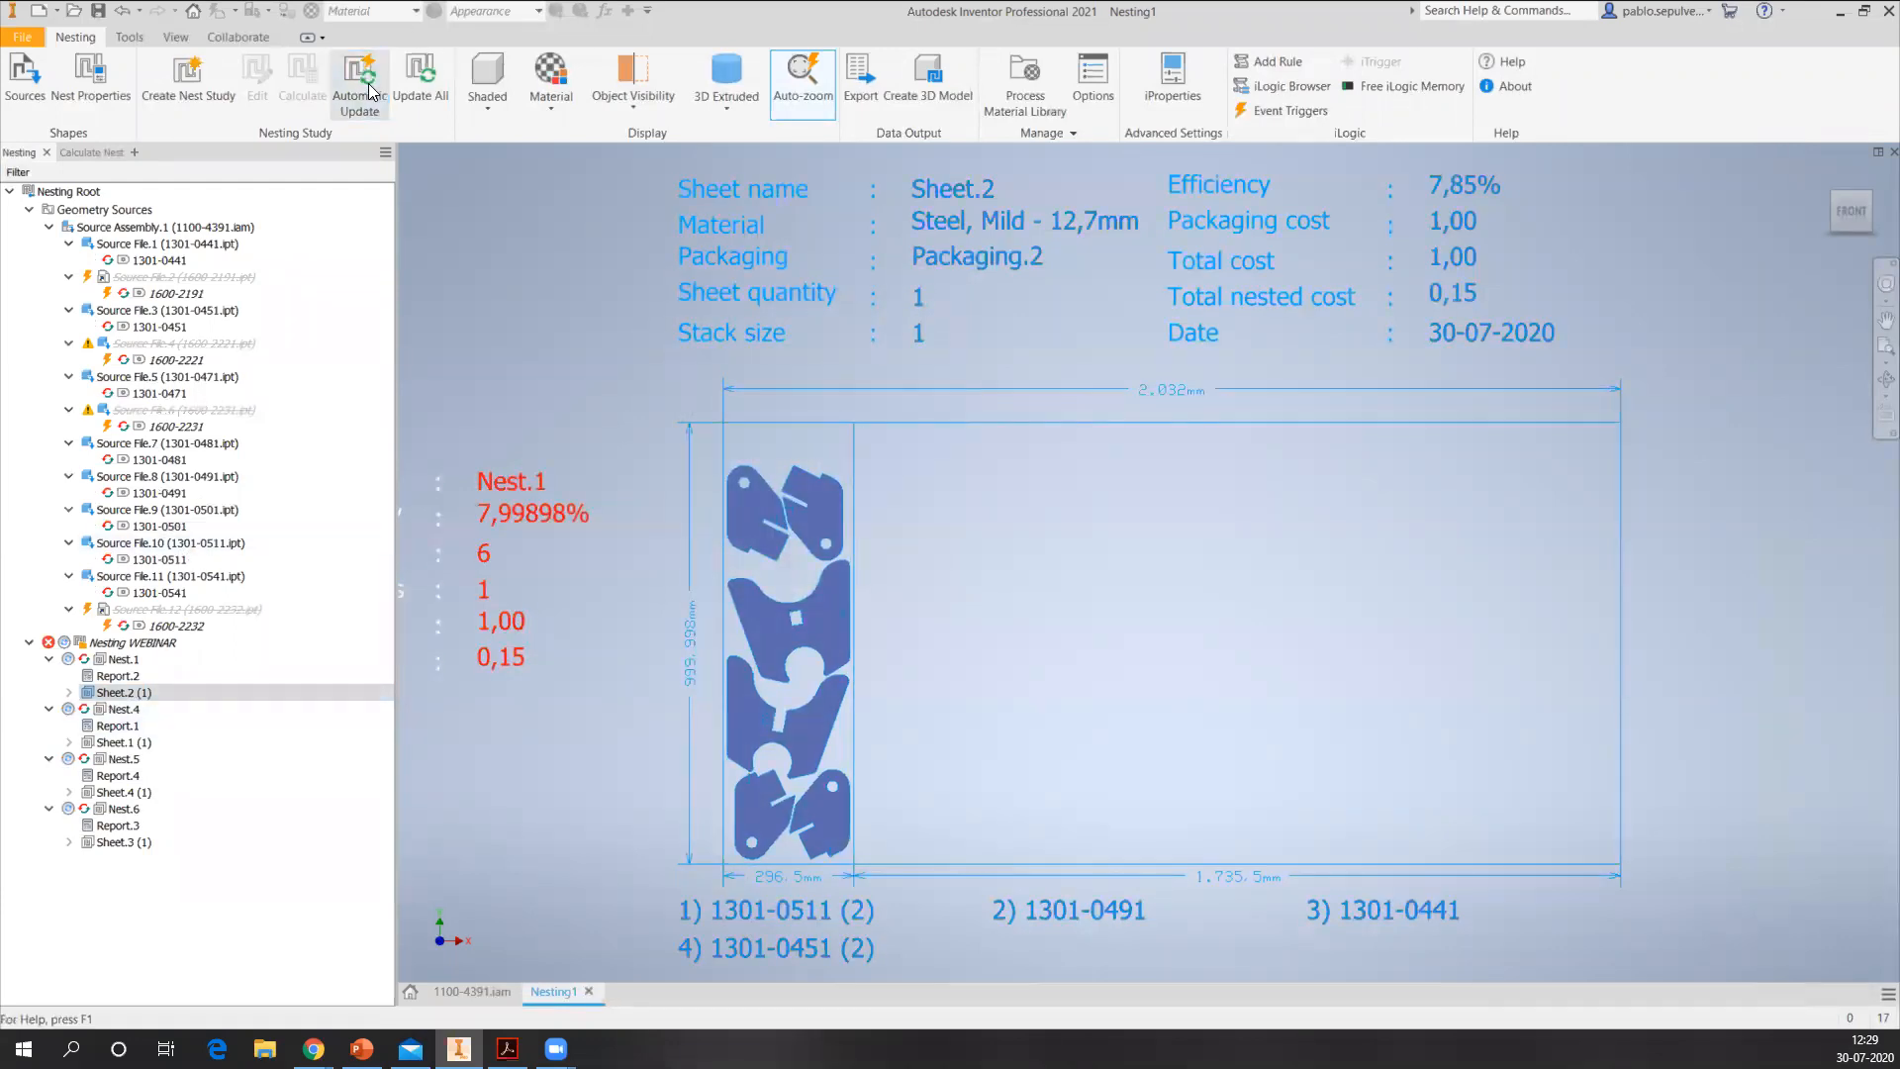
click(420, 79)
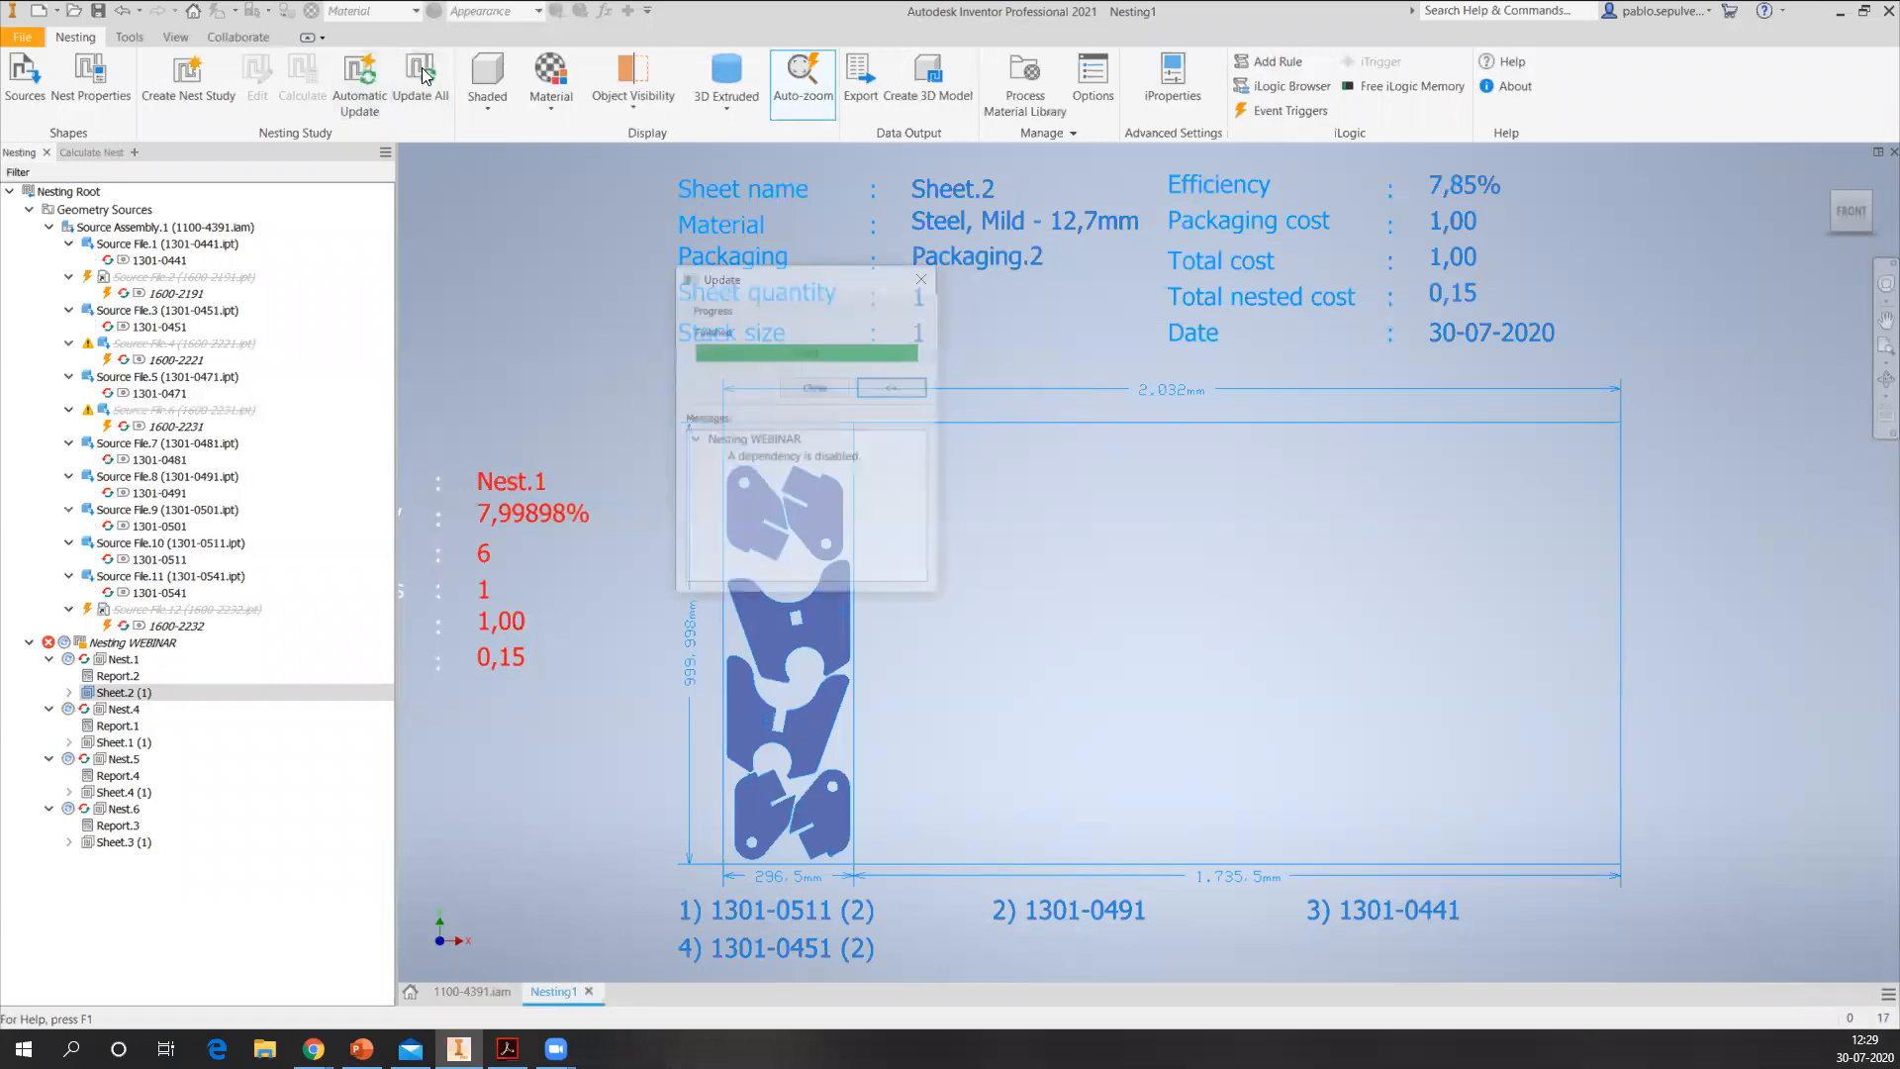
- Dismiss the update report and examine the Sheet.2 layout of Nest.1 and its sheet dimensions
click(818, 387)
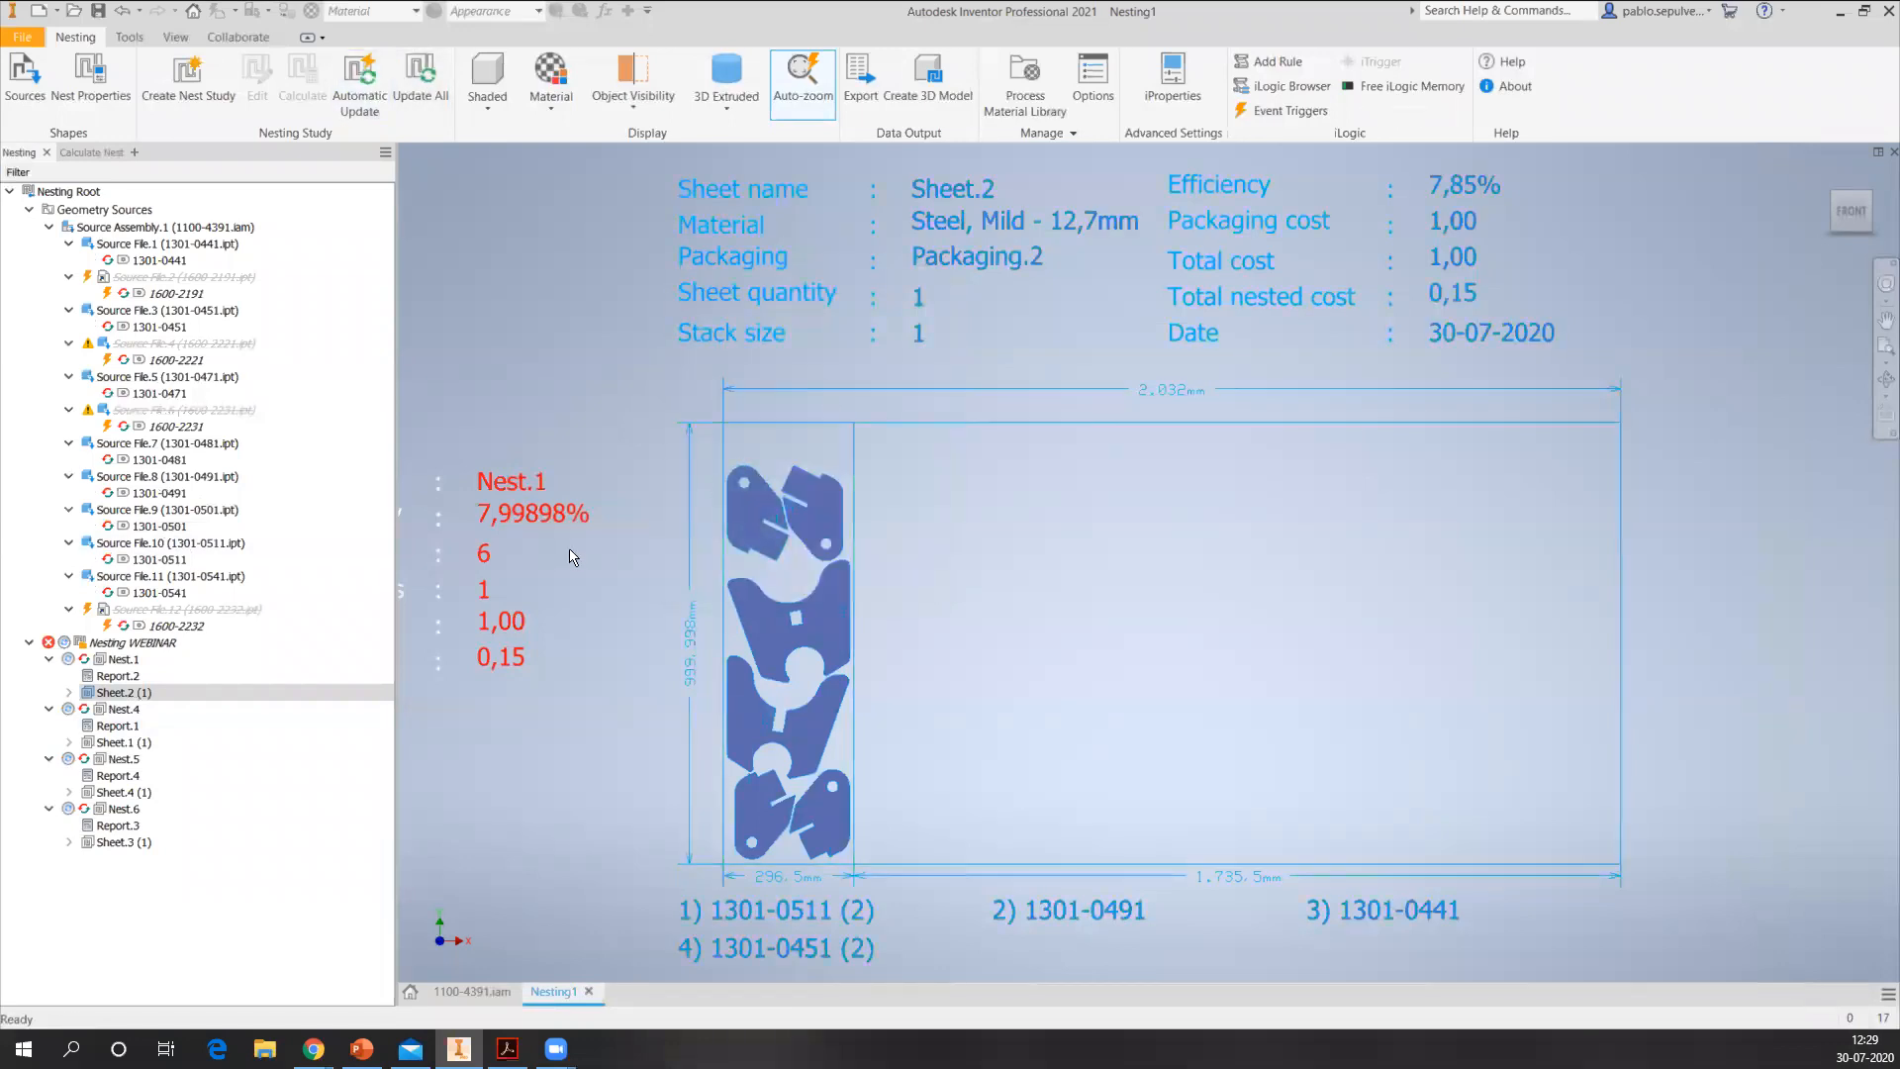
right_click(125, 696)
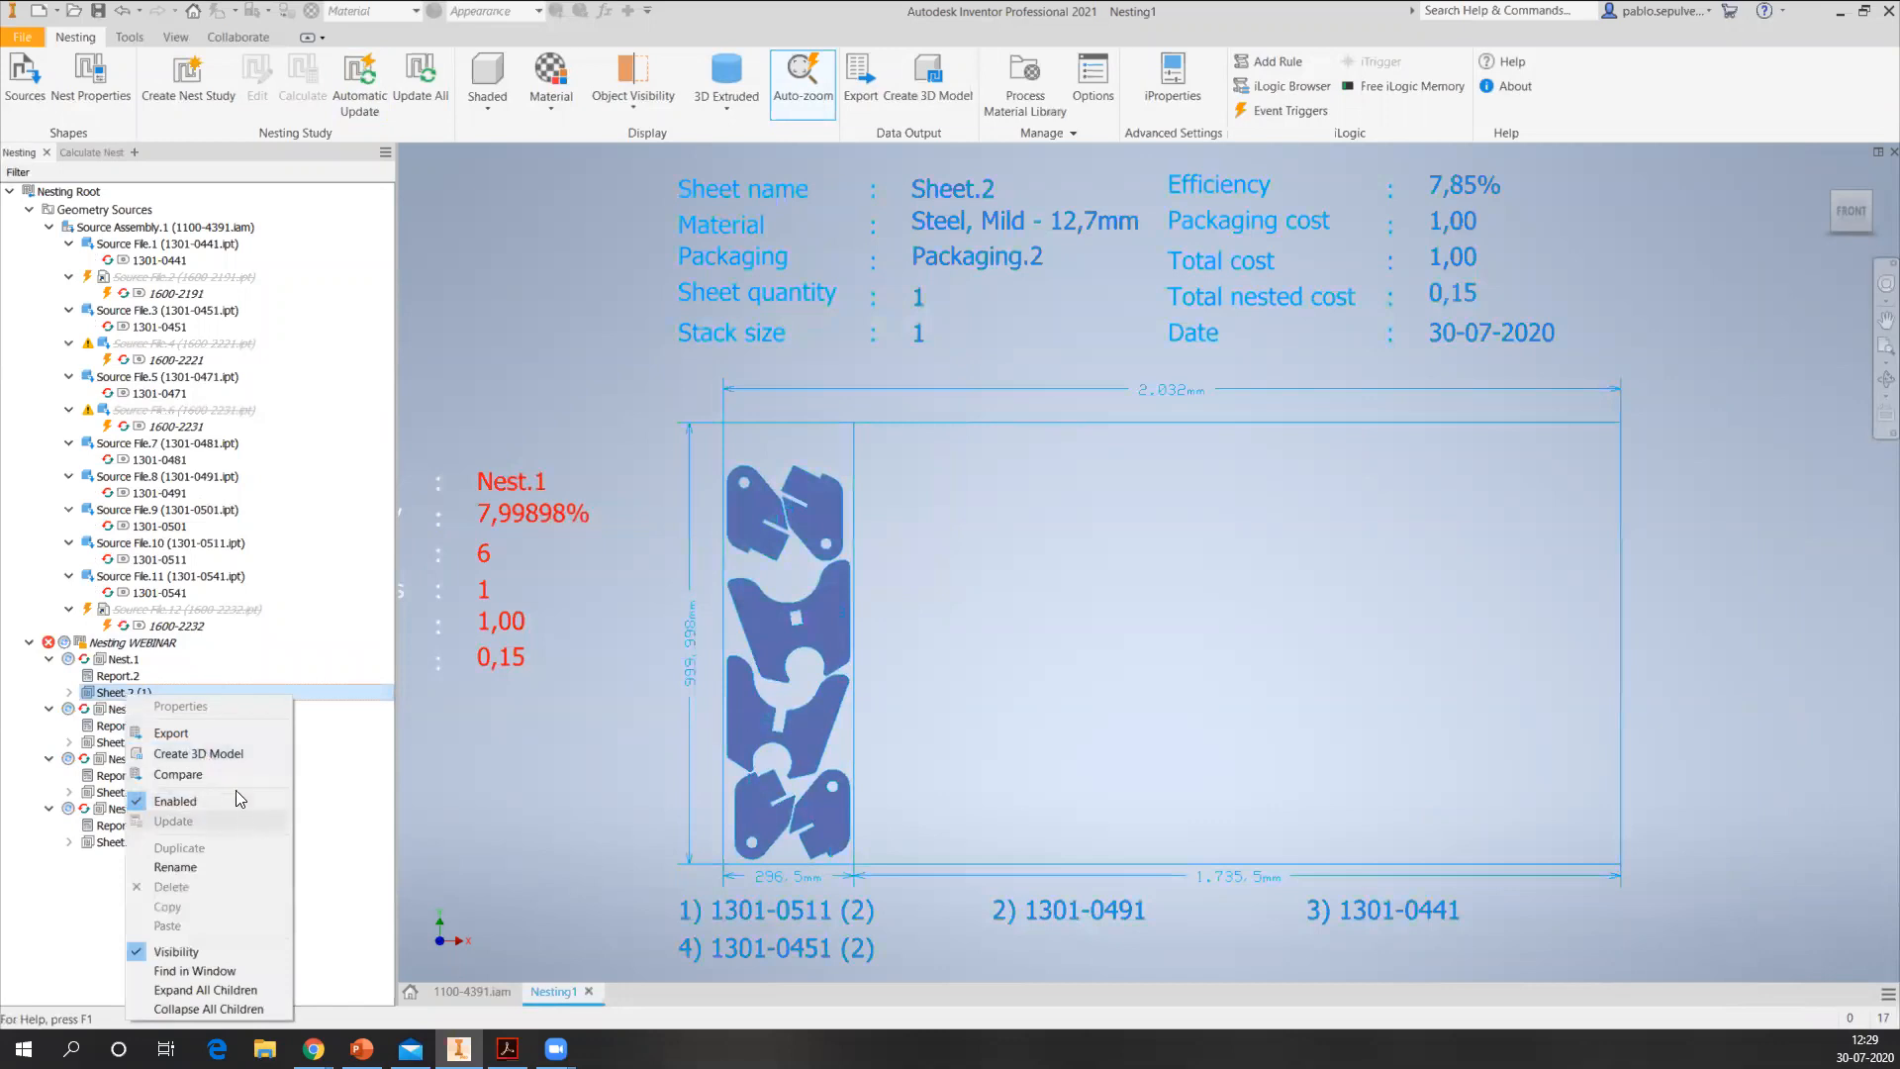
click(549, 836)
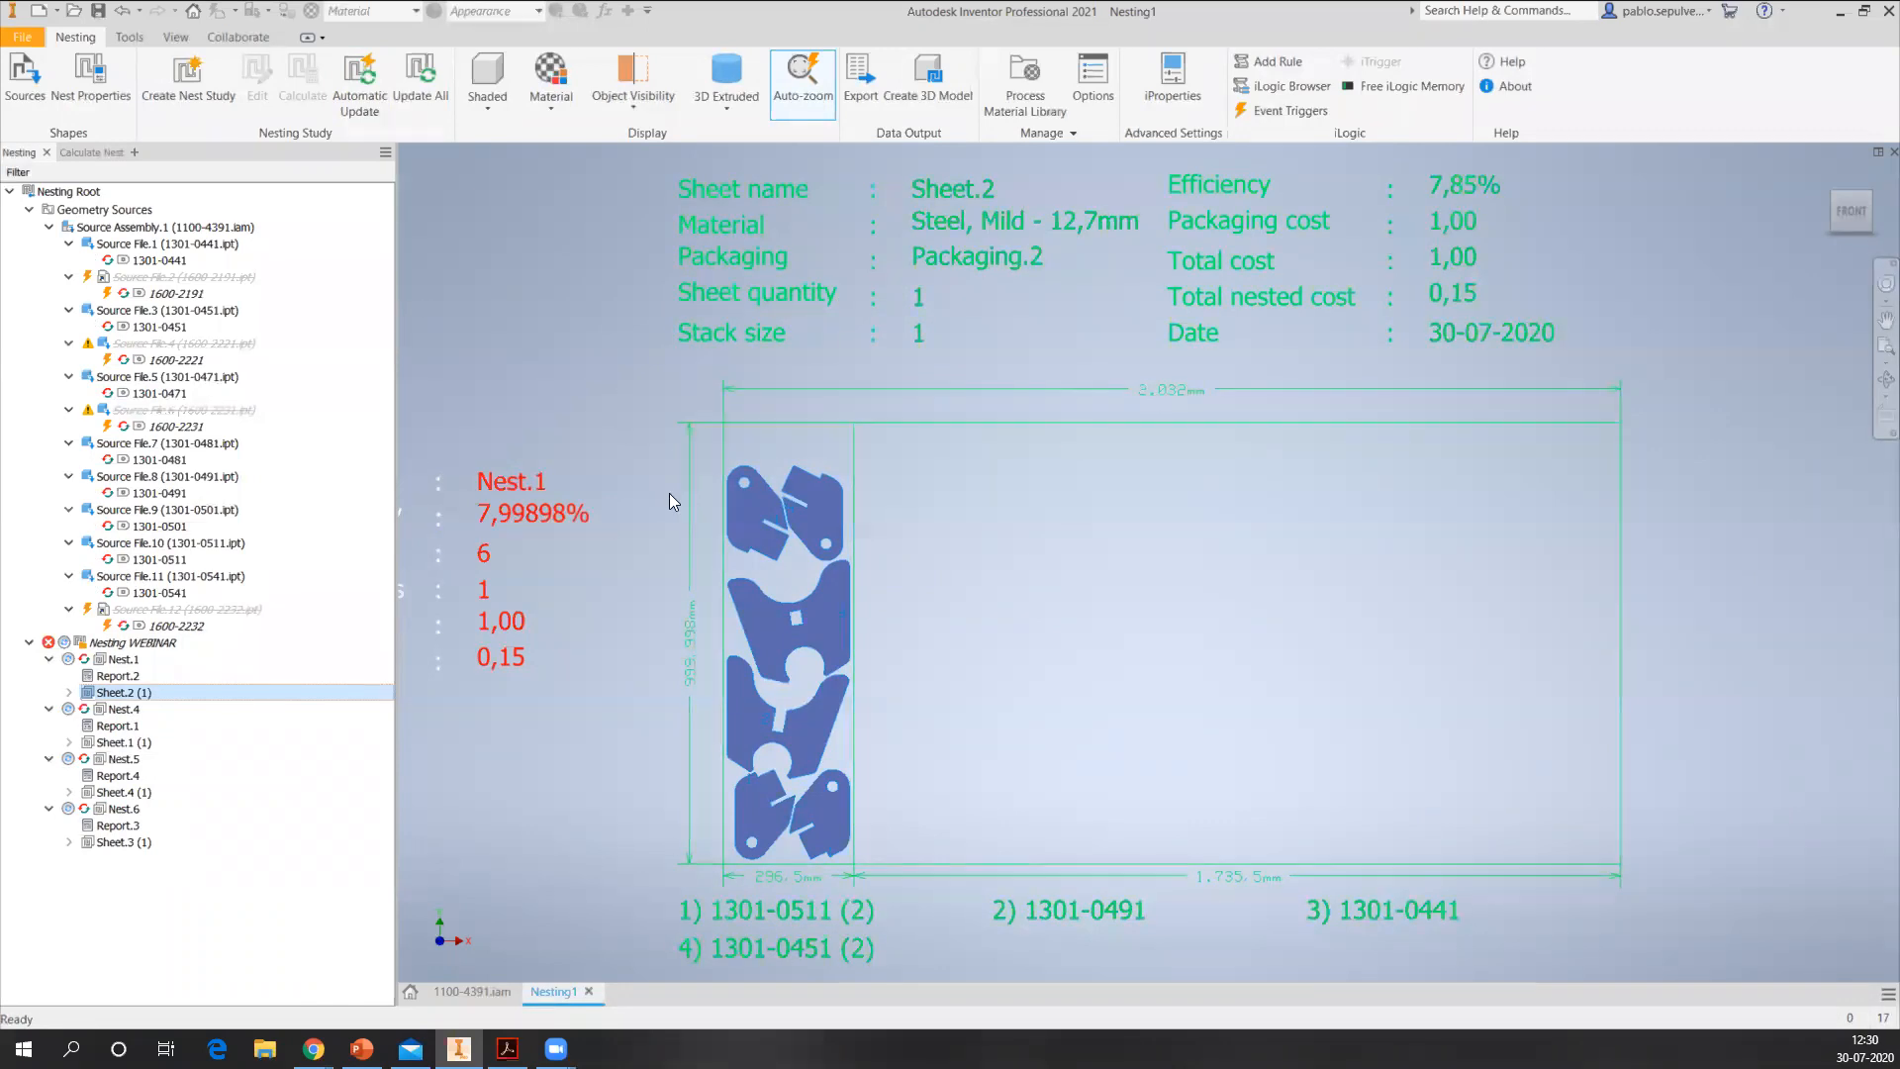
scroll(1252, 604, down, 5)
scroll(1197, 638, up, 5)
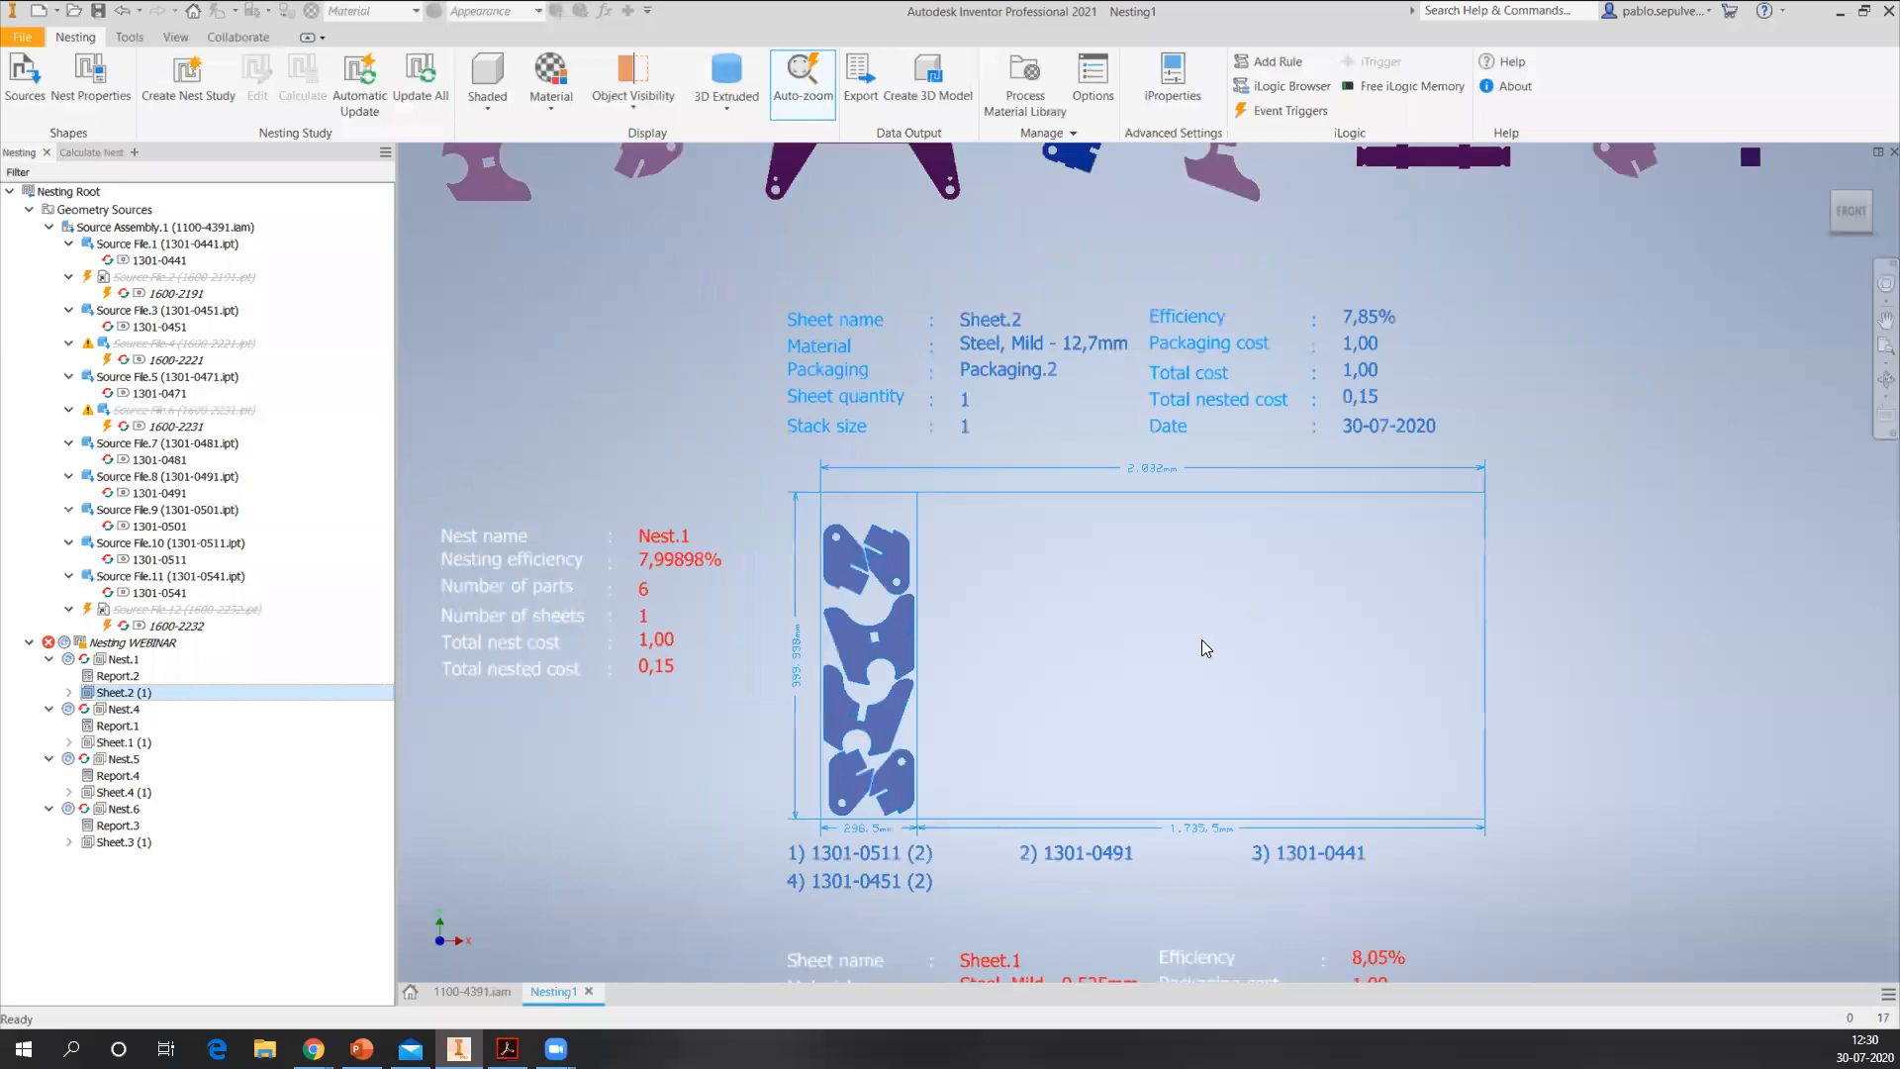
scroll(1201, 639, up, 2)
scroll(1202, 642, down, 2)
scroll(1203, 643, down, 3)
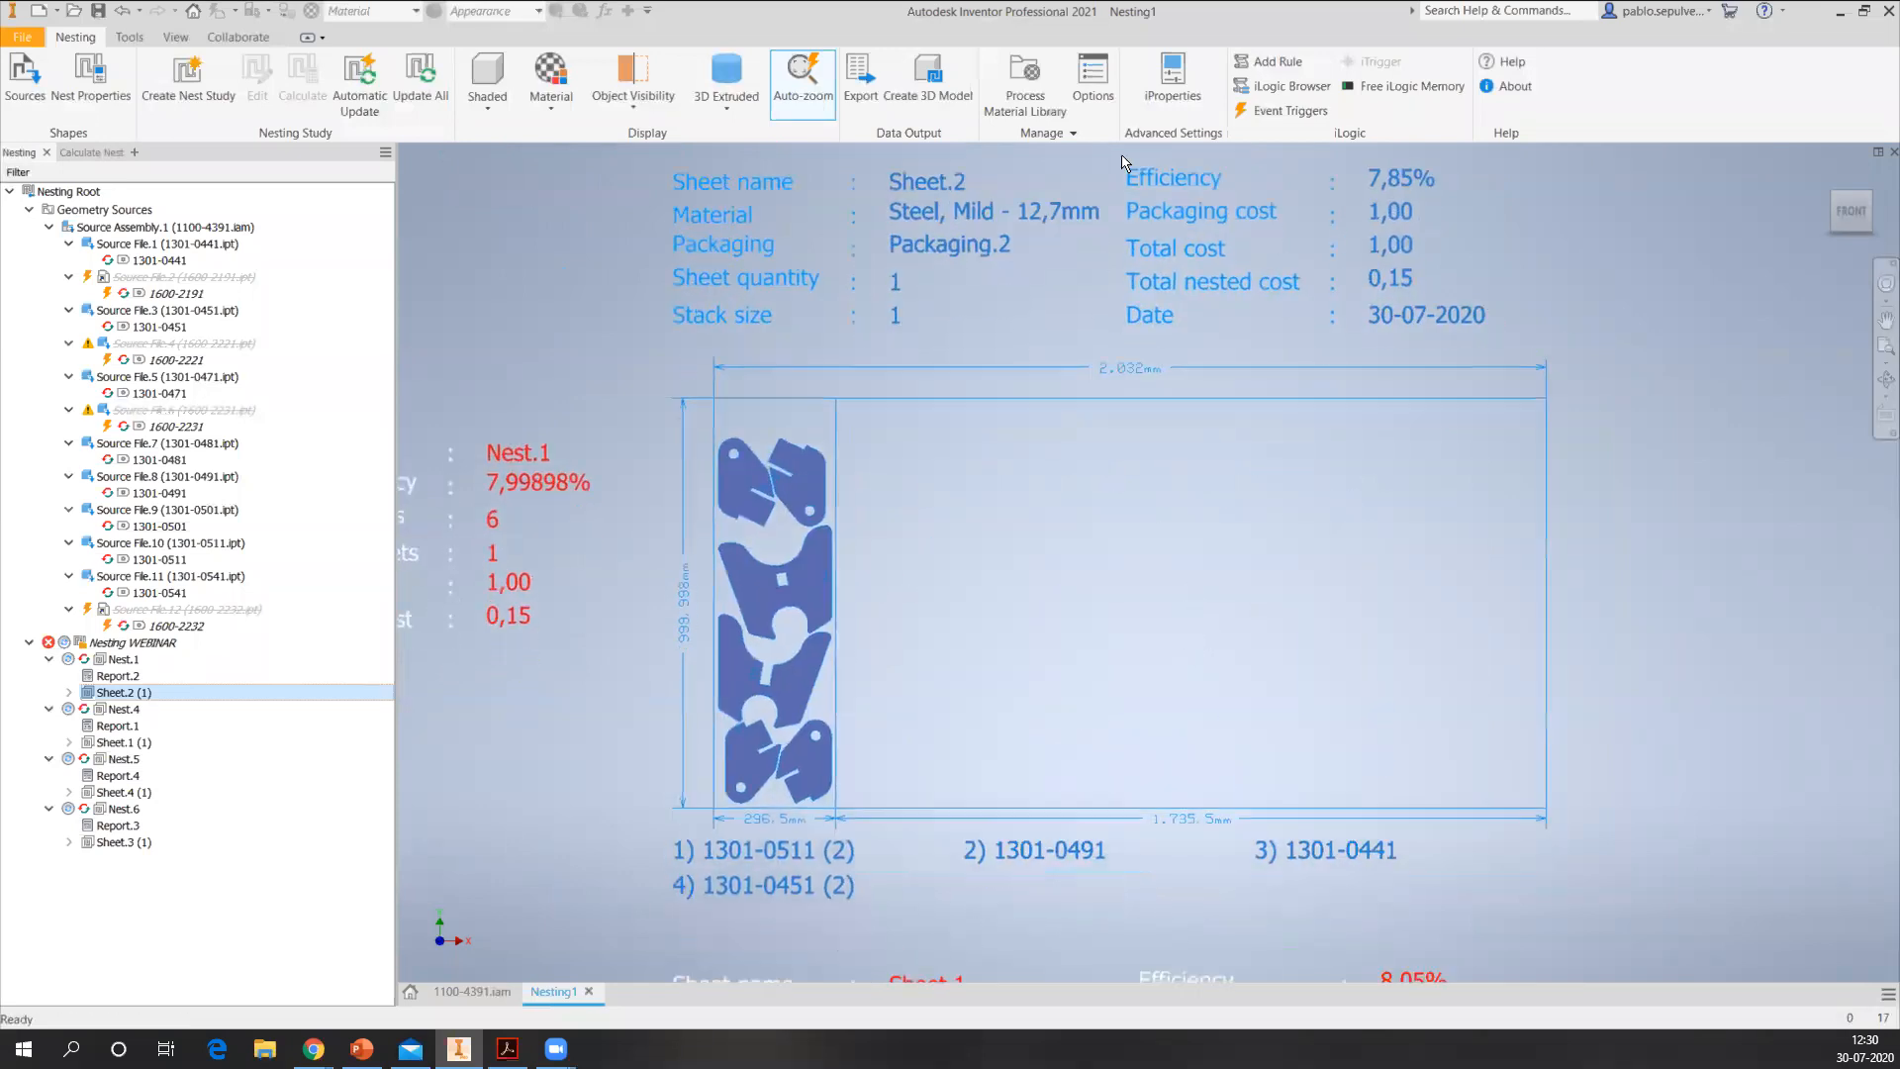
- Reopen the process material library, check the dimensions and trim settings of Packaging.2 for the 12,7 mm mild steel, and close the library
click(1025, 79)
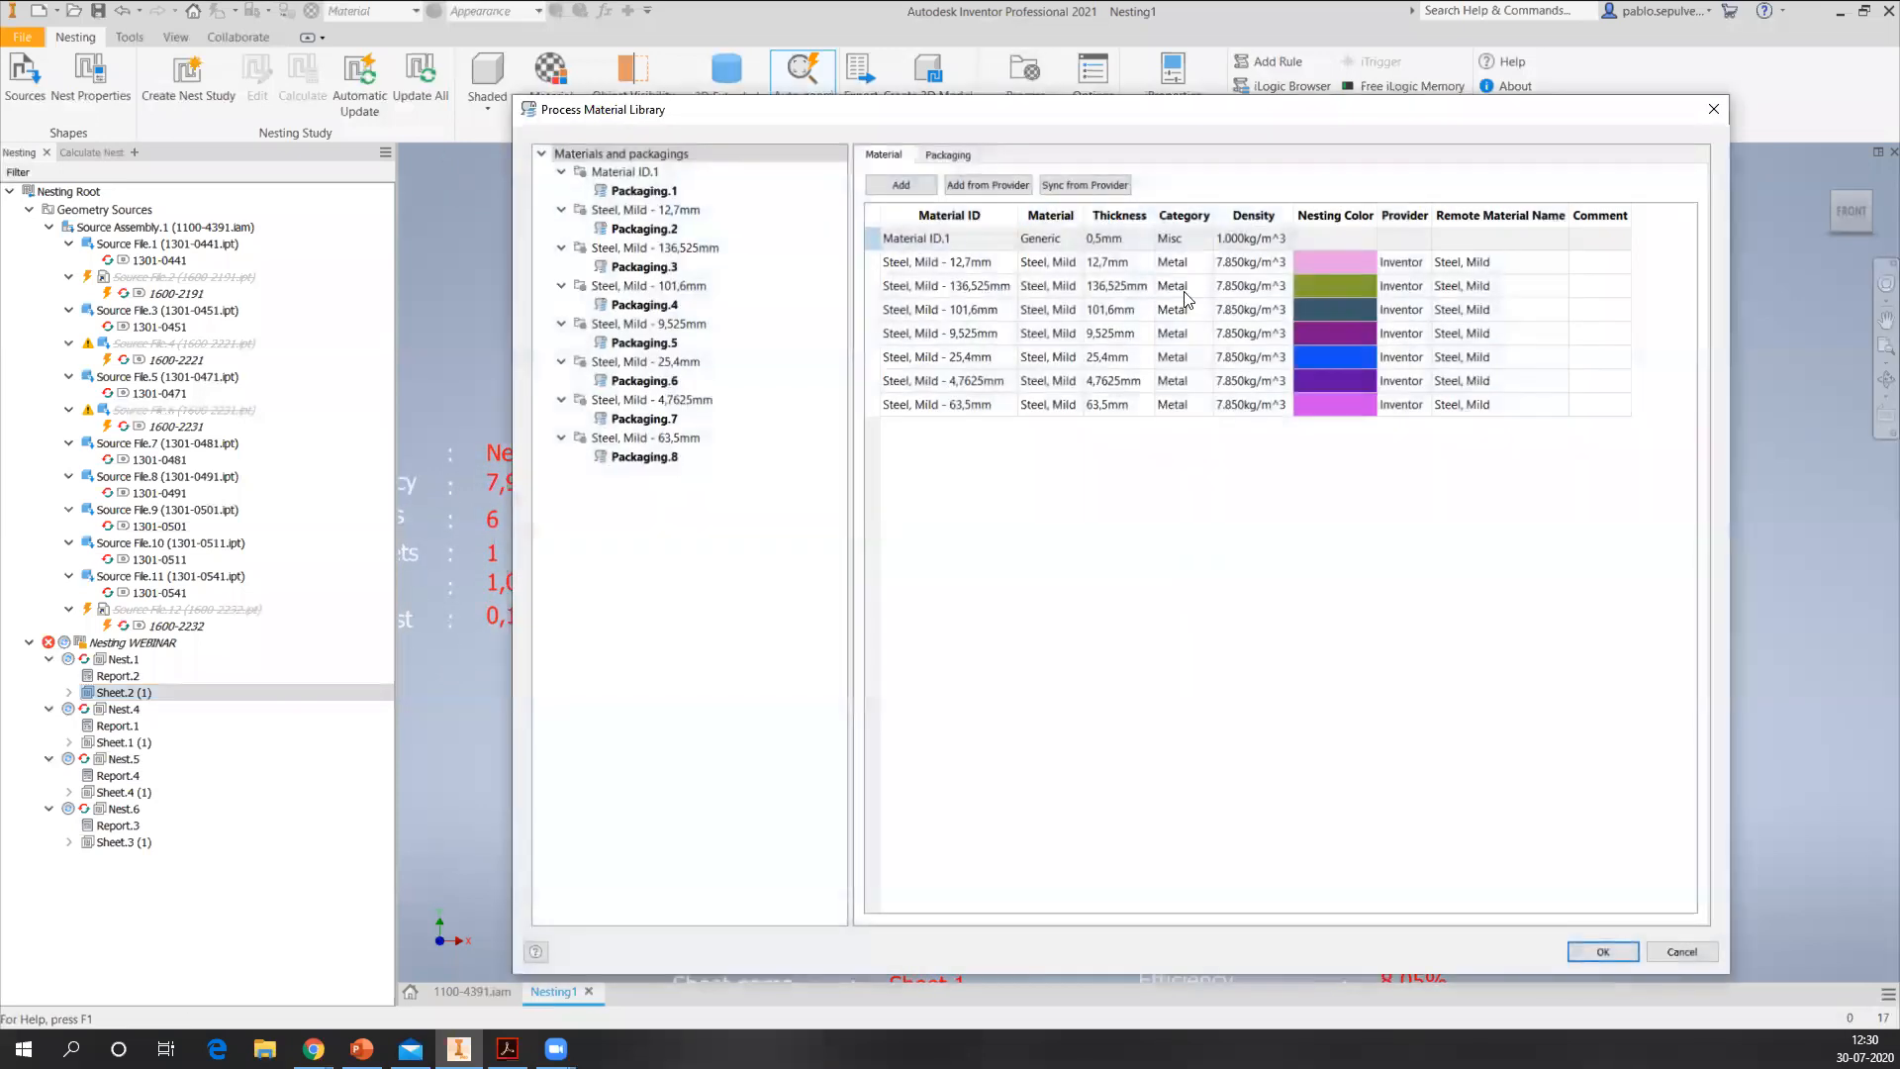
click(672, 247)
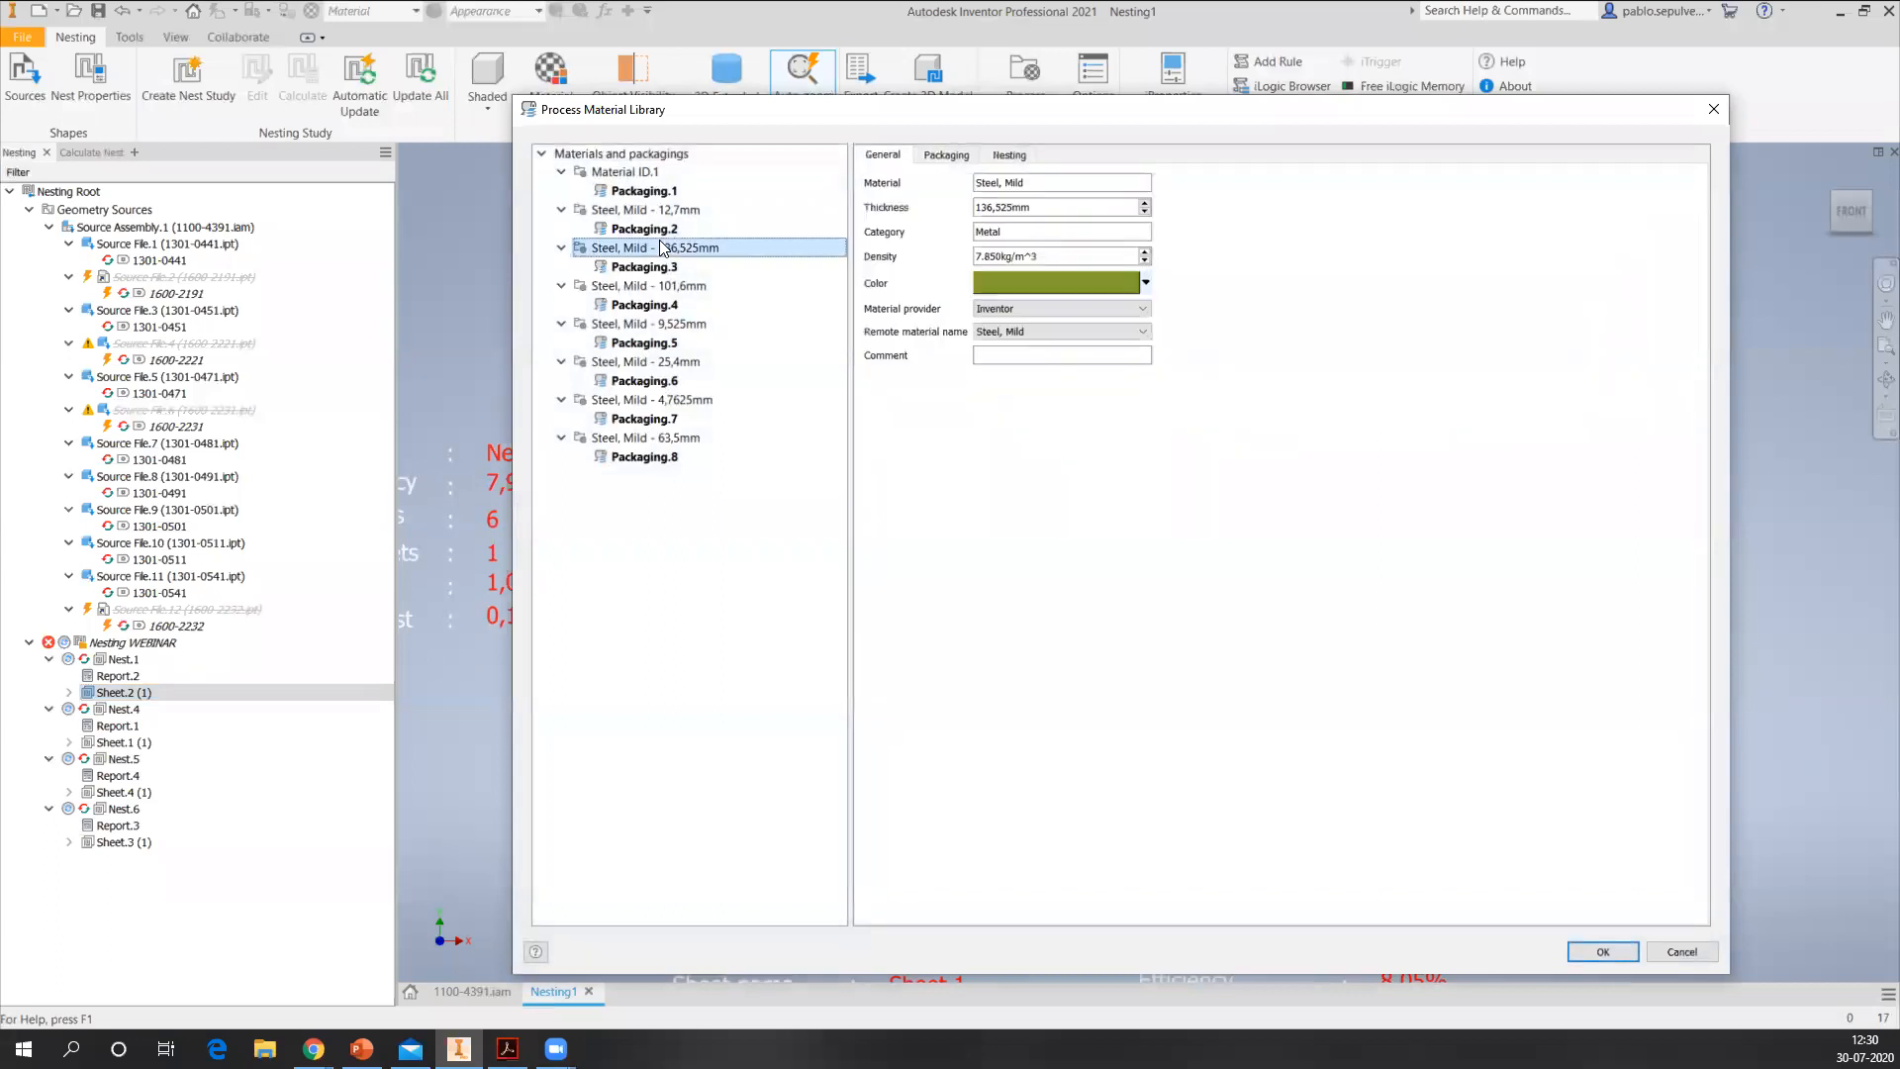
click(661, 230)
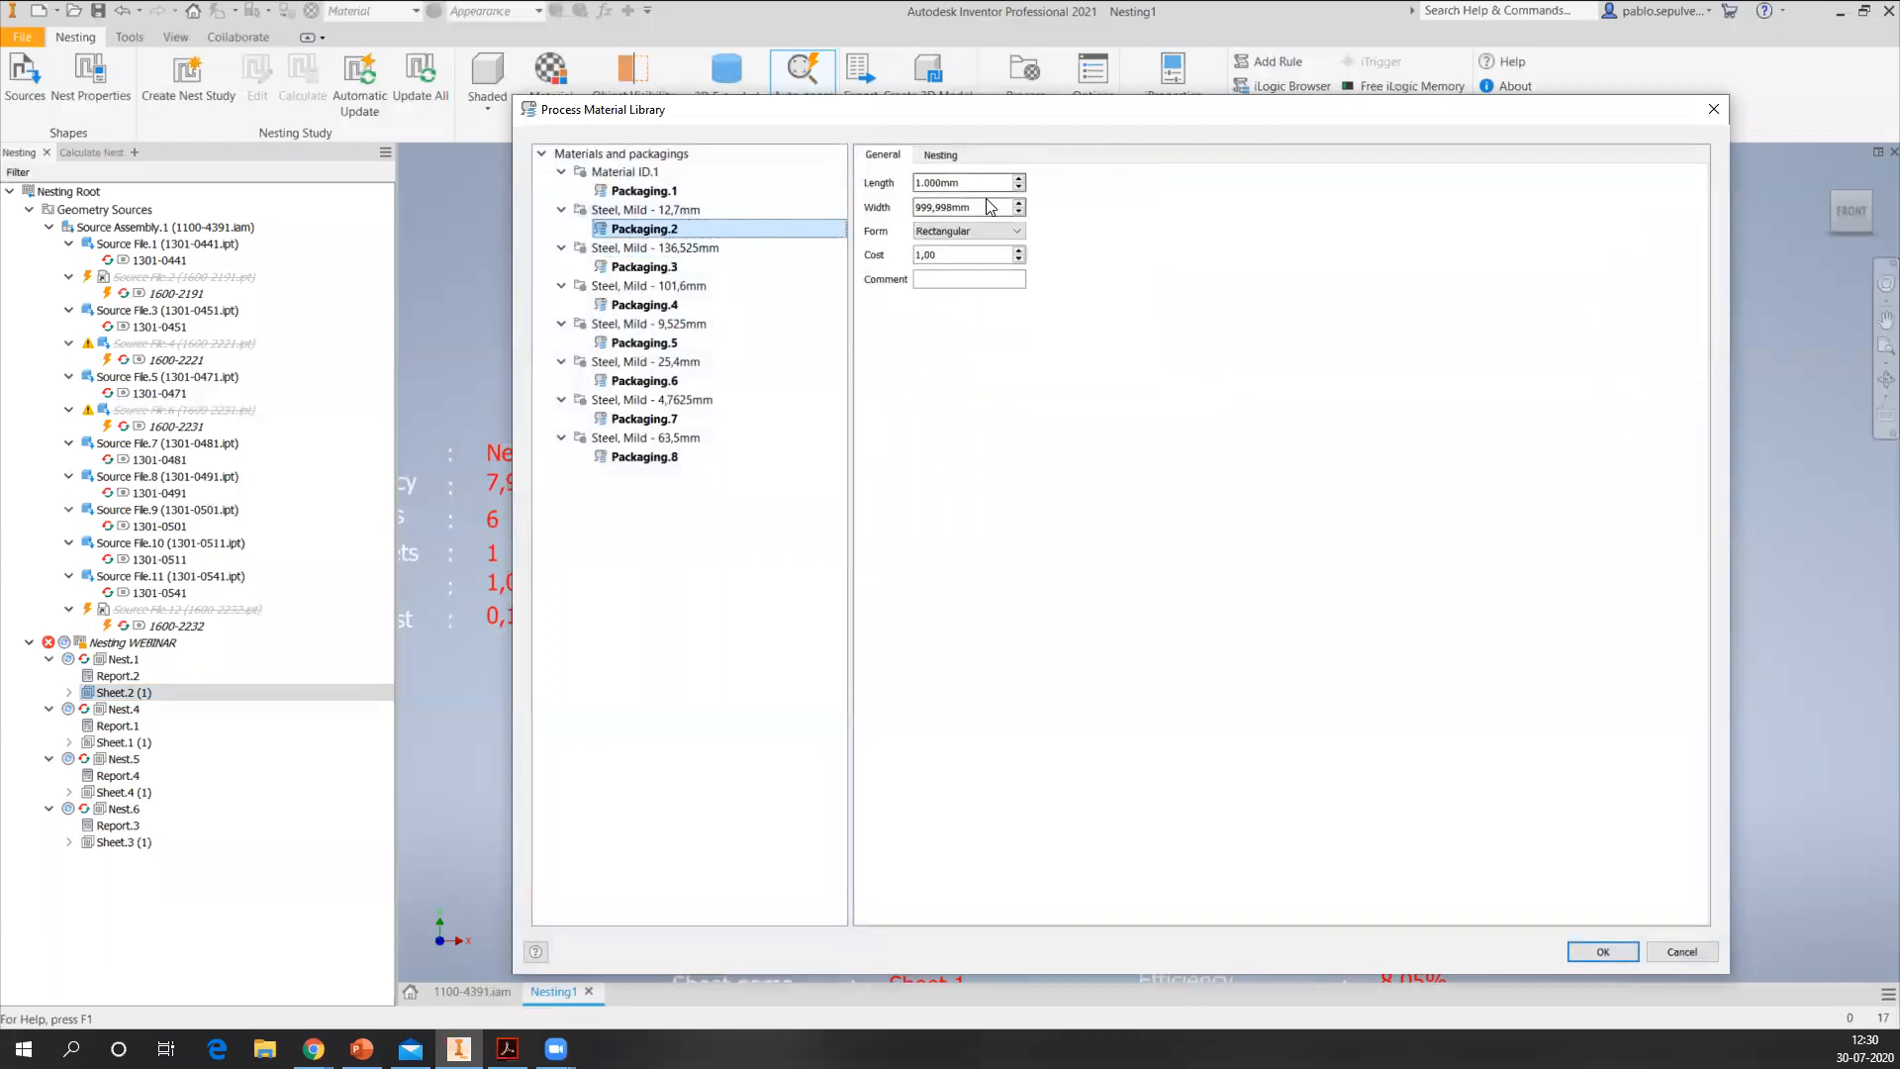
click(937, 158)
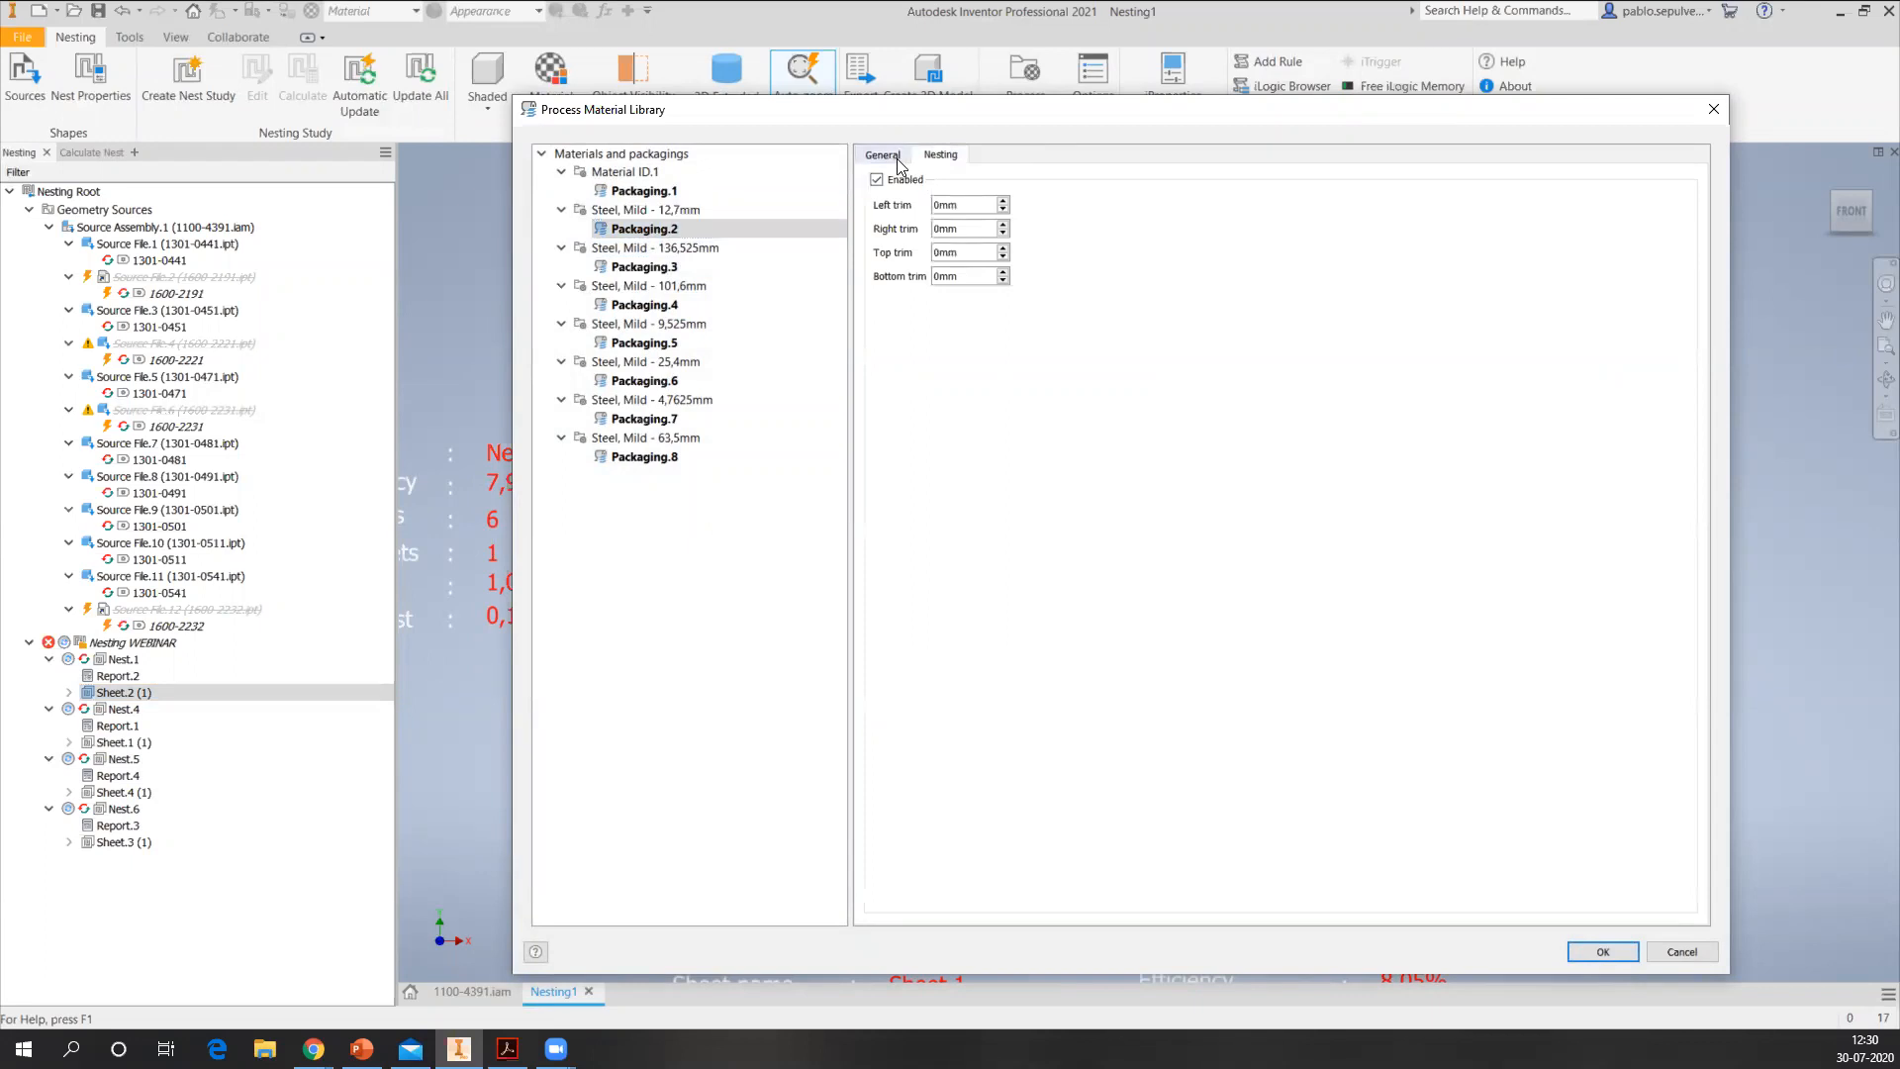
click(895, 161)
click(1616, 950)
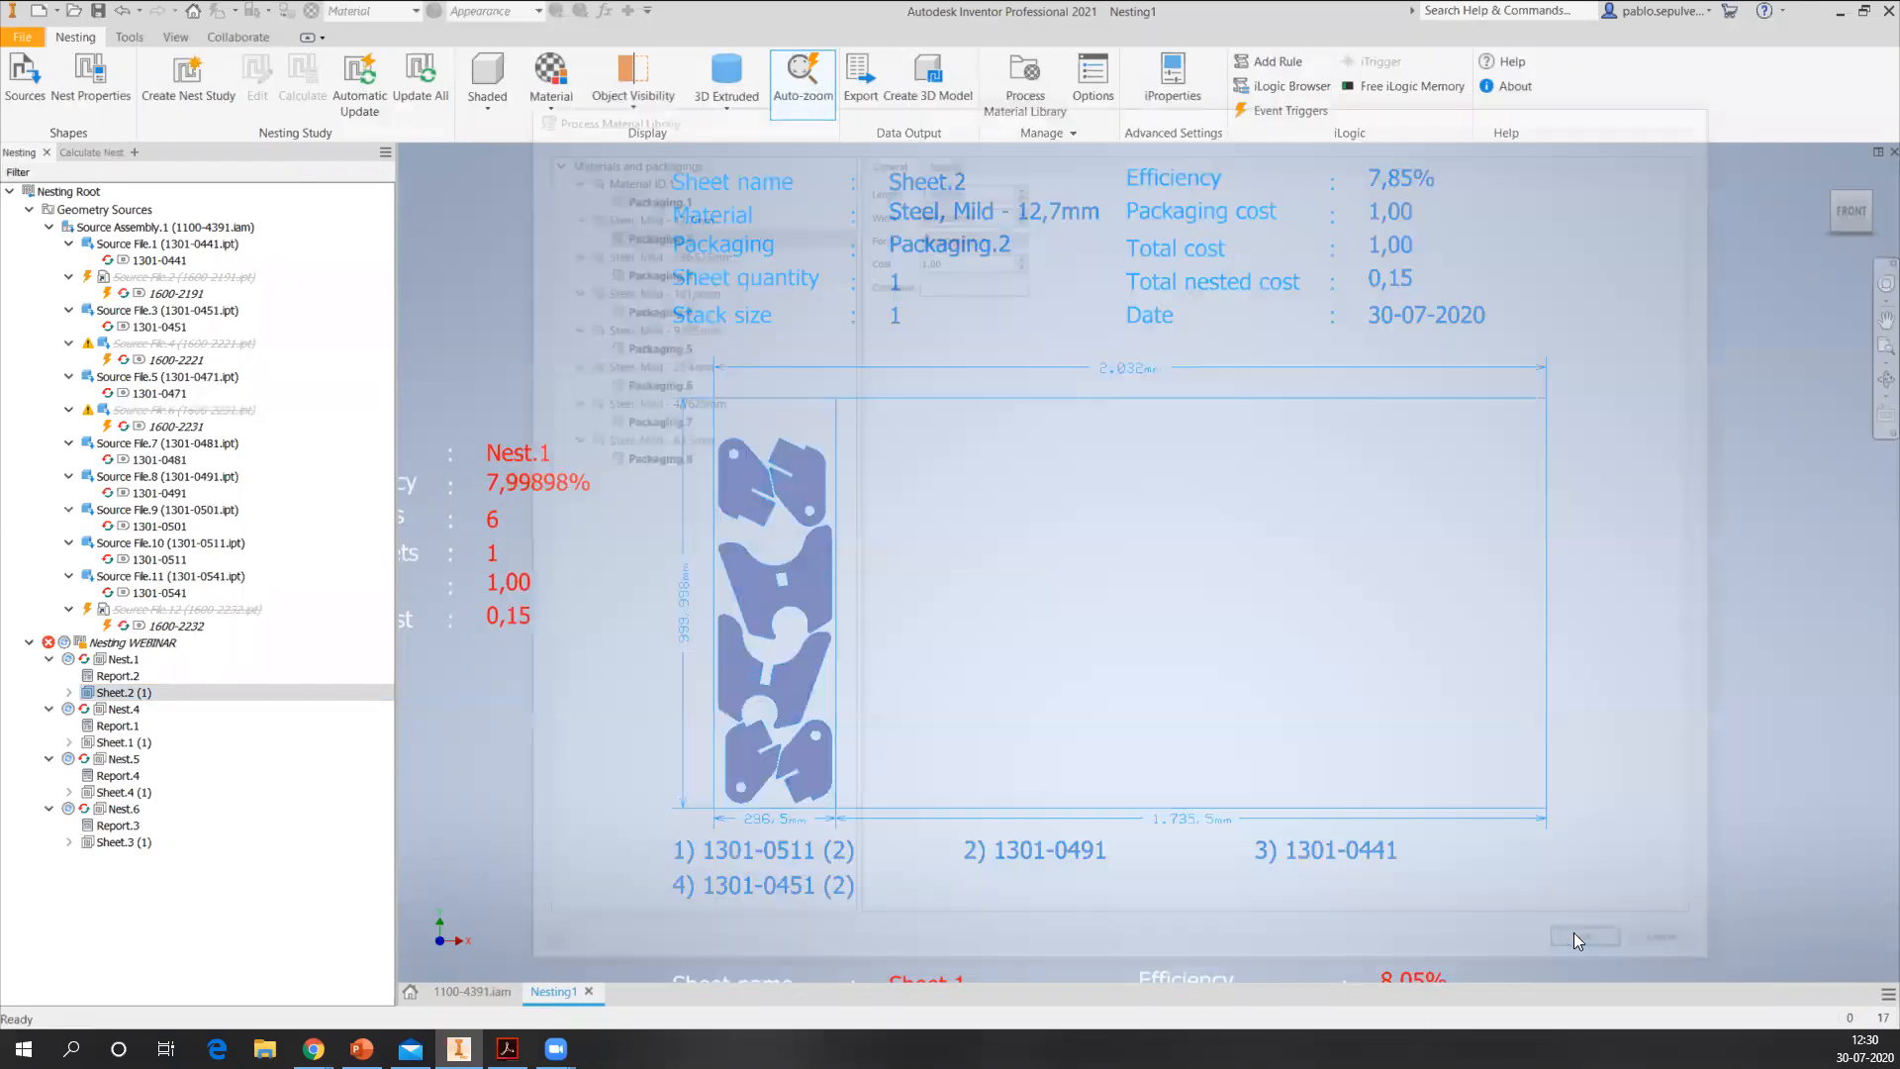
- Turn automatic updating back on for the nesting data
click(356, 83)
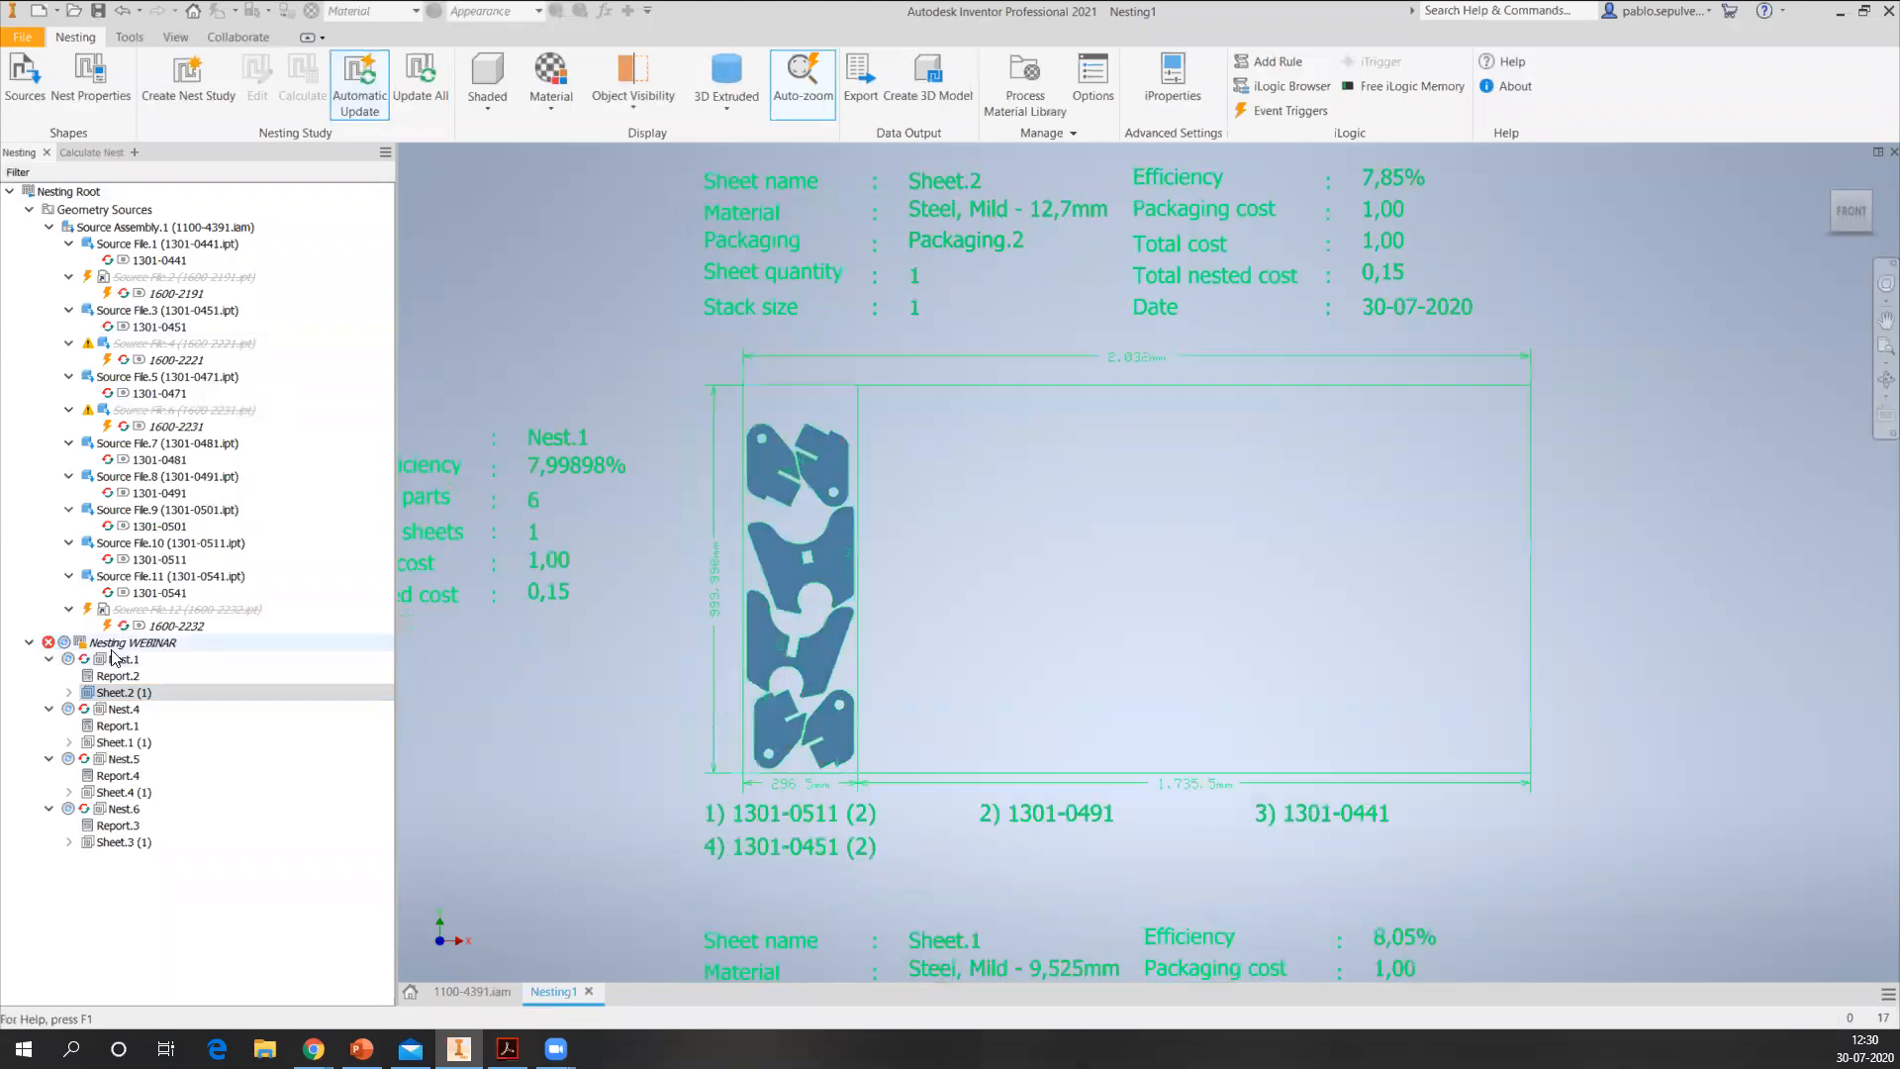
right_click(117, 642)
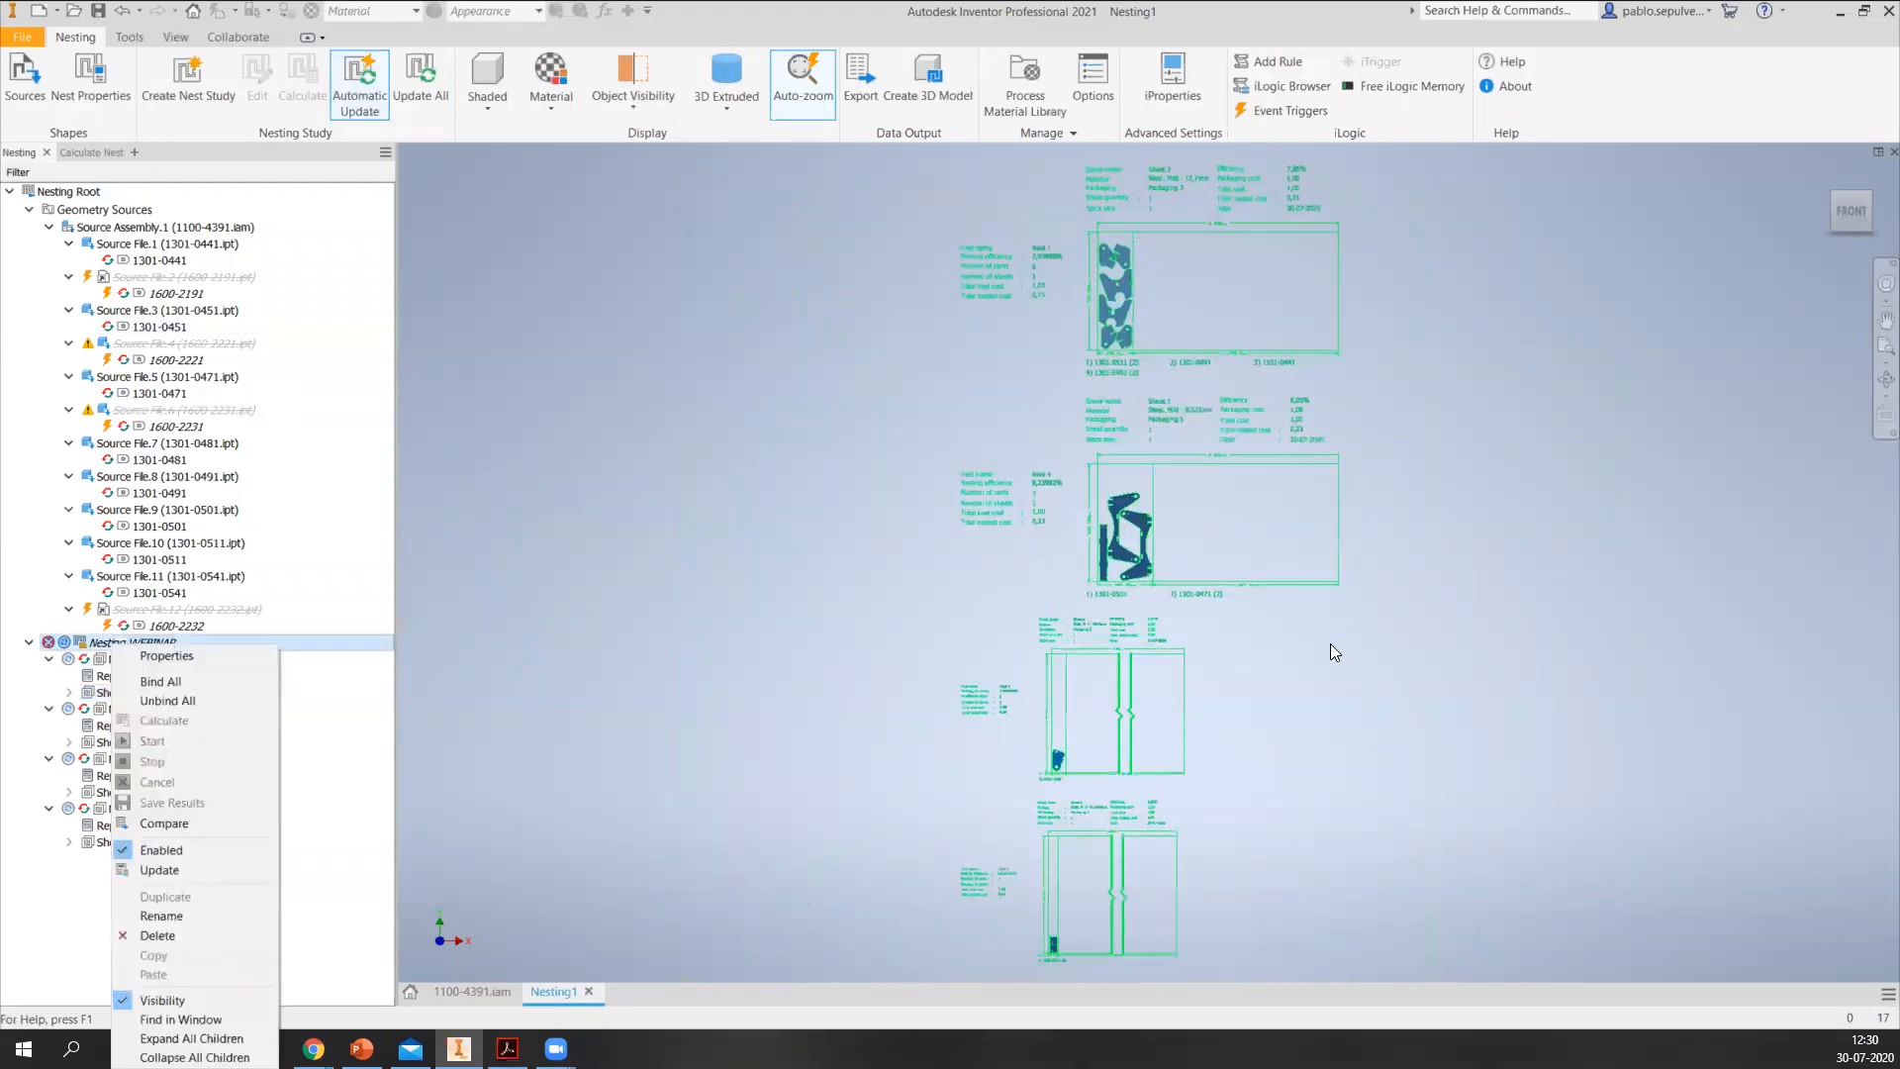
click(797, 695)
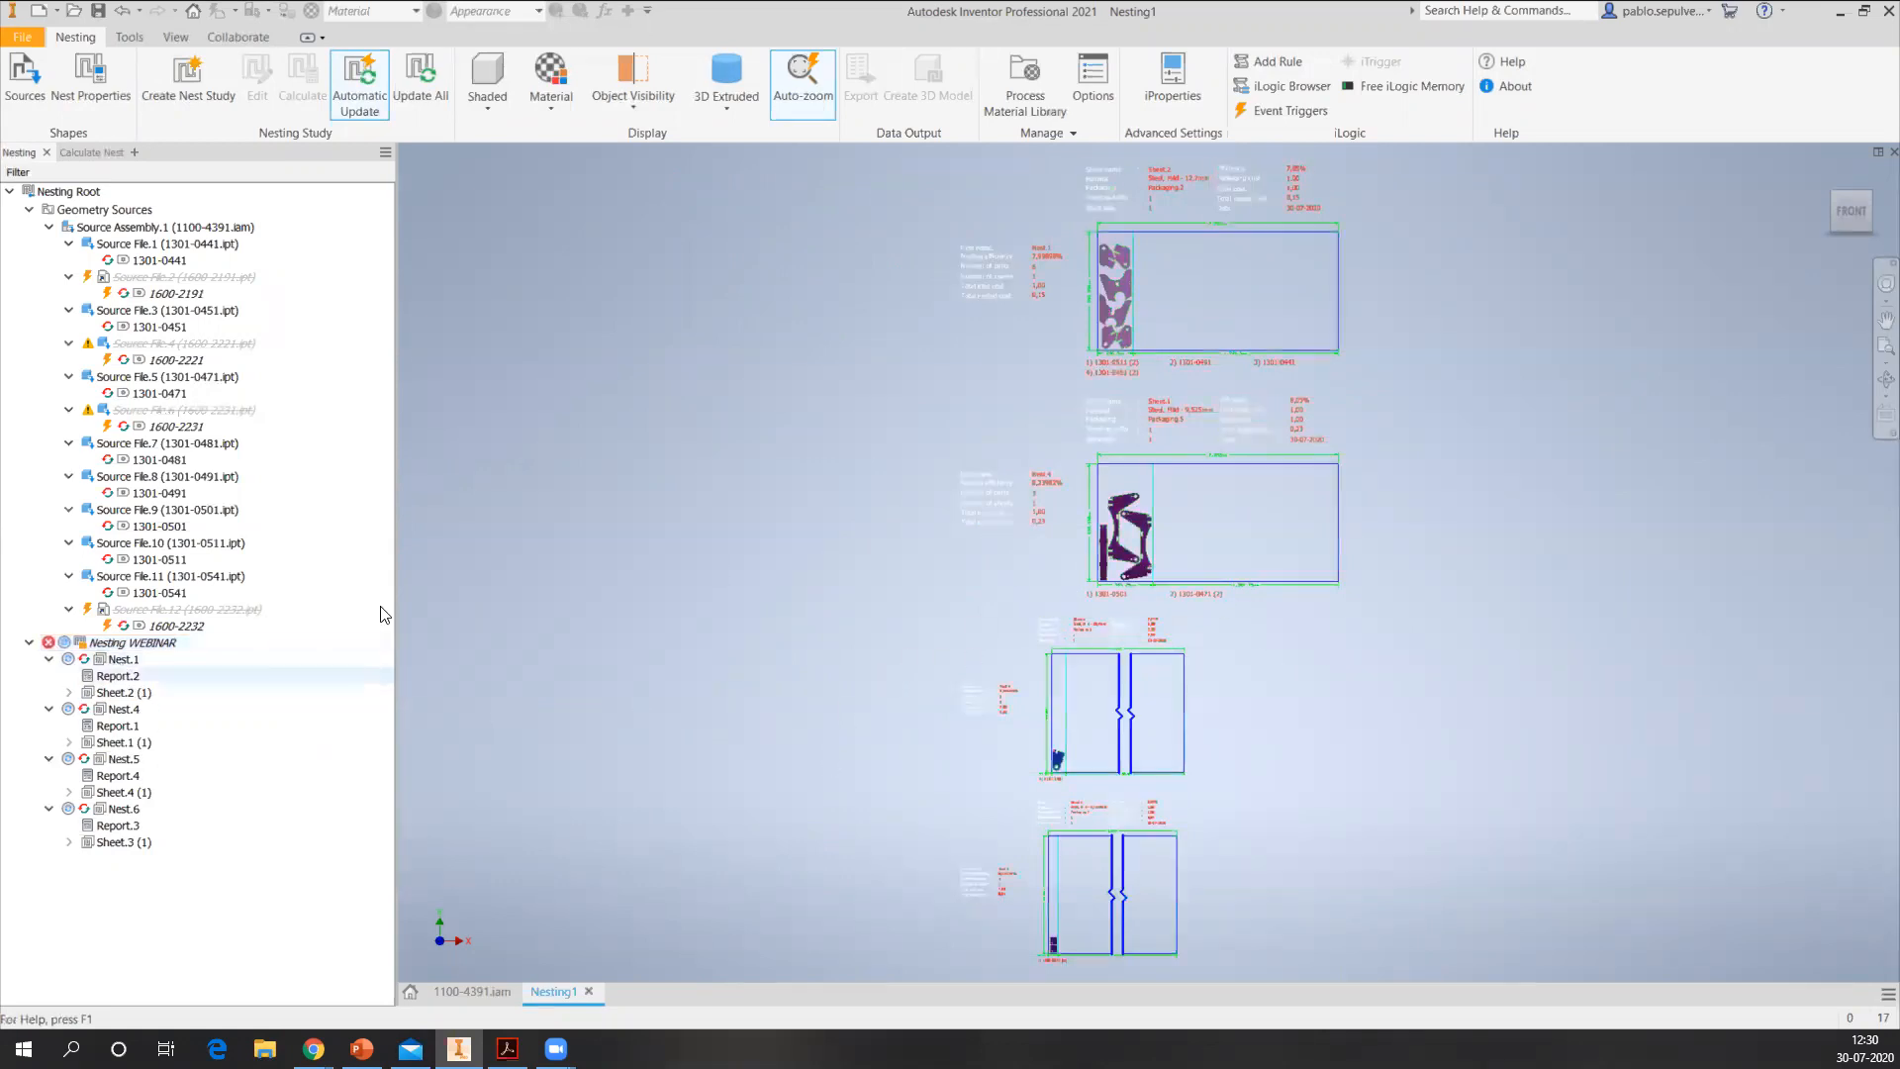
- Examine the Nest.4 layout on Sheet.1 in 9,525 mm mild steel, including its parts and efficiency data
scroll(1227, 361, up, 4)
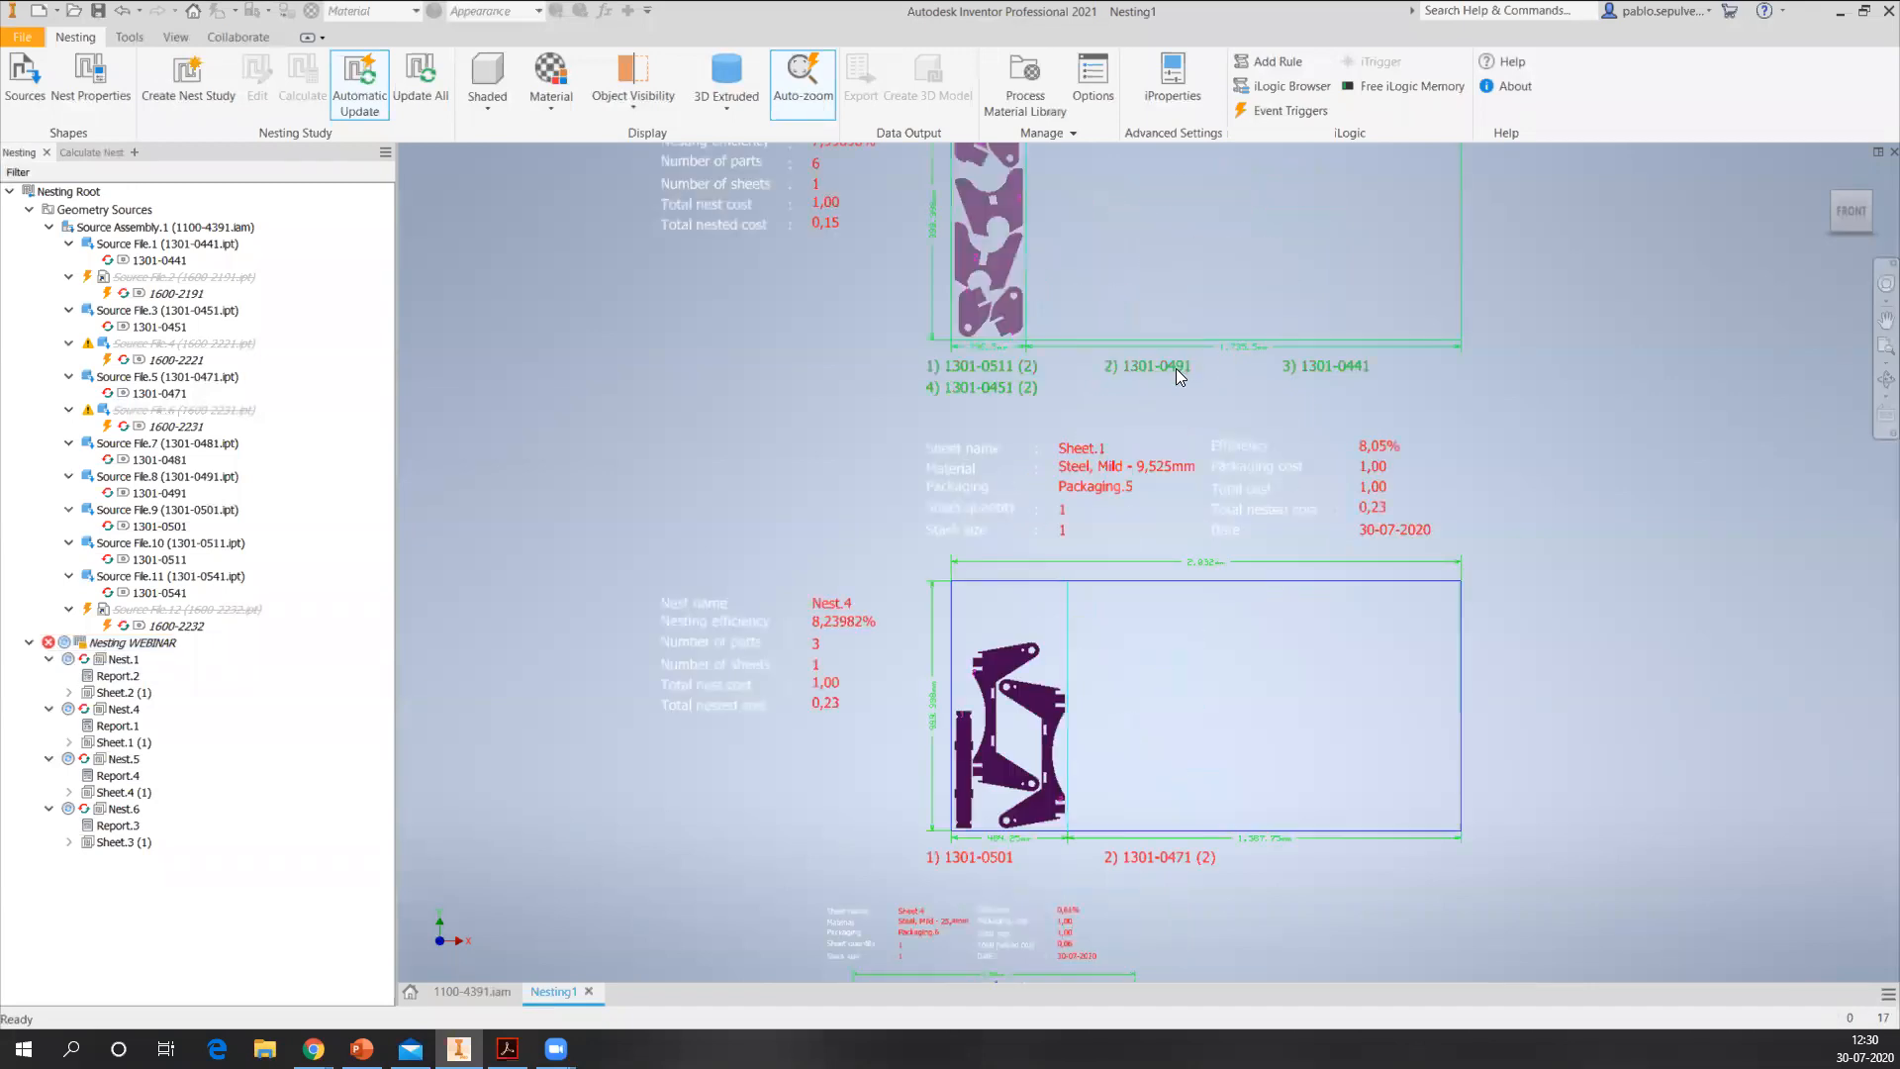
scroll(1175, 368, up, 3)
mouse_move(1133, 454)
middle_down()
mouse_move(999, 792)
mouse_move(1070, 428)
middle_up()
middle_drag(1094, 555, 1053, 330)
middle_drag(1067, 678, 1008, 421)
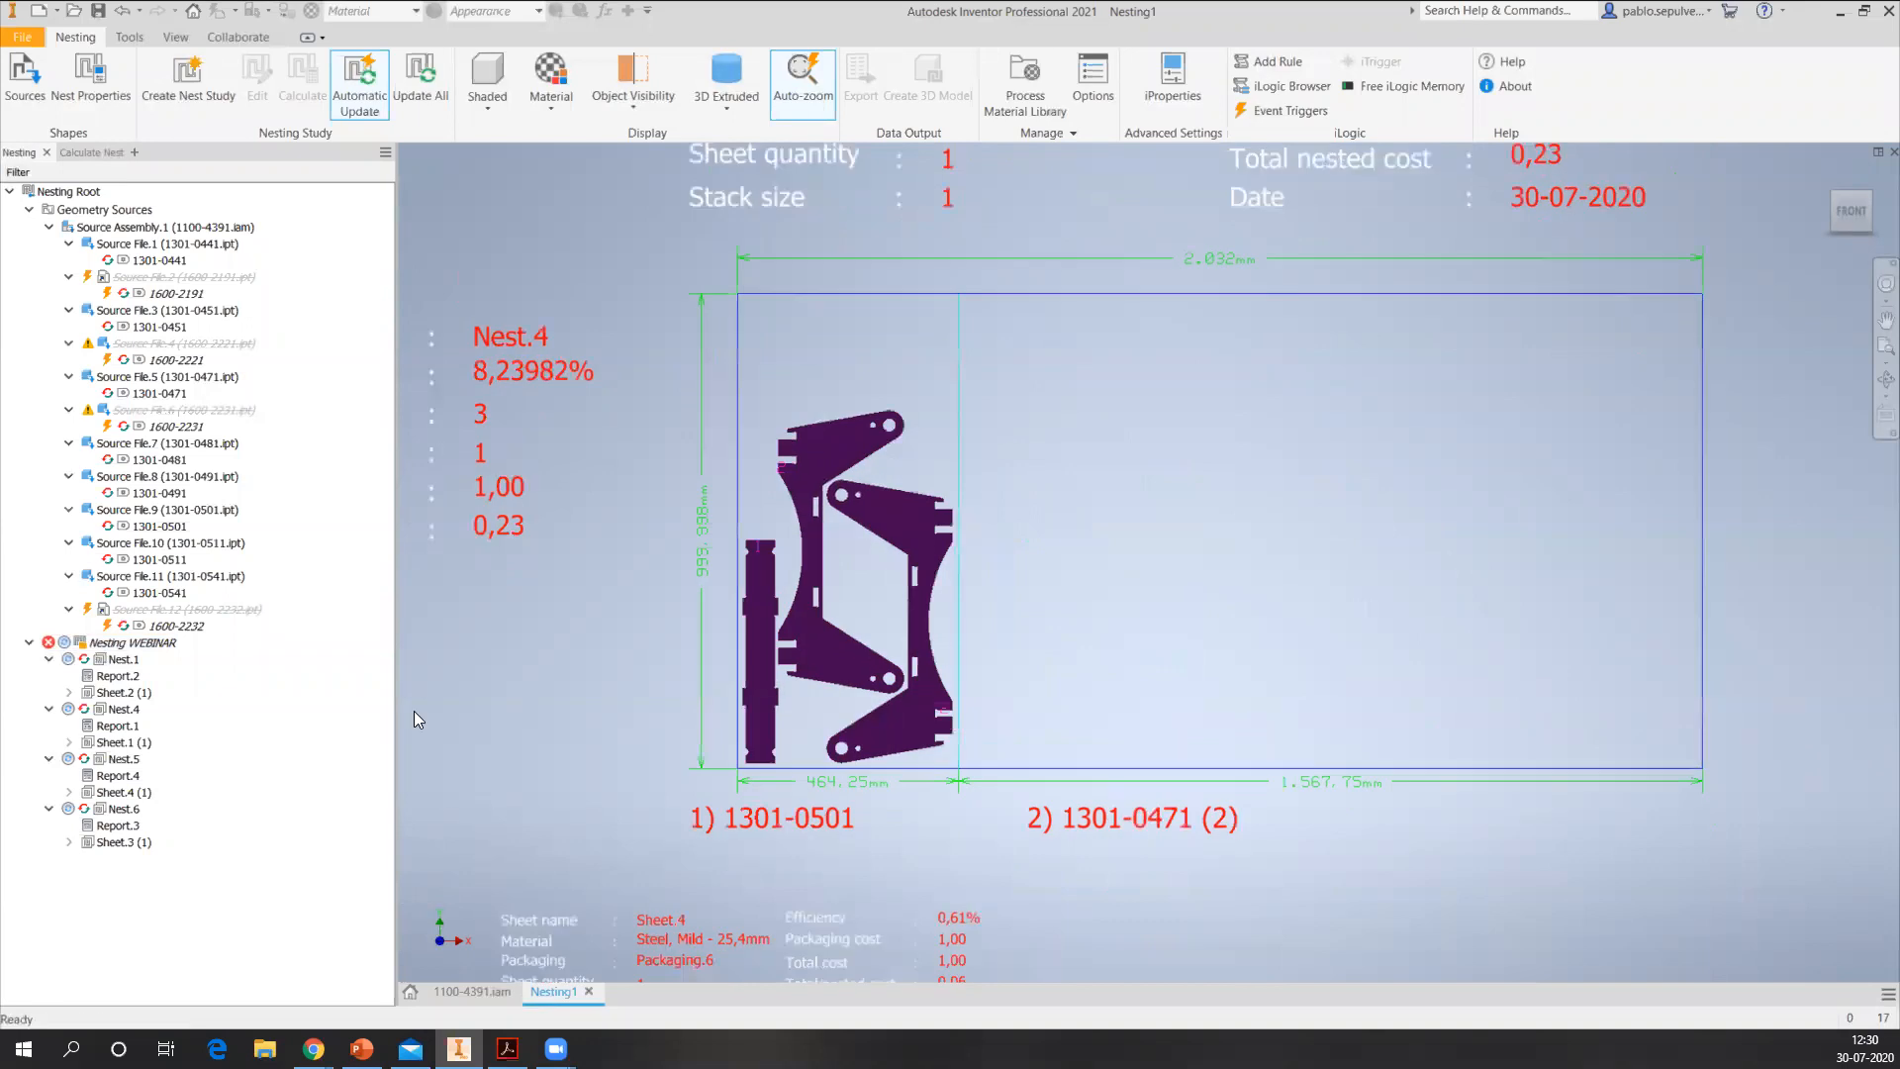
click(116, 742)
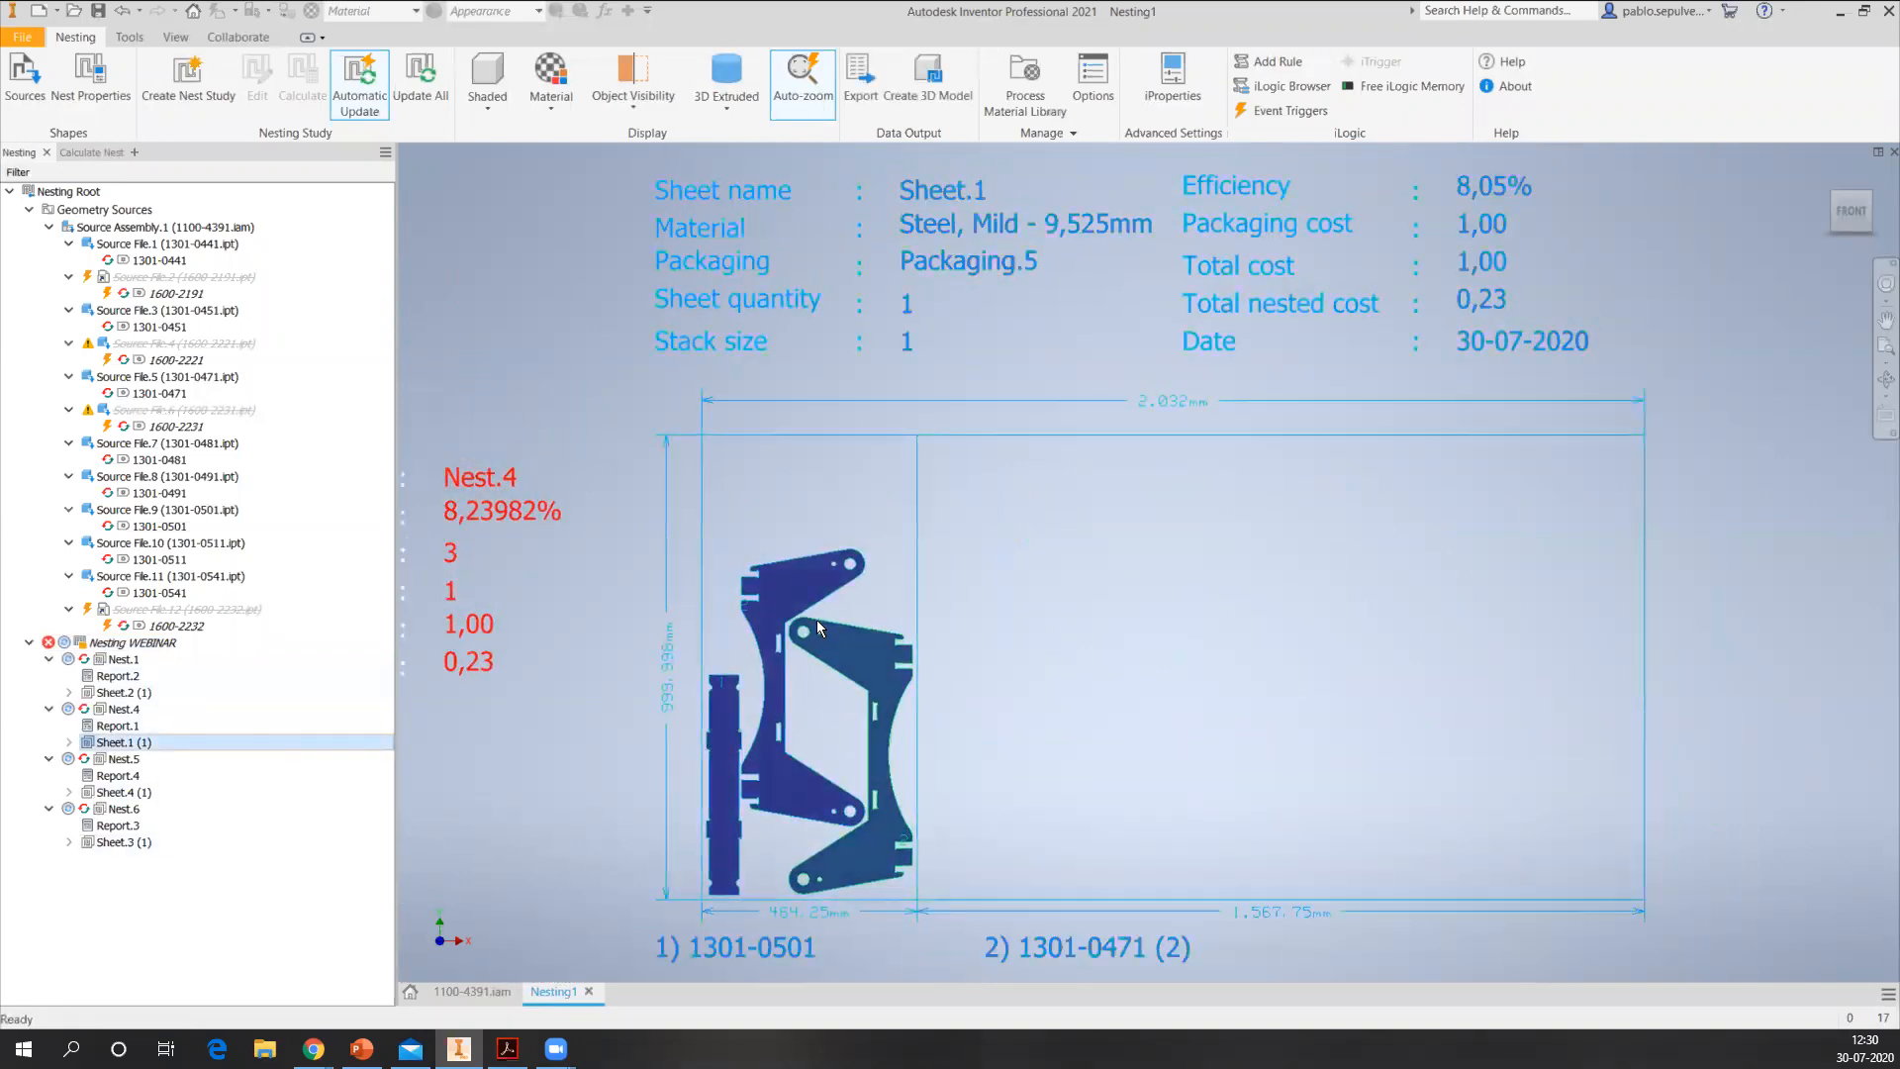
- Check which file types are available for exporting Sheet.1, and cancel without saving
right_click(130, 748)
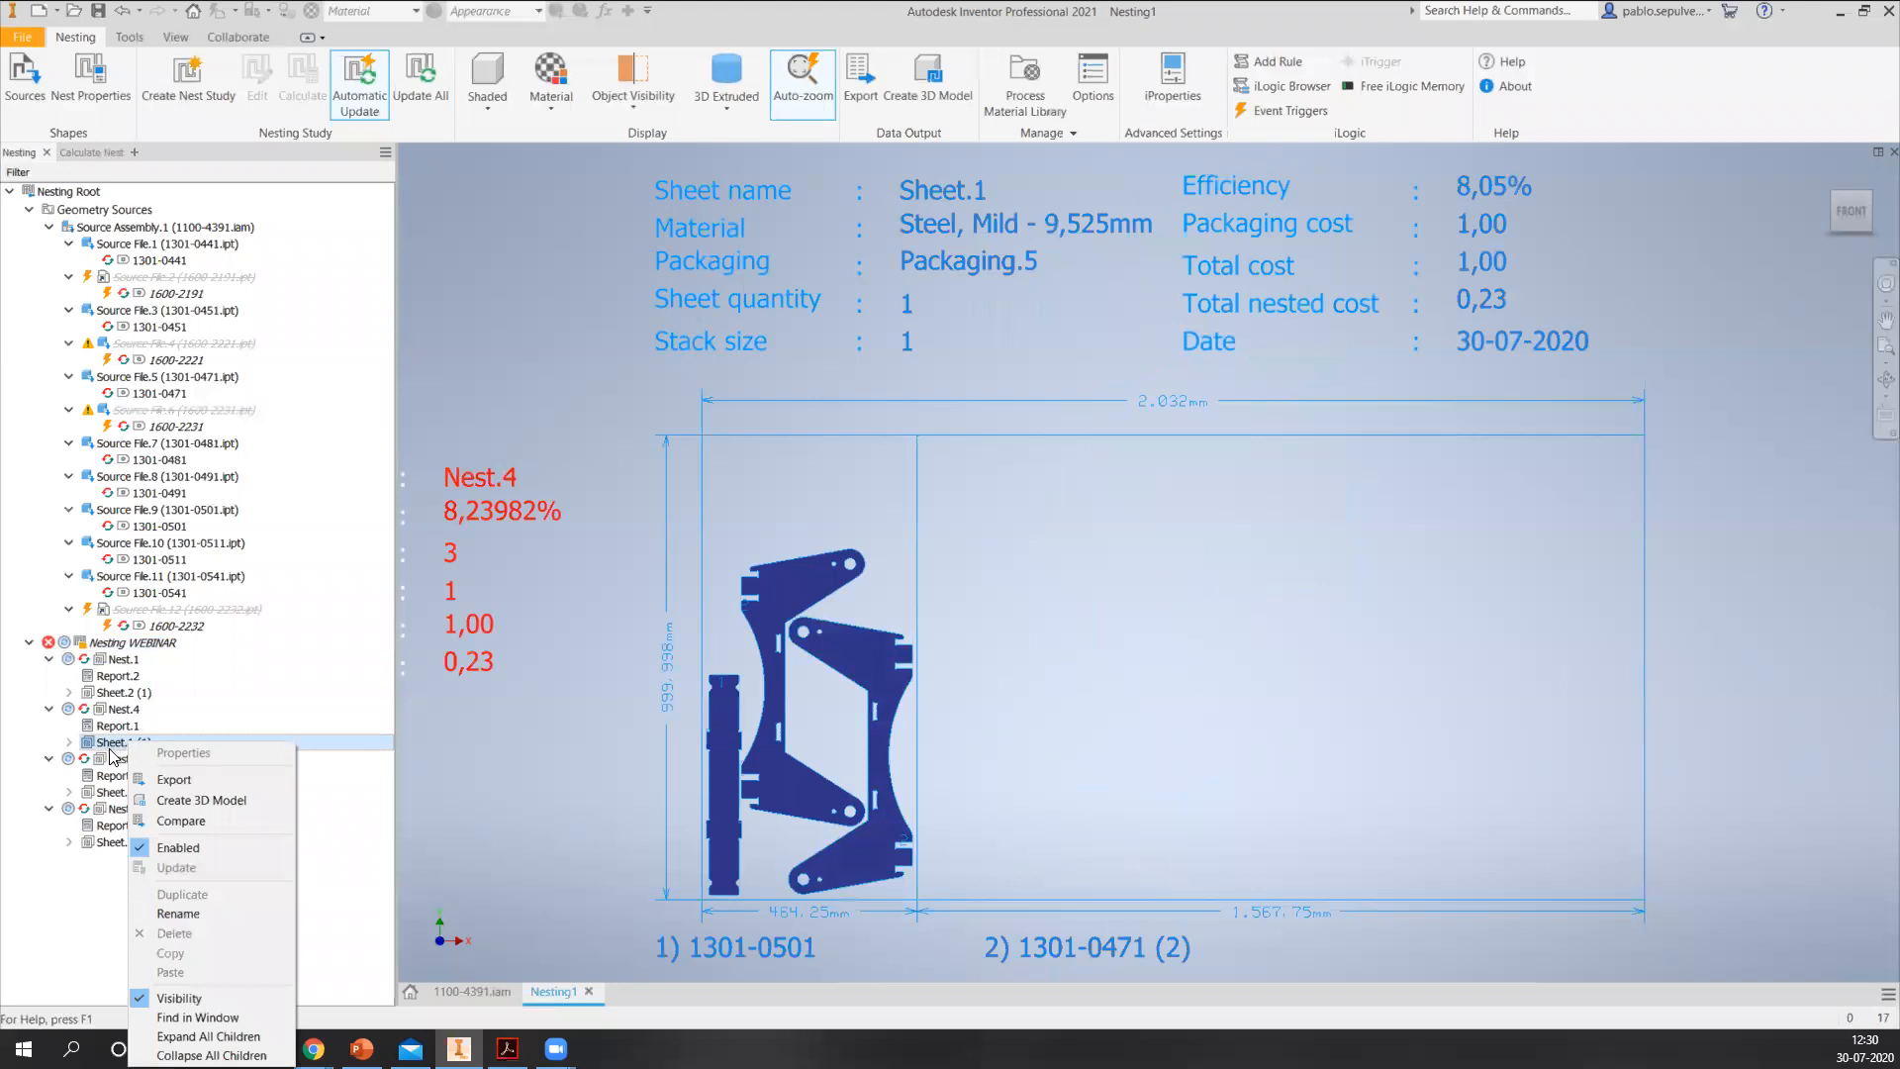
click(197, 781)
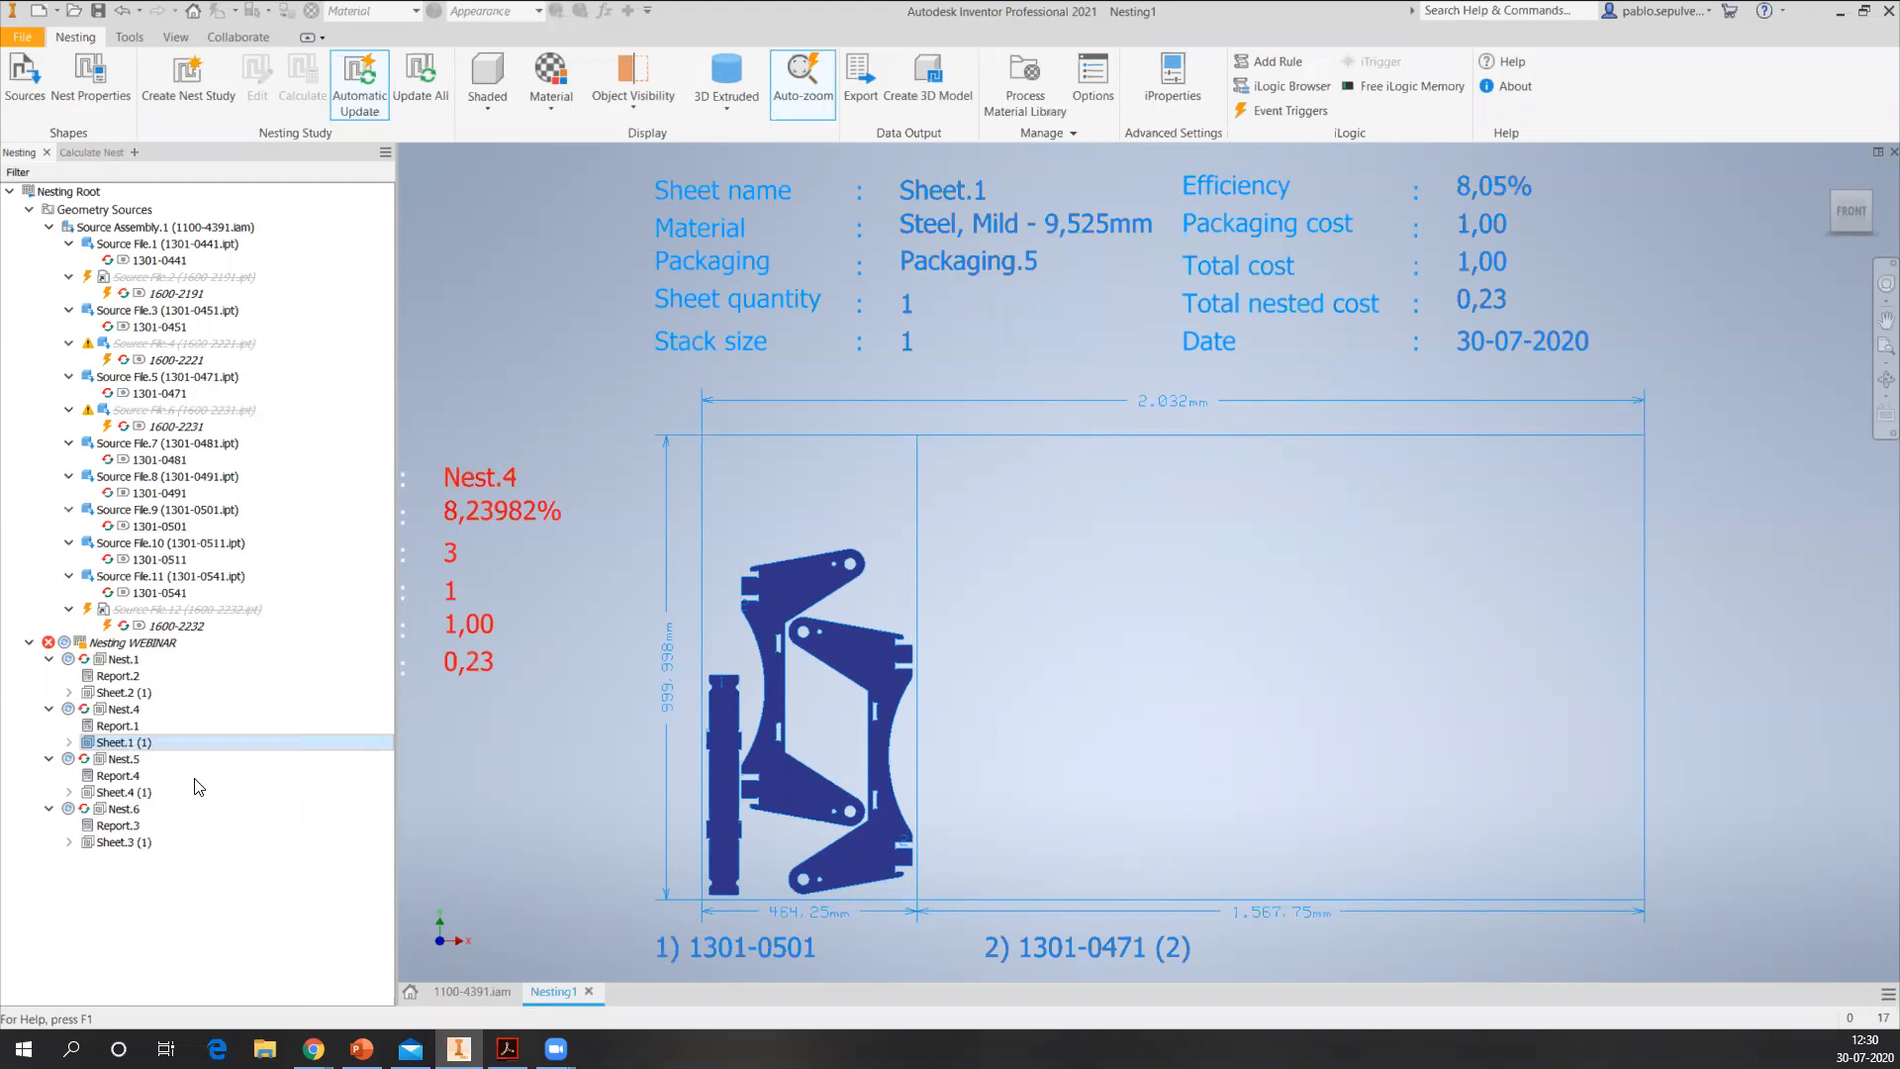
click(320, 950)
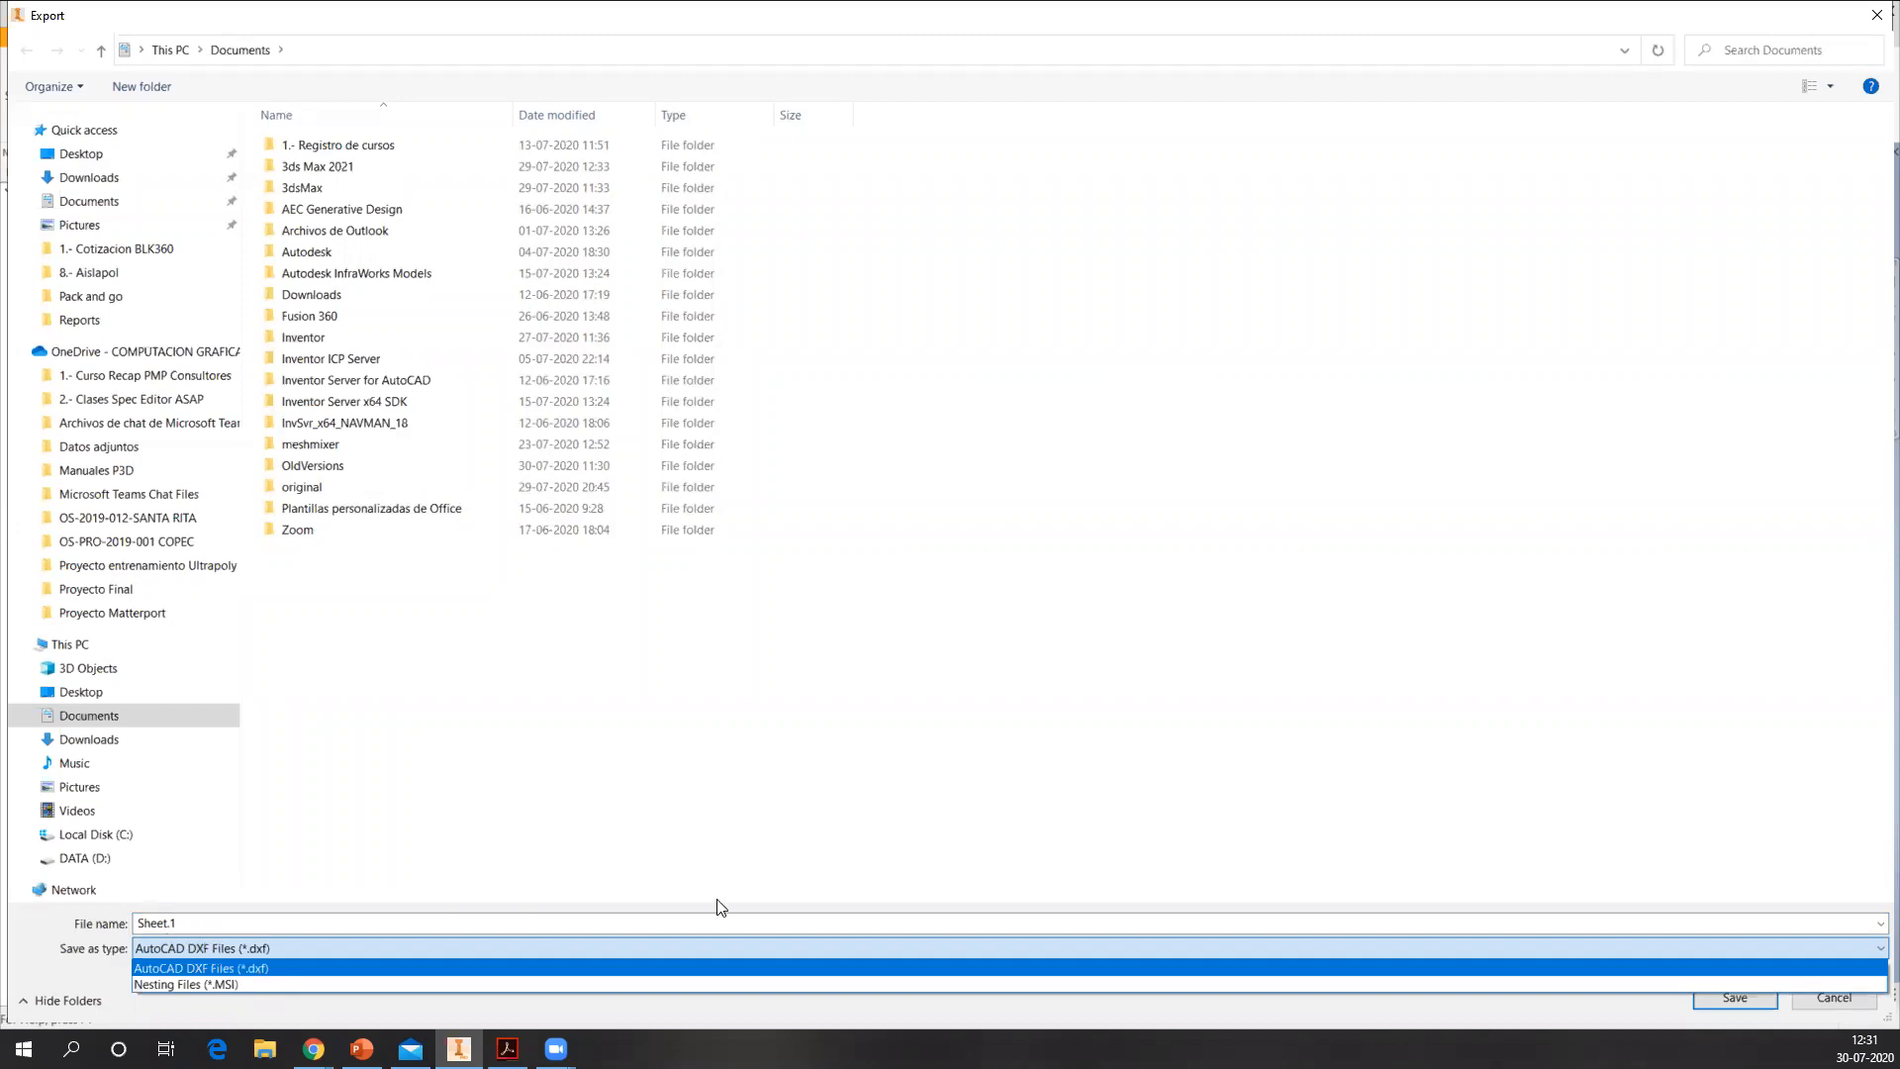
click(1835, 1002)
click(1834, 1002)
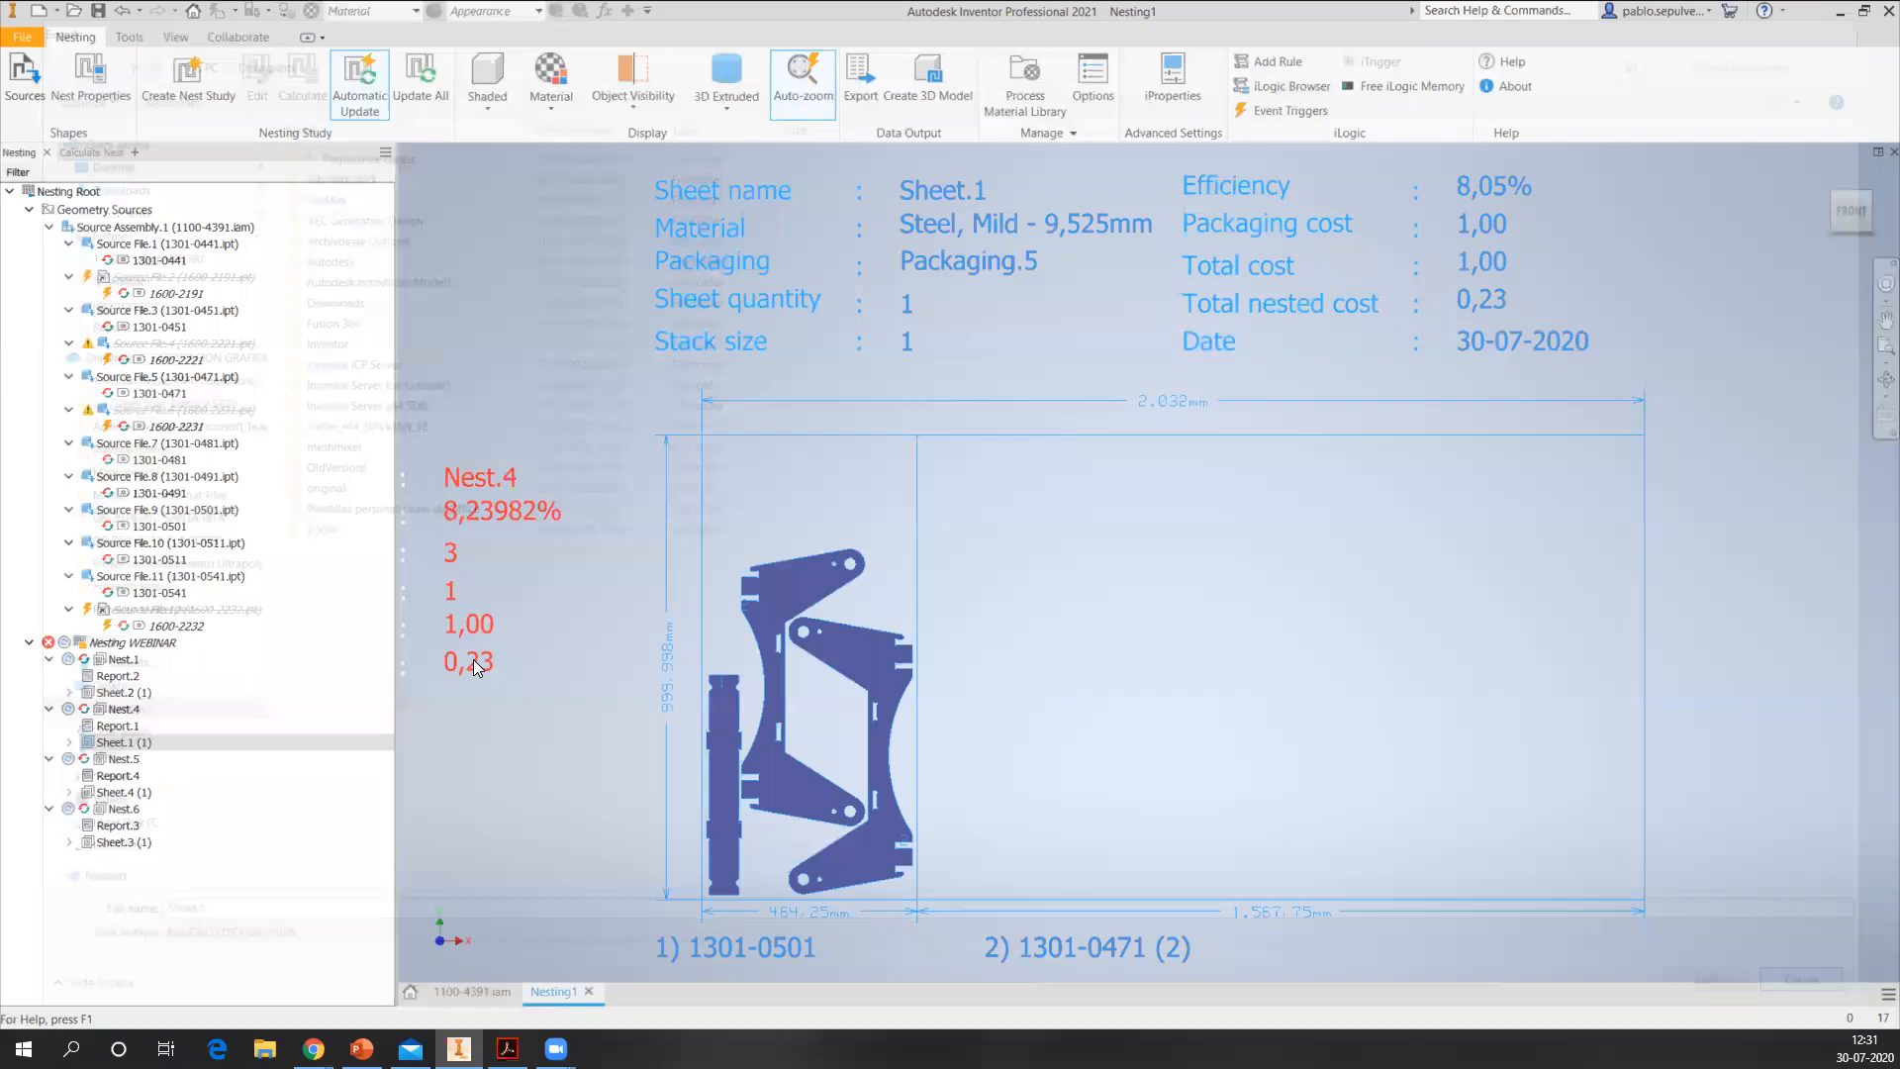
- Select Sheet.2, Sheet.1, Sheet.4 and Sheet.3 together and start exporting them
click(124, 692)
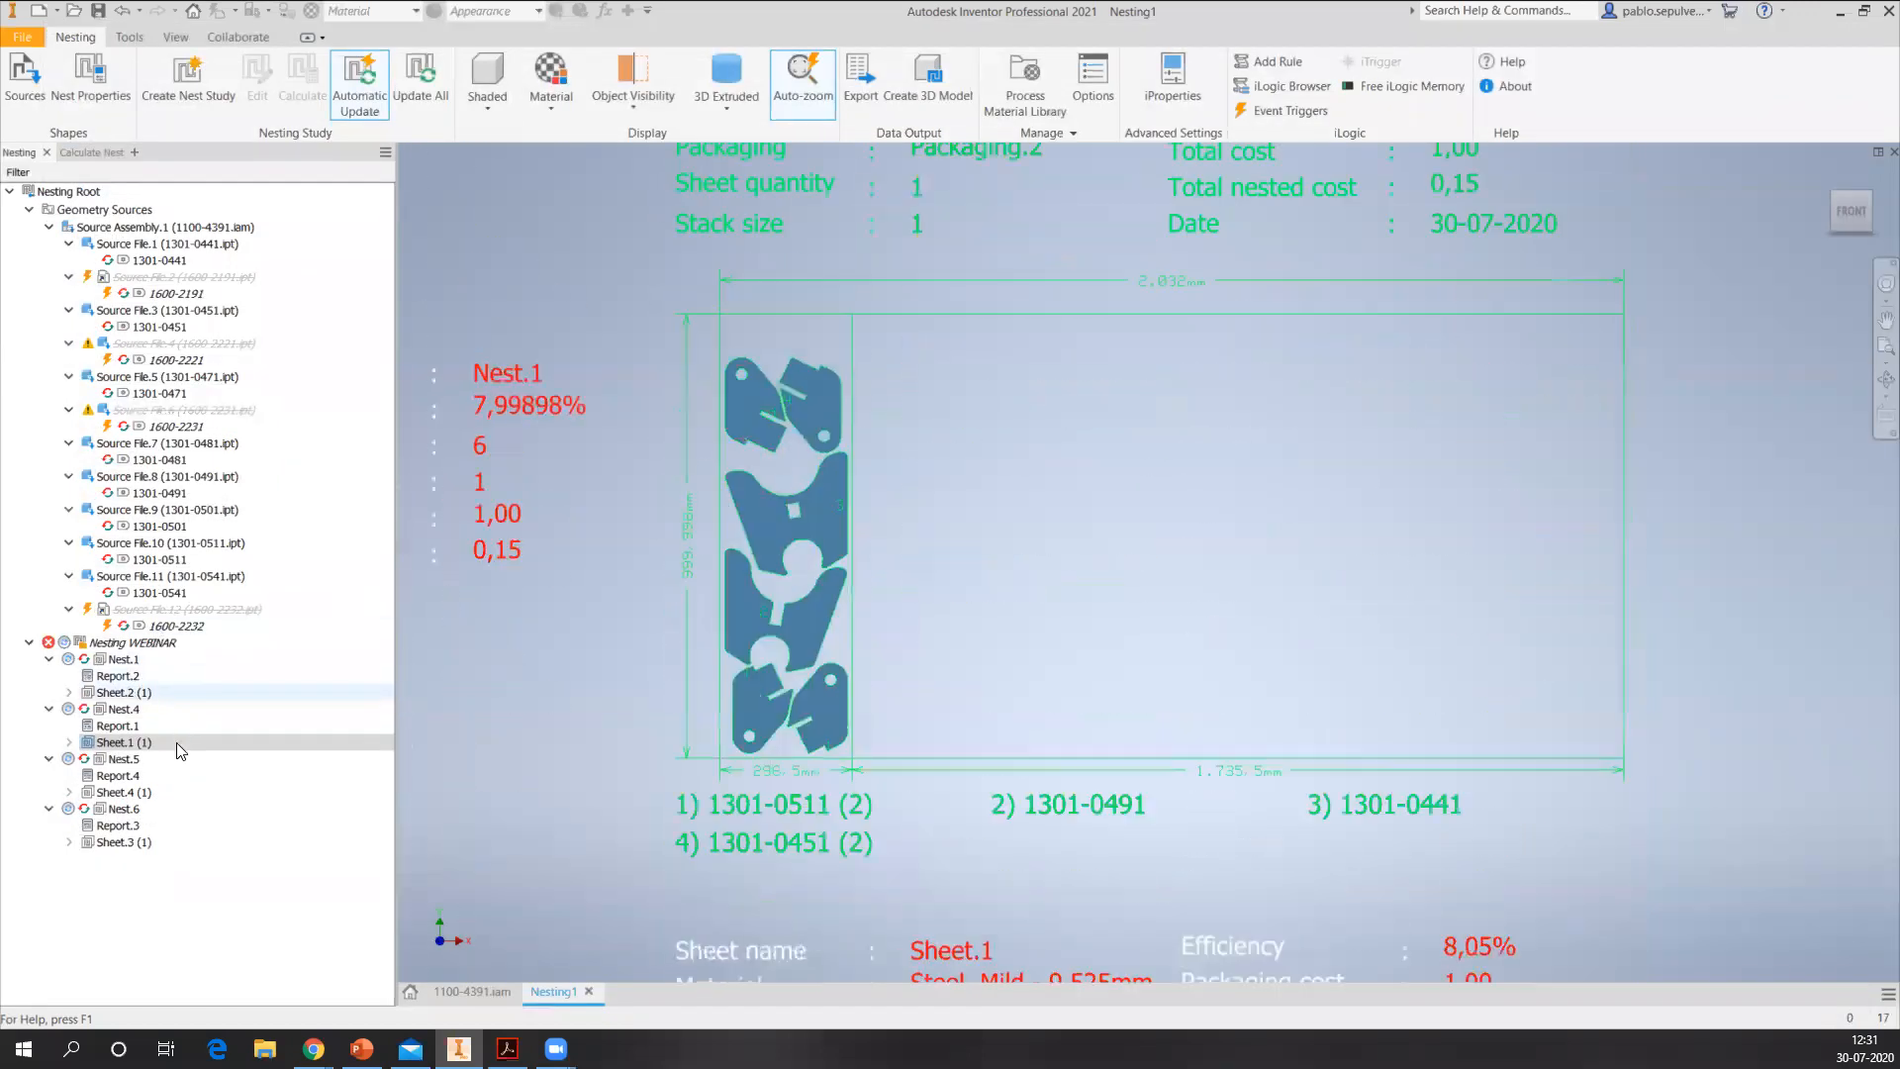
ctrl+click(148, 742)
ctrl+click(135, 795)
ctrl+click(128, 845)
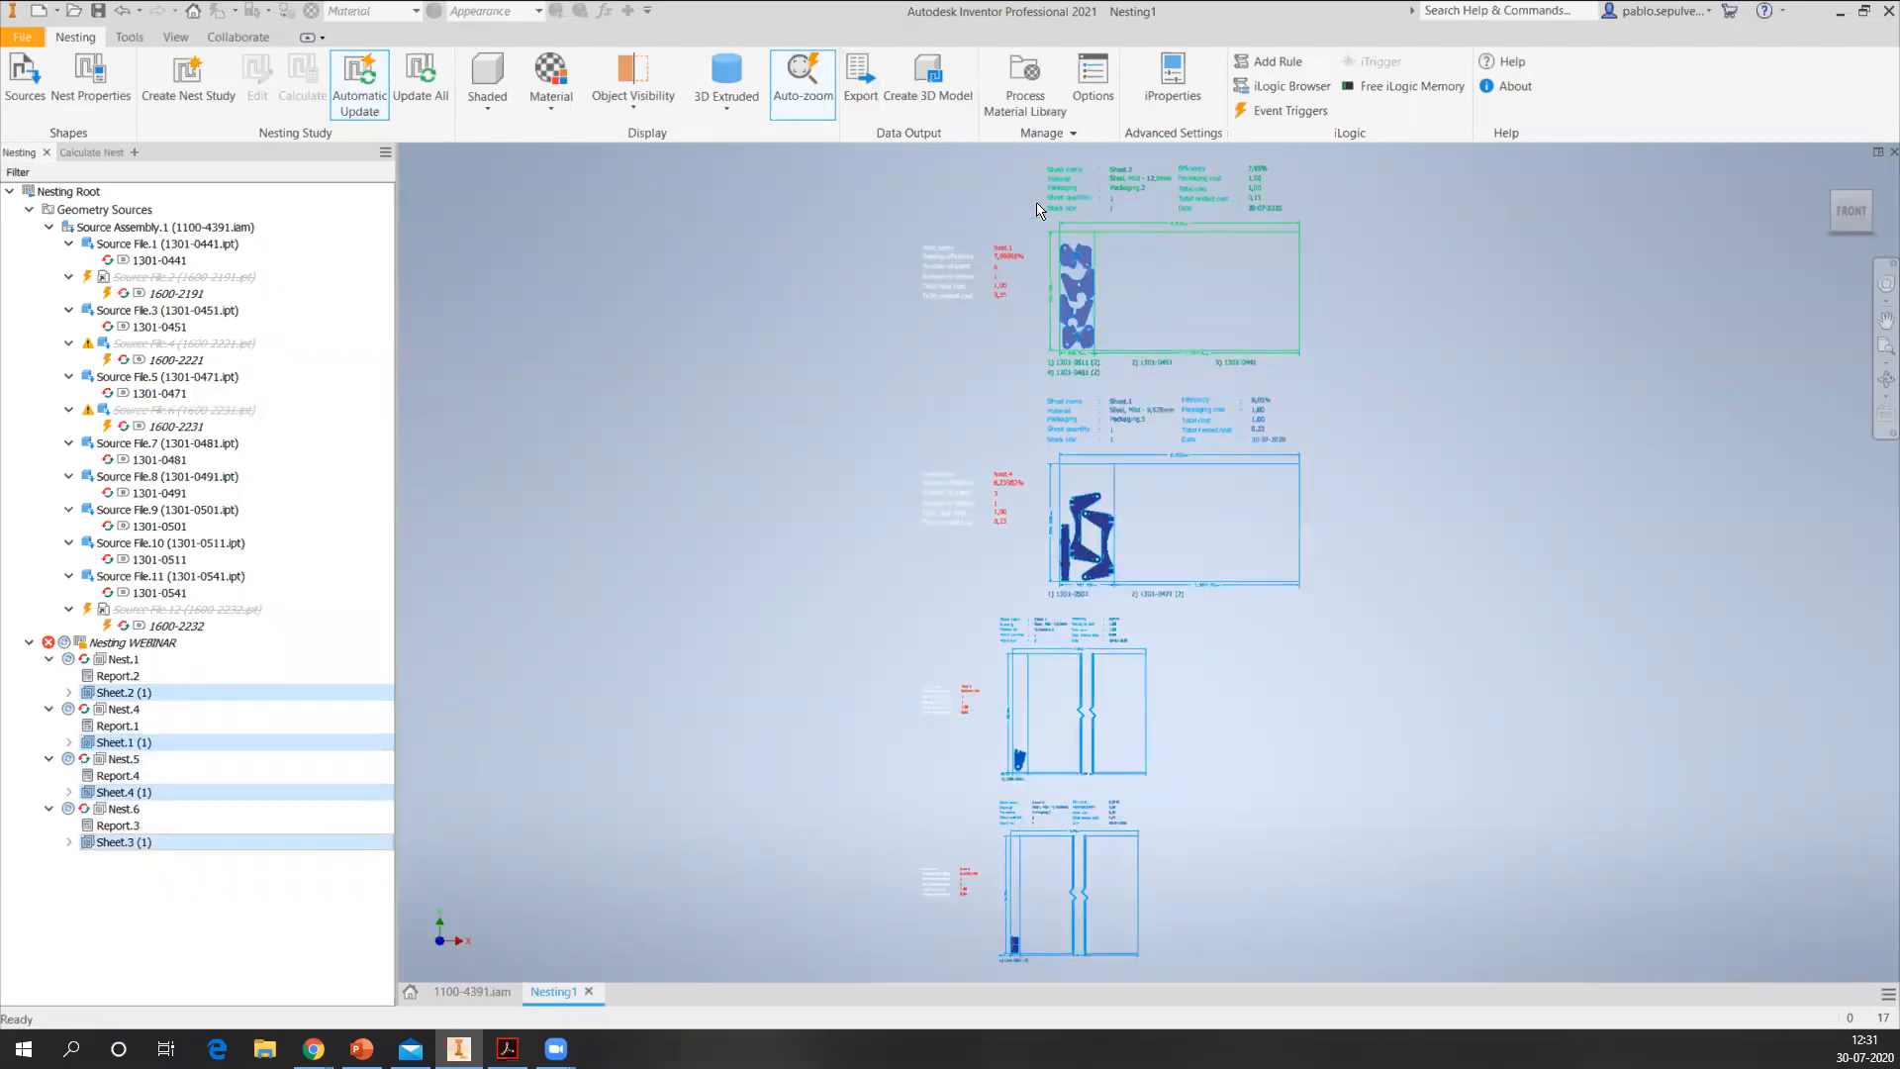
click(861, 79)
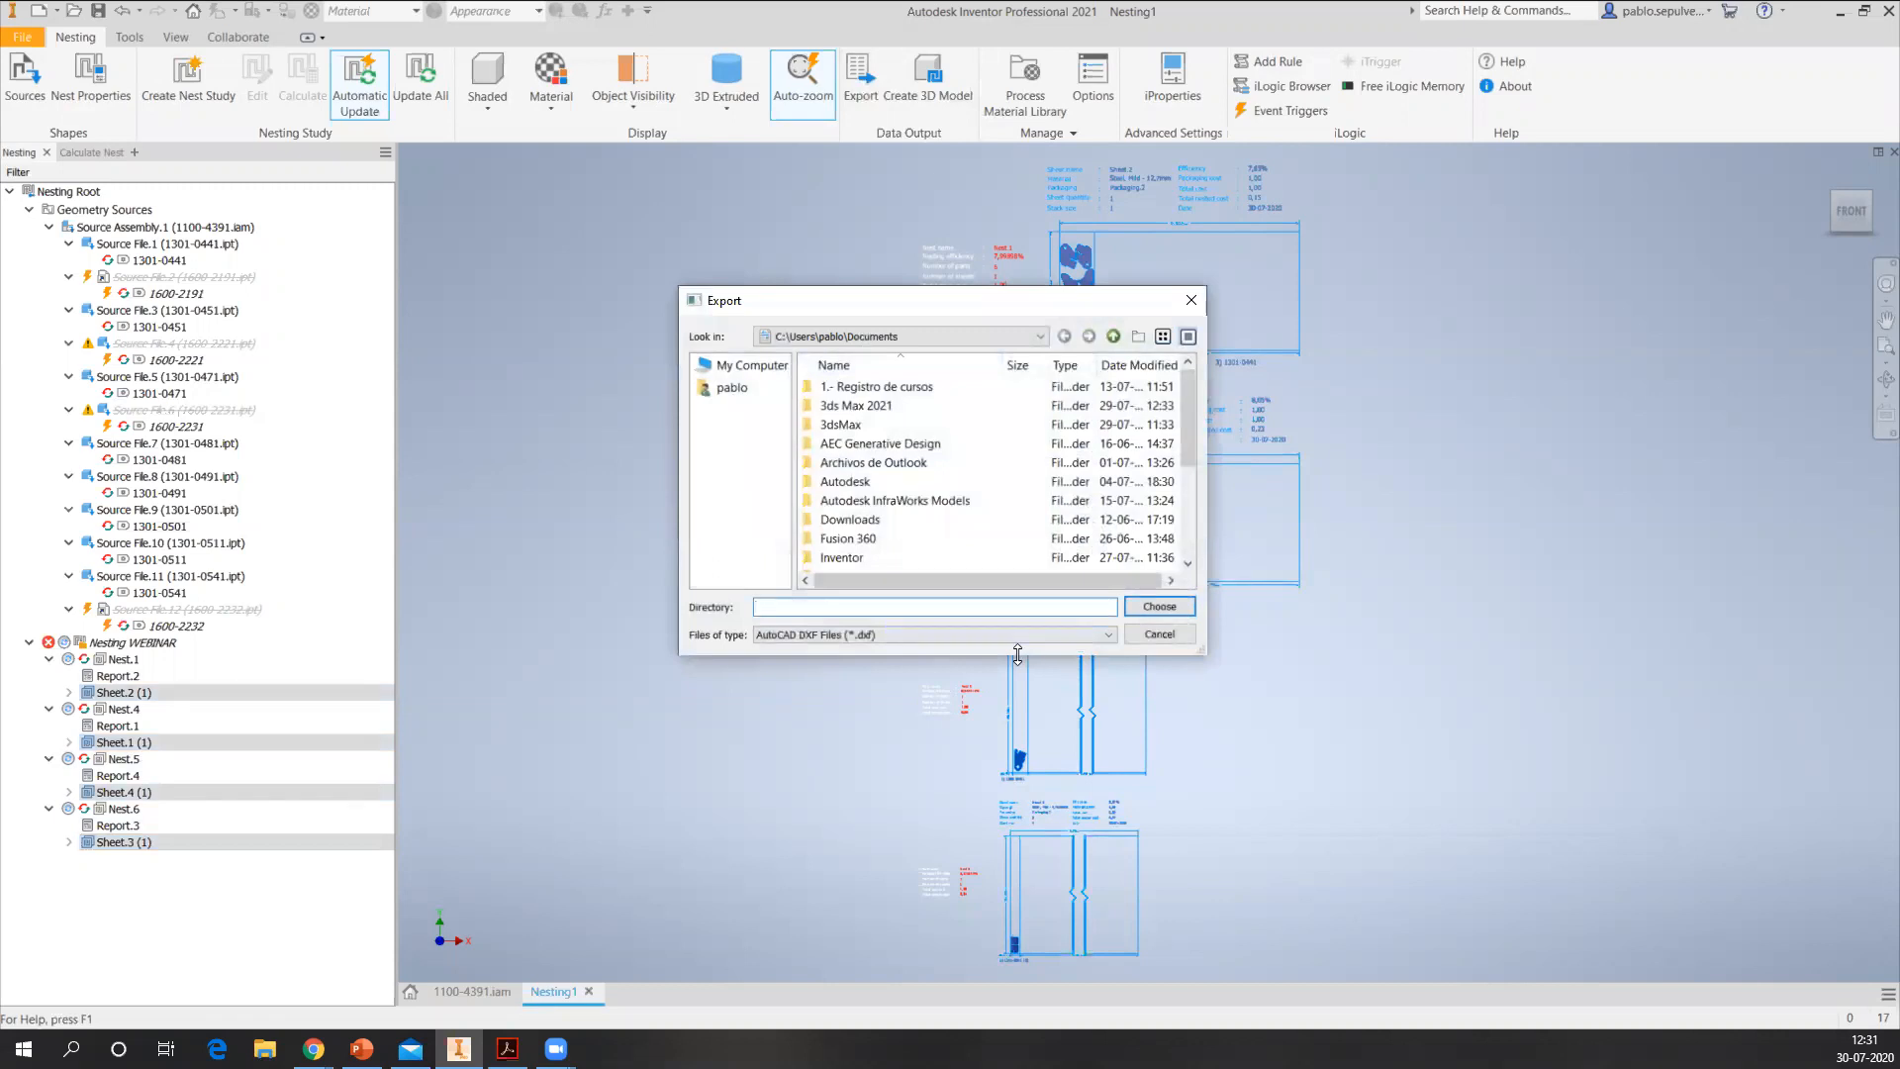
- Create a folder named DXF in Documents and choose it as the directory for the AutoCAD DXF export
drag(1017, 653, 1017, 902)
right_click(879, 769)
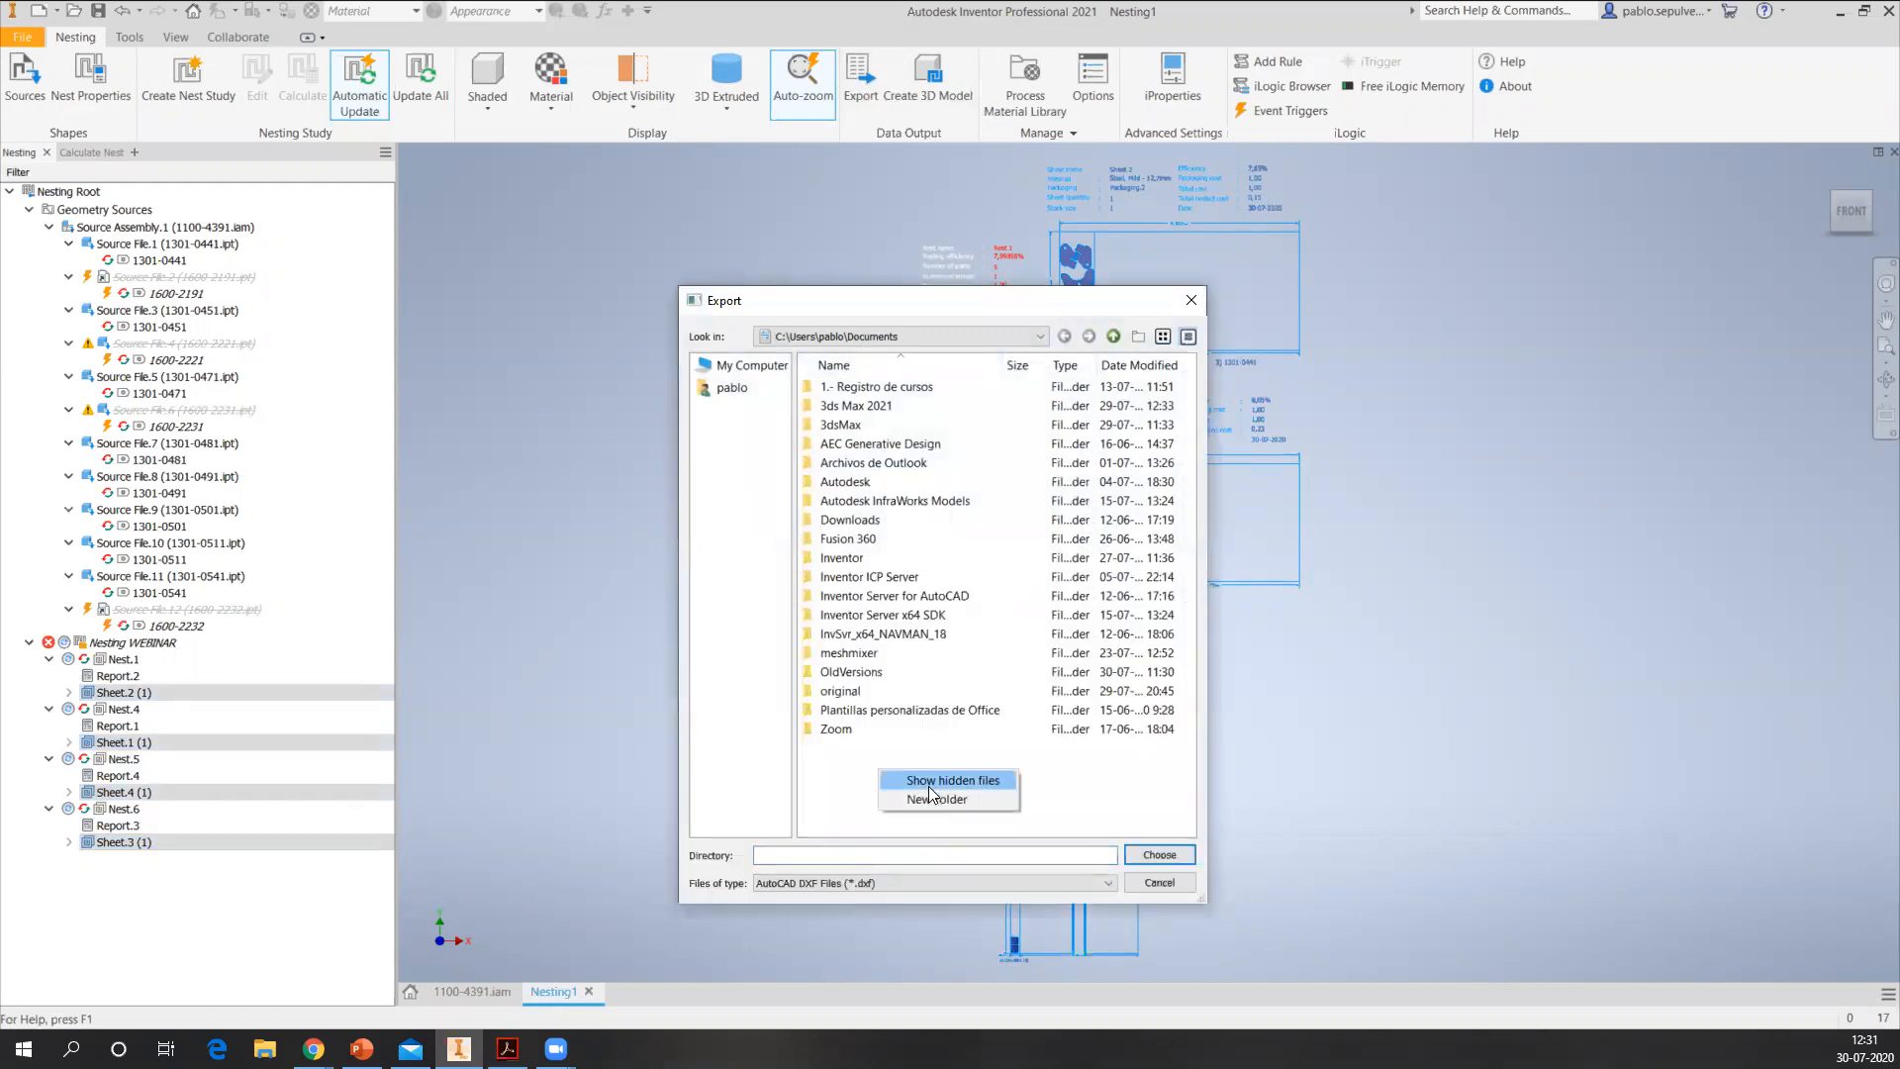
click(930, 798)
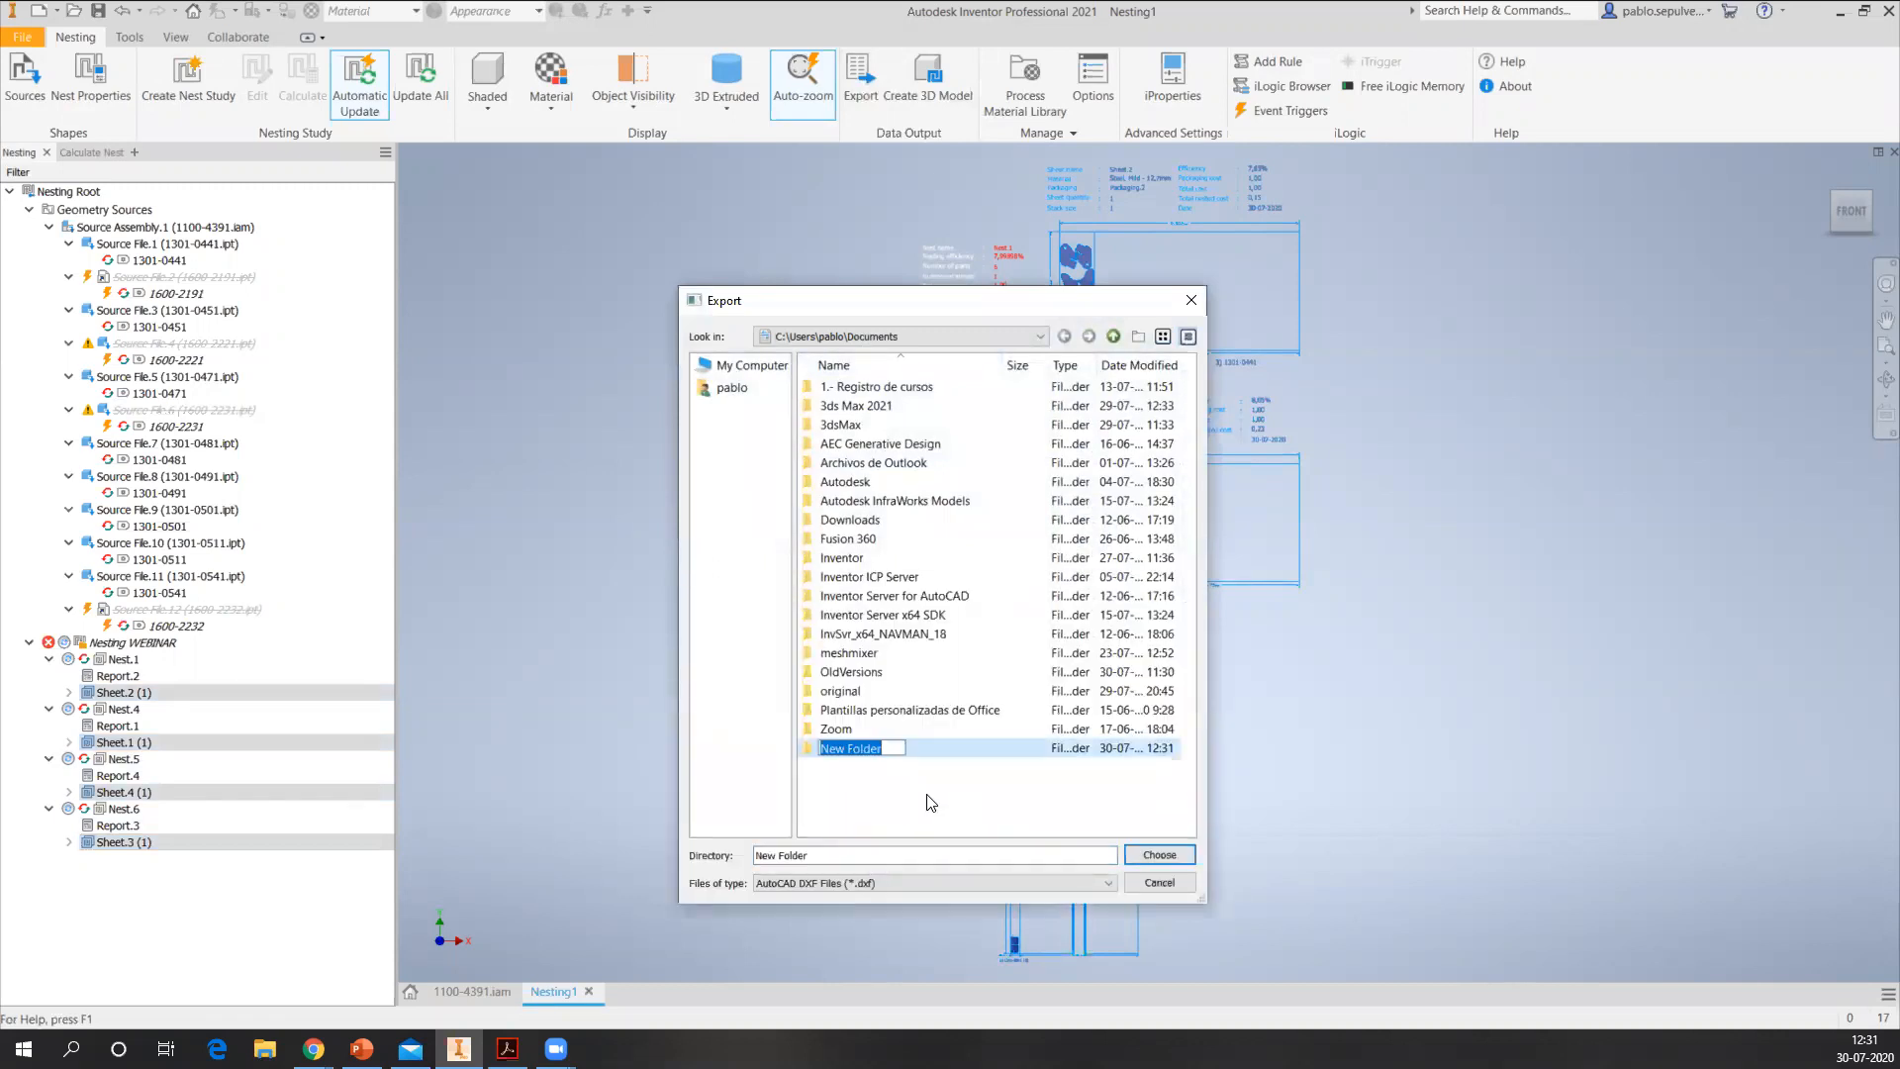
text(DXF)
key(Return)
double_click(857, 747)
click(1158, 855)
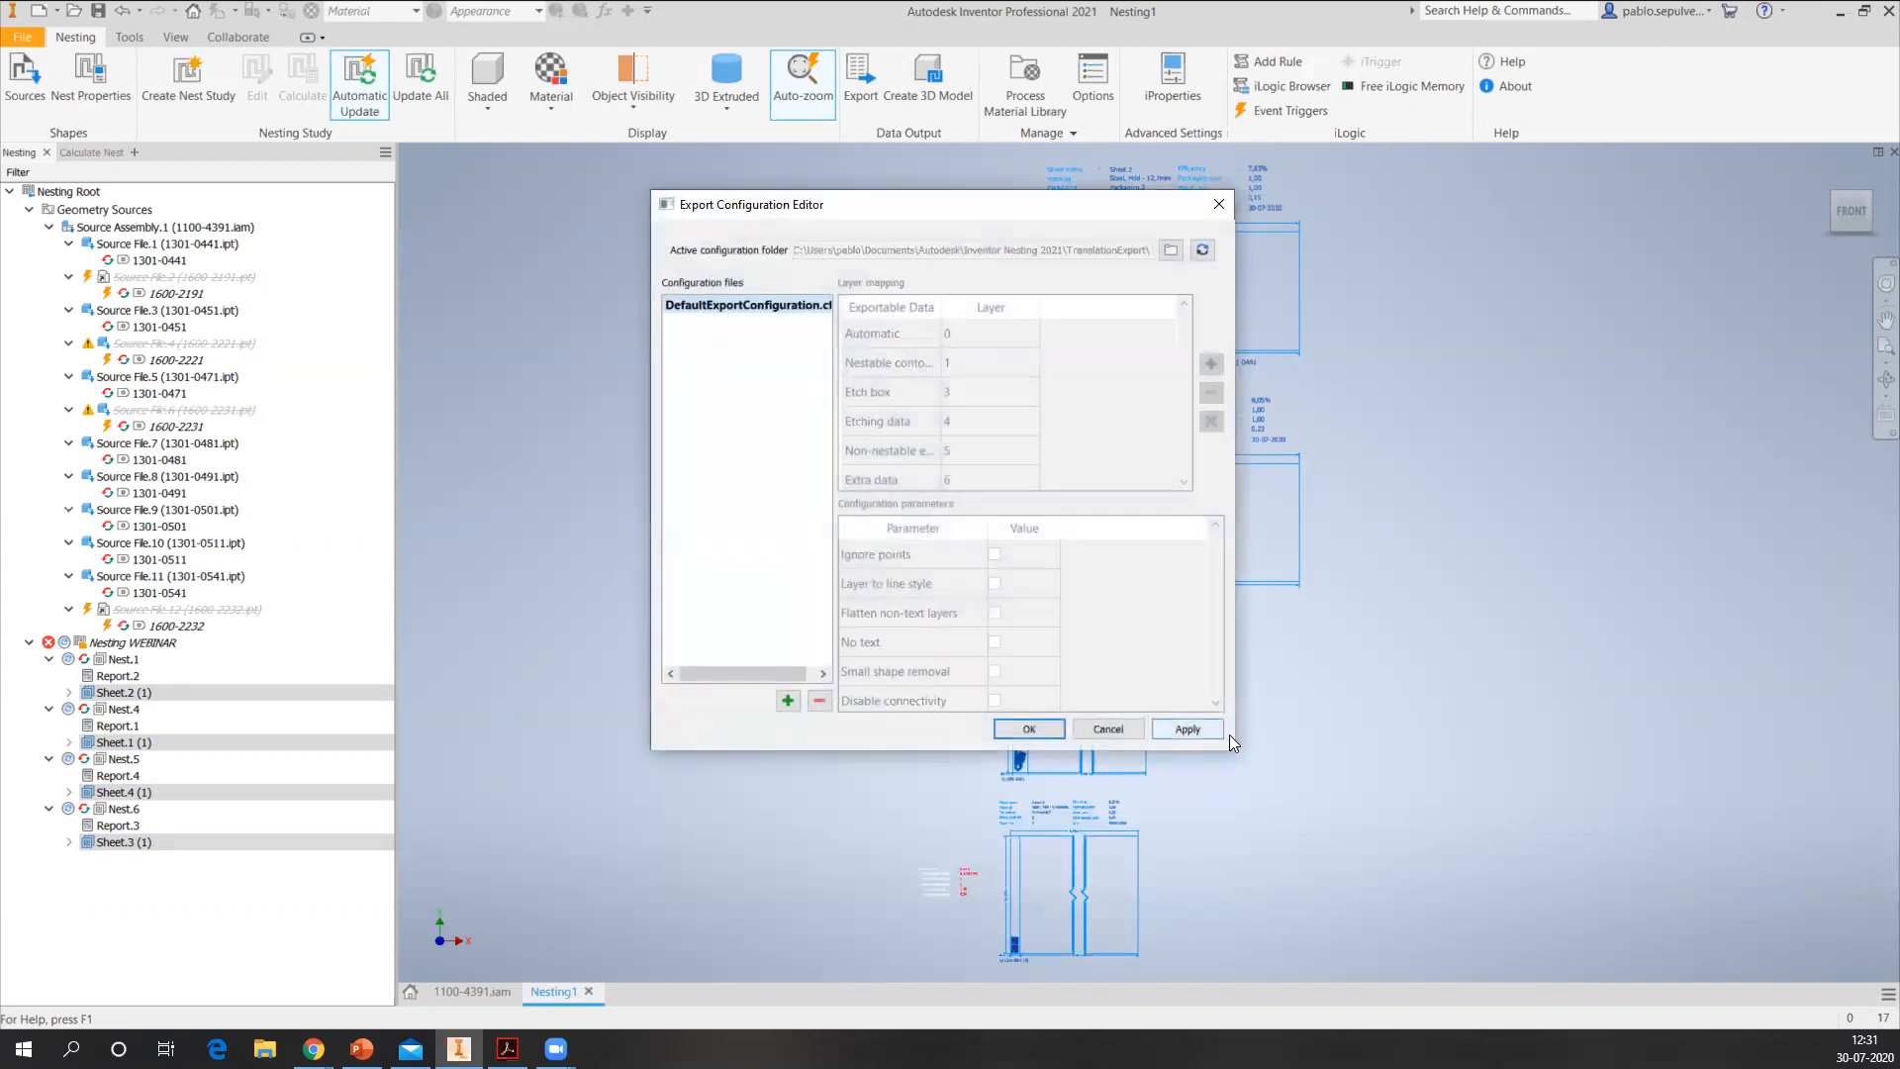
- Enlarge the export configuration editor and add a new configuration file named CustomConfiguration1.cfg
drag(1234, 744, 1448, 744)
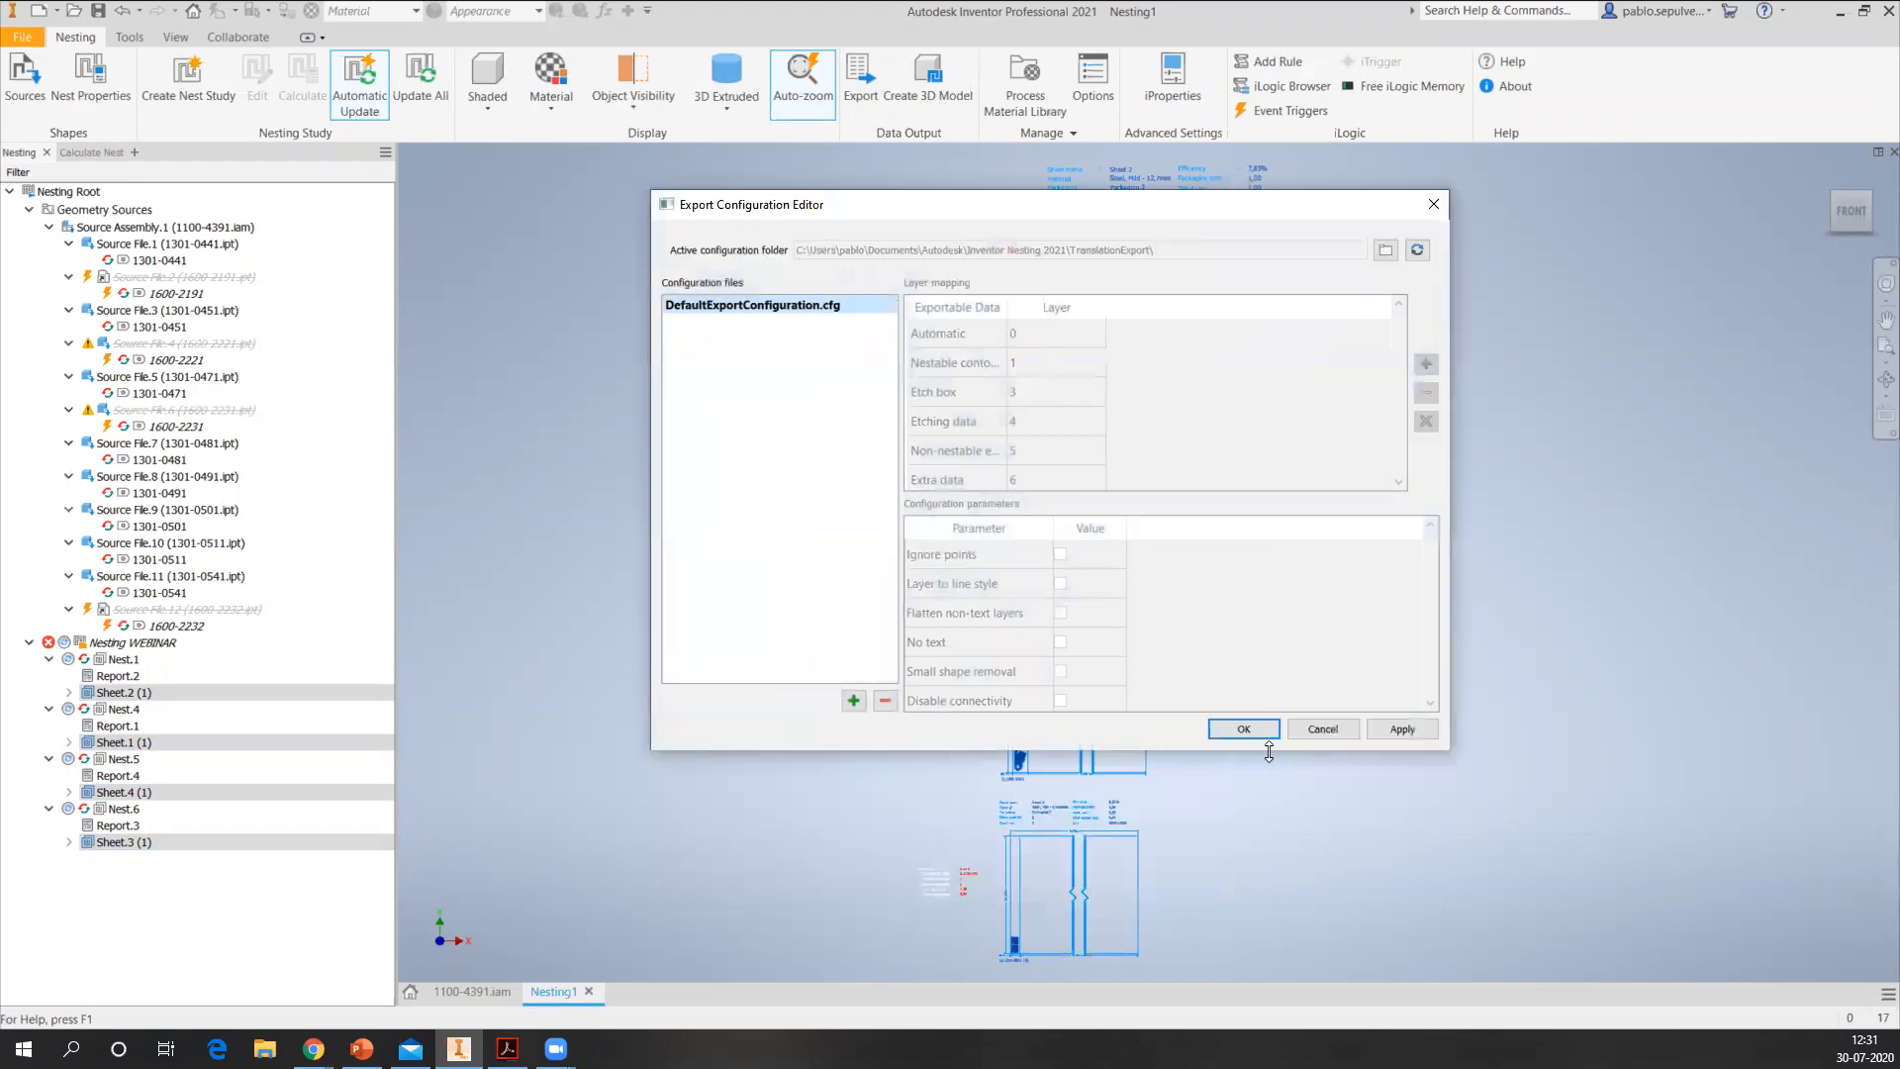
drag(1268, 752, 1268, 926)
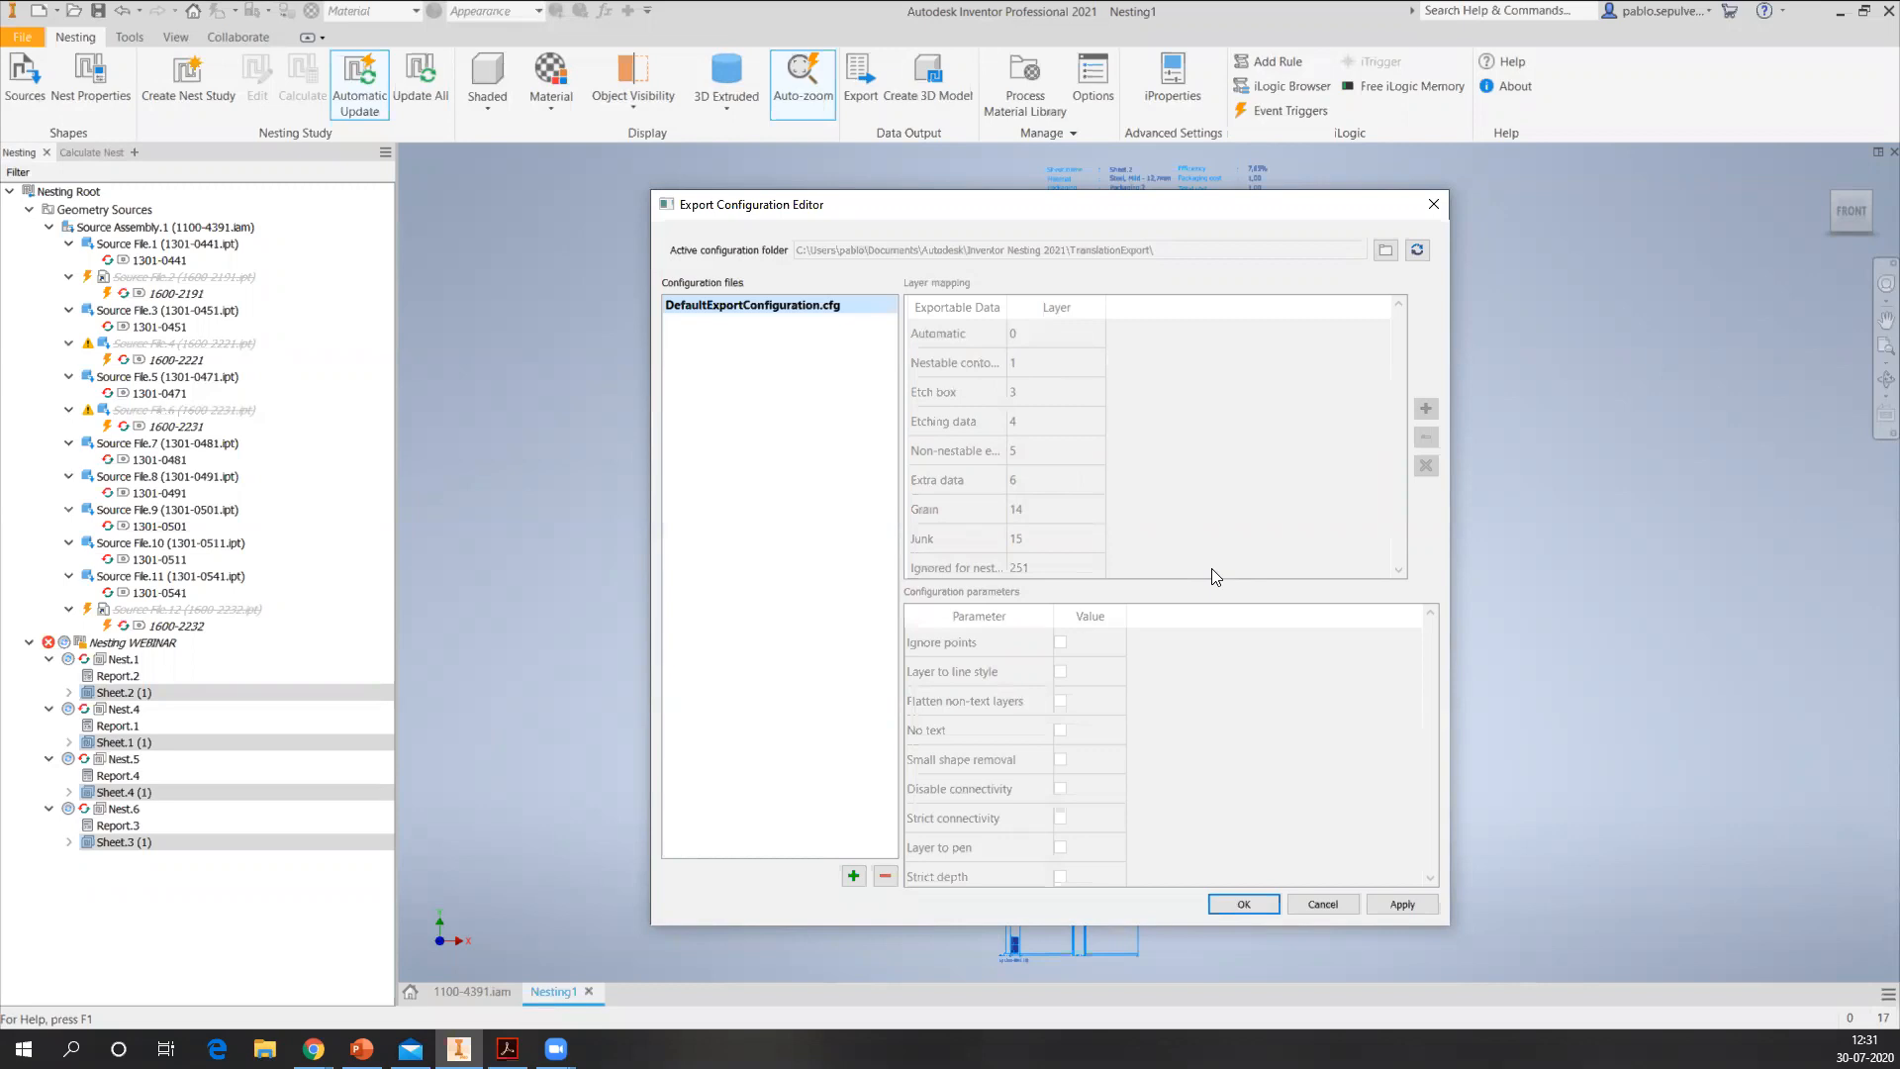
click(853, 877)
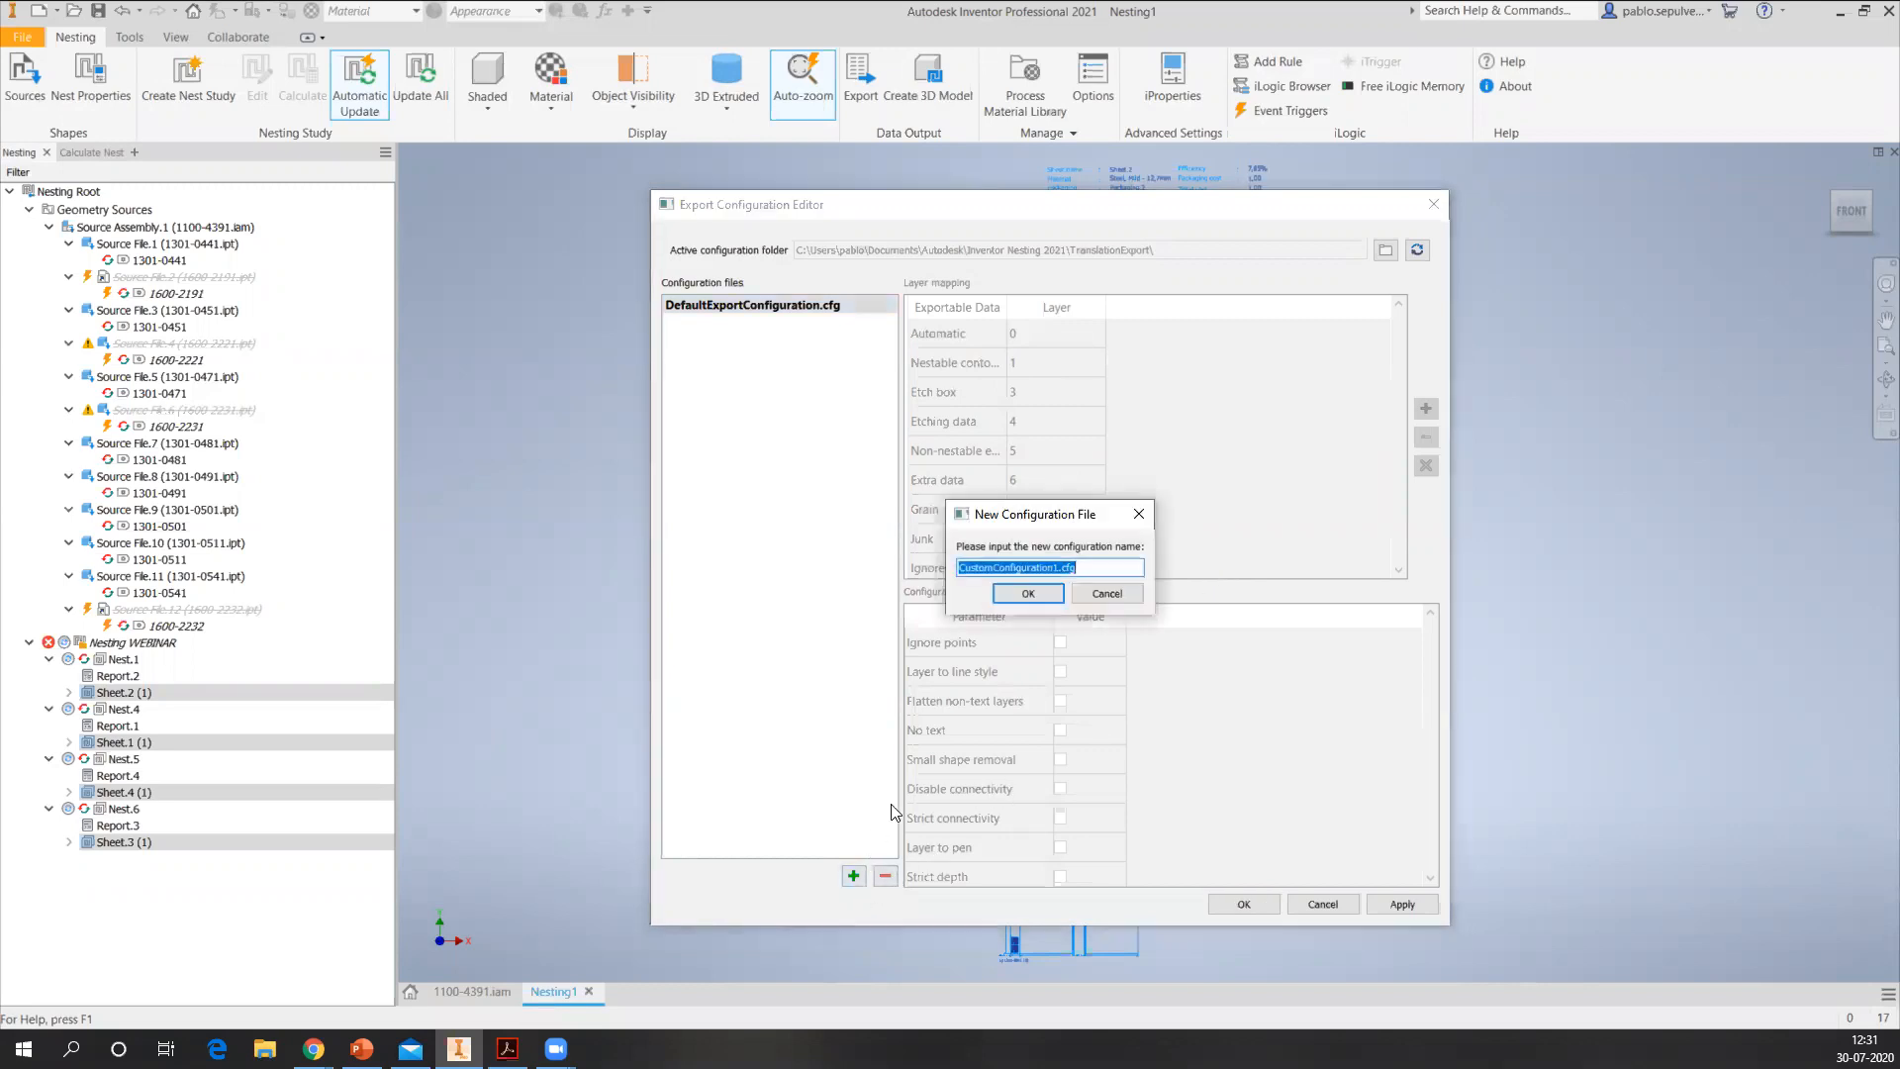
click(1045, 592)
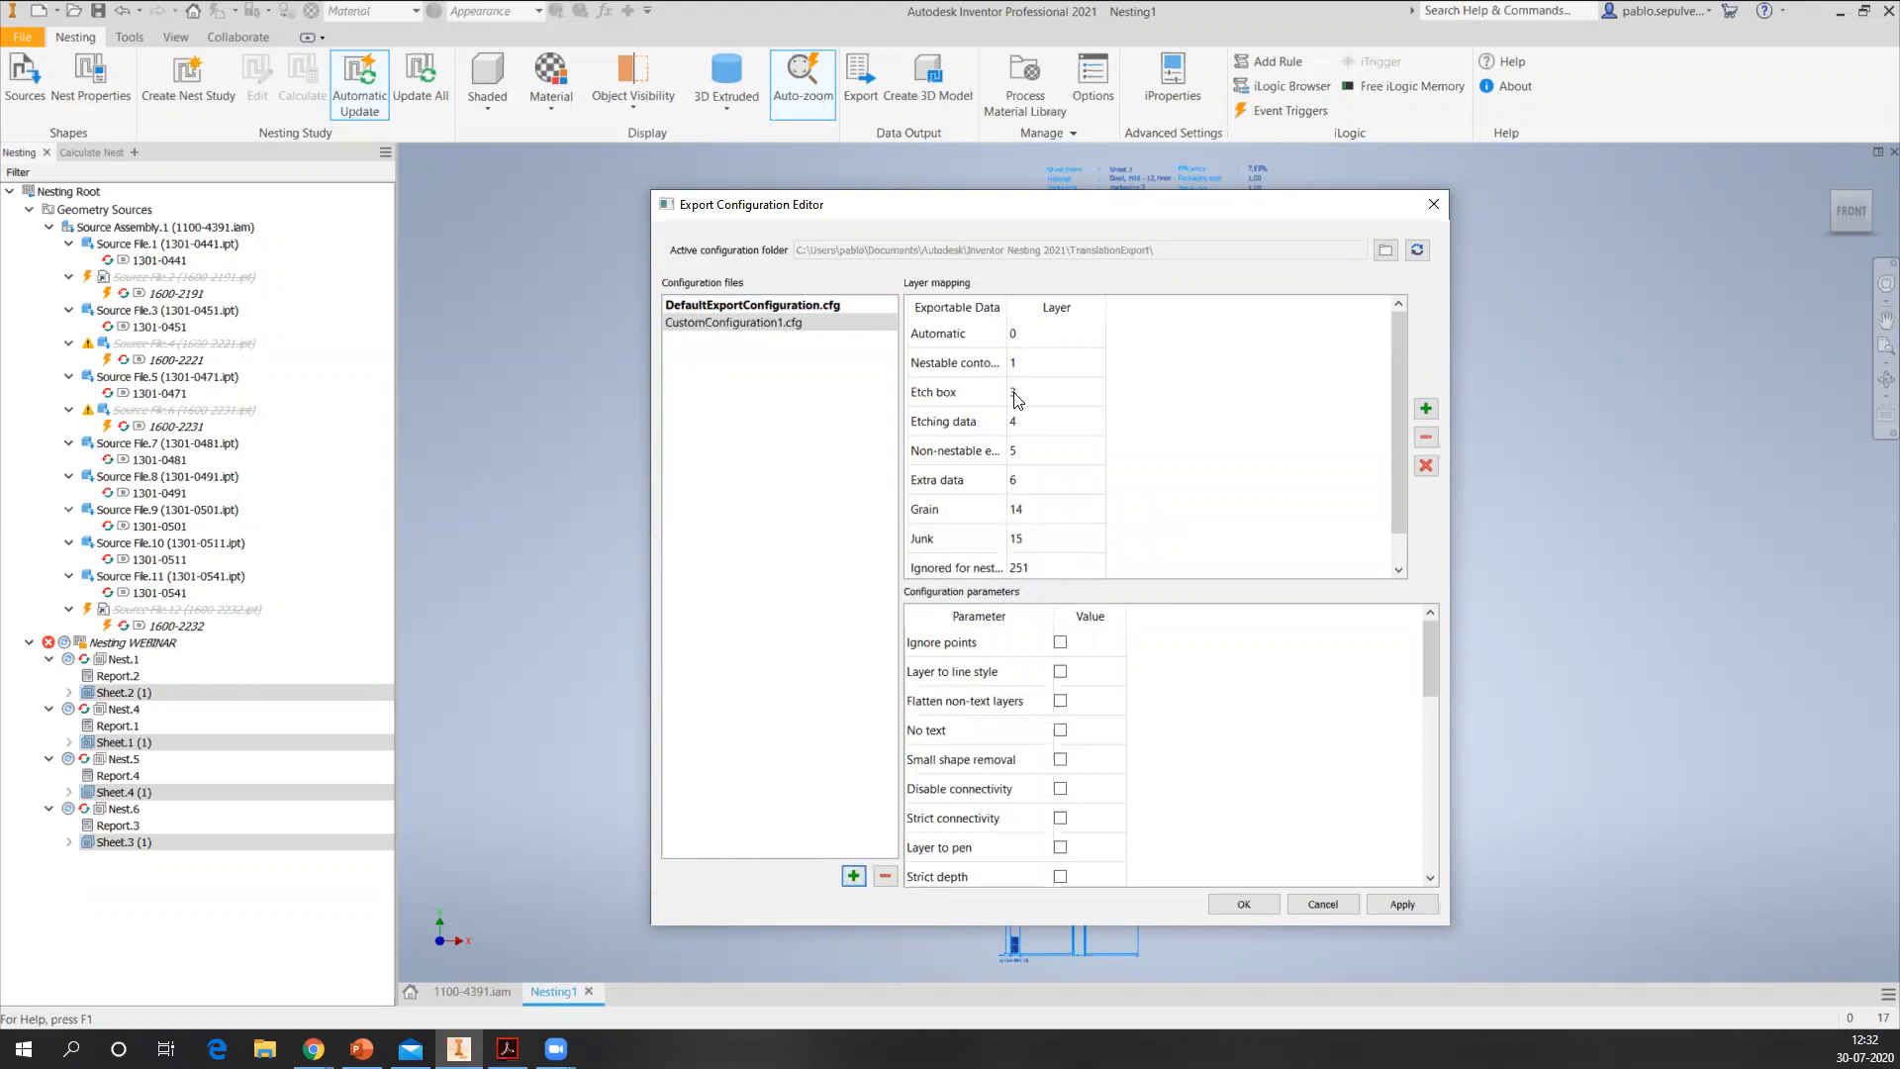
- Review the layer mapping and the configuration parameters of CustomConfiguration1.cfg
drag(1006, 306, 1093, 307)
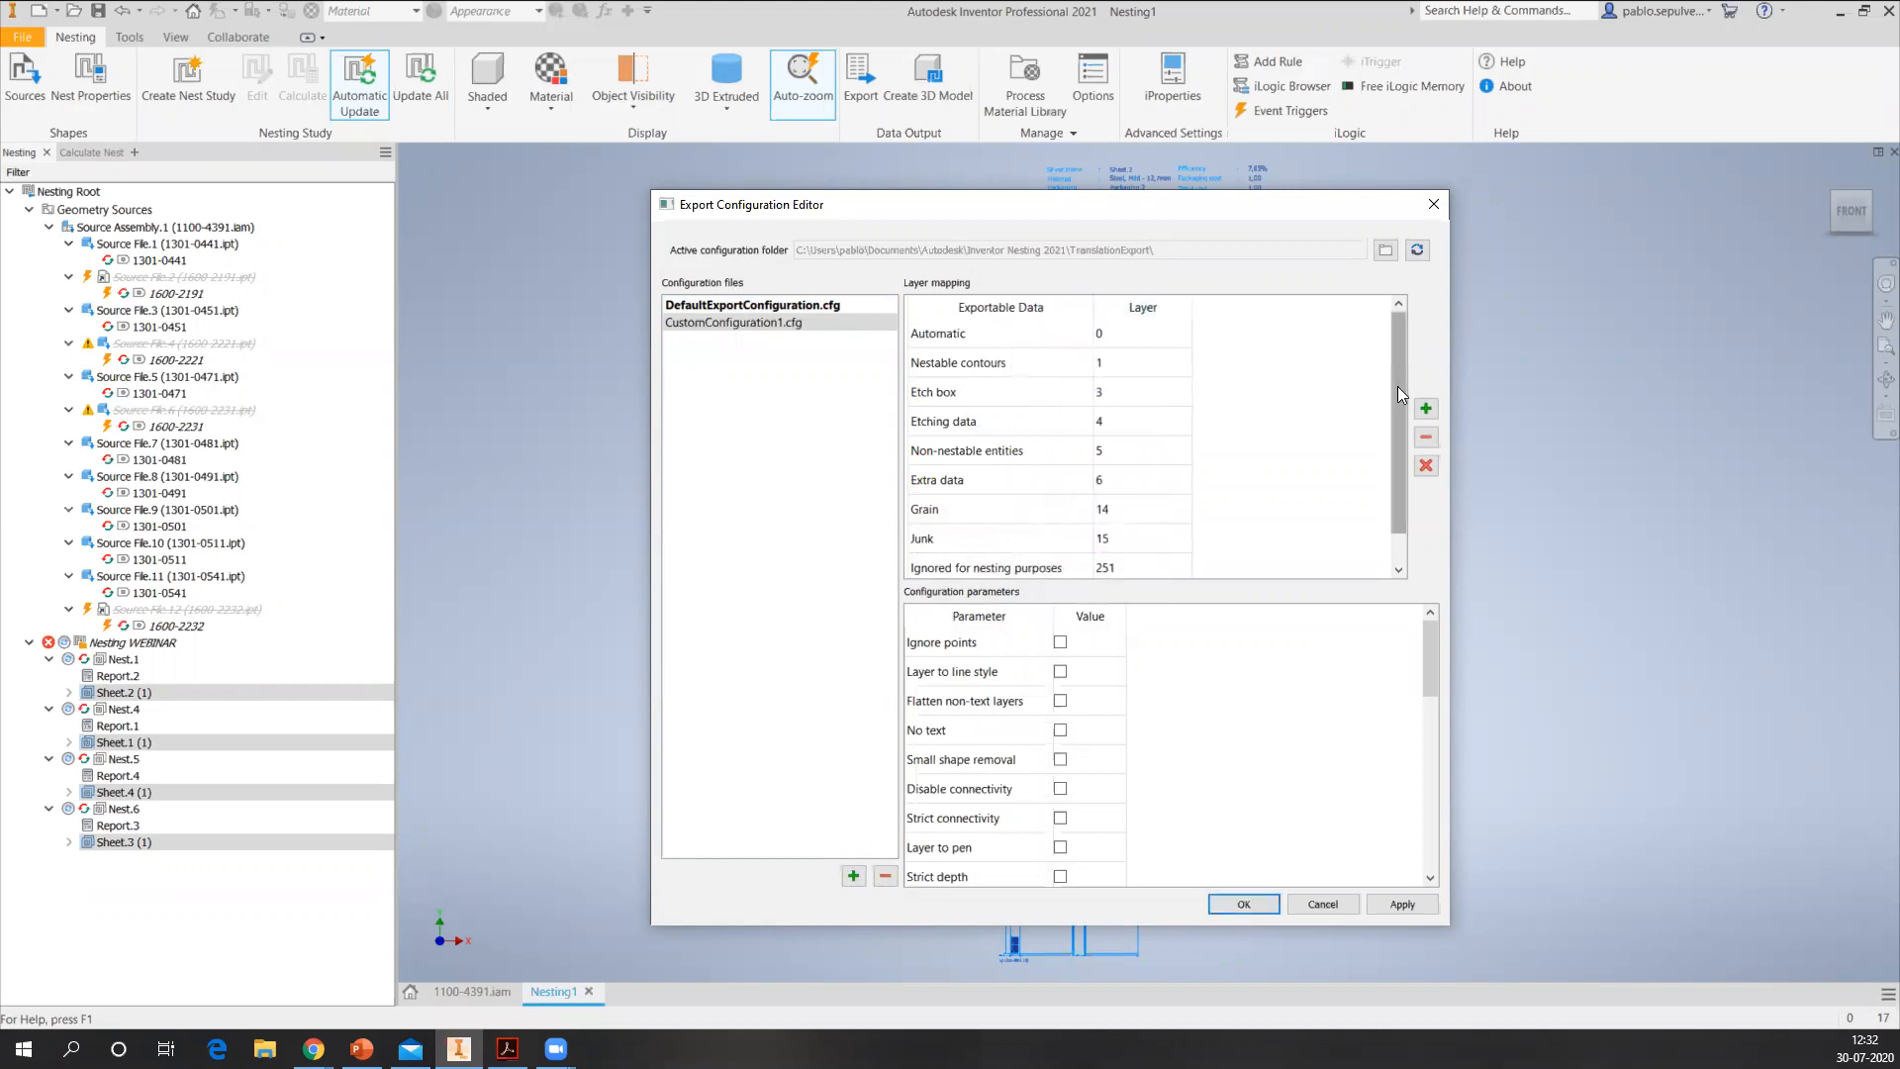
drag(1397, 398, 1393, 416)
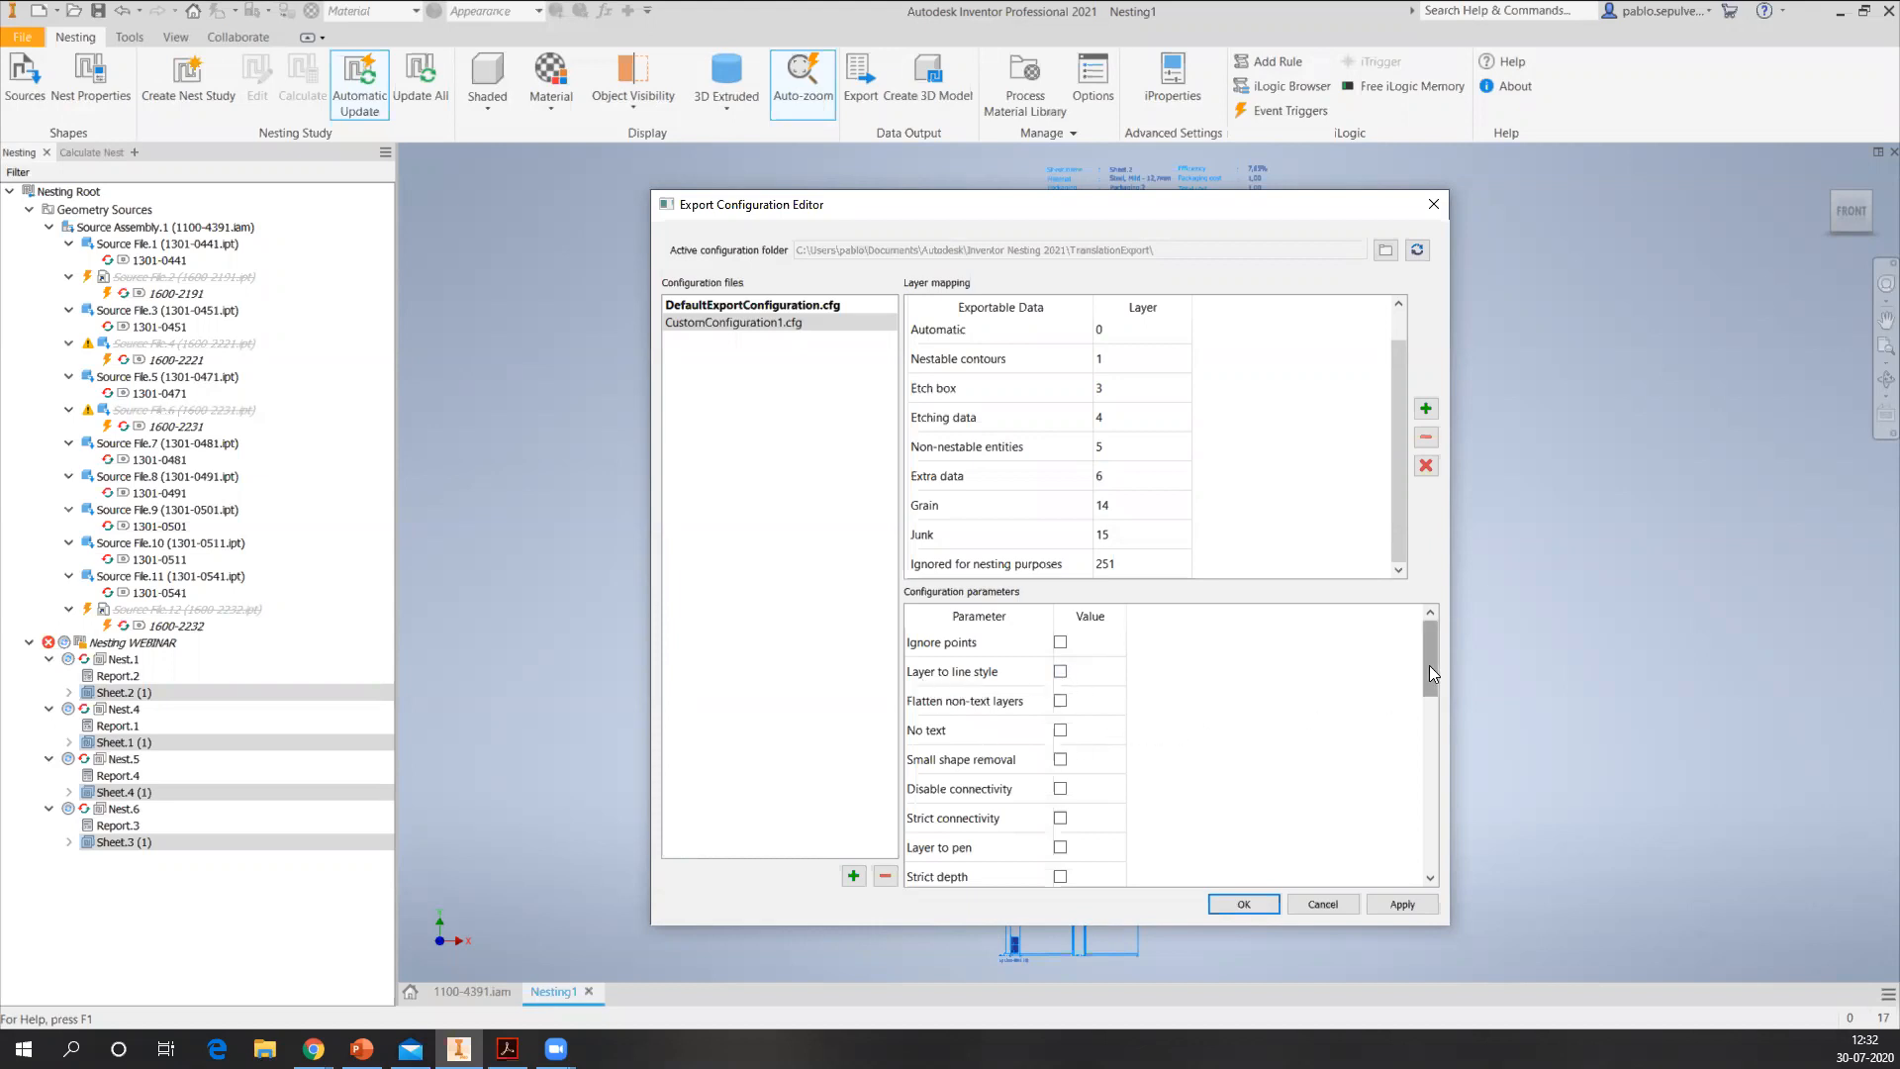
drag(1430, 671, 1427, 700)
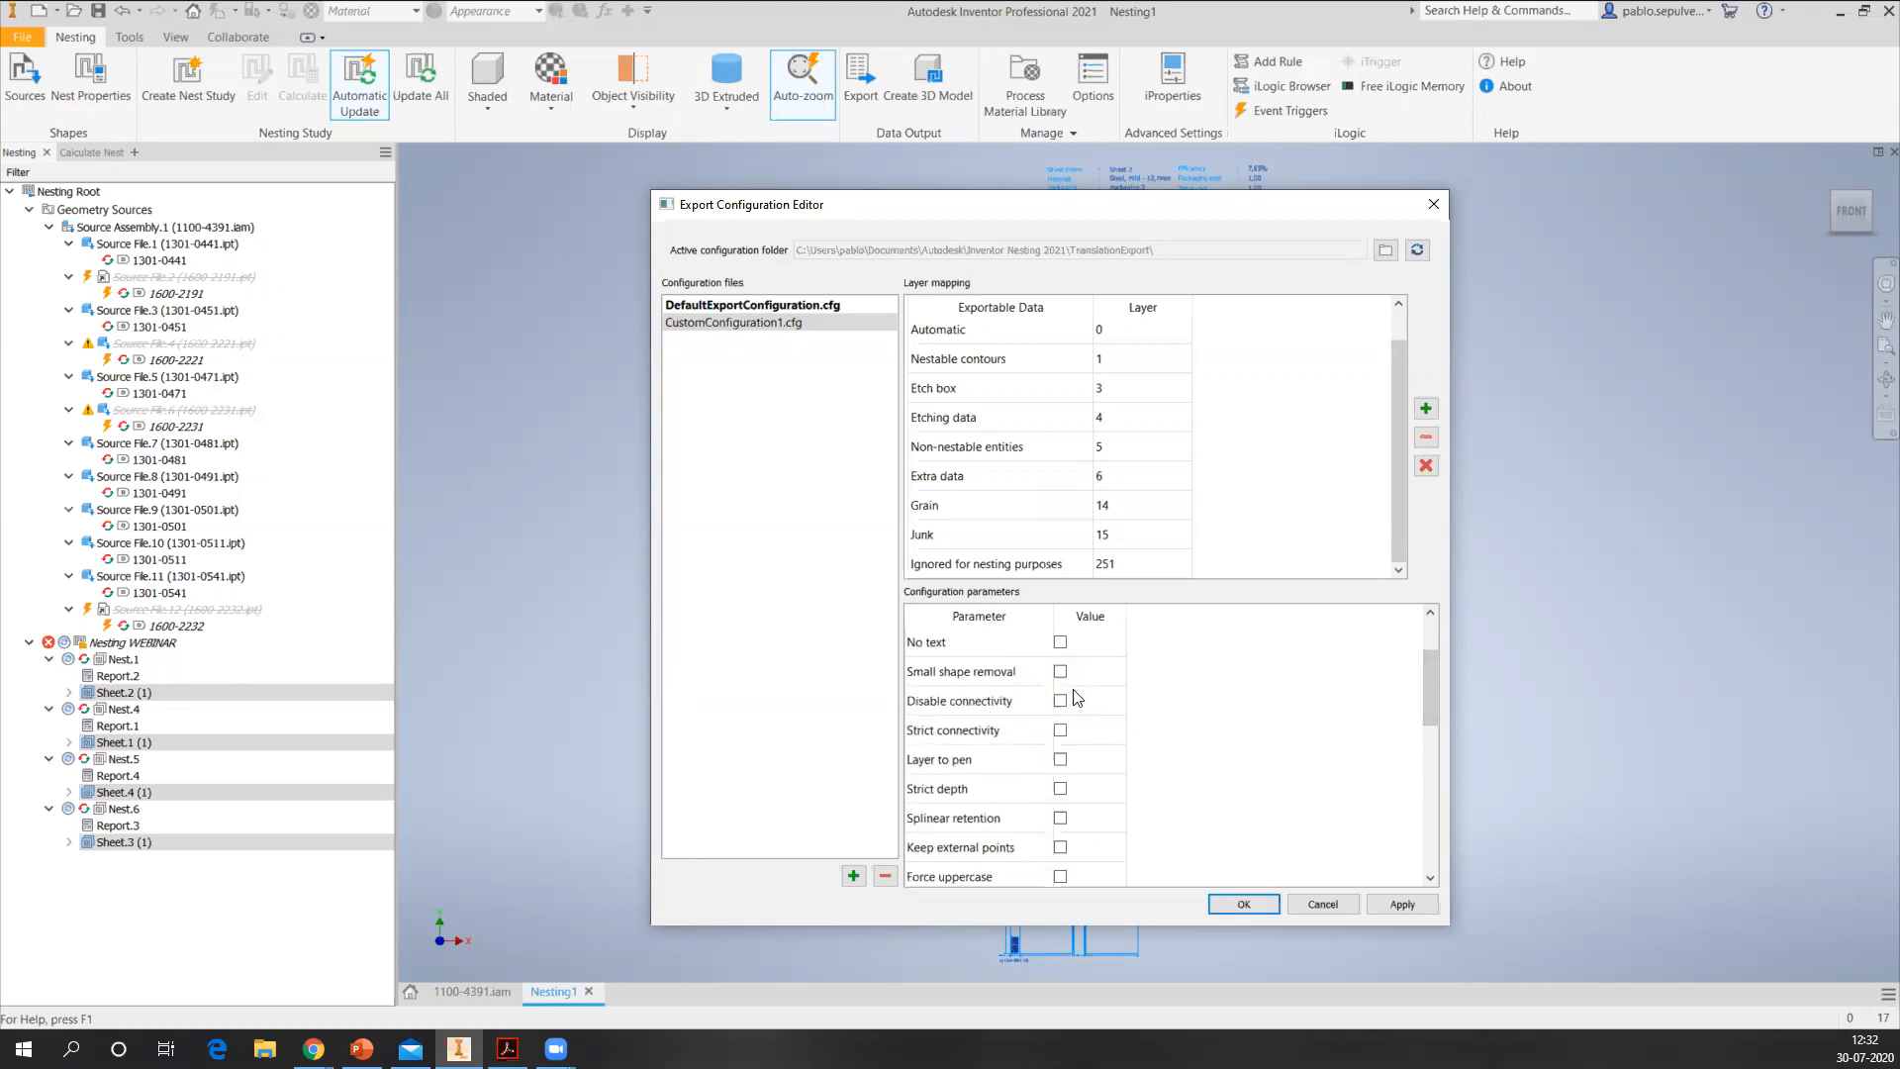
scroll(1427, 696, down, 1)
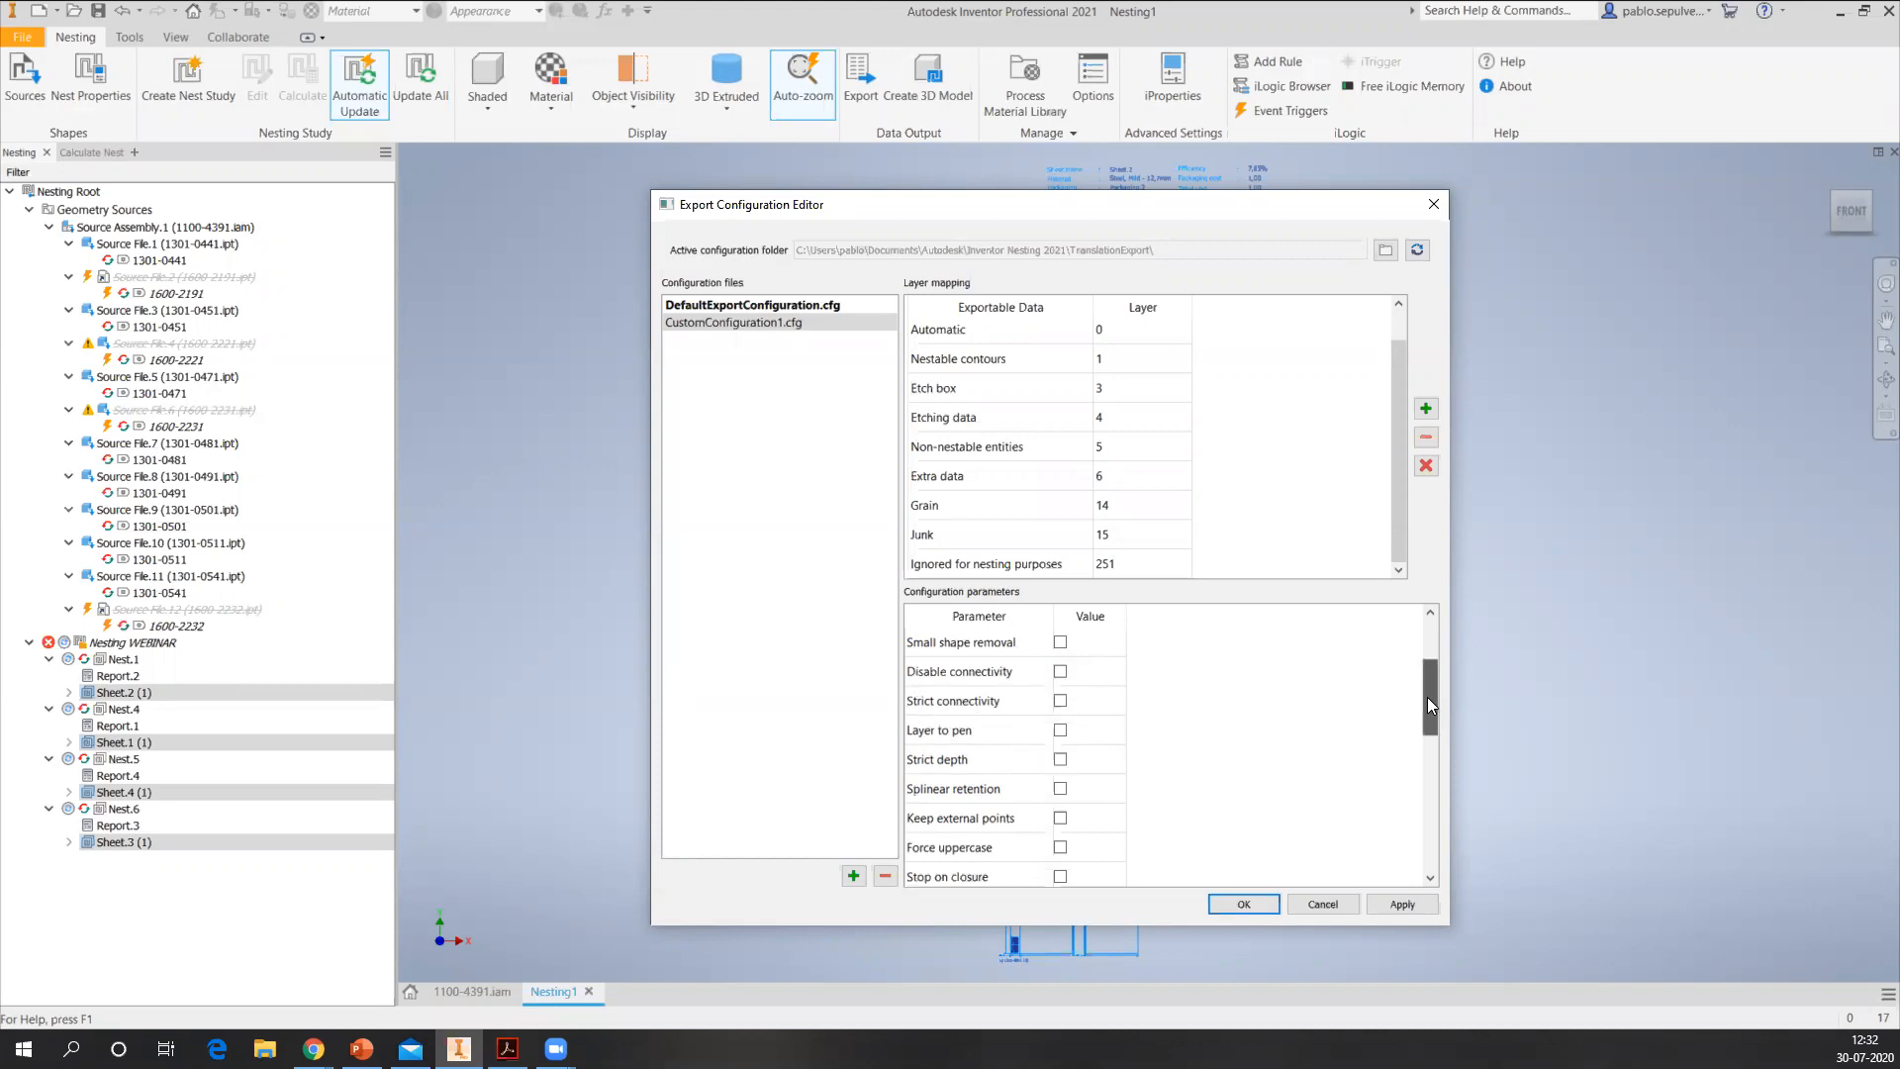
drag(1426, 698, 1423, 675)
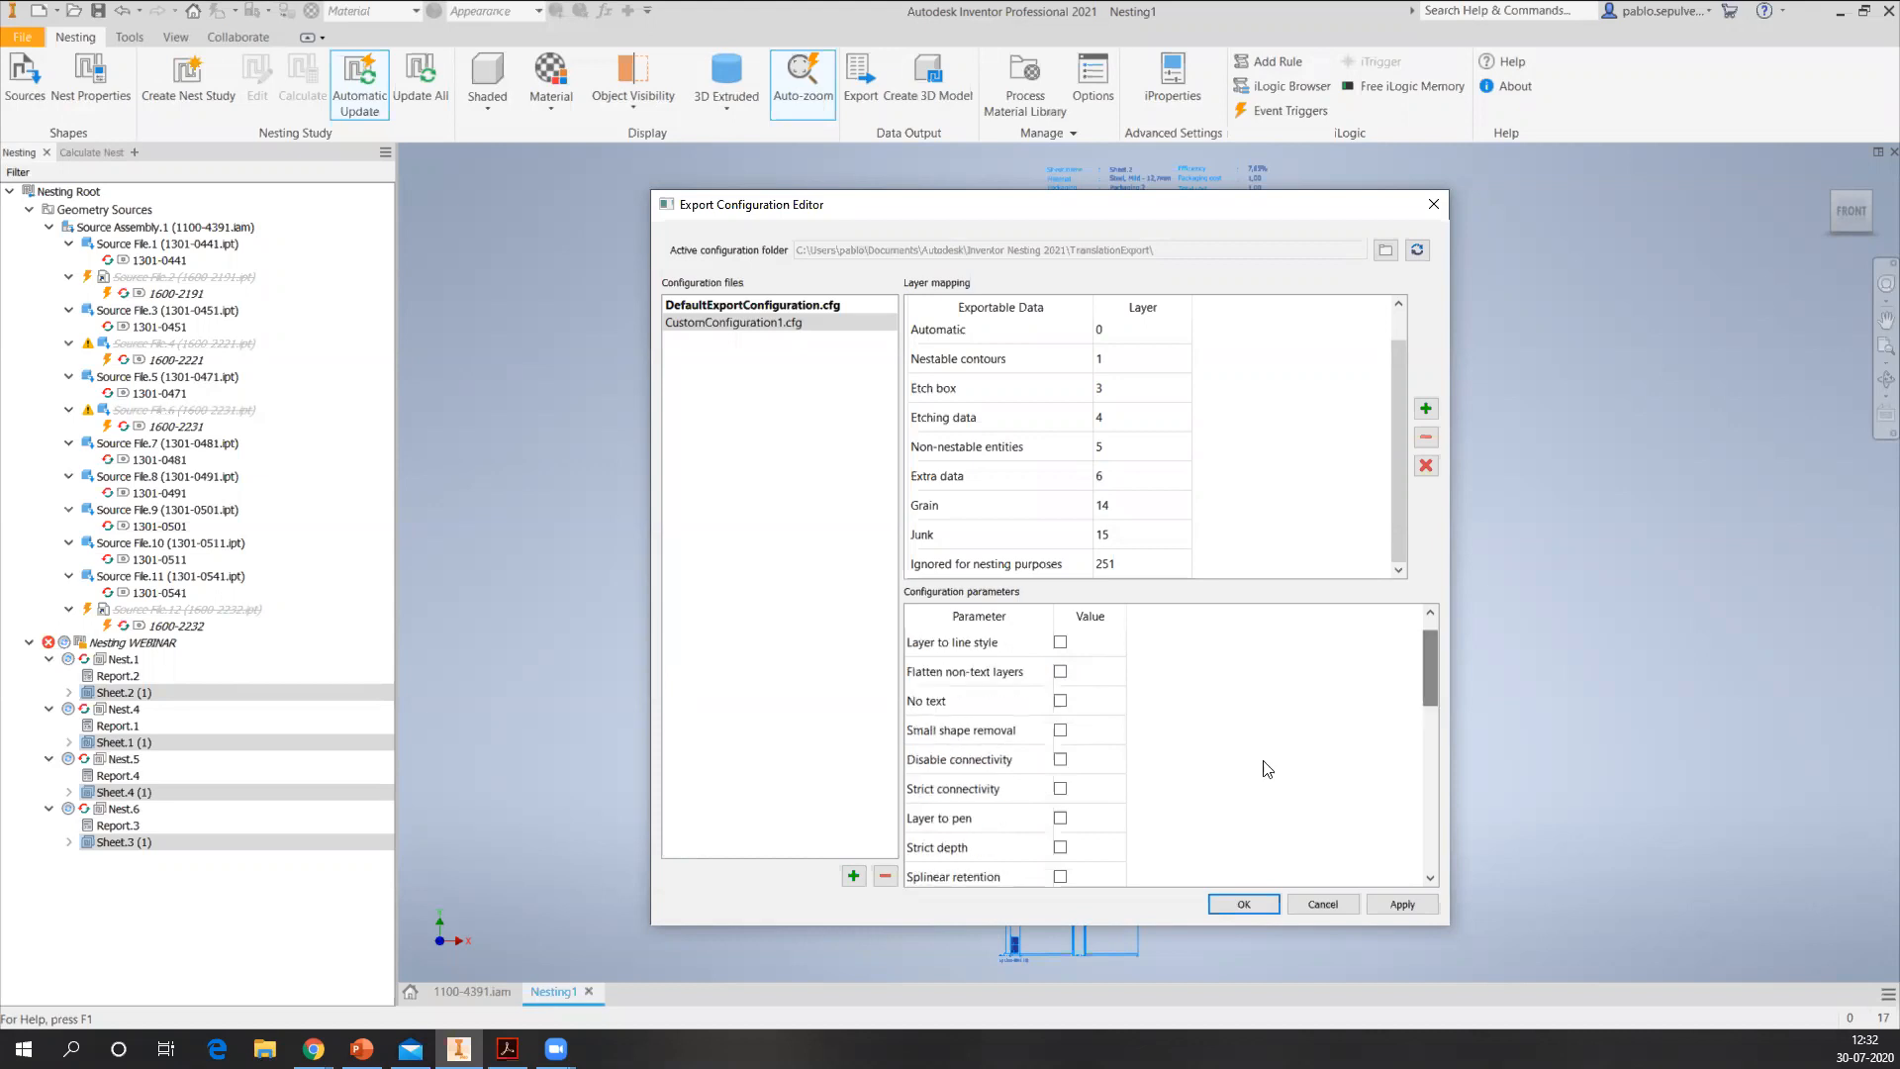
- Examine the remaining configuration parameters of CustomConfiguration1.cfg, including the connectivity, mirror and compression settings
click(1060, 789)
drag(1425, 659, 1434, 767)
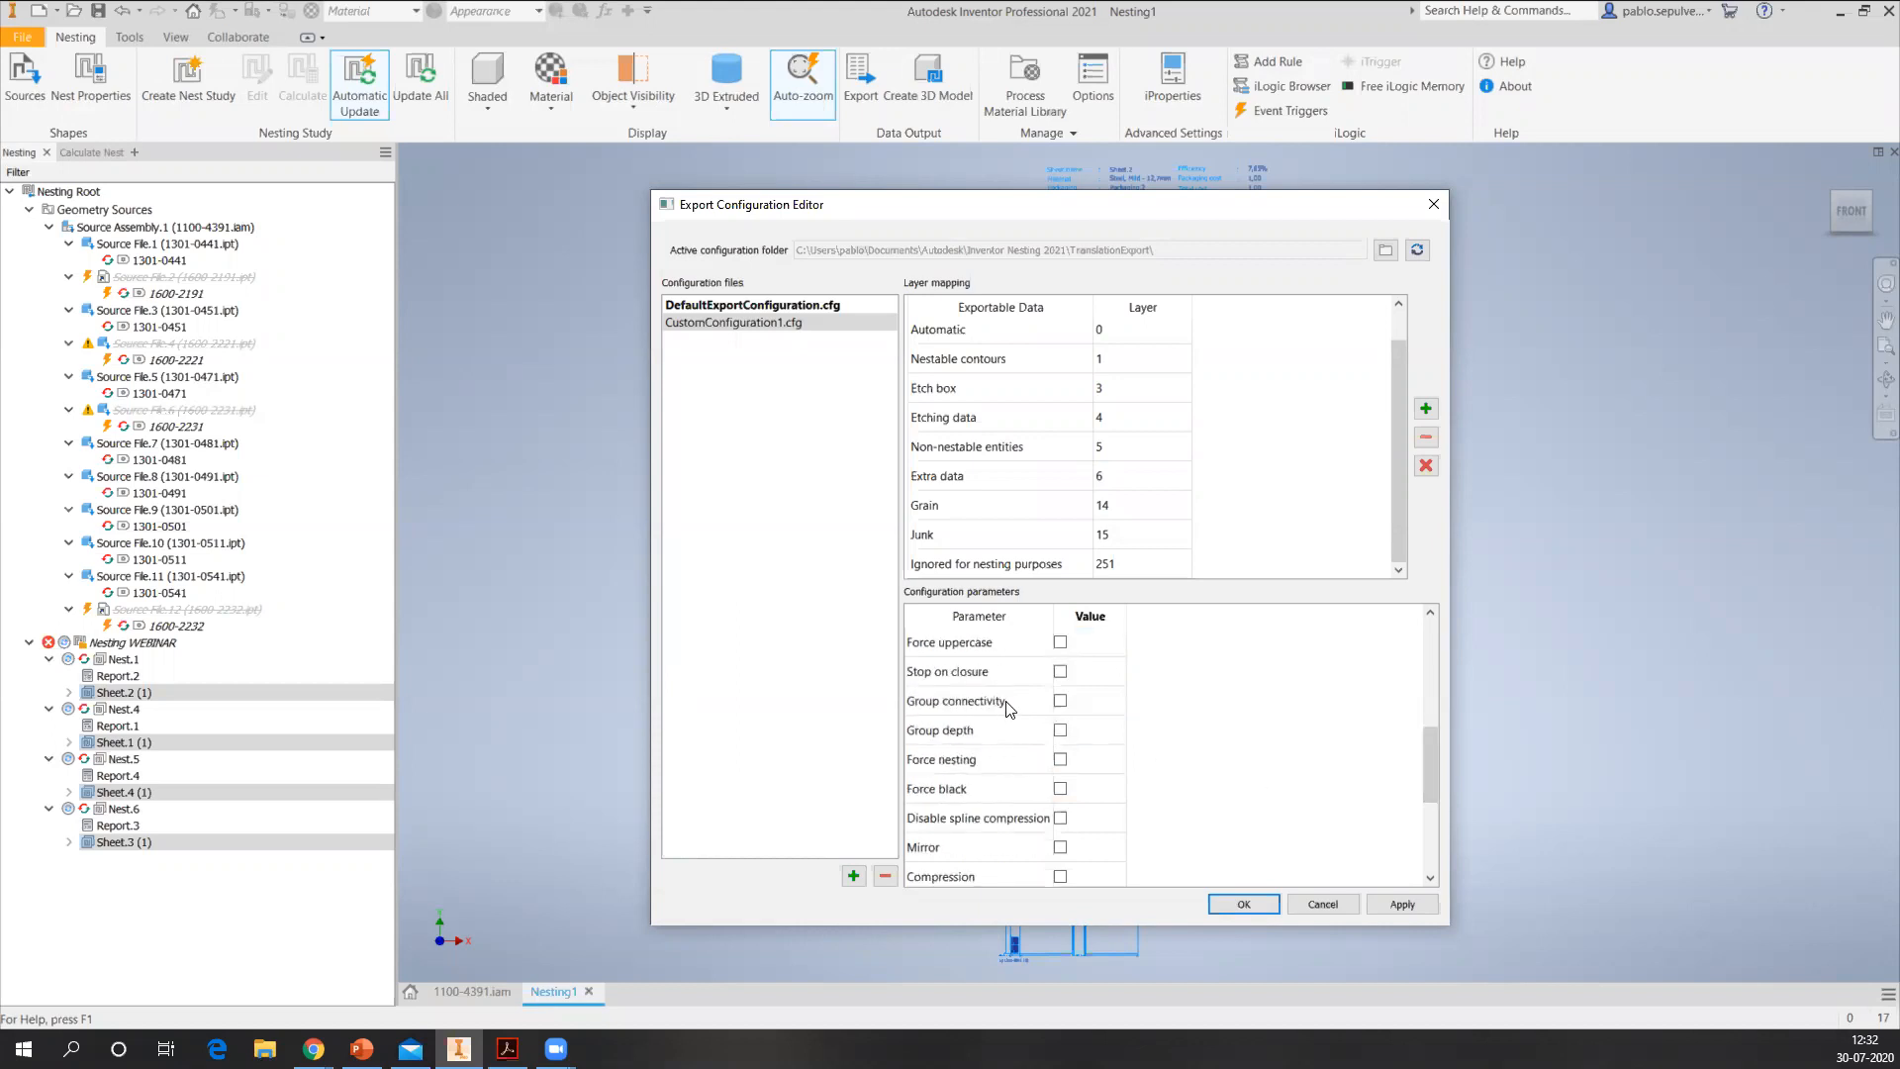
drag(1434, 777, 1431, 825)
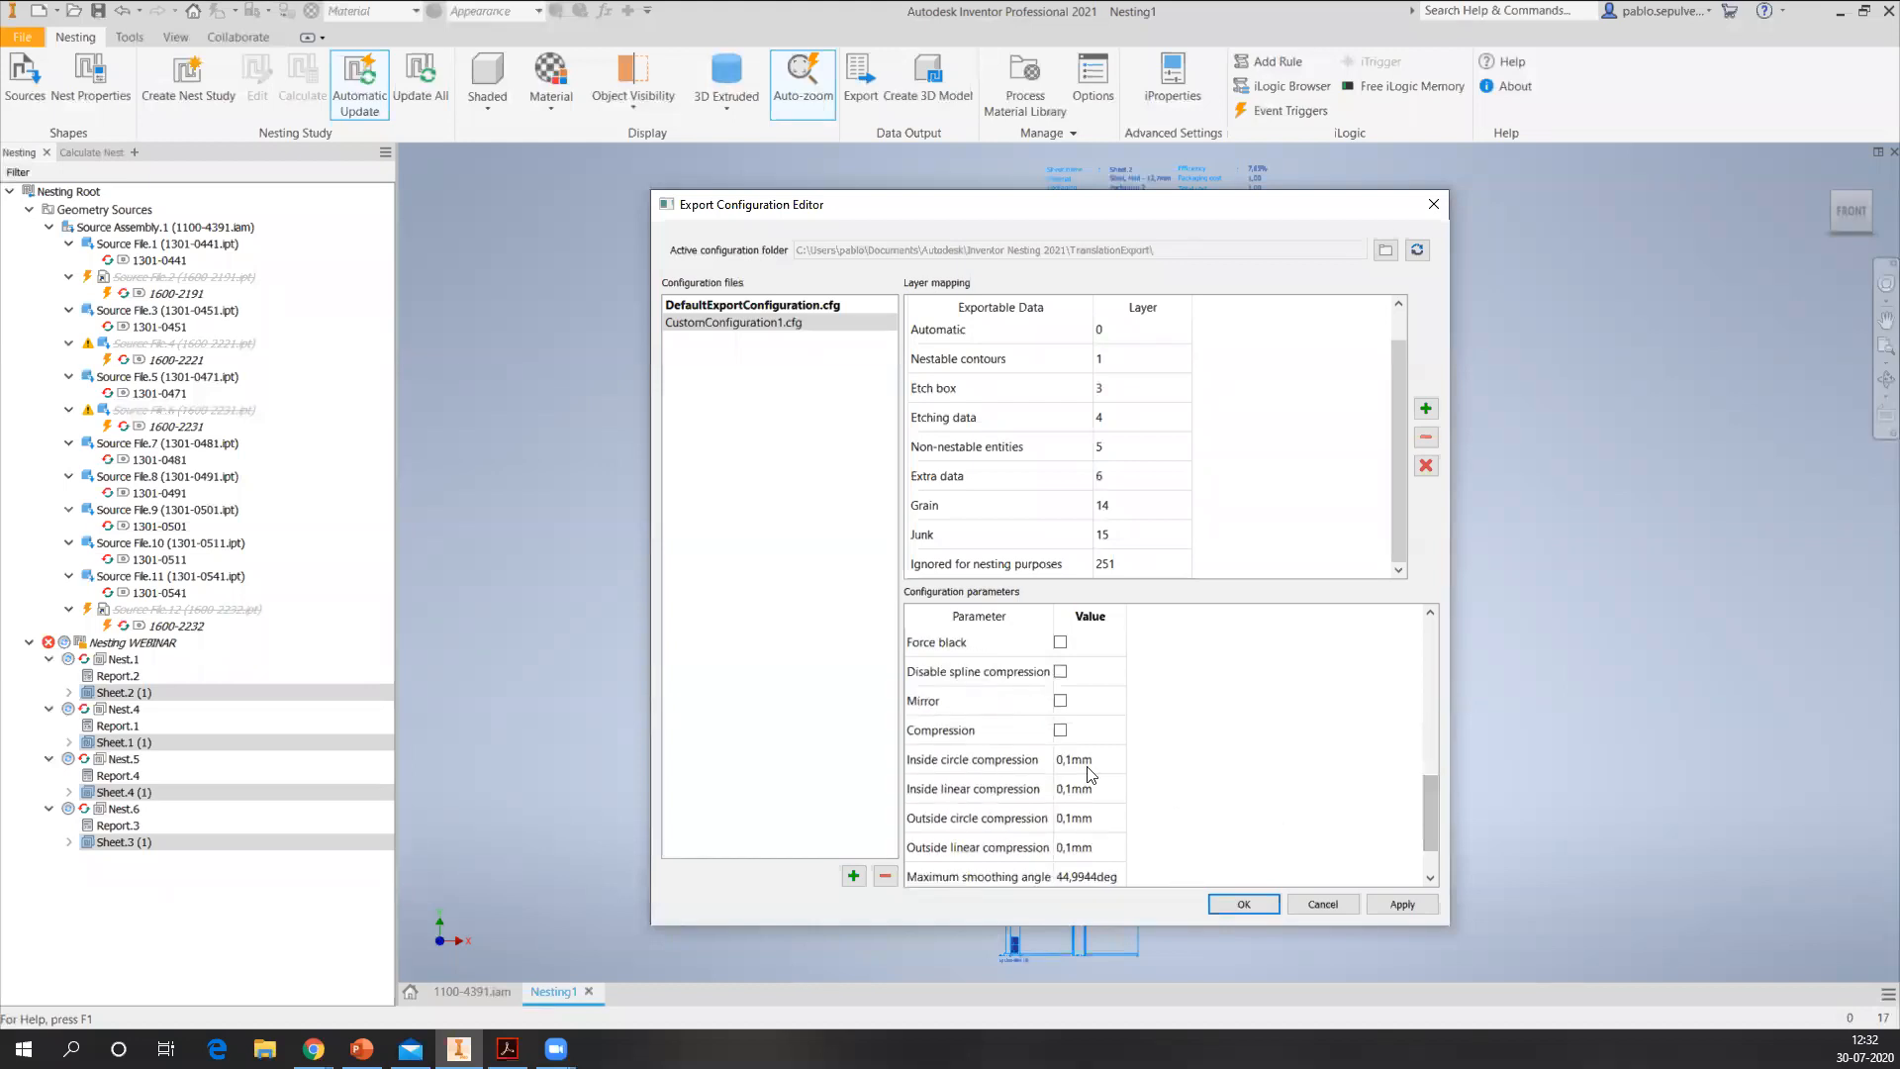
- Remove CustomConfiguration1.cfg, accept the export configuration editor with DefaultExportConfiguration.cfg, and dismiss the finished update report
click(886, 876)
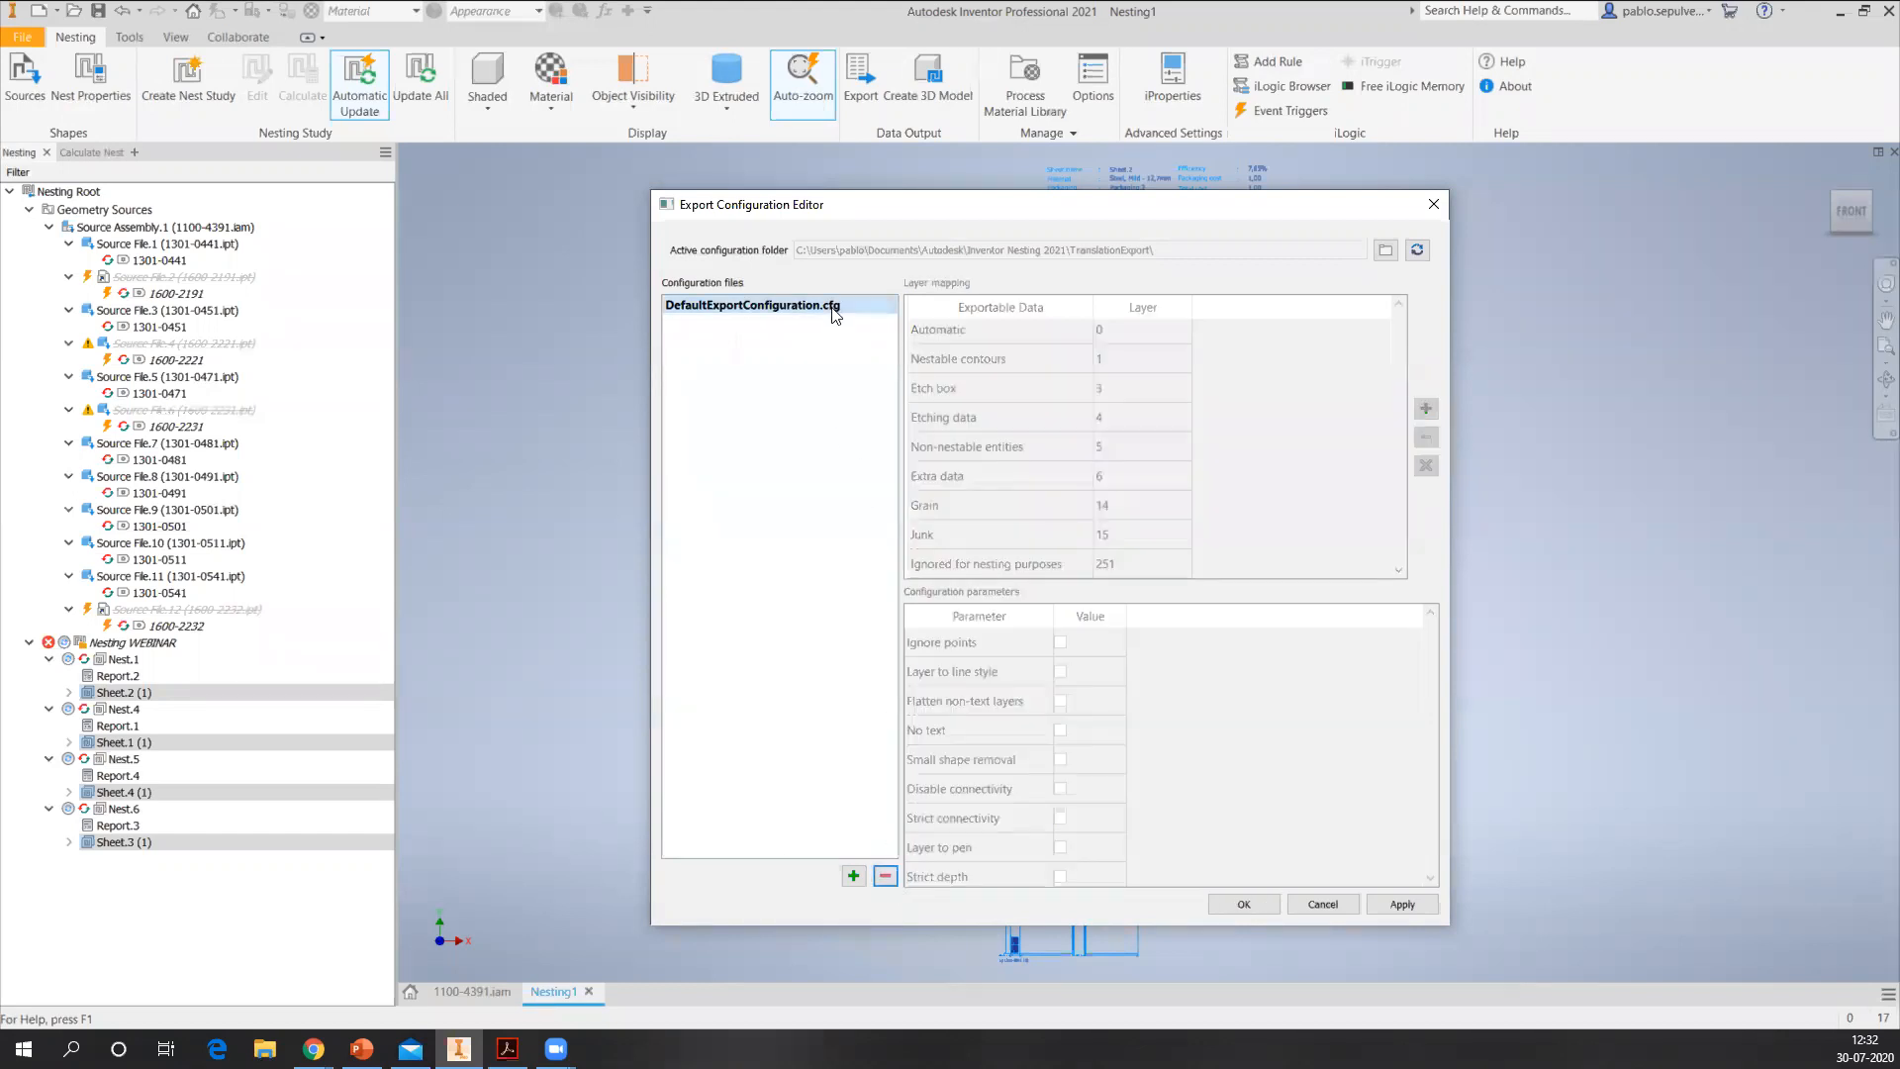
click(1245, 903)
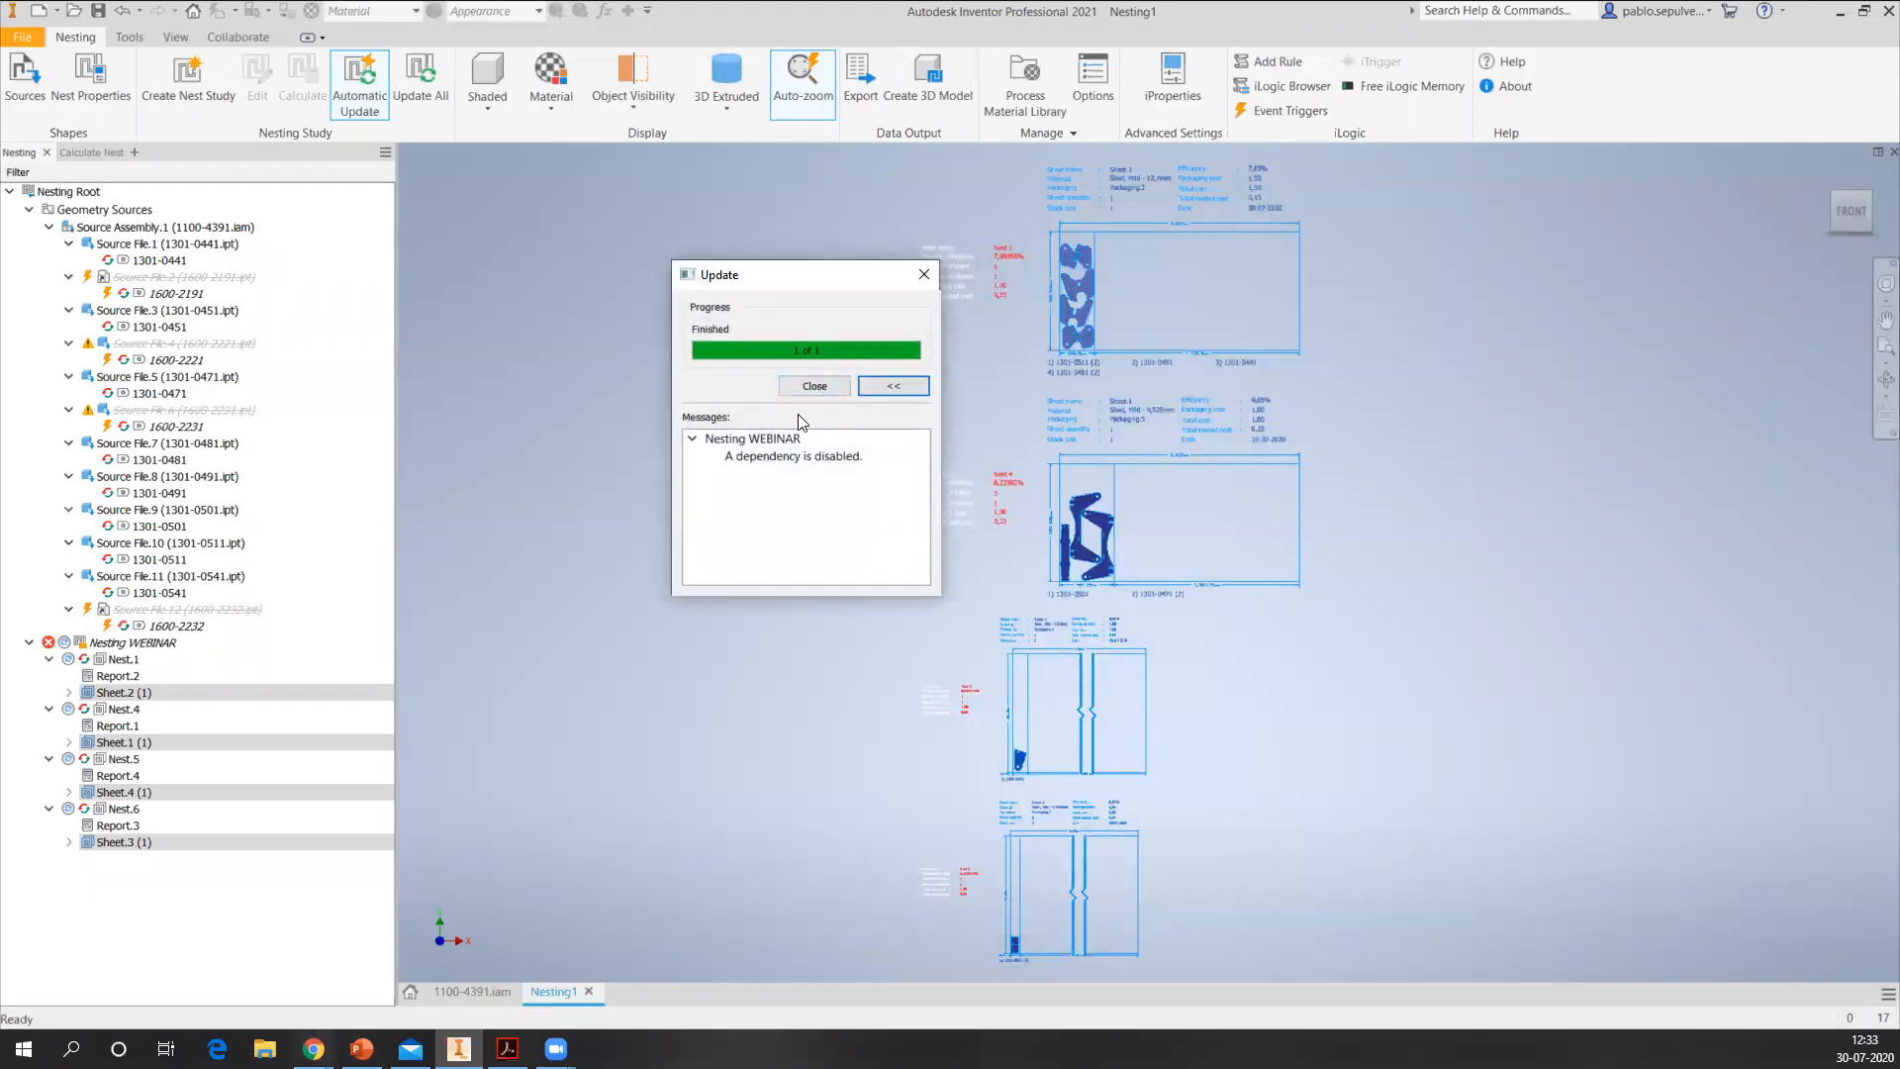
click(819, 386)
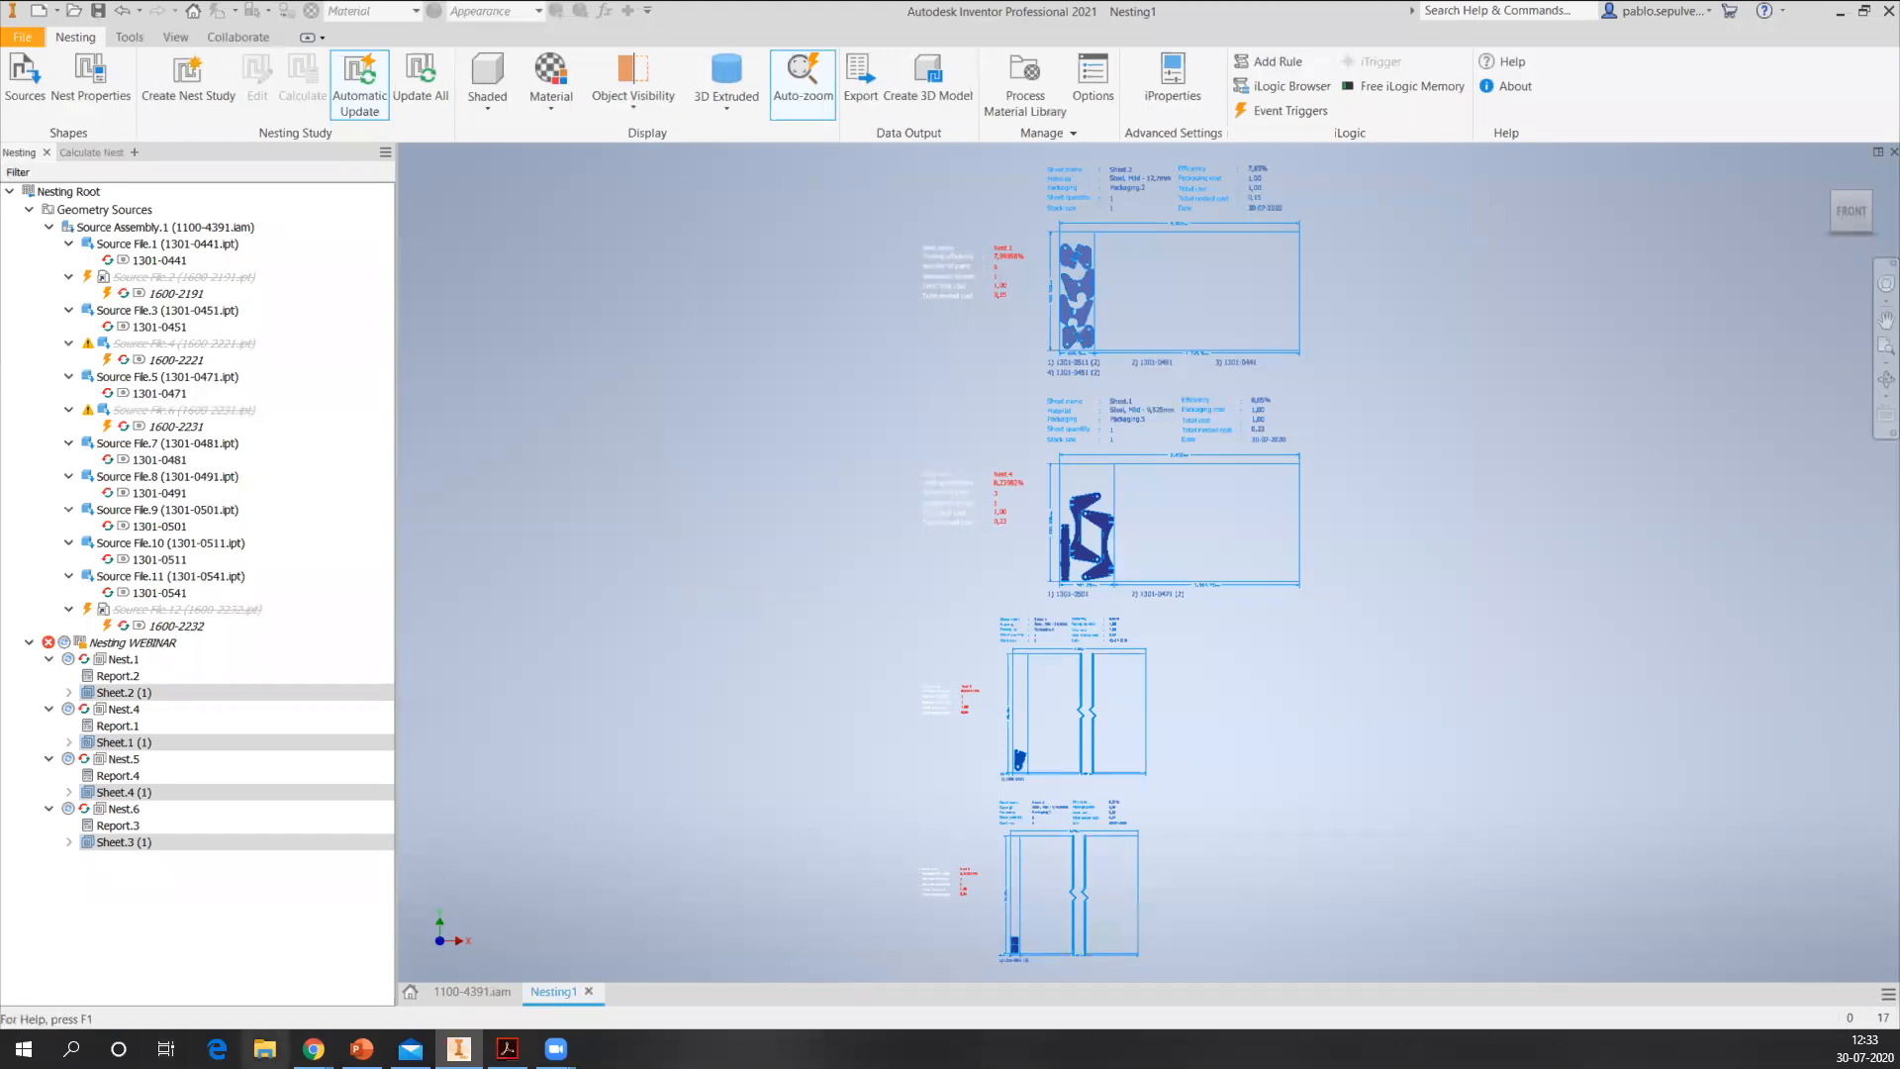
- Switch to File Explorer and check the exported sheet files in the DXF folder inside Documents
key(super+e)
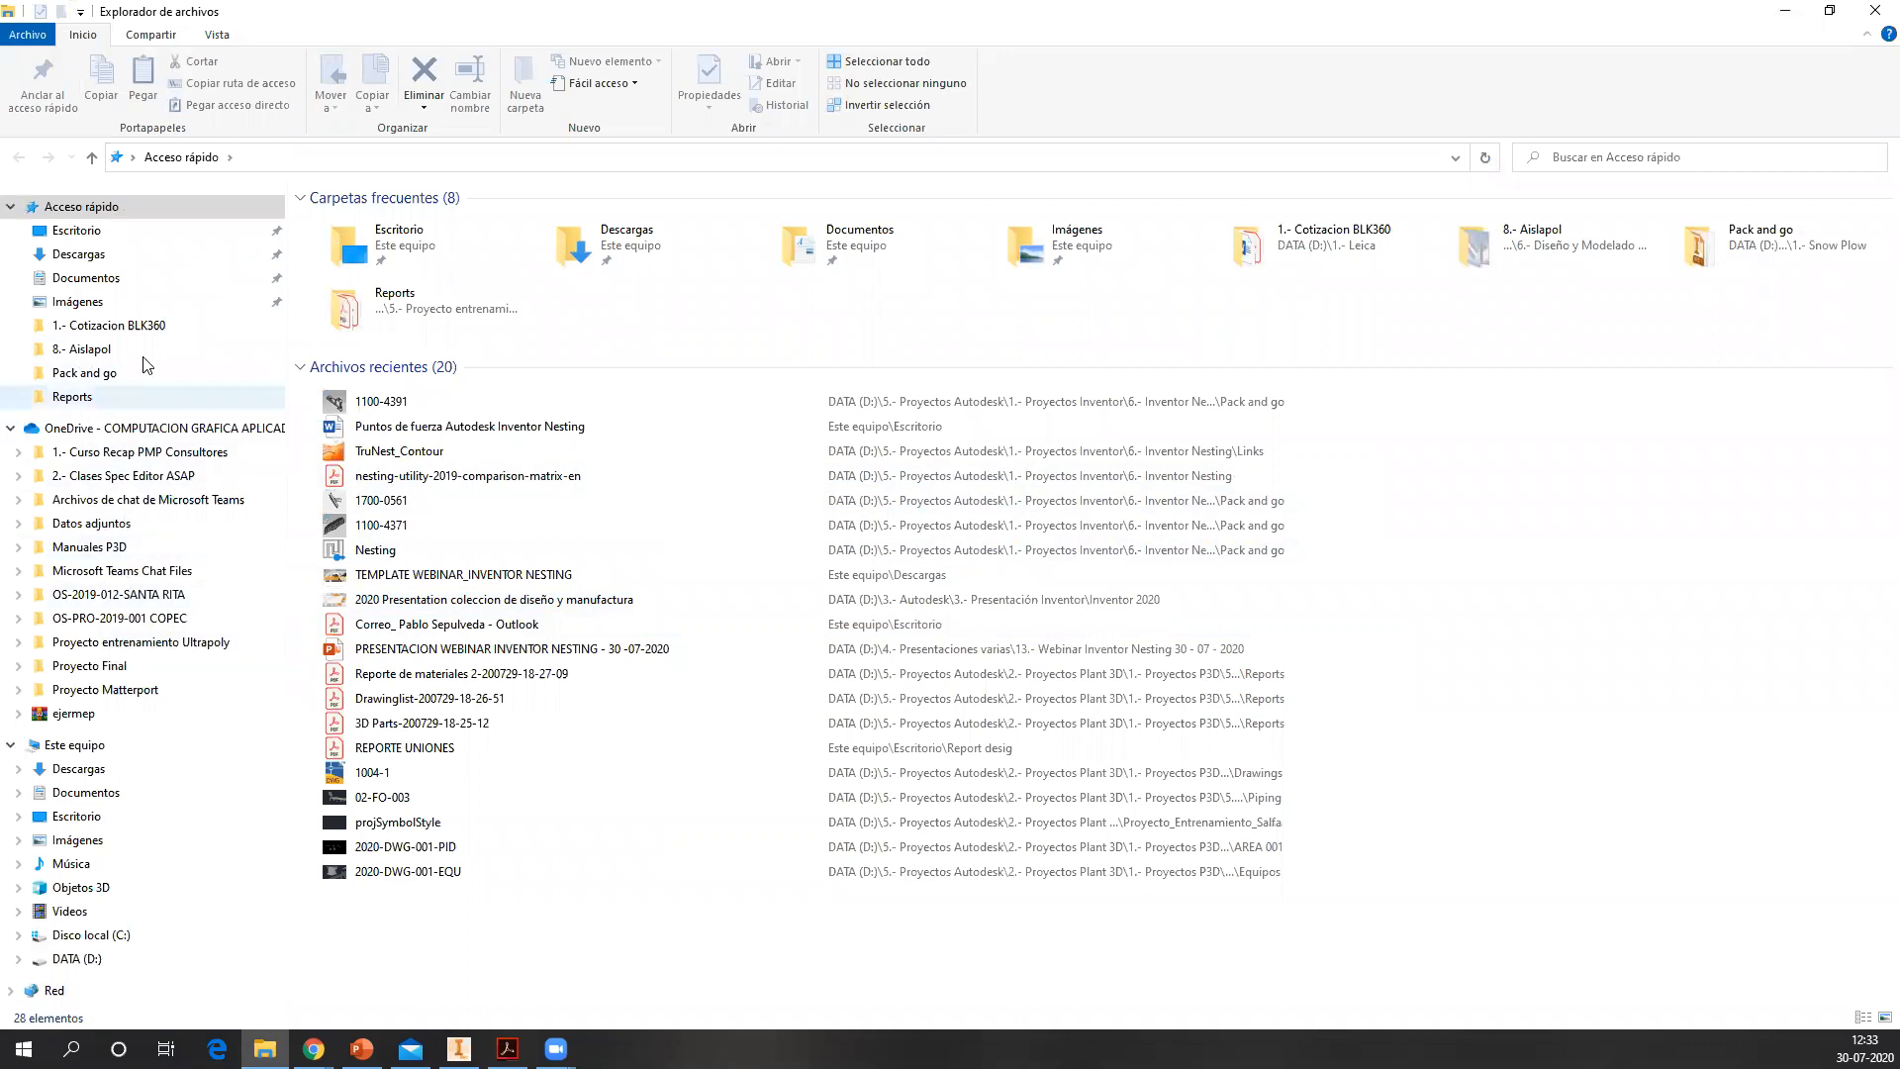
click(99, 278)
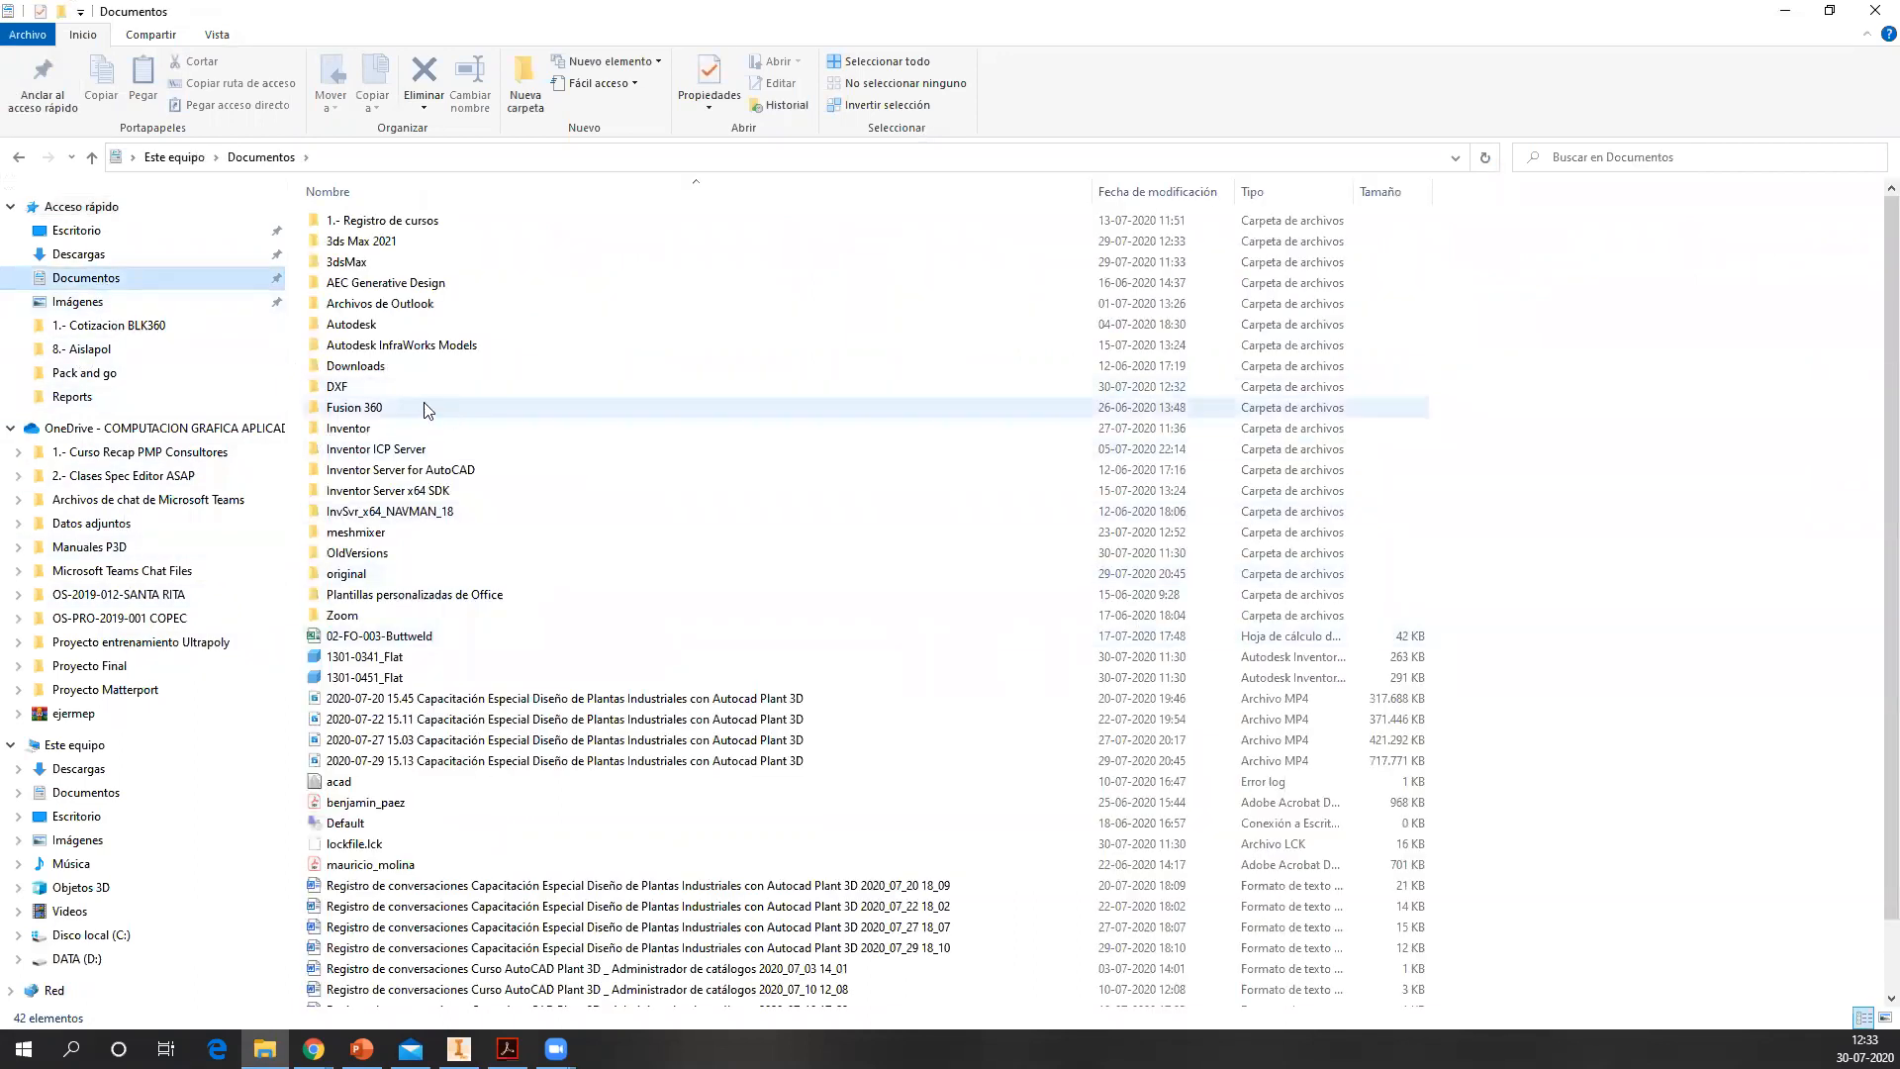
double_click(412, 389)
drag(414, 406, 307, 207)
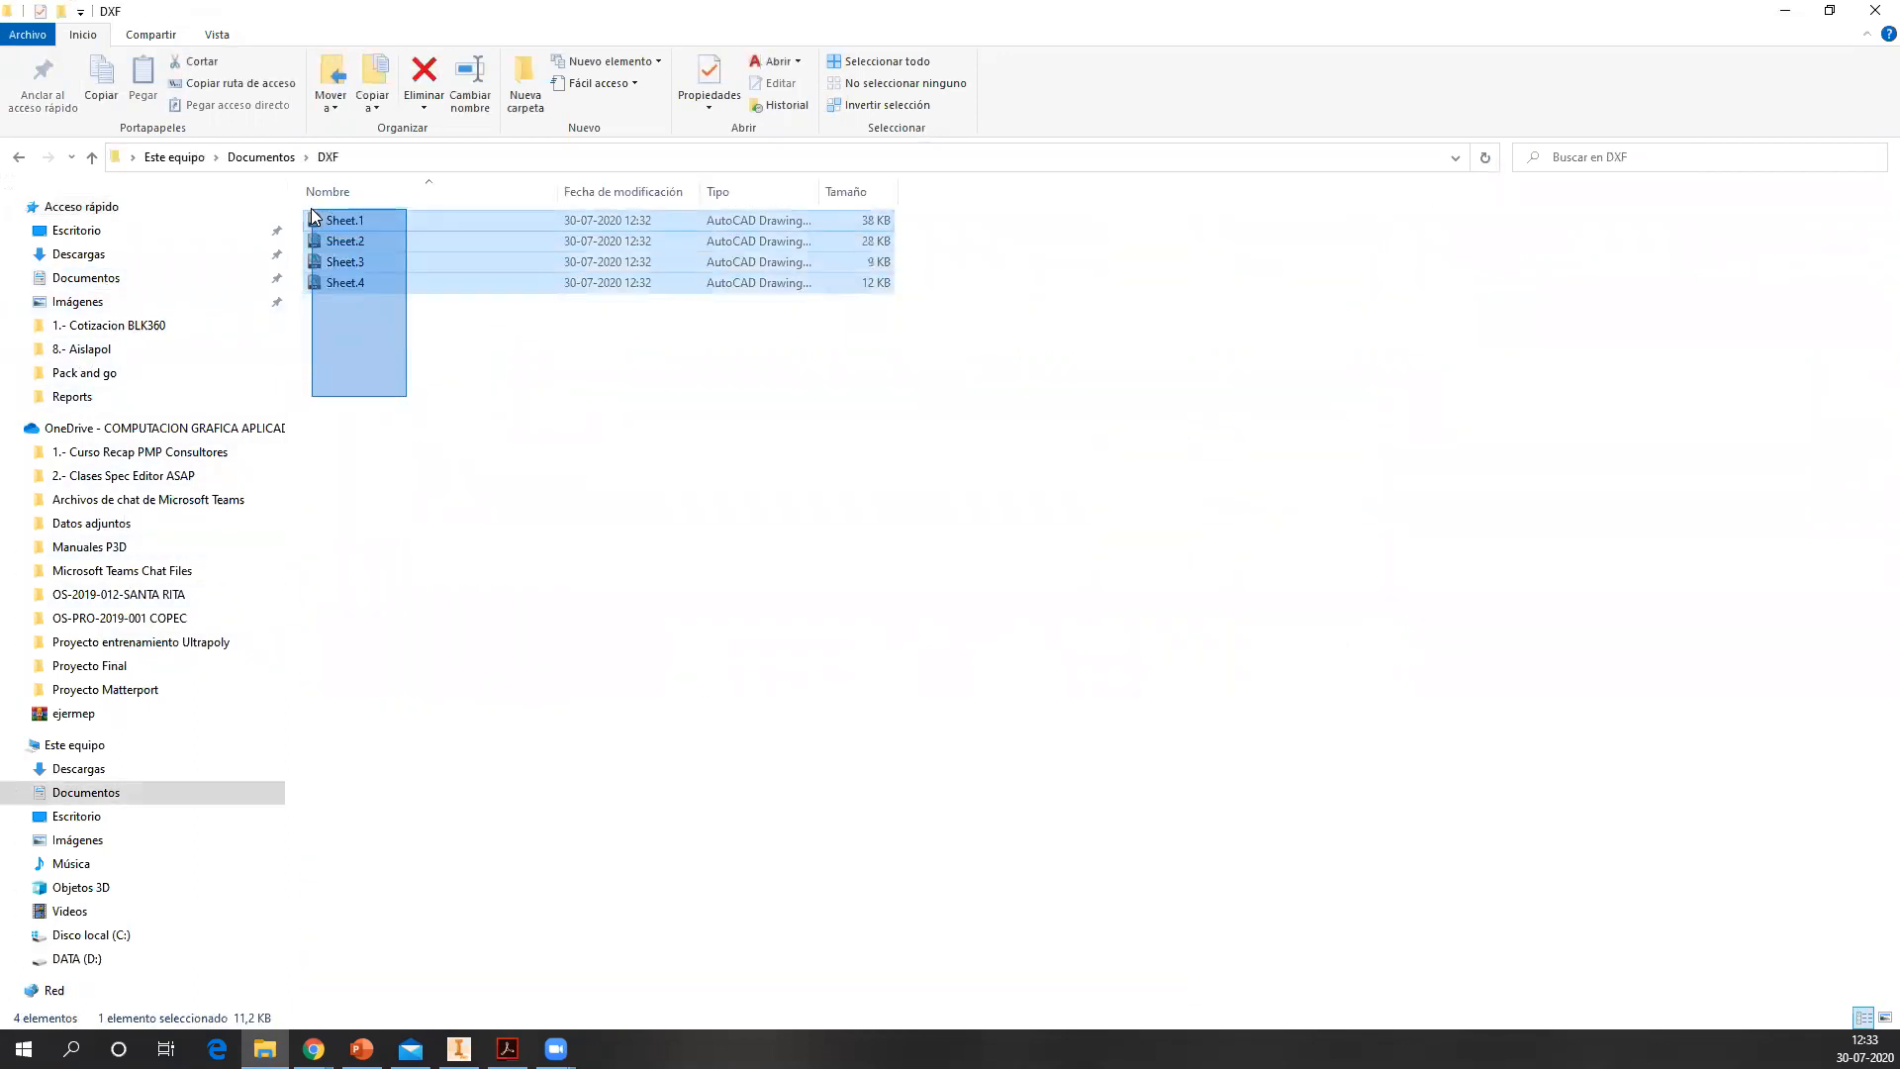
click(513, 499)
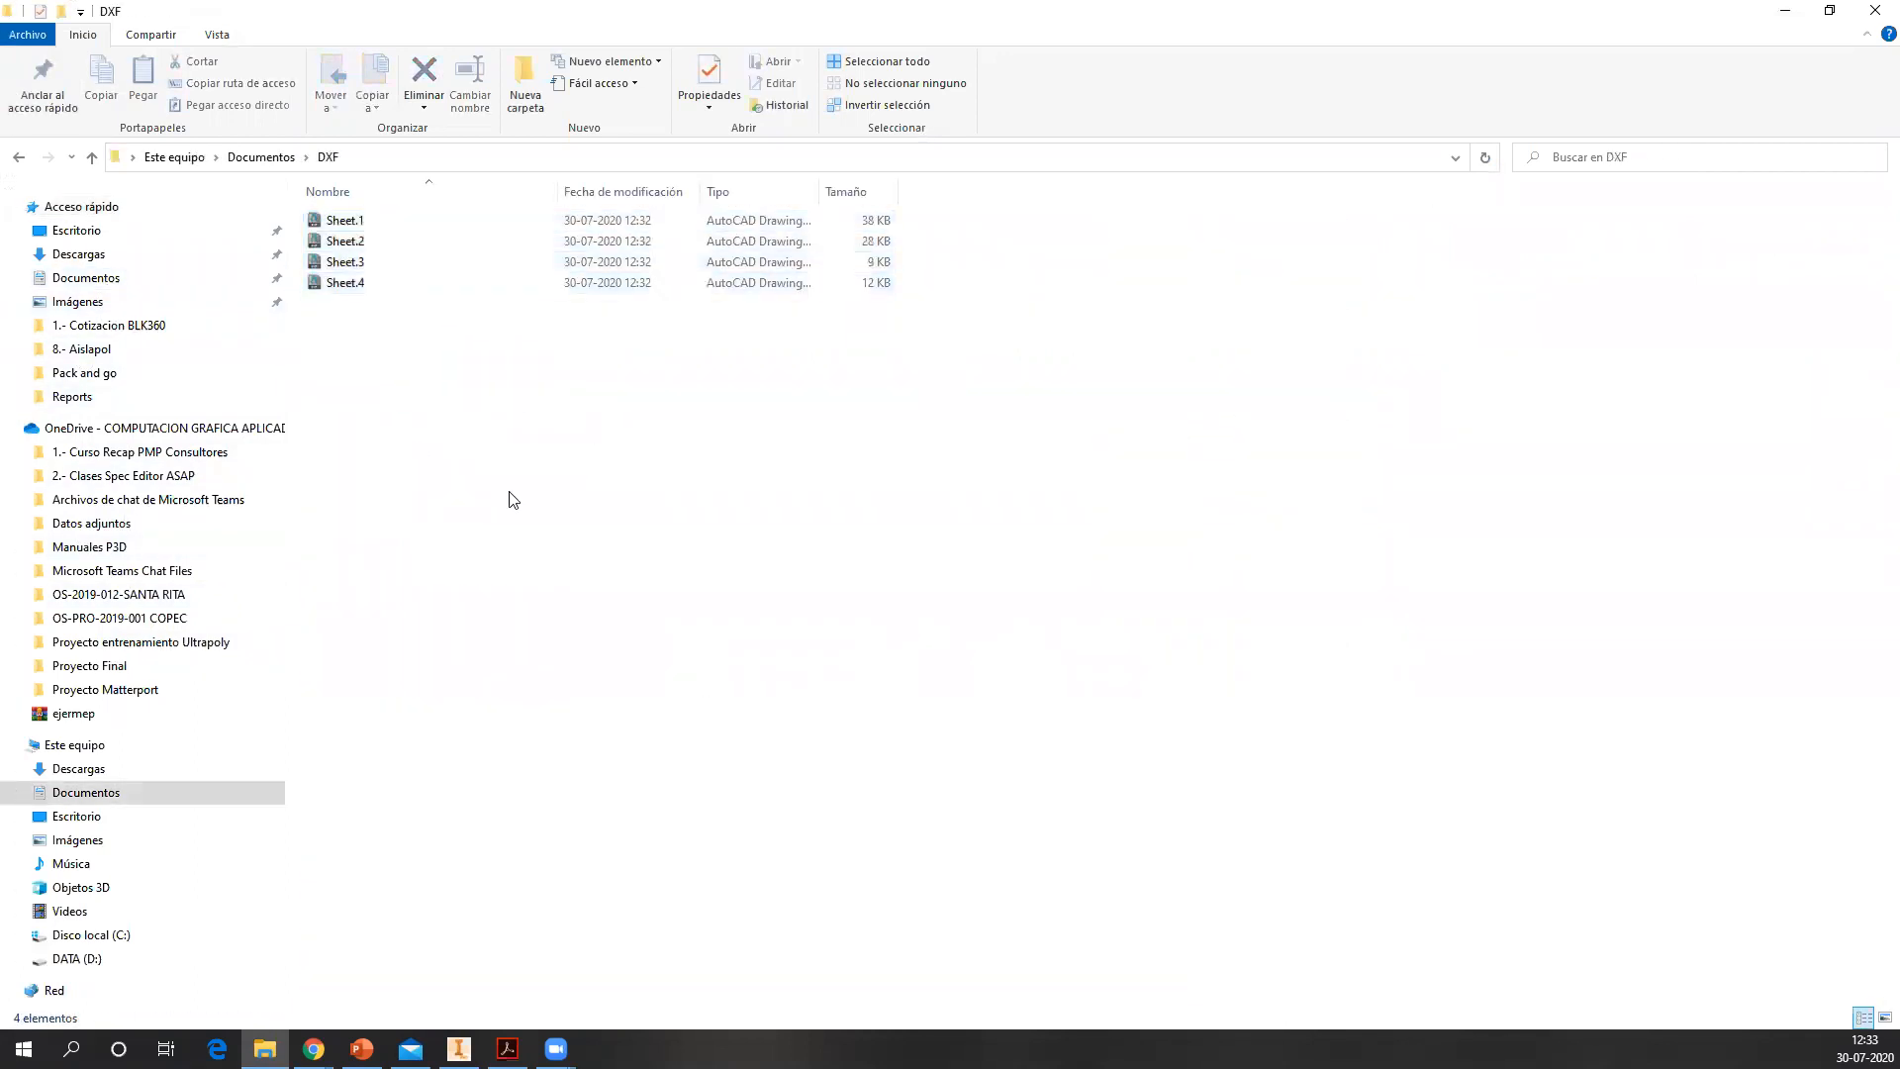
- Open the exported Sheet.2 file in AutoCAD and decline opening it as read-only
click(374, 260)
click(388, 239)
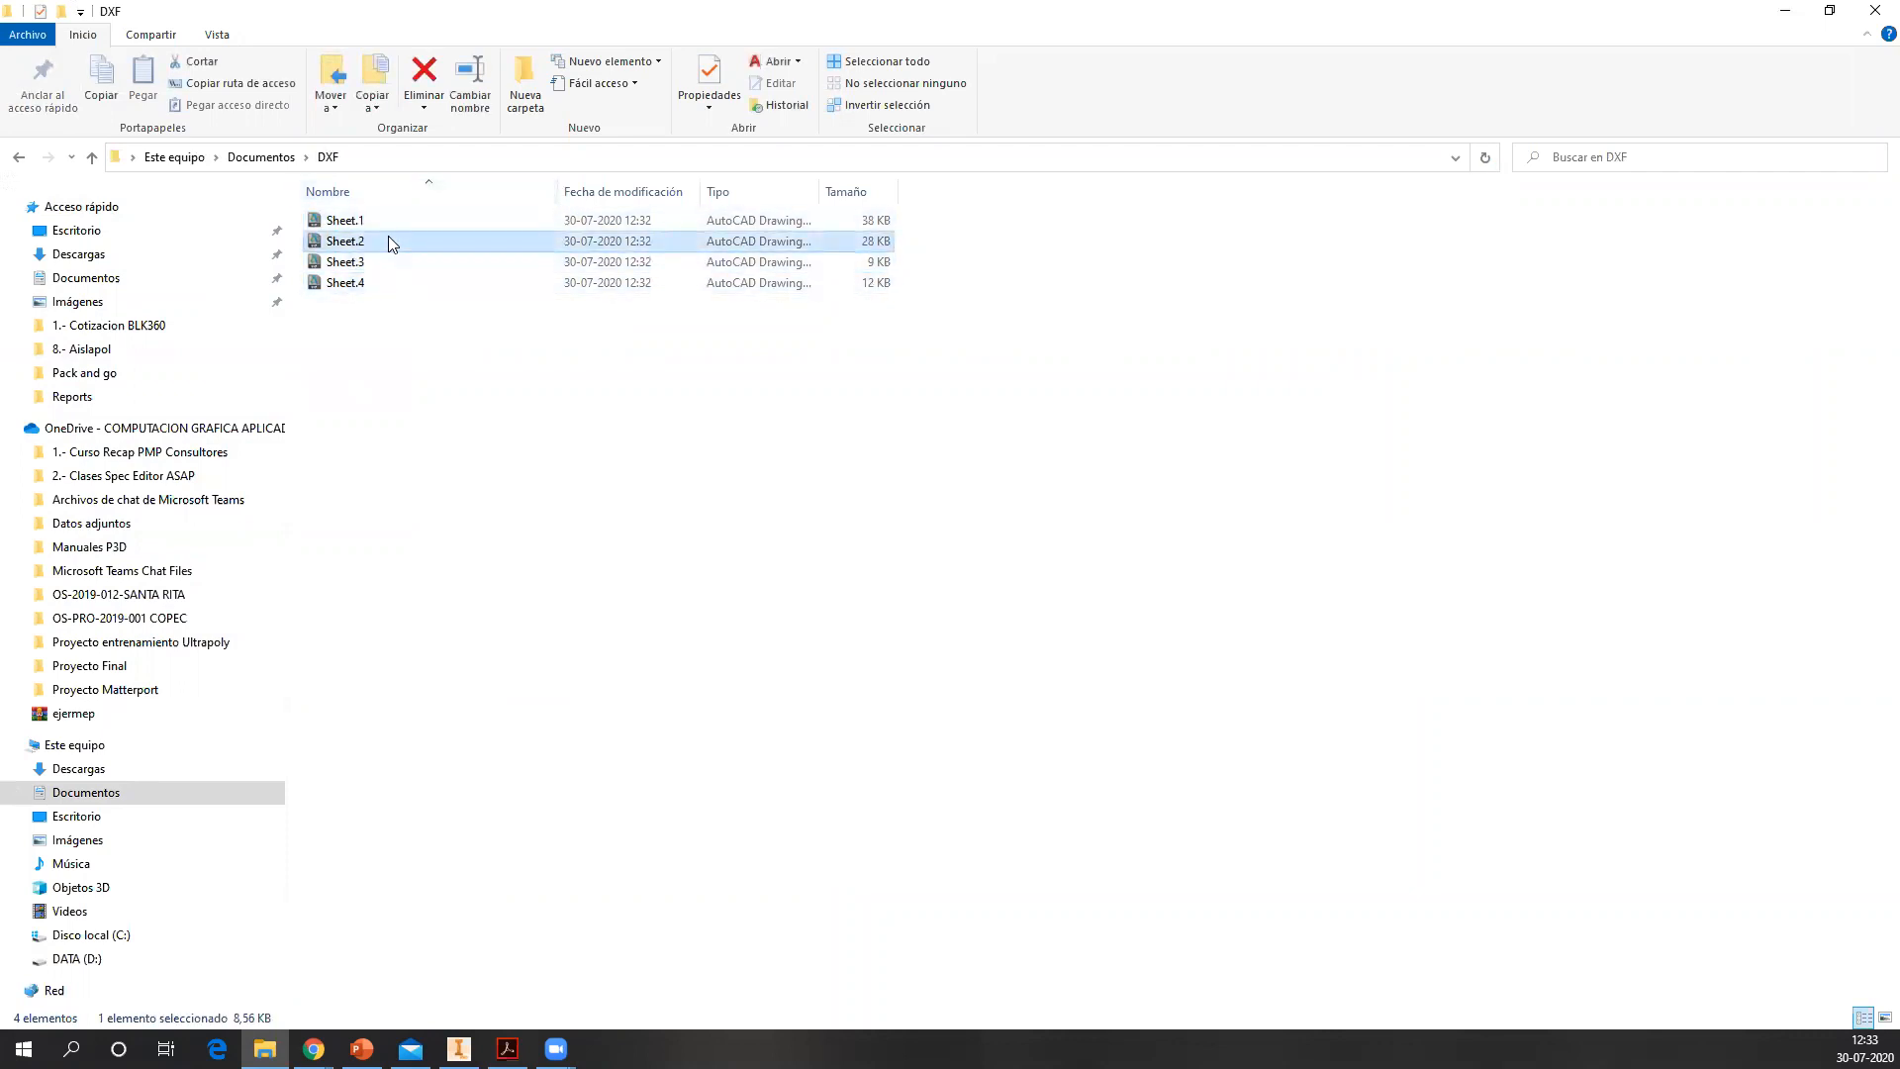
right_click(388, 241)
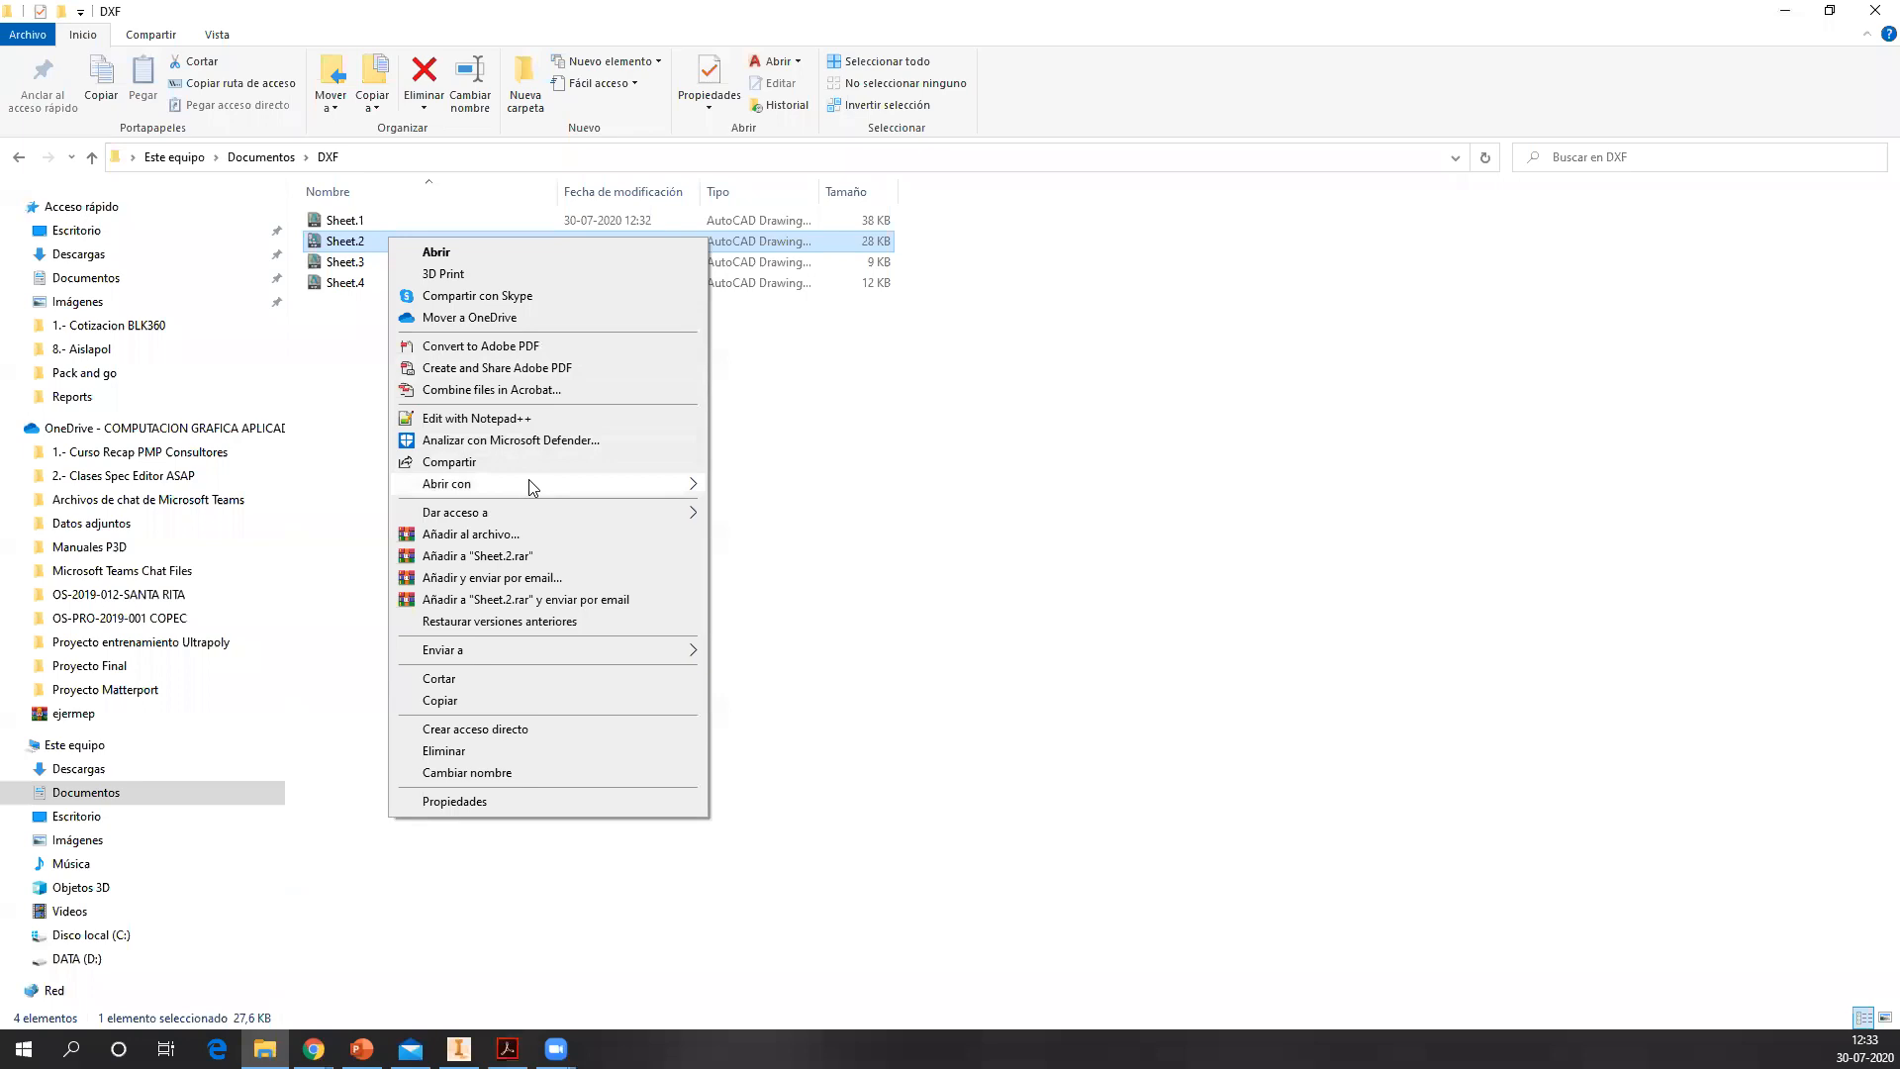
mouse_move(528, 482)
click(789, 508)
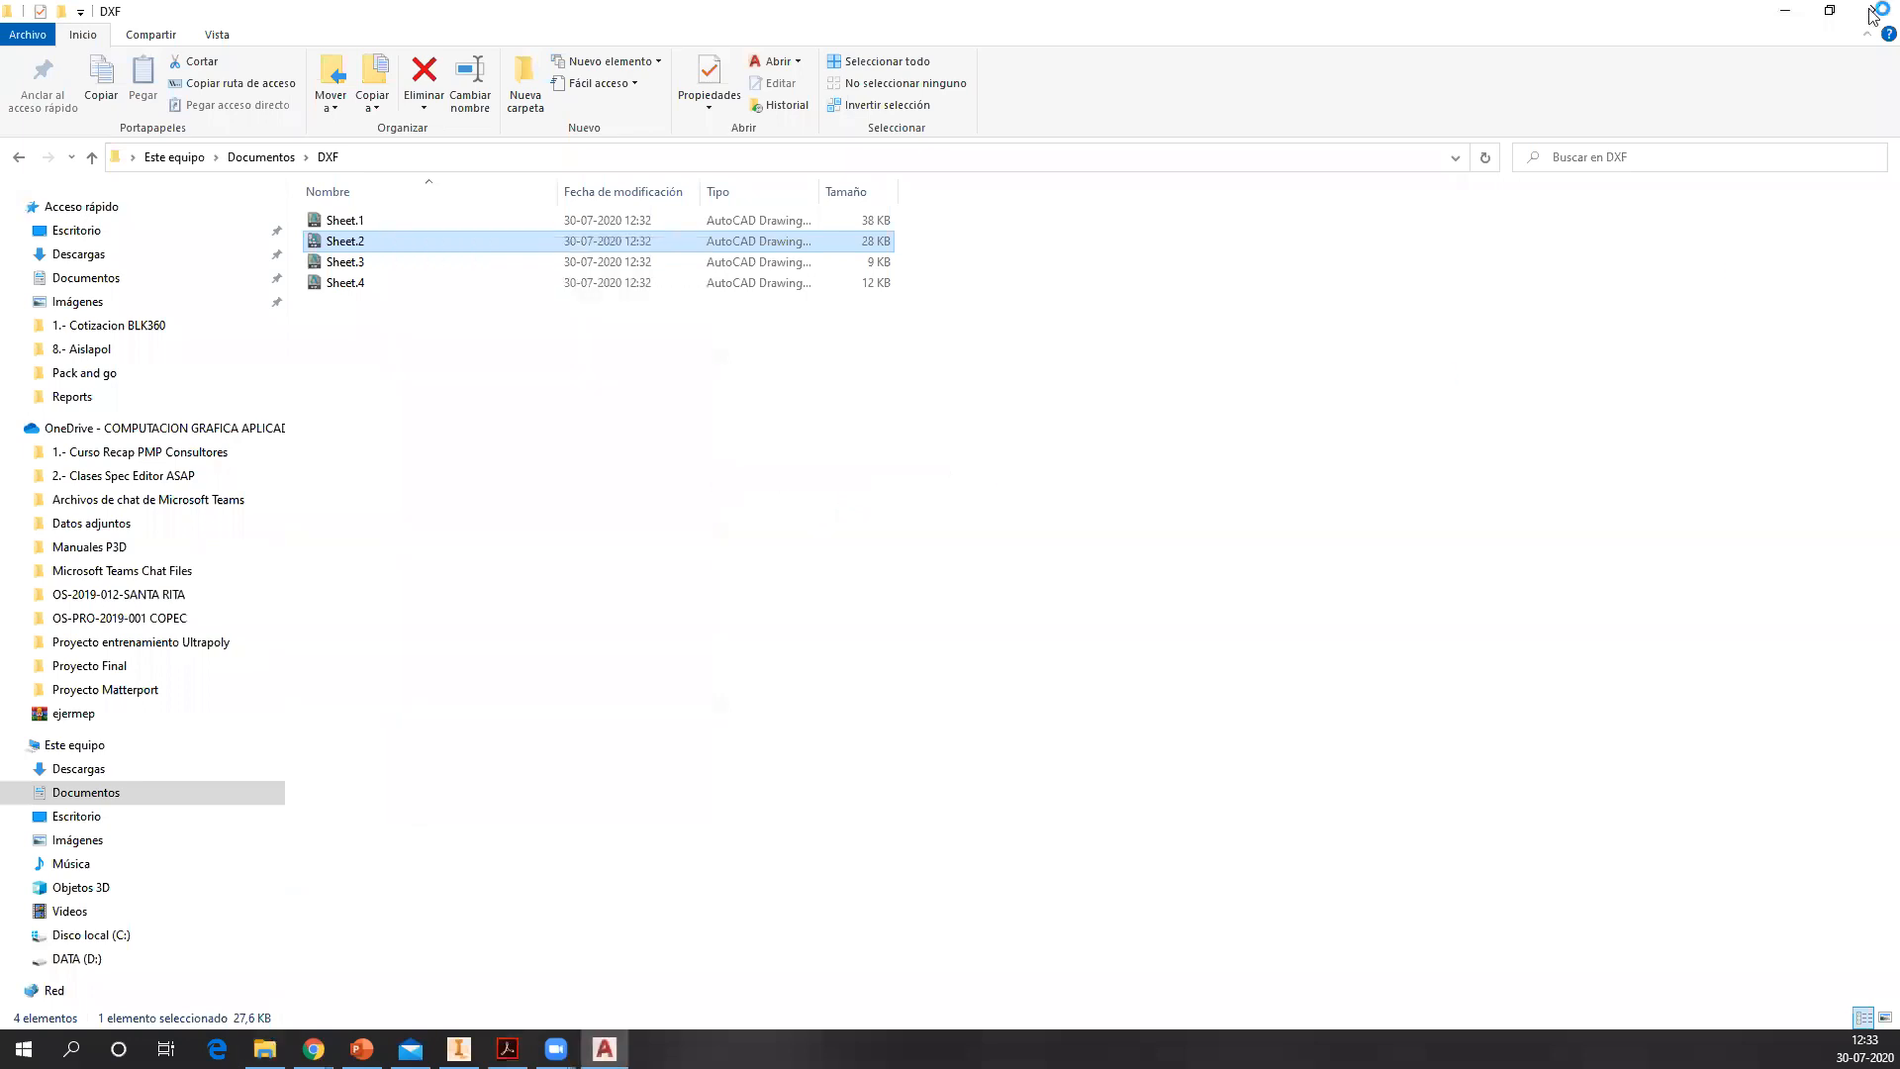
click(1784, 11)
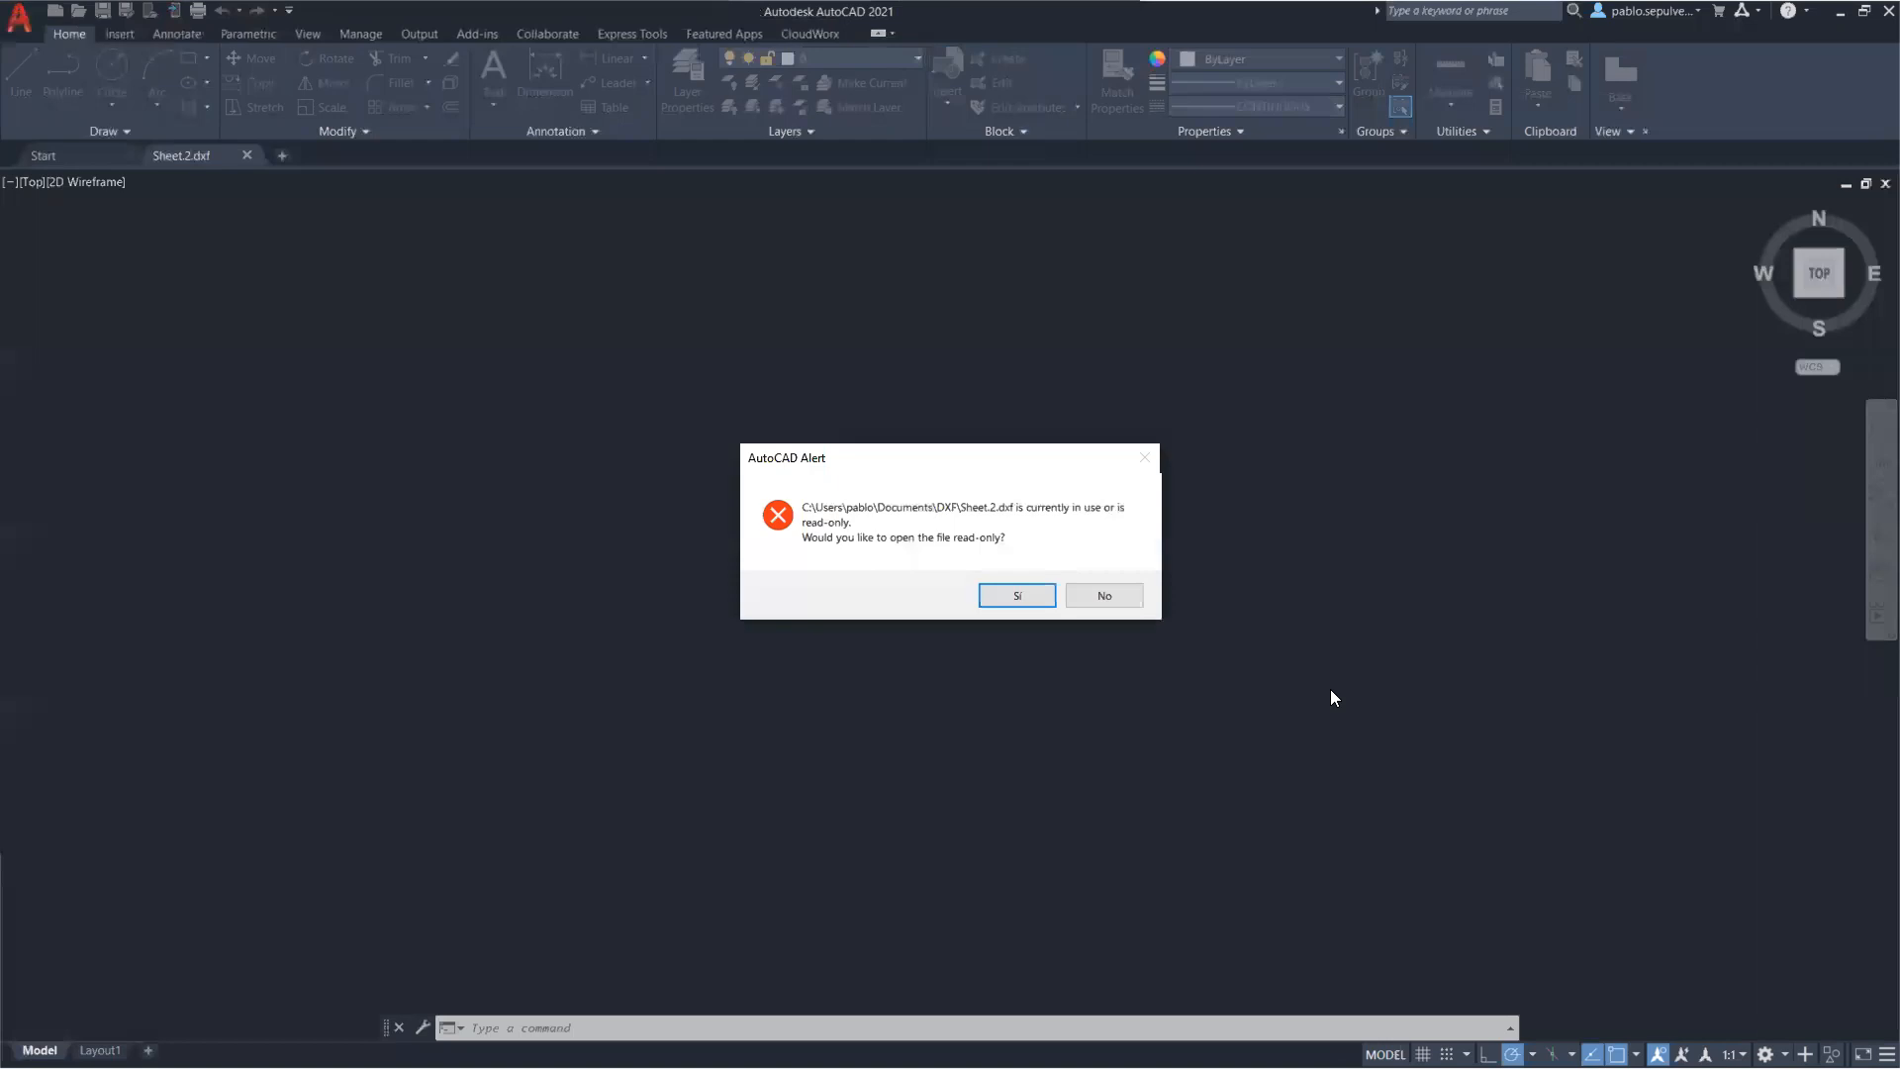
click(1102, 594)
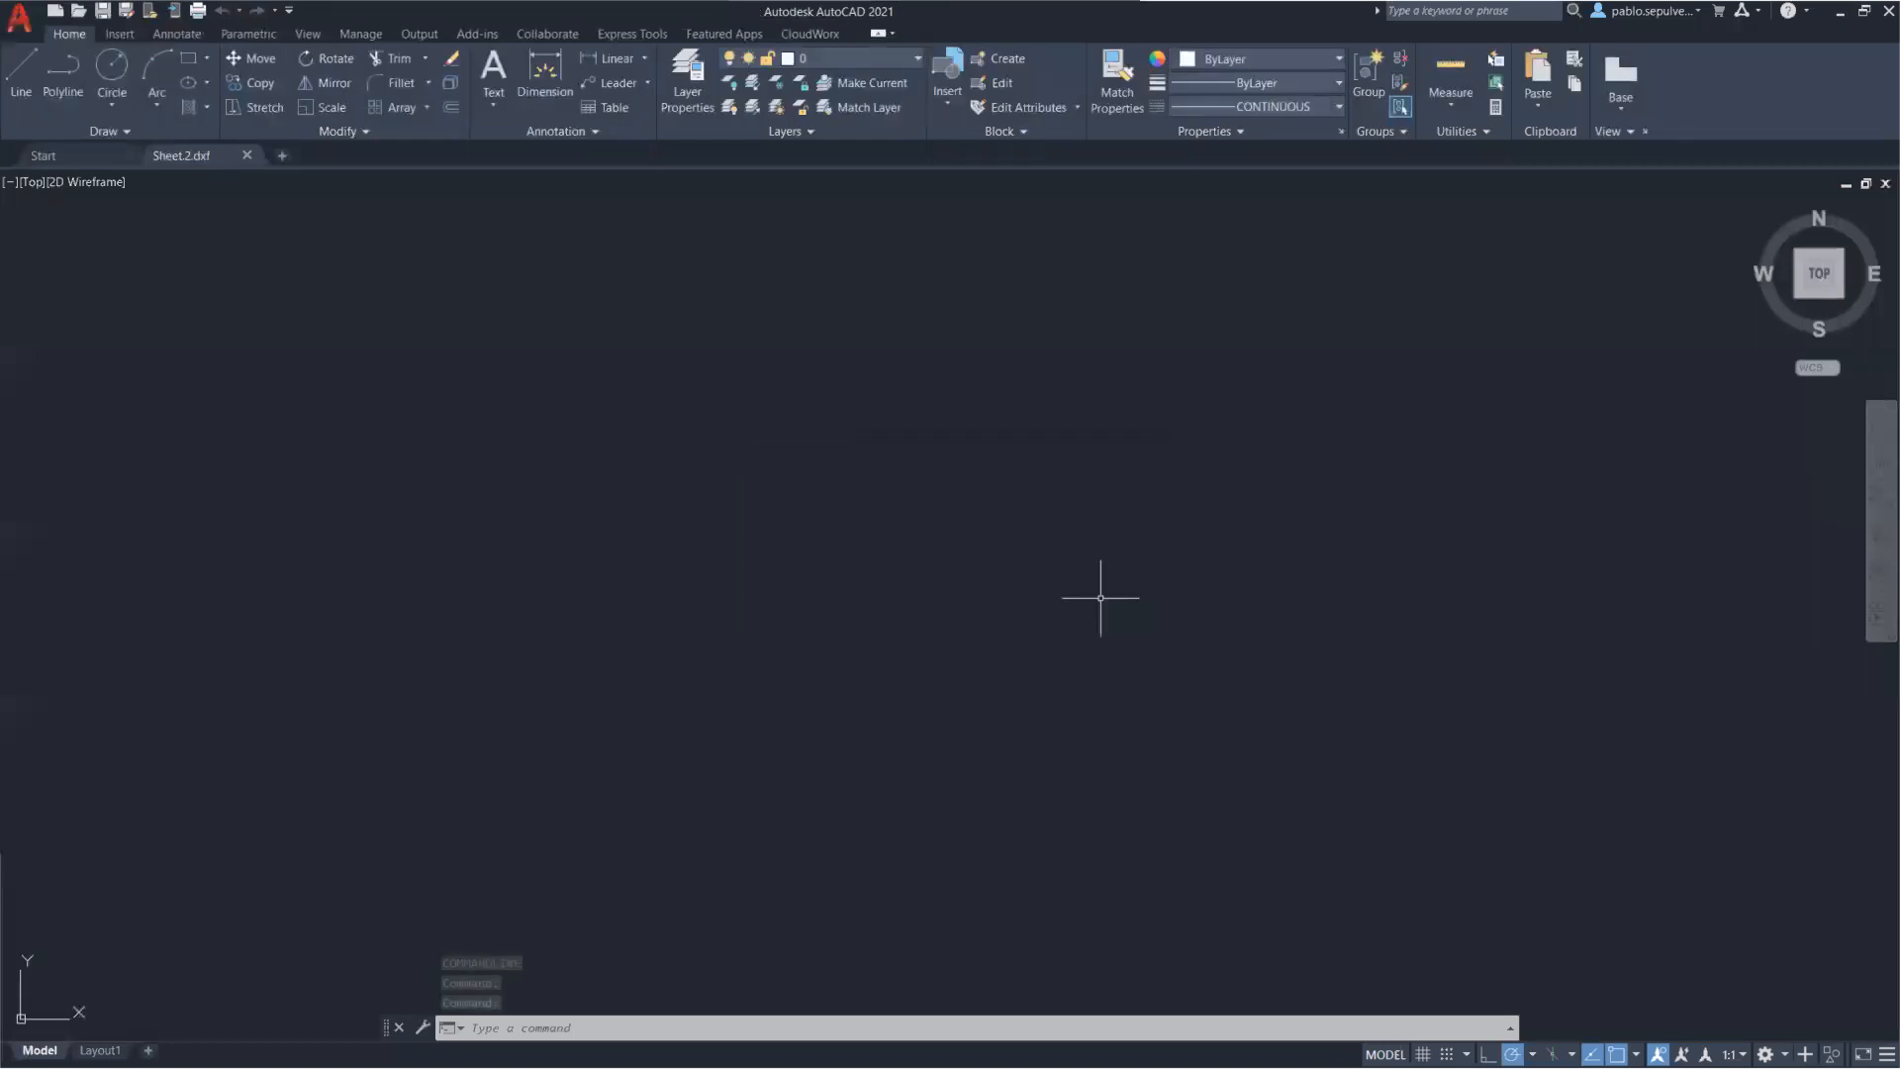
- Examine the Sheet.2 drawing, including its nested part contours, sheet dimensions and part labels
scroll(1115, 649, down, 3)
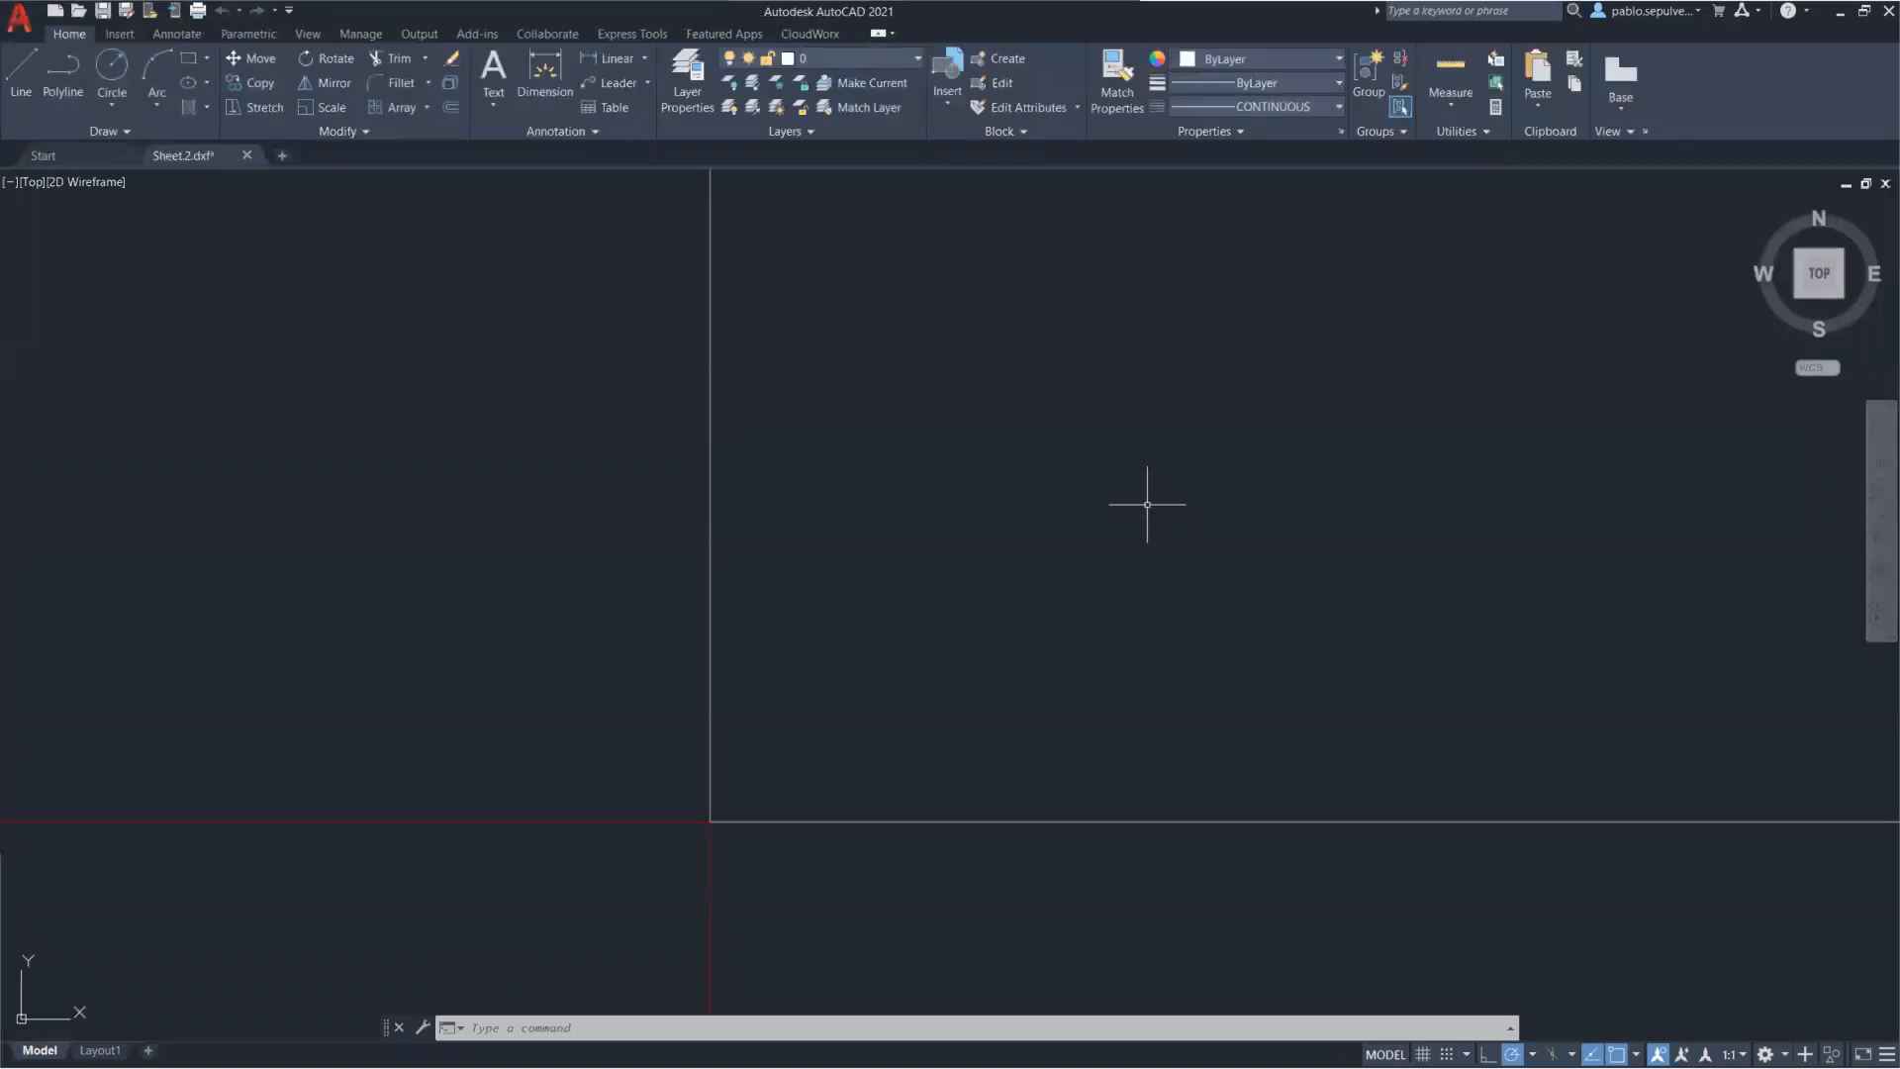
scroll(1147, 504, down, 2)
scroll(1484, 551, down, 5)
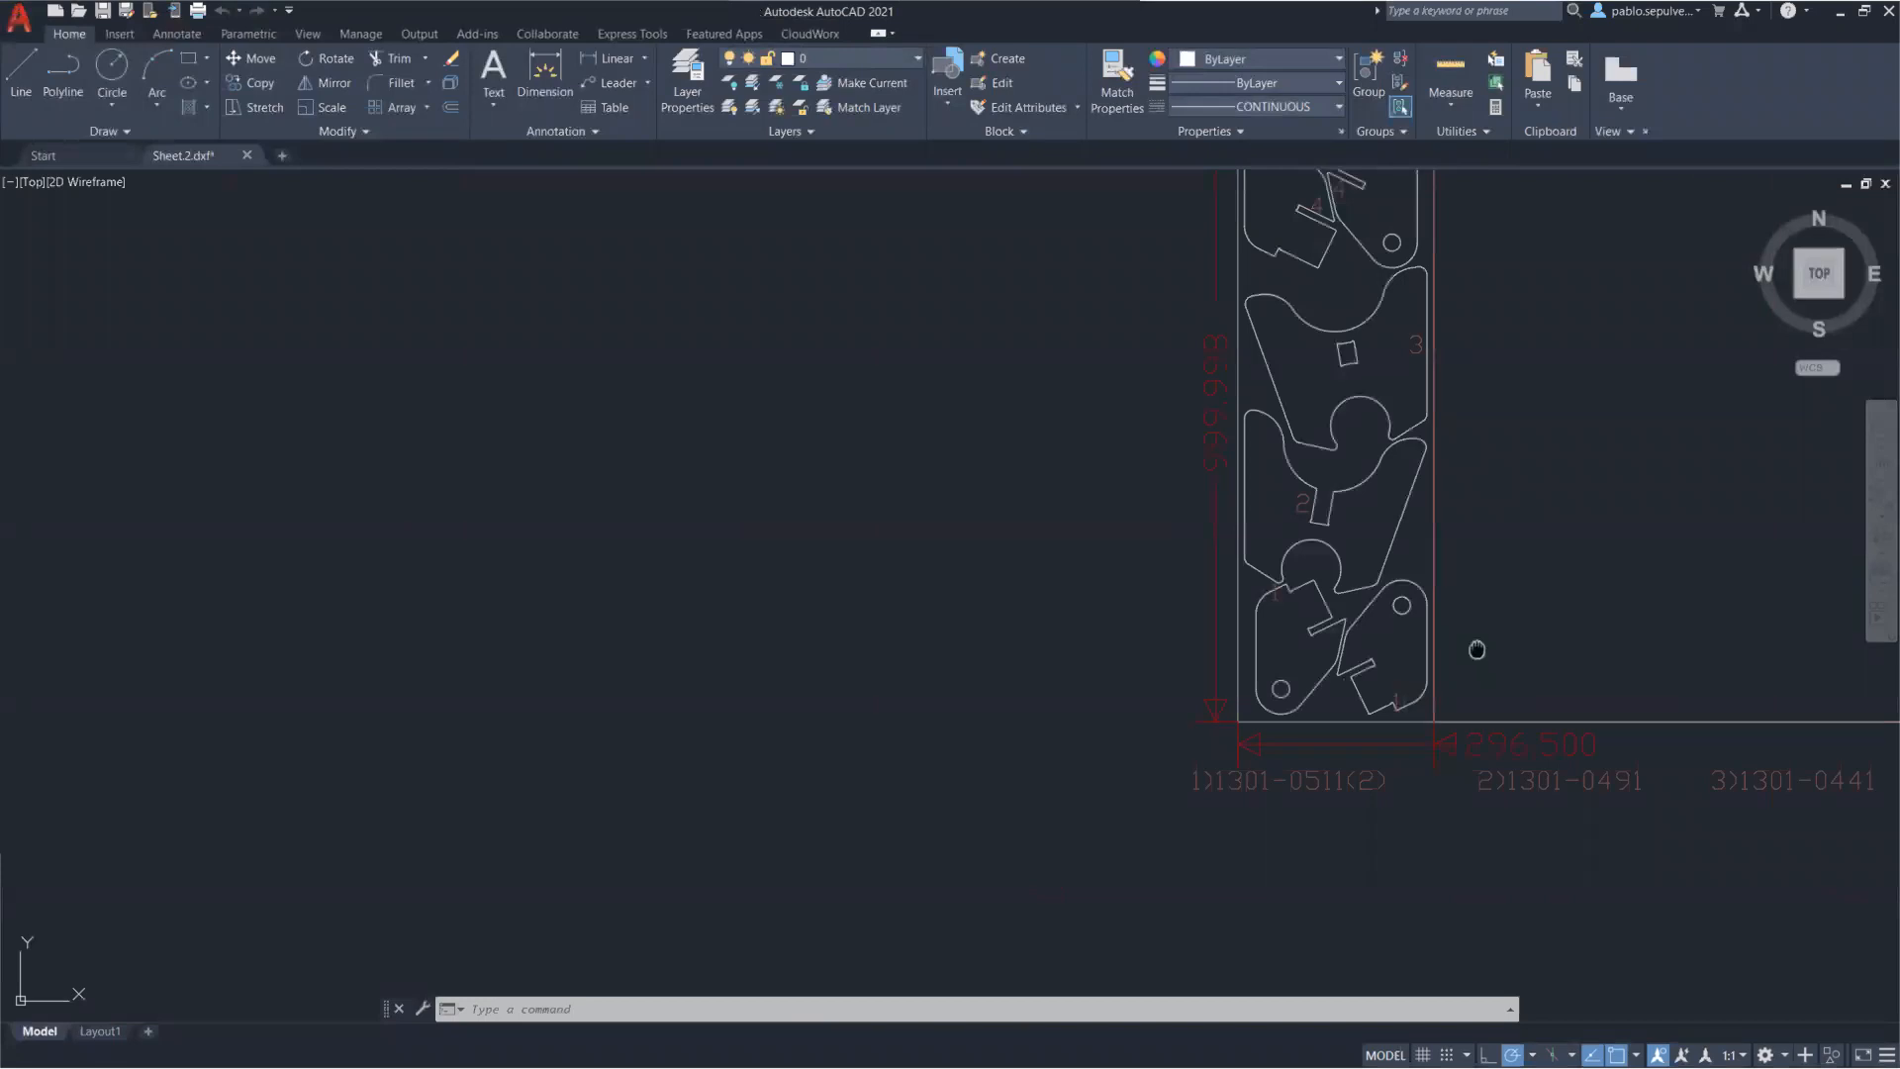
middle_drag(1476, 649, 1132, 521)
scroll(980, 594, down, 3)
mouse_move(988, 595)
middle_down()
mouse_move(627, 569)
mouse_move(649, 548)
middle_up()
scroll(628, 569, up, 2)
scroll(628, 569, down, 2)
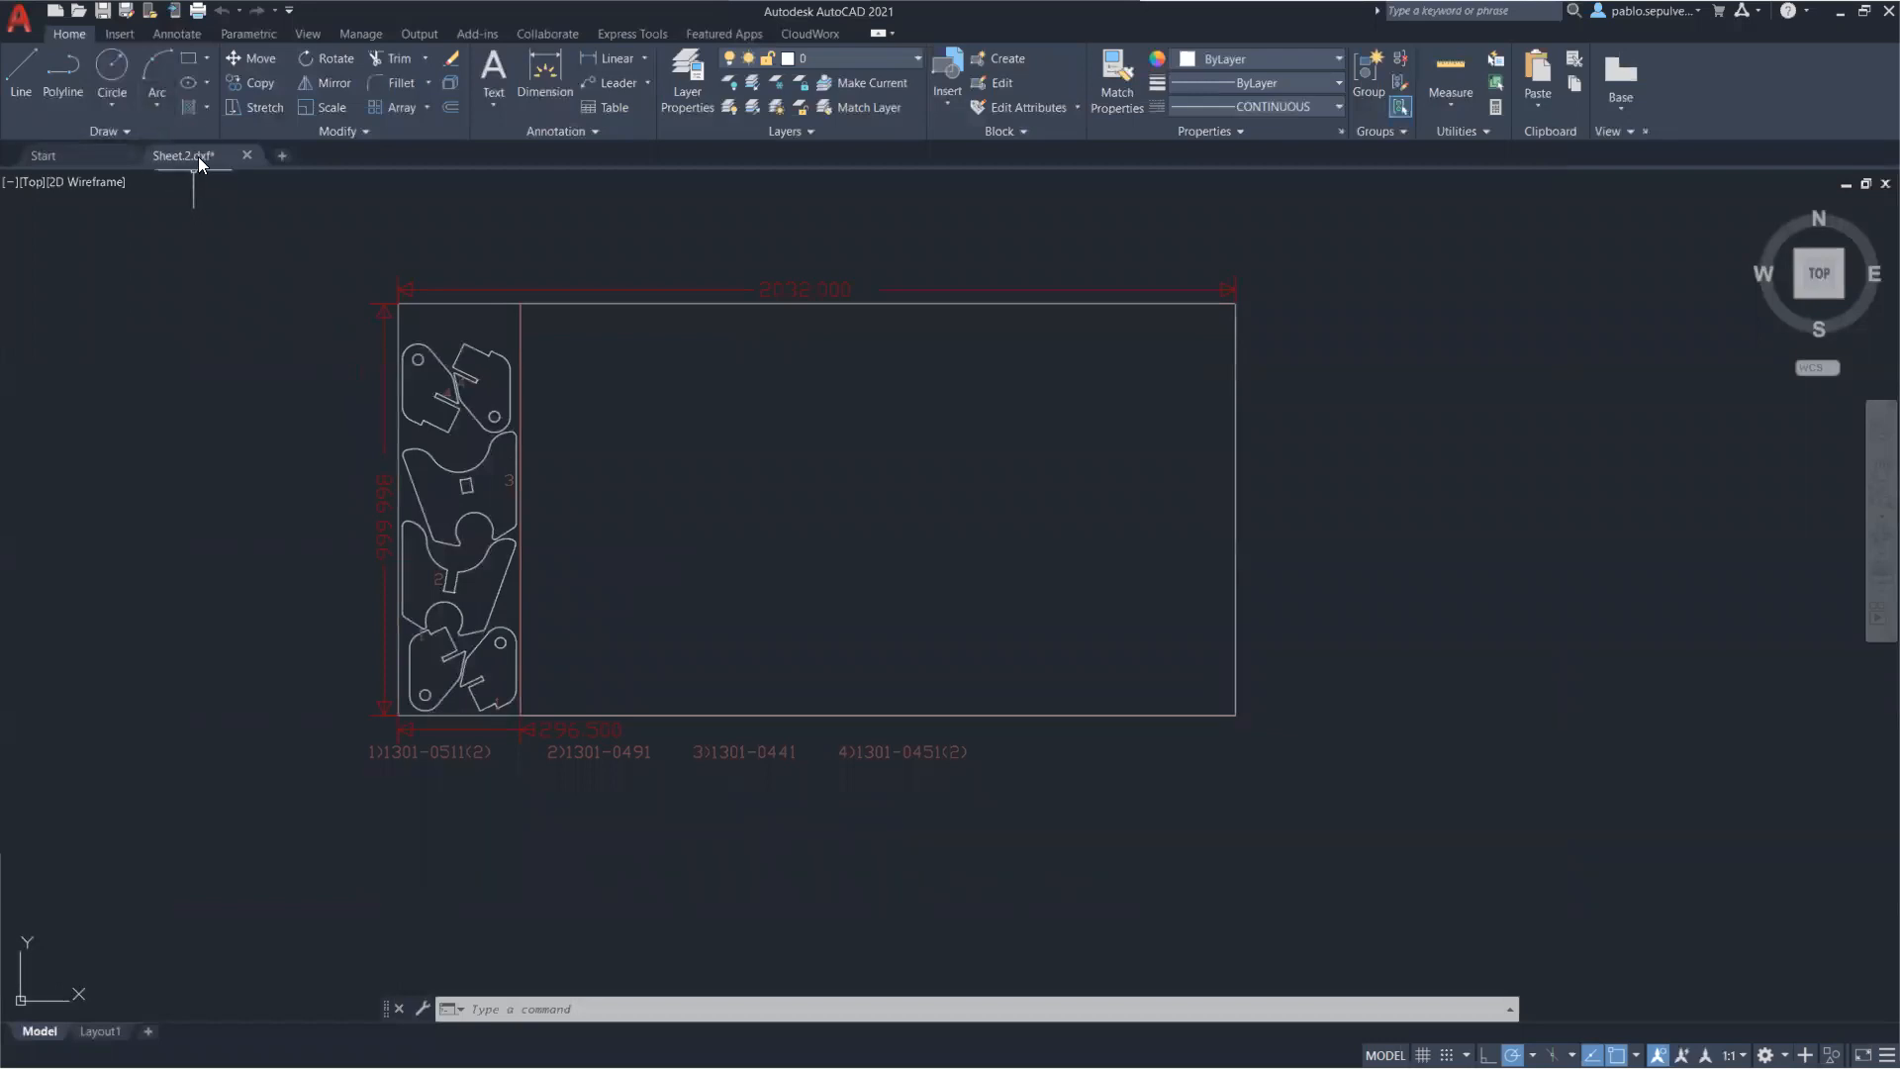
mouse_move(193, 165)
- Close Sheet.2.dxf without saving changes, then exit AutoCAD and return to the Nesting1 document in Inventor
click(1884, 184)
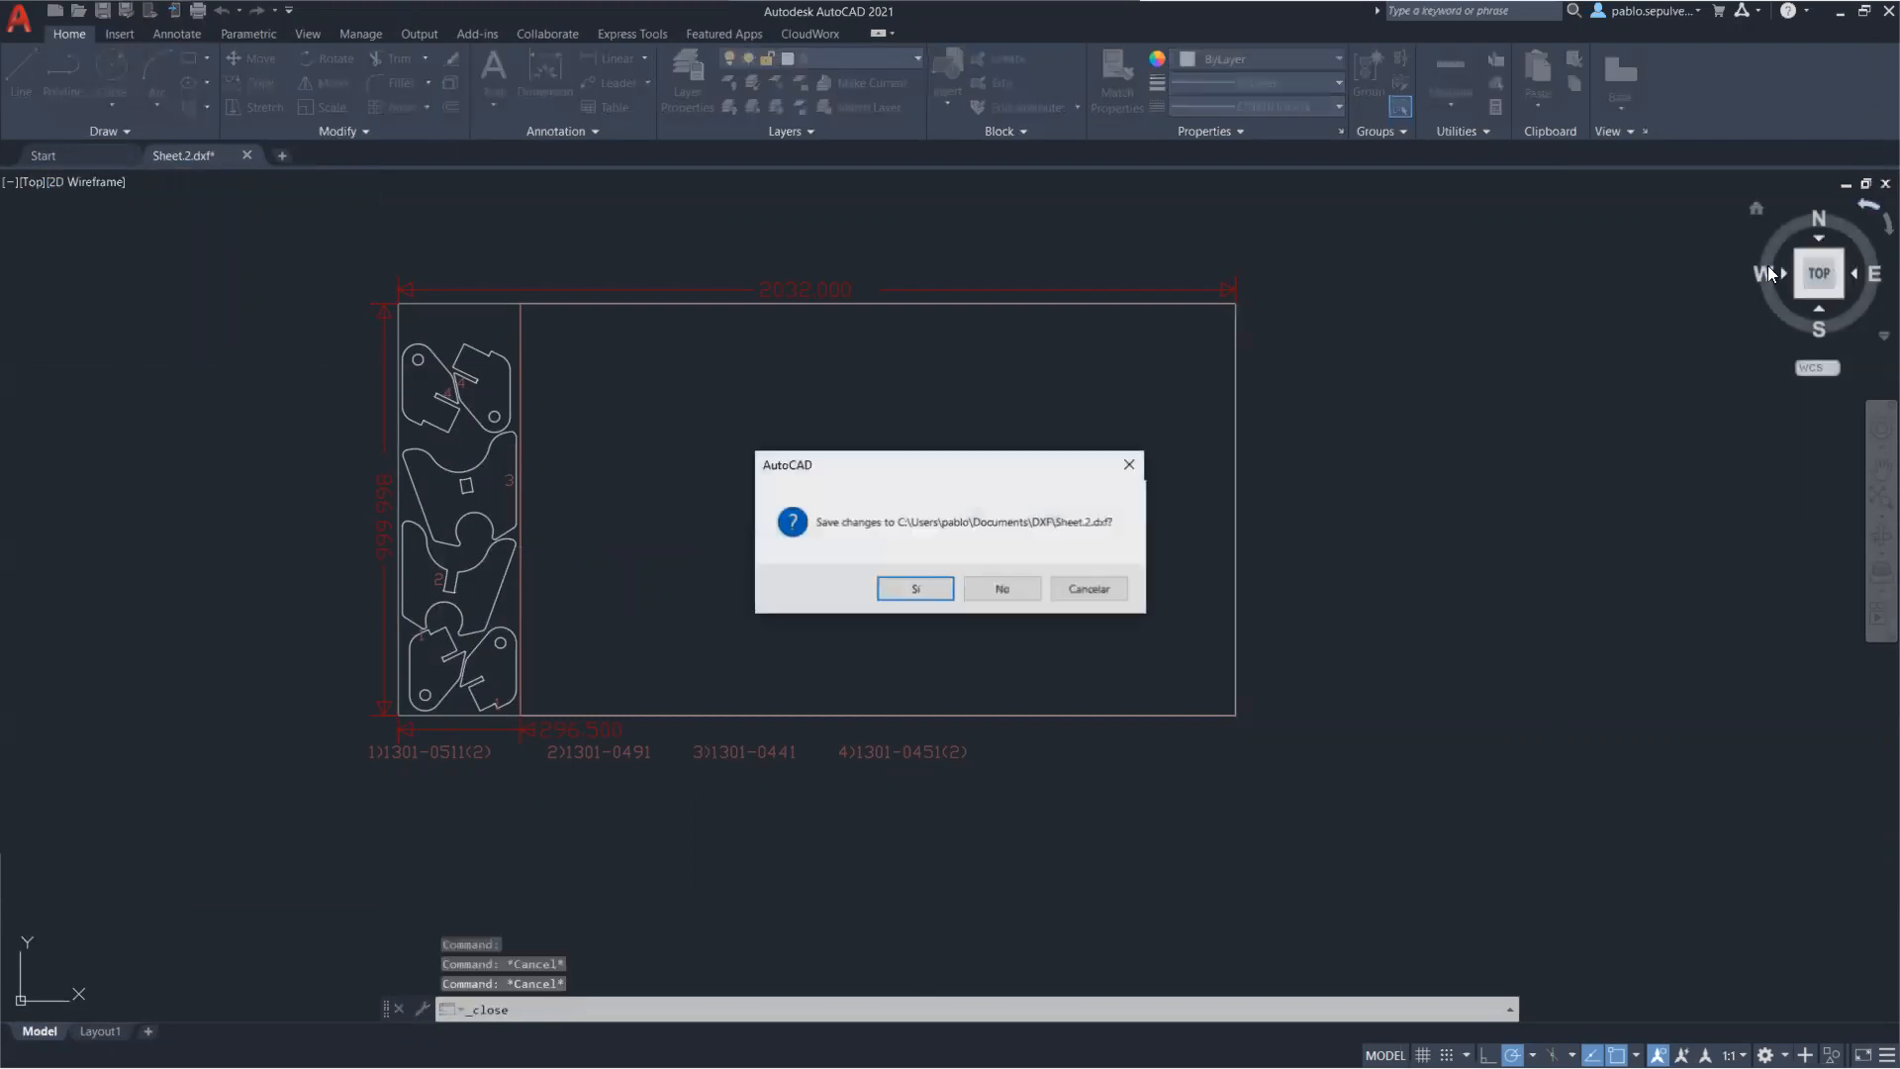
click(1002, 589)
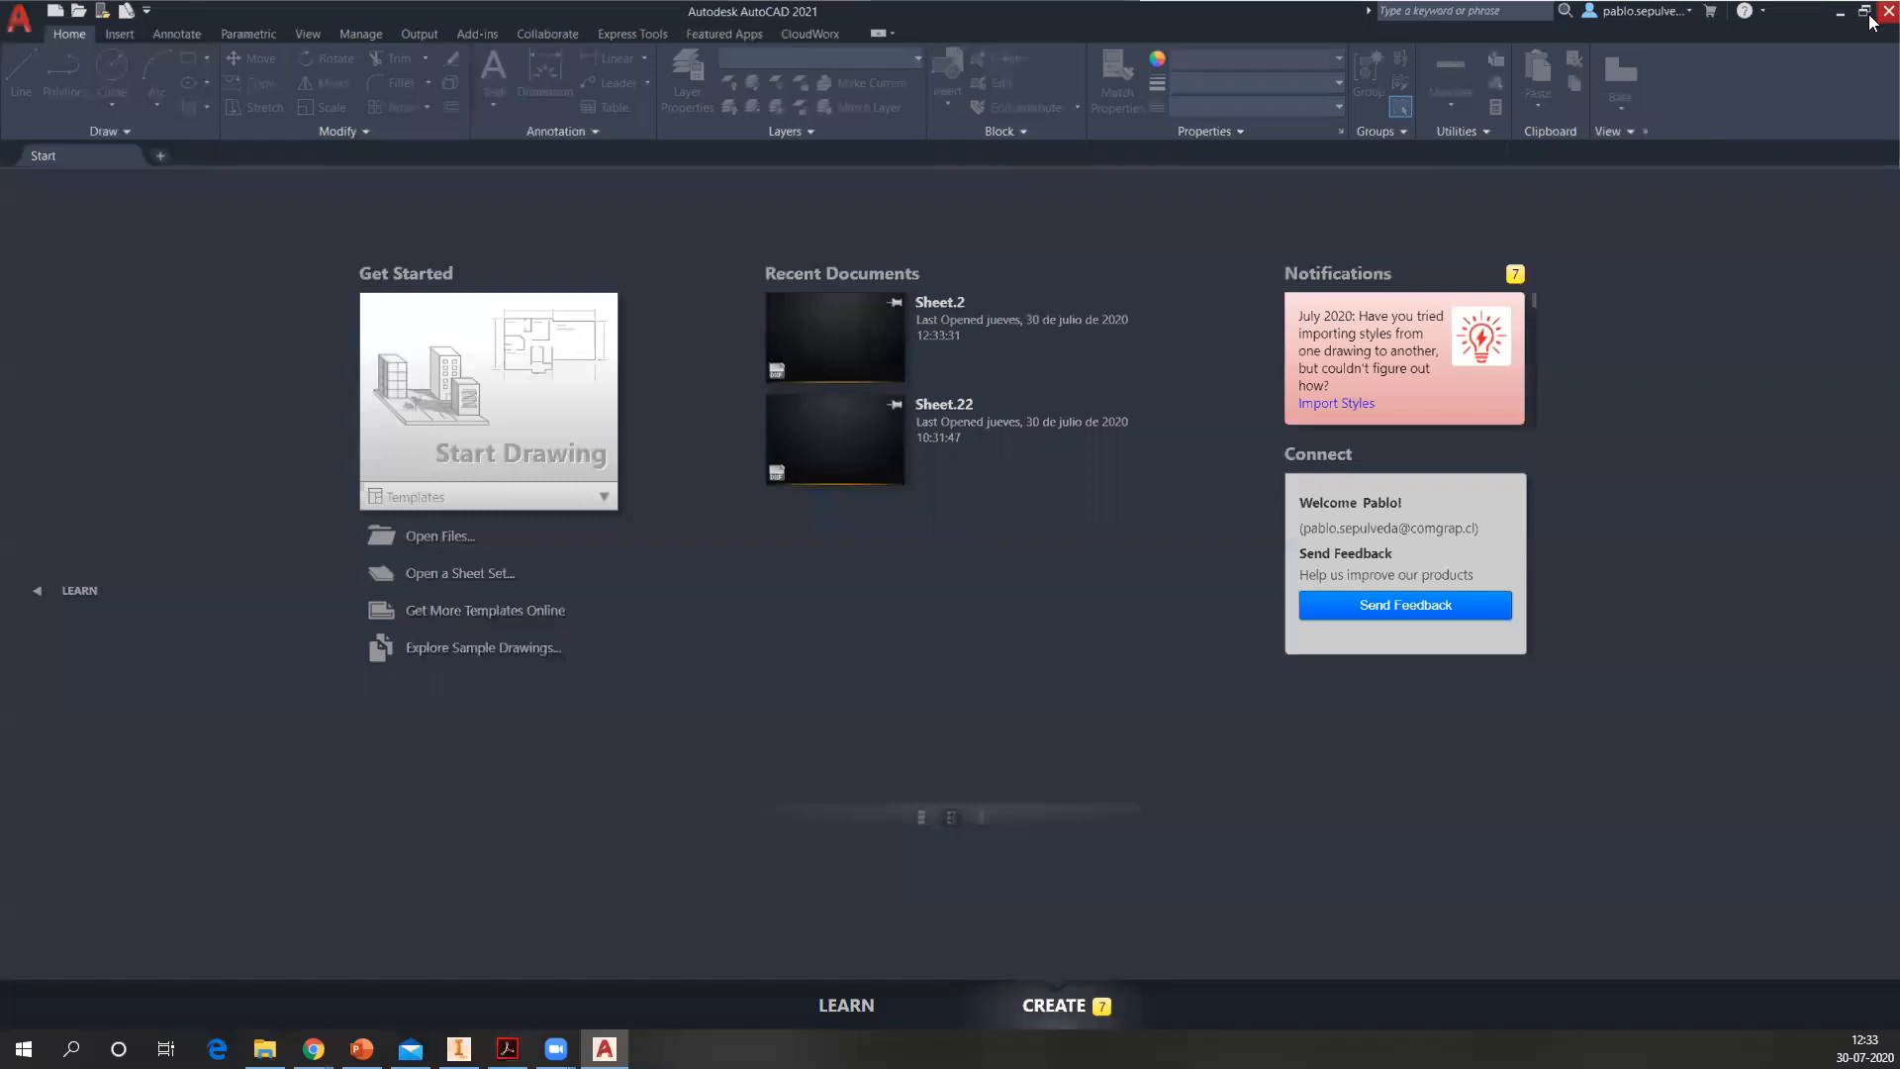
click(1873, 14)
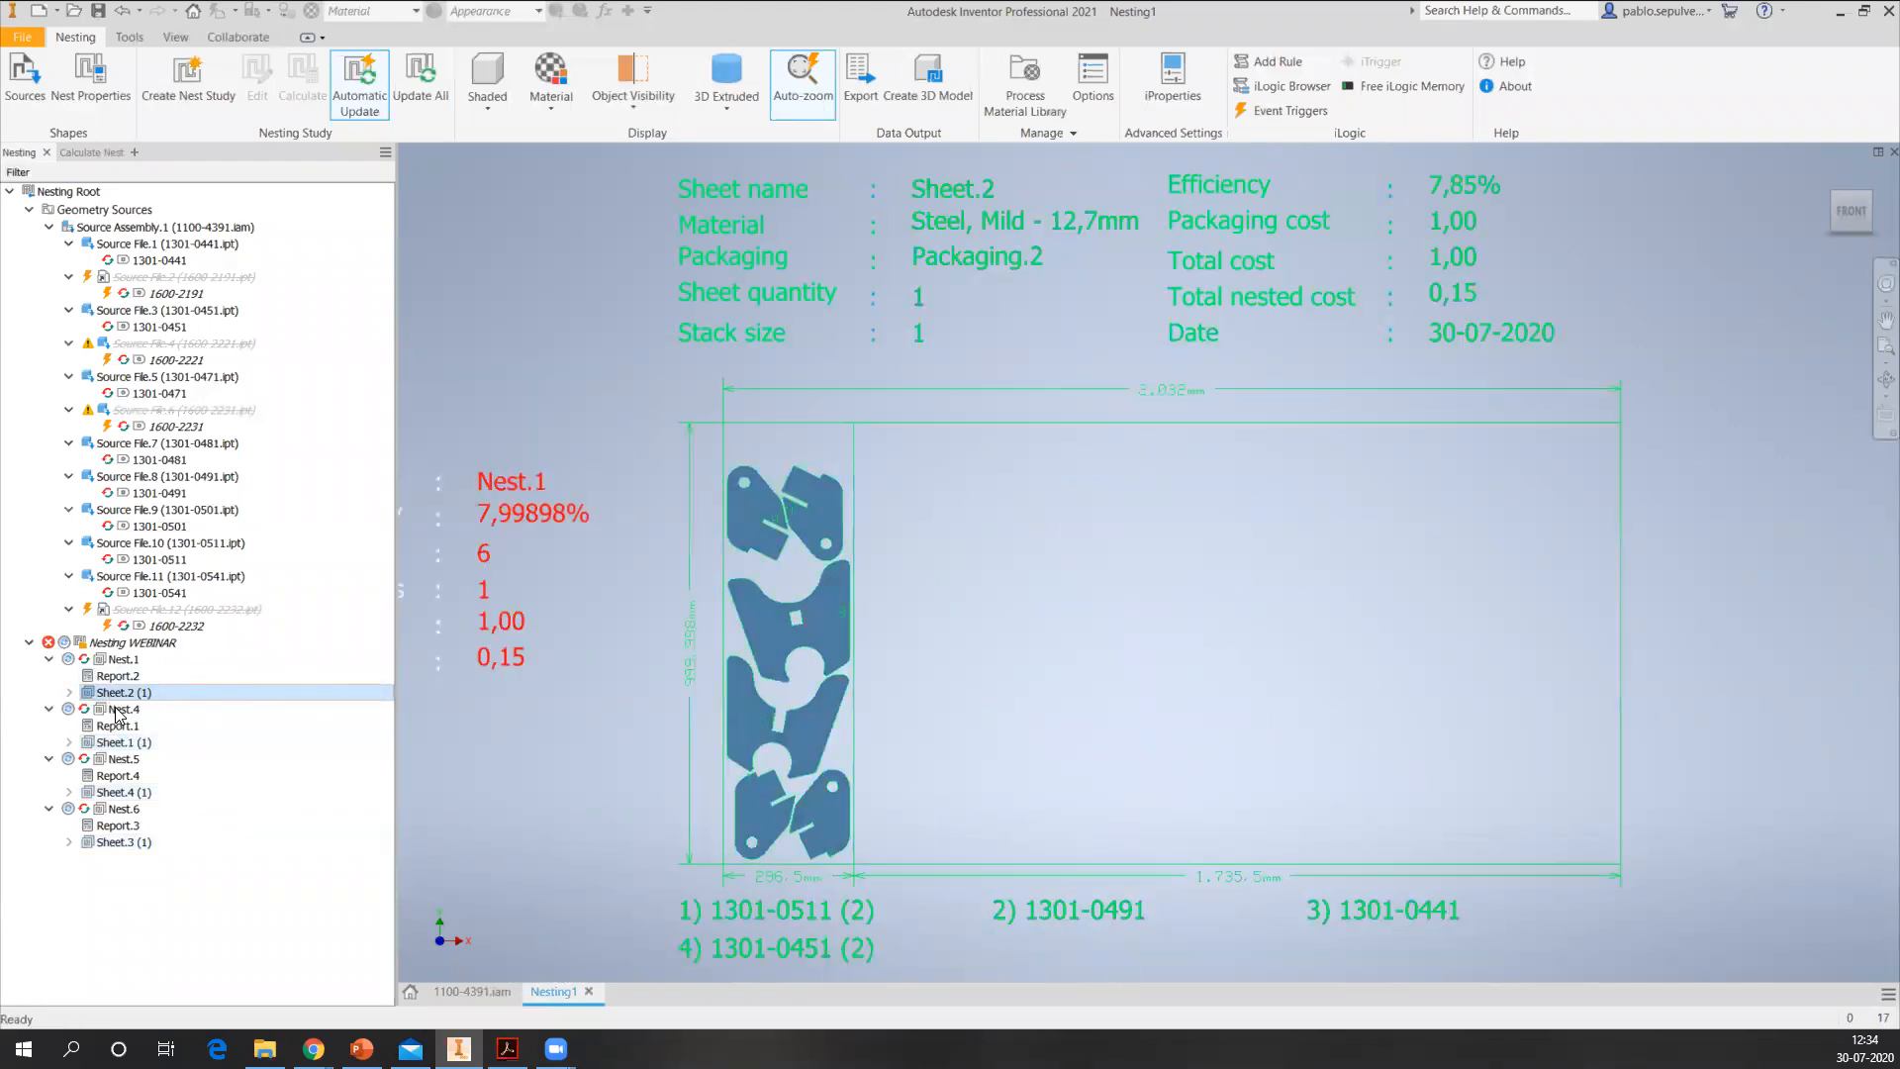
- Set the job quantity of the Nesting WEBINAR study to 3 and recalculate its nests
click(116, 744)
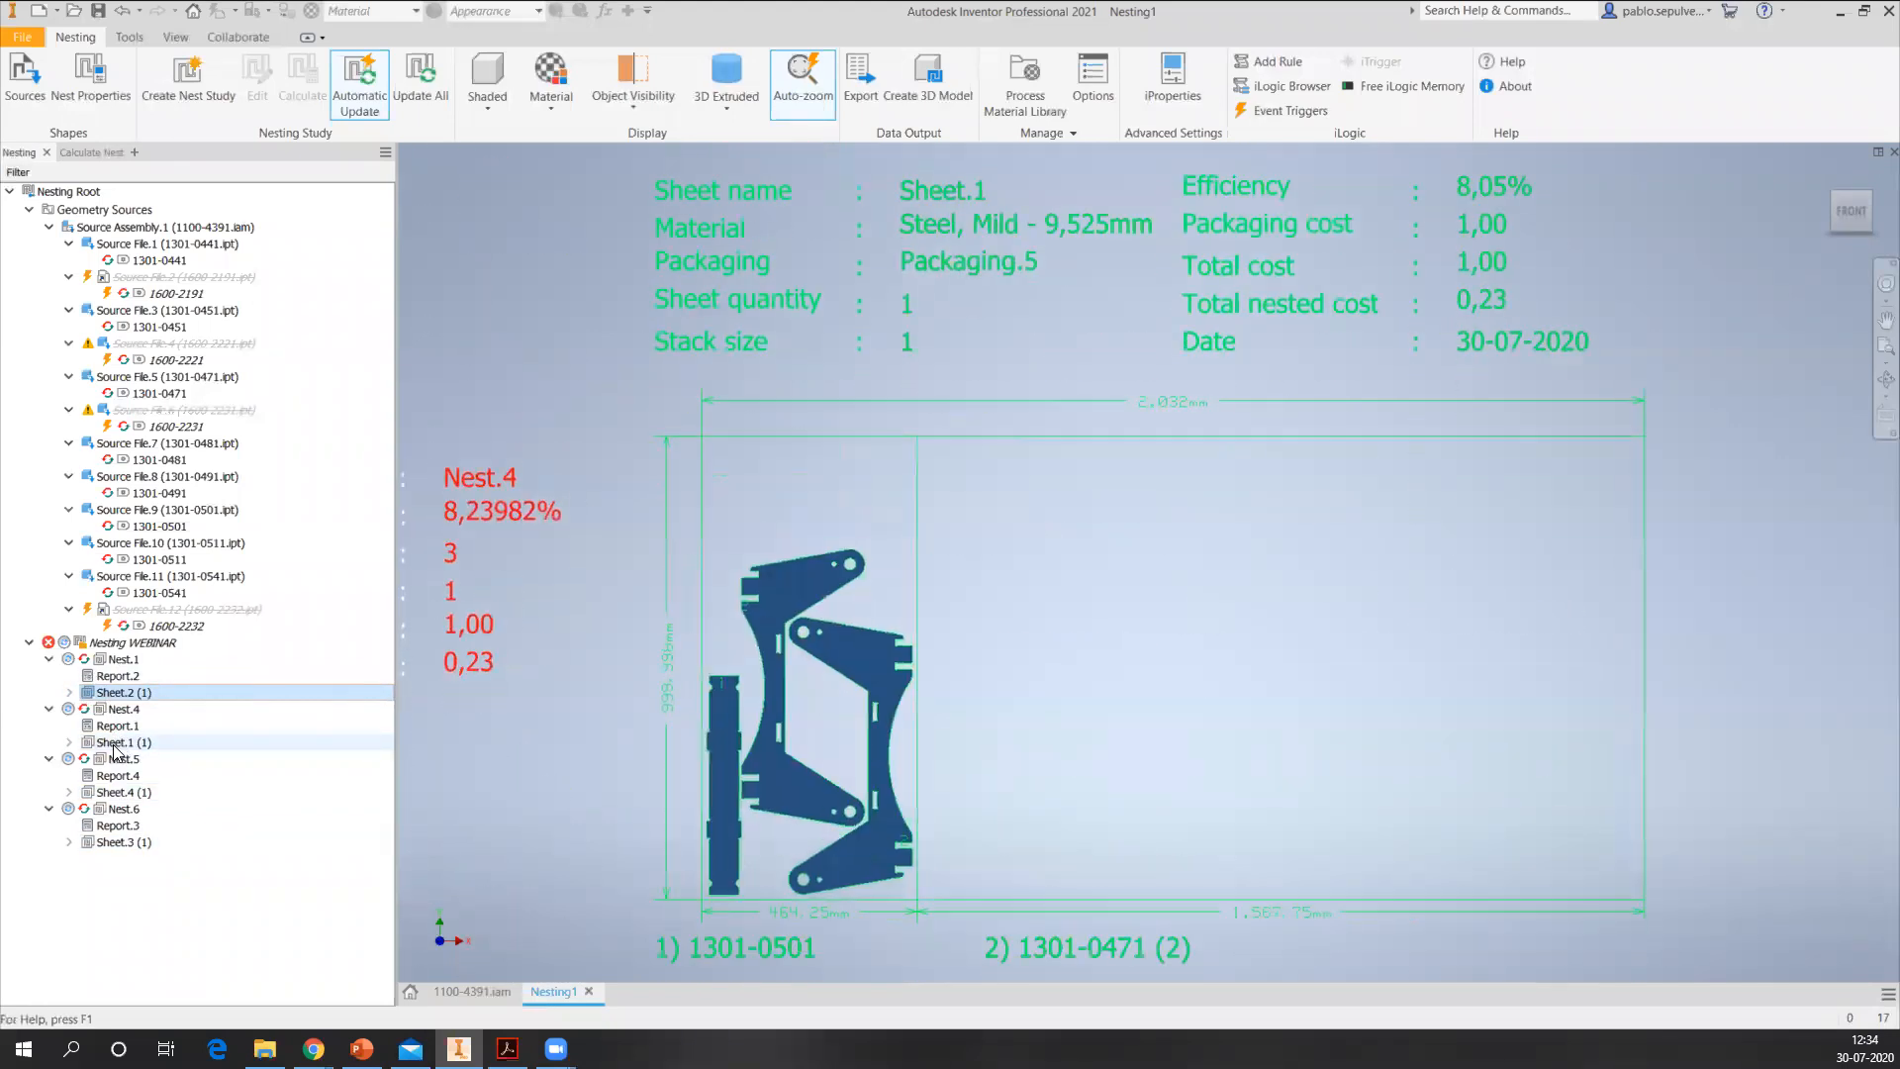
click(117, 660)
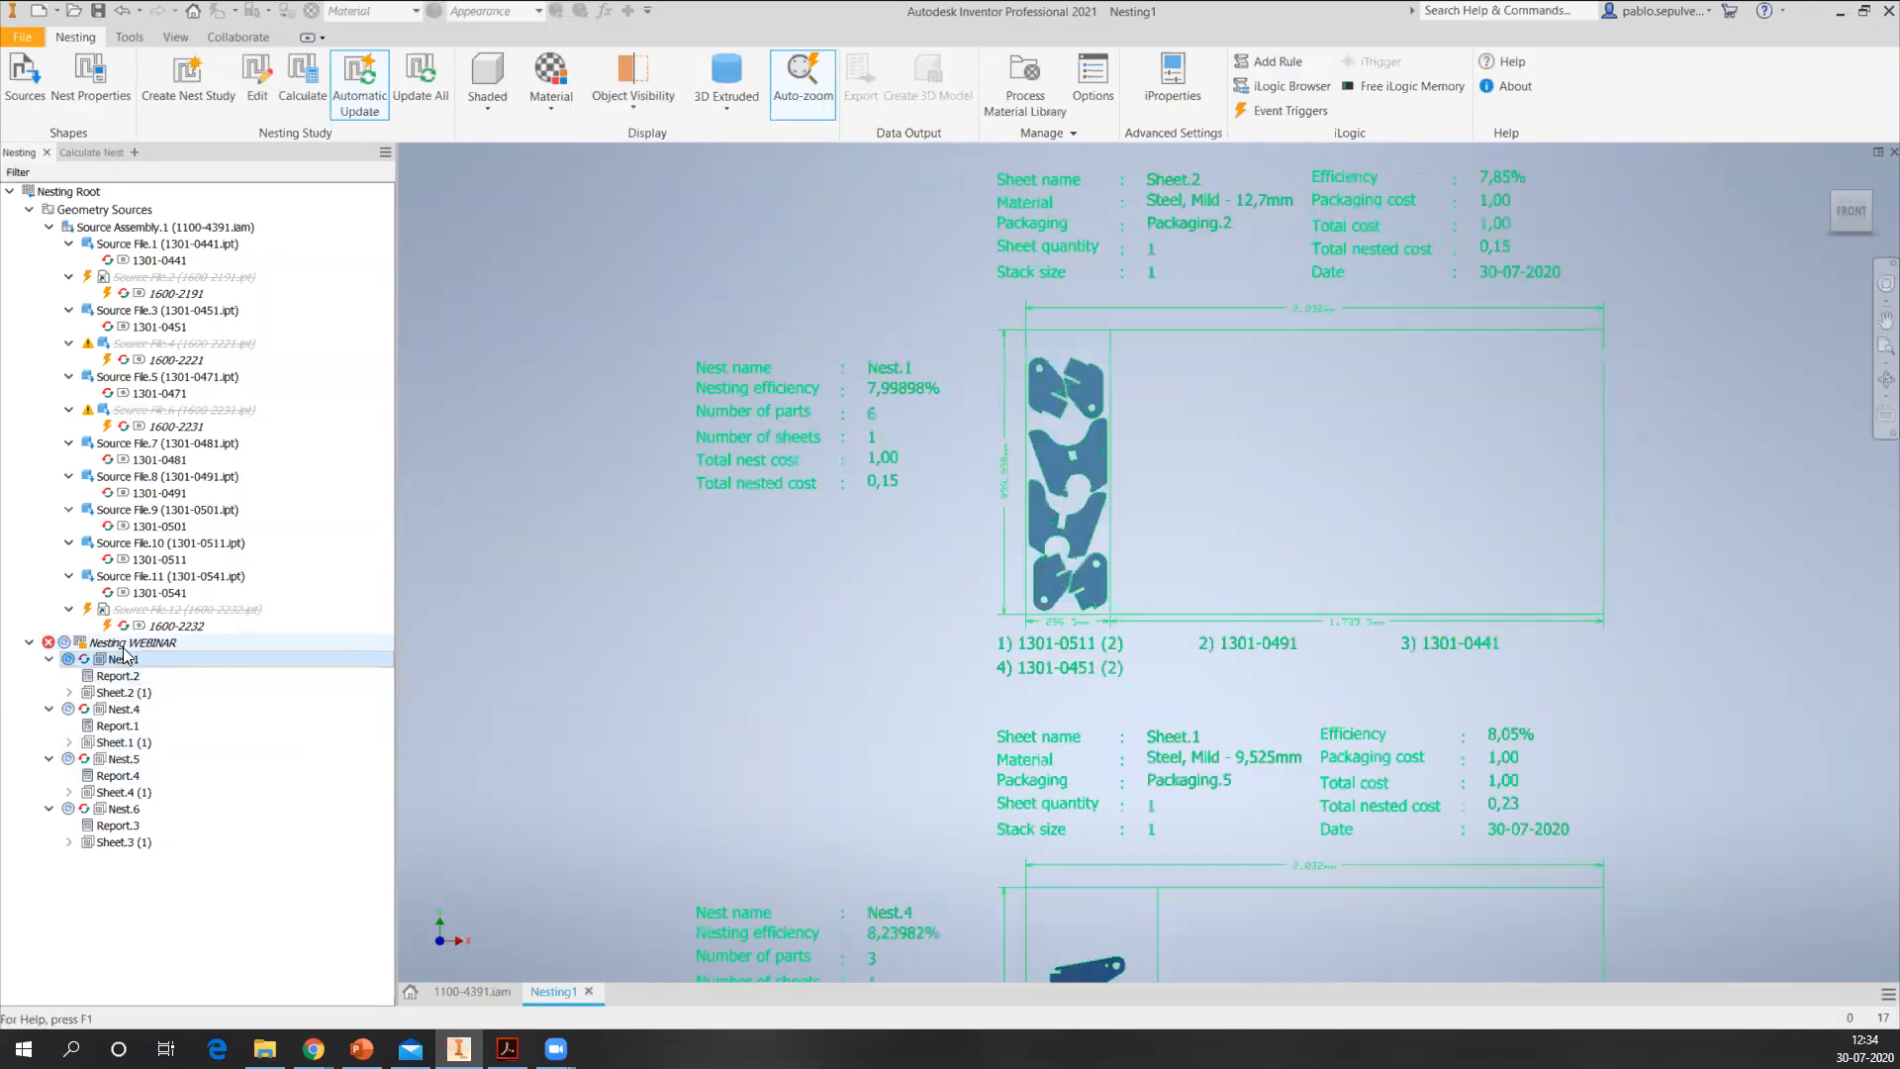
right_click(125, 643)
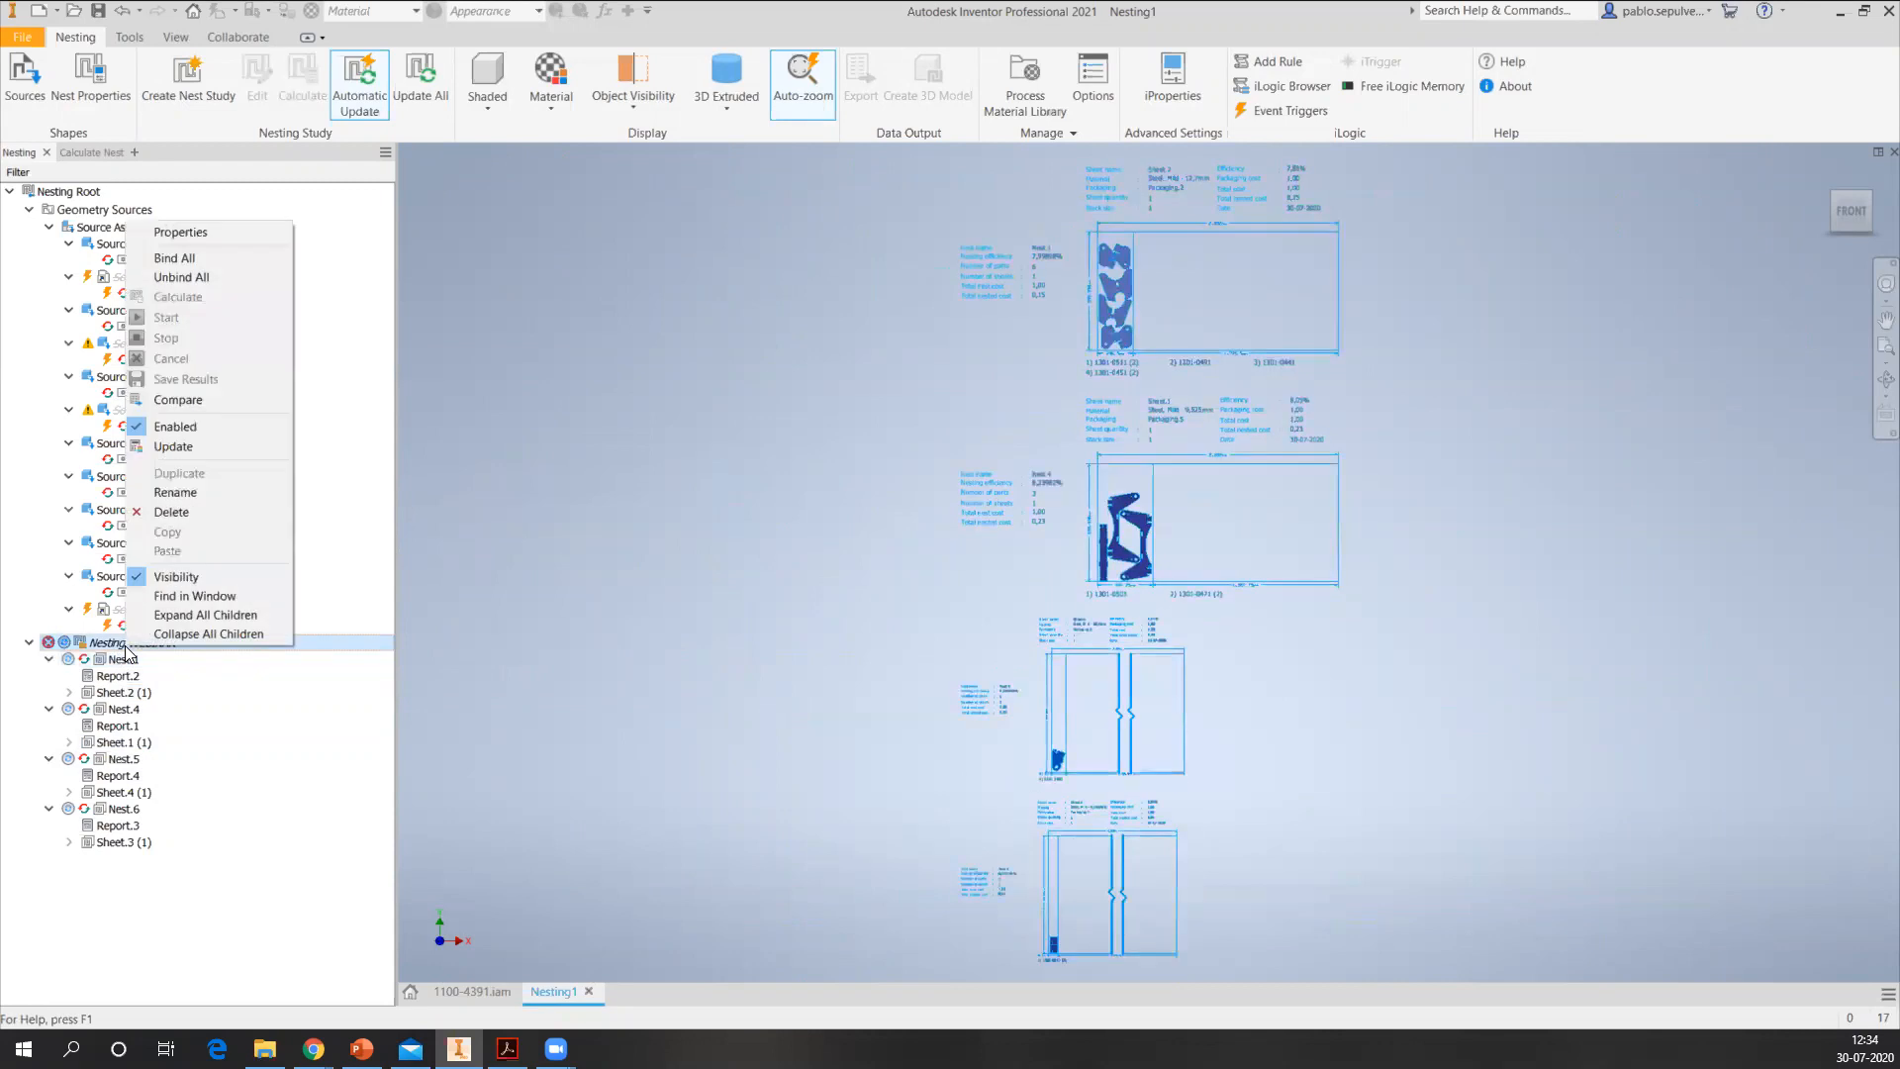
click(194, 233)
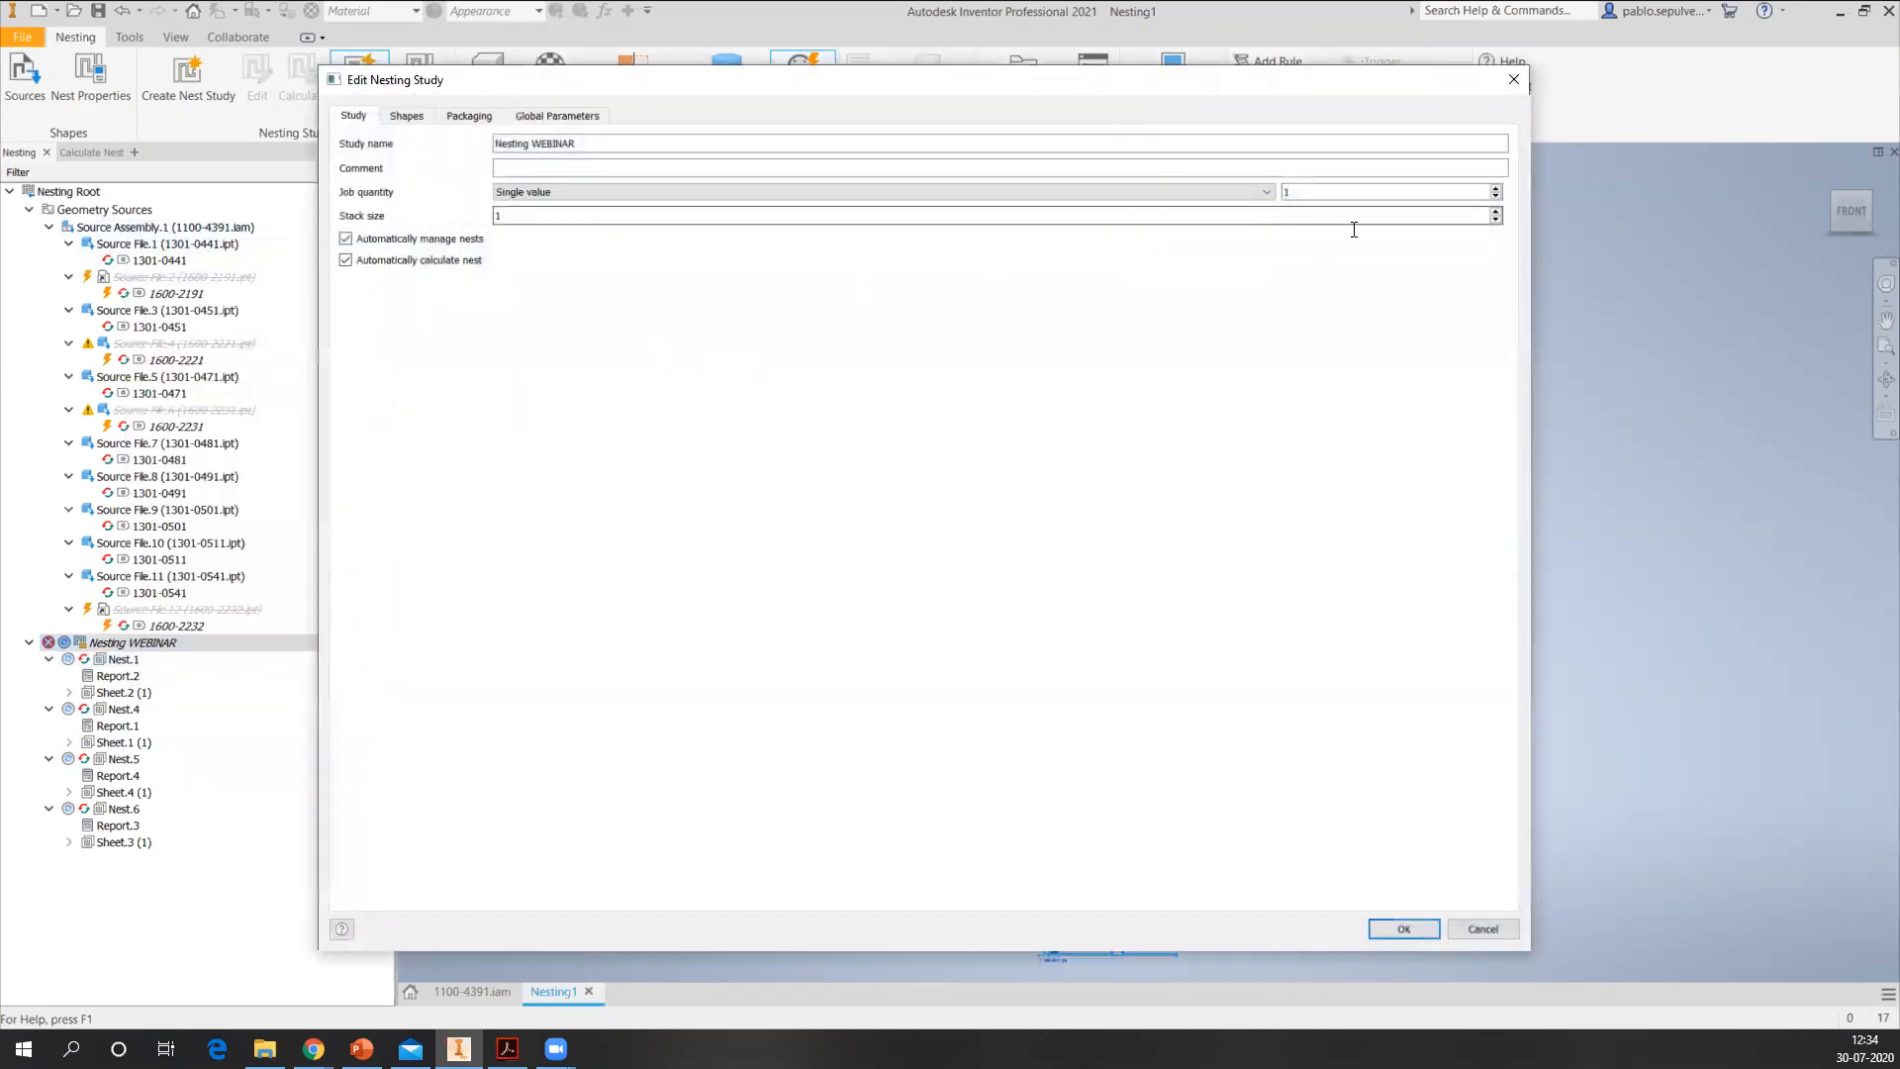
click(1496, 189)
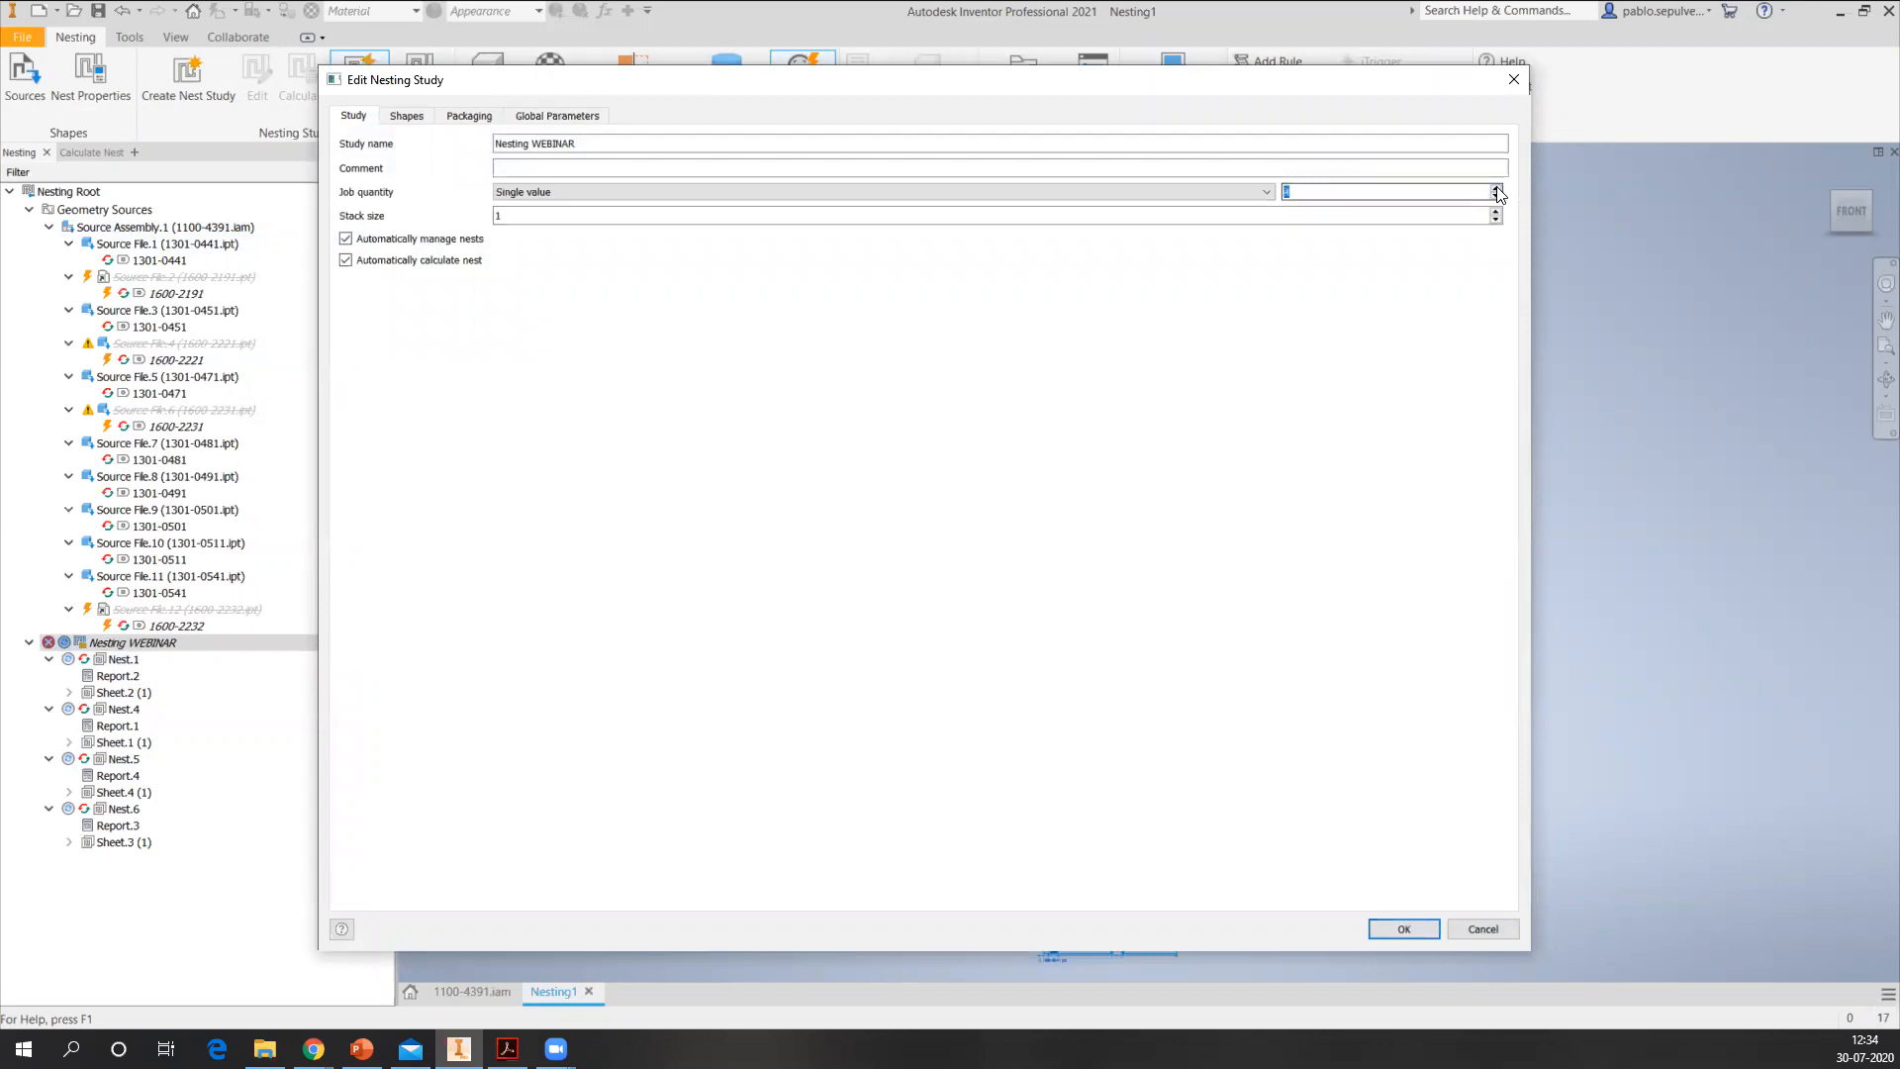
click(1402, 930)
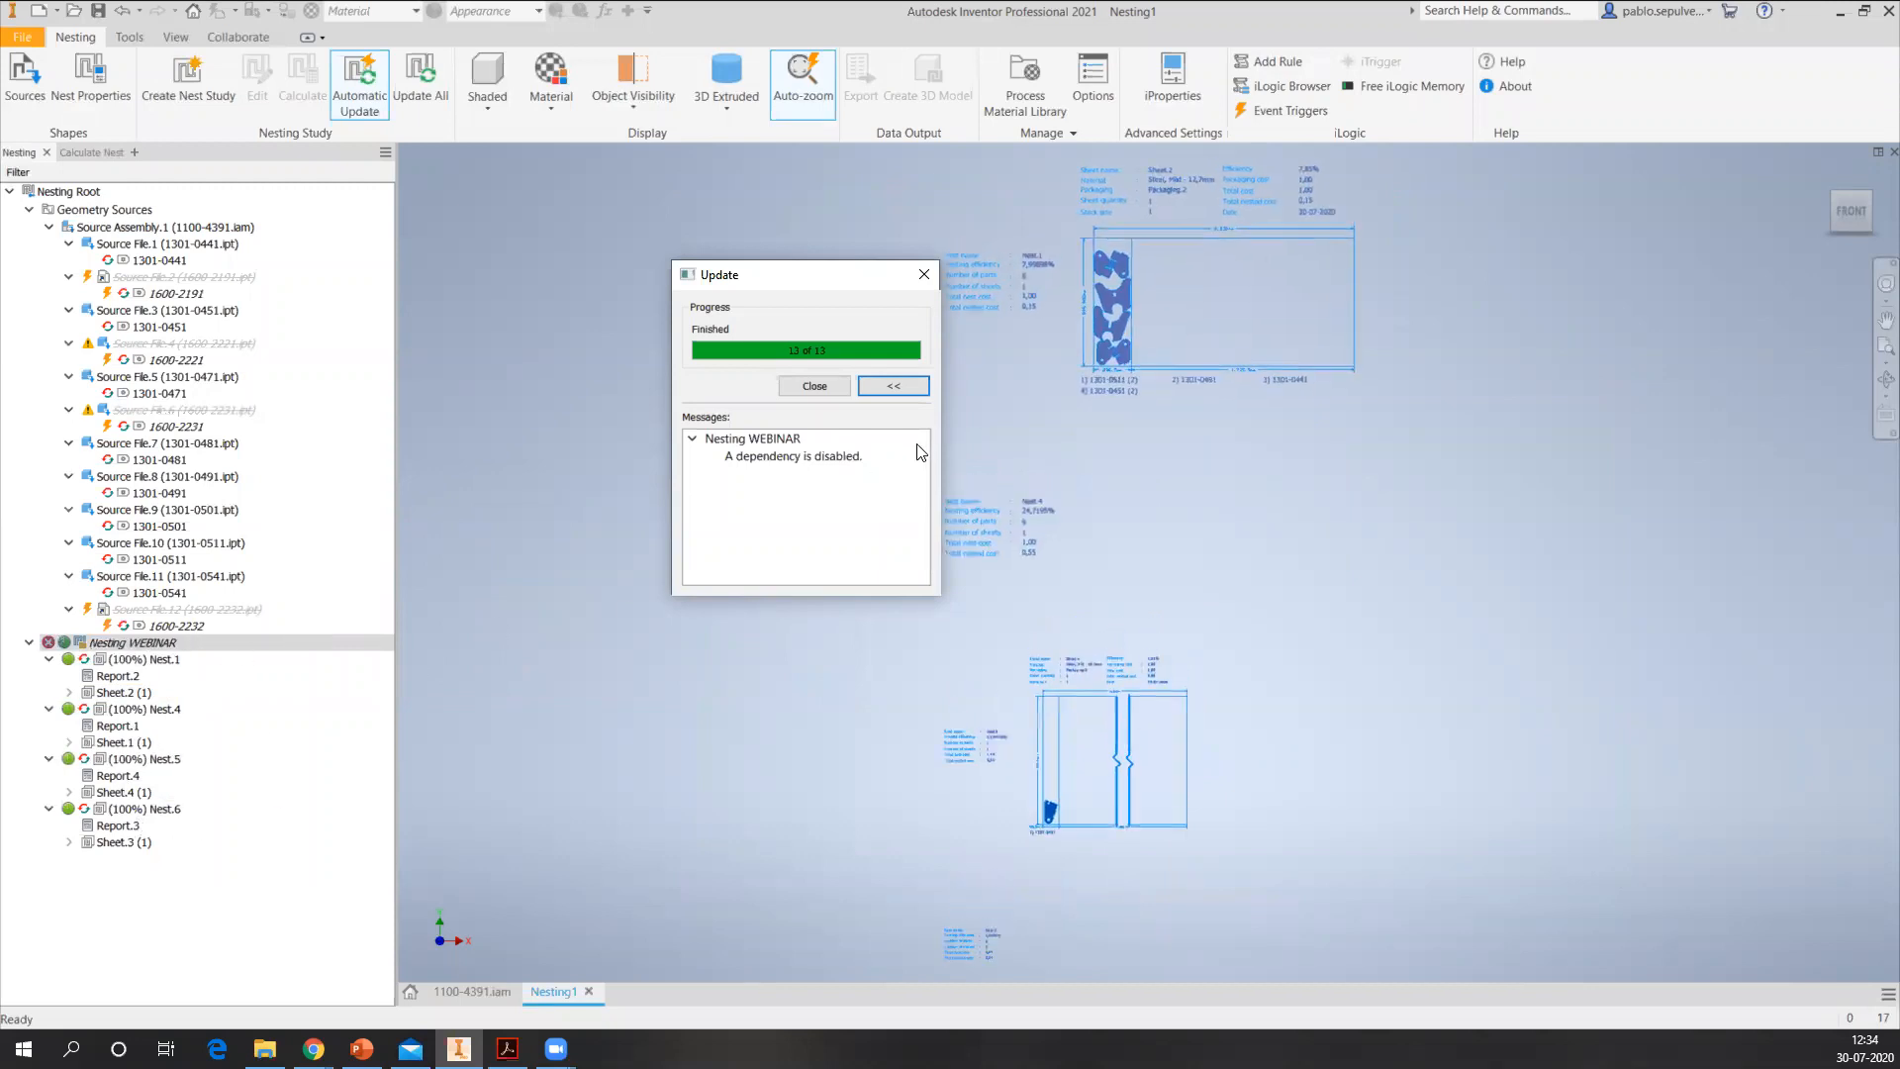
click(831, 387)
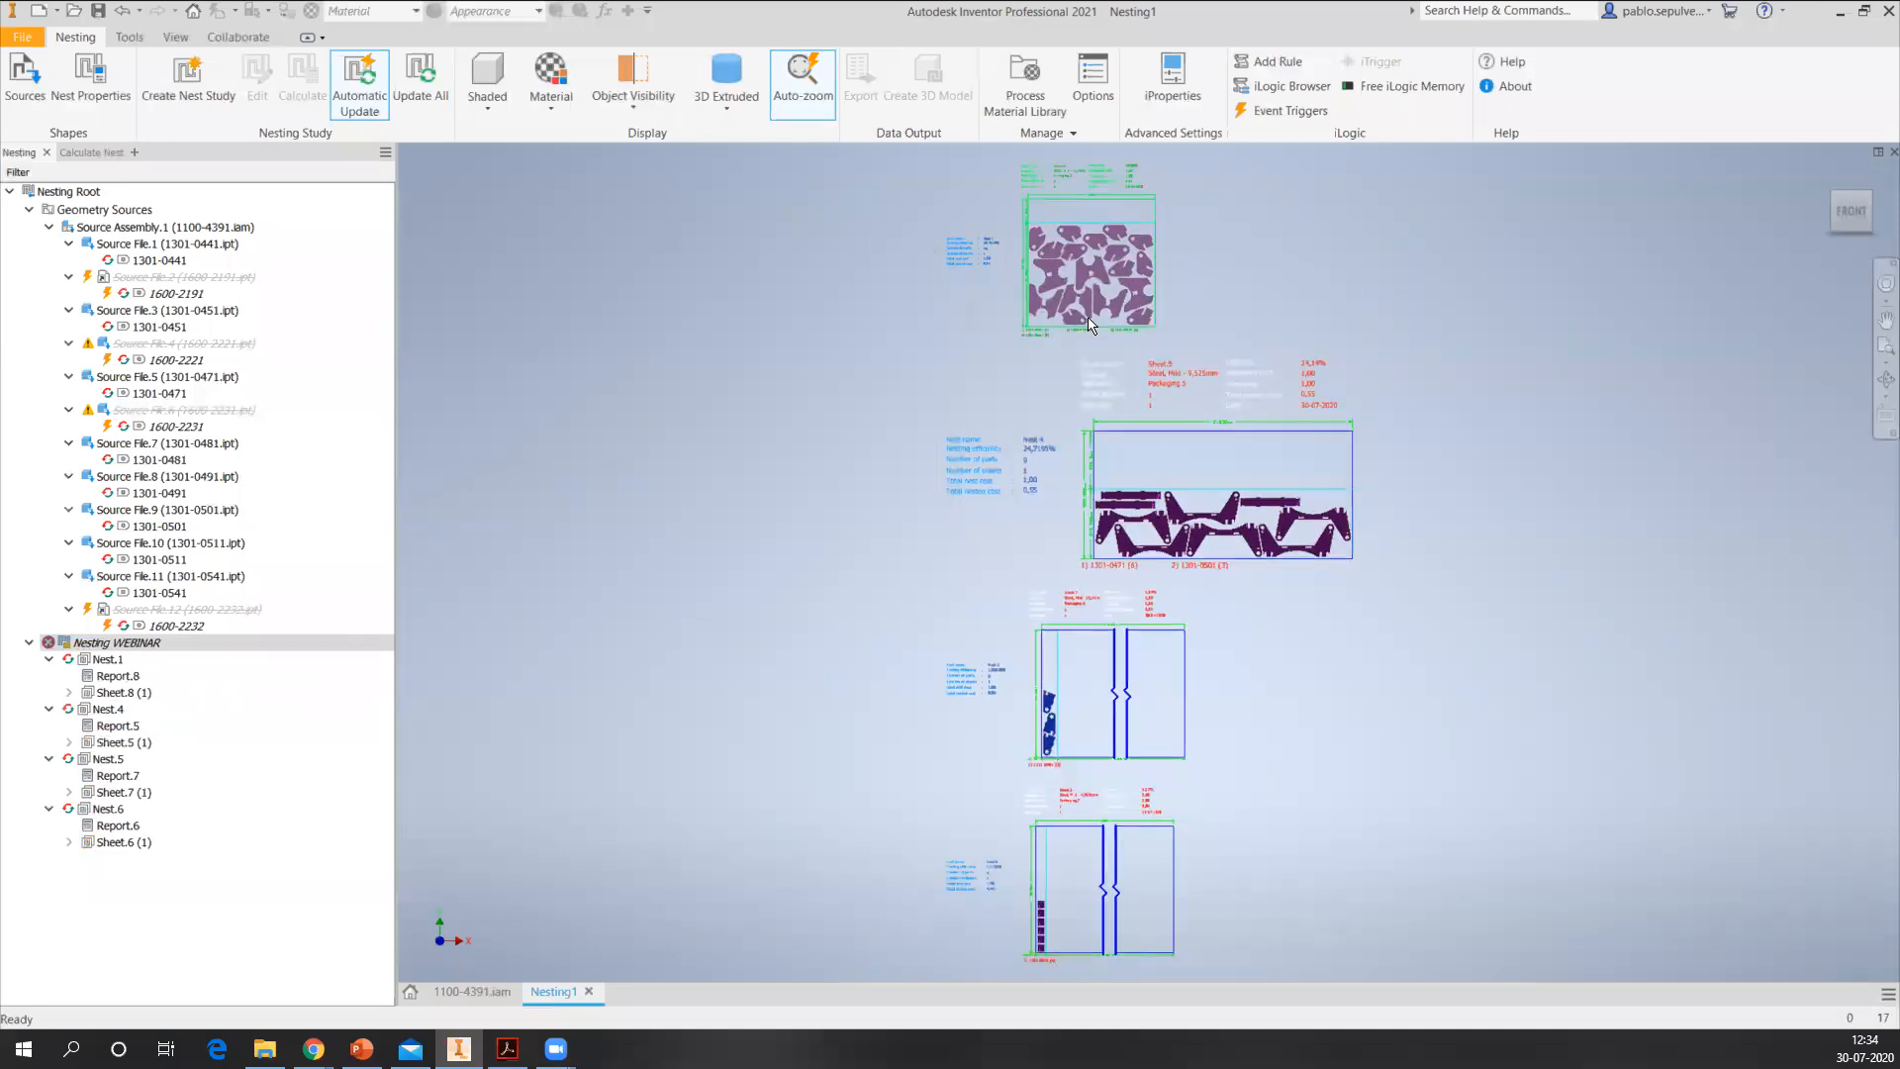
- Examine the recalculated nests, focusing on the part layout and nesting data of Nest.1
scroll(1088, 315, up, 5)
scroll(1087, 315, down, 8)
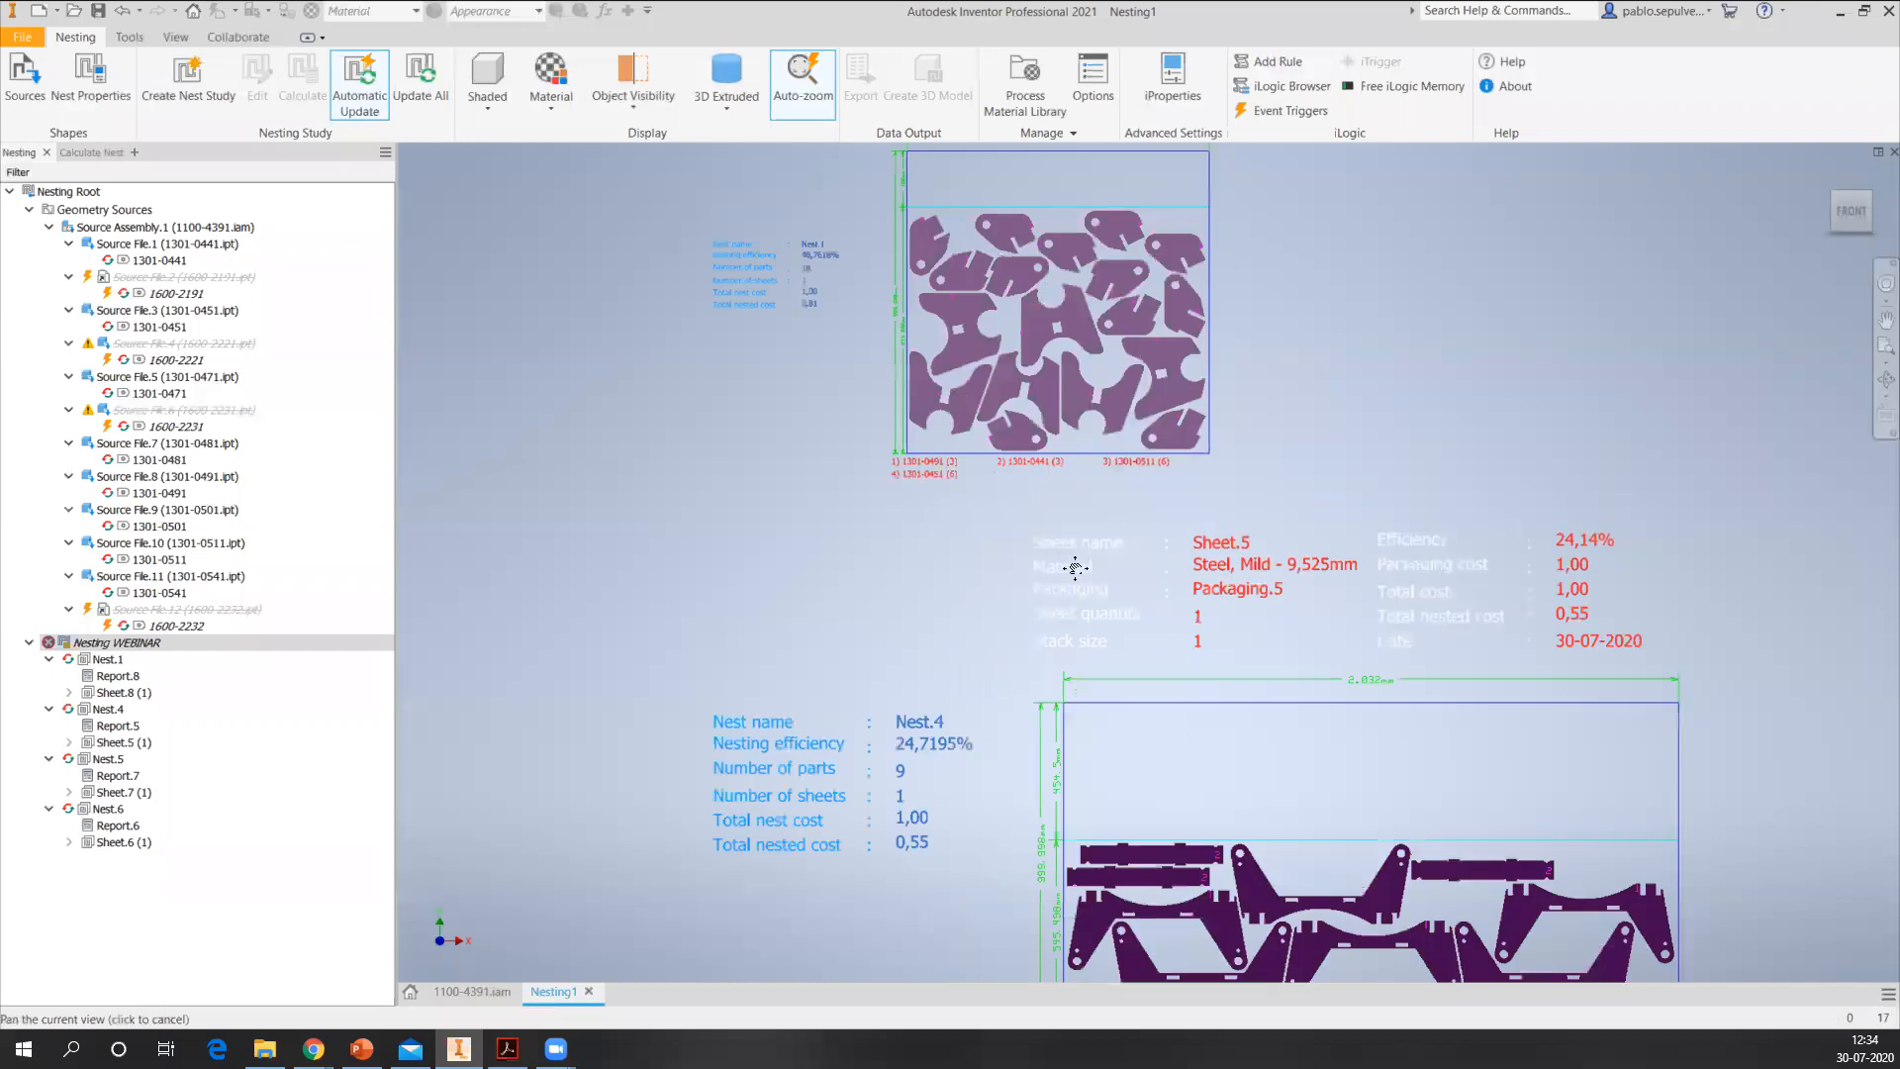
scroll(1085, 477, down, 3)
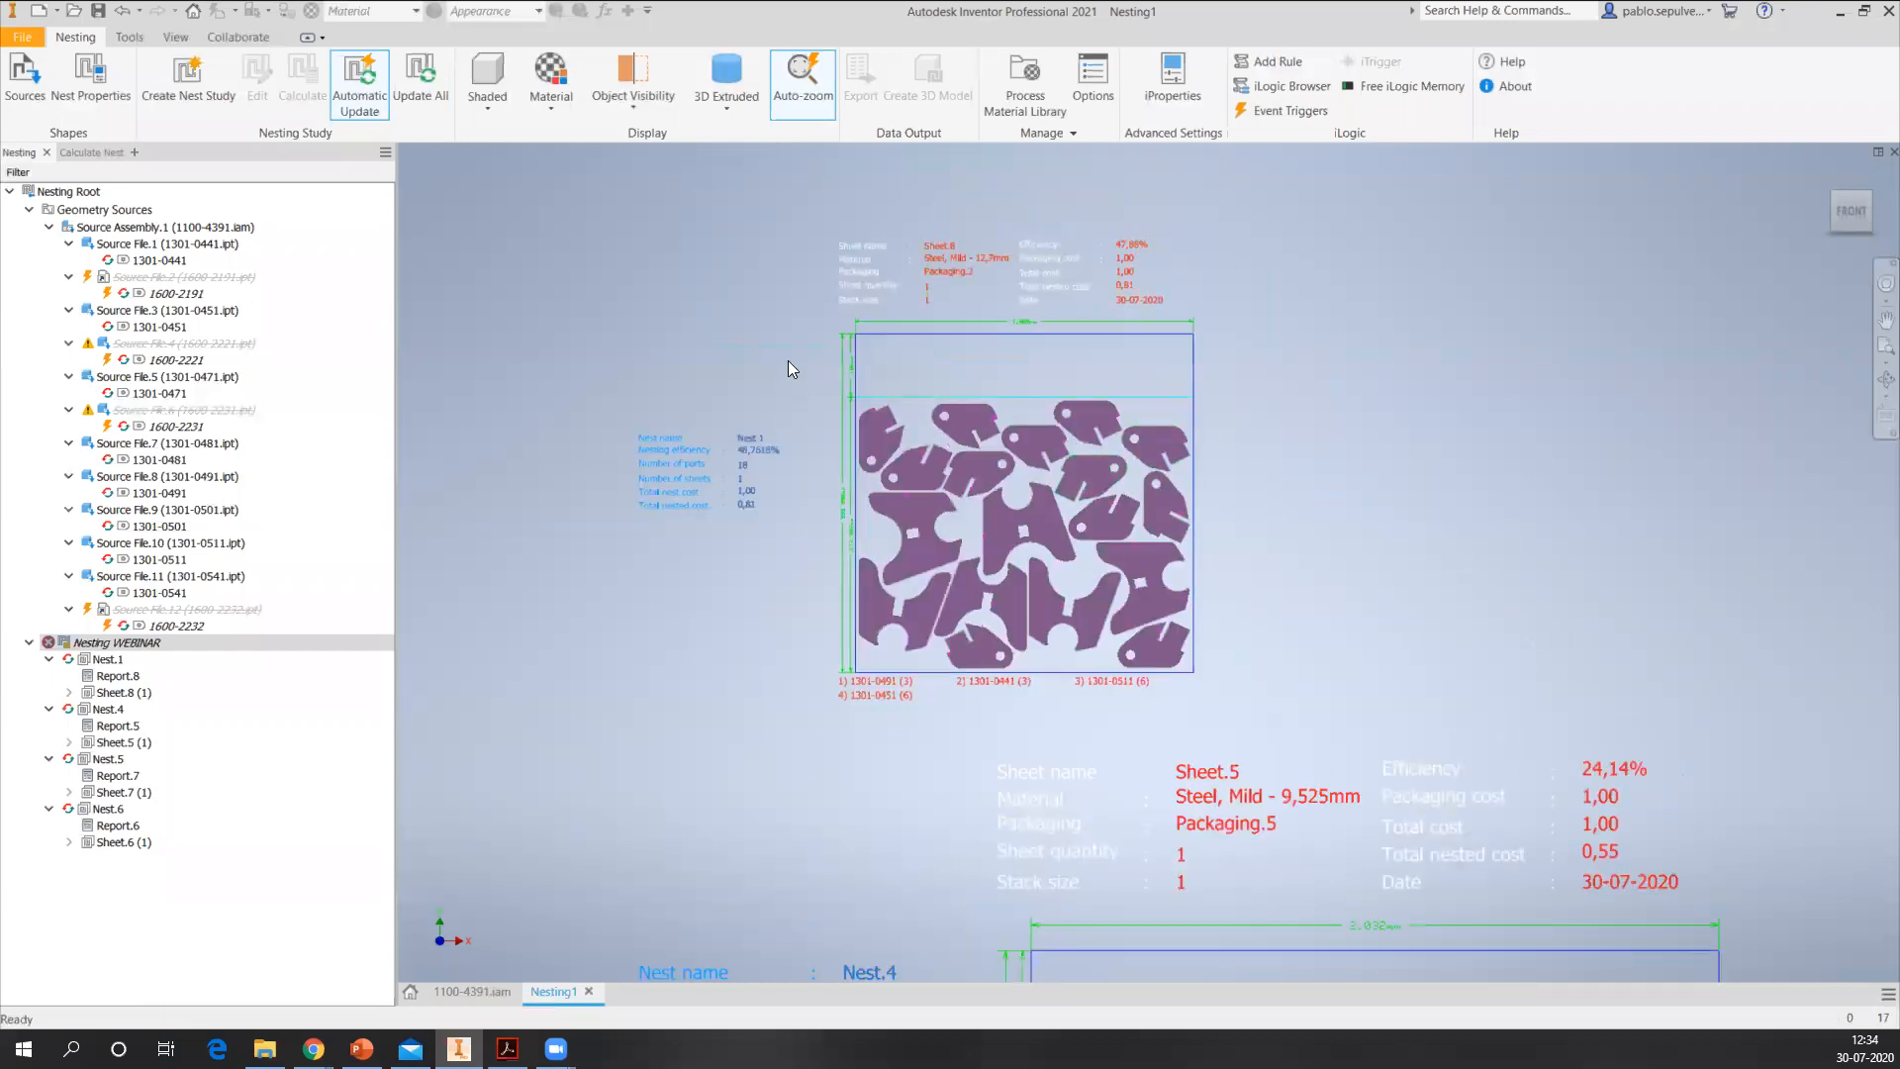
scroll(835, 388, up, 3)
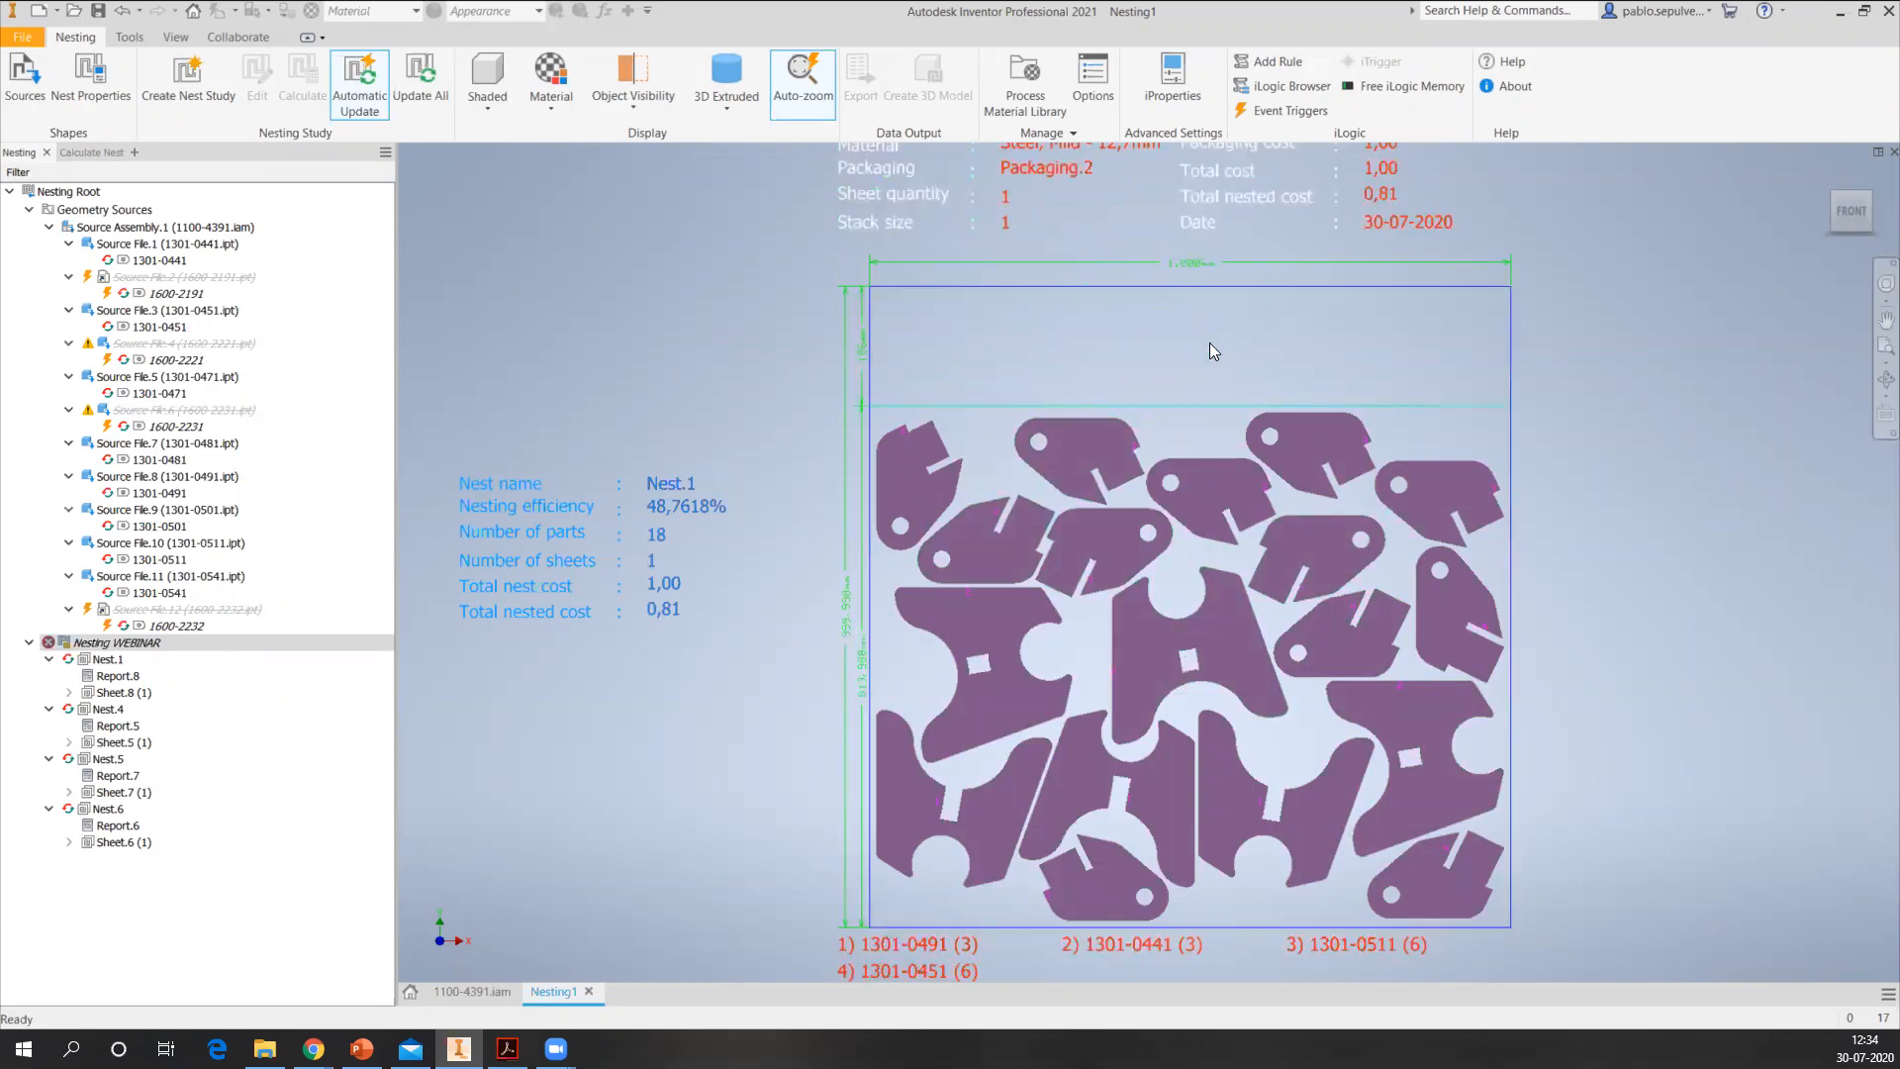
scroll(784, 713, up, 3)
scroll(781, 716, down, 3)
middle_drag(714, 646, 644, 573)
- Create a 3D model of Nest.1's Sheet.8 as an assembly file, with instances for identical items and the stock included
click(118, 678)
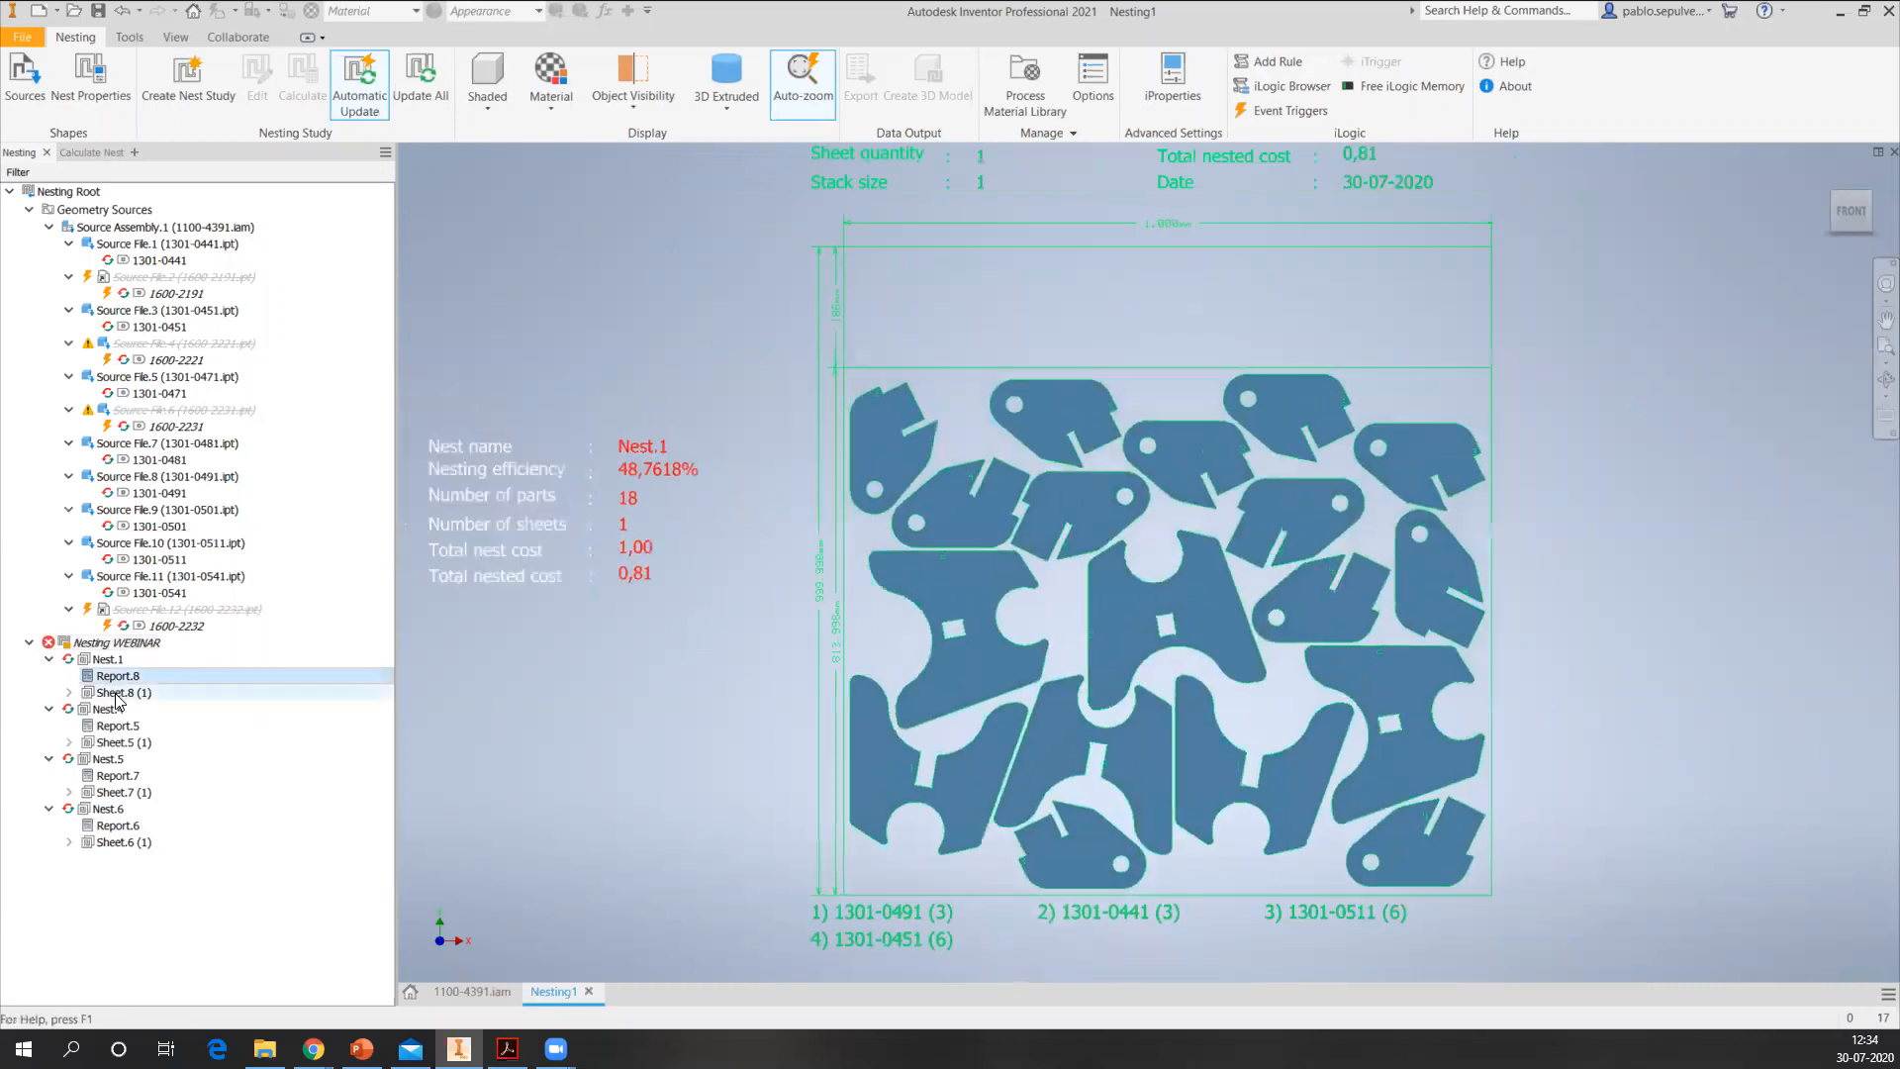
click(118, 692)
right_click(116, 693)
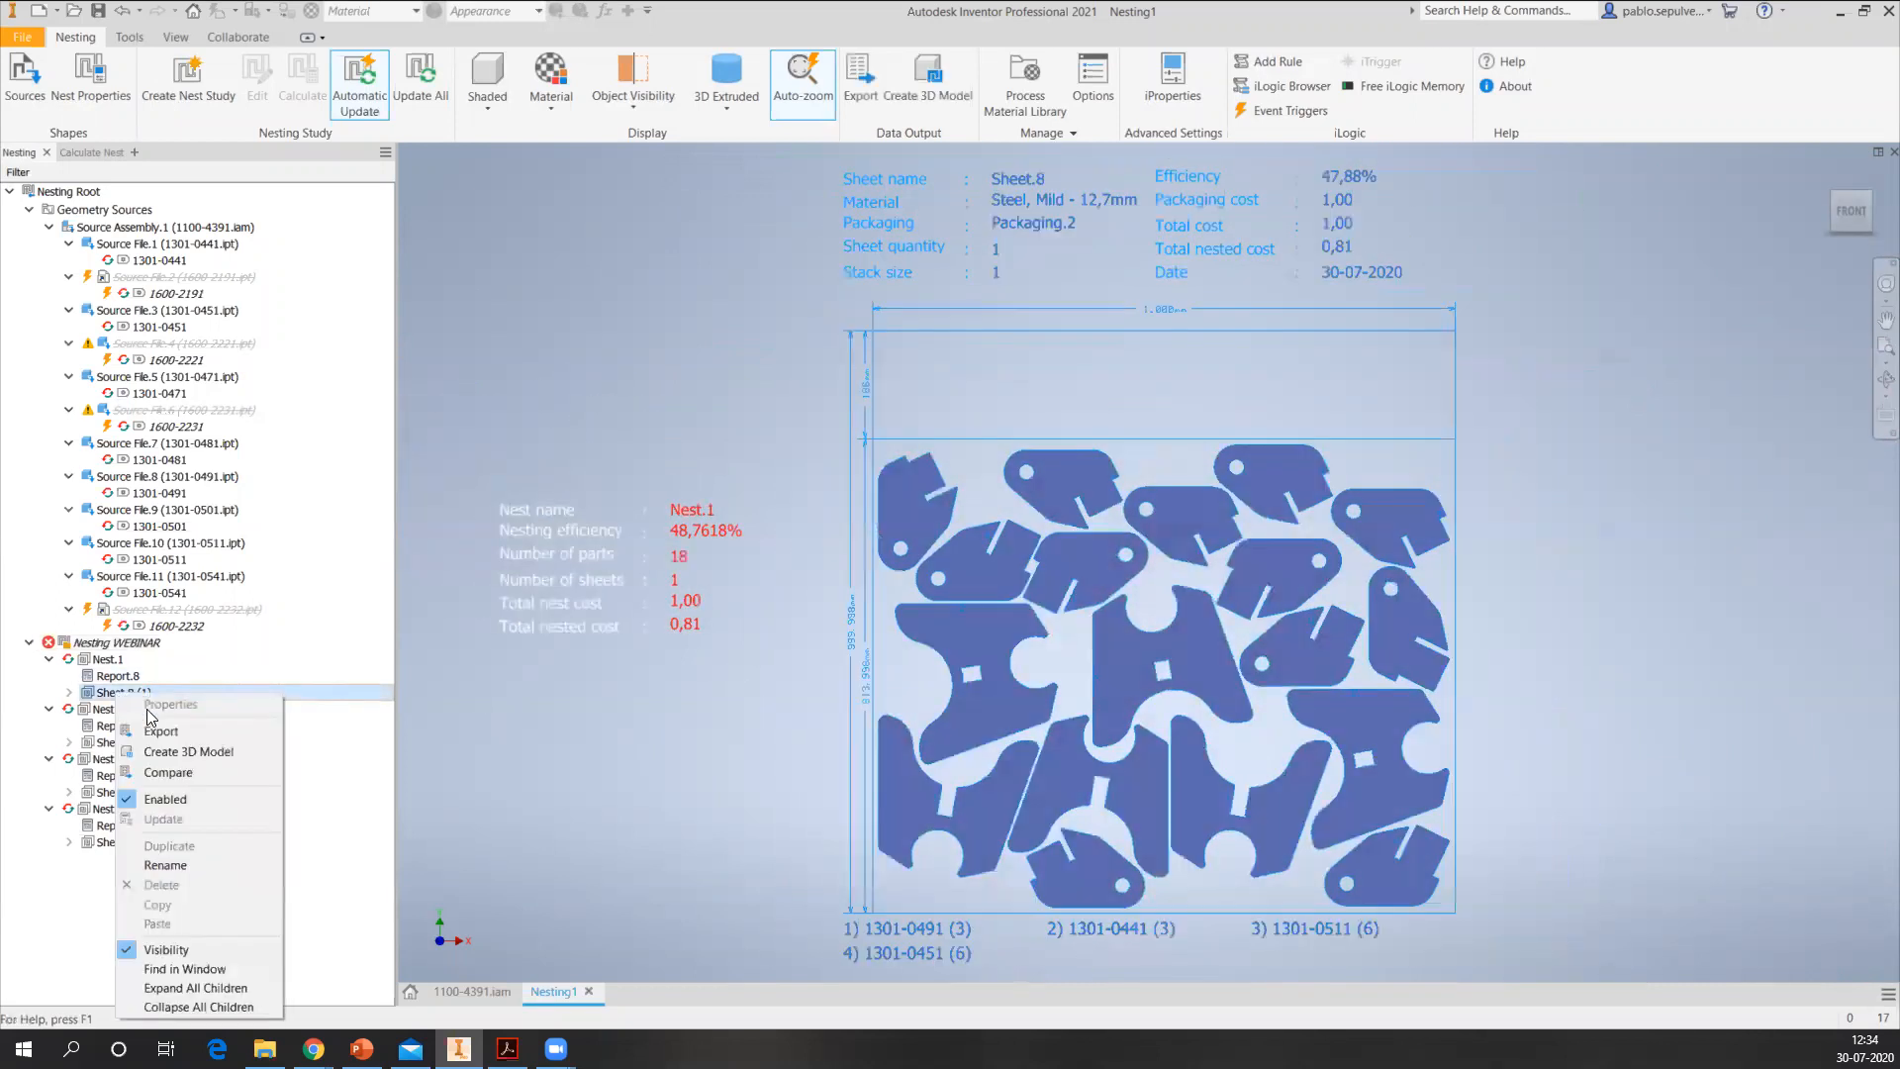
click(184, 750)
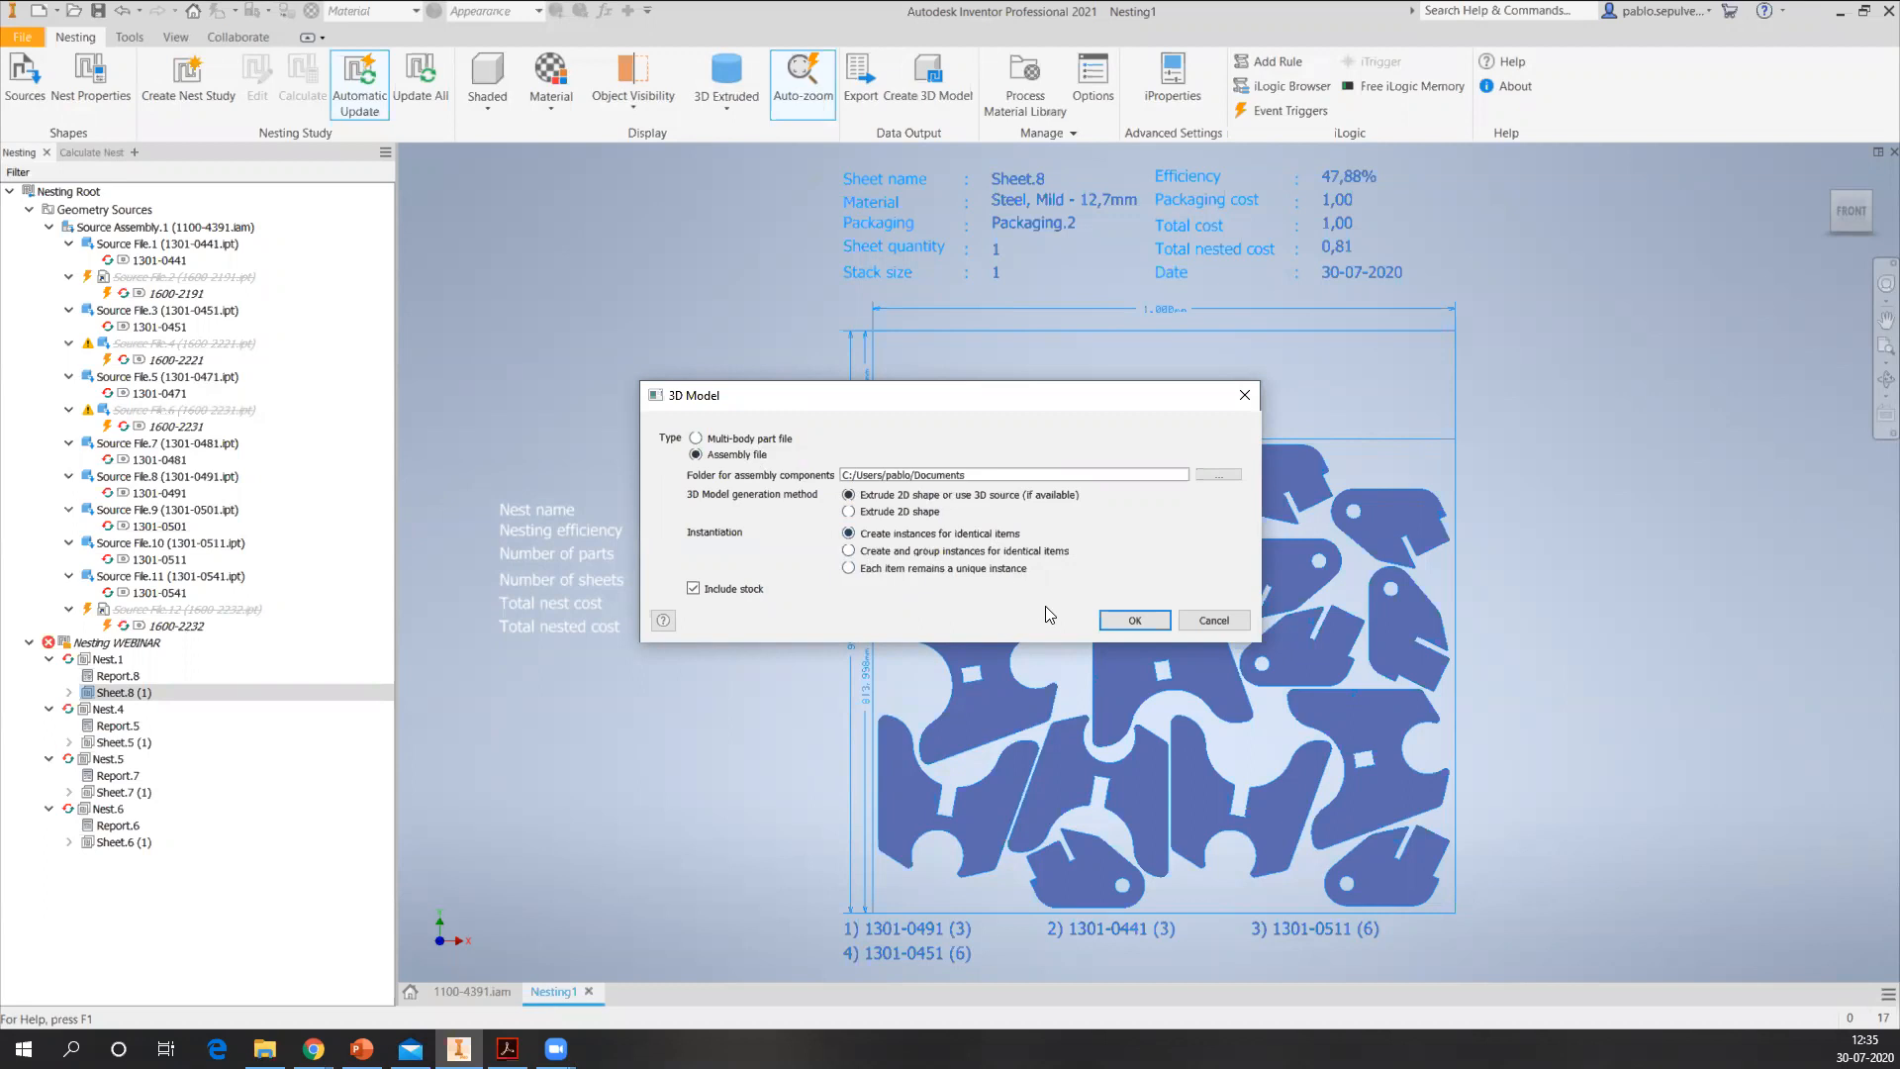
click(1135, 620)
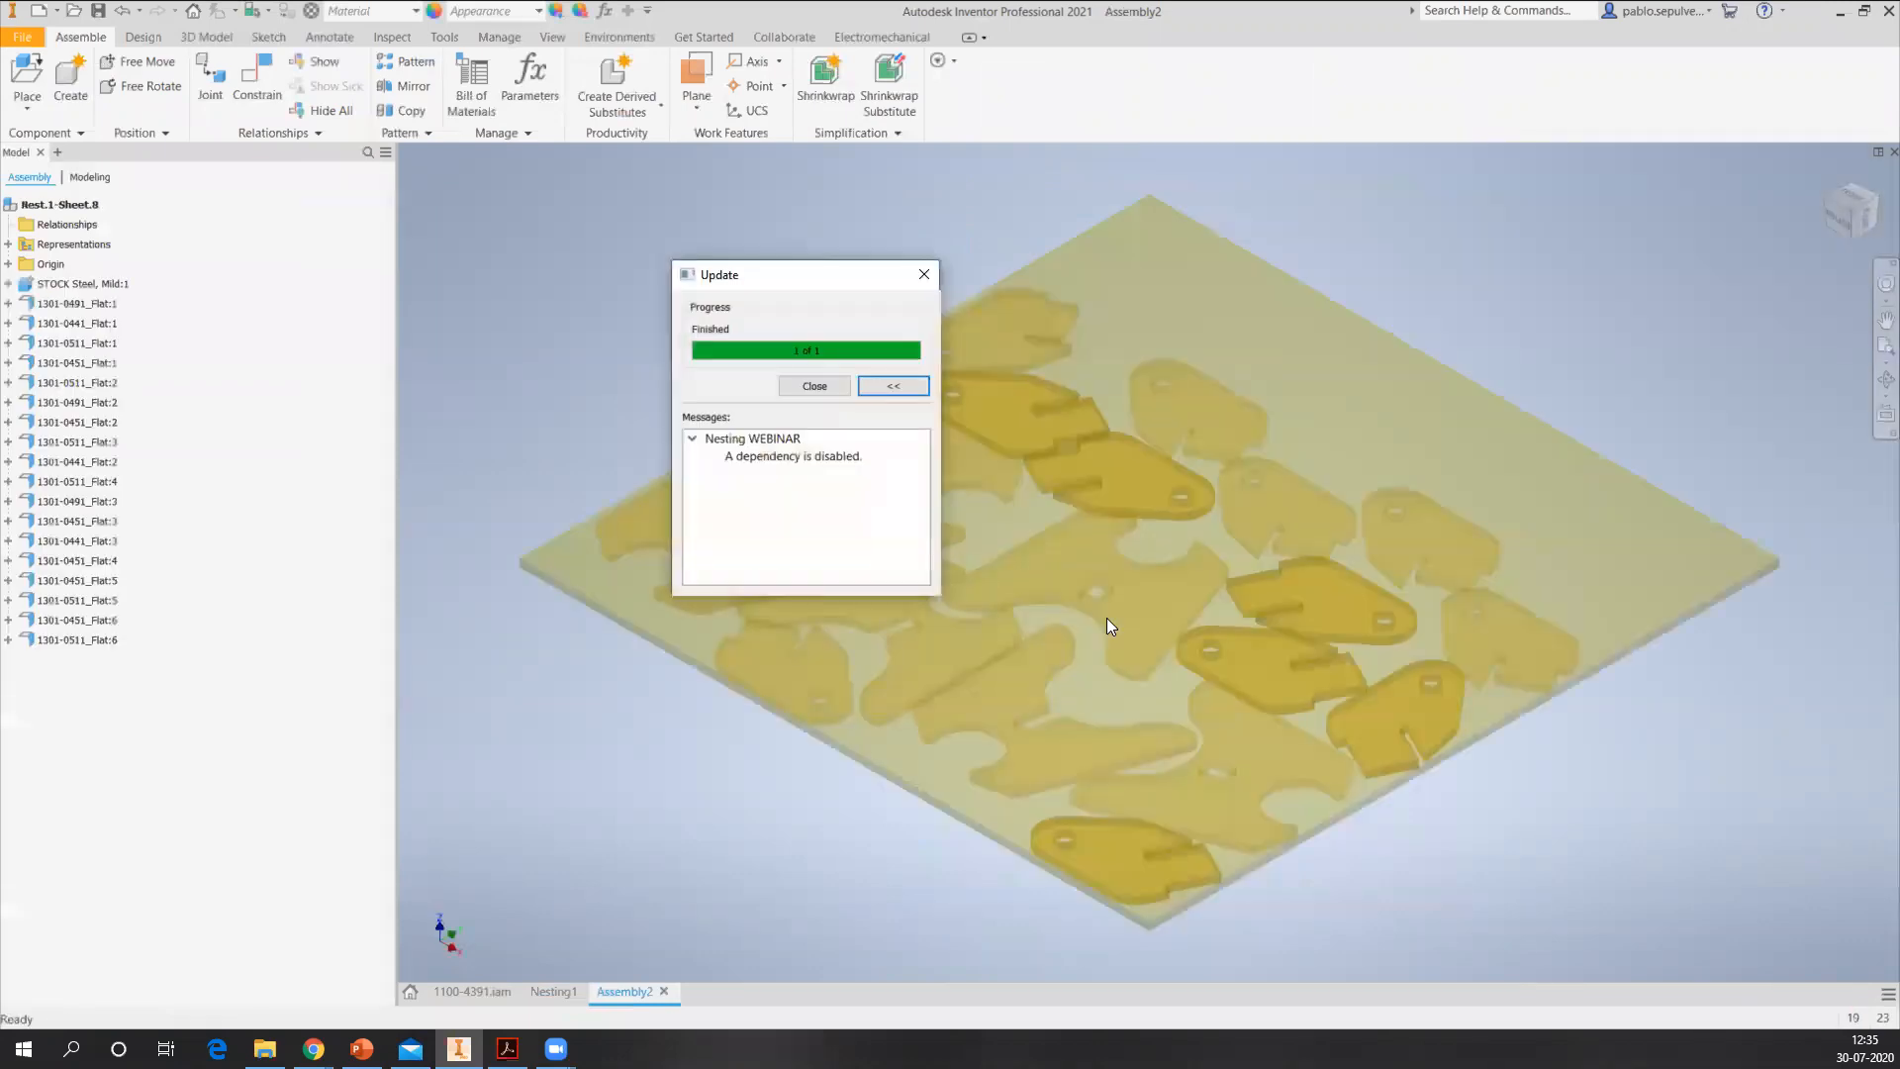
click(815, 386)
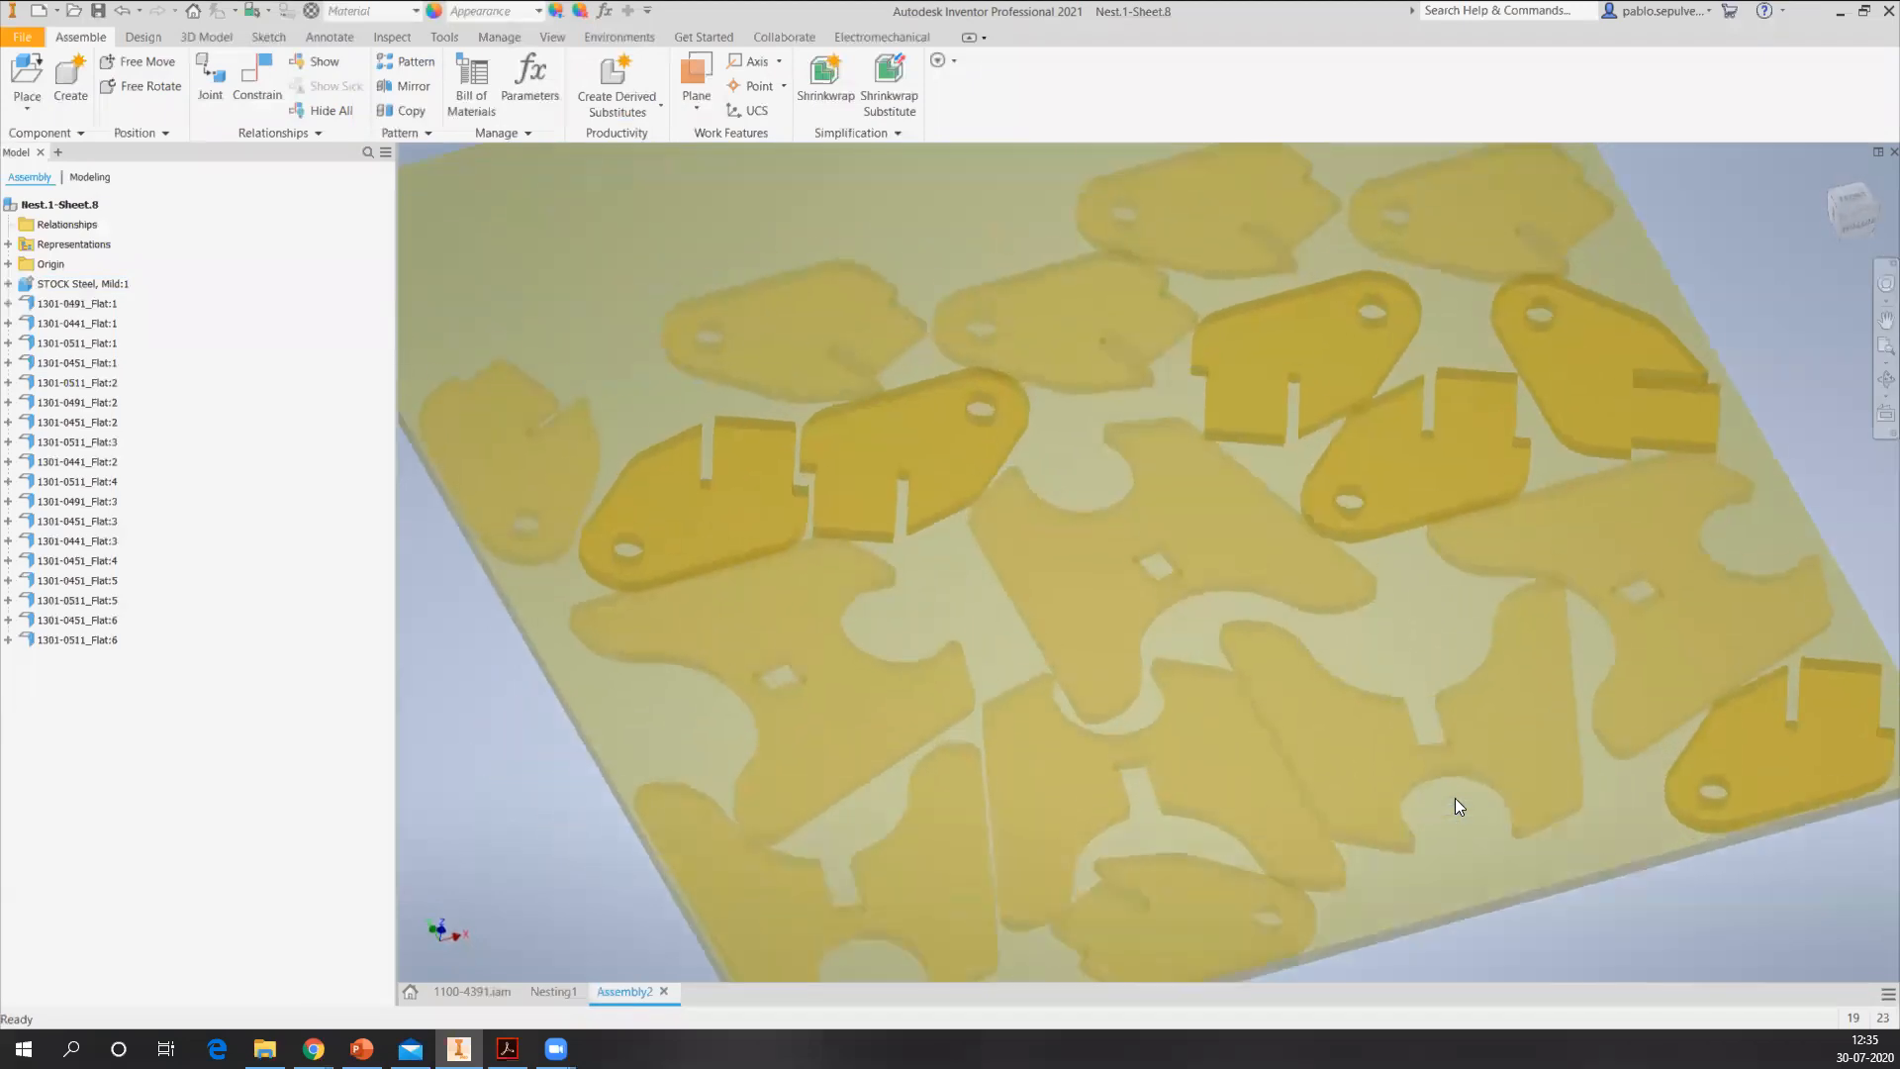
- Close the Nest.1-Sheet.8 assembly without saving and look over all the nests in Nesting1
click(1871, 157)
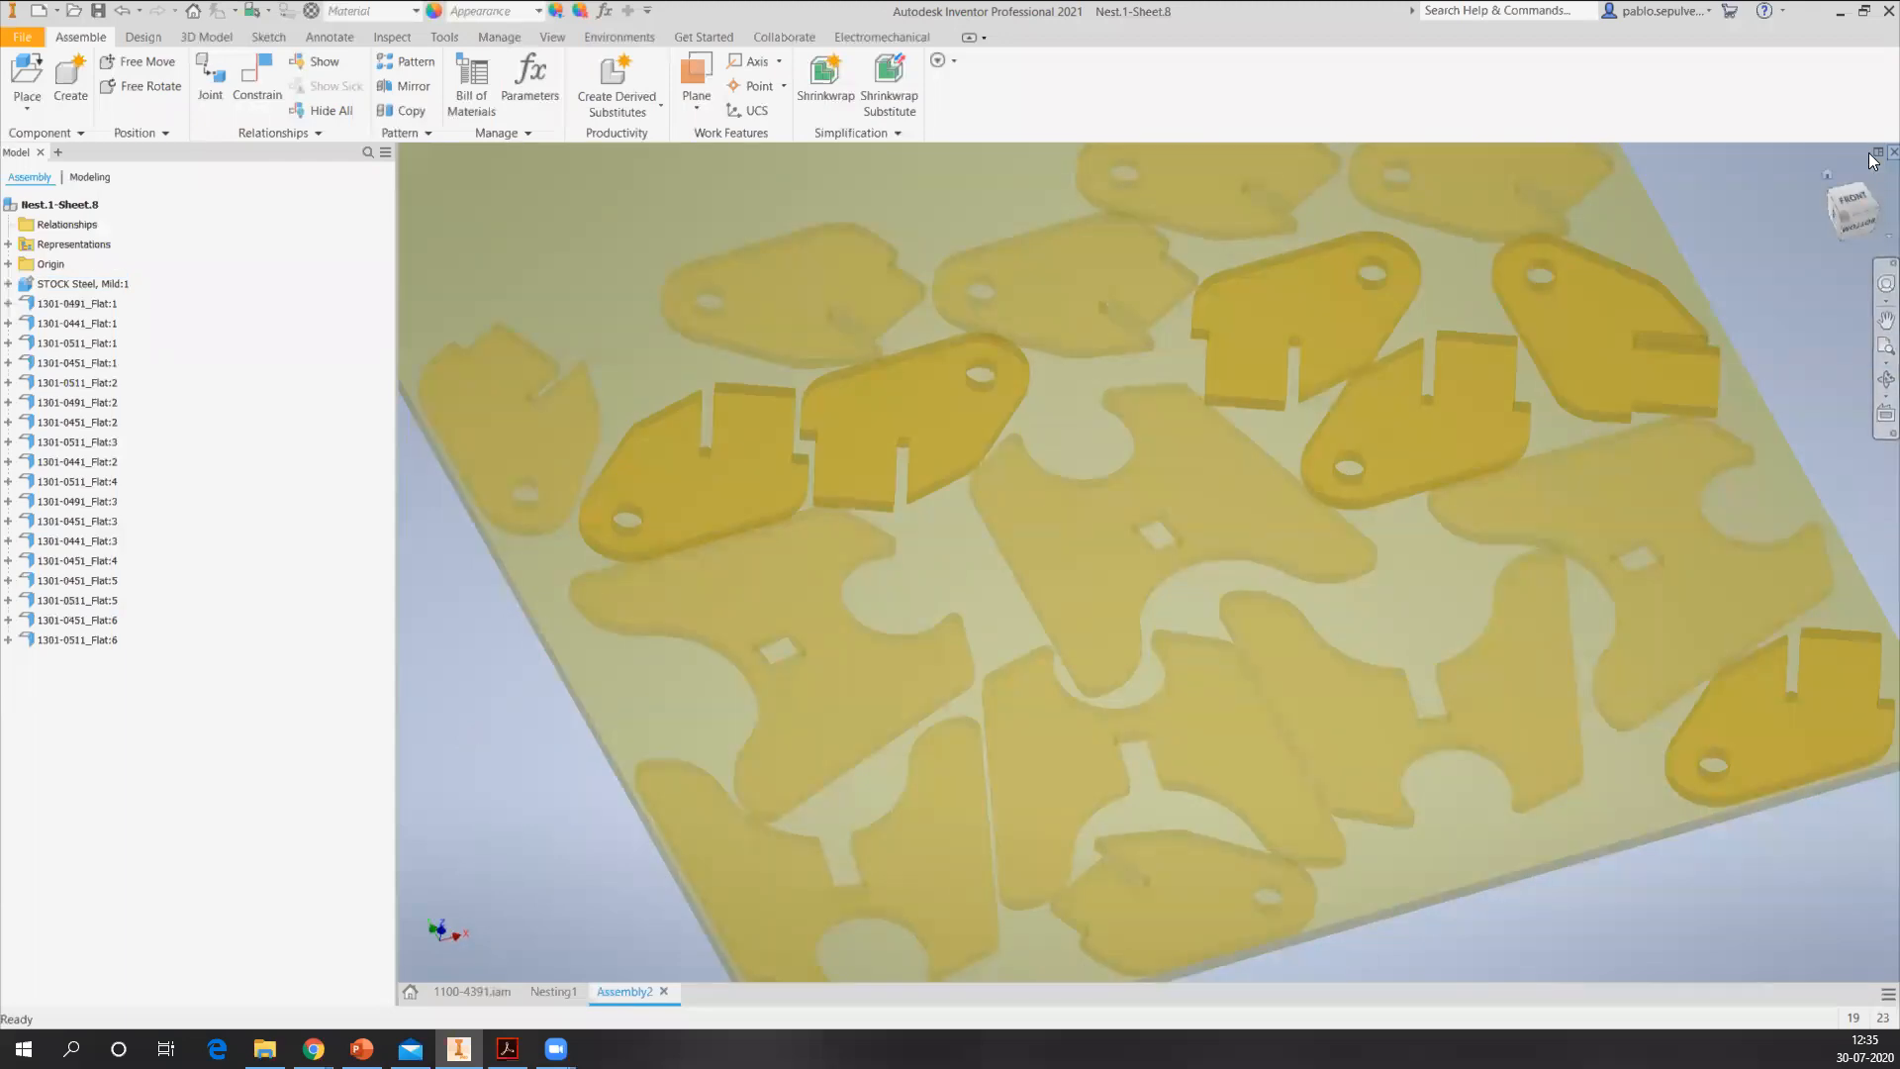
click(892, 569)
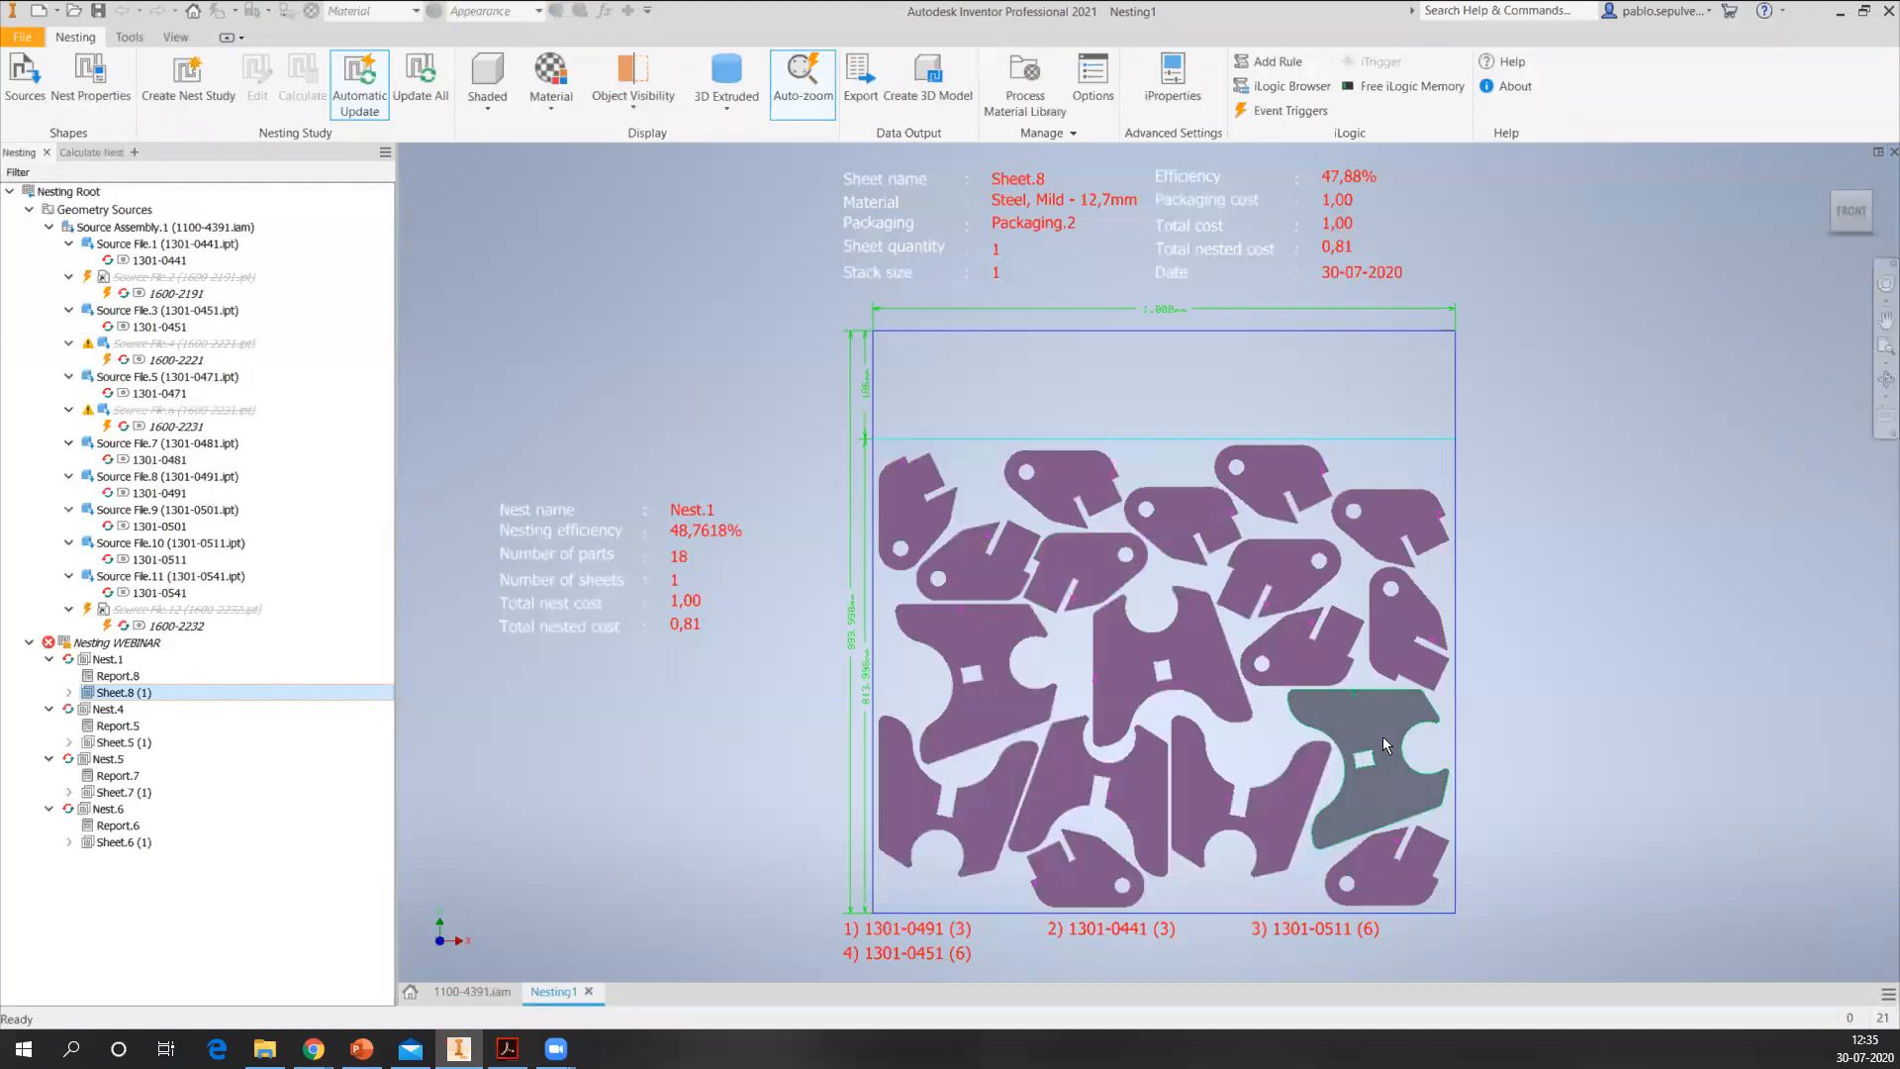
scroll(1508, 738, up, 5)
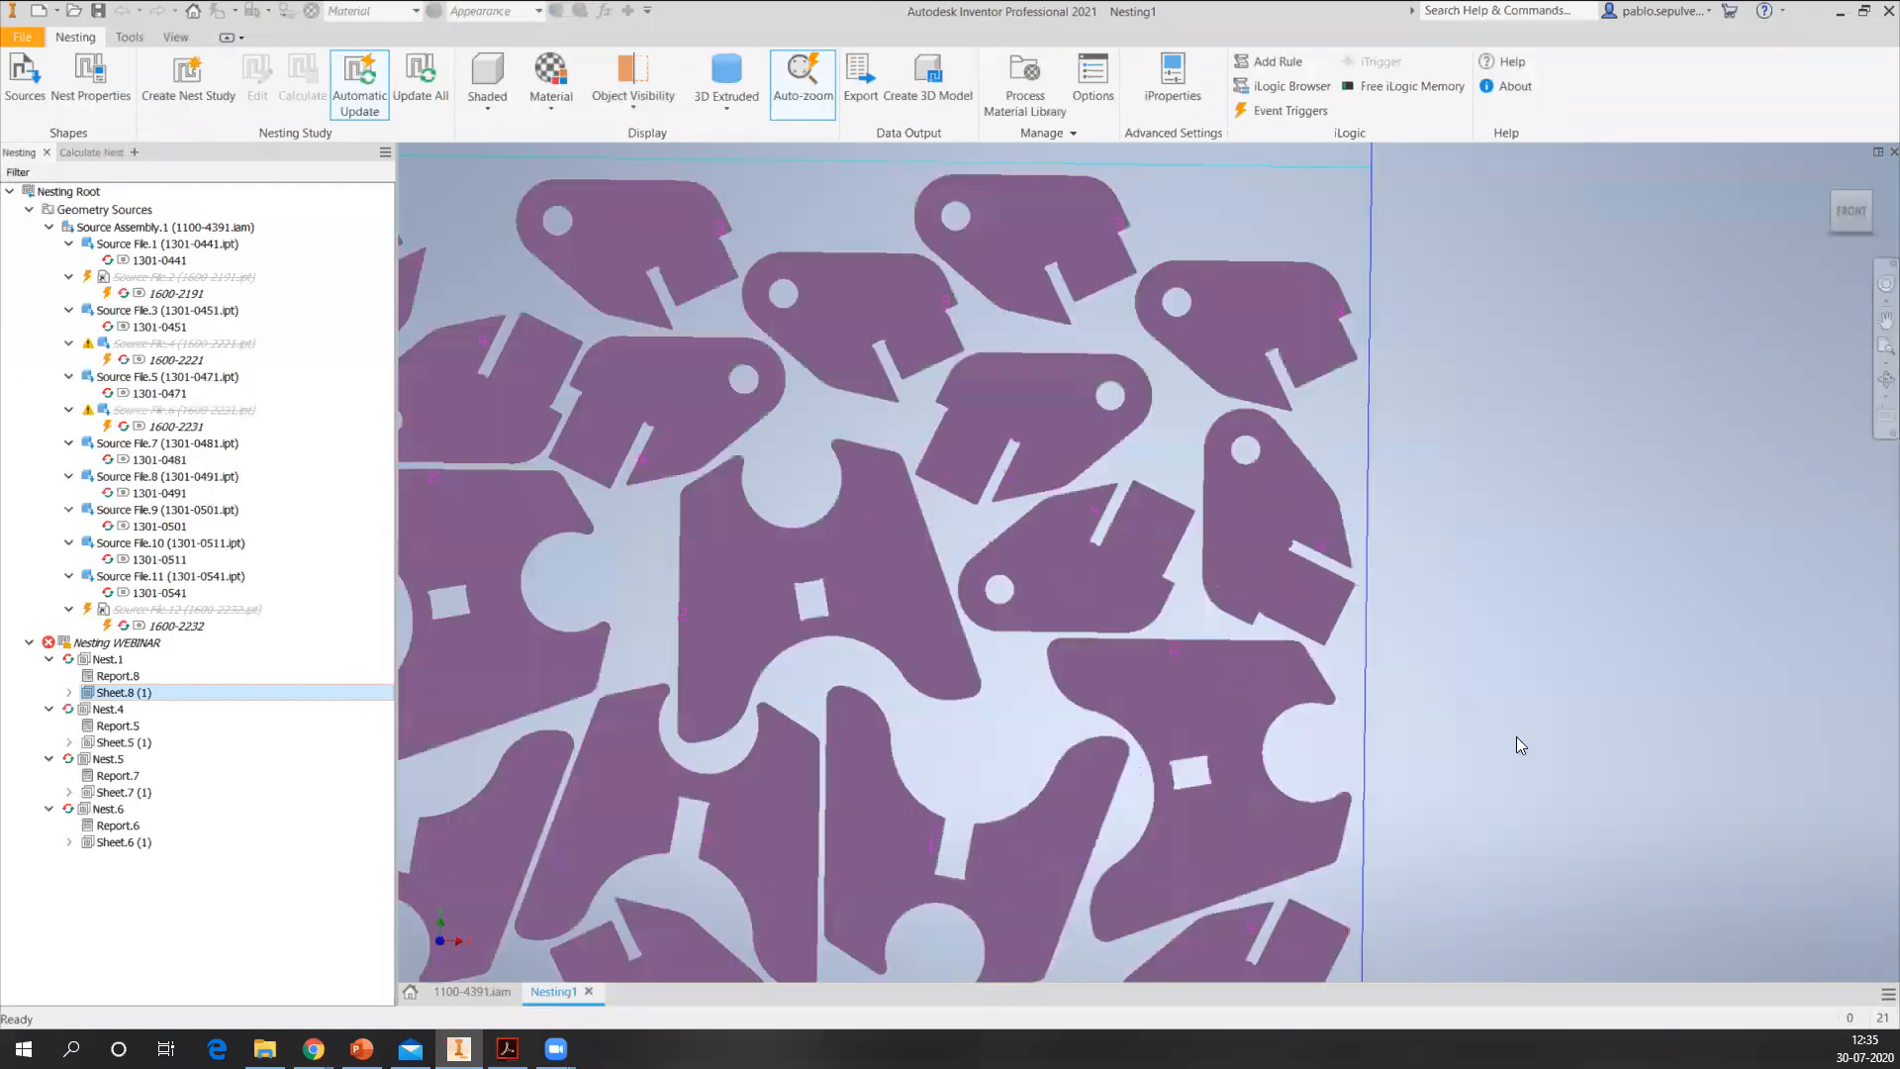
scroll(1508, 738, down, 8)
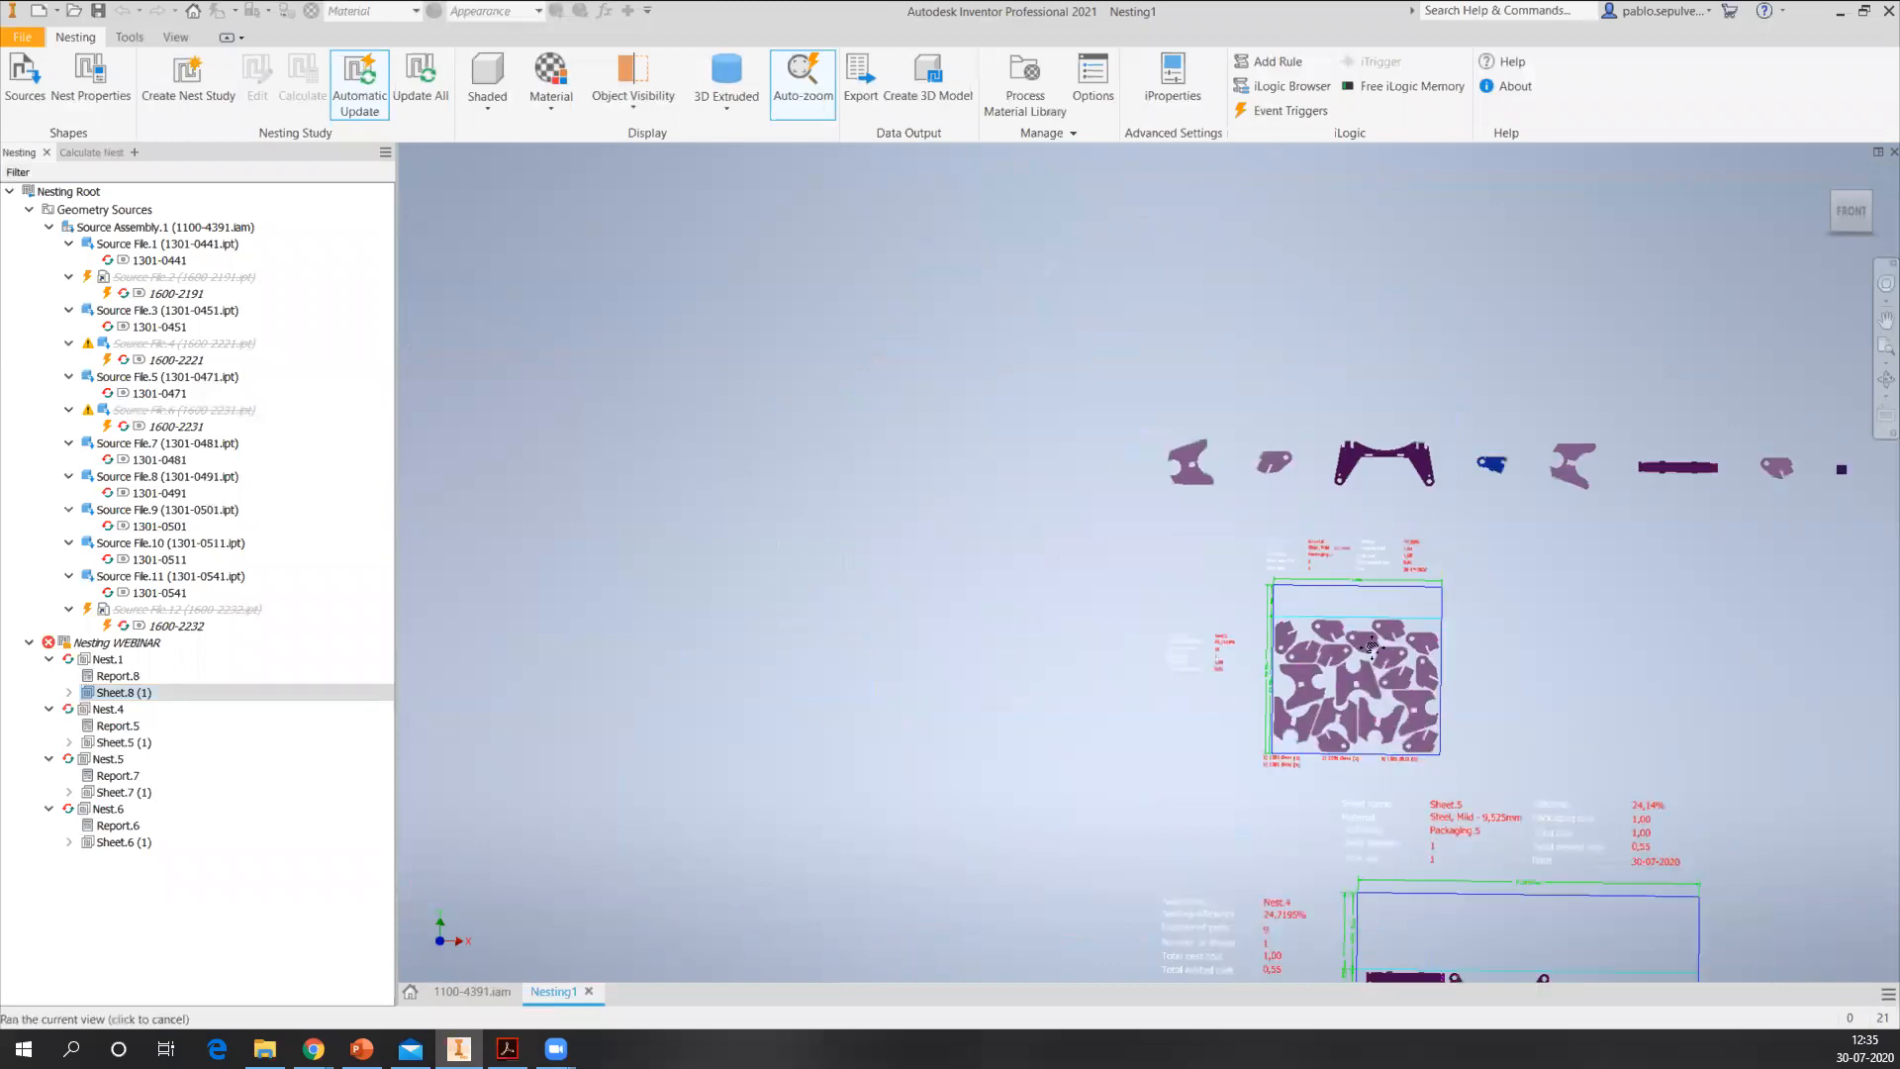
scroll(1399, 678, down, 3)
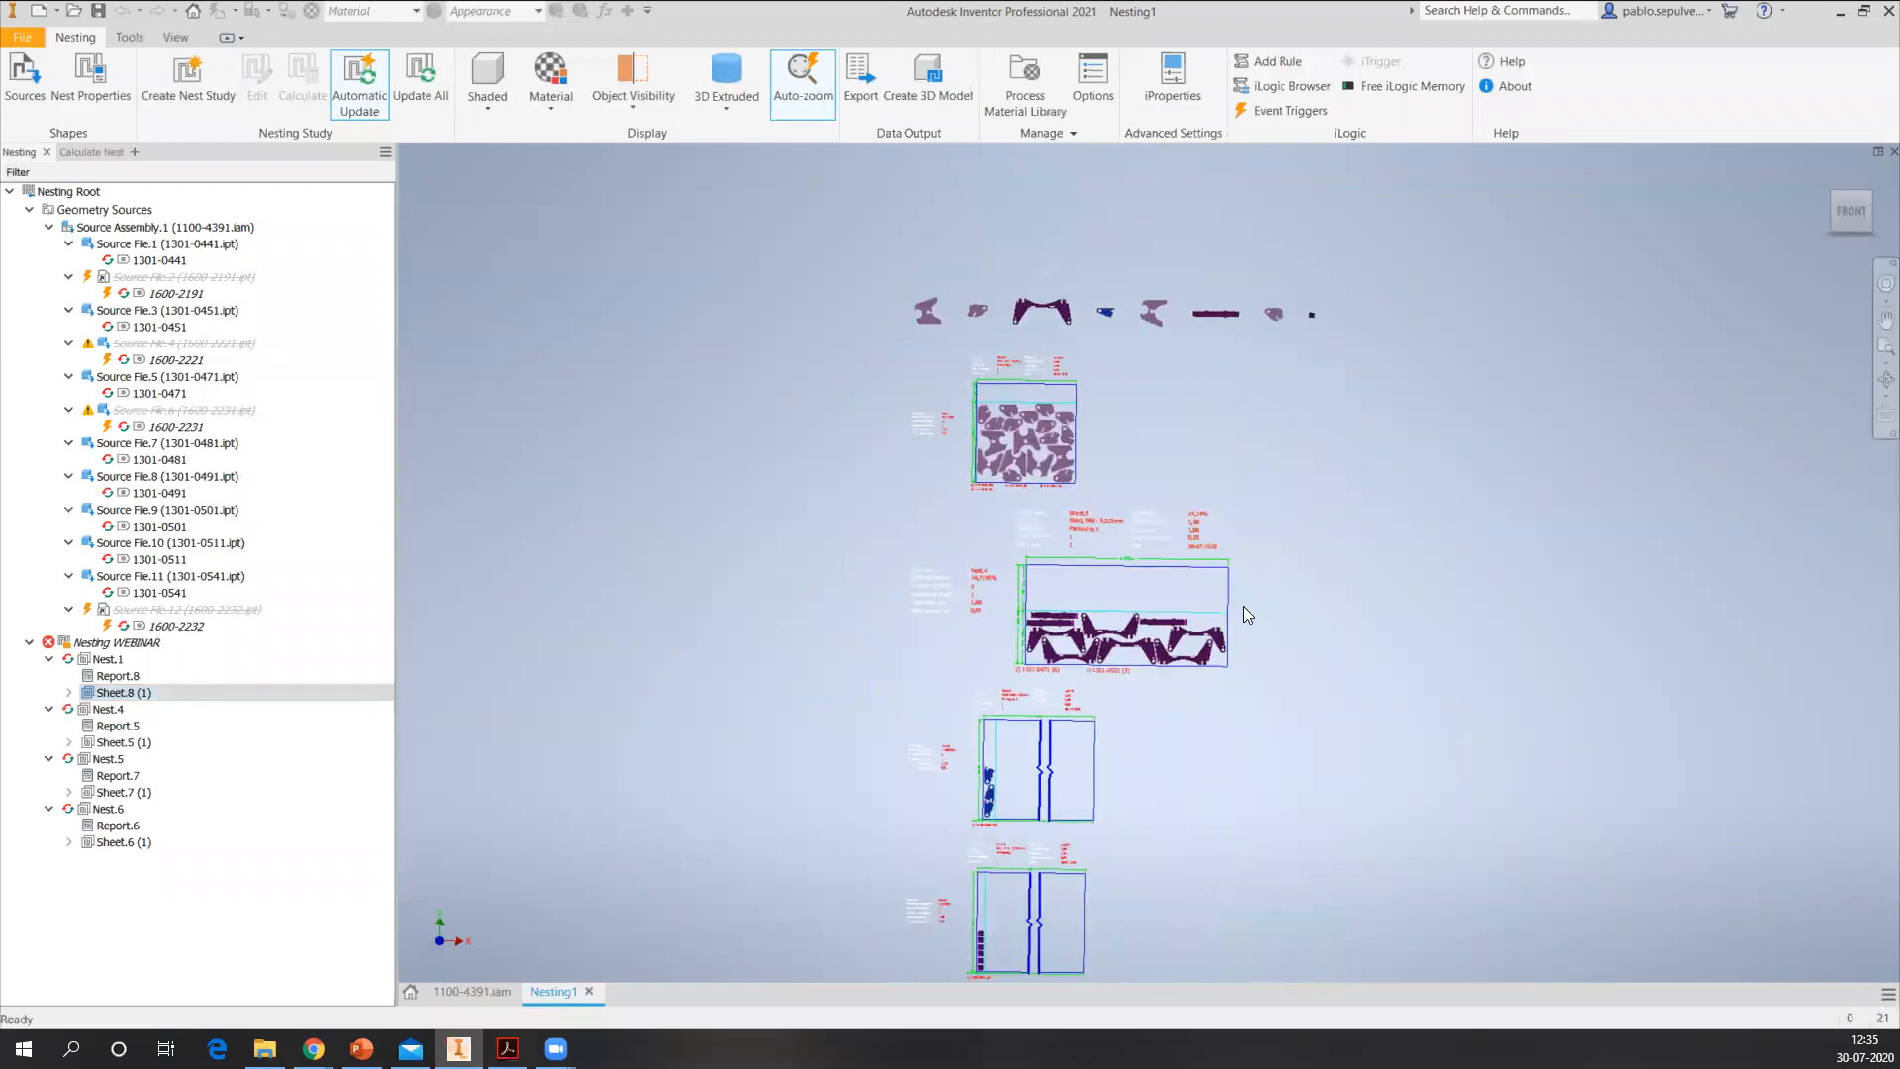
middle_drag(1241, 702, 969, 615)
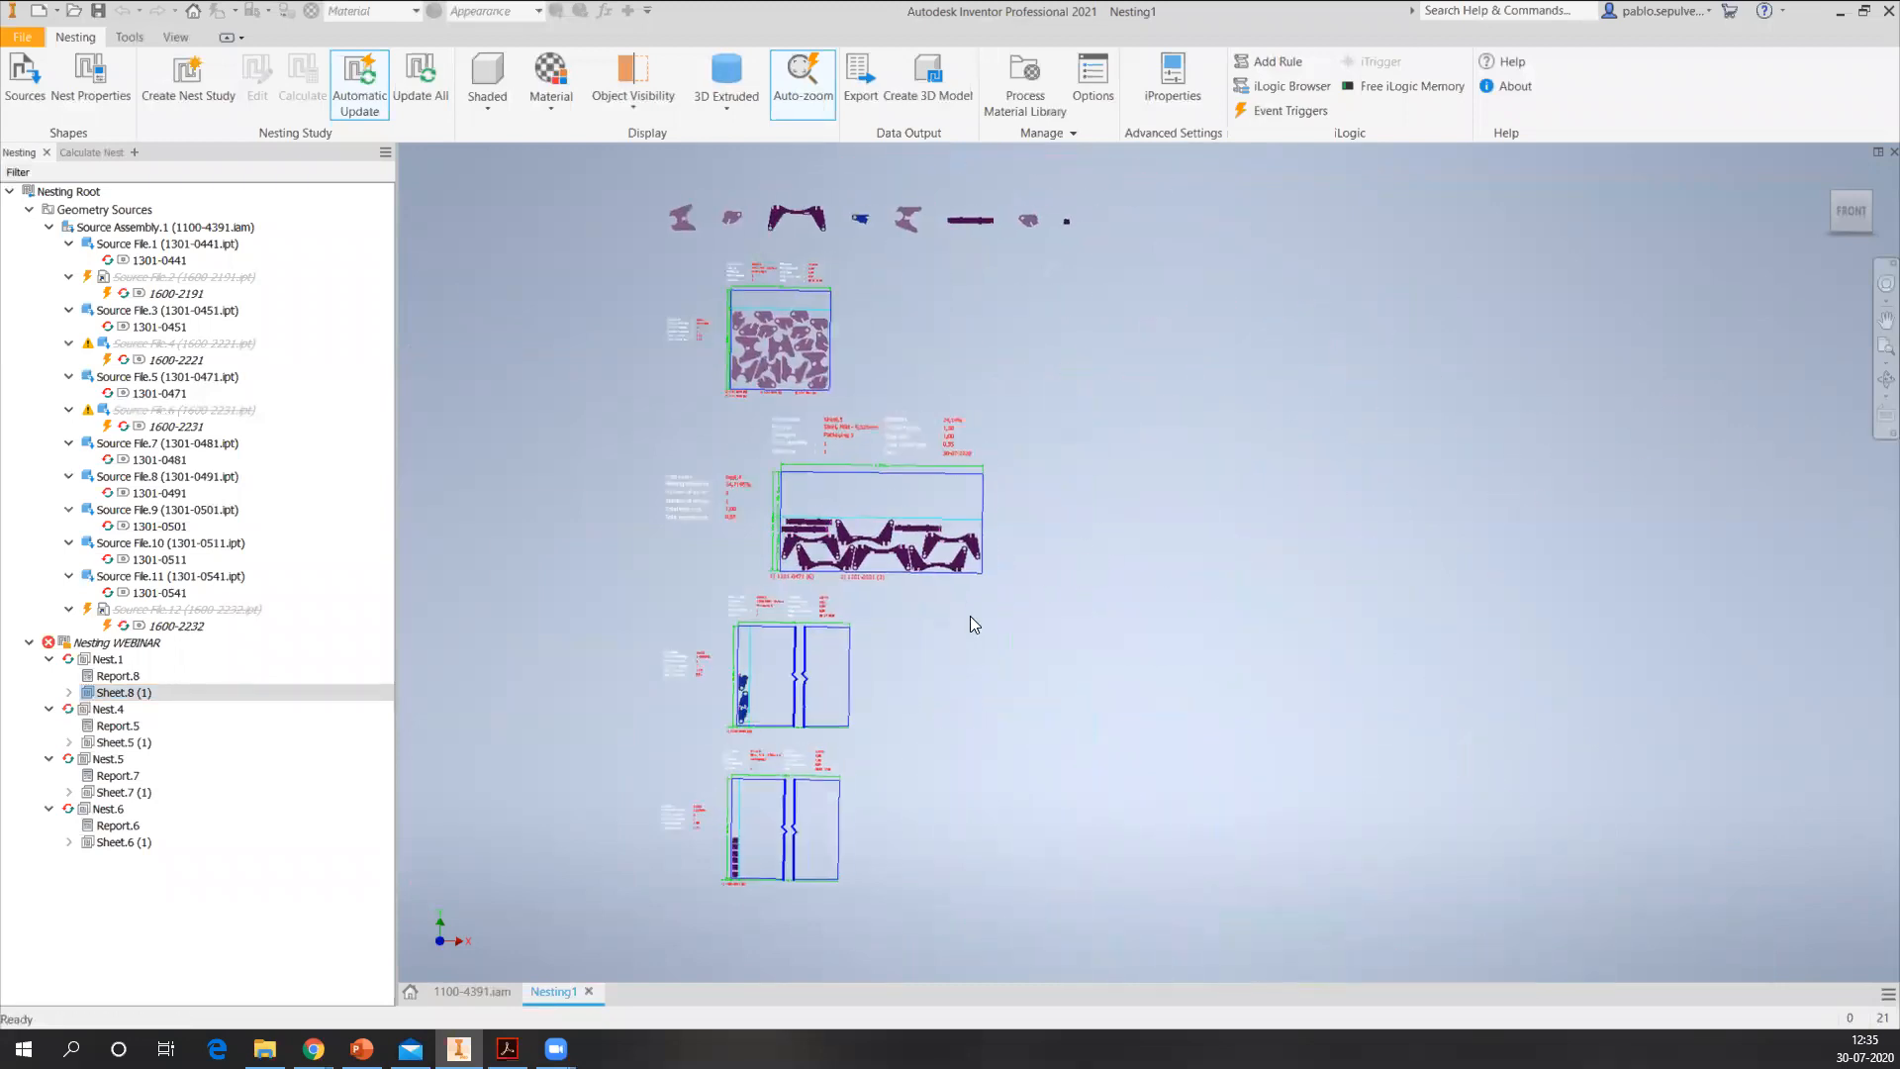
middle_drag(874, 703, 940, 714)
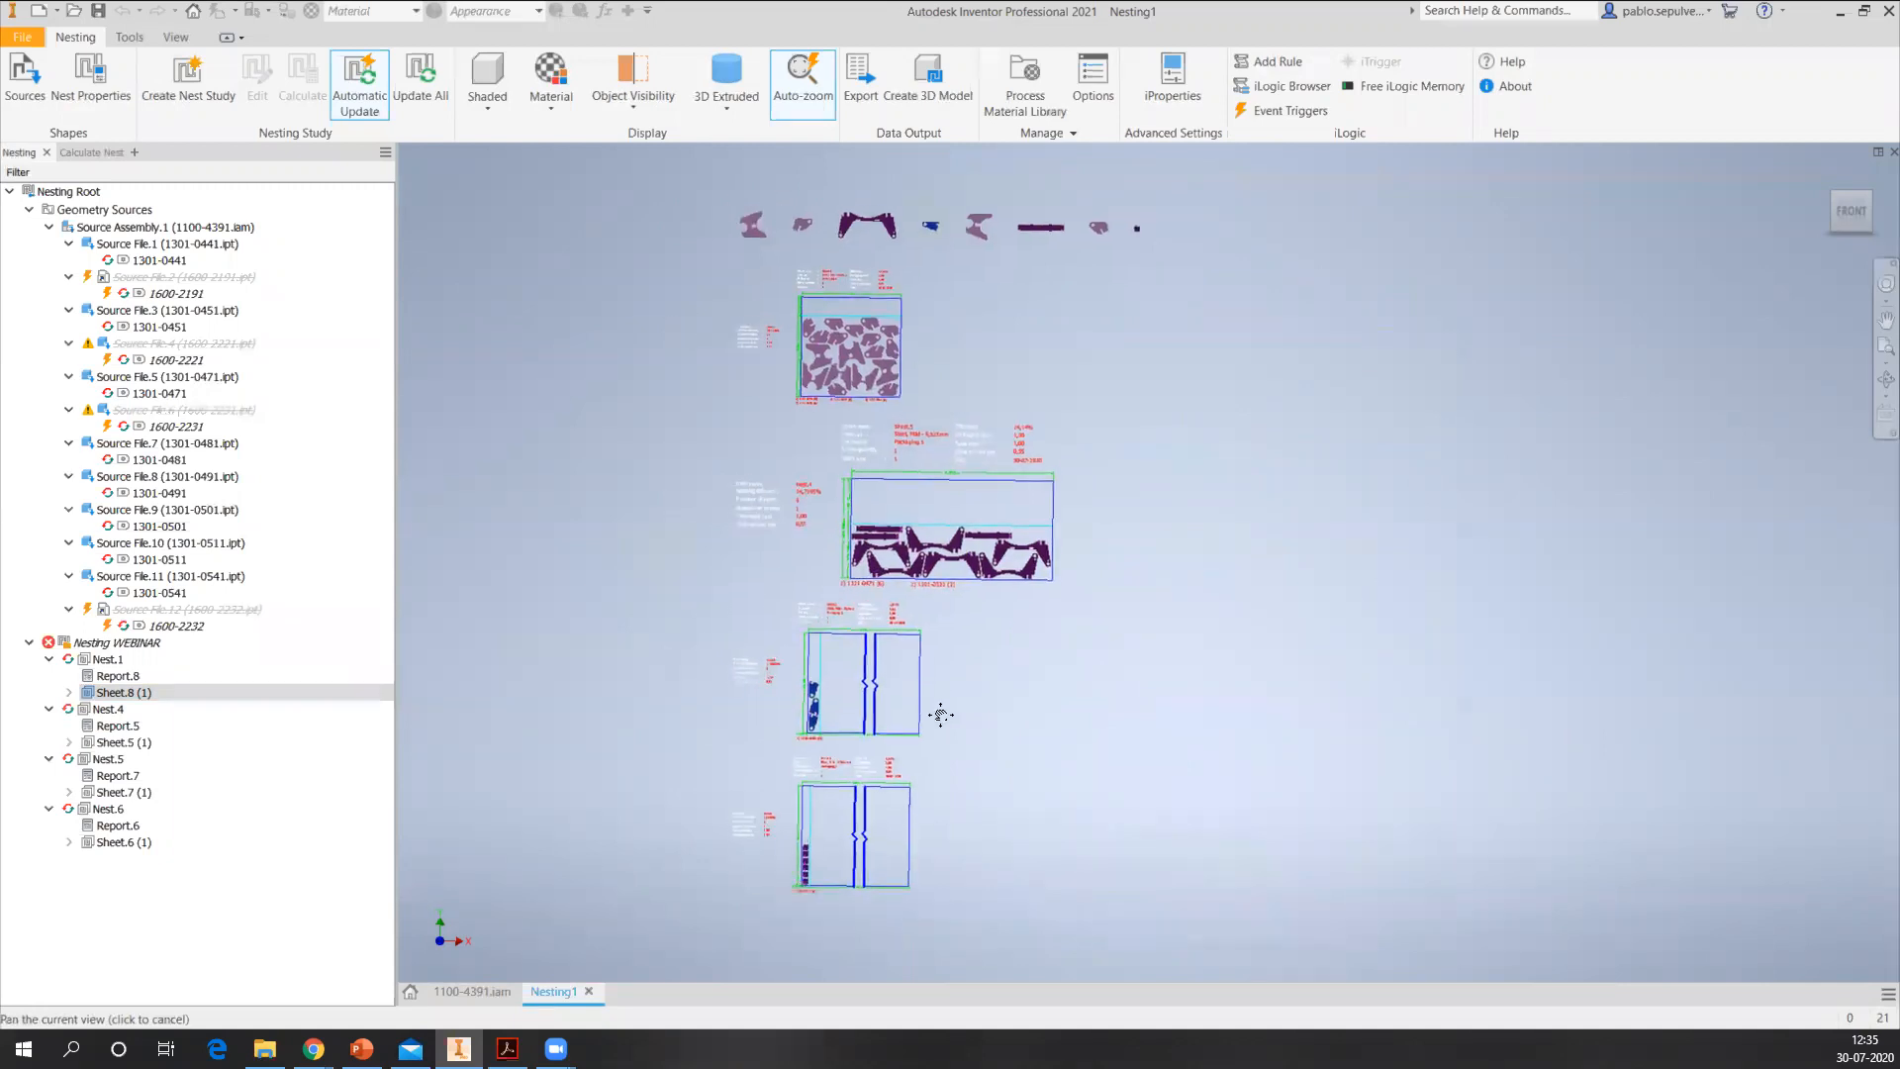
- Close the 1100-4391.iam assembly and the Nesting1 document without saving changes
click(493, 998)
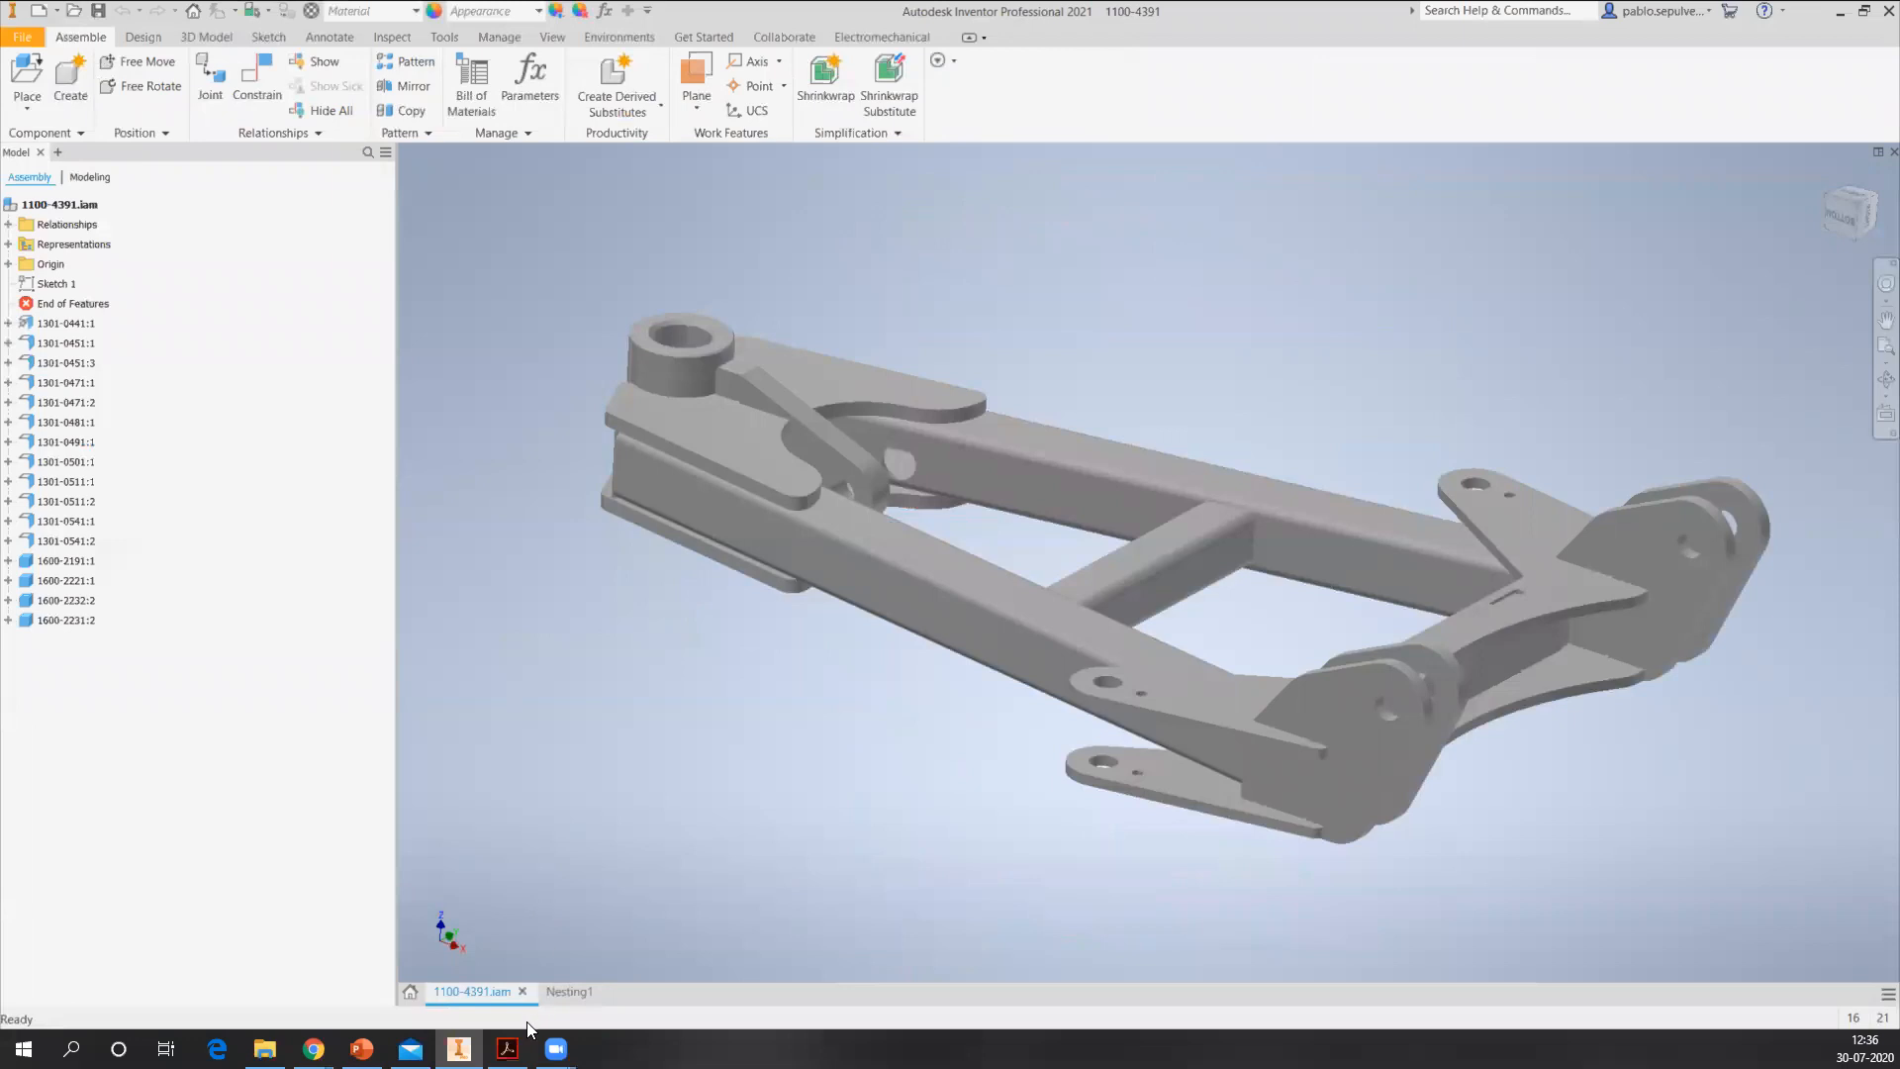
click(562, 990)
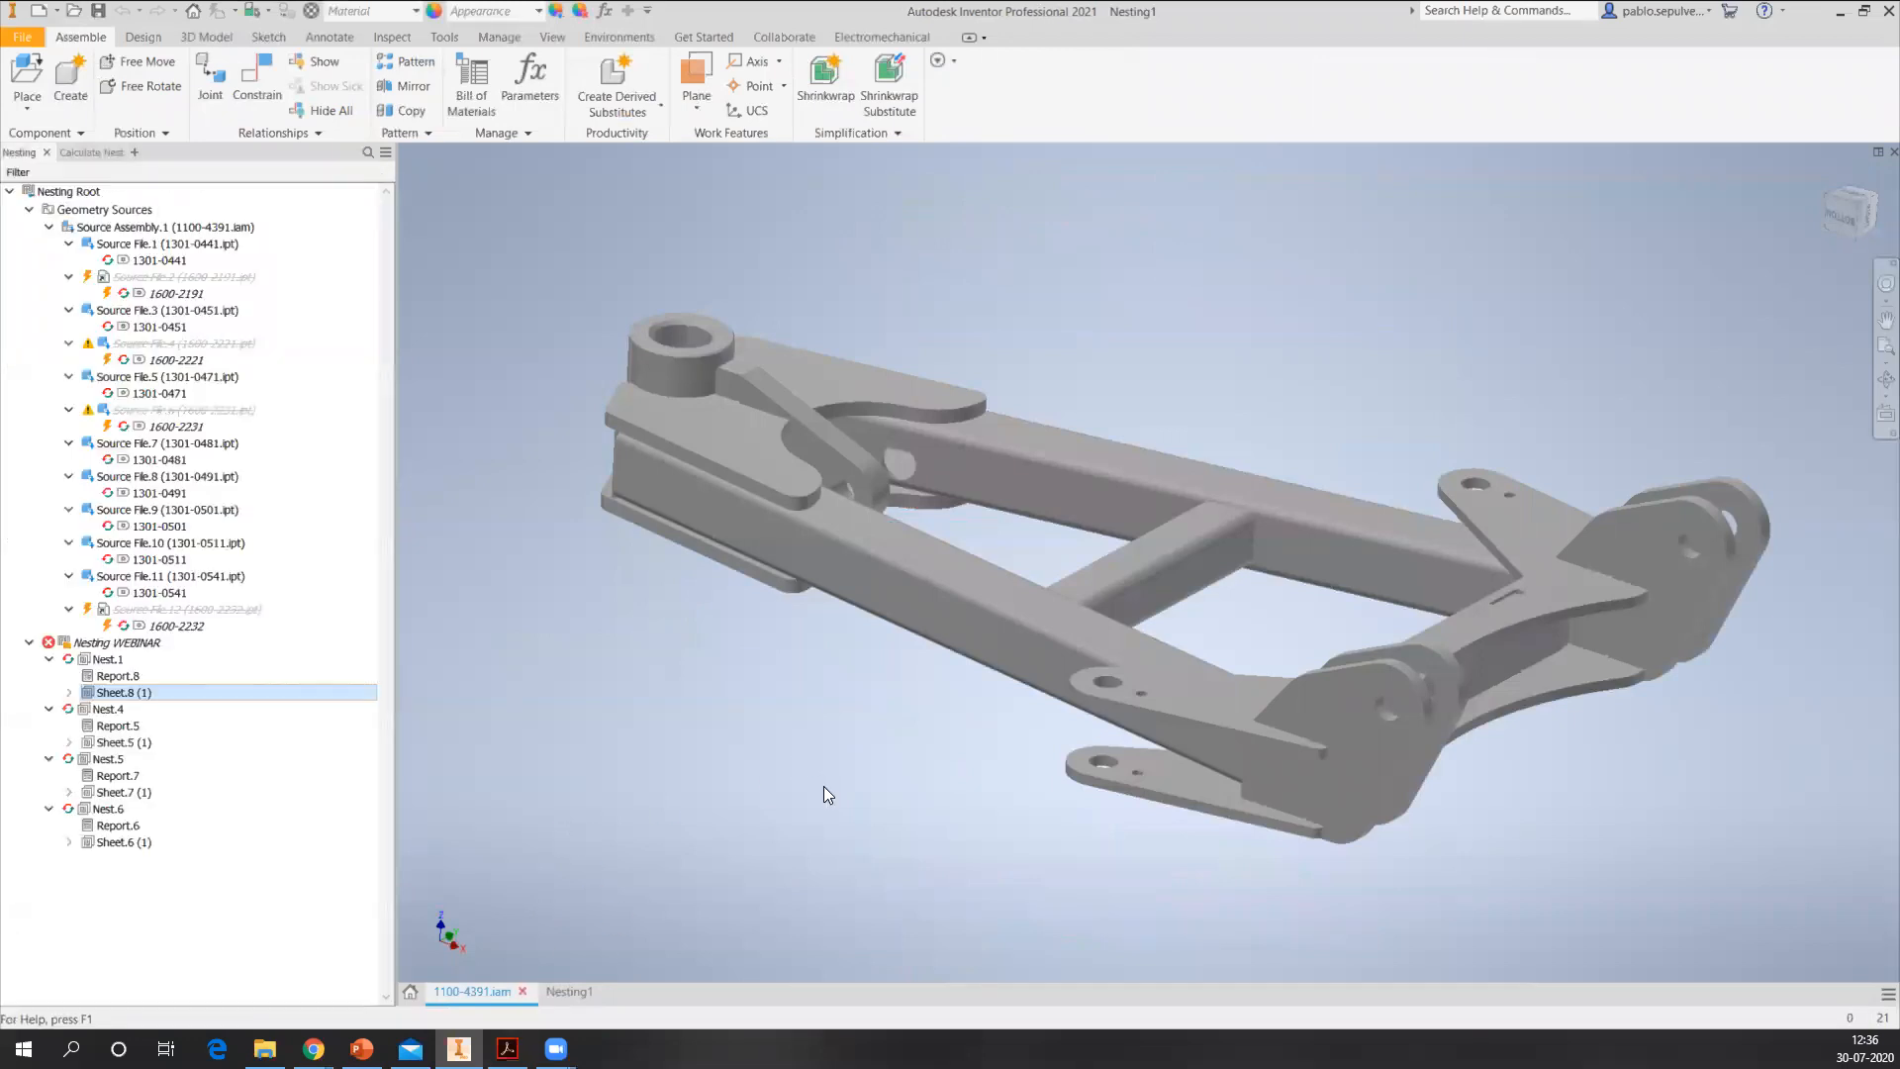
click(523, 991)
click(491, 991)
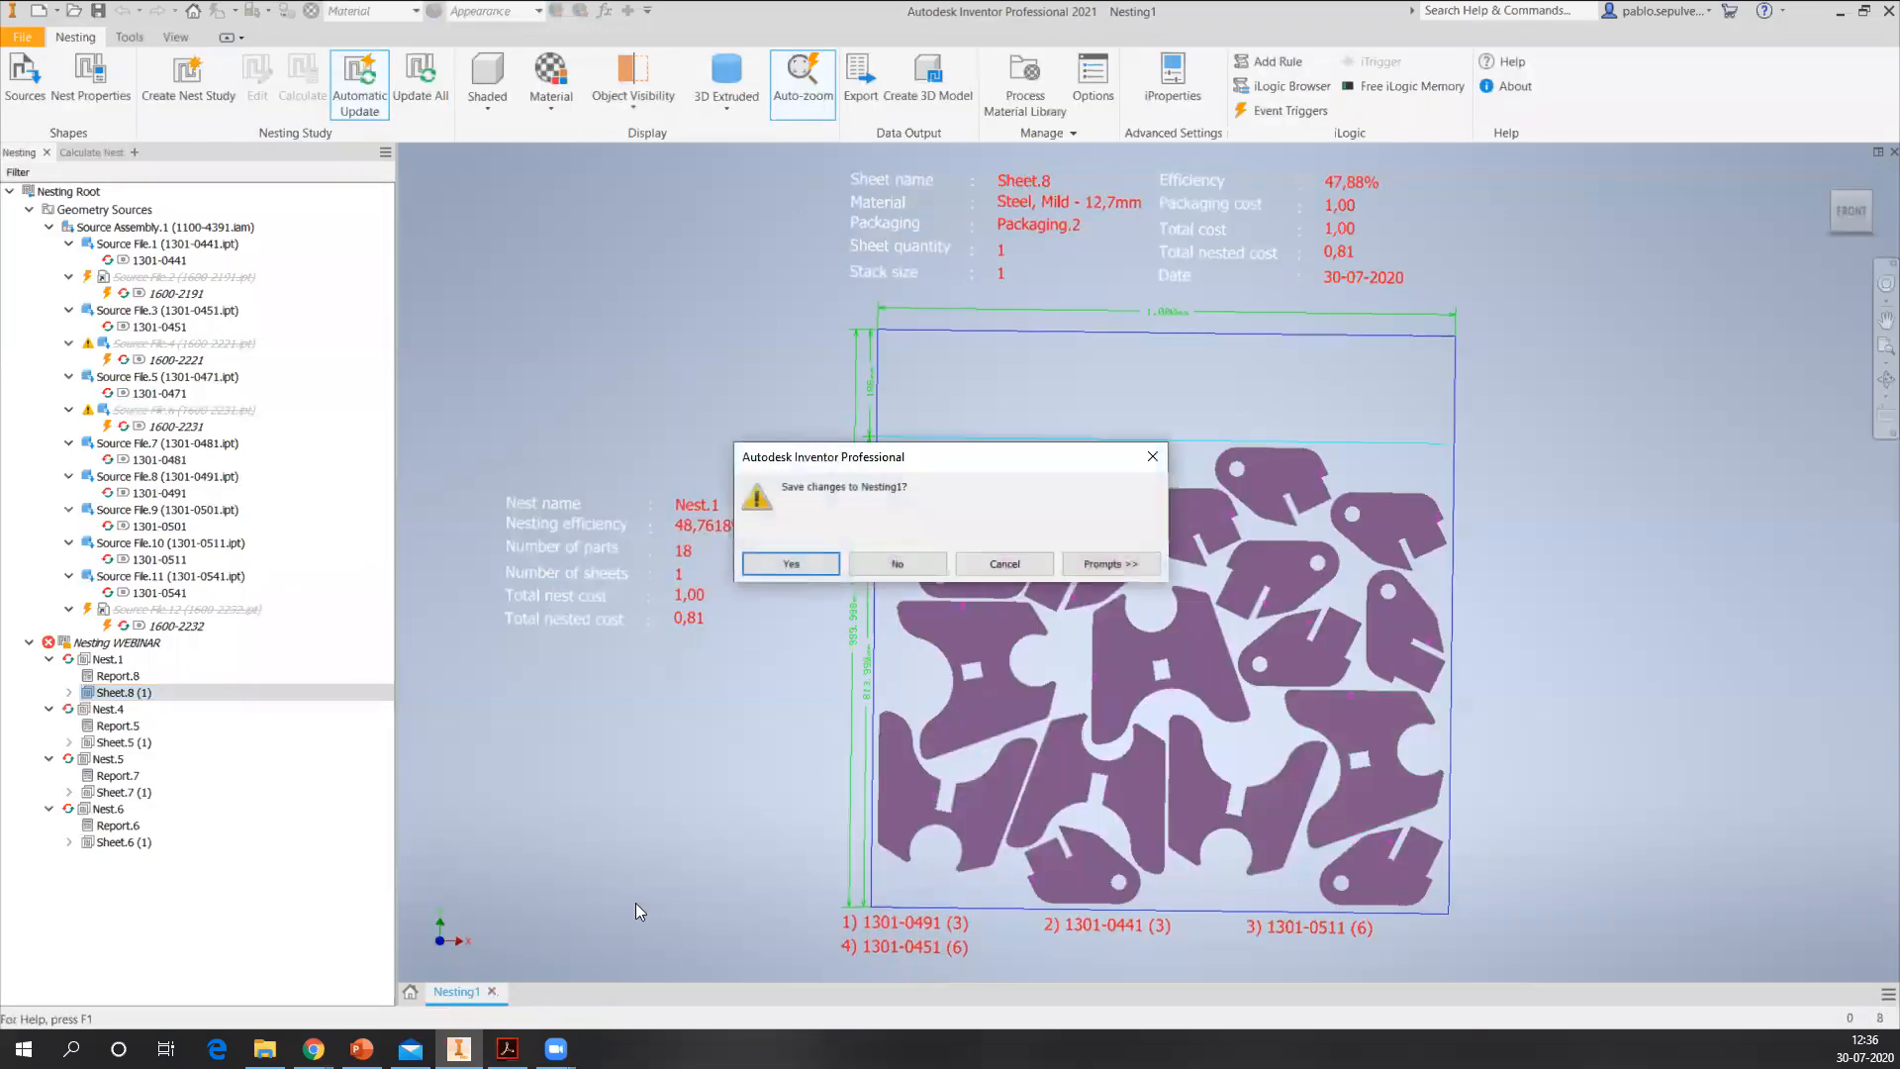
click(896, 563)
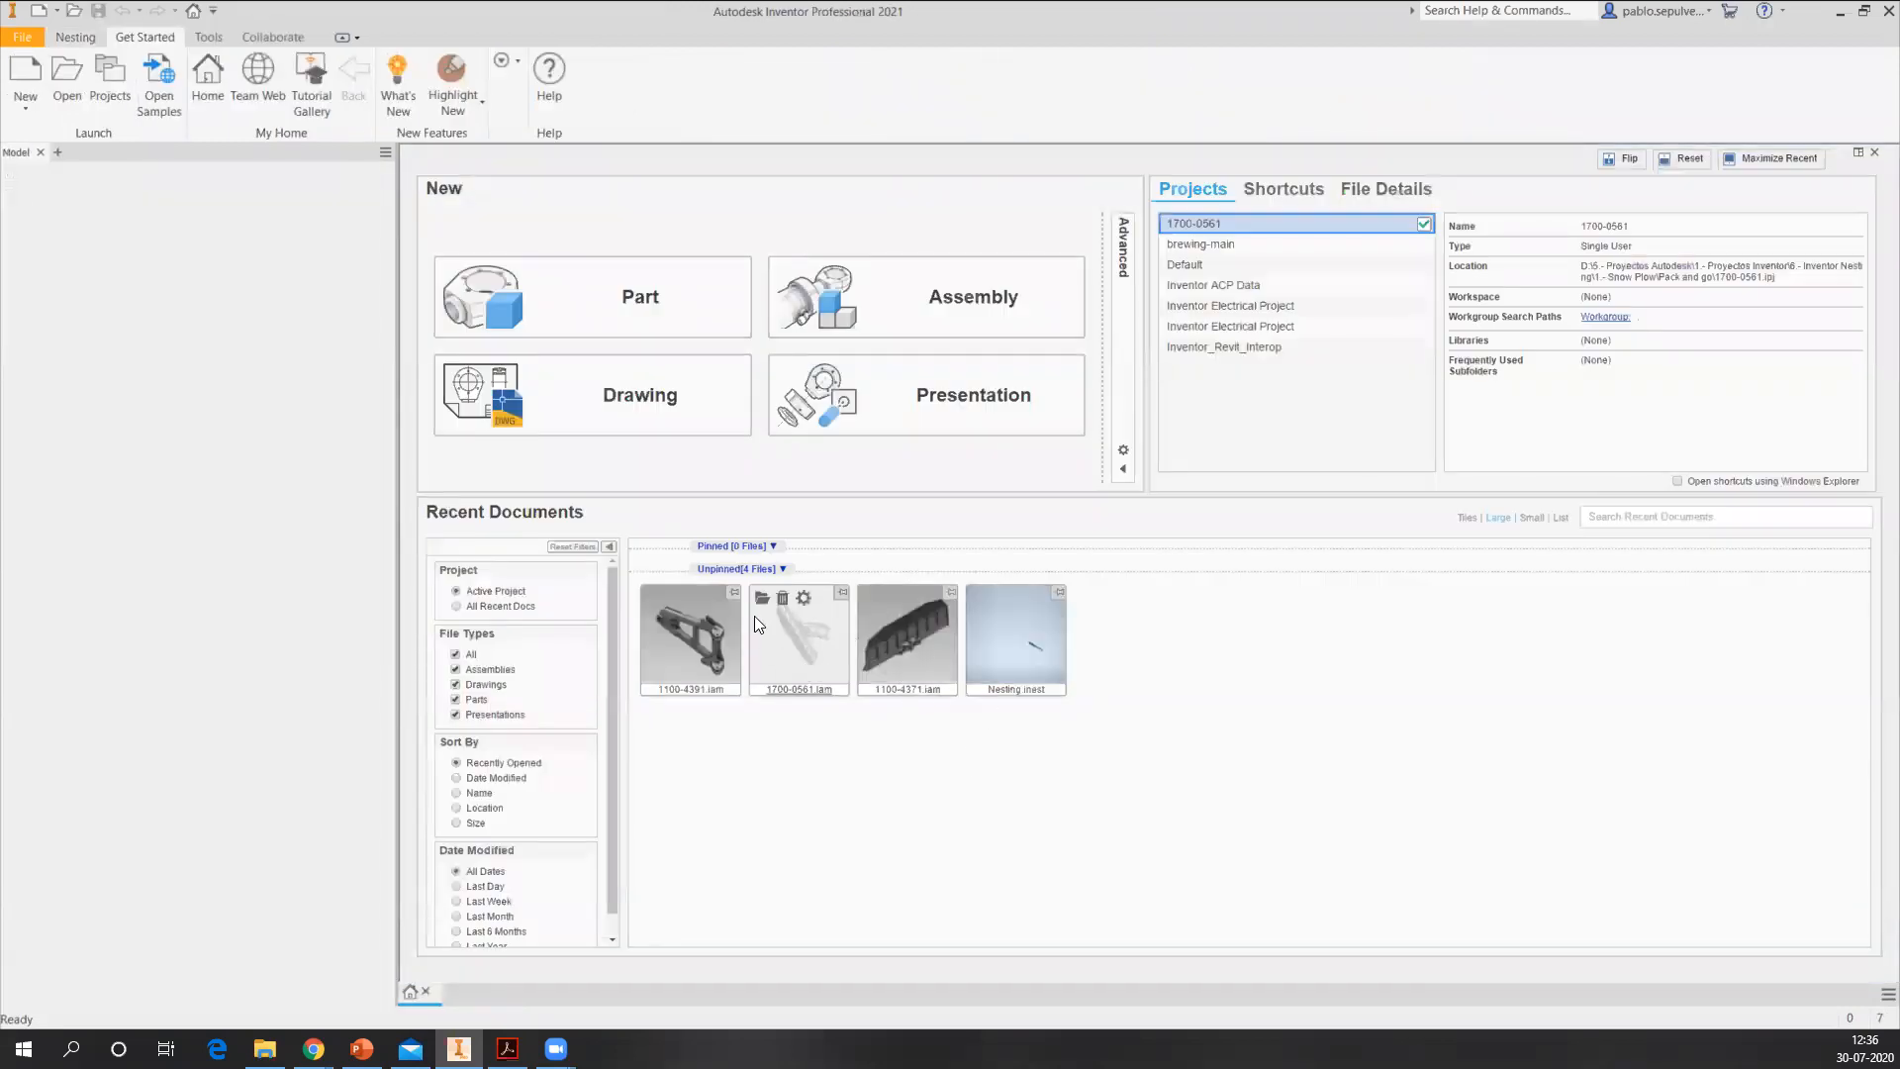
- Open the recent 1700-0561.iam assembly, skipping all unresolved links, and collapse its 1100-4371:1 subassembly in the model tree
click(791, 644)
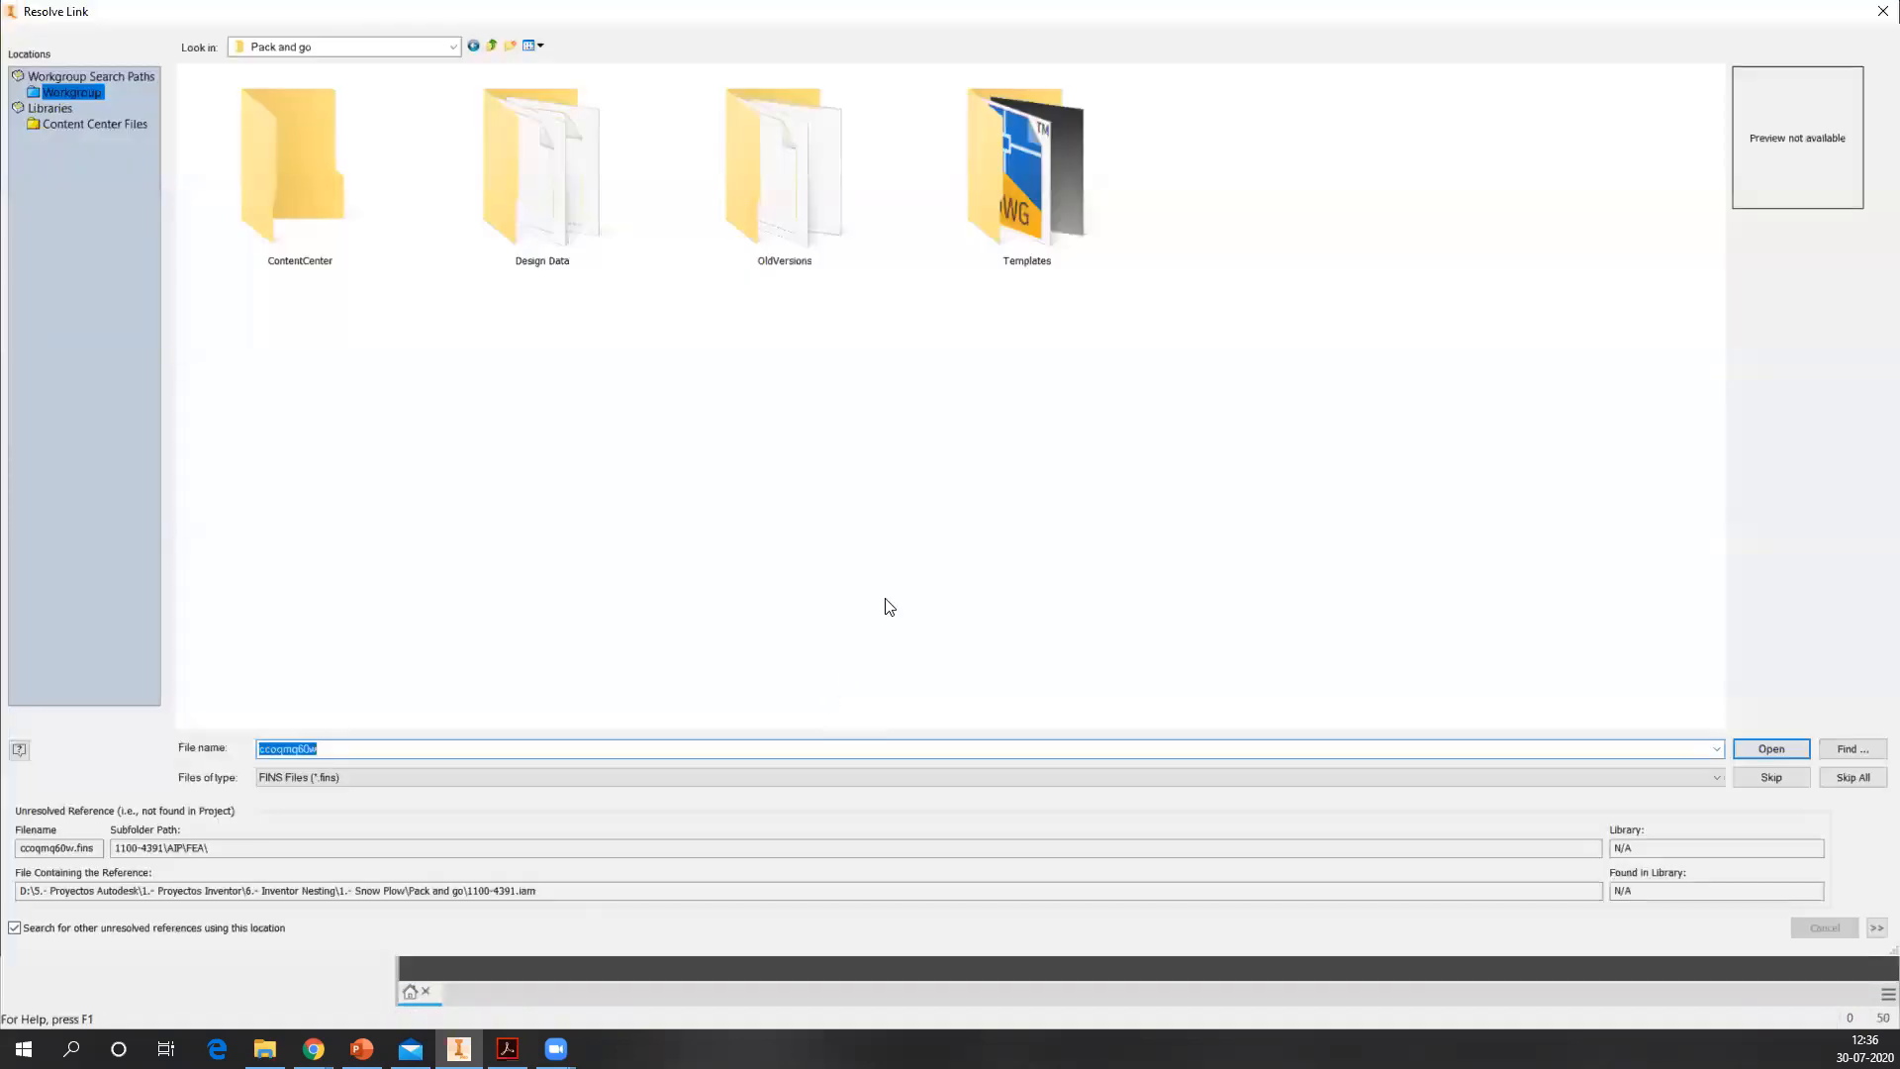
click(1840, 781)
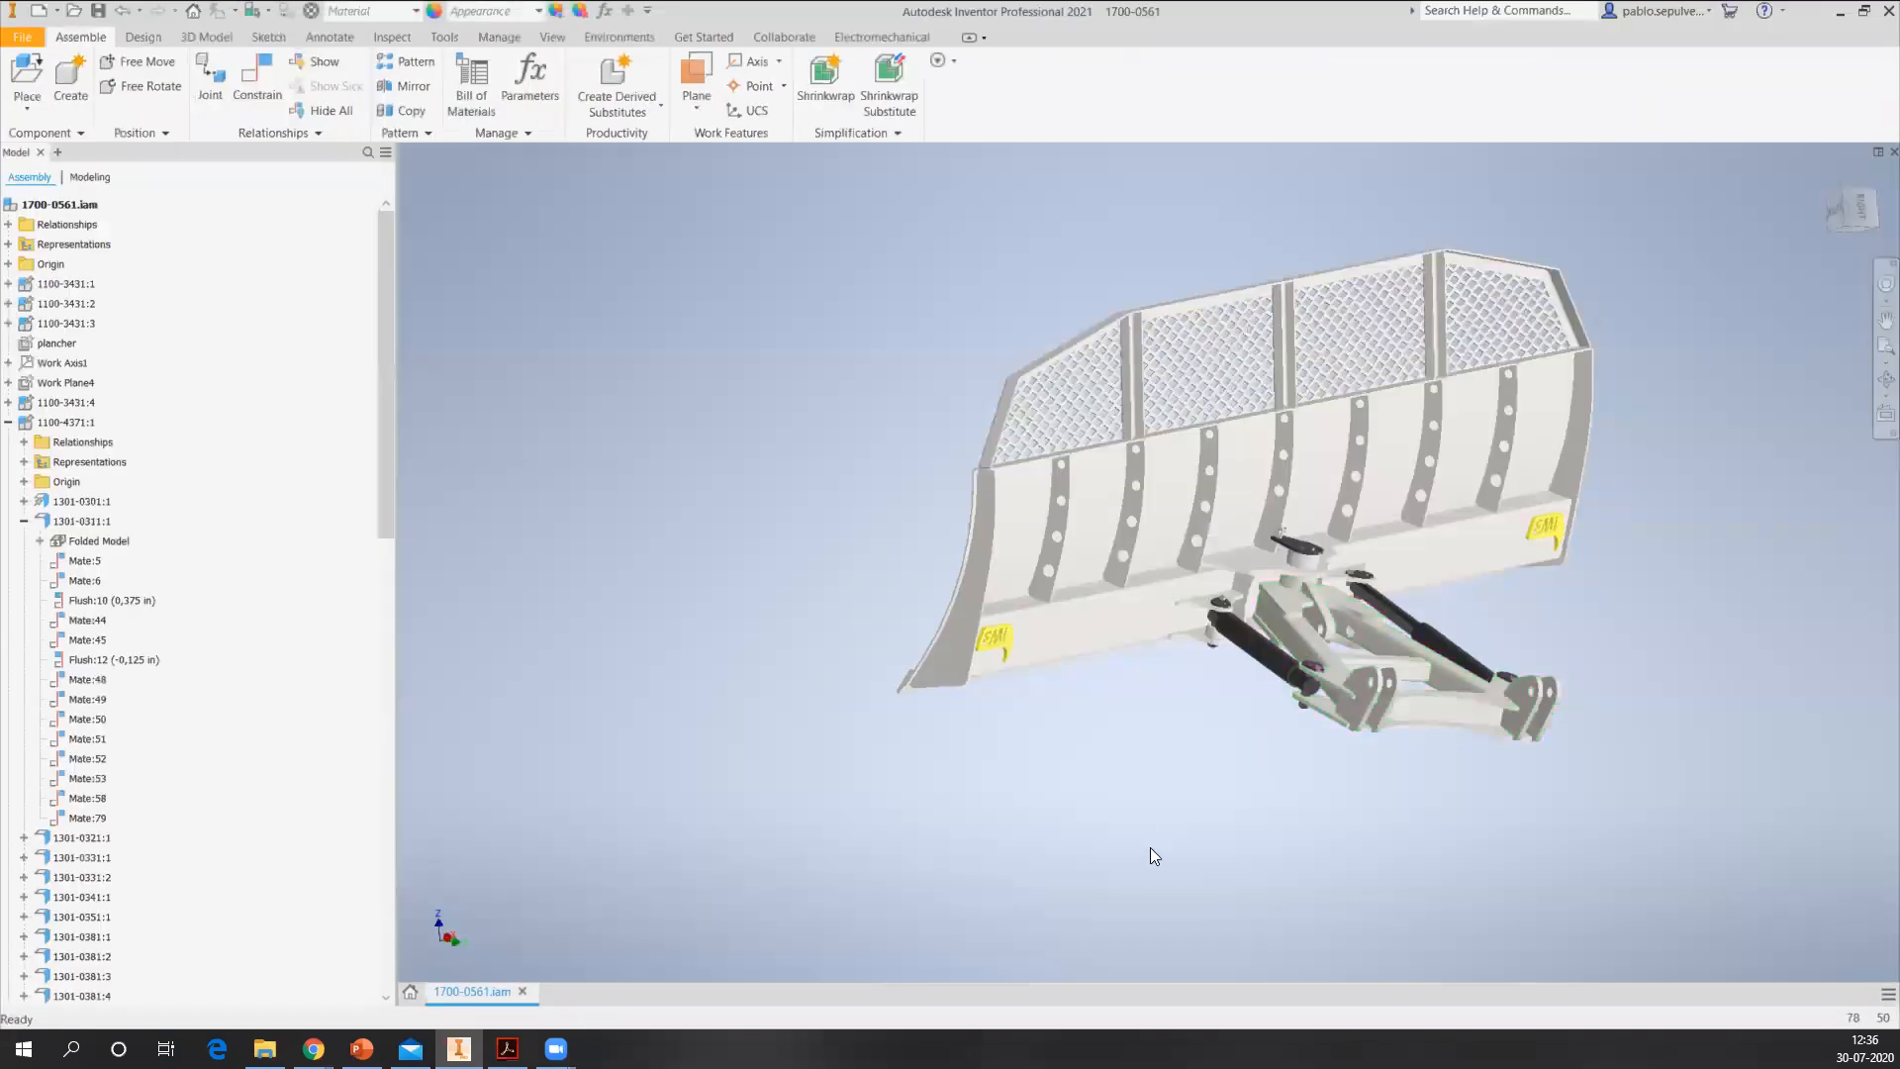
shift+middle_drag(1149, 847, 964, 706)
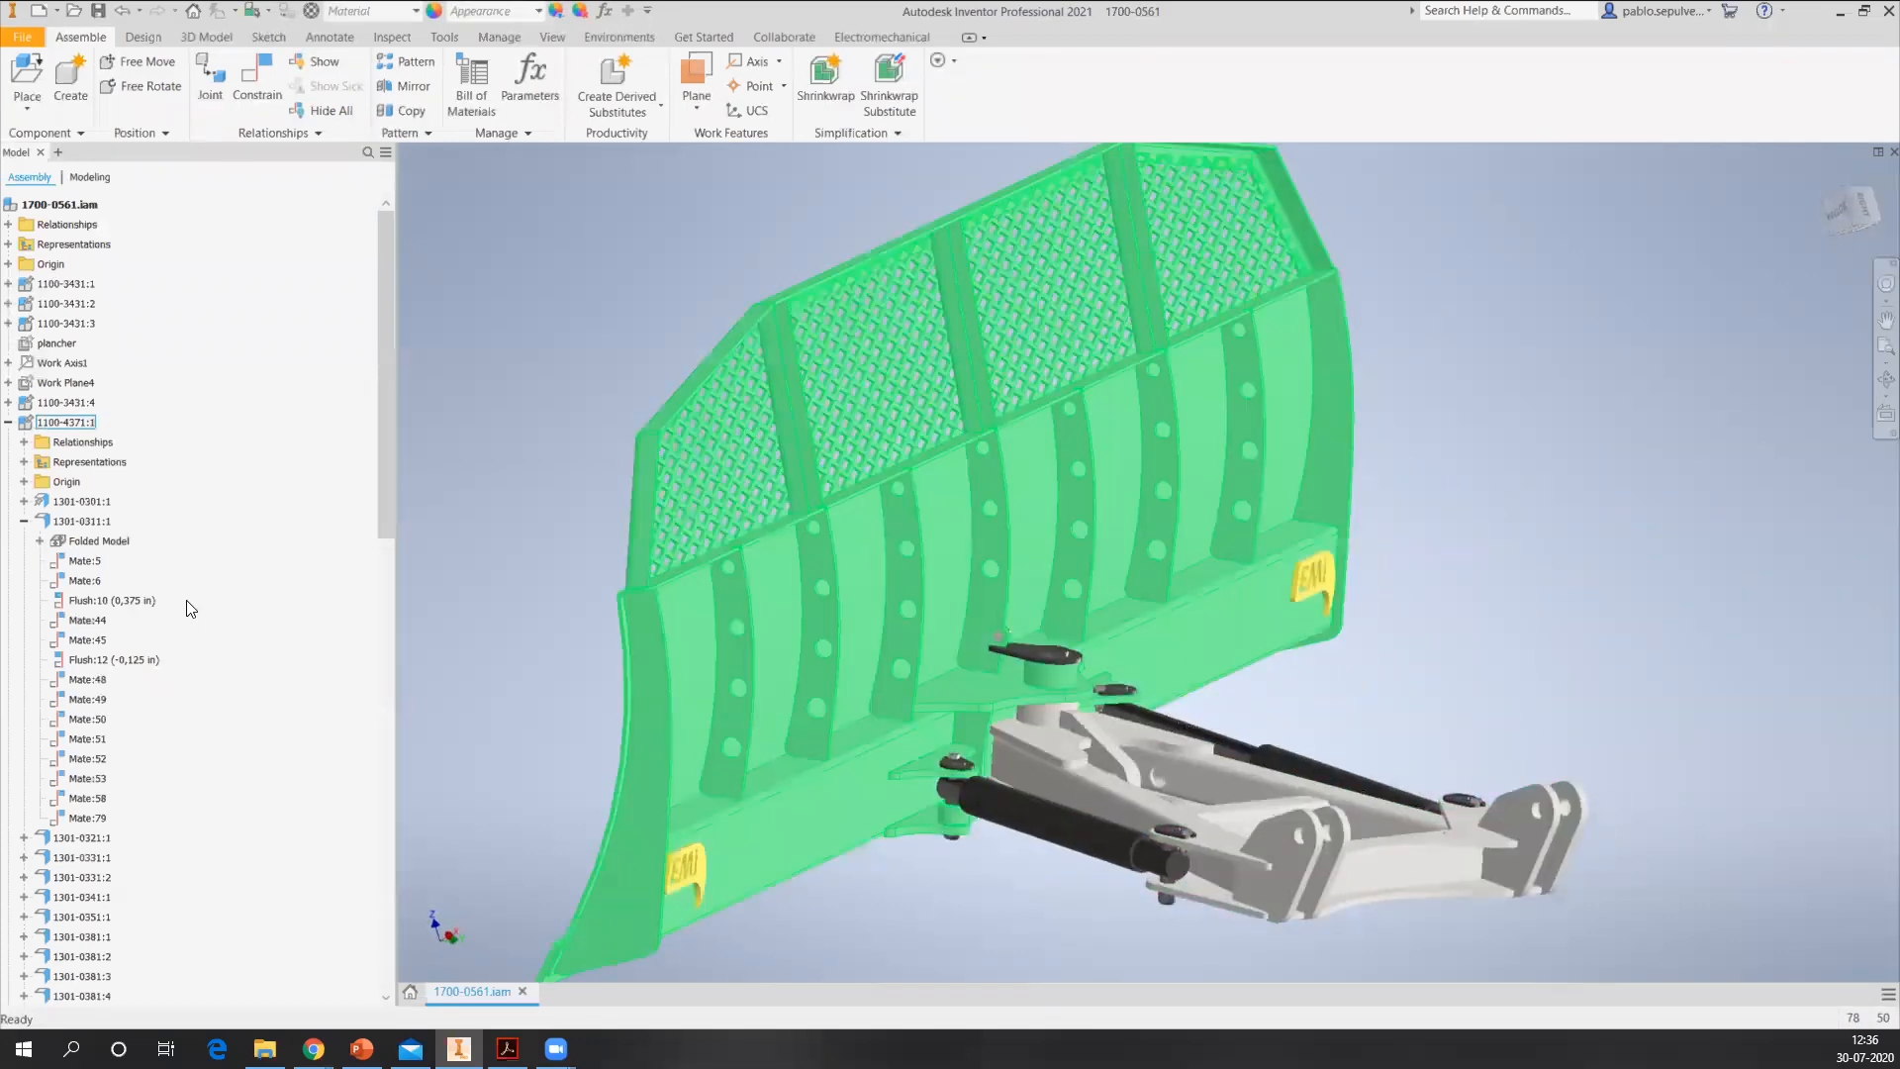
click(9, 423)
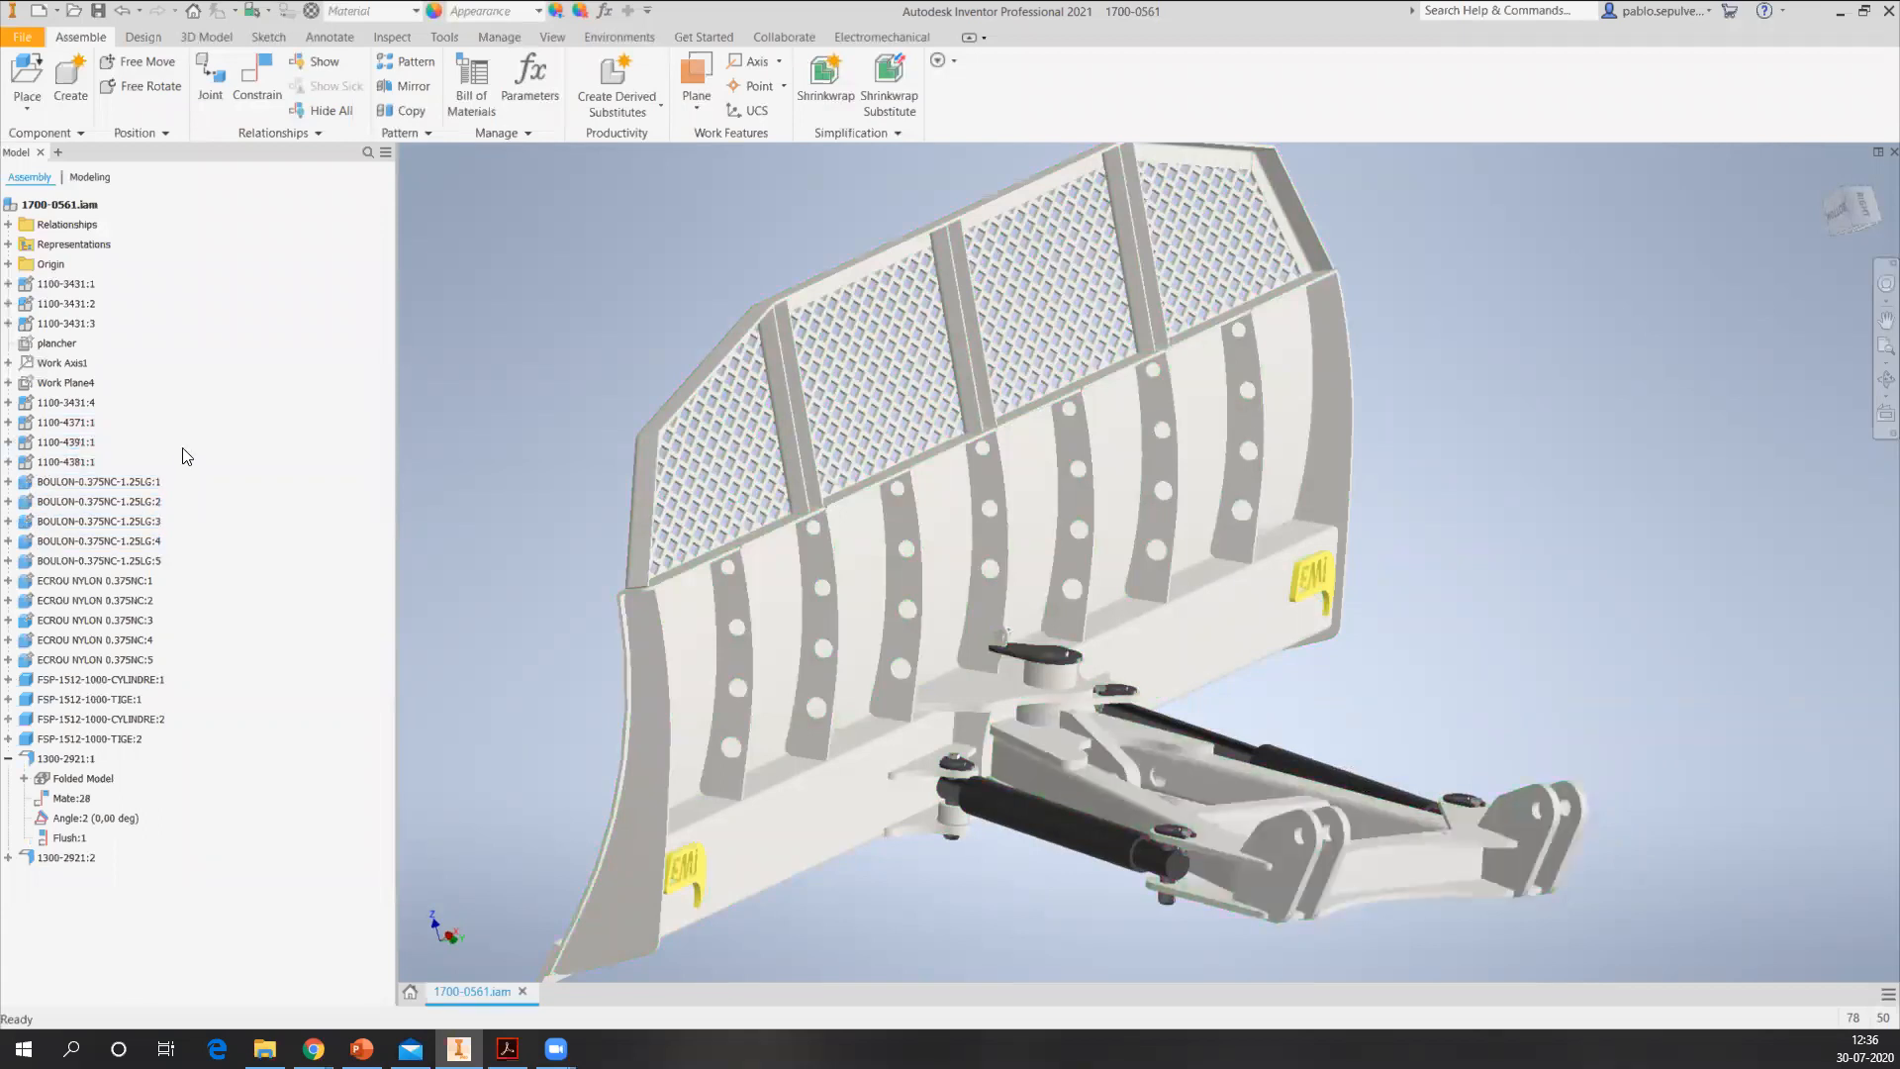
shift+middle_drag(871, 740, 766, 616)
shift+middle_drag(535, 481, 441, 242)
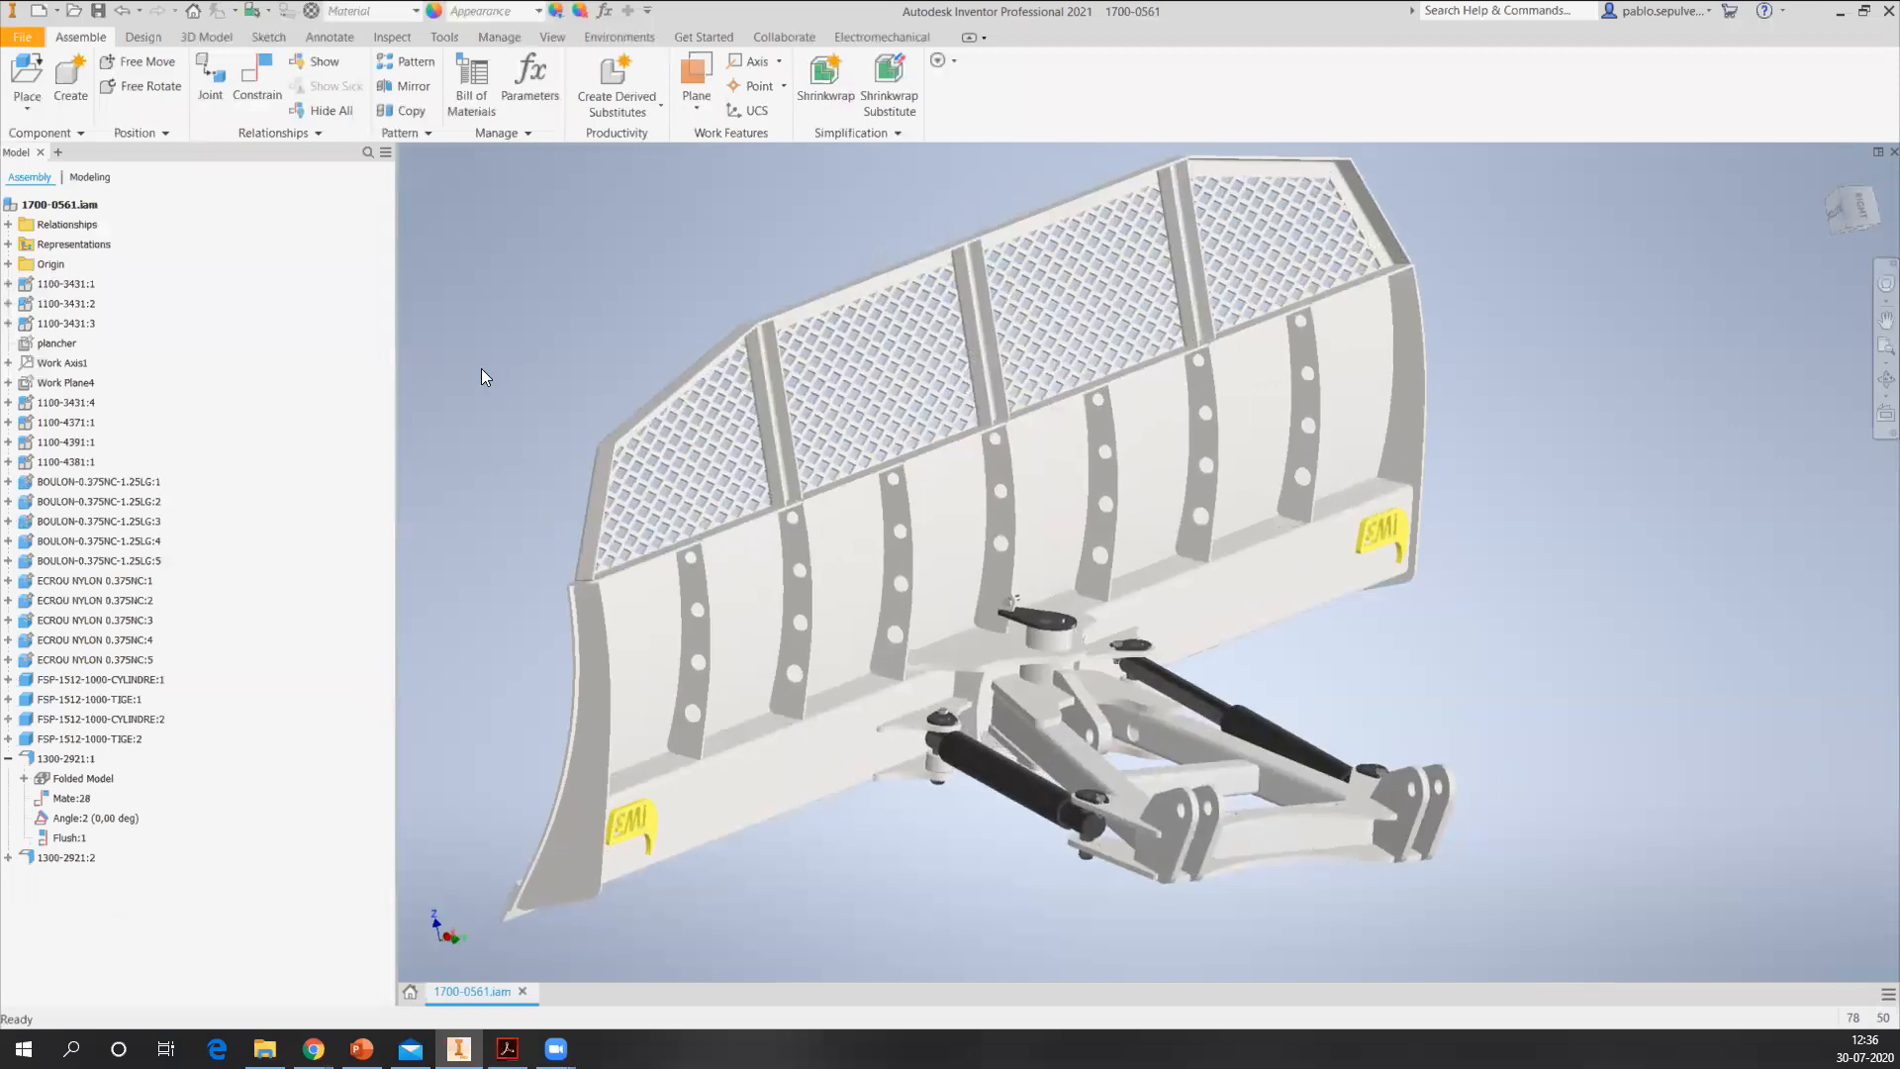
- Open the existing Nesting file from the Pack and go folder
click(74, 12)
drag(1870, 297, 1841, 831)
click(1539, 752)
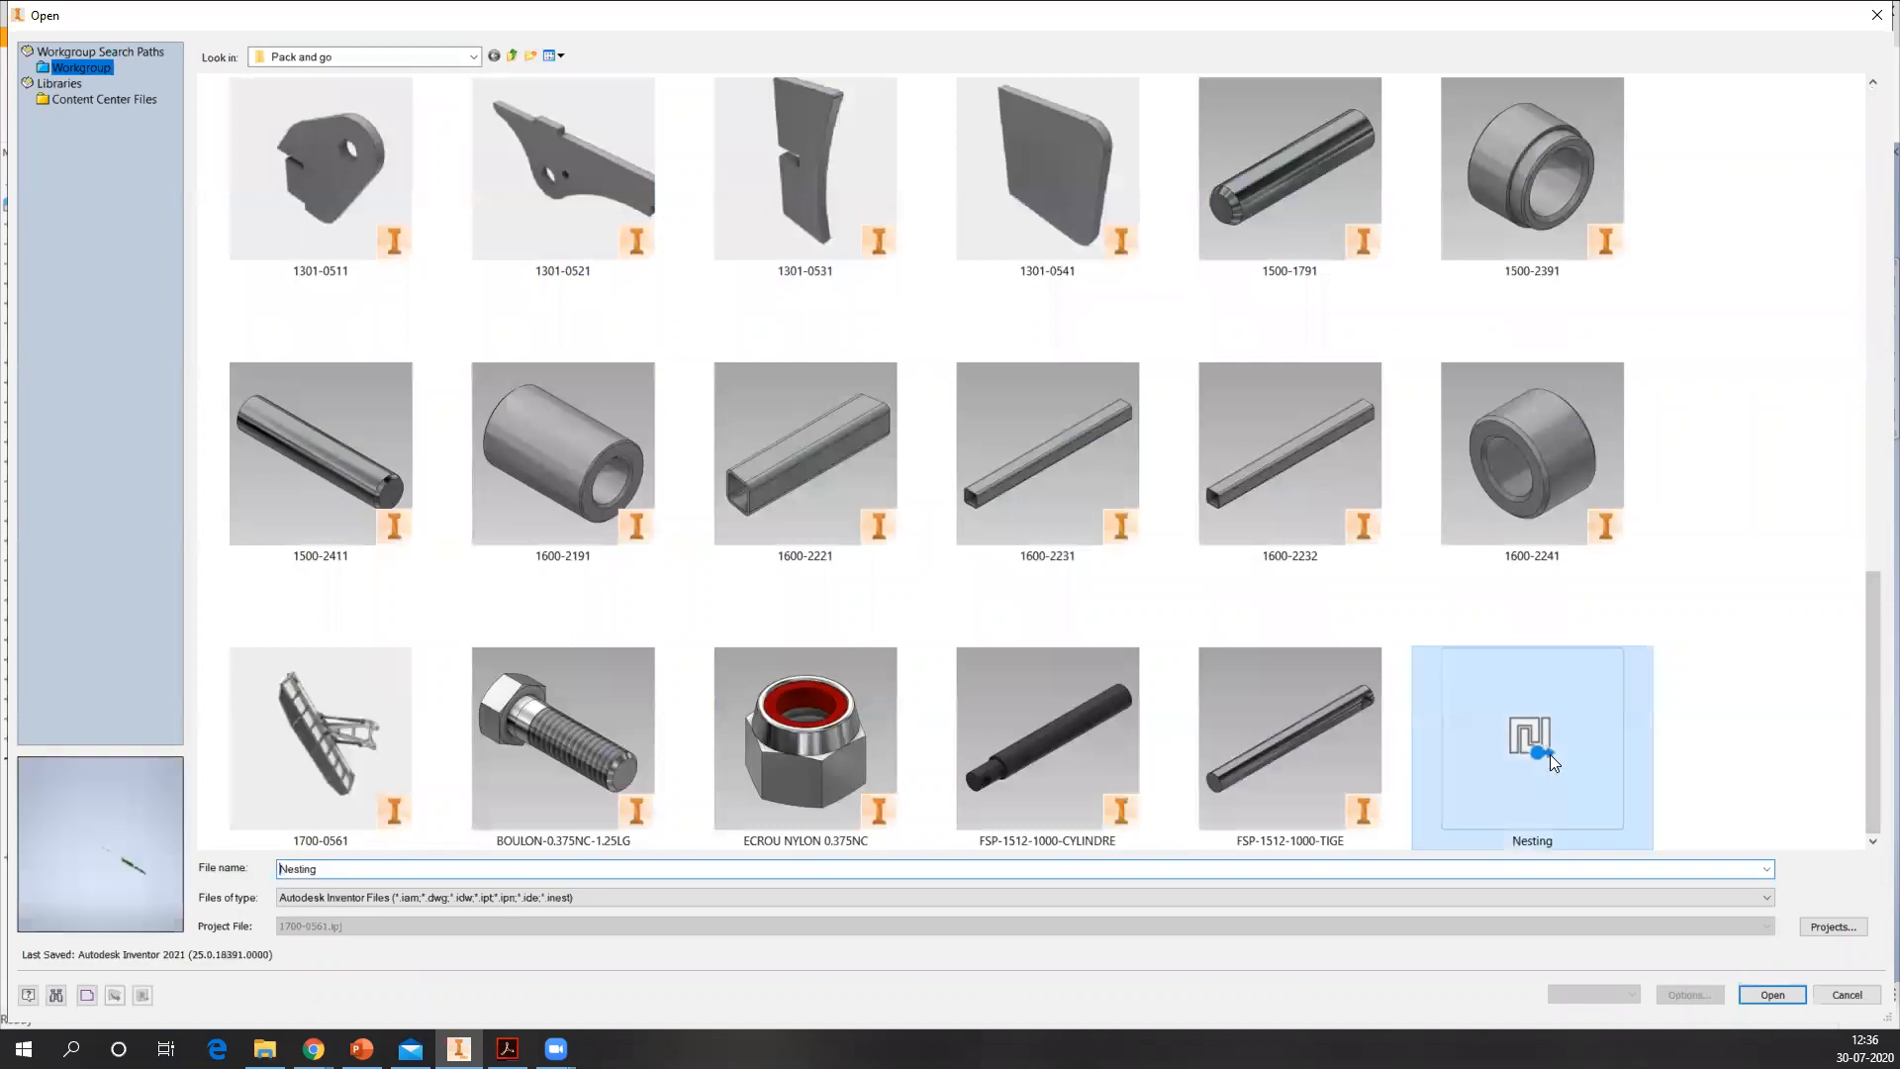
click(1771, 994)
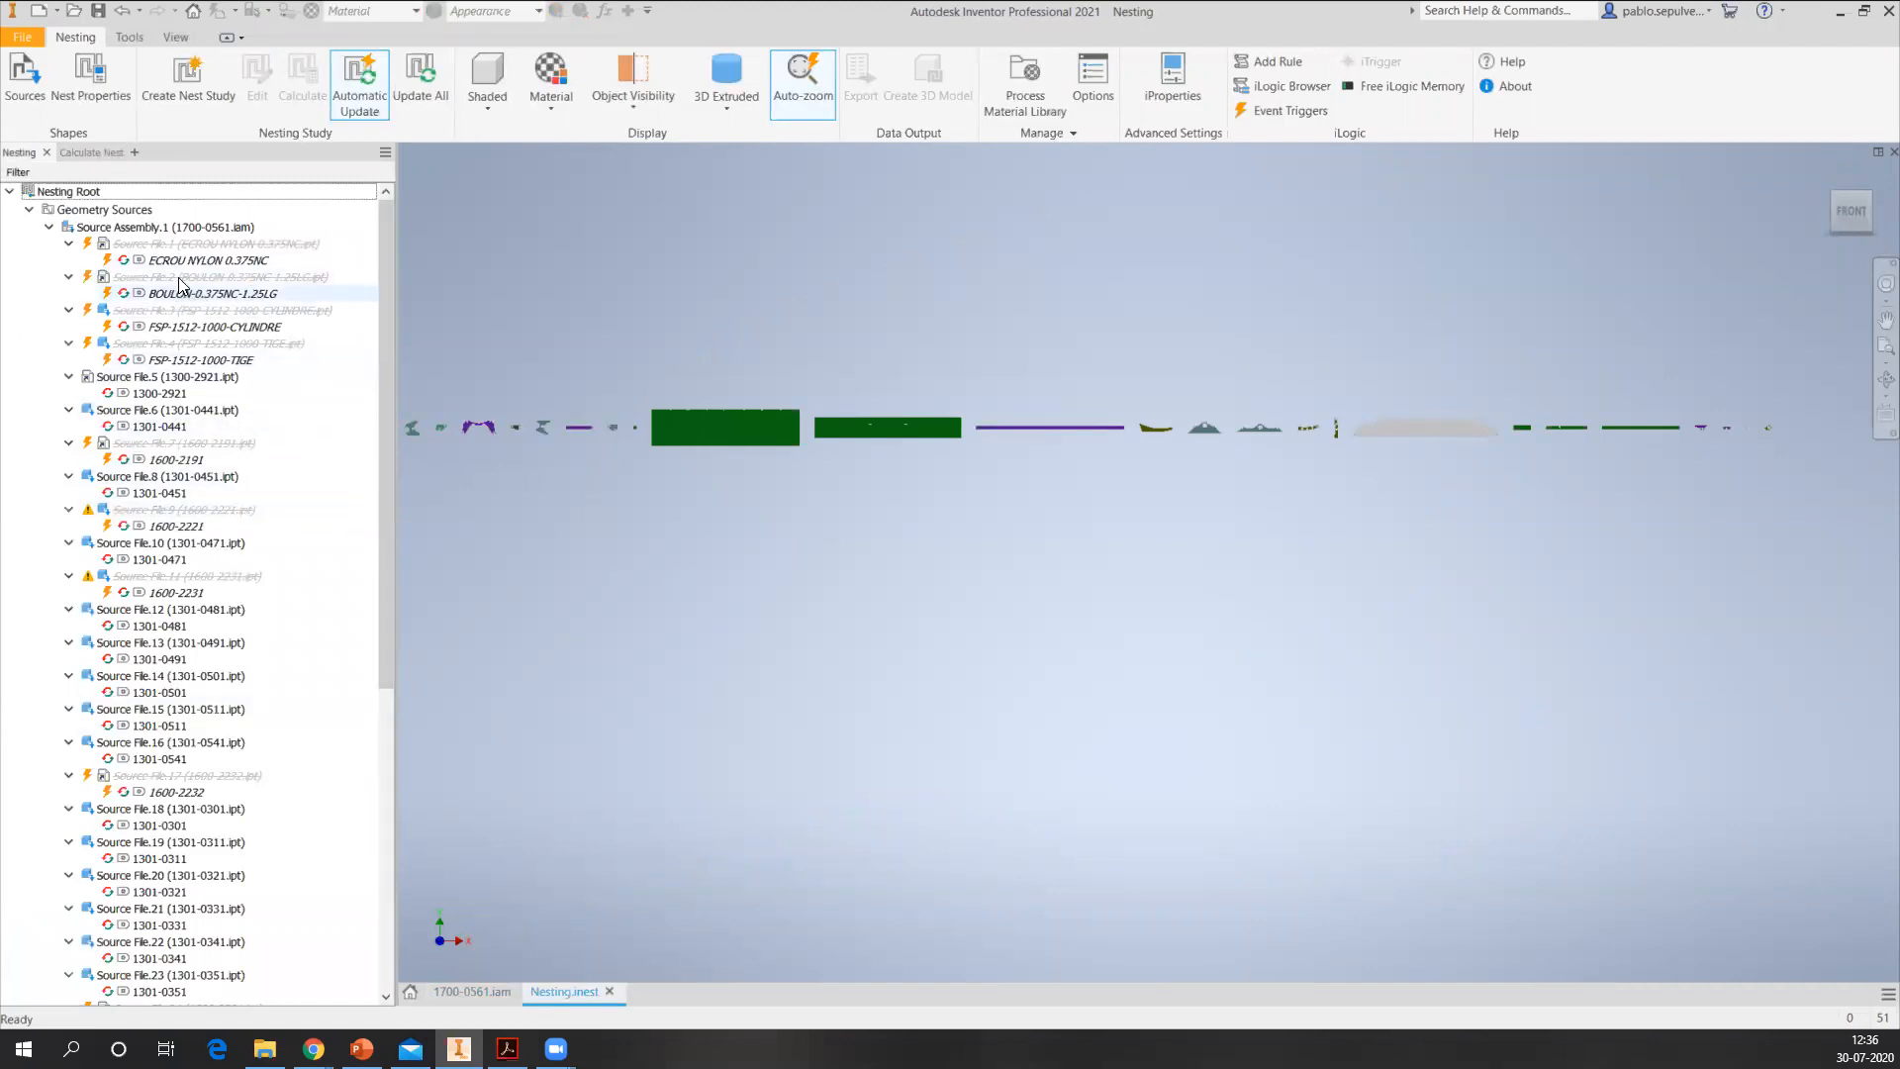
- Examine the disabled source files and the row of flat shapes extracted from the 1700-0561 assembly
click(176, 343)
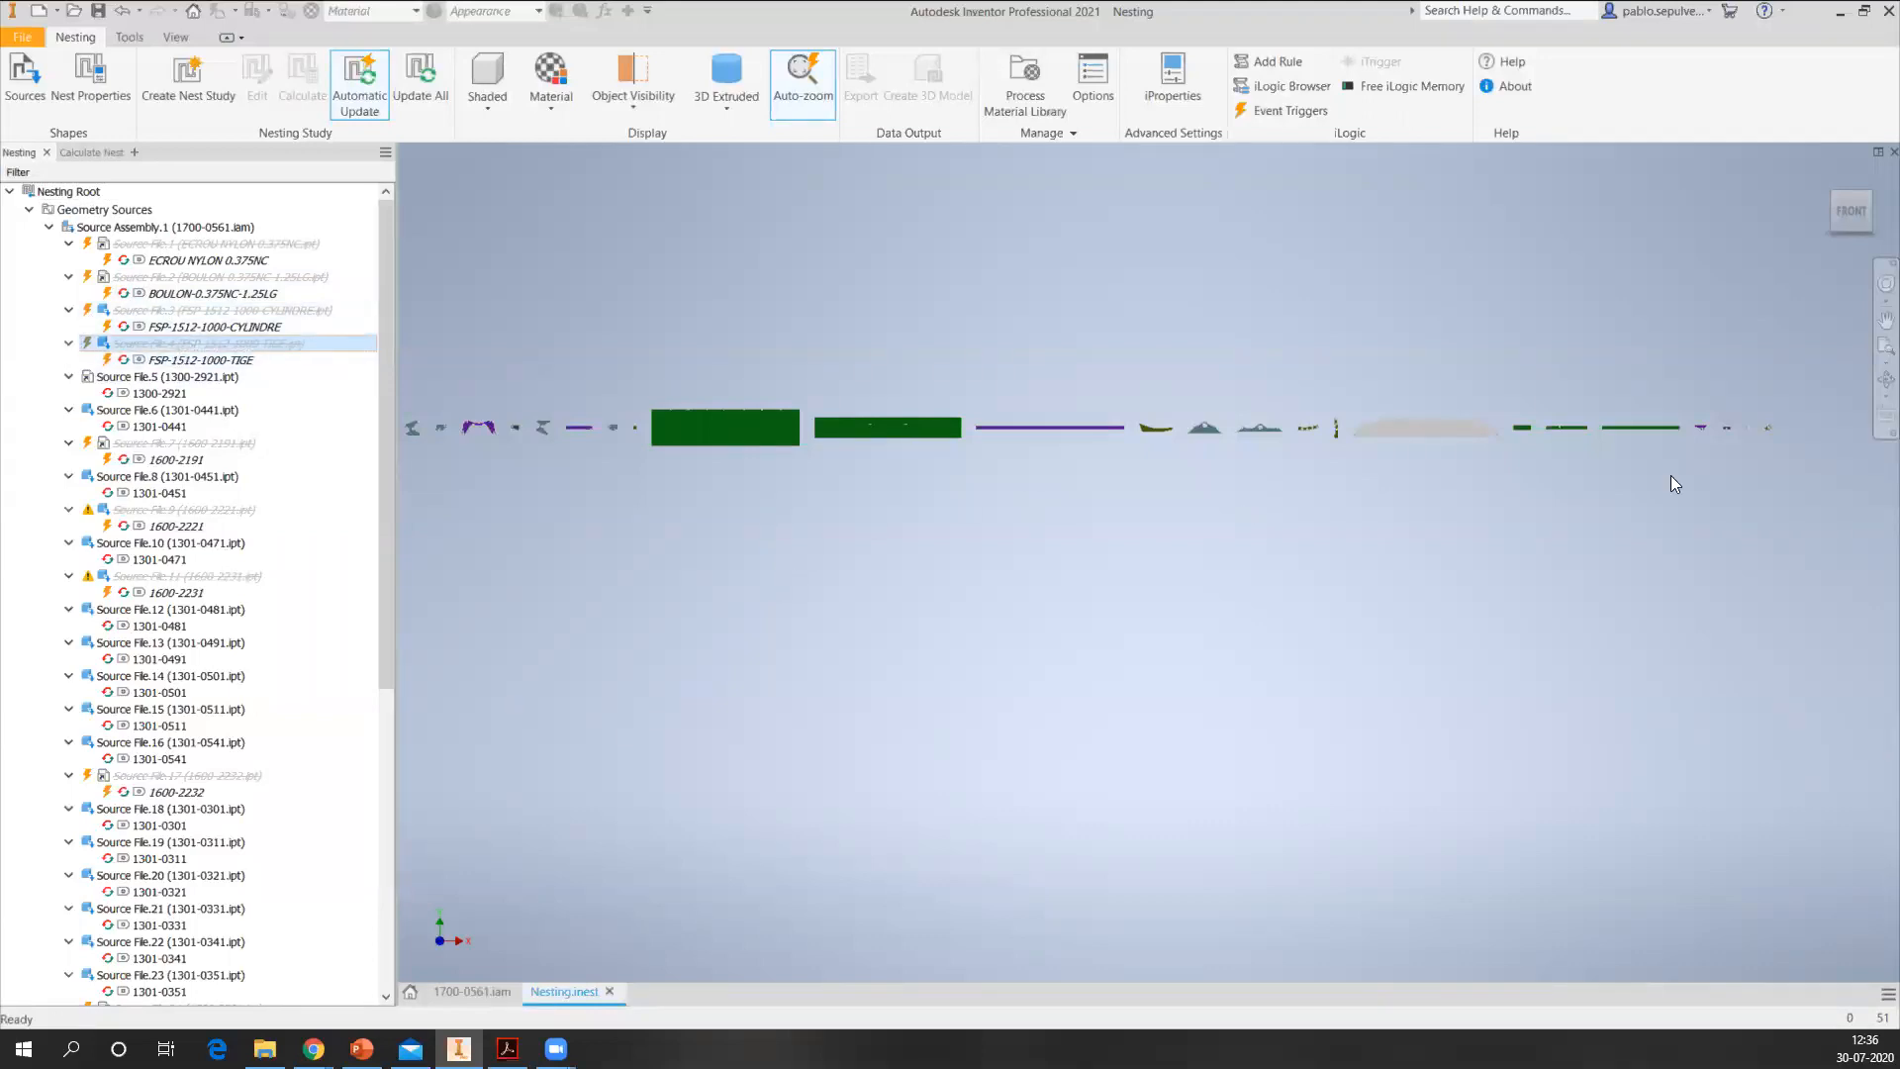
middle_drag(631, 555, 891, 655)
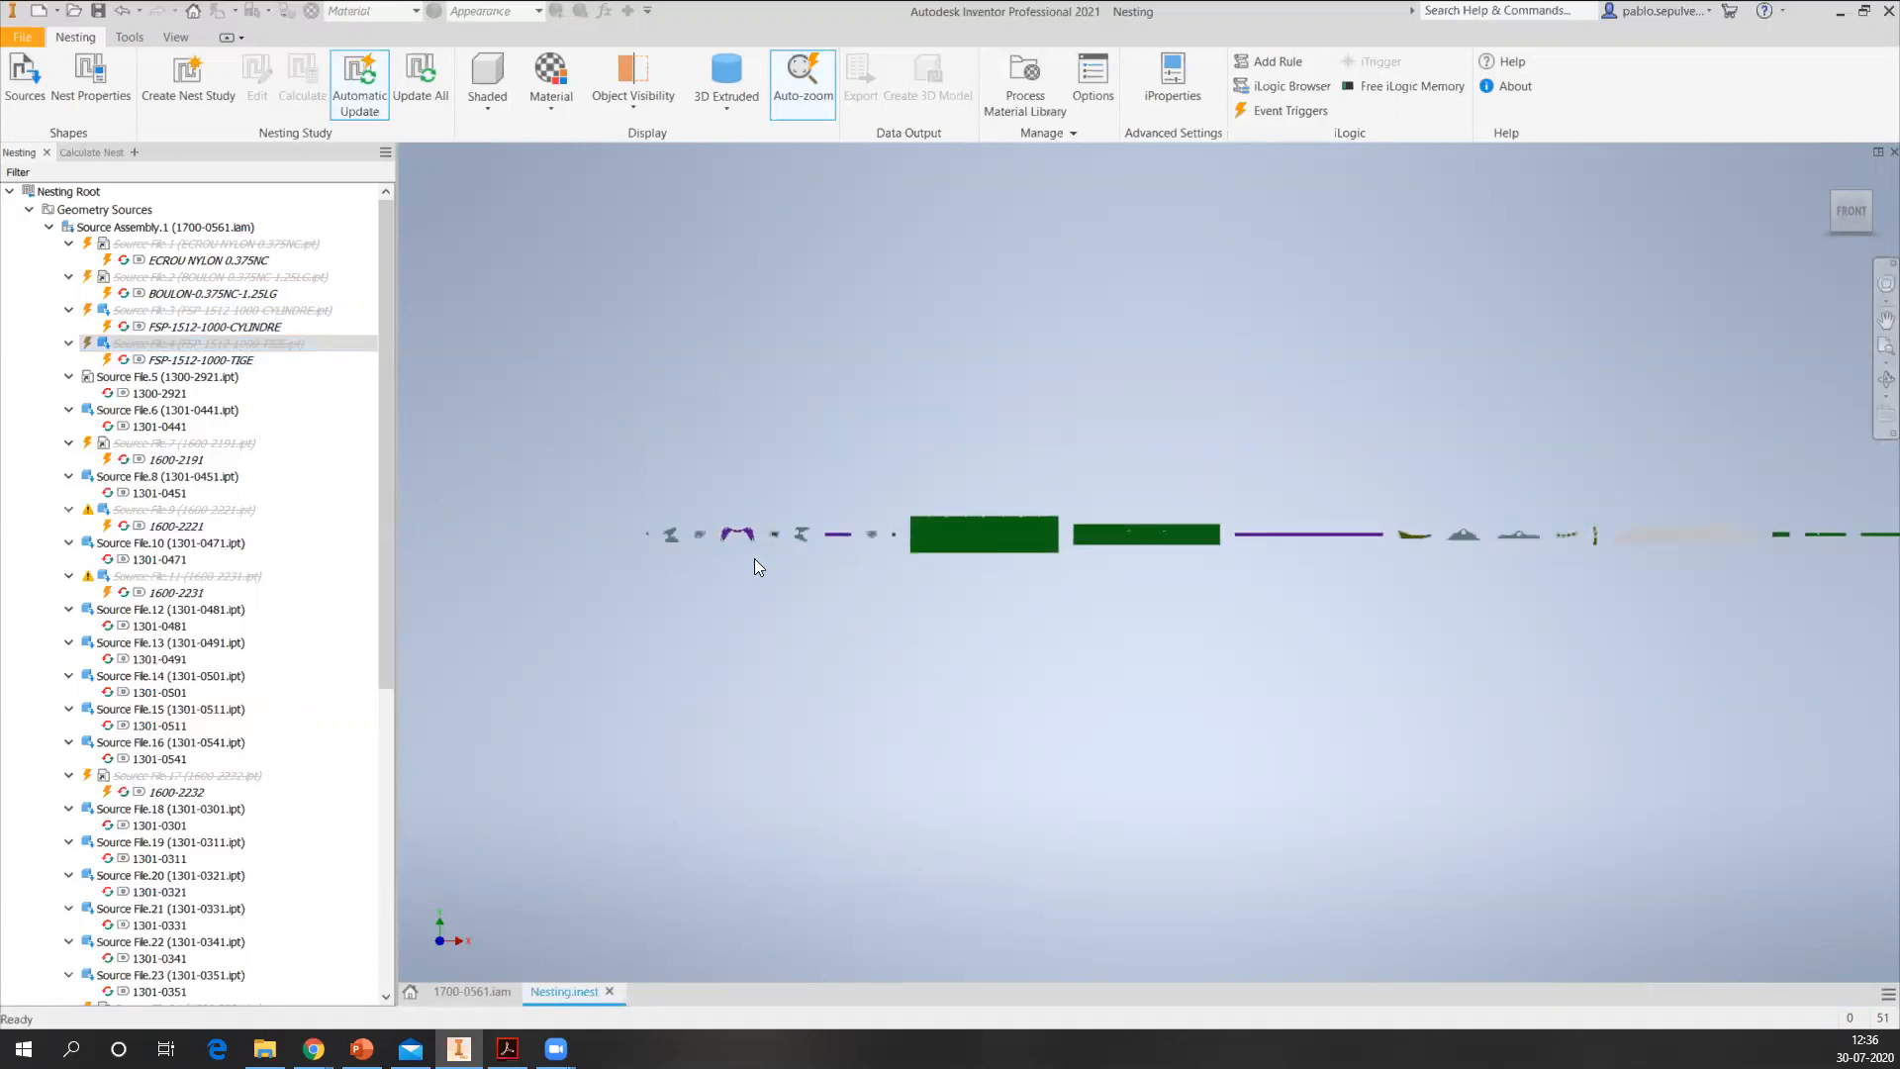
scroll(705, 525, down, 5)
scroll(822, 540, down, 2)
scroll(861, 560, up, 4)
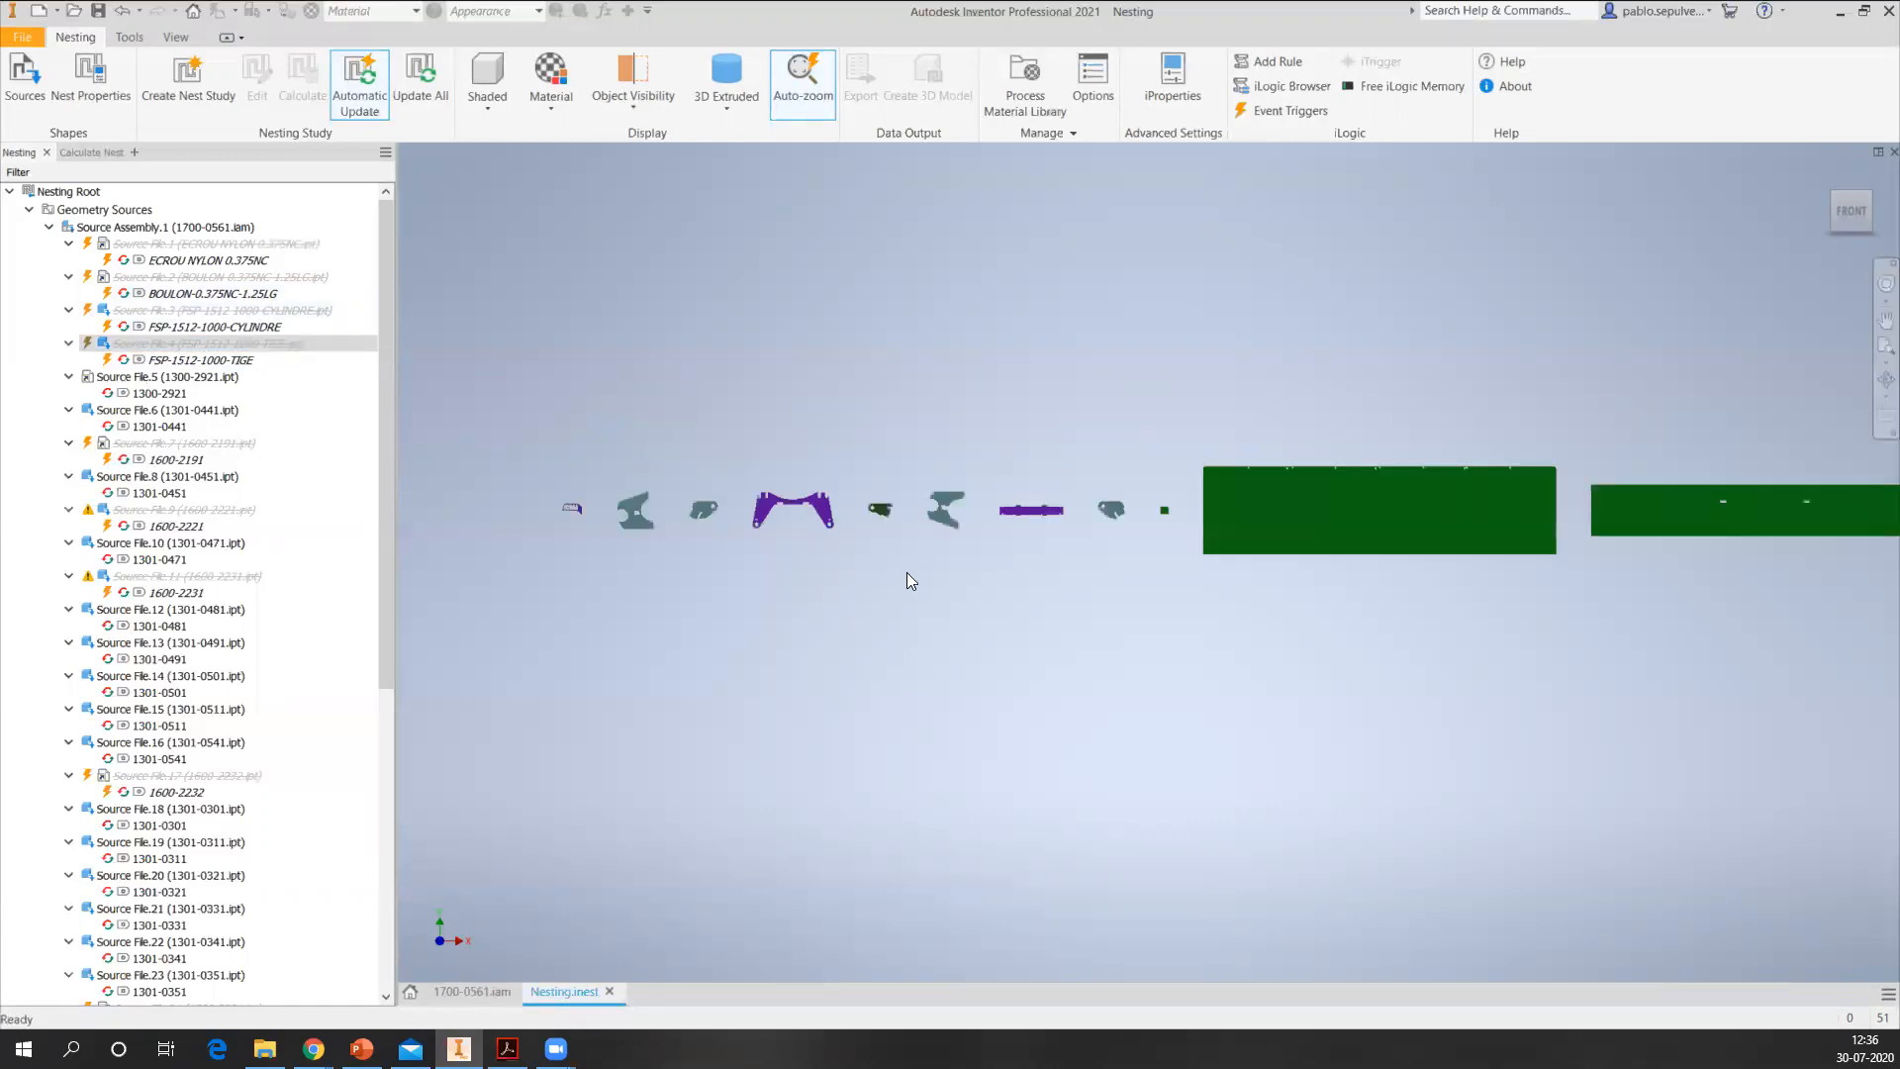
scroll(717, 529, down, 3)
middle_drag(718, 529, 963, 574)
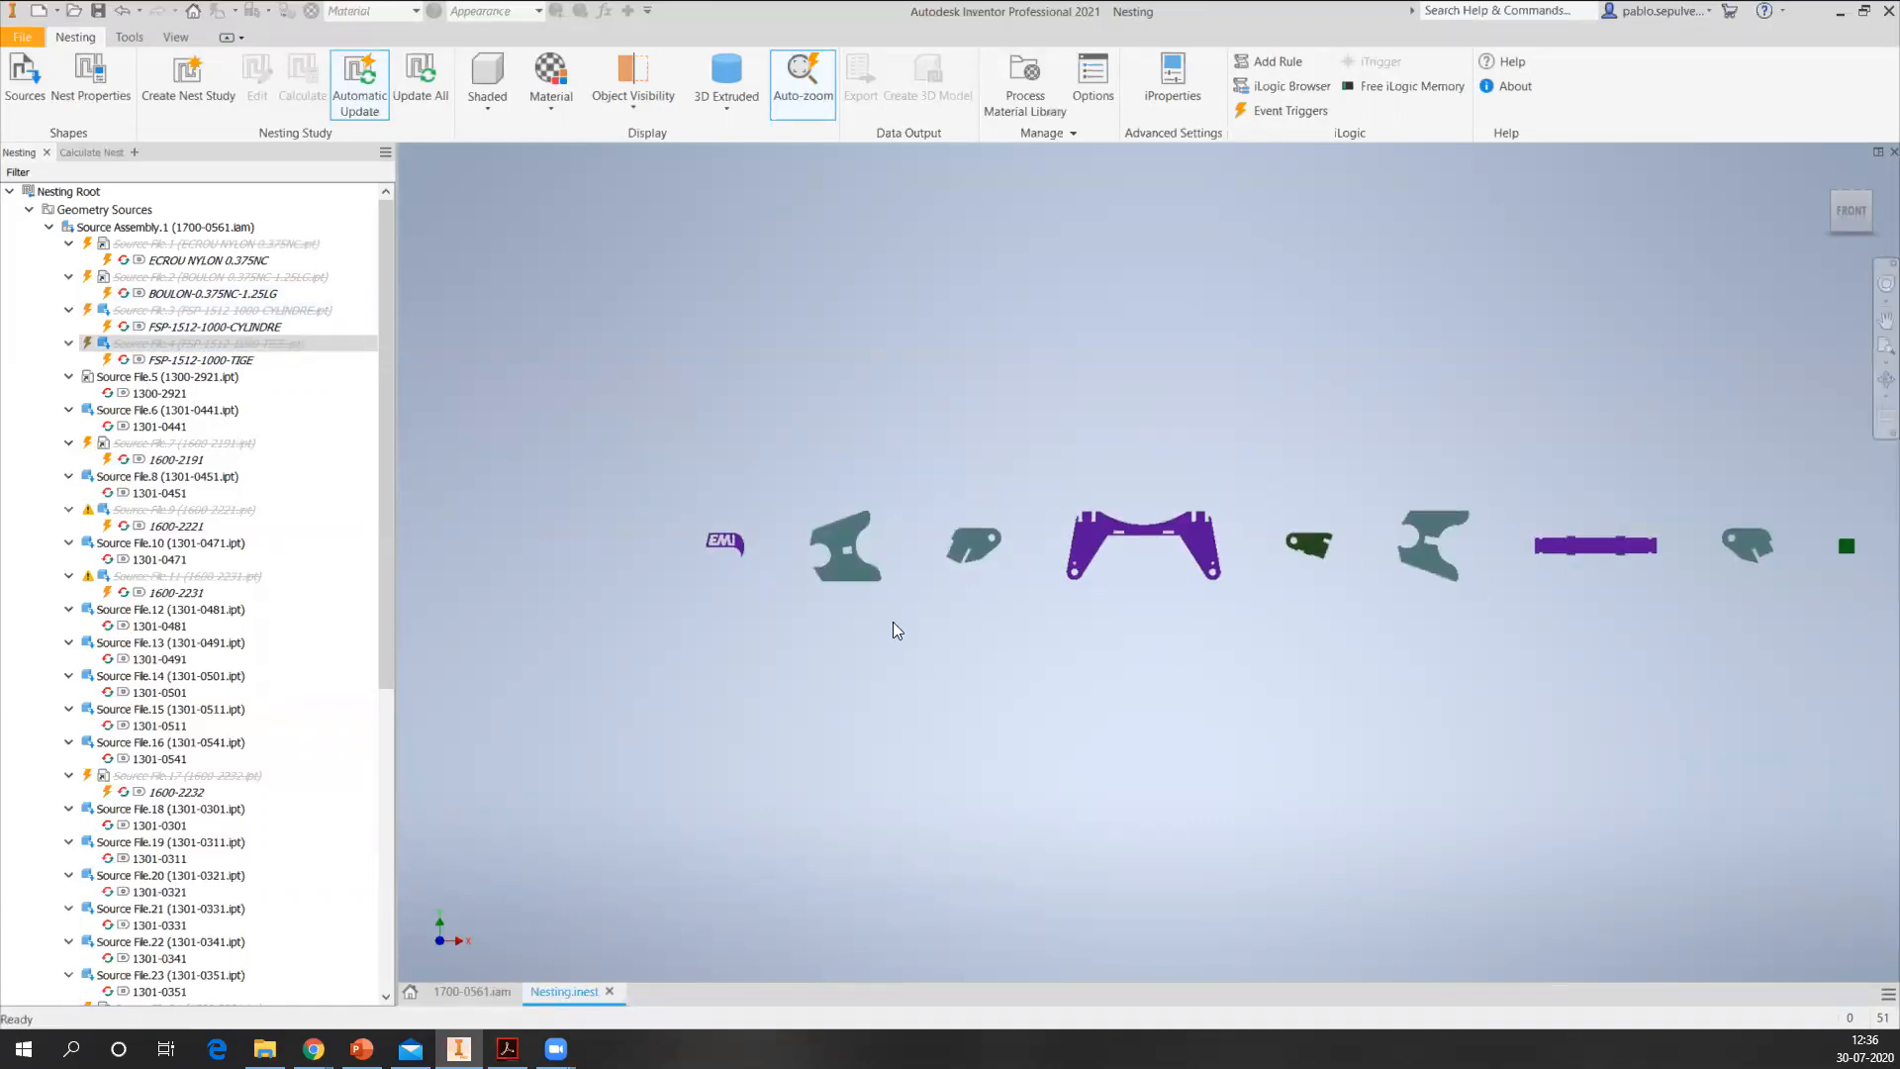
middle_drag(1430, 666, 892, 622)
middle_drag(1455, 634, 835, 673)
scroll(1452, 678, down, 3)
scroll(1520, 685, up, 5)
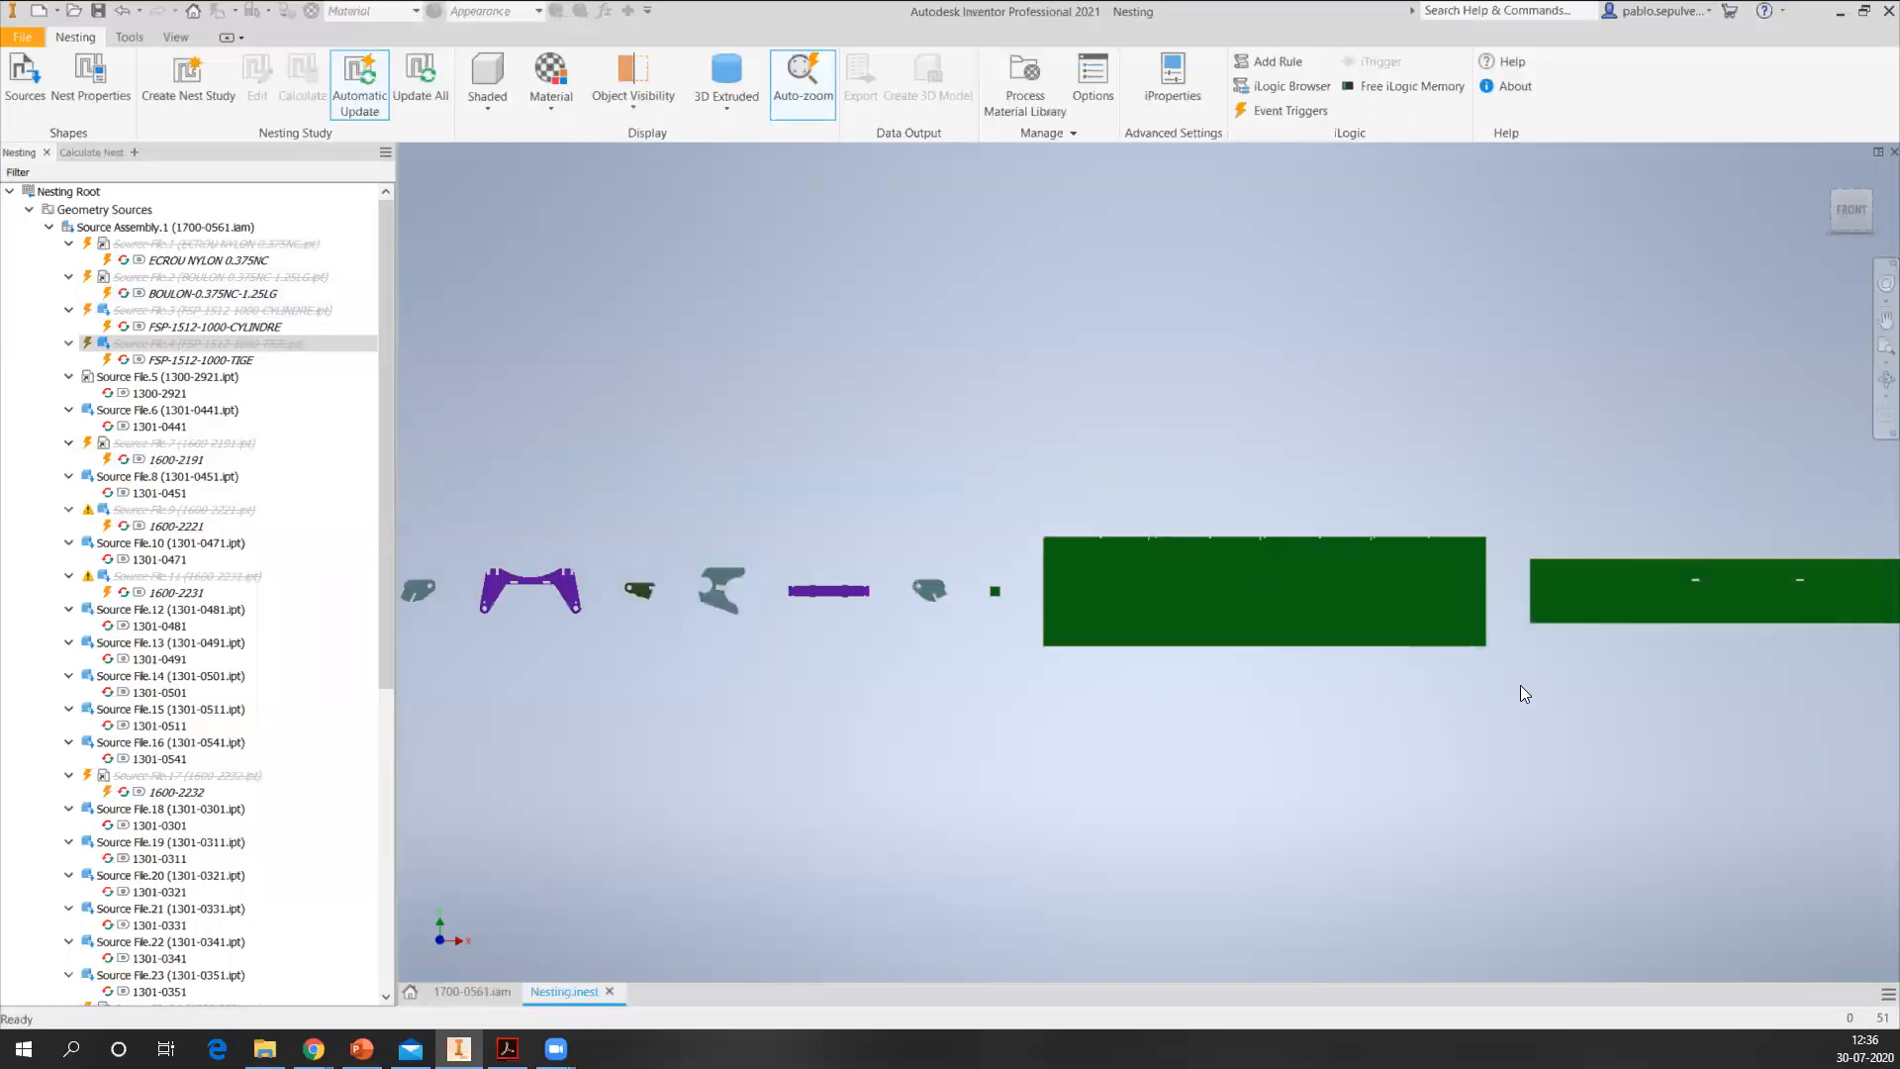
scroll(1519, 685, up, 3)
middle_drag(1501, 716, 1204, 555)
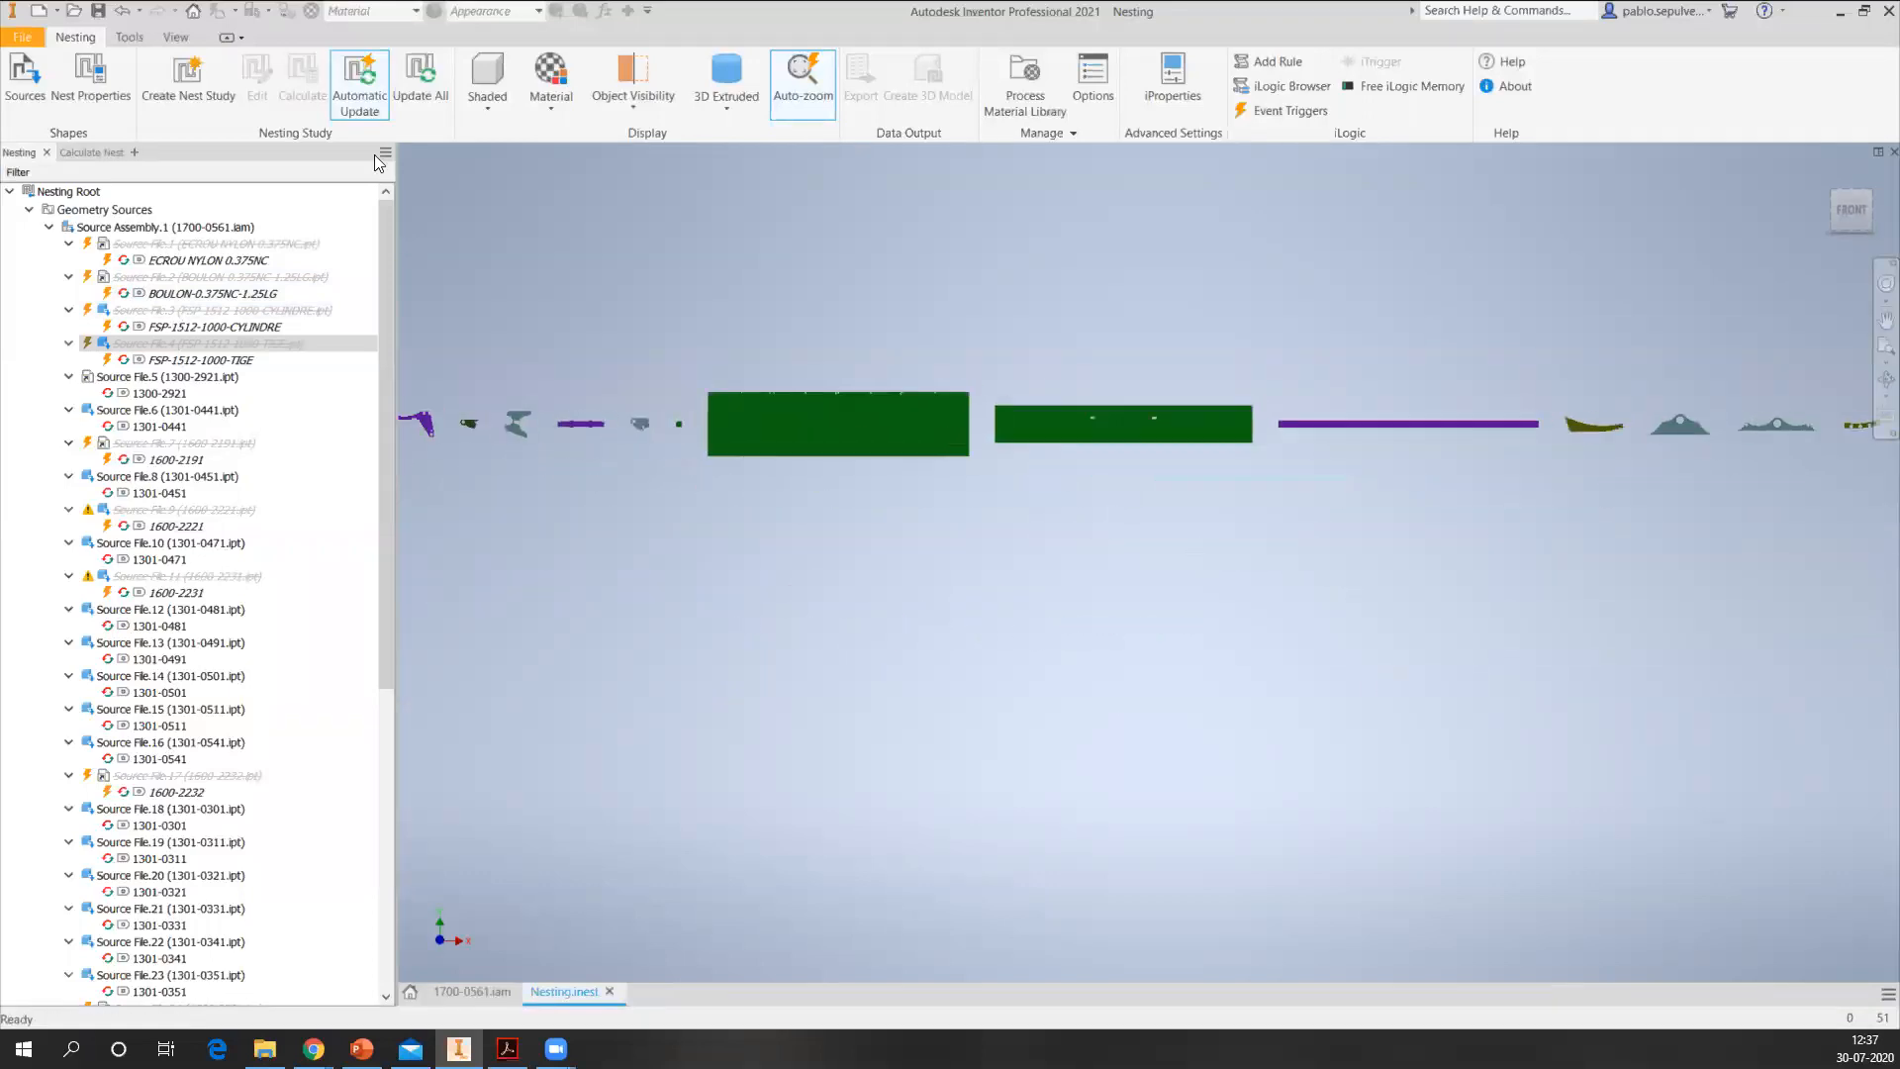
- Create Nesting Study.2 with a reduced job quantity, using all listed shapes and packagings, and close the update report
click(202, 83)
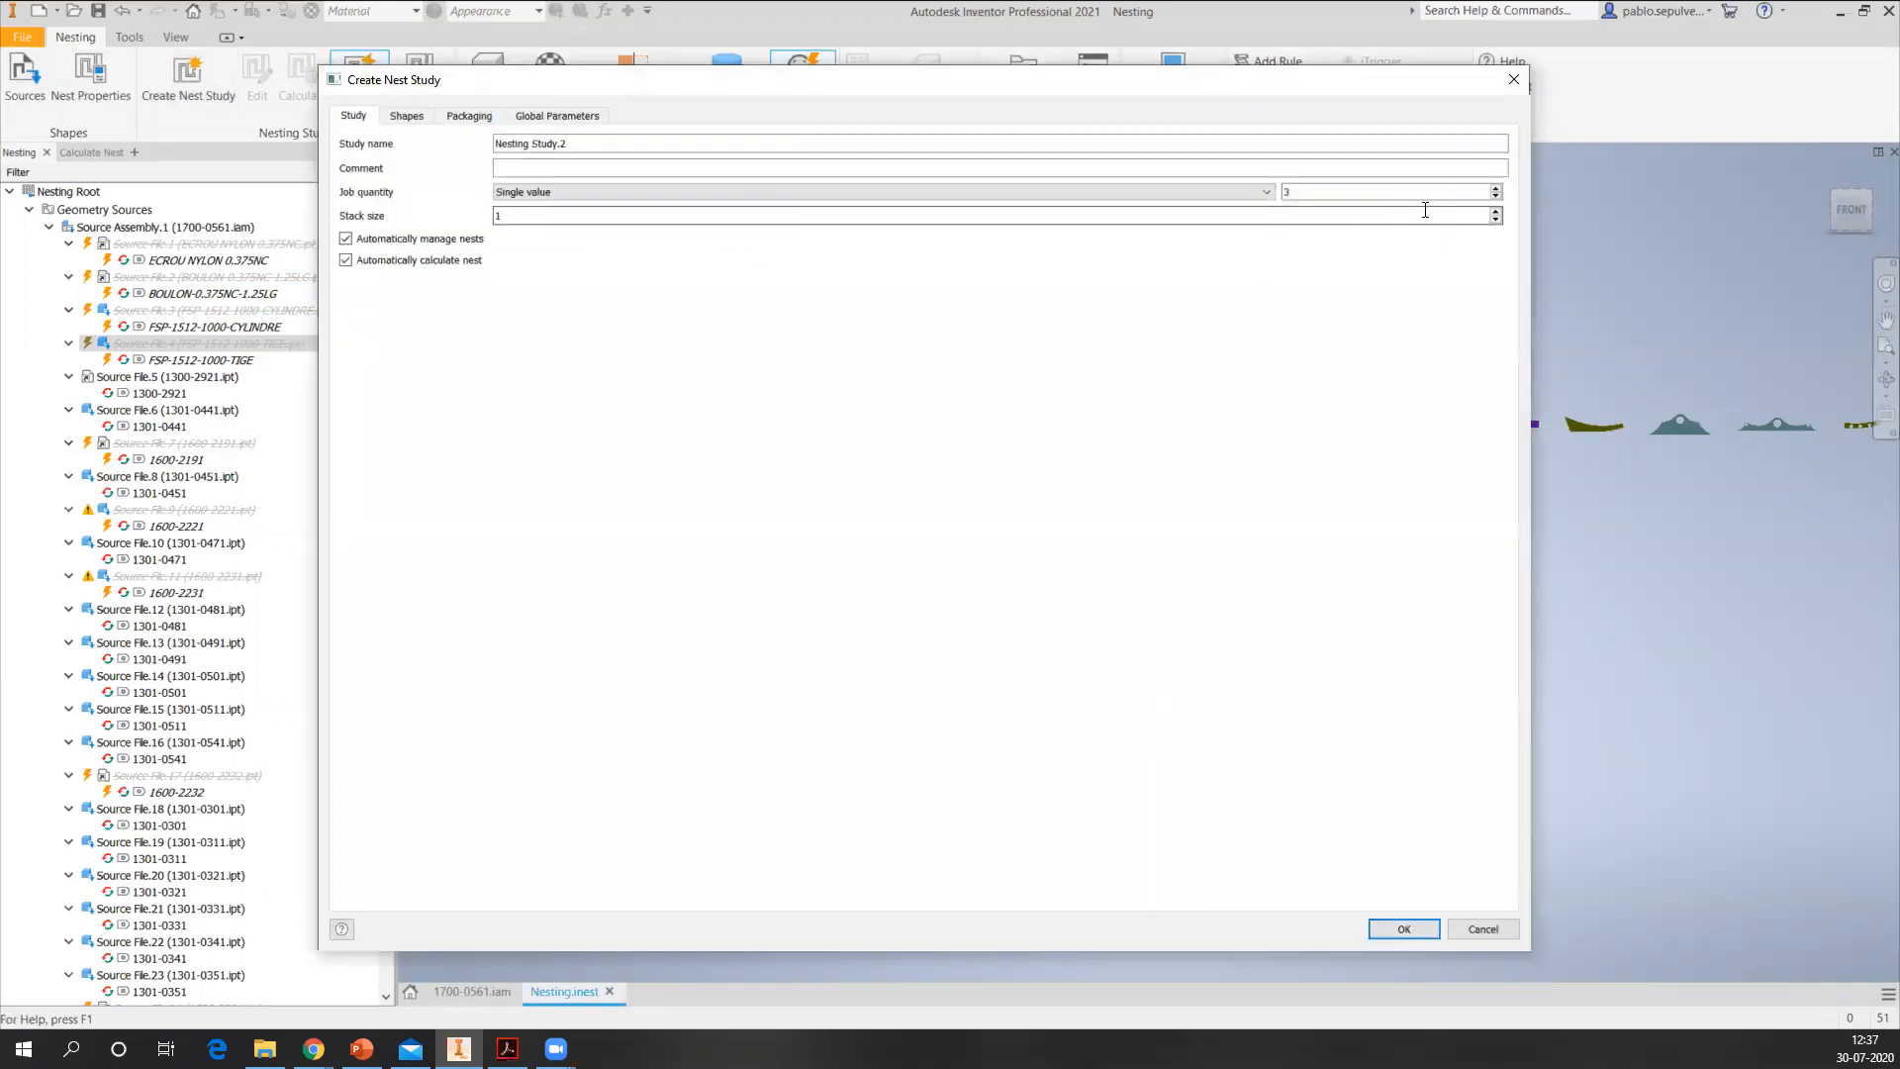
click(1495, 196)
click(432, 118)
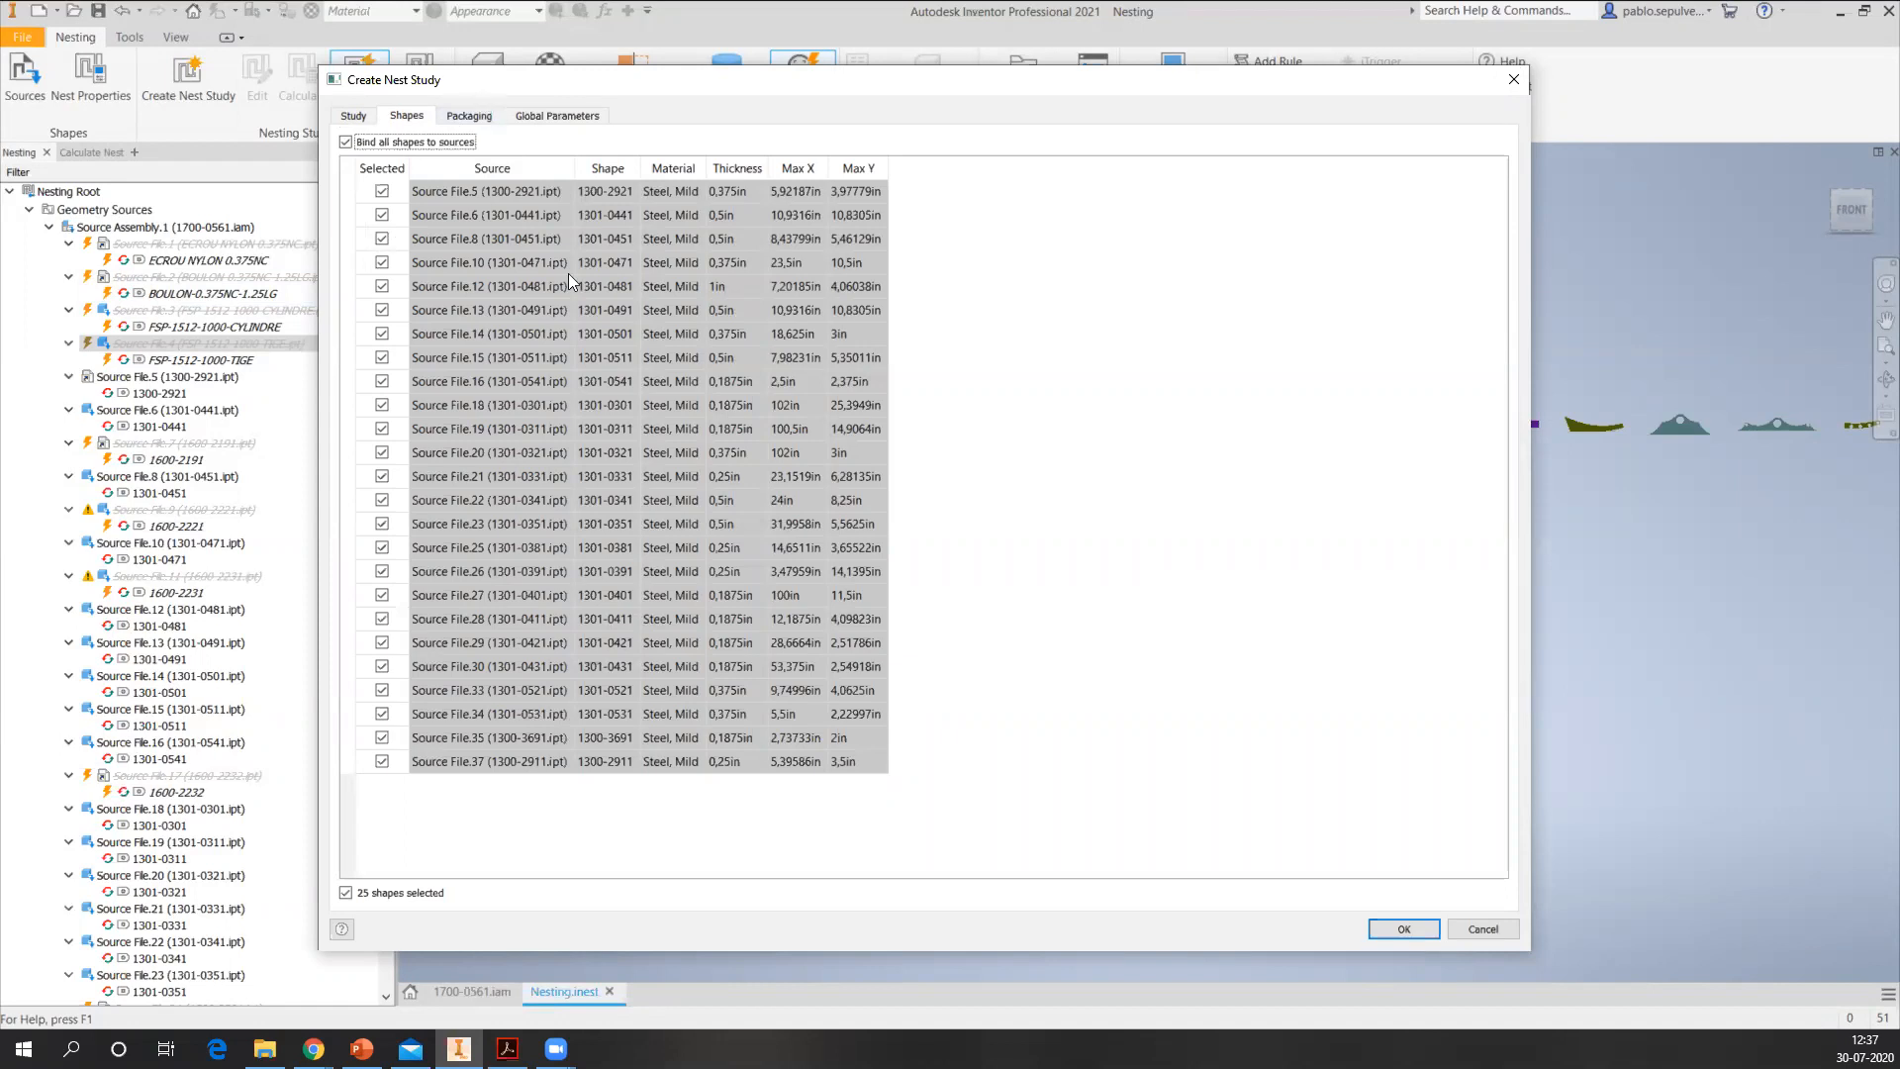
click(455, 116)
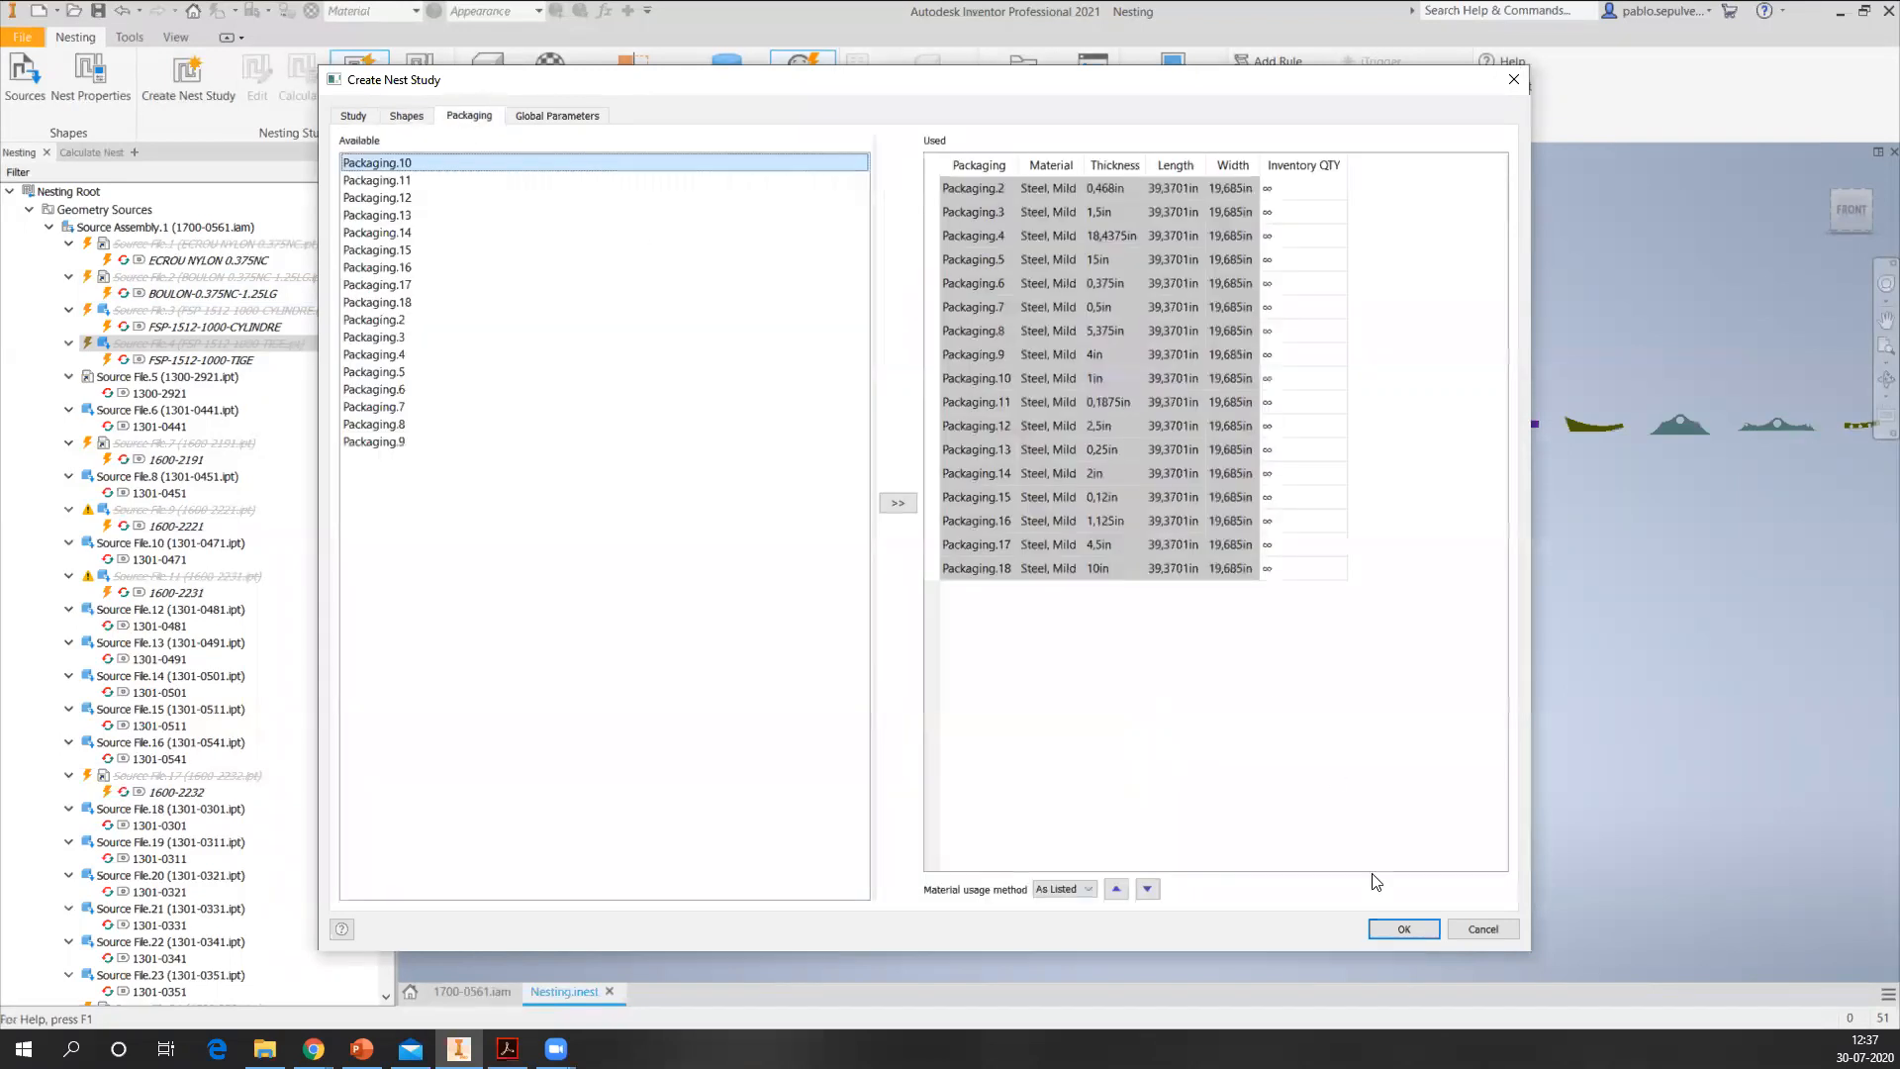
click(1401, 928)
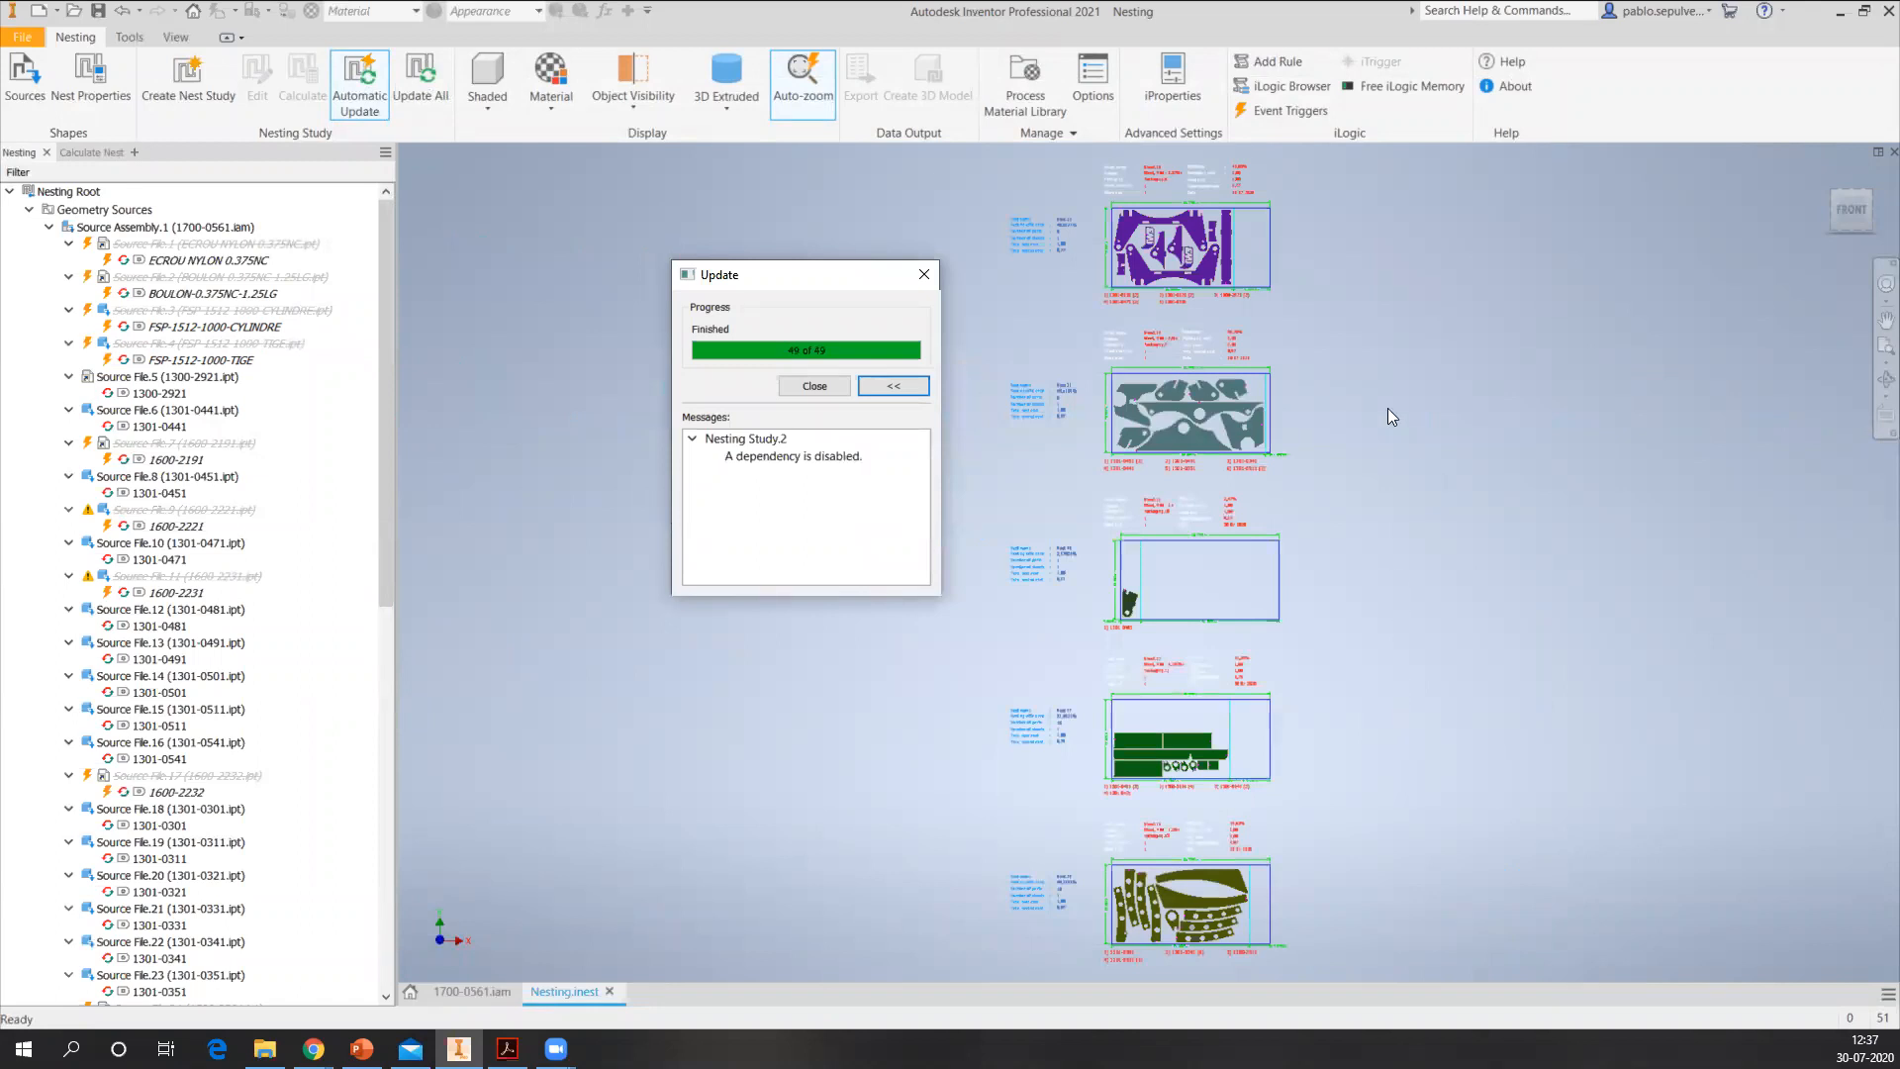
click(813, 387)
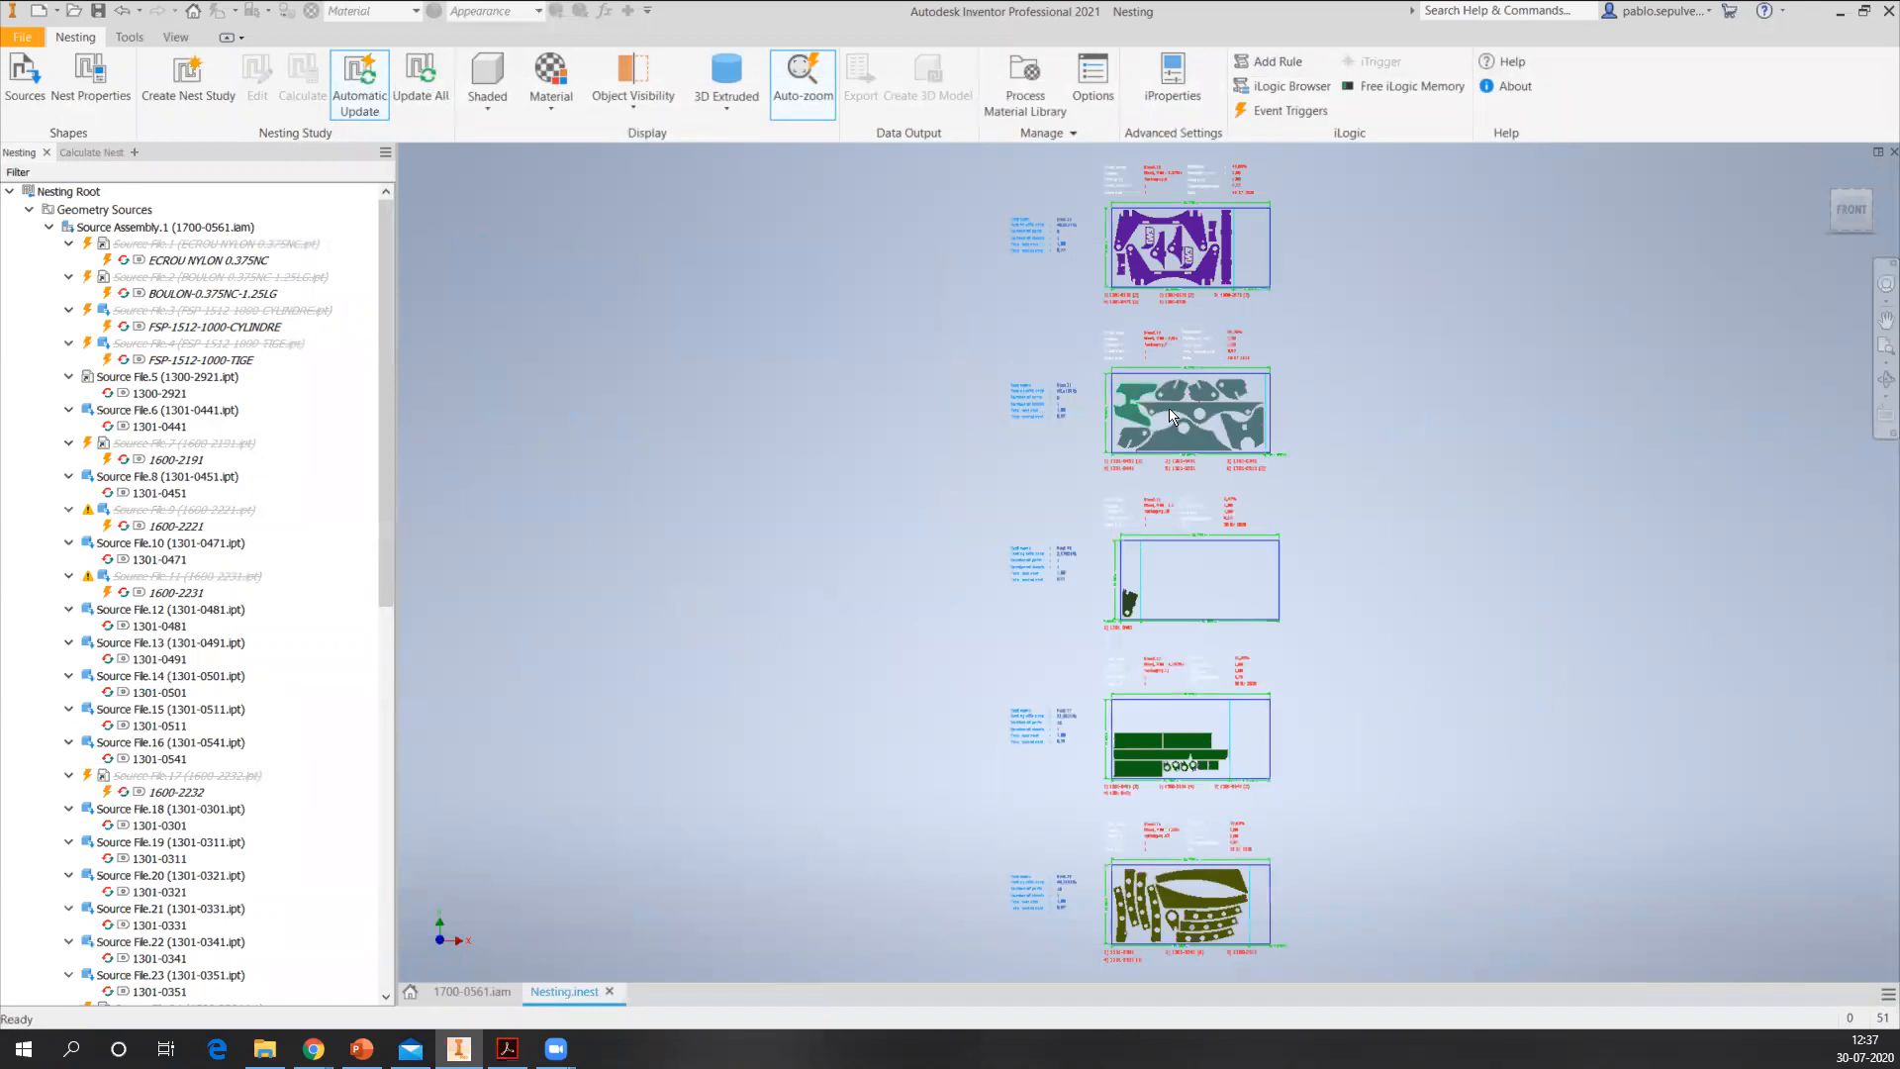
- Examine the nests of Nesting Study.2, focusing on Nest.23's Sheet.19 layout and its nesting data
scroll(1248, 420, up, 3)
scroll(1244, 416, up, 3)
middle_drag(1326, 414, 1365, 574)
scroll(1365, 573, down, 3)
middle_drag(1372, 470, 1230, 566)
scroll(1229, 567, up, 5)
scroll(1207, 613, down, 4)
middle_drag(1208, 638, 1217, 447)
middle_drag(1186, 601, 1177, 607)
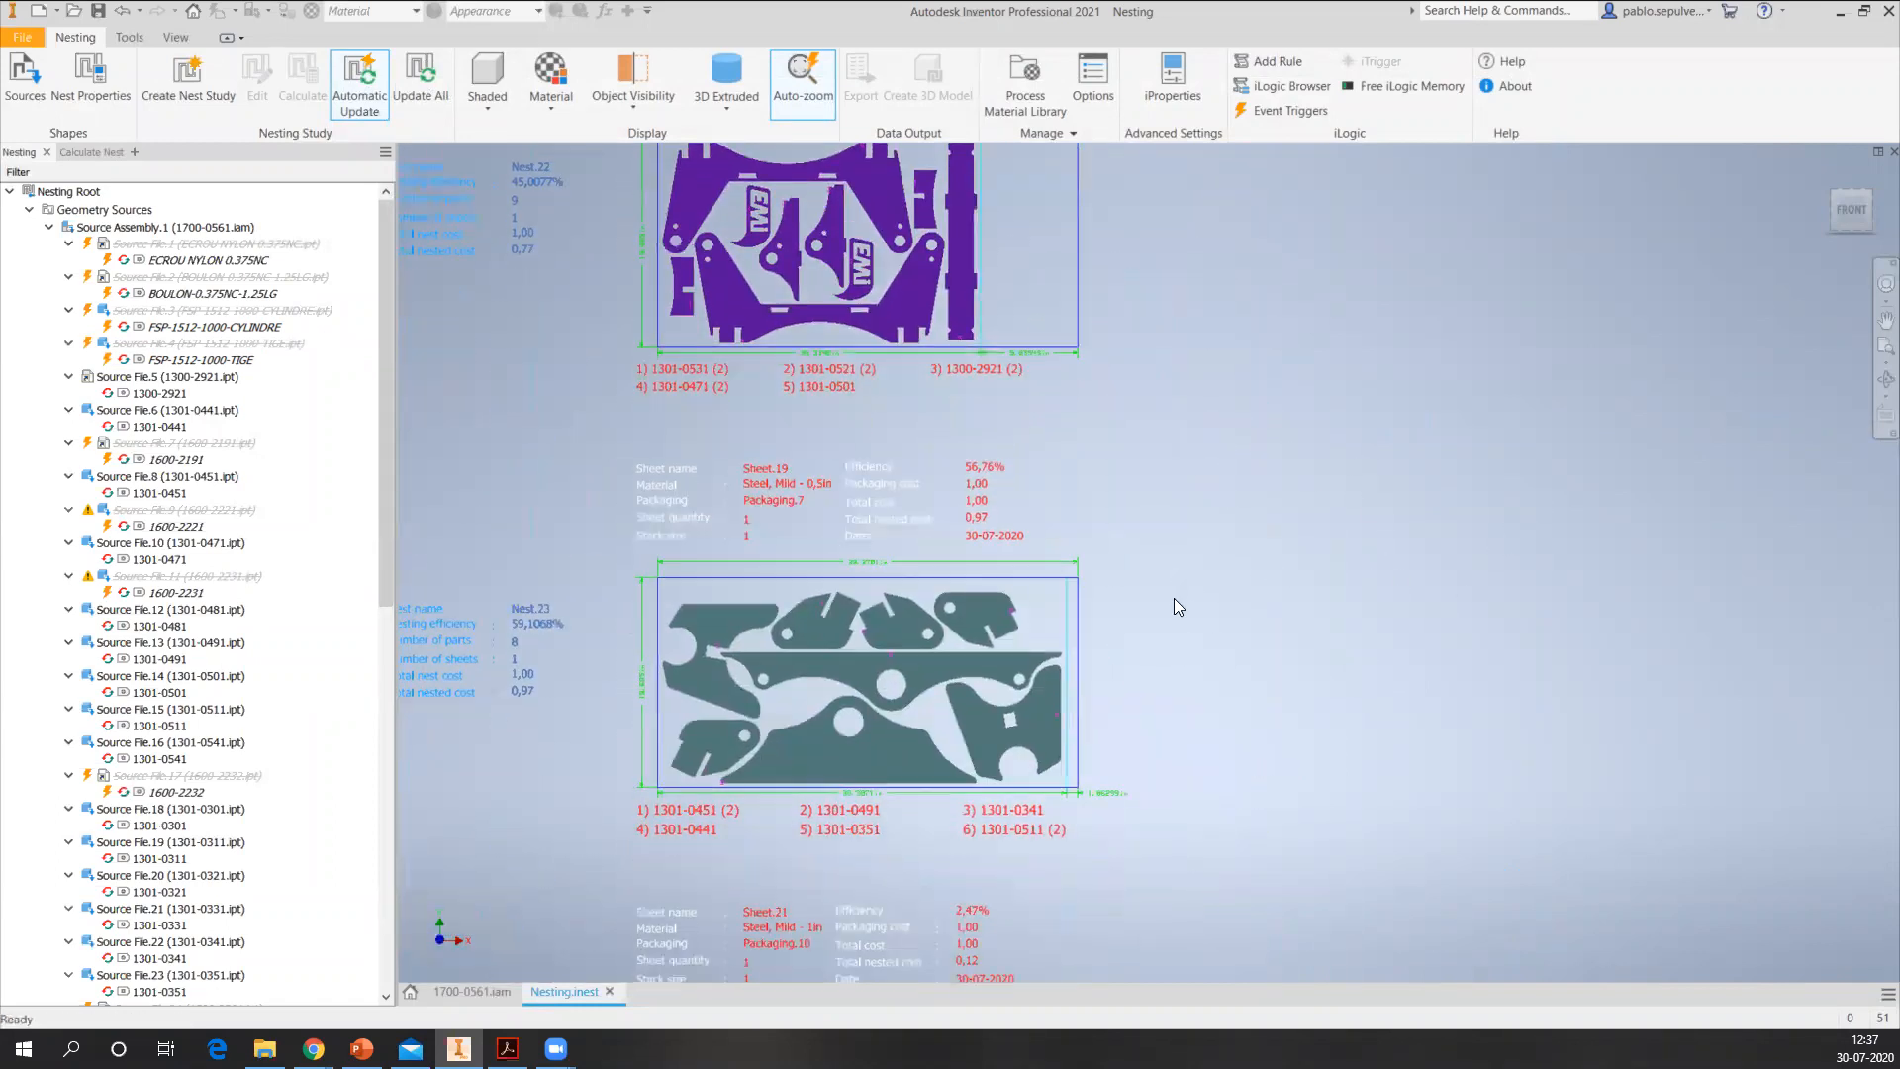
scroll(1153, 644, down, 3)
middle_drag(1250, 670, 1007, 513)
scroll(869, 542, up, 5)
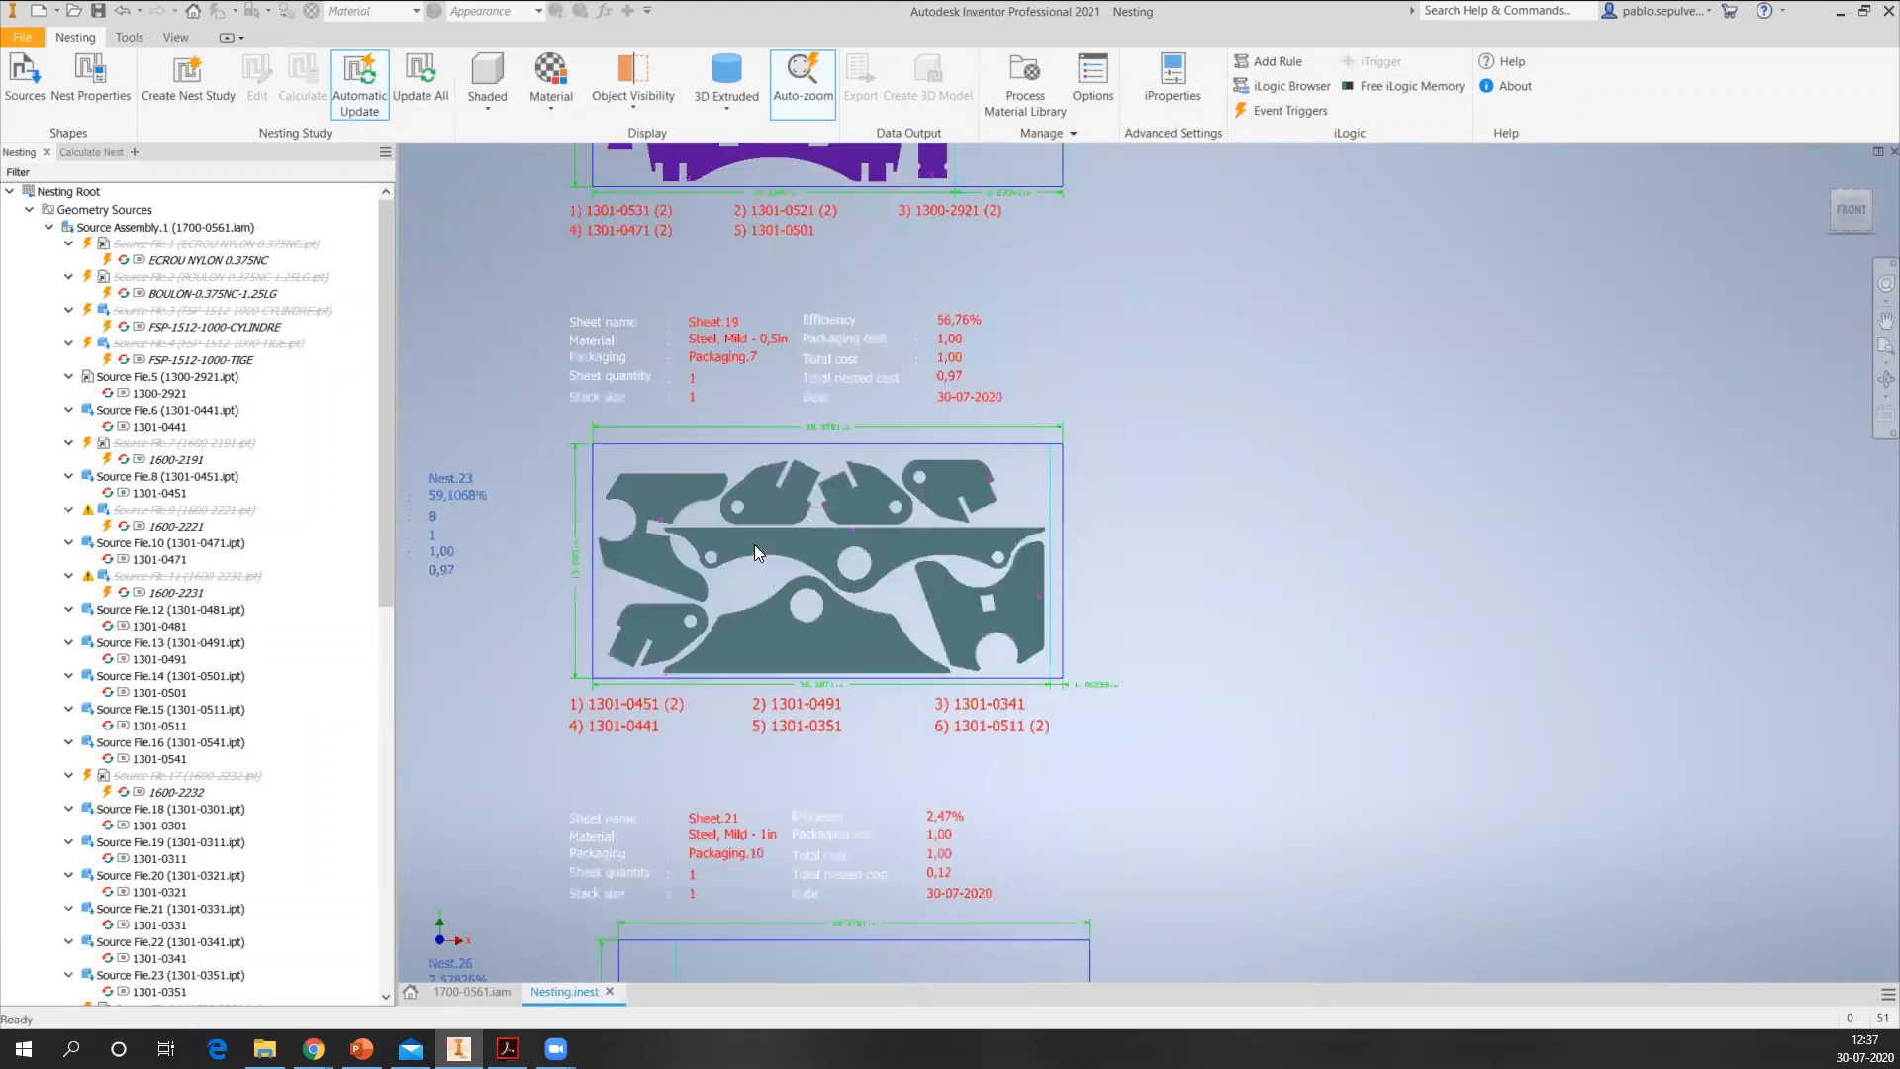
middle_drag(750, 552, 895, 549)
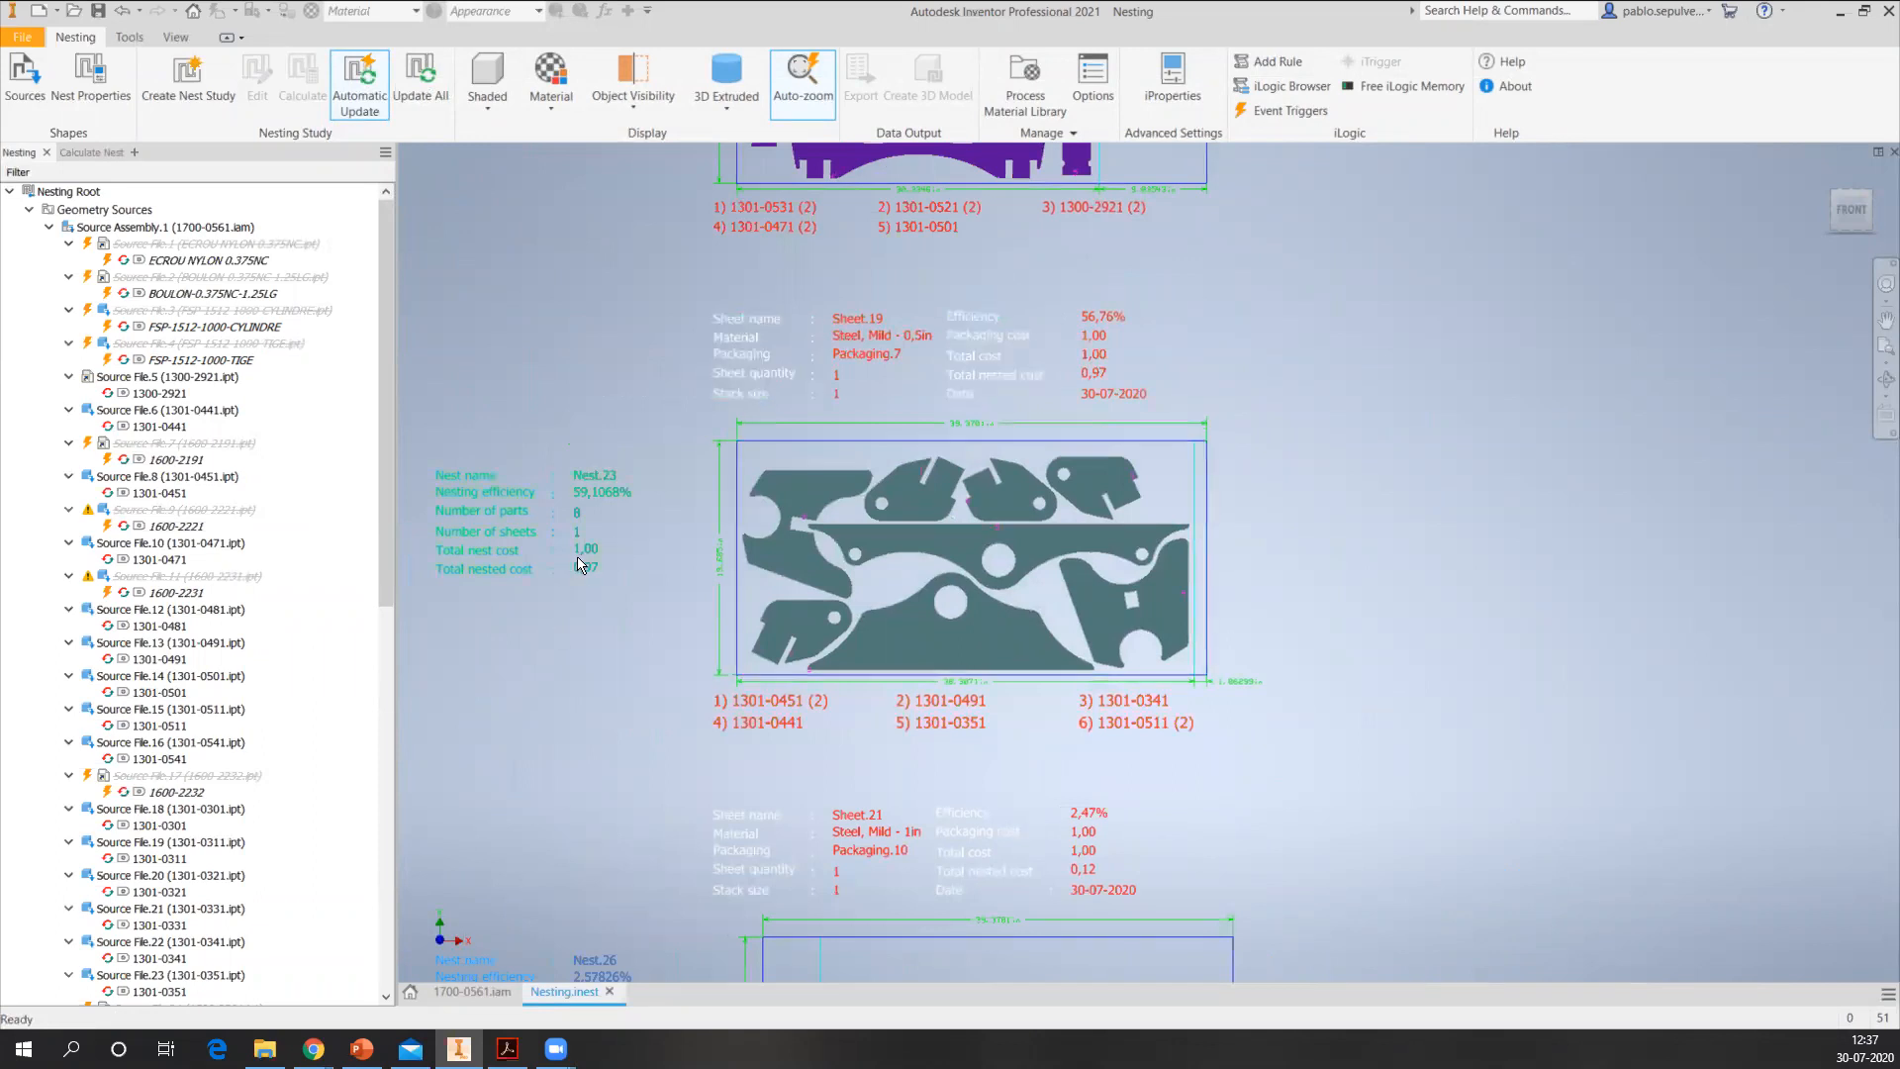
- Adjust the X direction spacing of the nests' sheet geometry in the display options and apply the change
click(1092, 85)
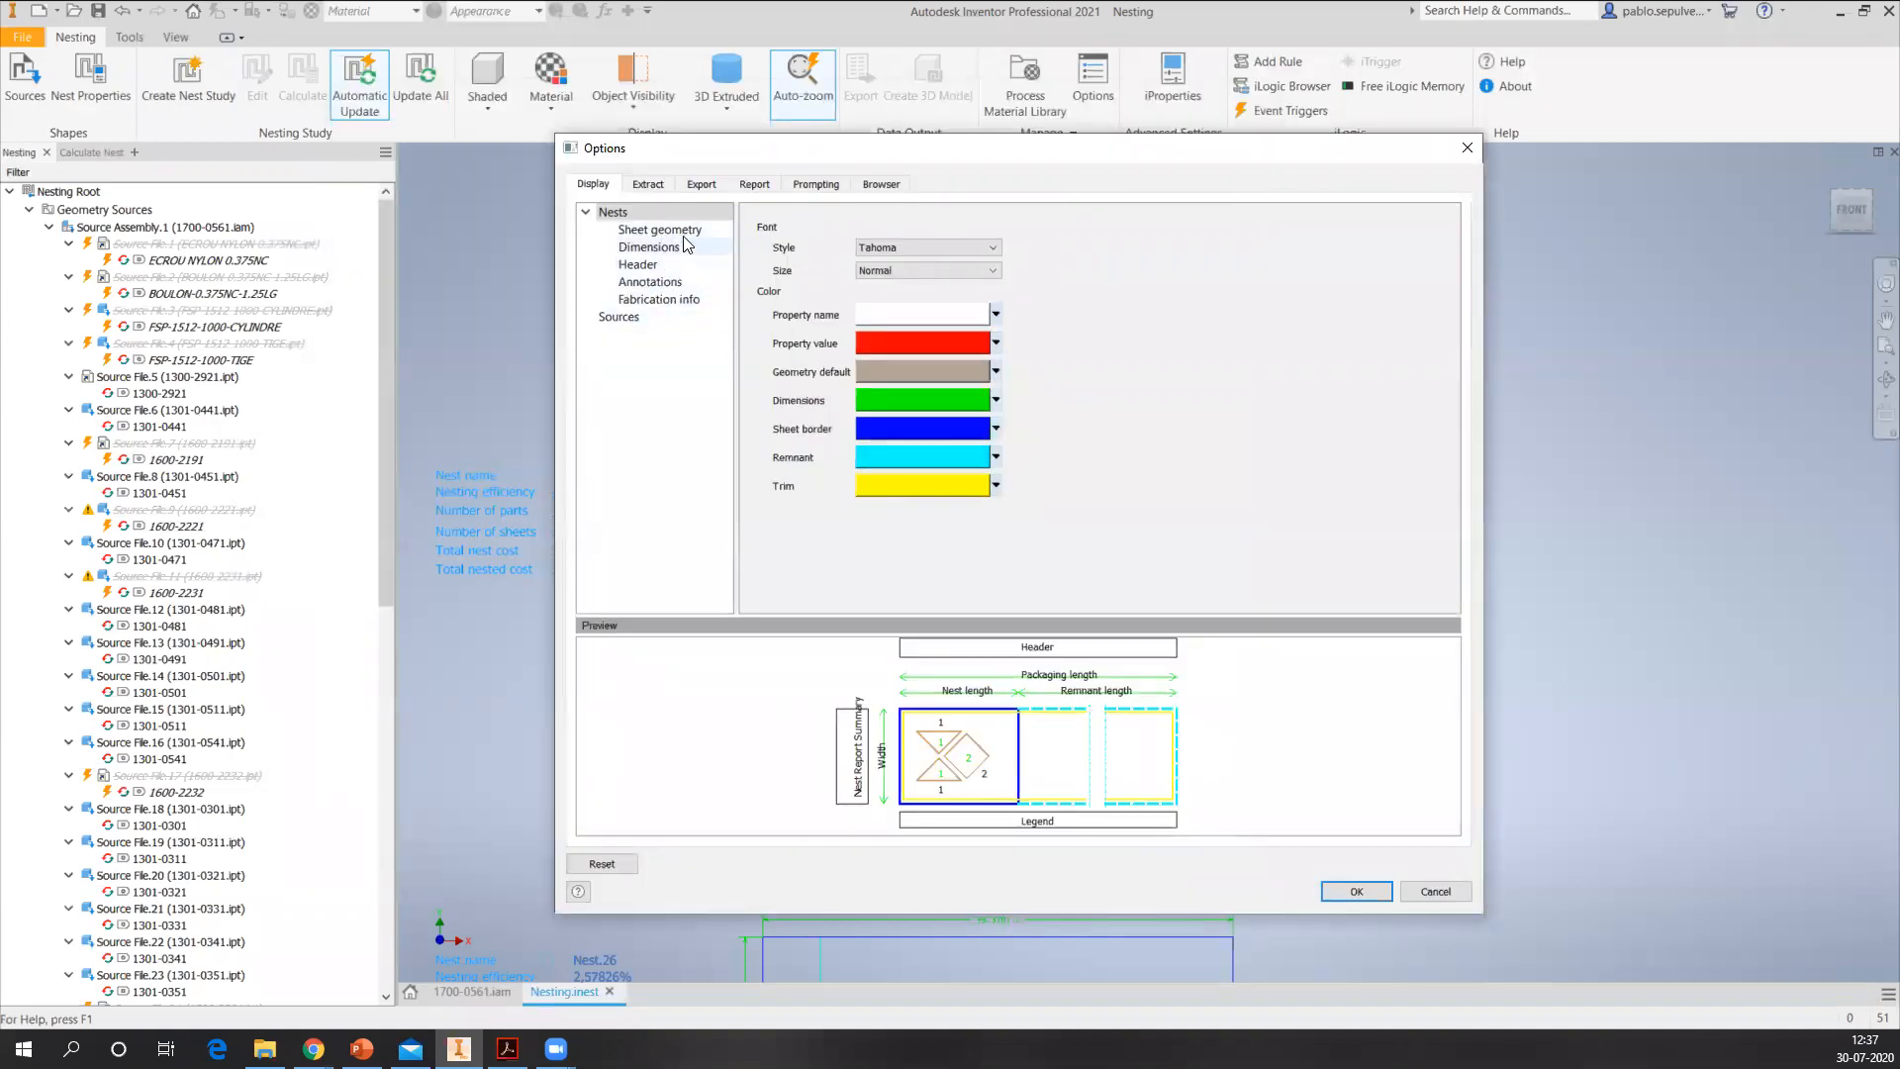
click(683, 236)
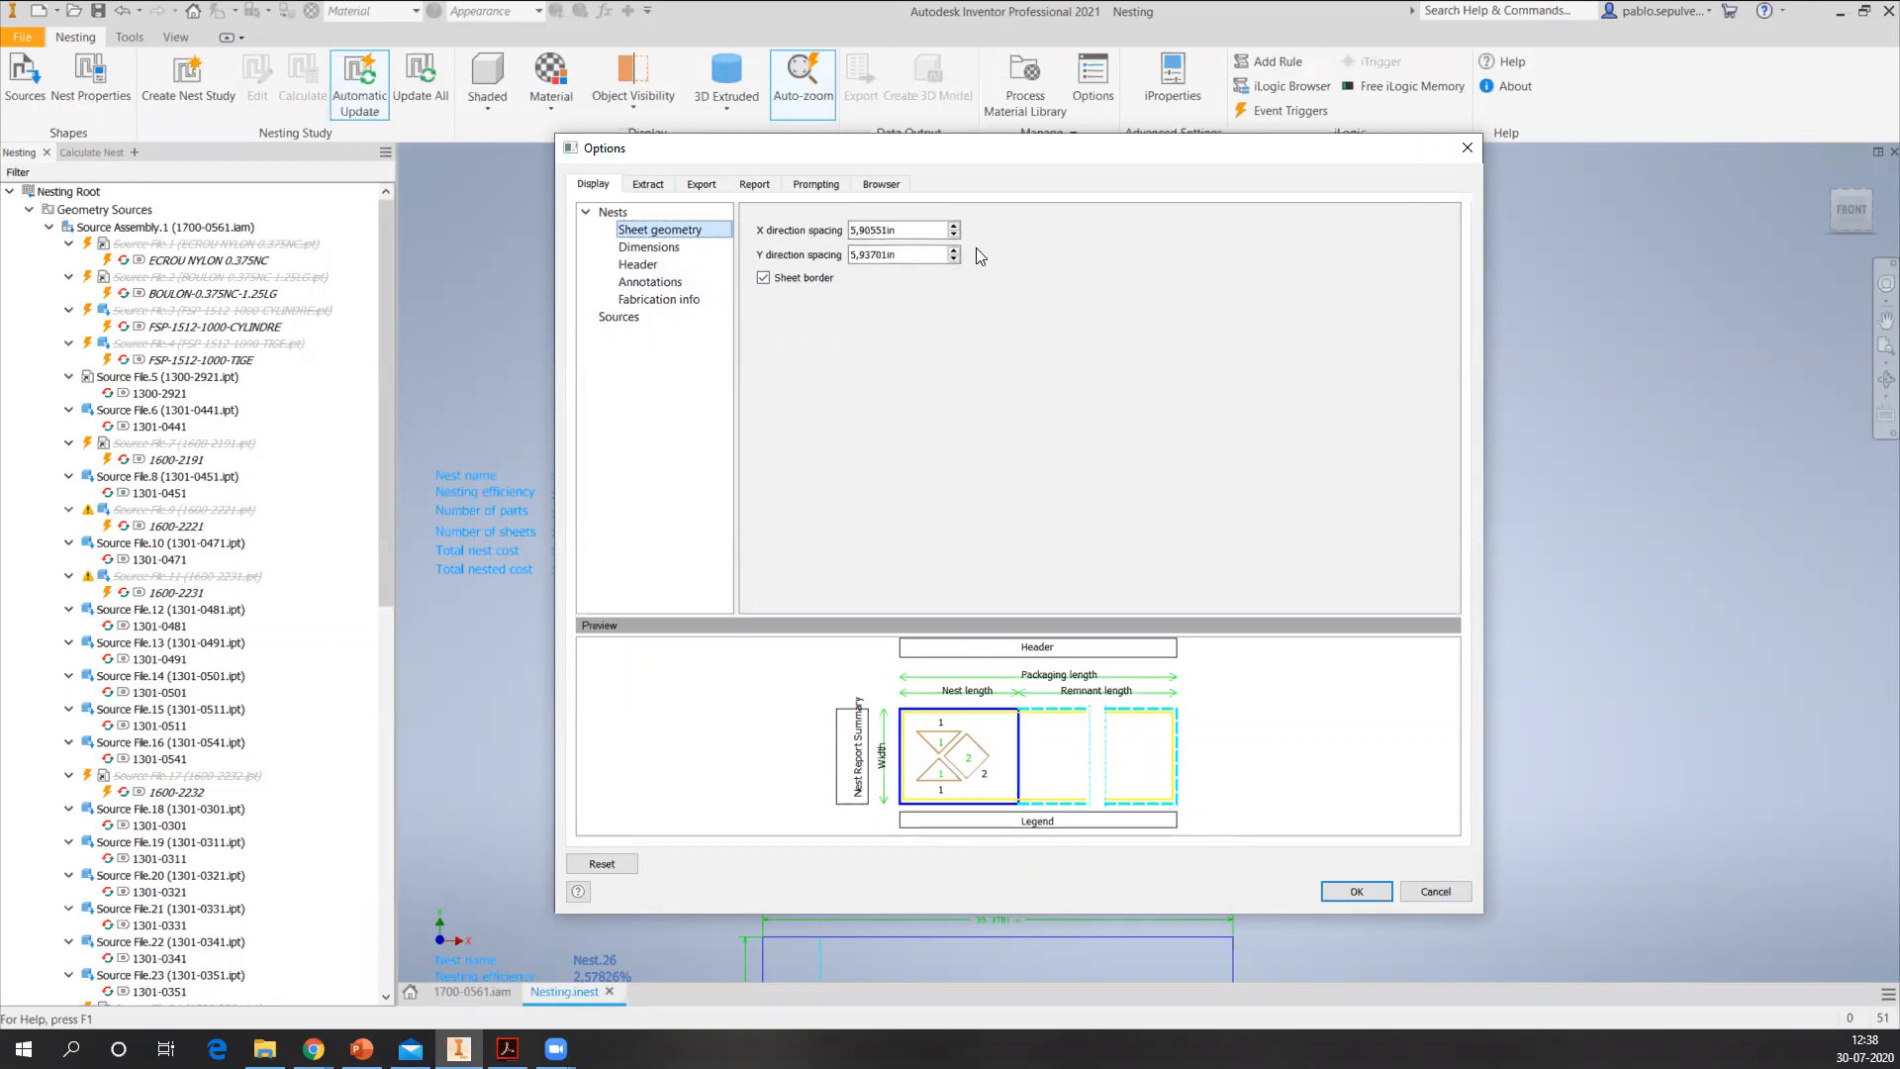
click(953, 235)
click(1356, 891)
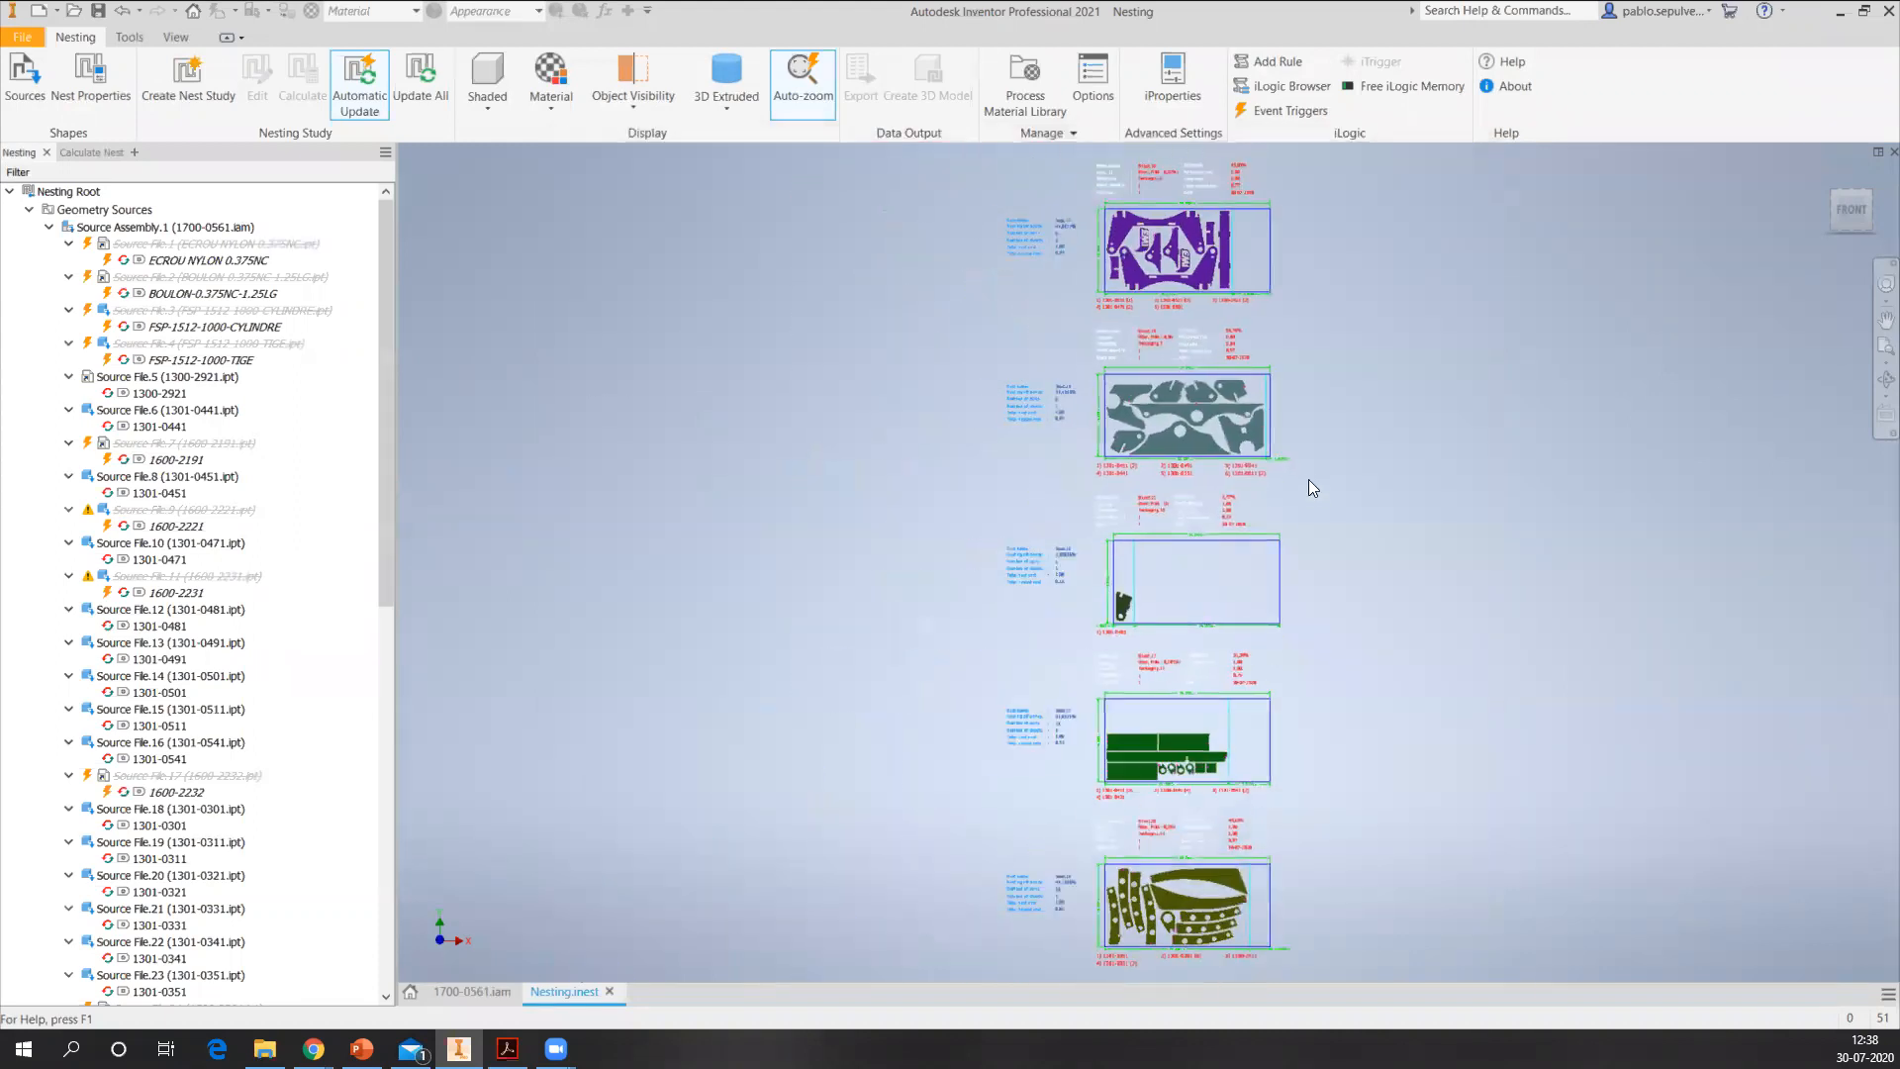
- Examine the sheet layouts and nesting data of Nesting Study.2, focusing on Nest.22 and the neighbouring nests
key(F2)
drag(1200, 479, 989, 485)
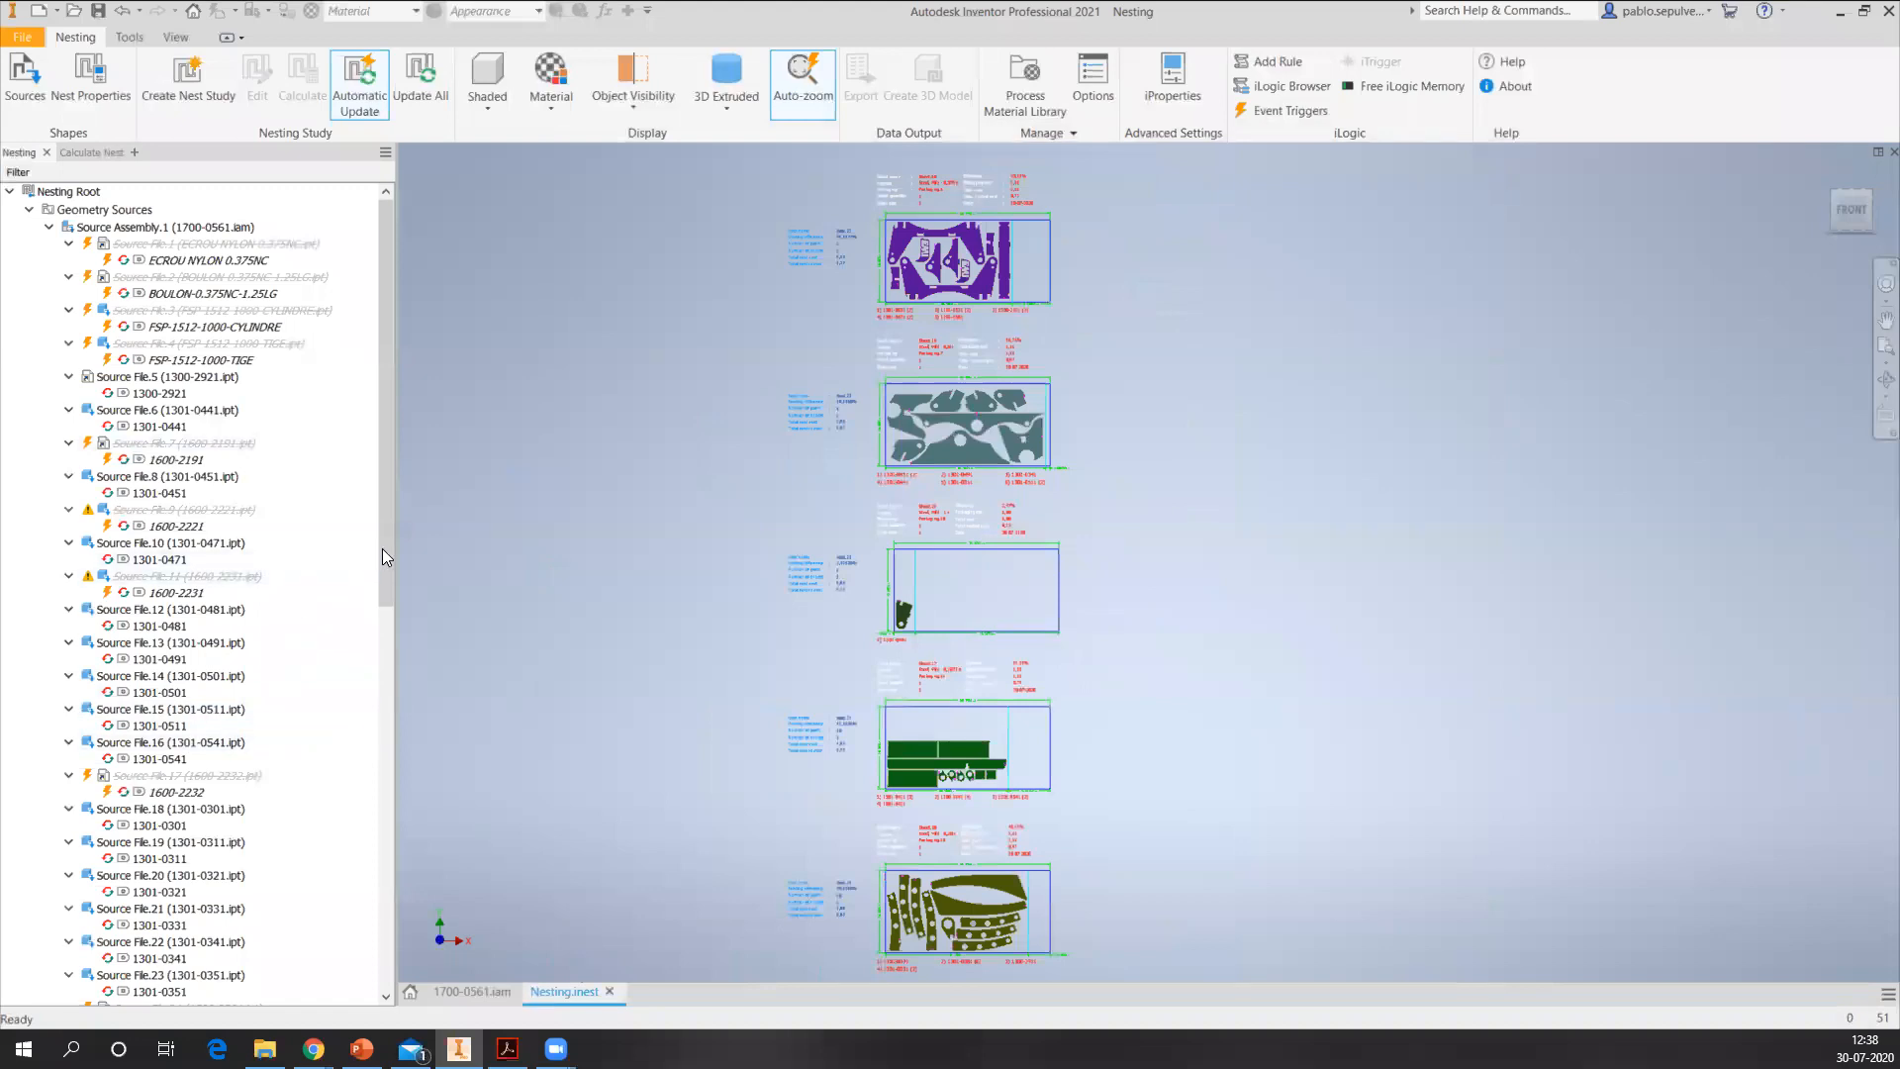
scroll(159, 772, down, 15)
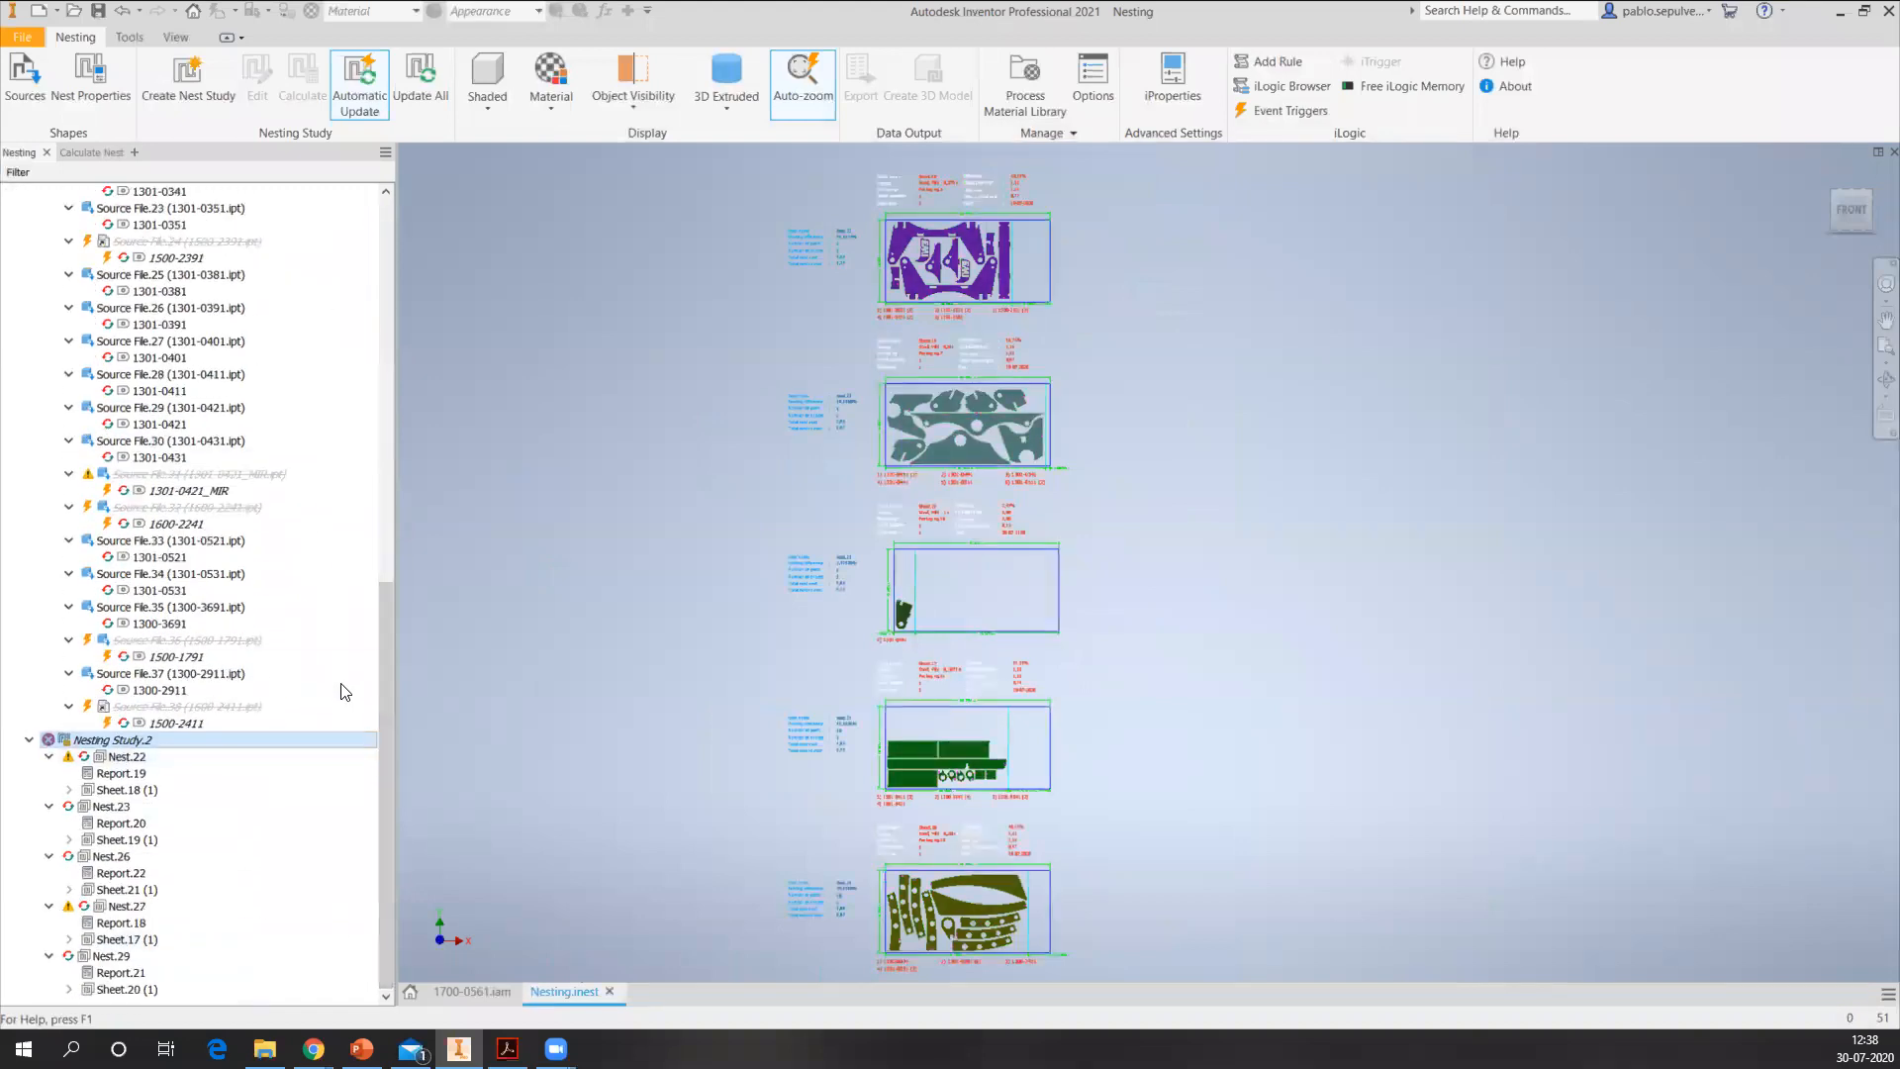
click(99, 774)
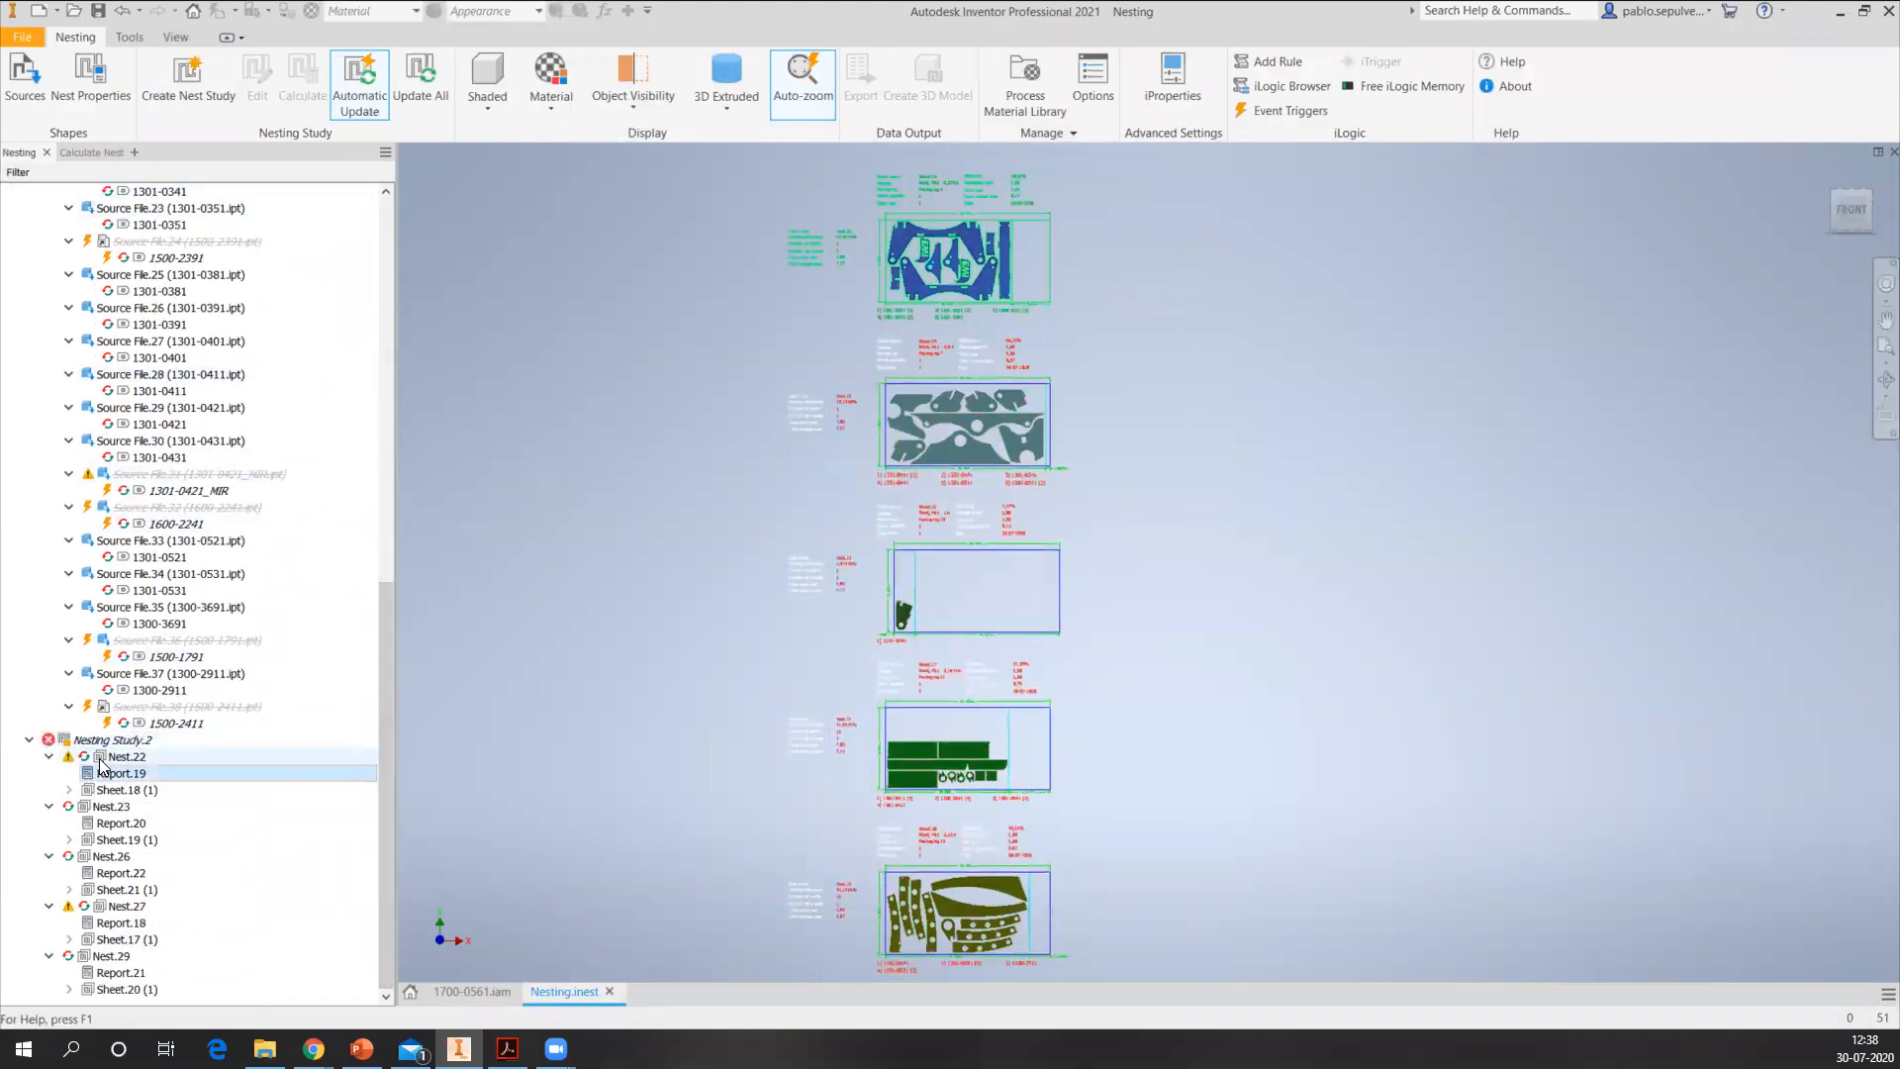
click(89, 758)
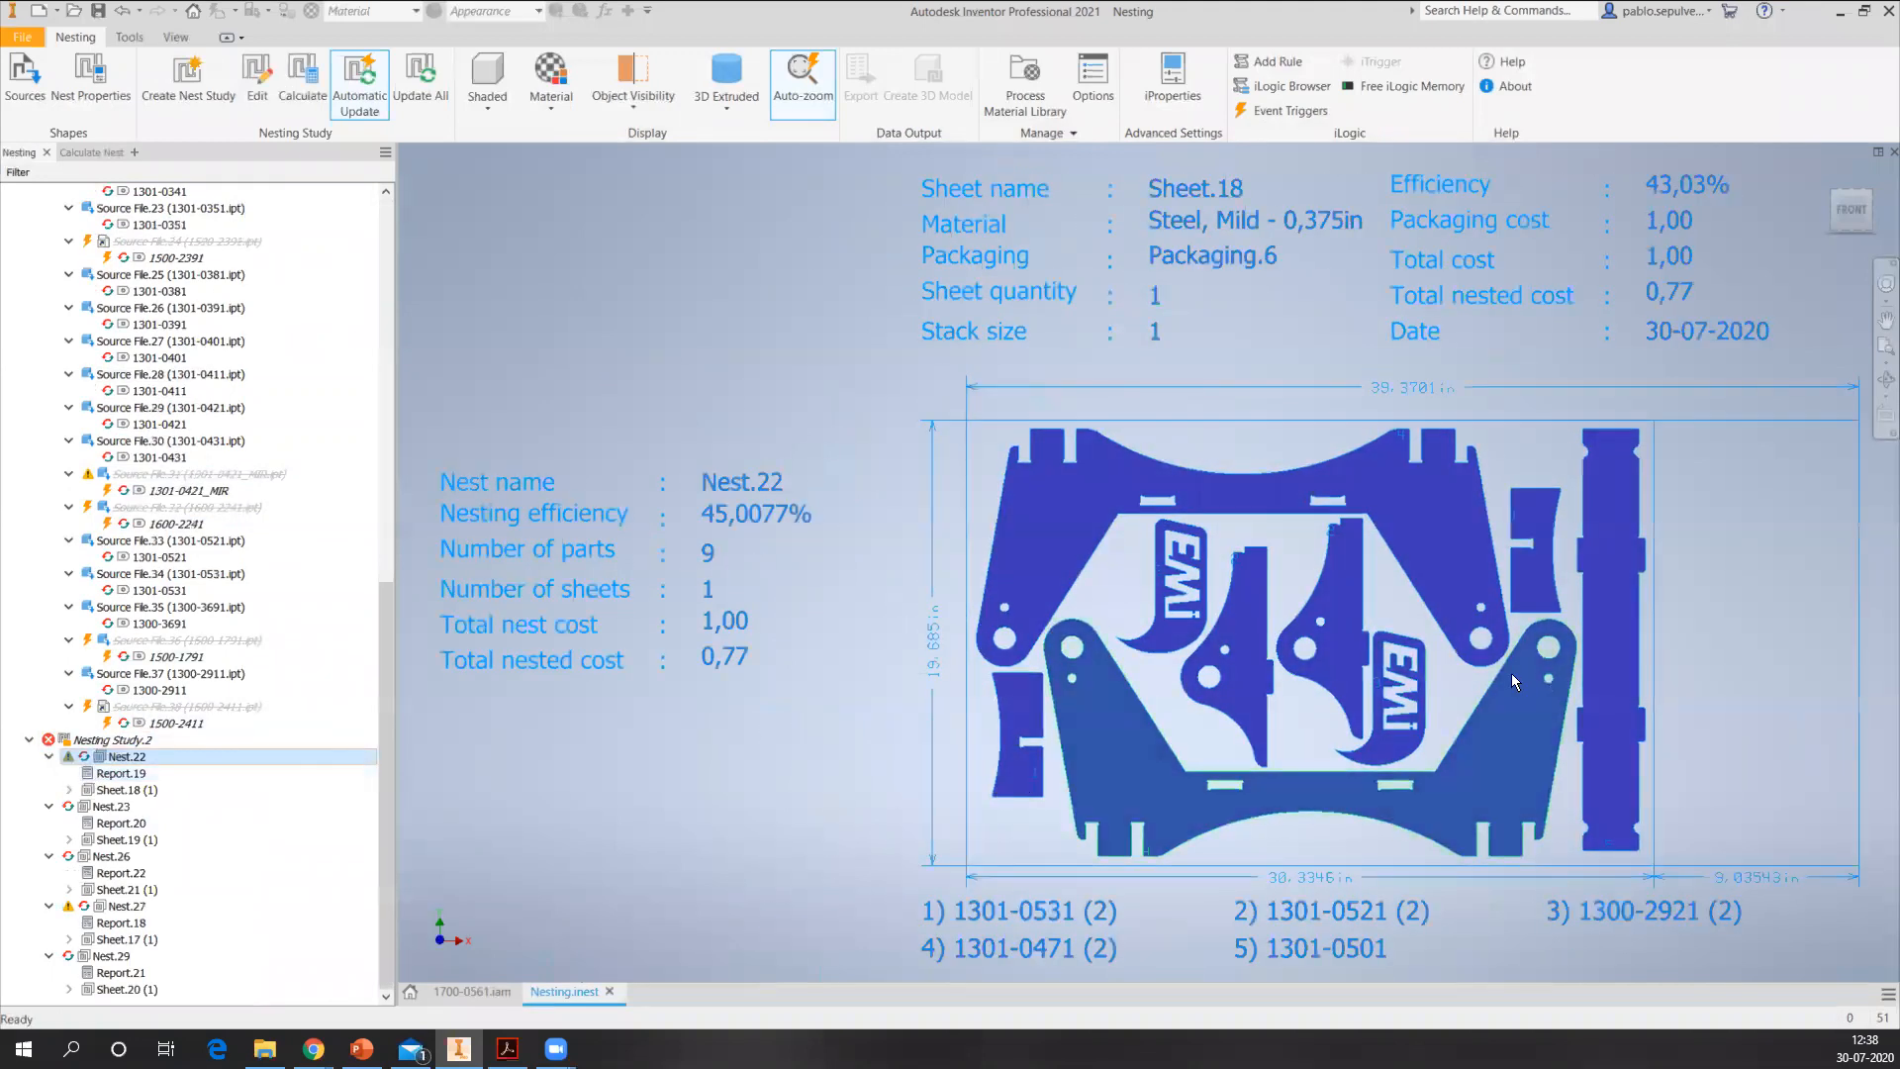
scroll(1510, 717, up, 3)
scroll(1573, 789, down, 10)
middle_drag(1255, 624, 822, 279)
scroll(1135, 593, up, 3)
middle_drag(1136, 596, 1087, 475)
- In the 1700-0561 assembly, expand subassembly 1100-4371 and open its plate 1301-0341:1 for in-place editing
click(472, 991)
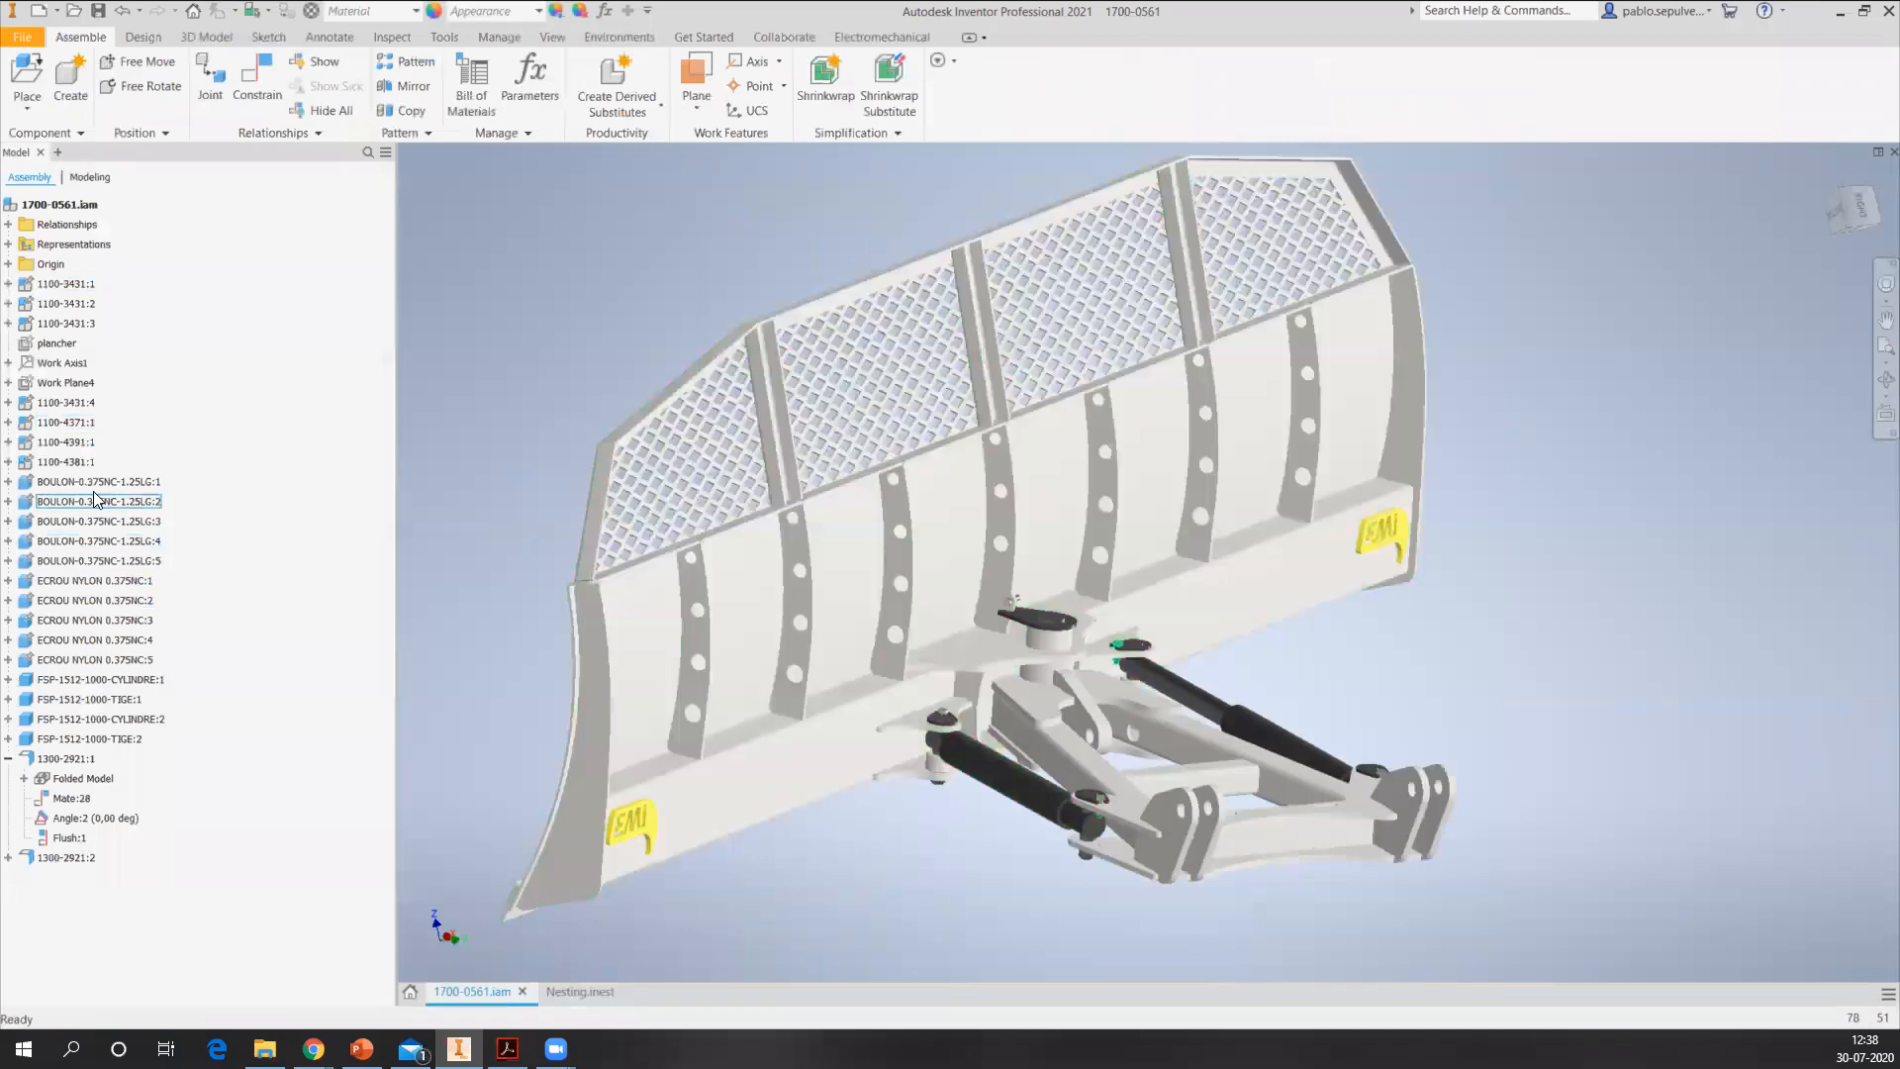
click(61, 444)
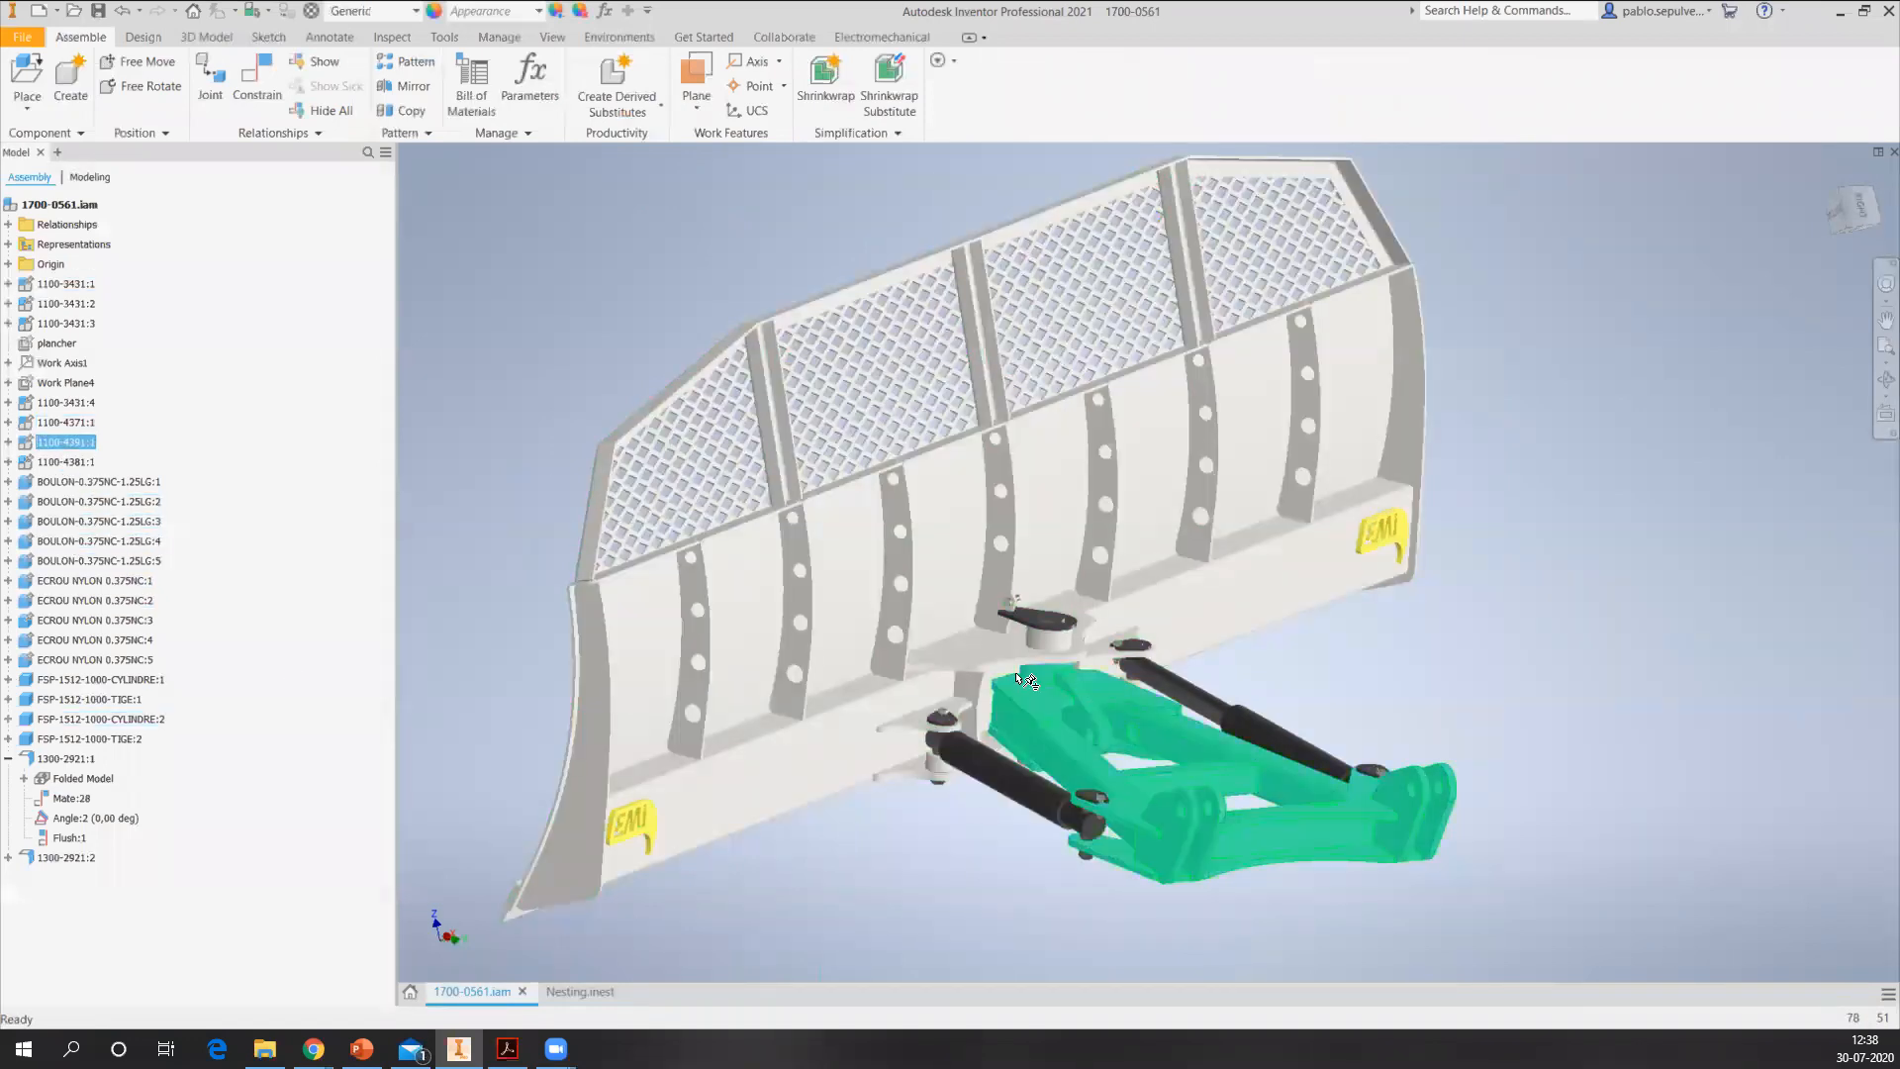
click(770, 729)
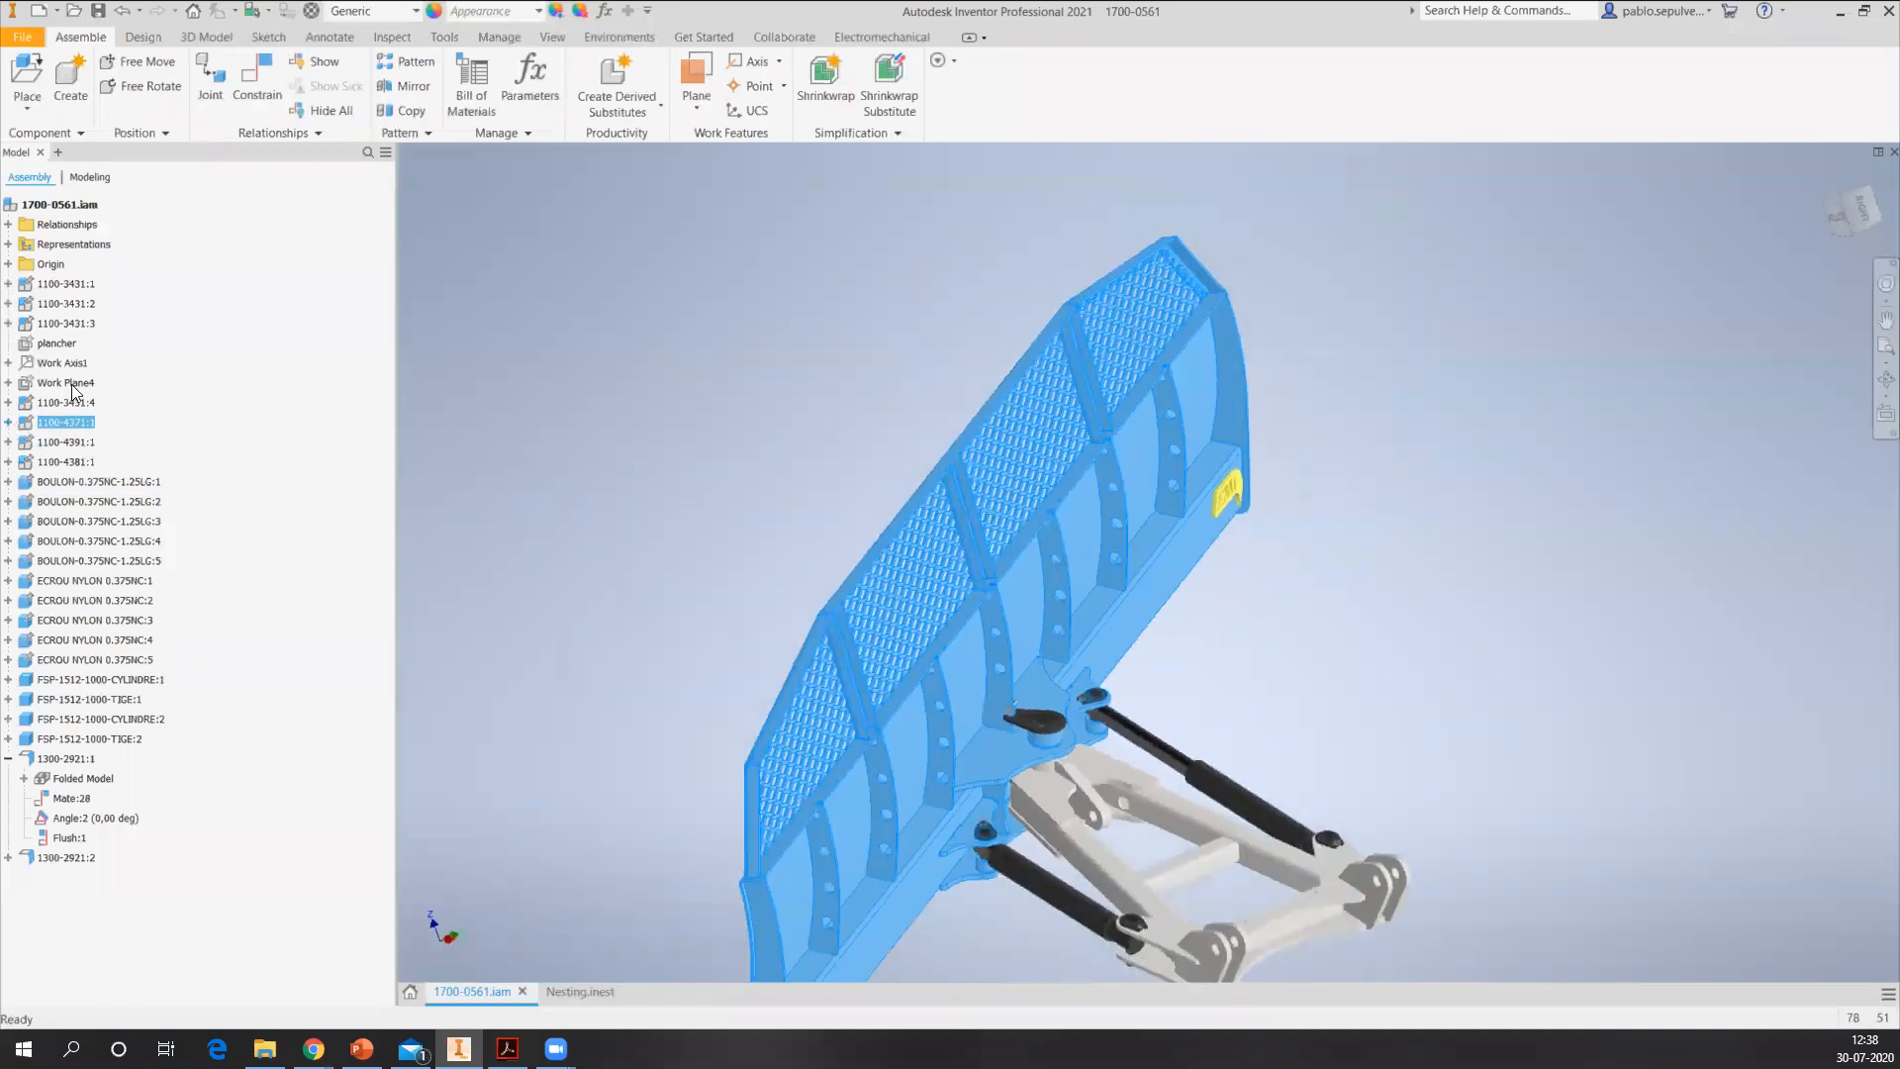
click(8, 423)
click(71, 383)
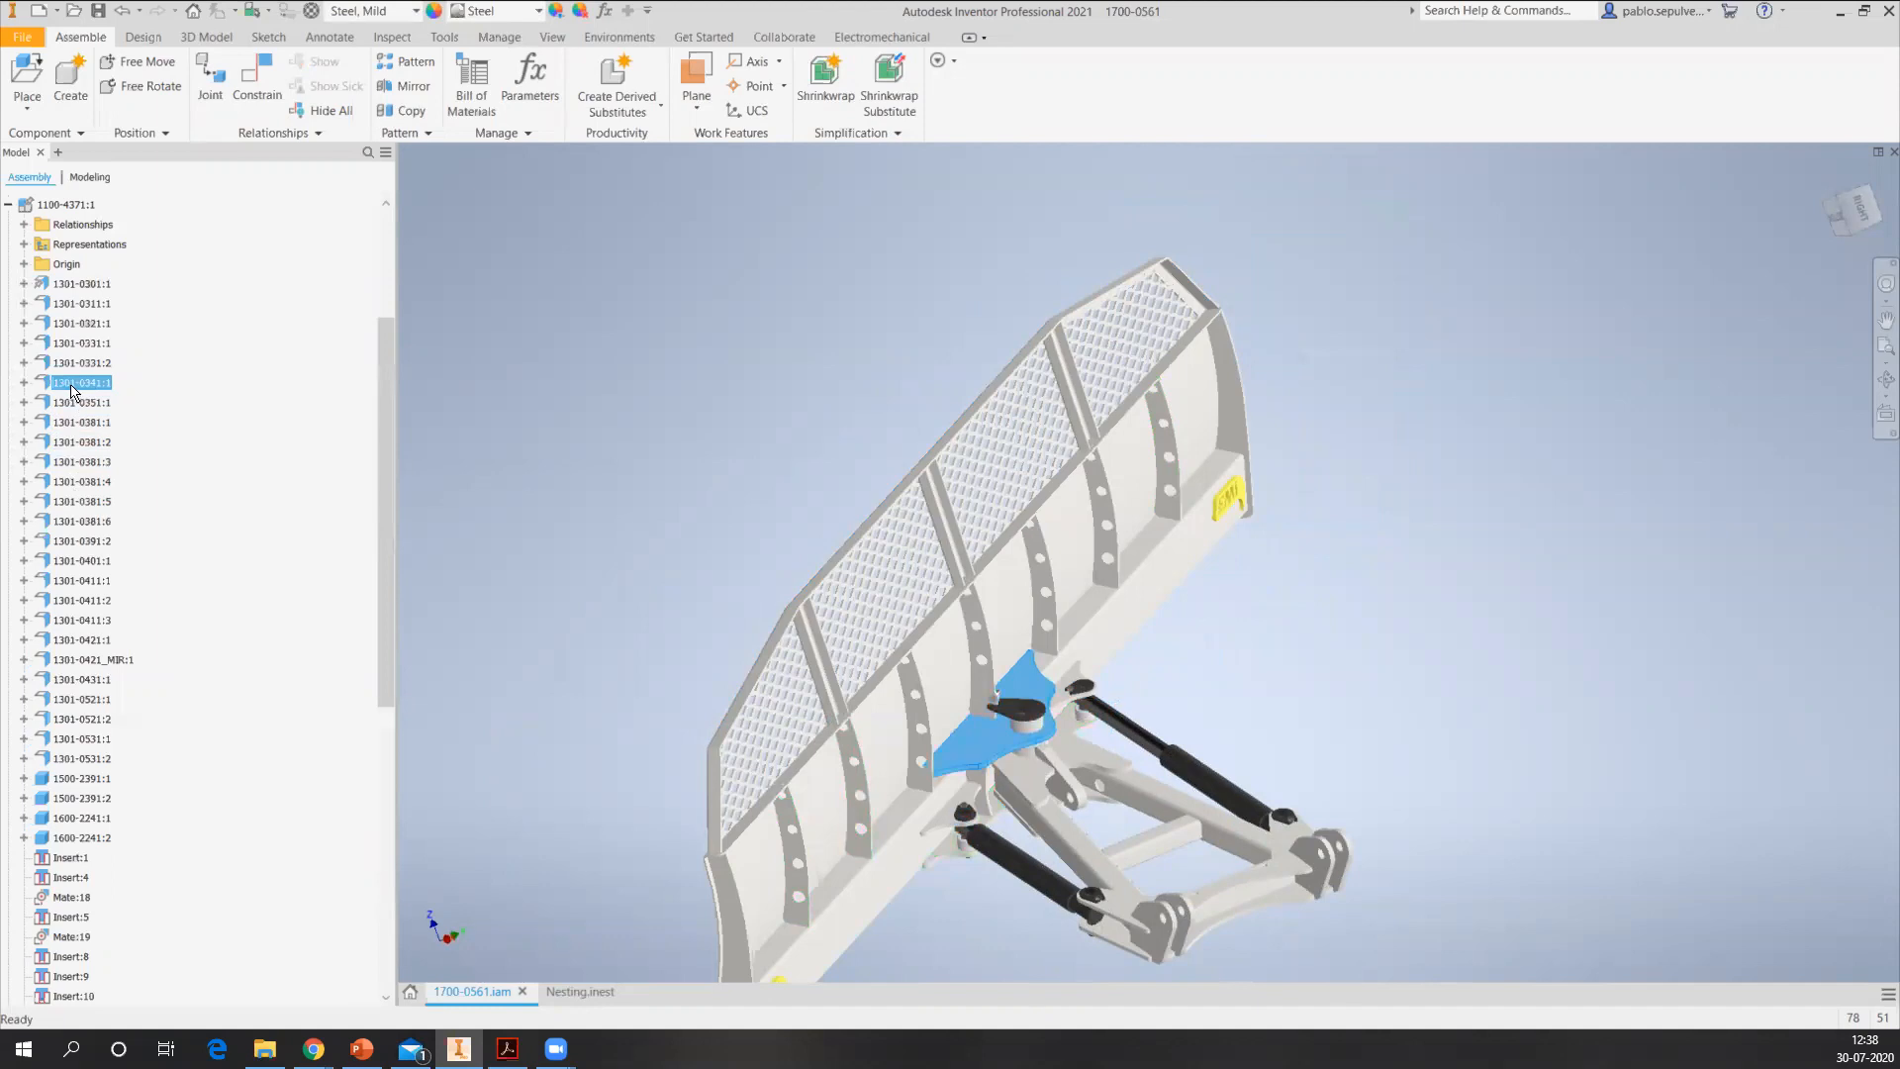
double_click(71, 384)
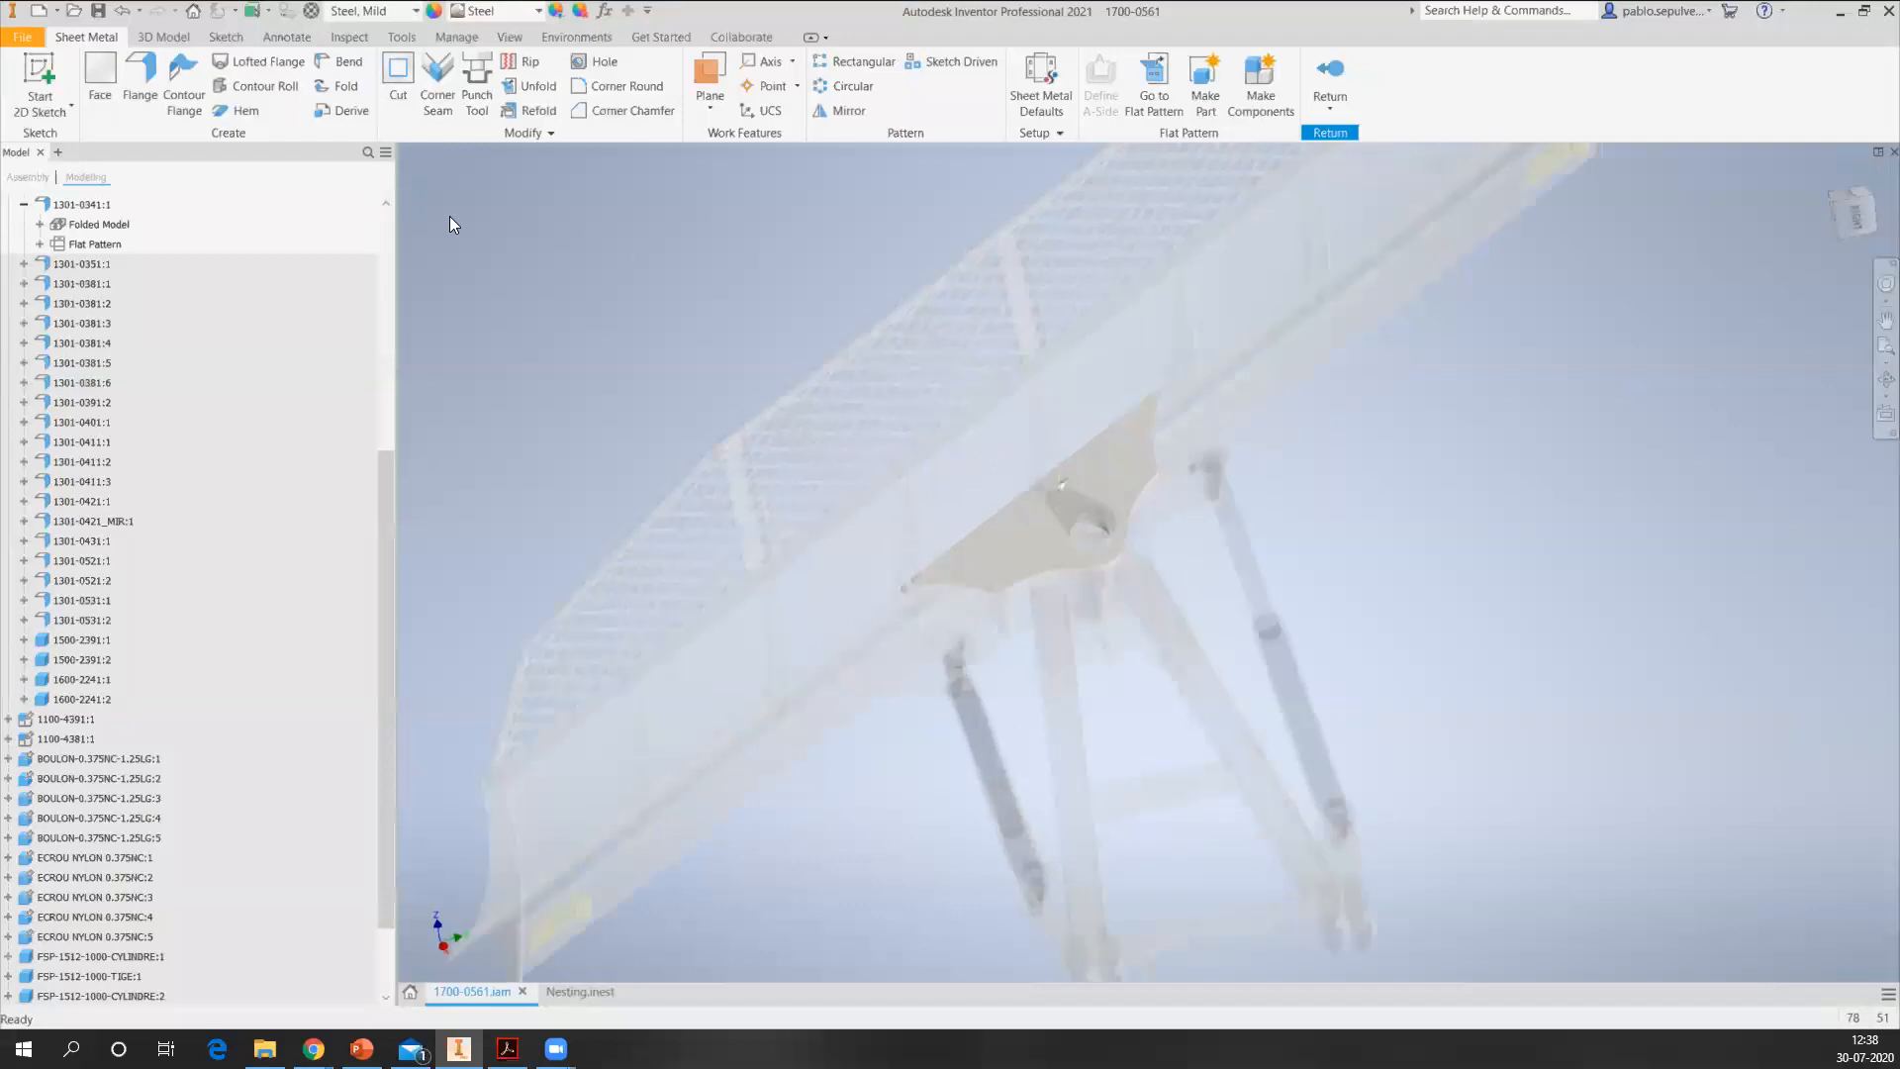
- Sketch two 1,5 in diameter circles on the plate's top face, one near each outer lower corner, and finish the sketch
click(40, 79)
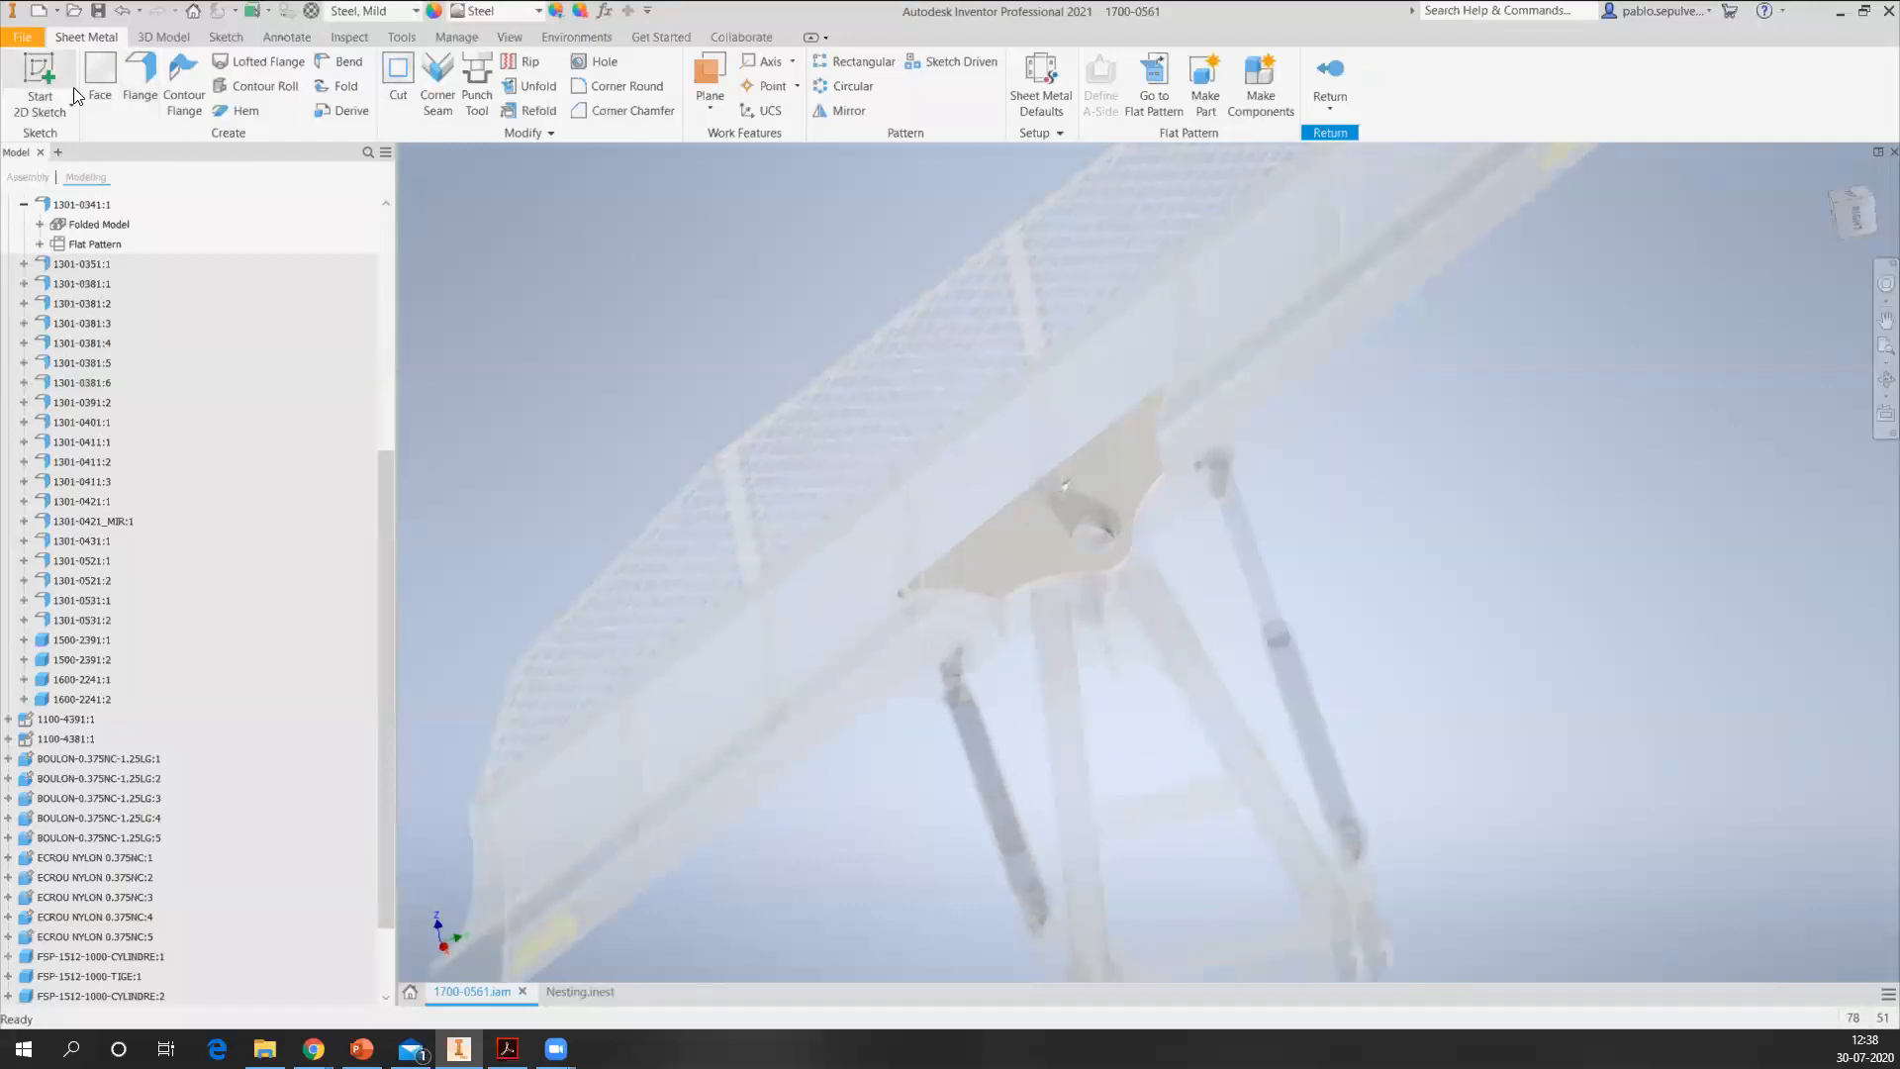
click(1009, 548)
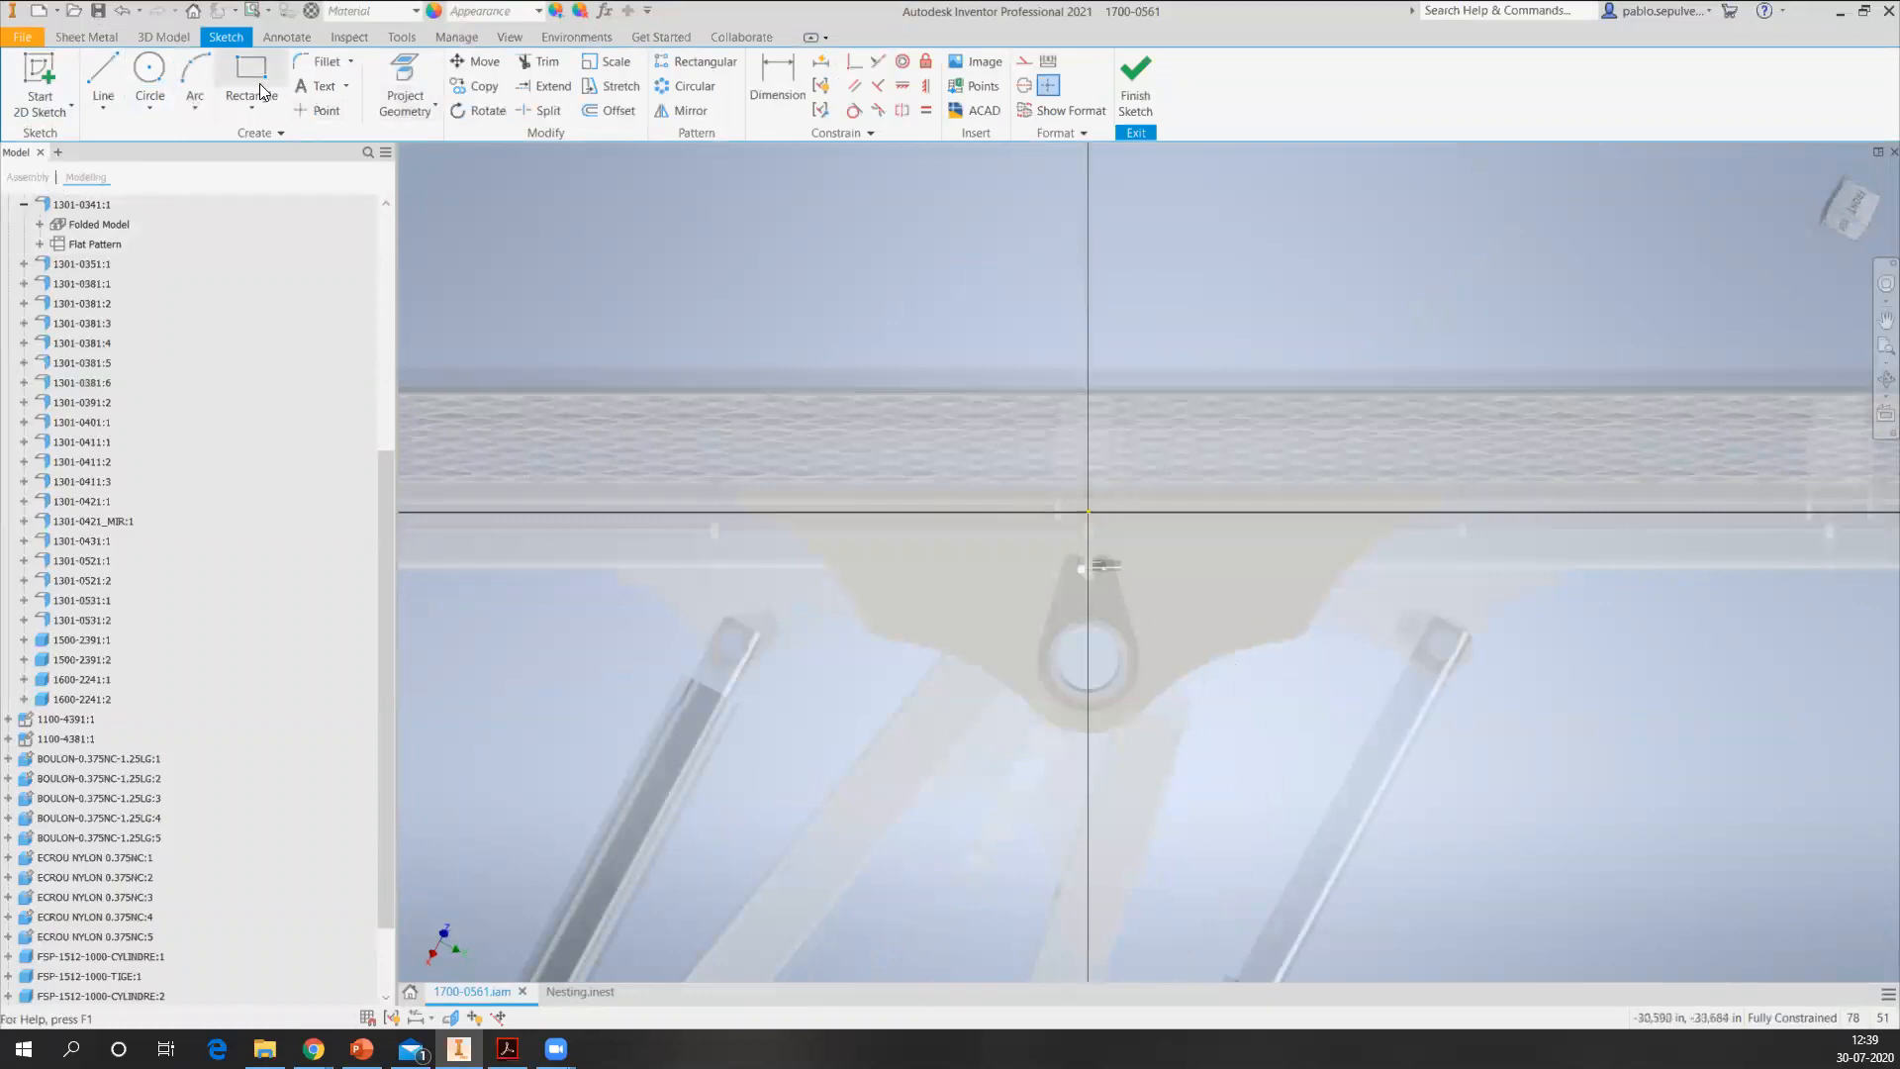
click(149, 78)
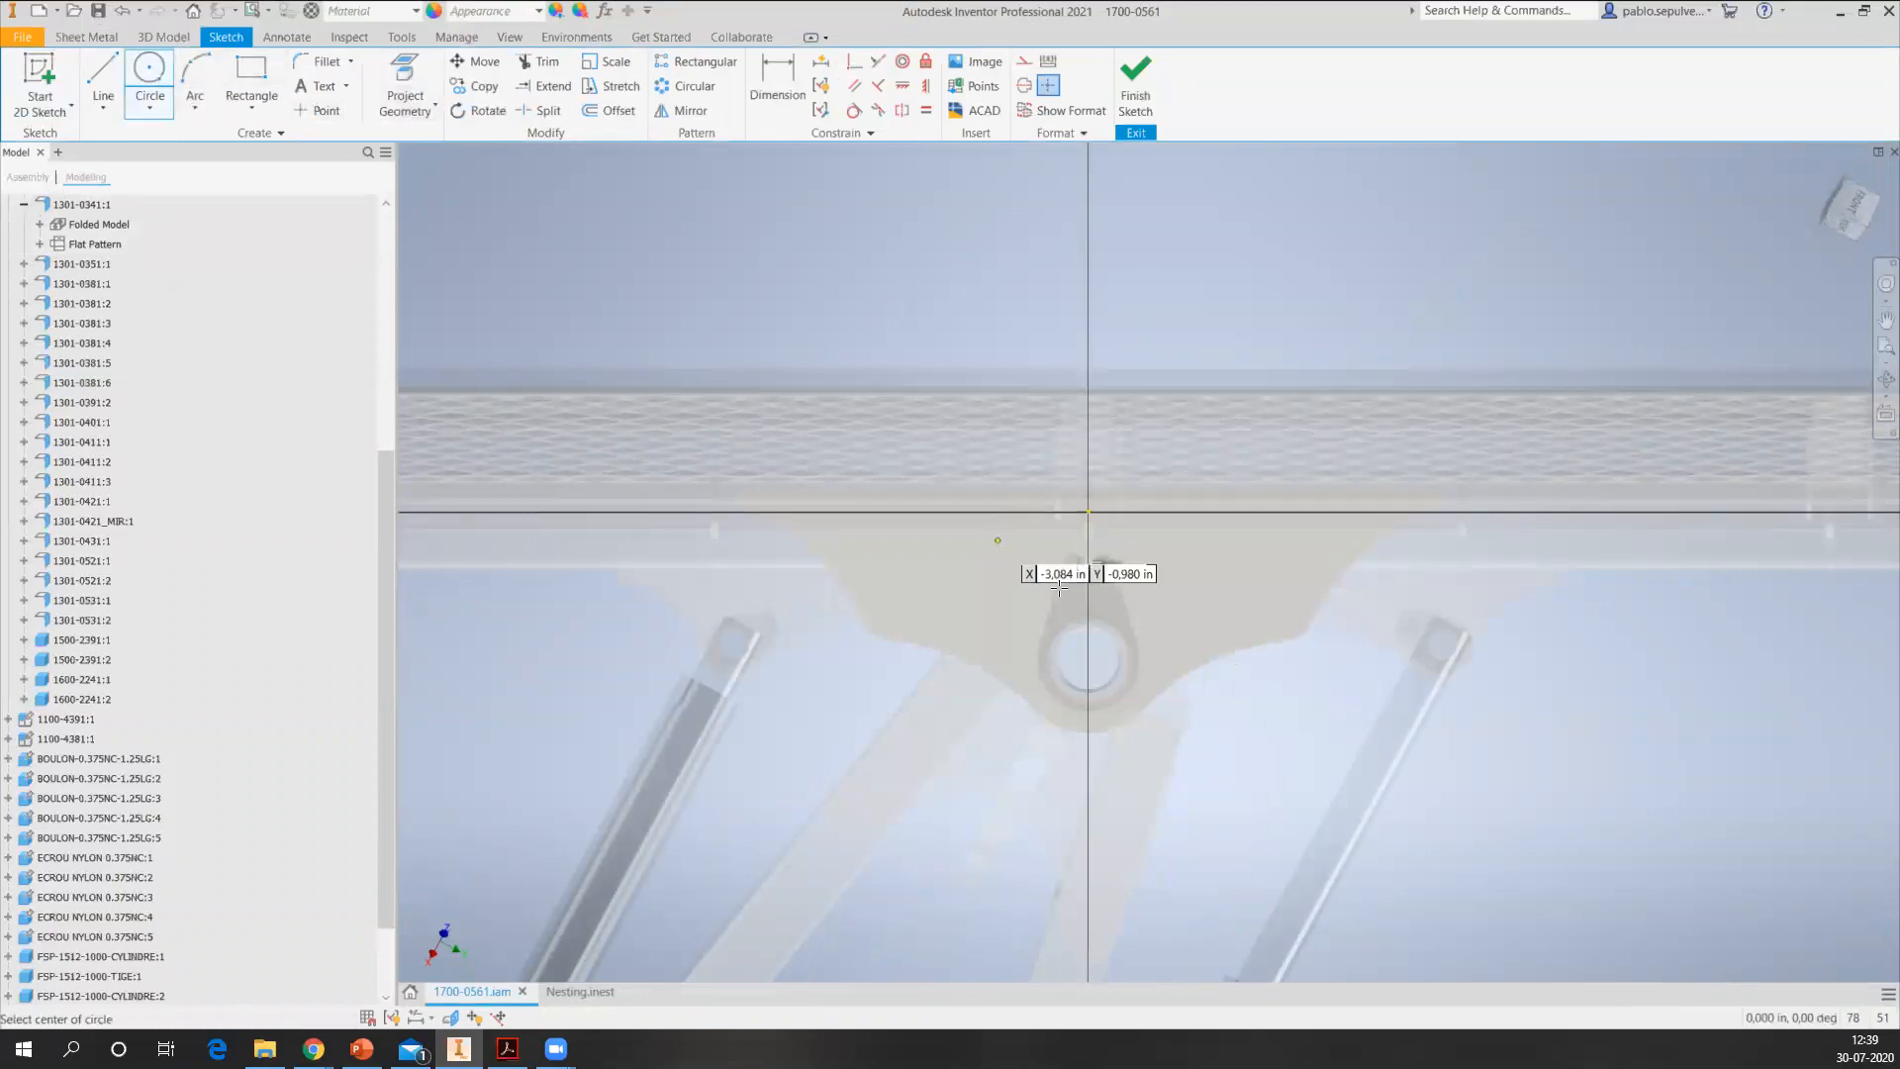
click(1286, 615)
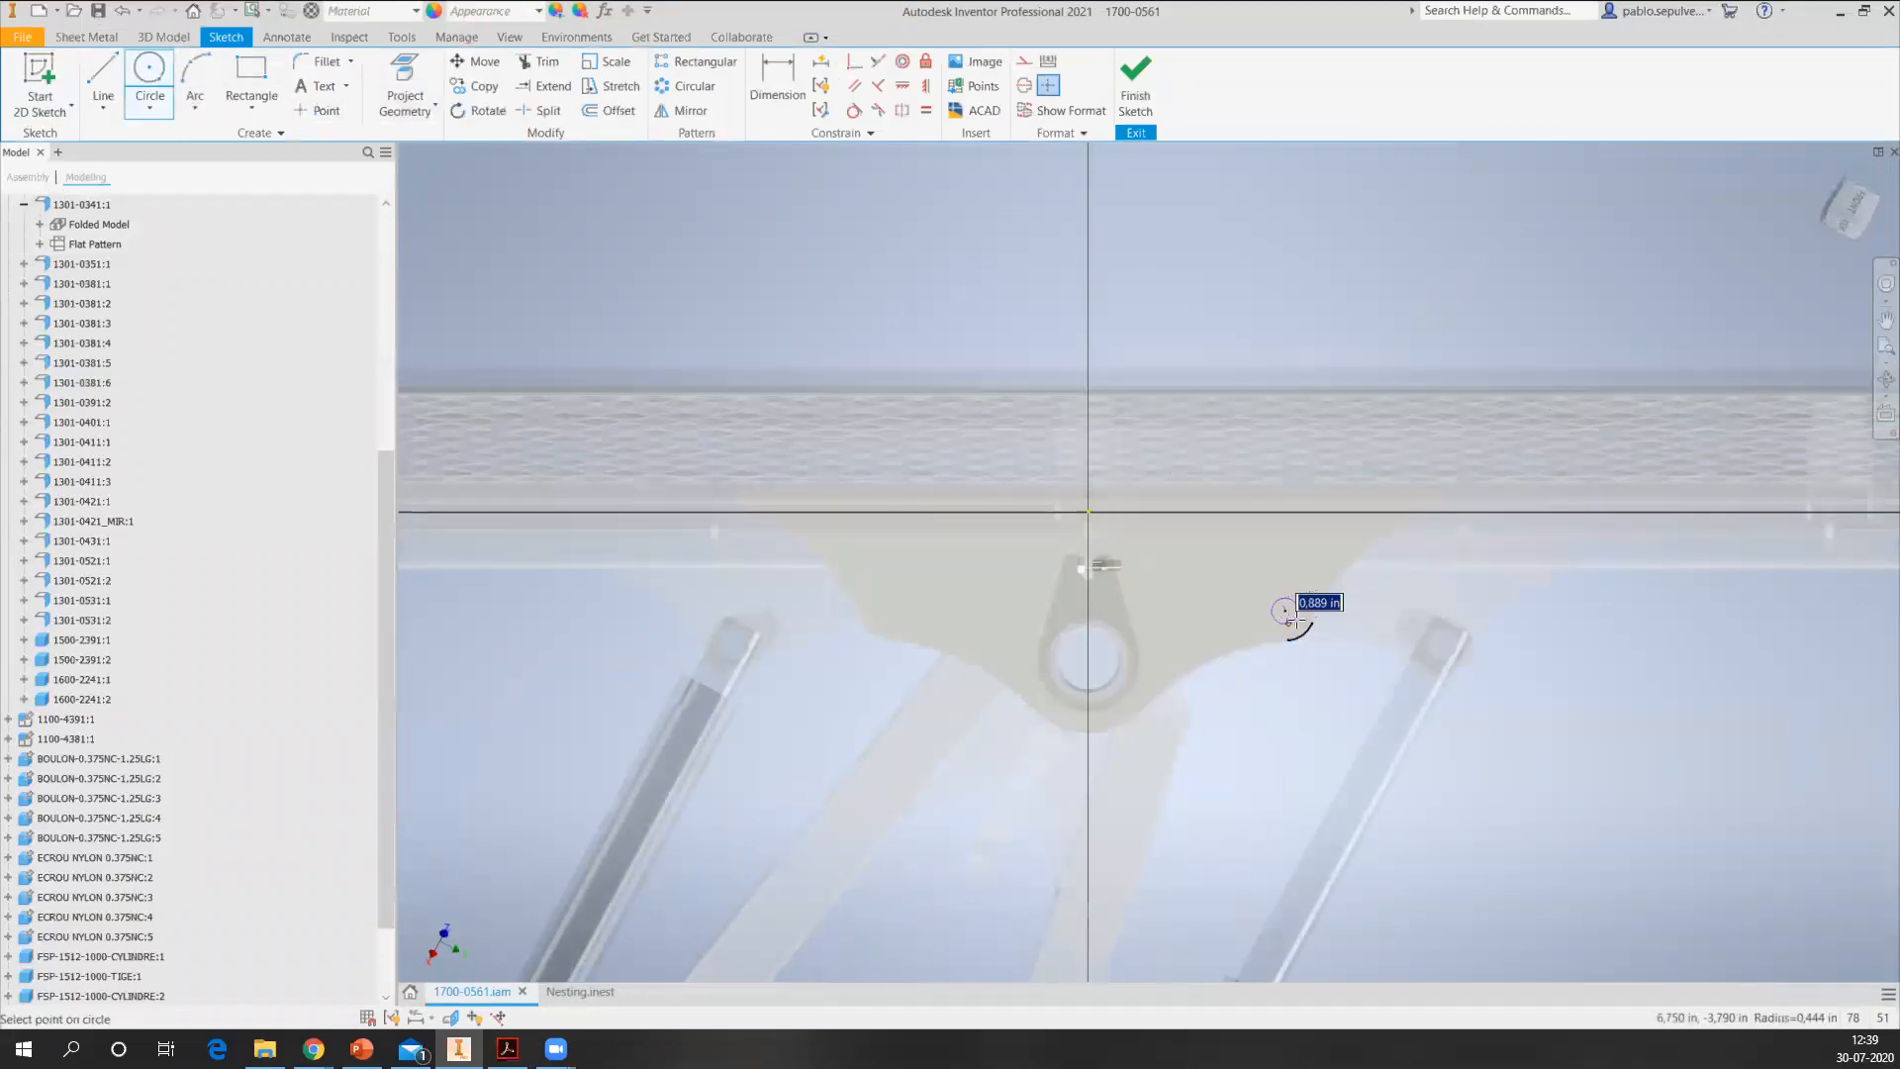
text(1,5)
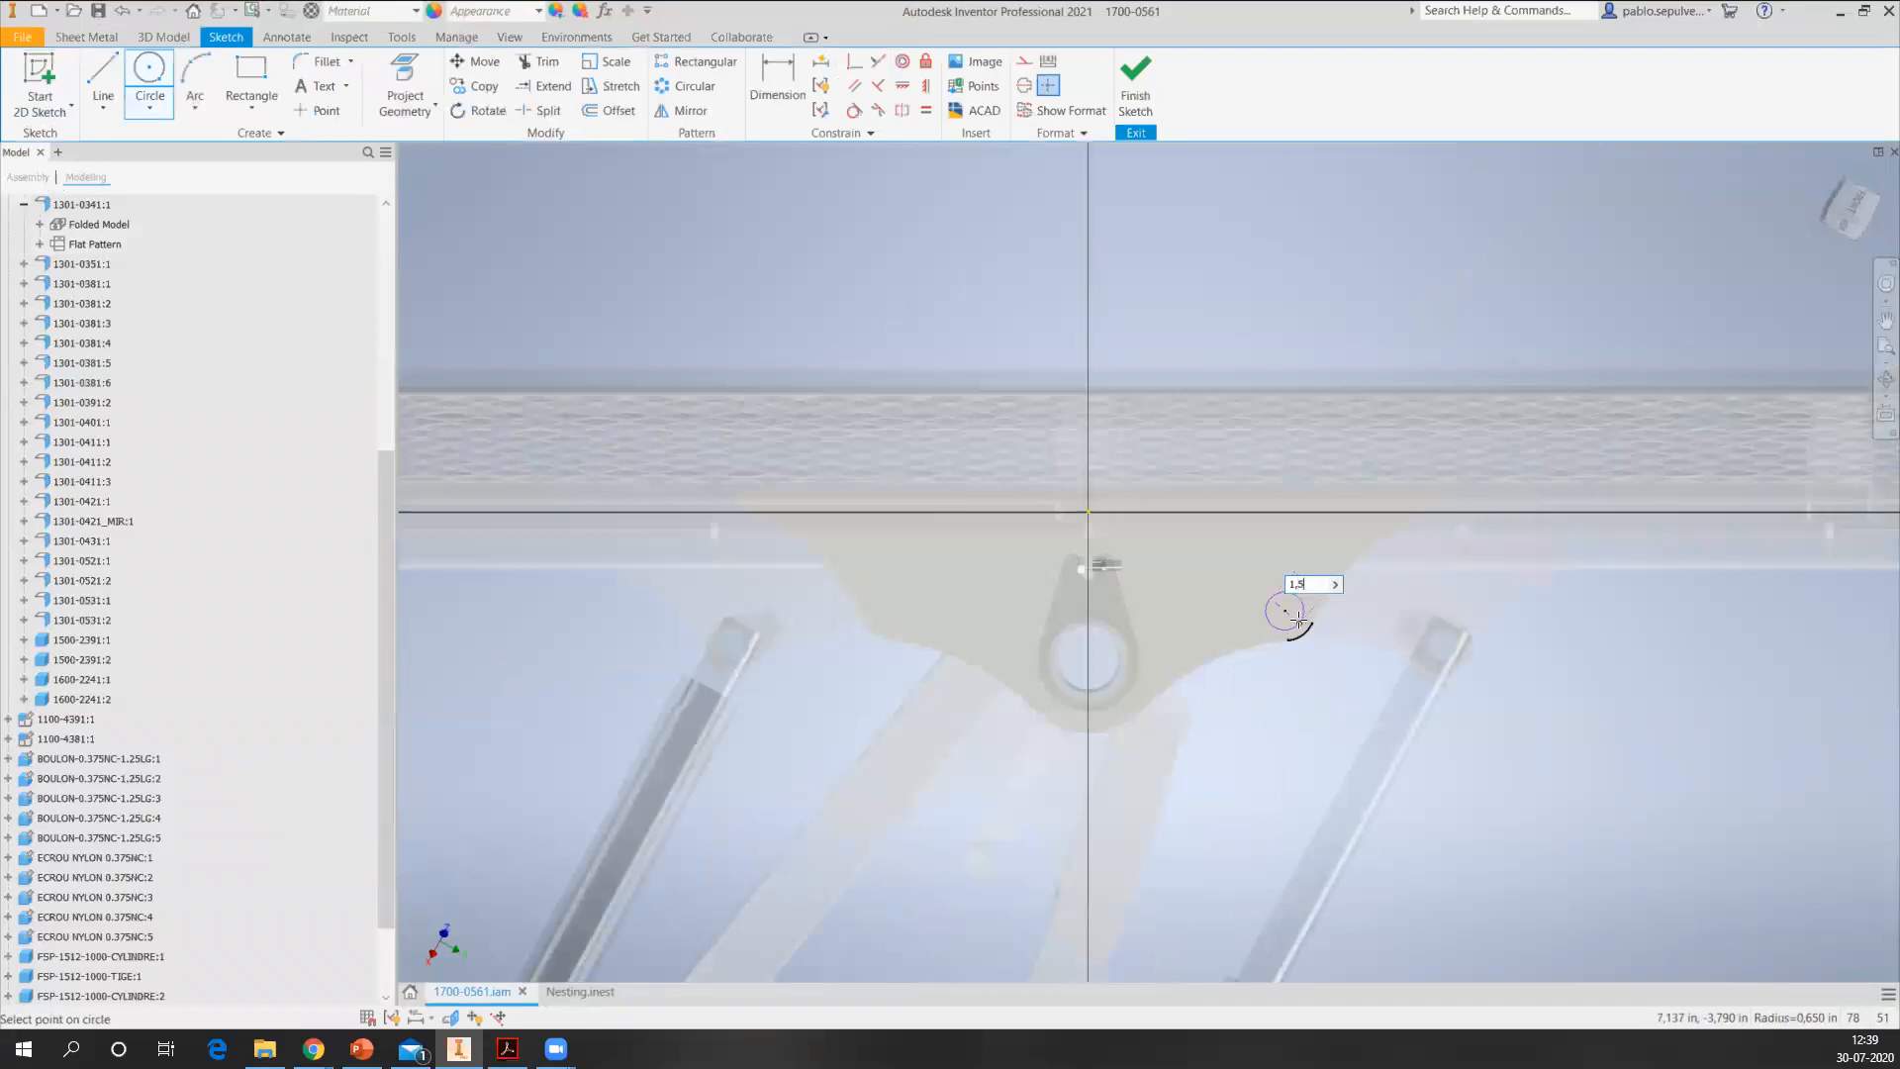
key(Return)
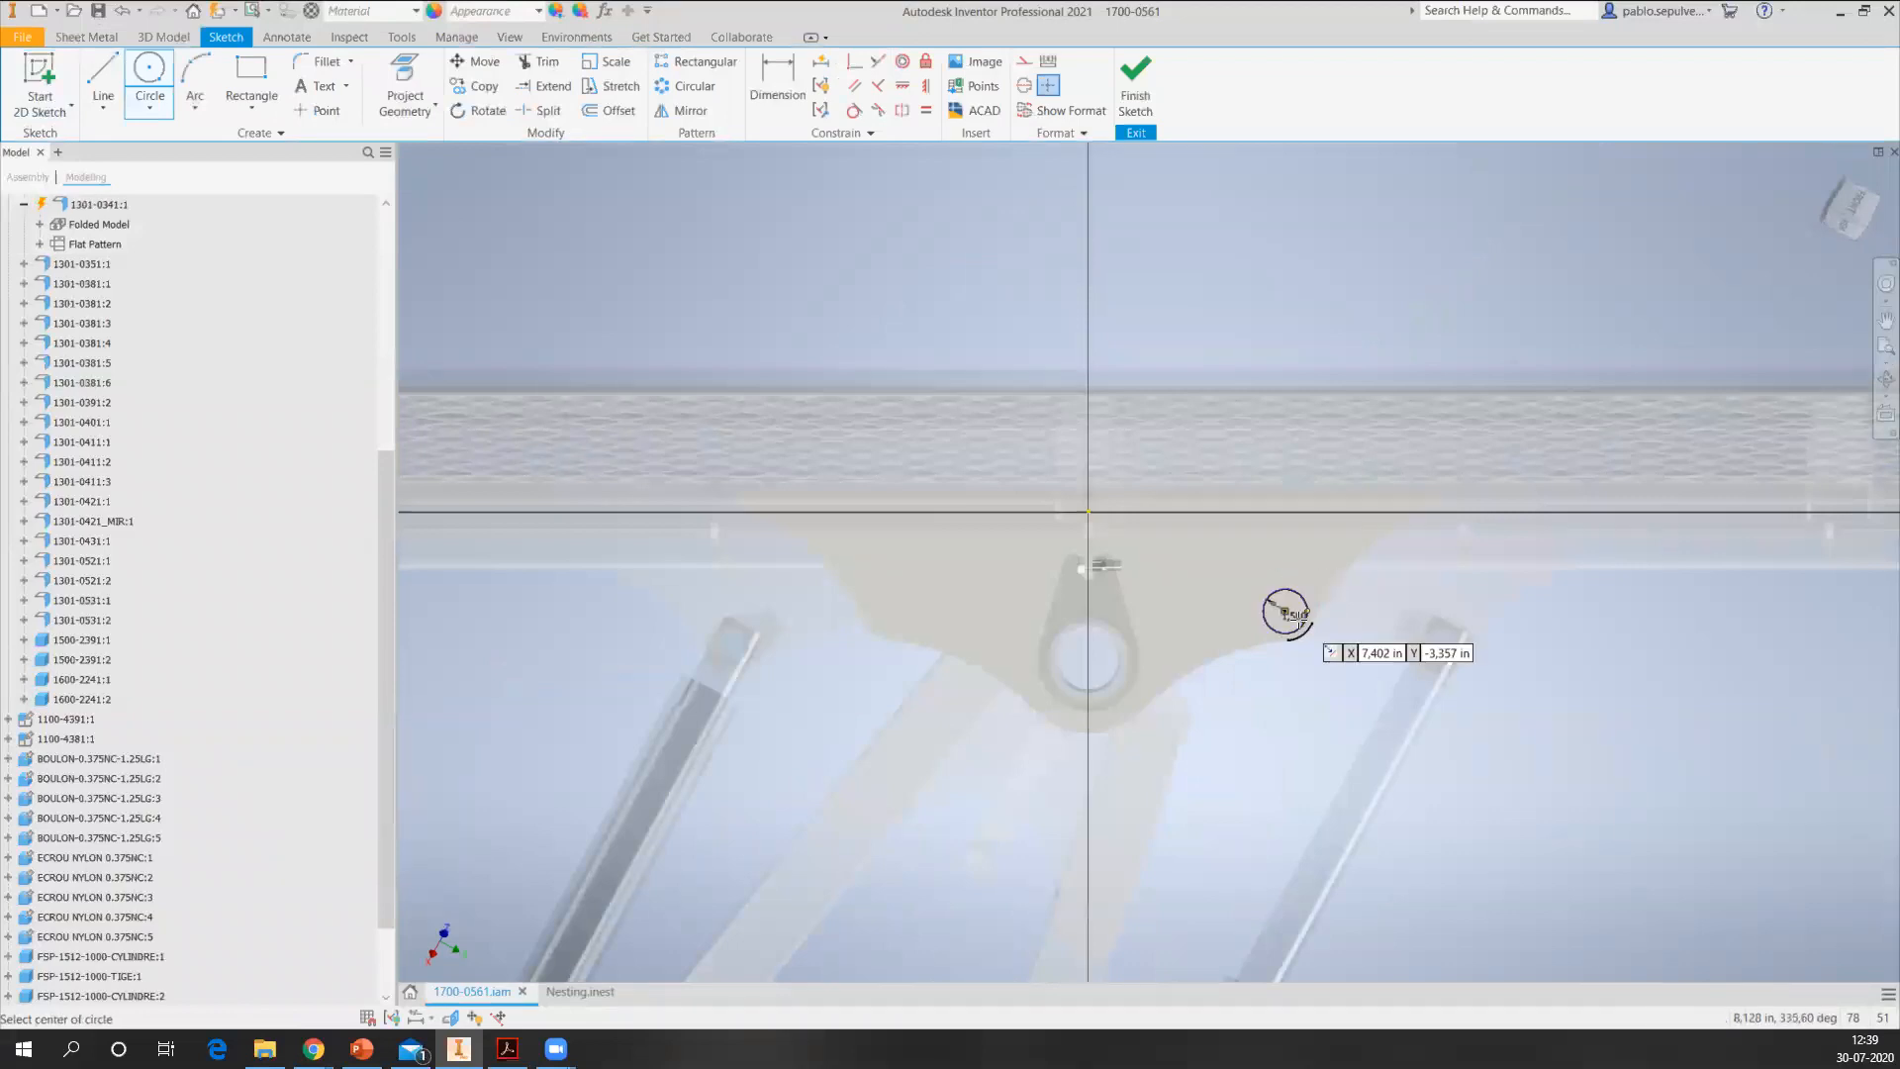
click(892, 610)
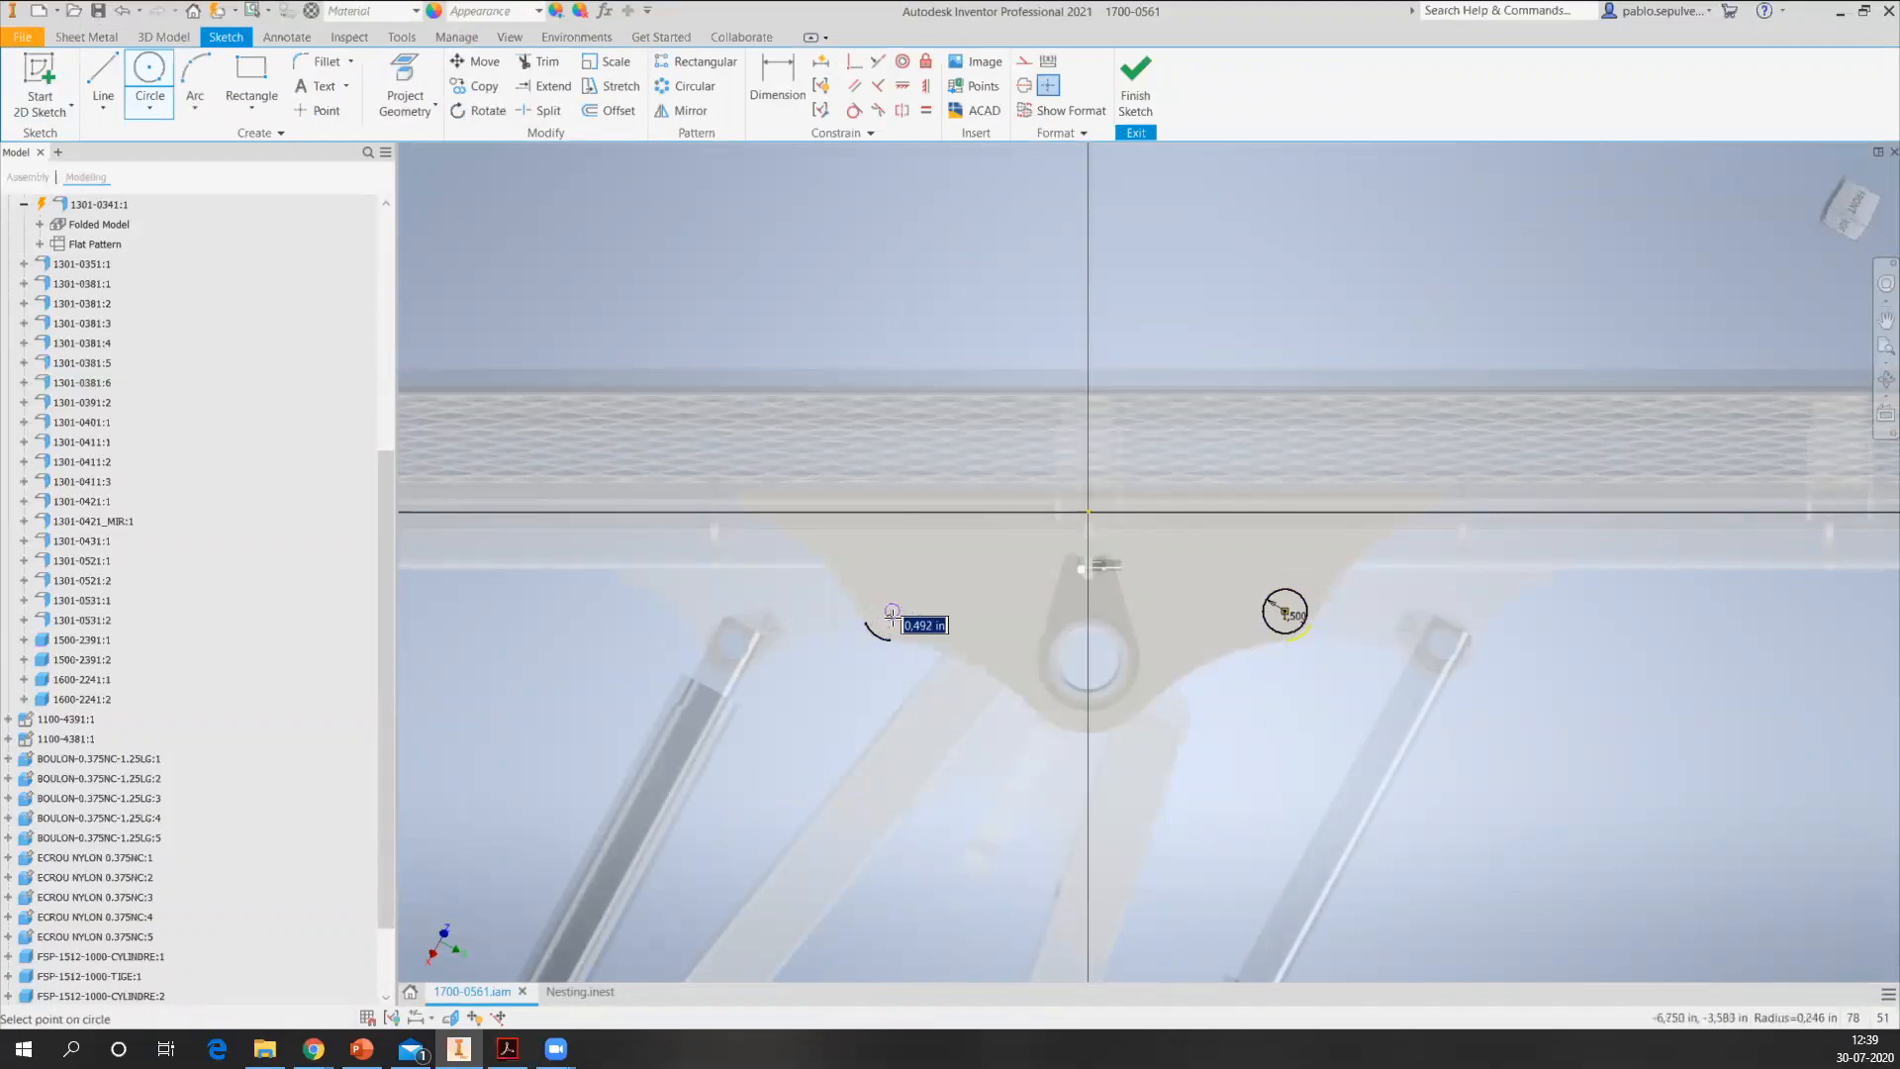
text(1,5)
key(Return)
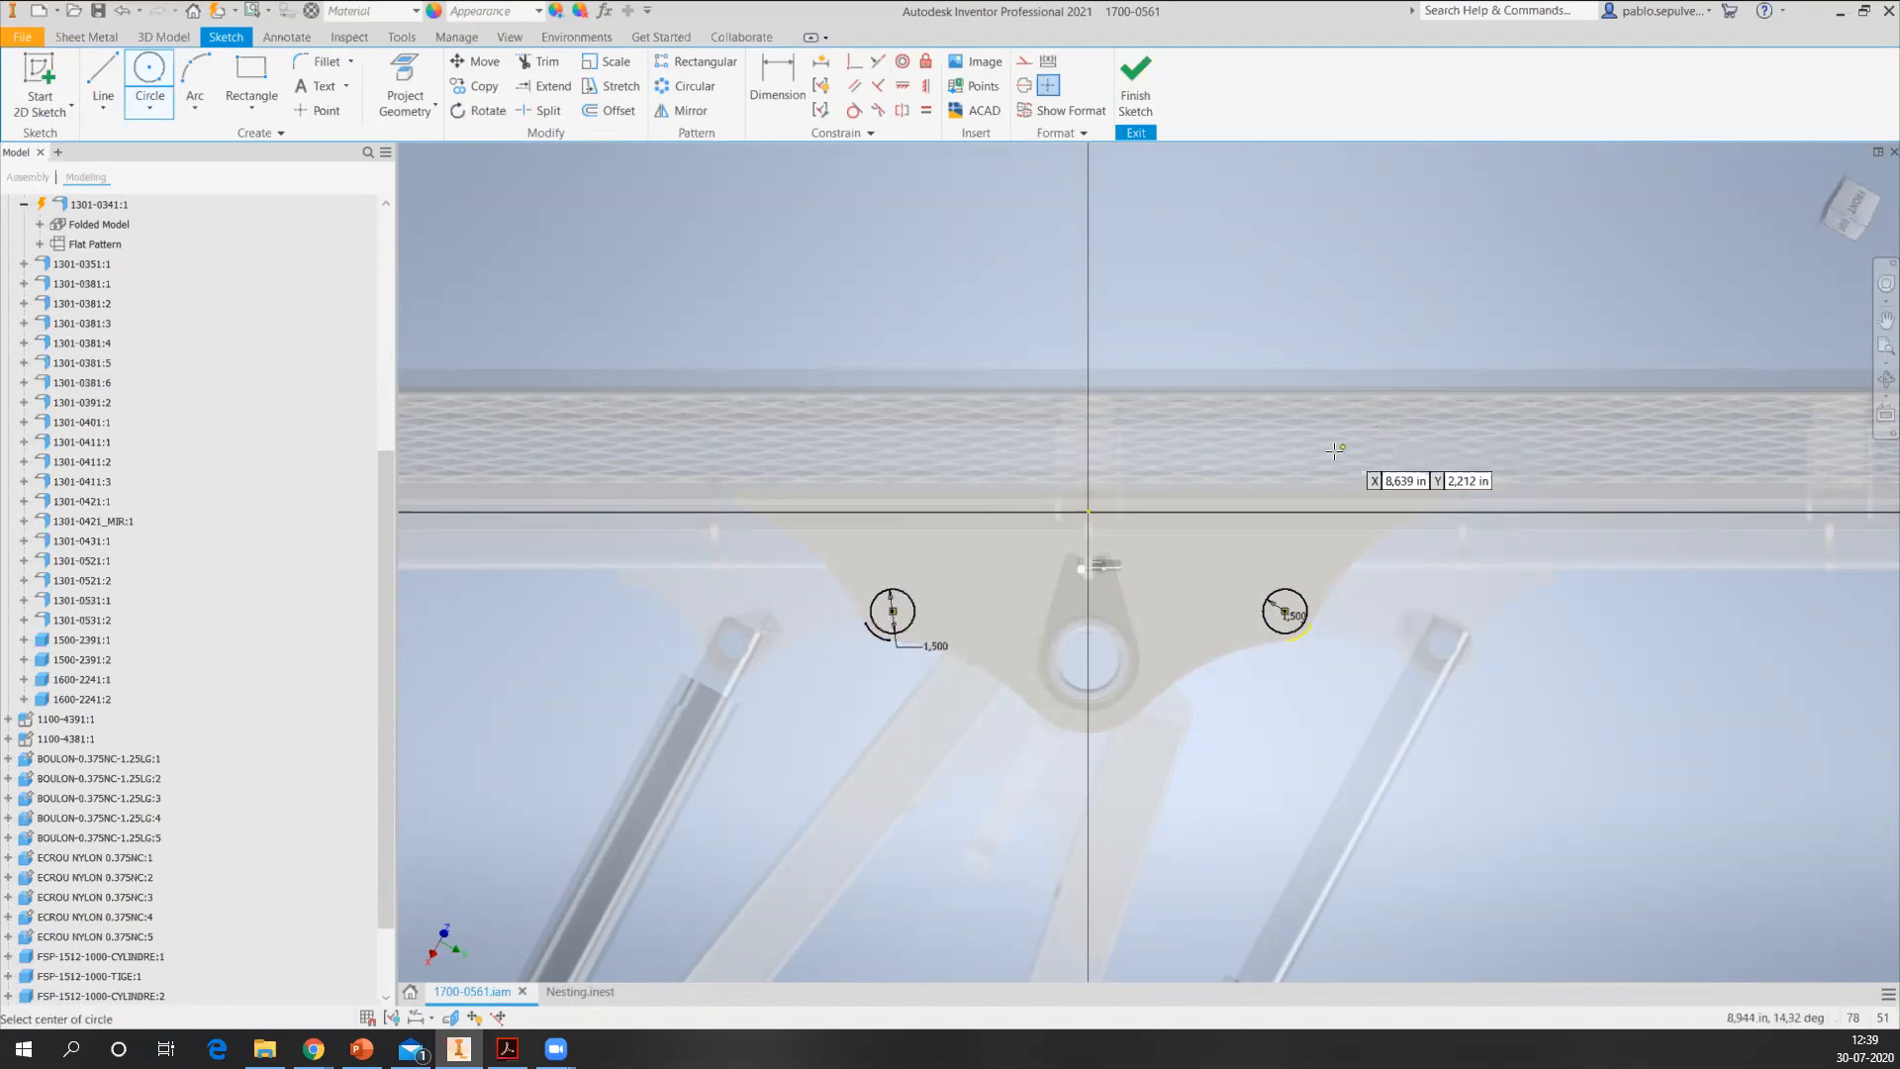
key(Escape)
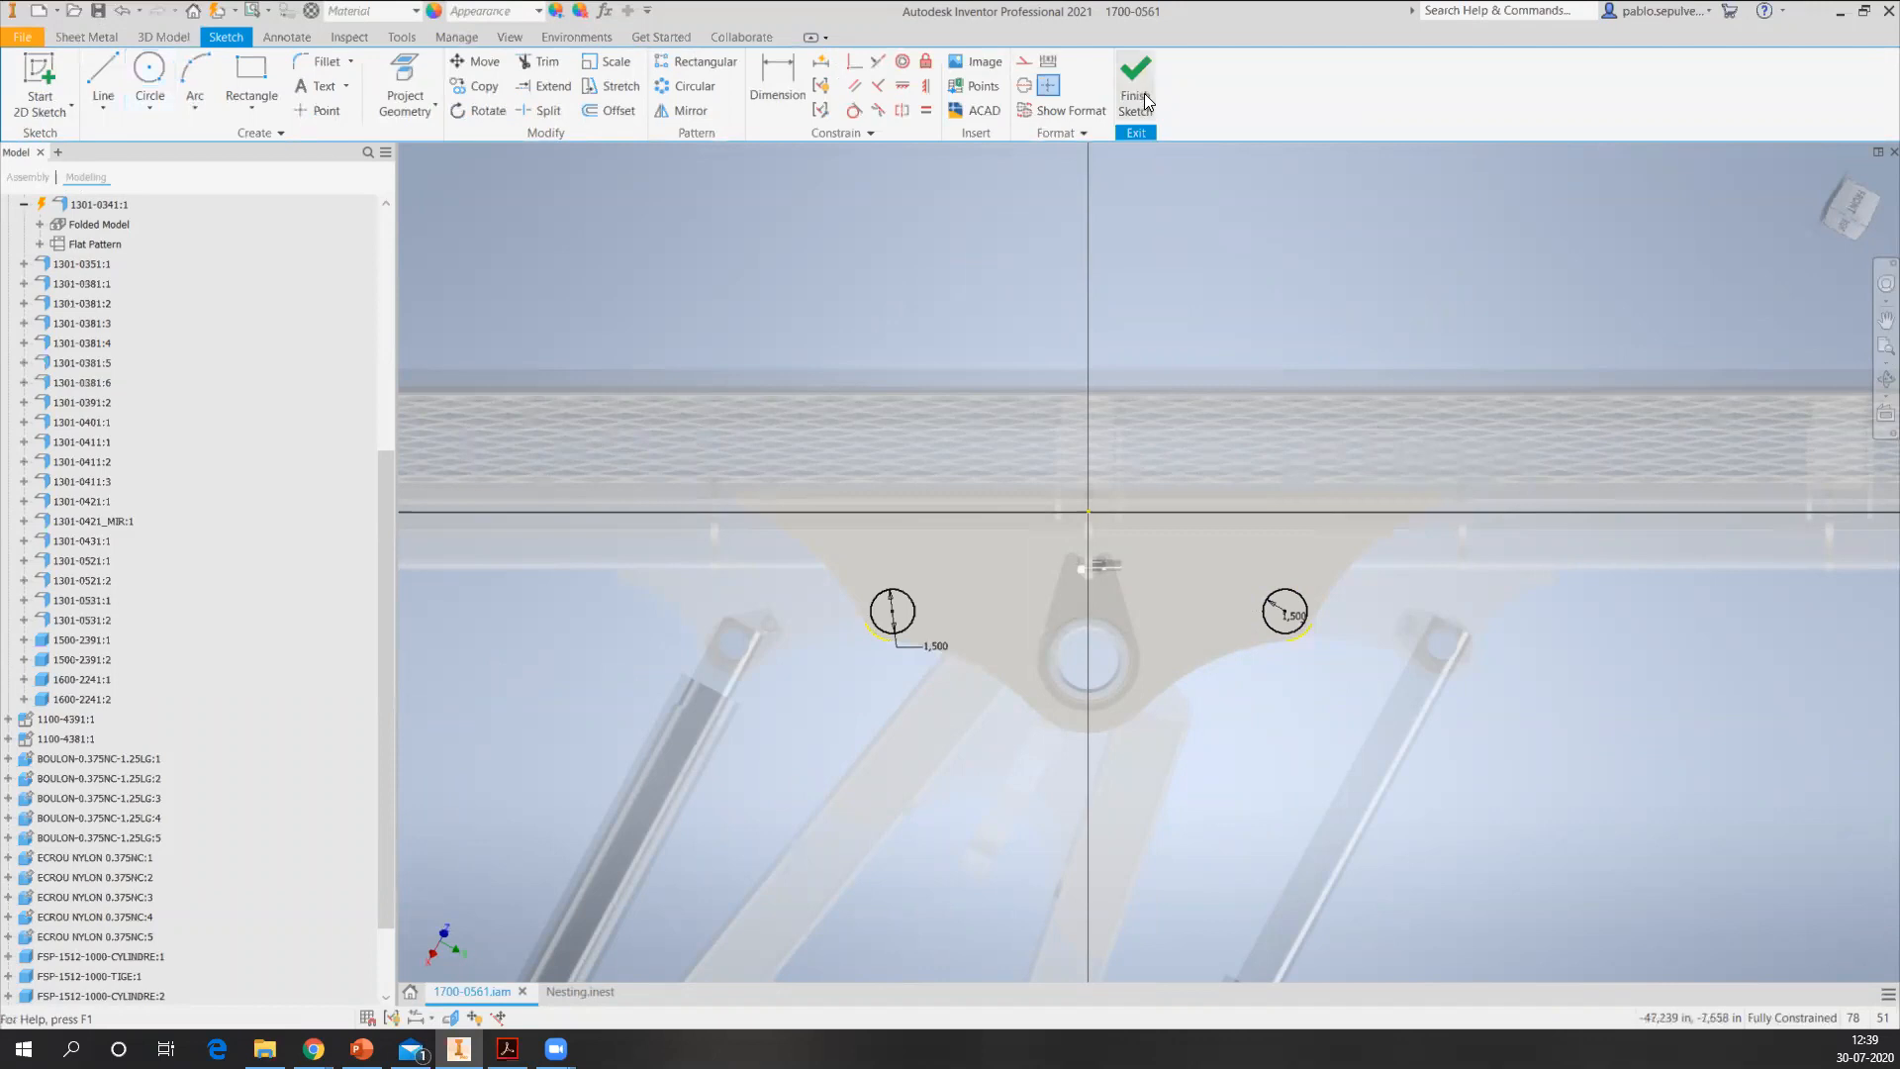
click(1144, 93)
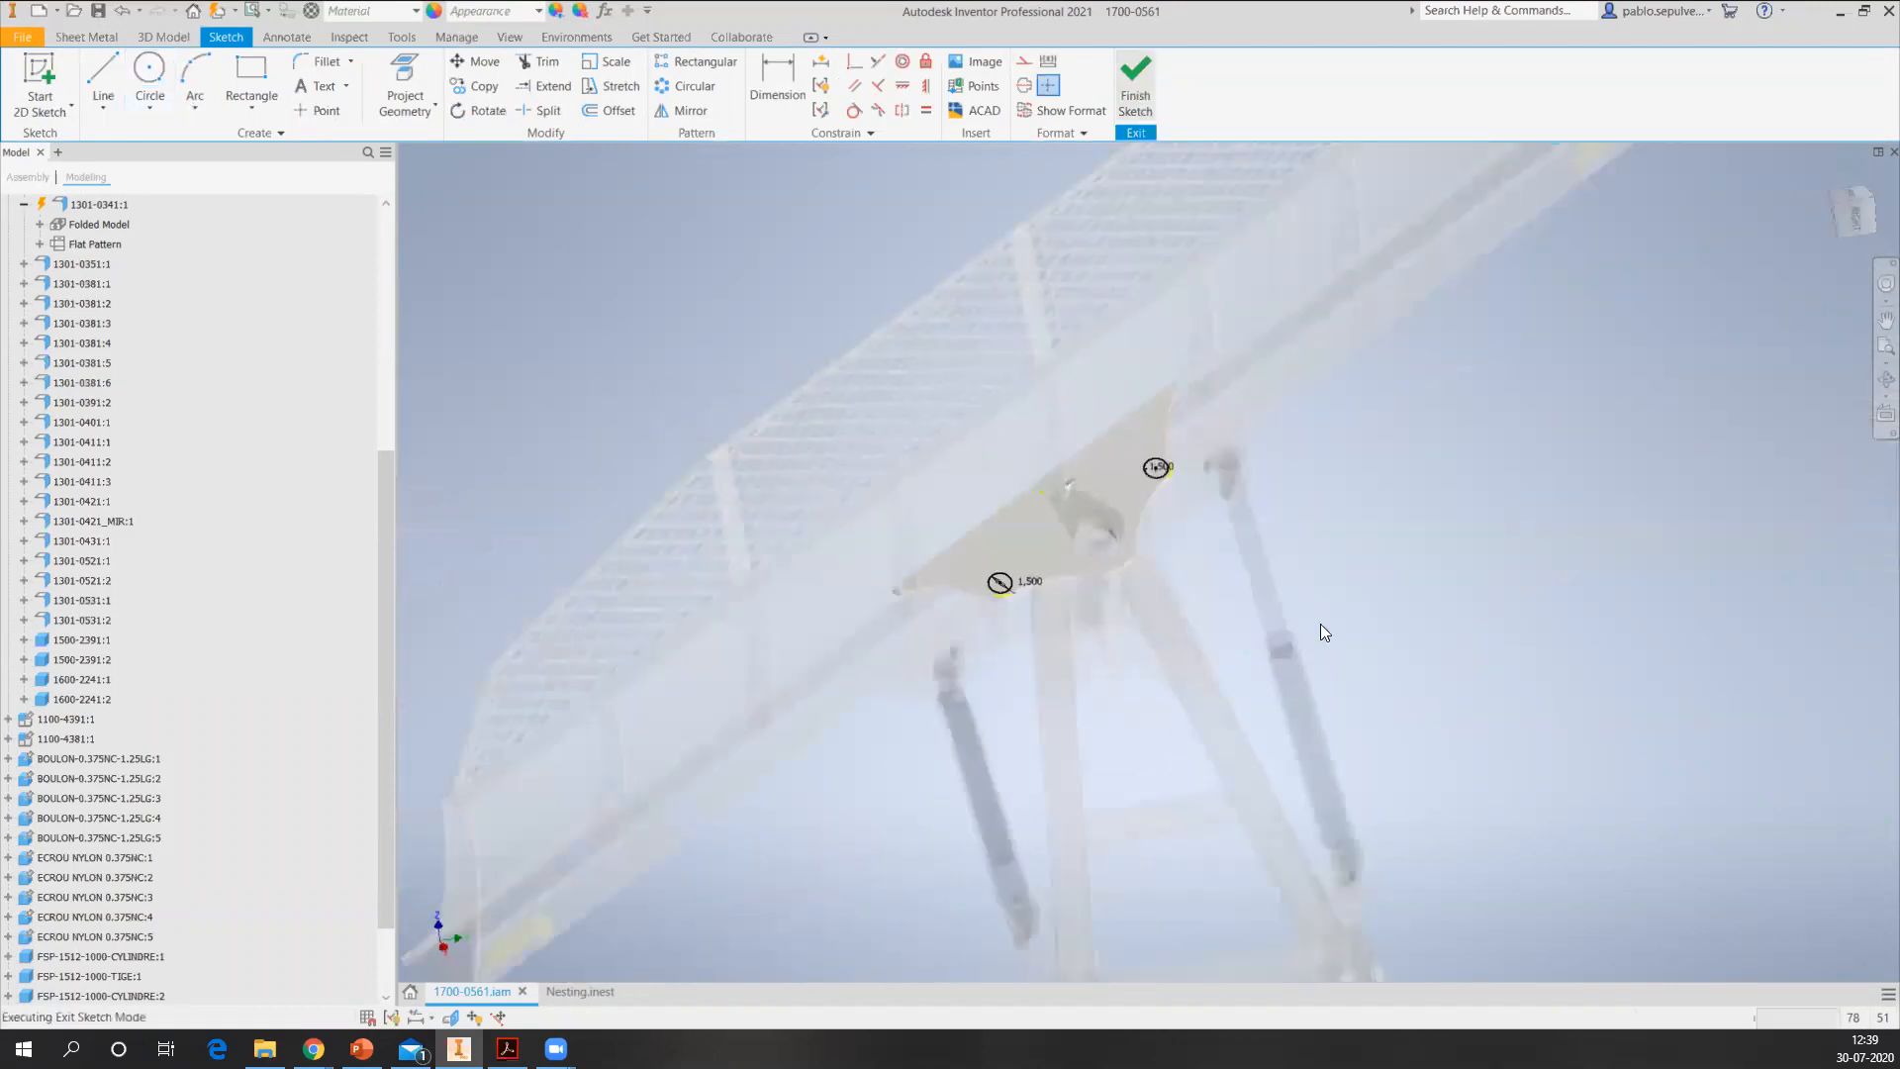
- Cut both circles through the plate with a 1 in Extrude in the flipped direction
scroll(1134, 566, up, 3)
middle_drag(1077, 580, 1069, 681)
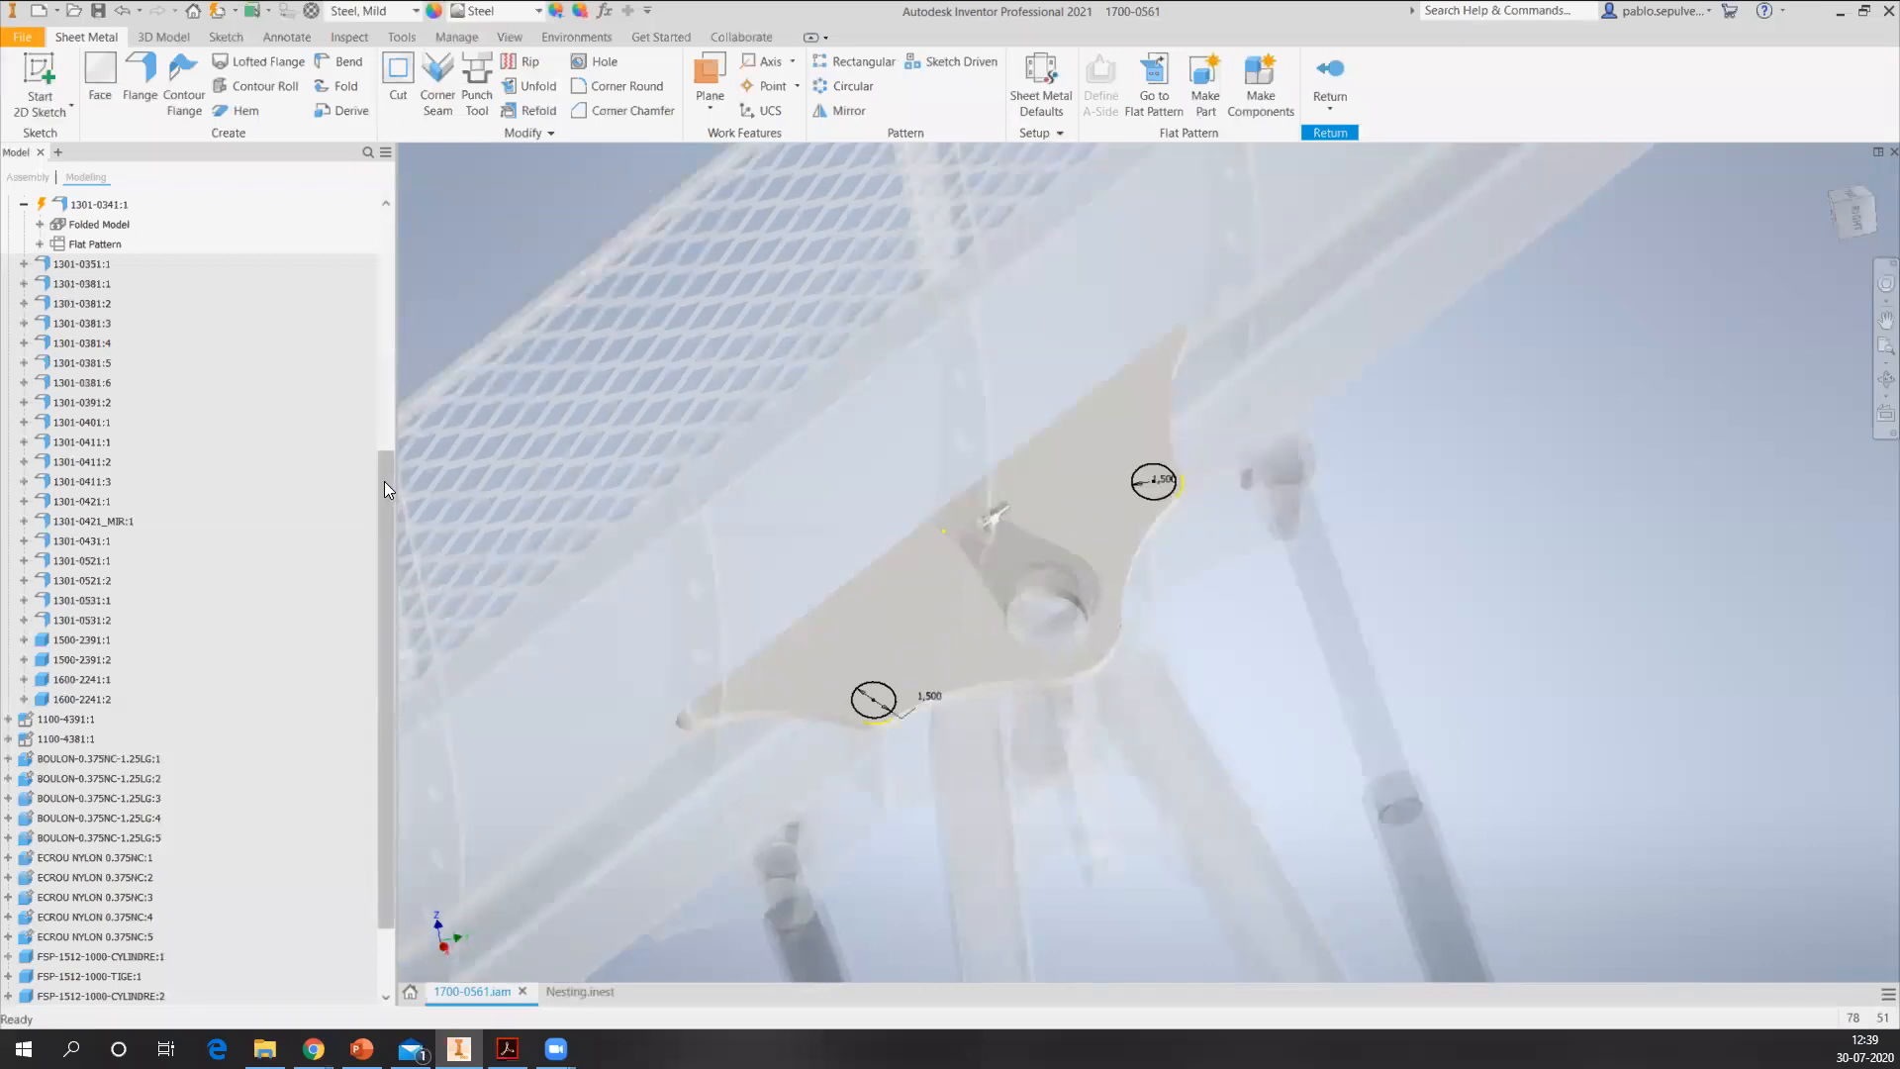
drag(384, 481, 384, 341)
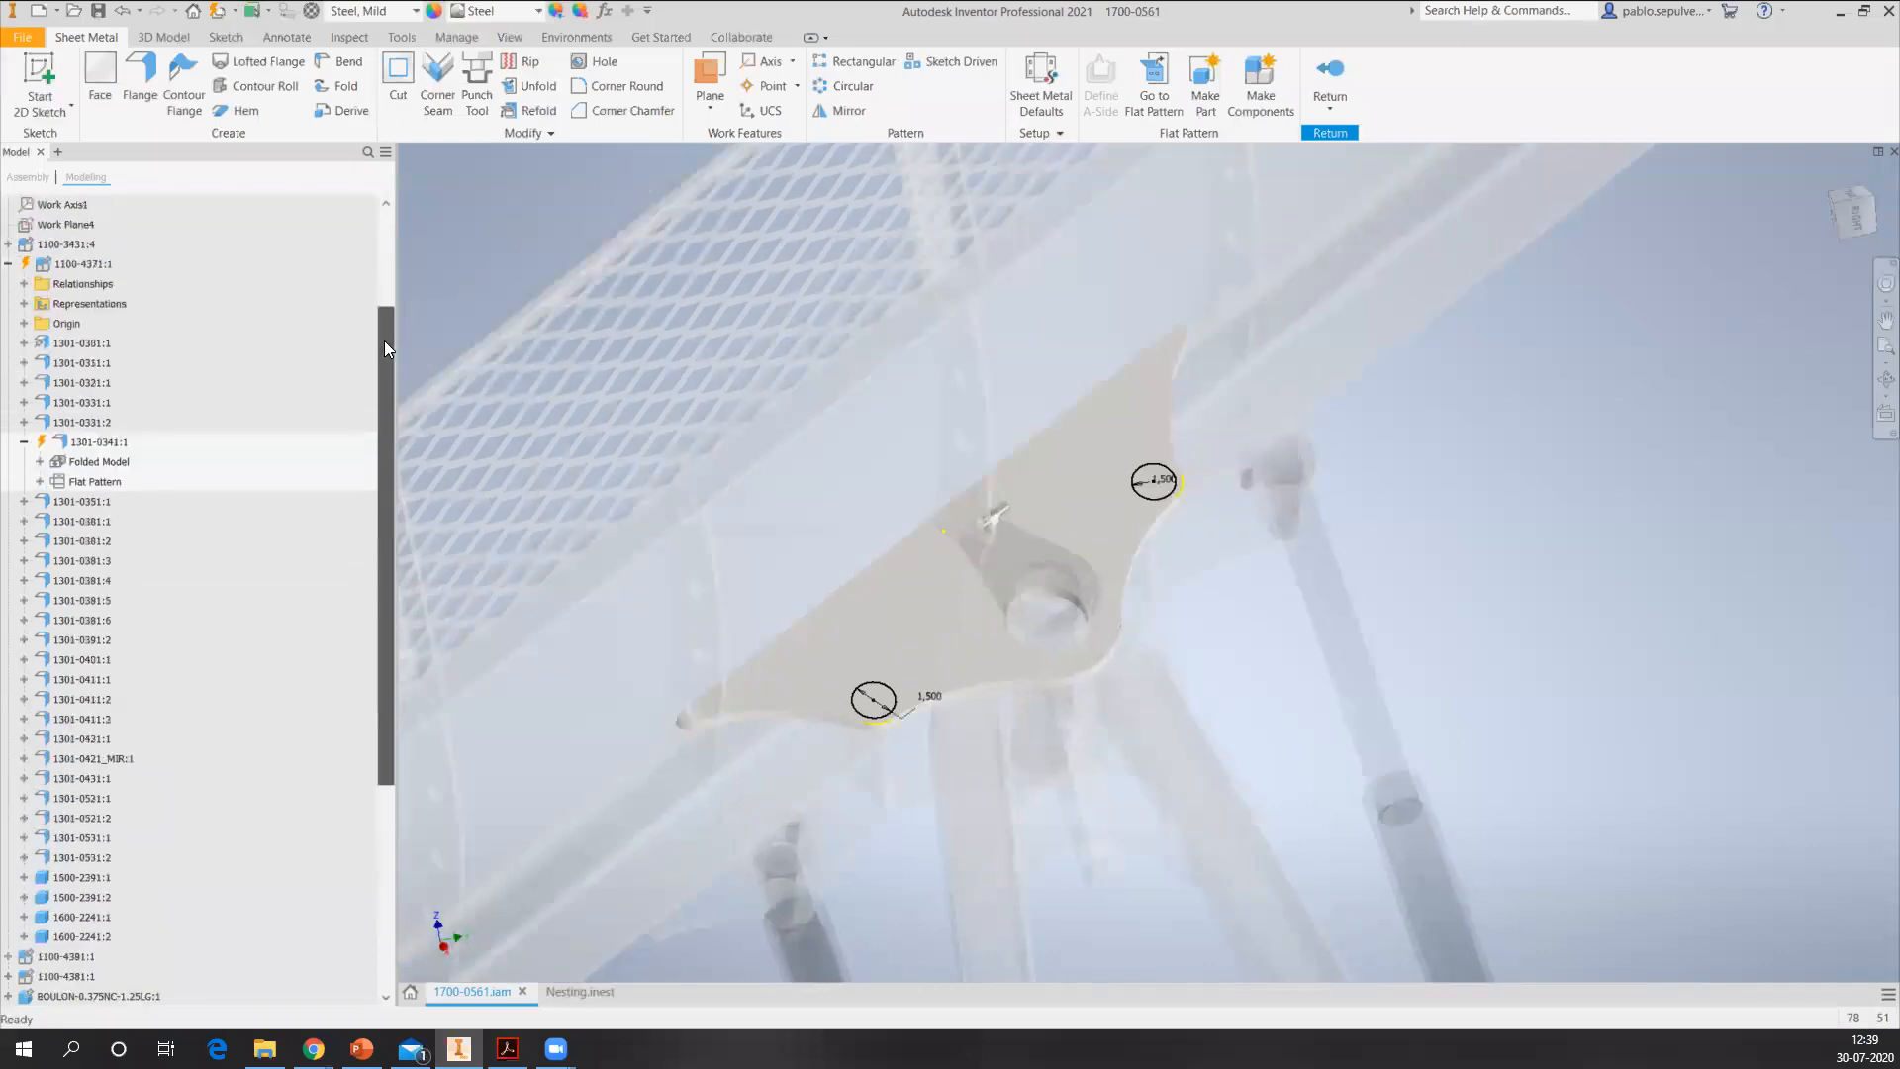
click(133, 36)
click(105, 75)
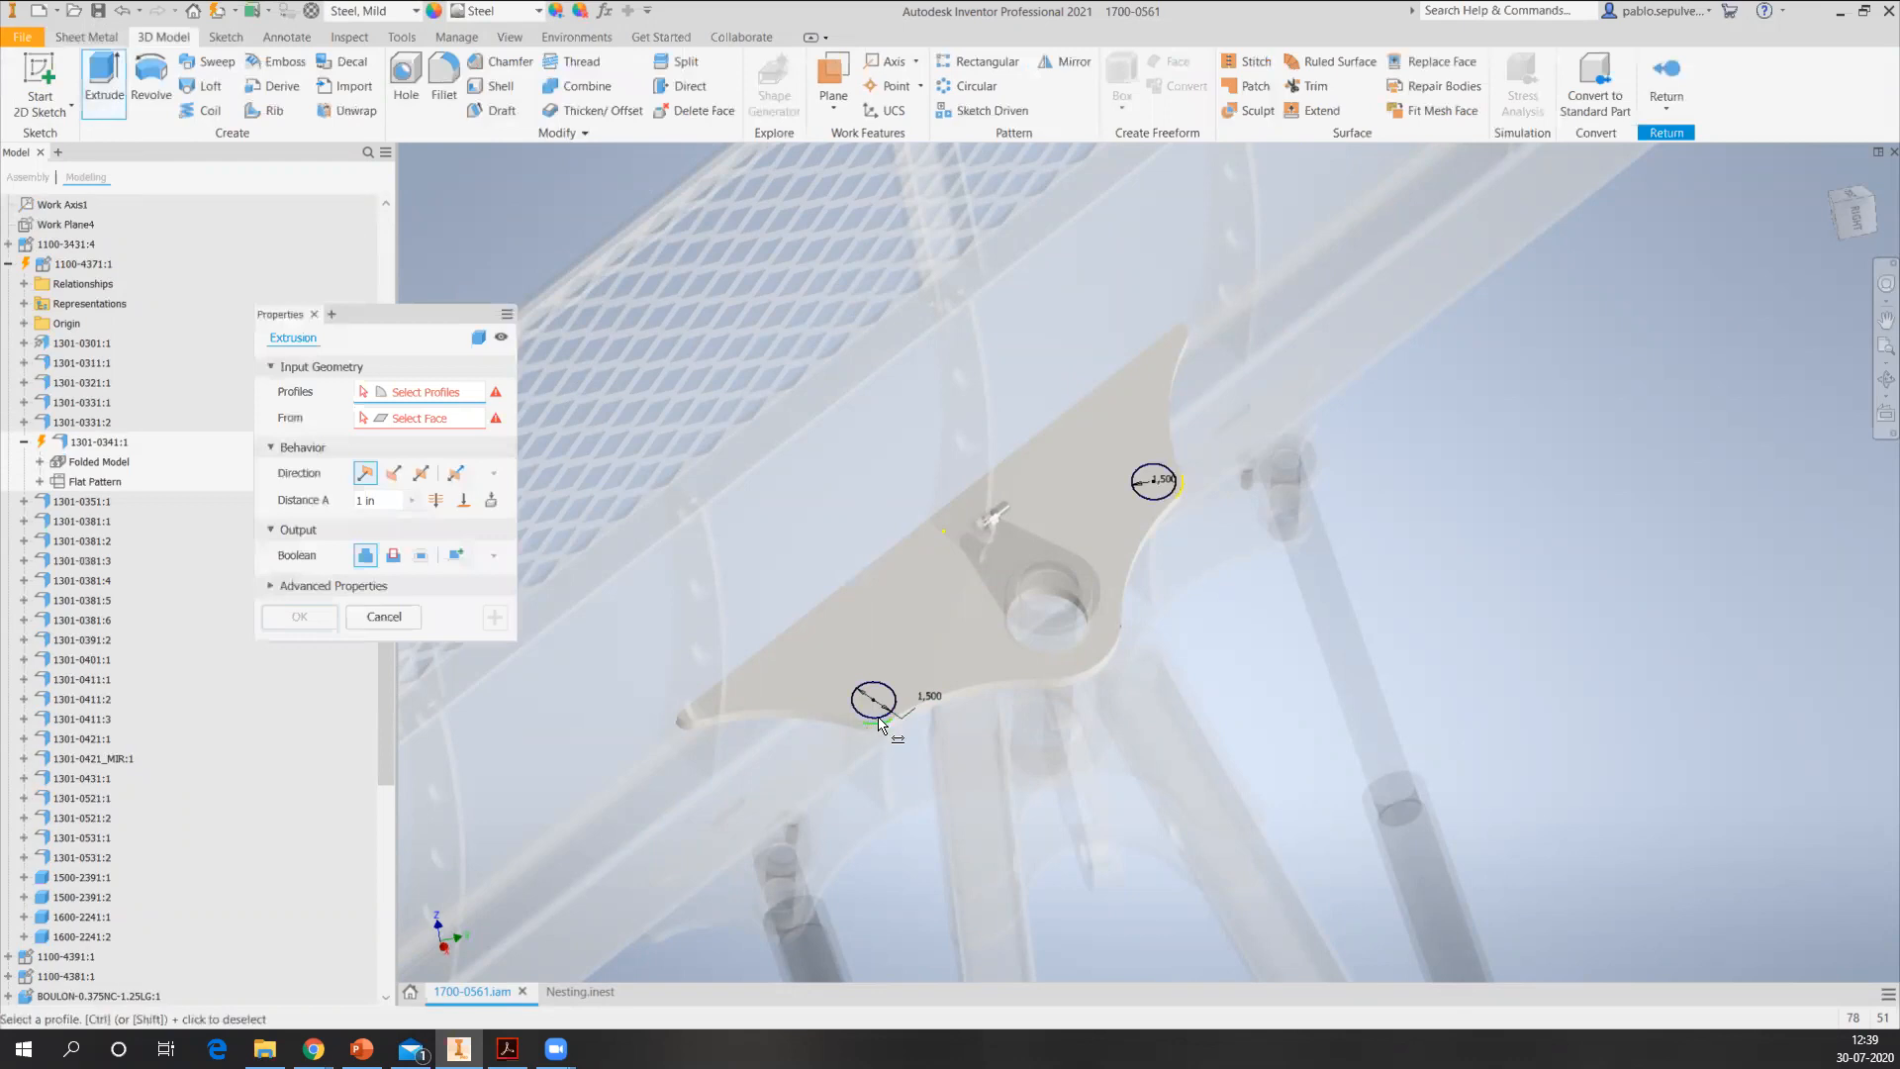
click(883, 701)
click(883, 701)
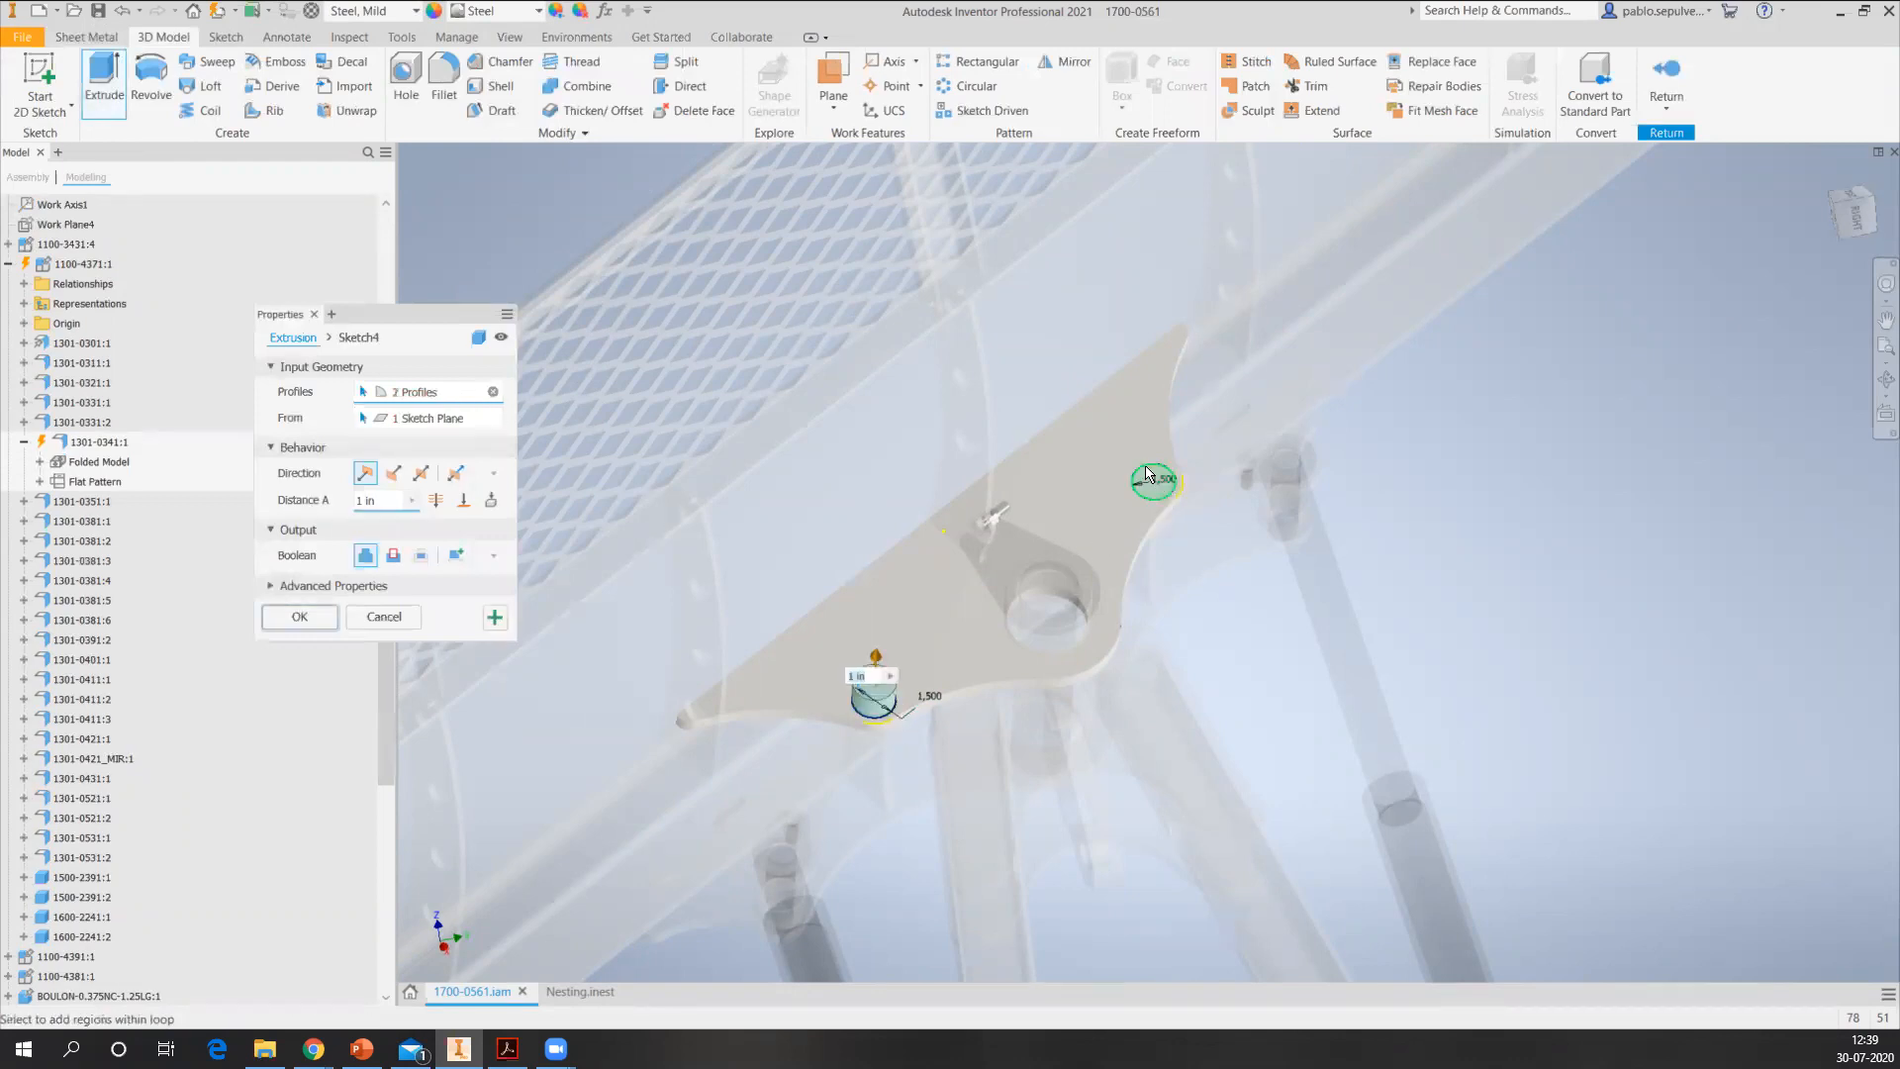
click(393, 472)
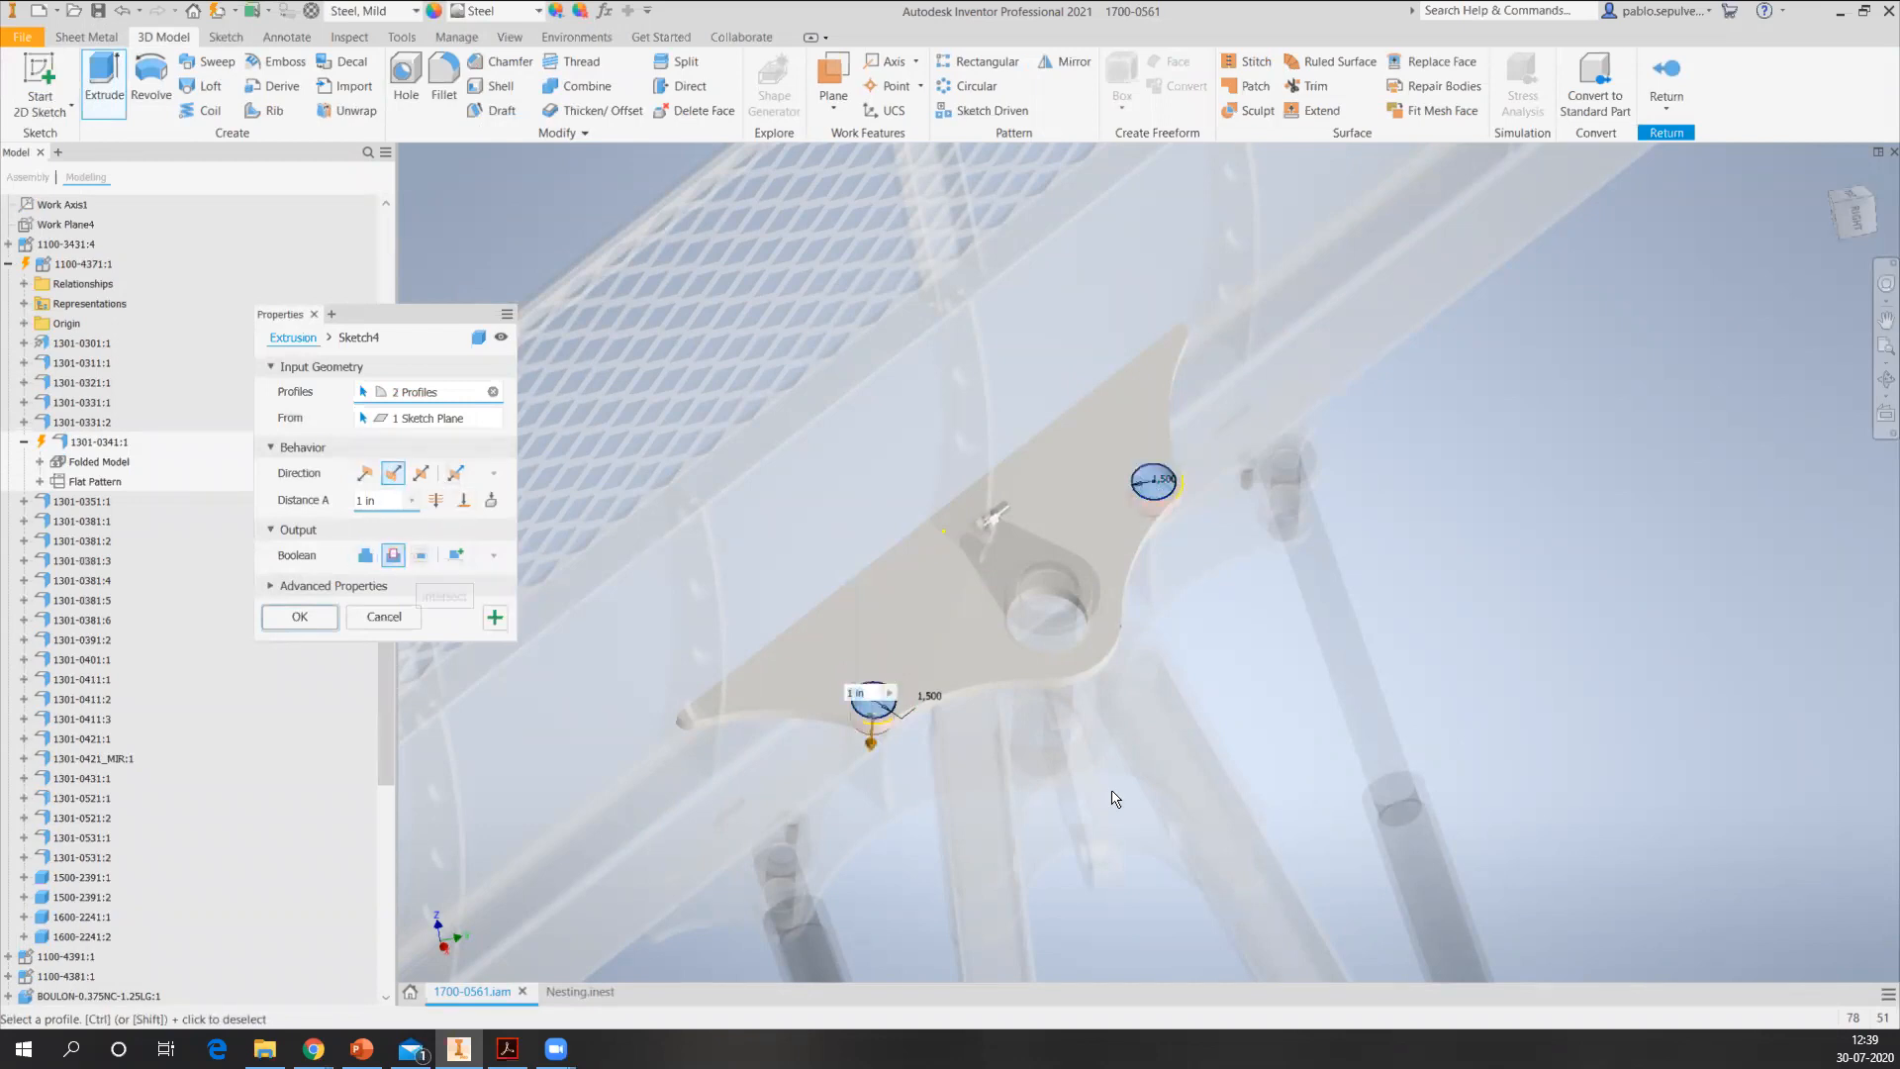
shift+middle_drag(868, 754, 1022, 817)
scroll(1022, 816, up, 6)
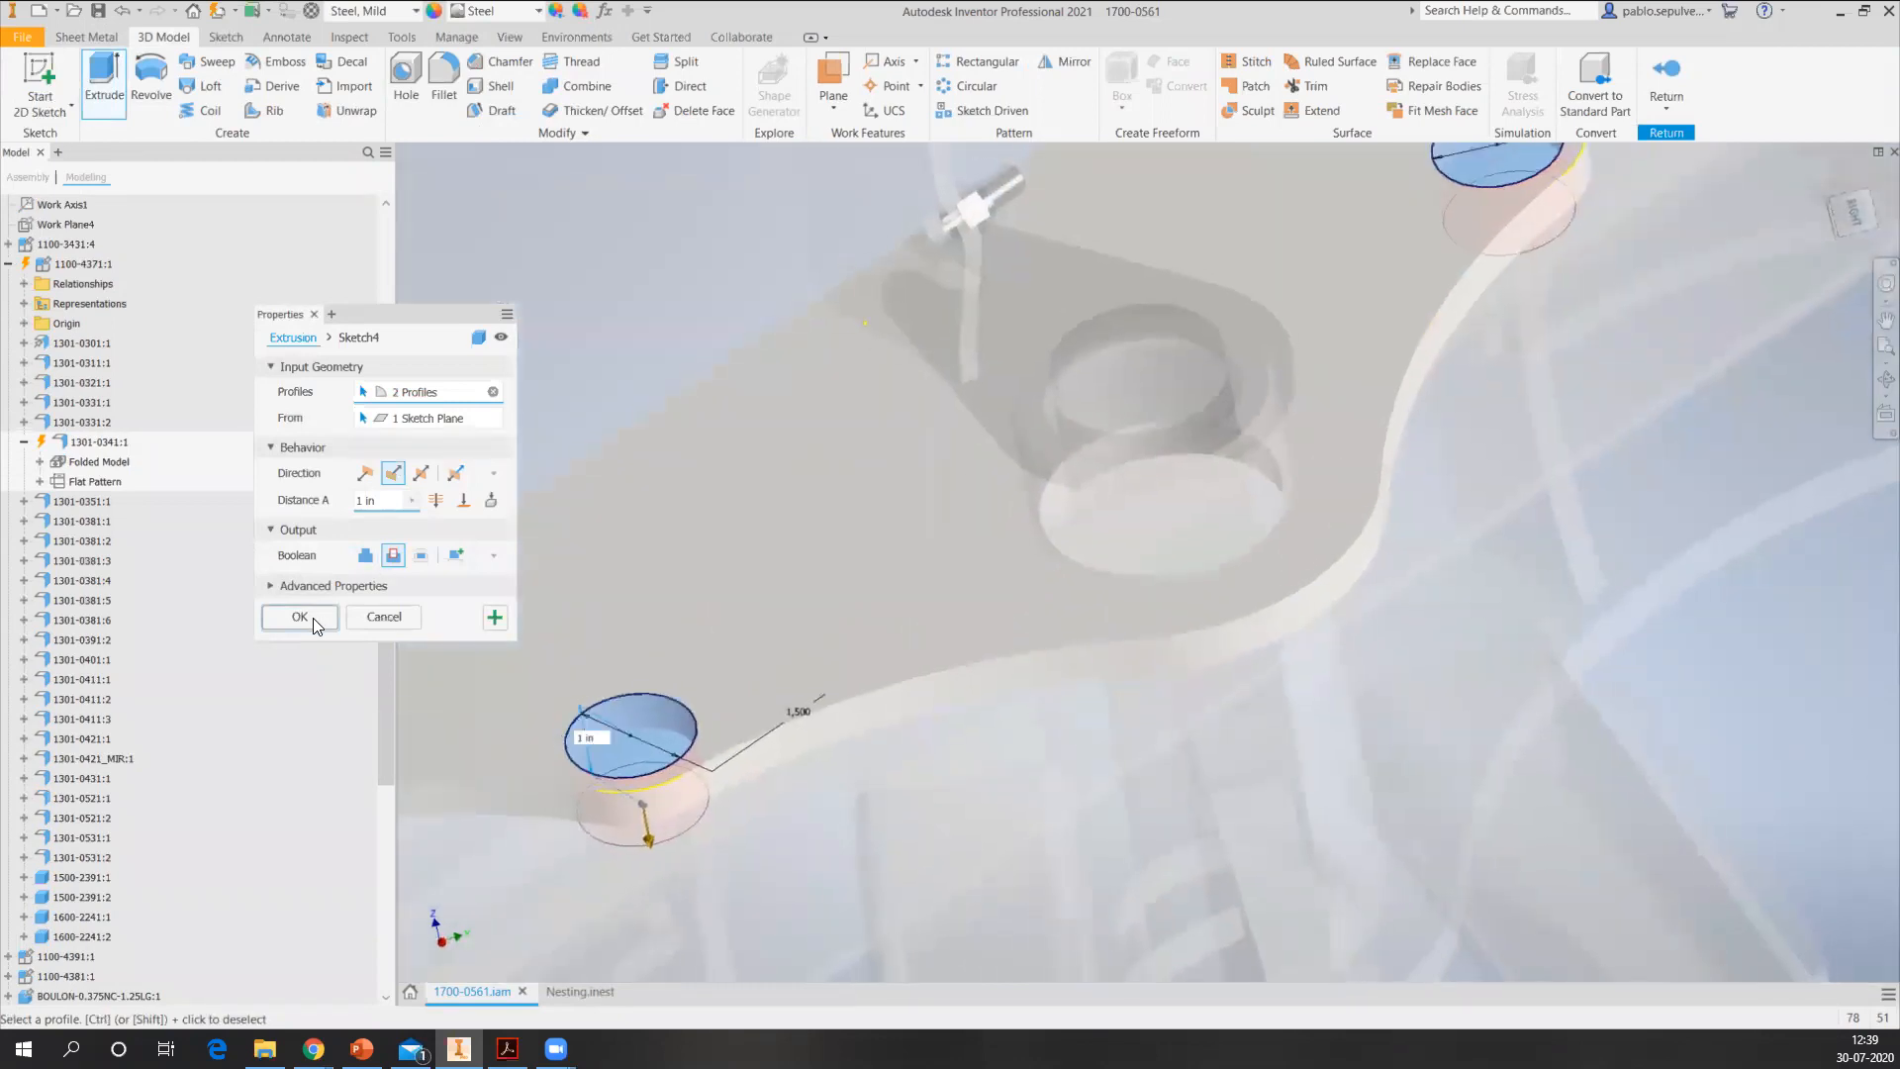
click(301, 616)
scroll(1128, 702, down, 6)
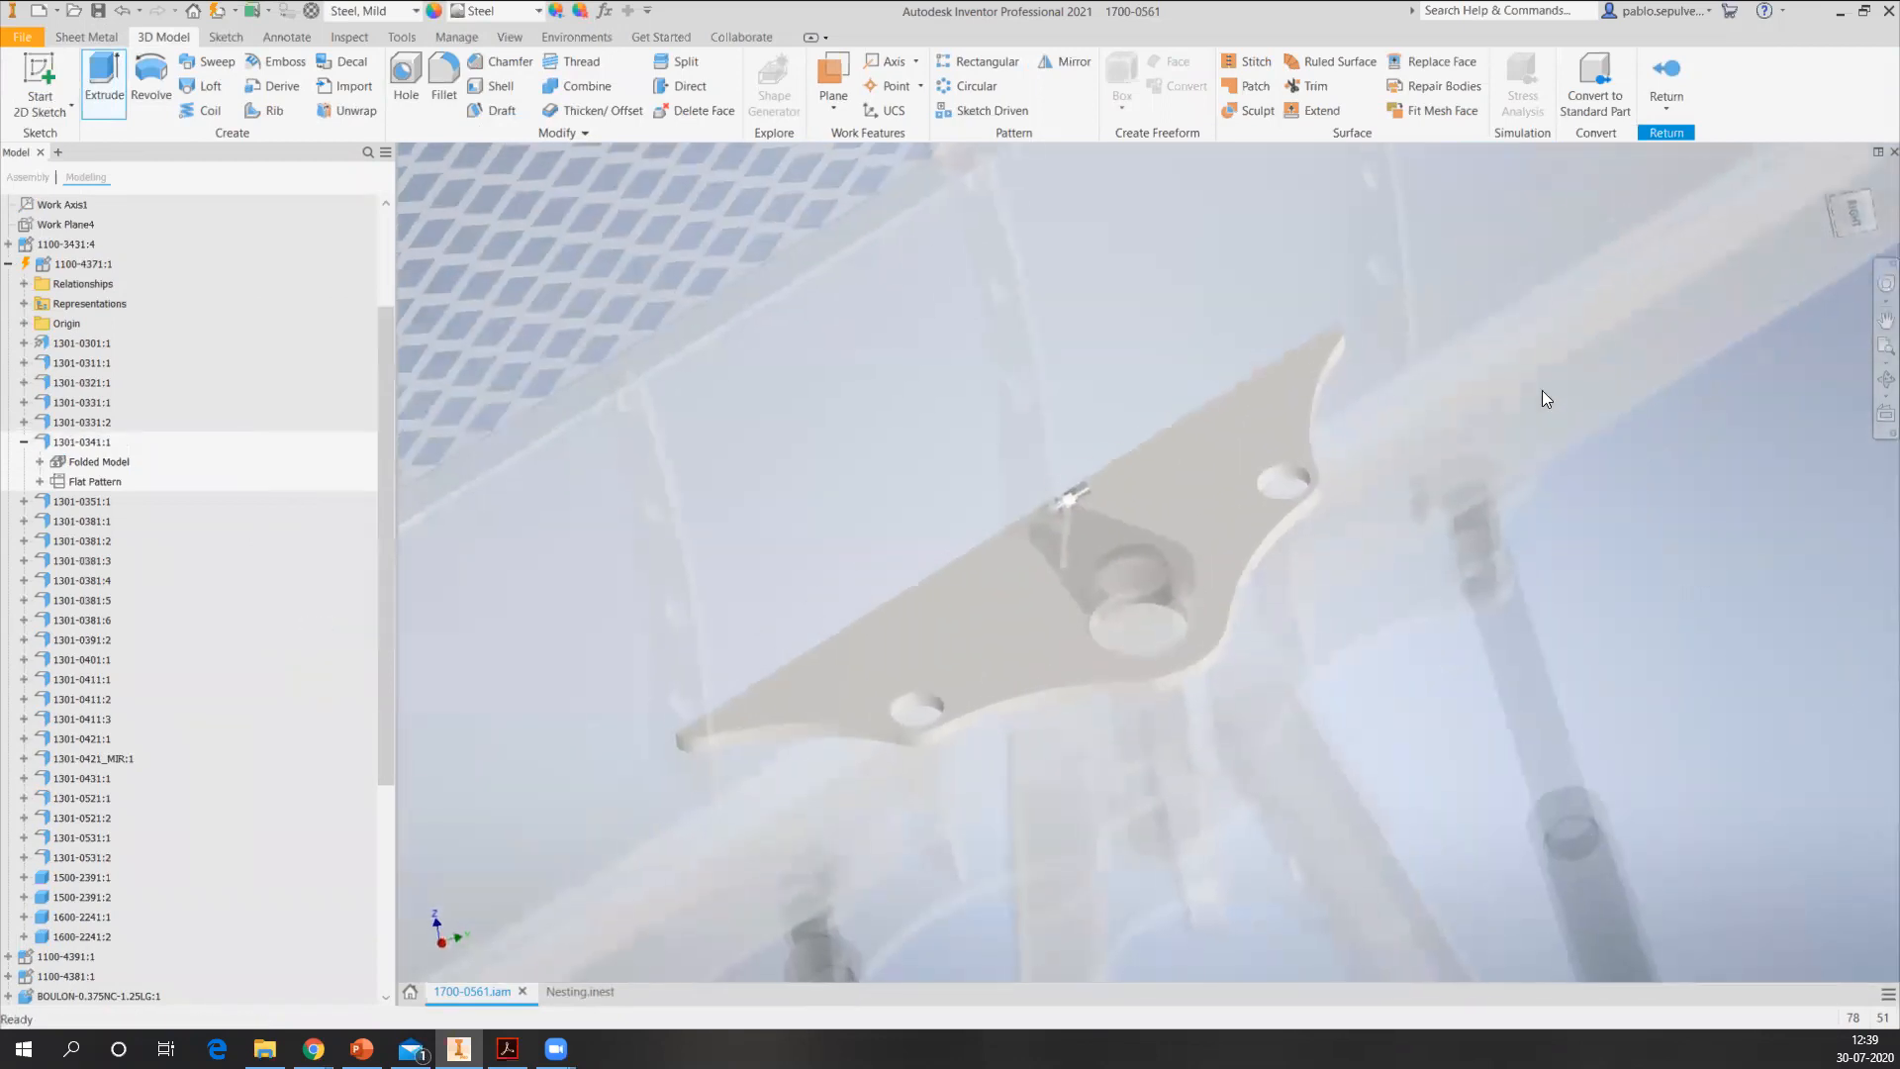
- Leave the part edit to return to the 1700-0561 assembly and save it with its modified files
click(1664, 77)
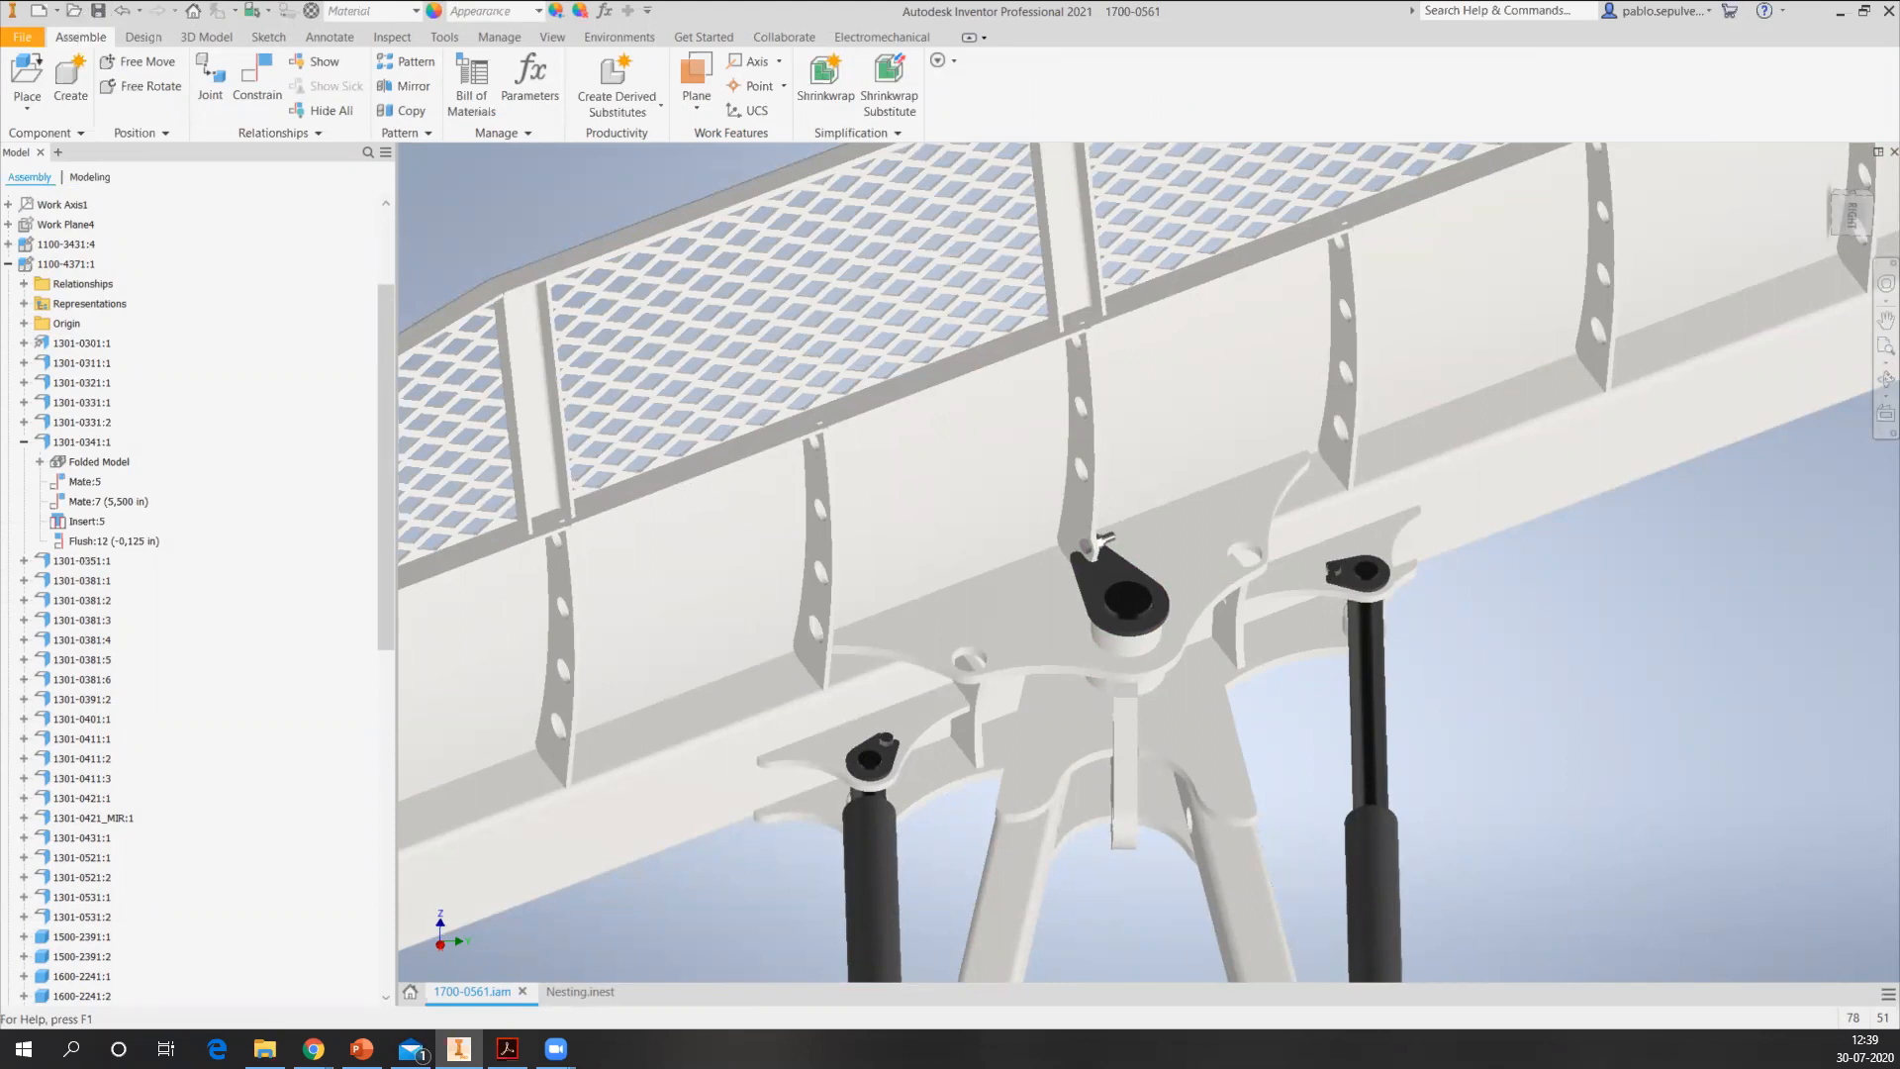
key(ctrl+s)
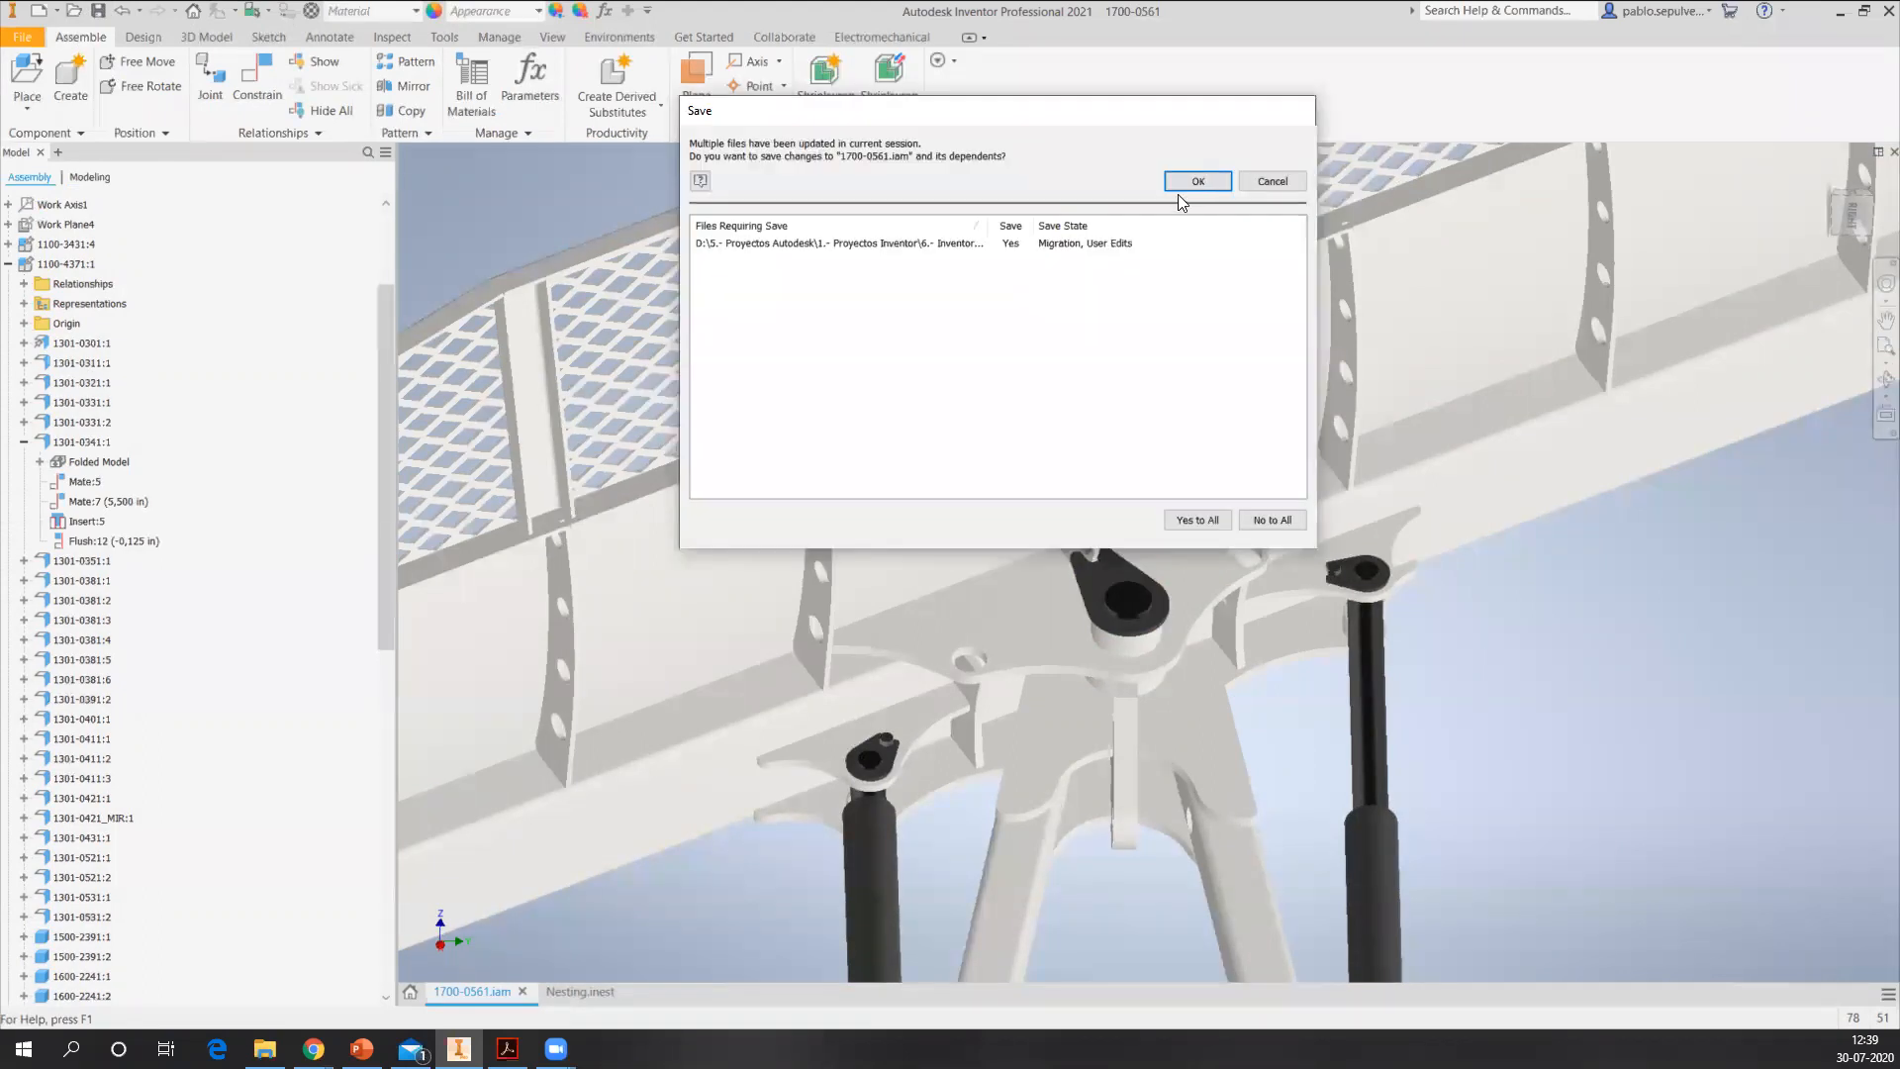
click(1199, 182)
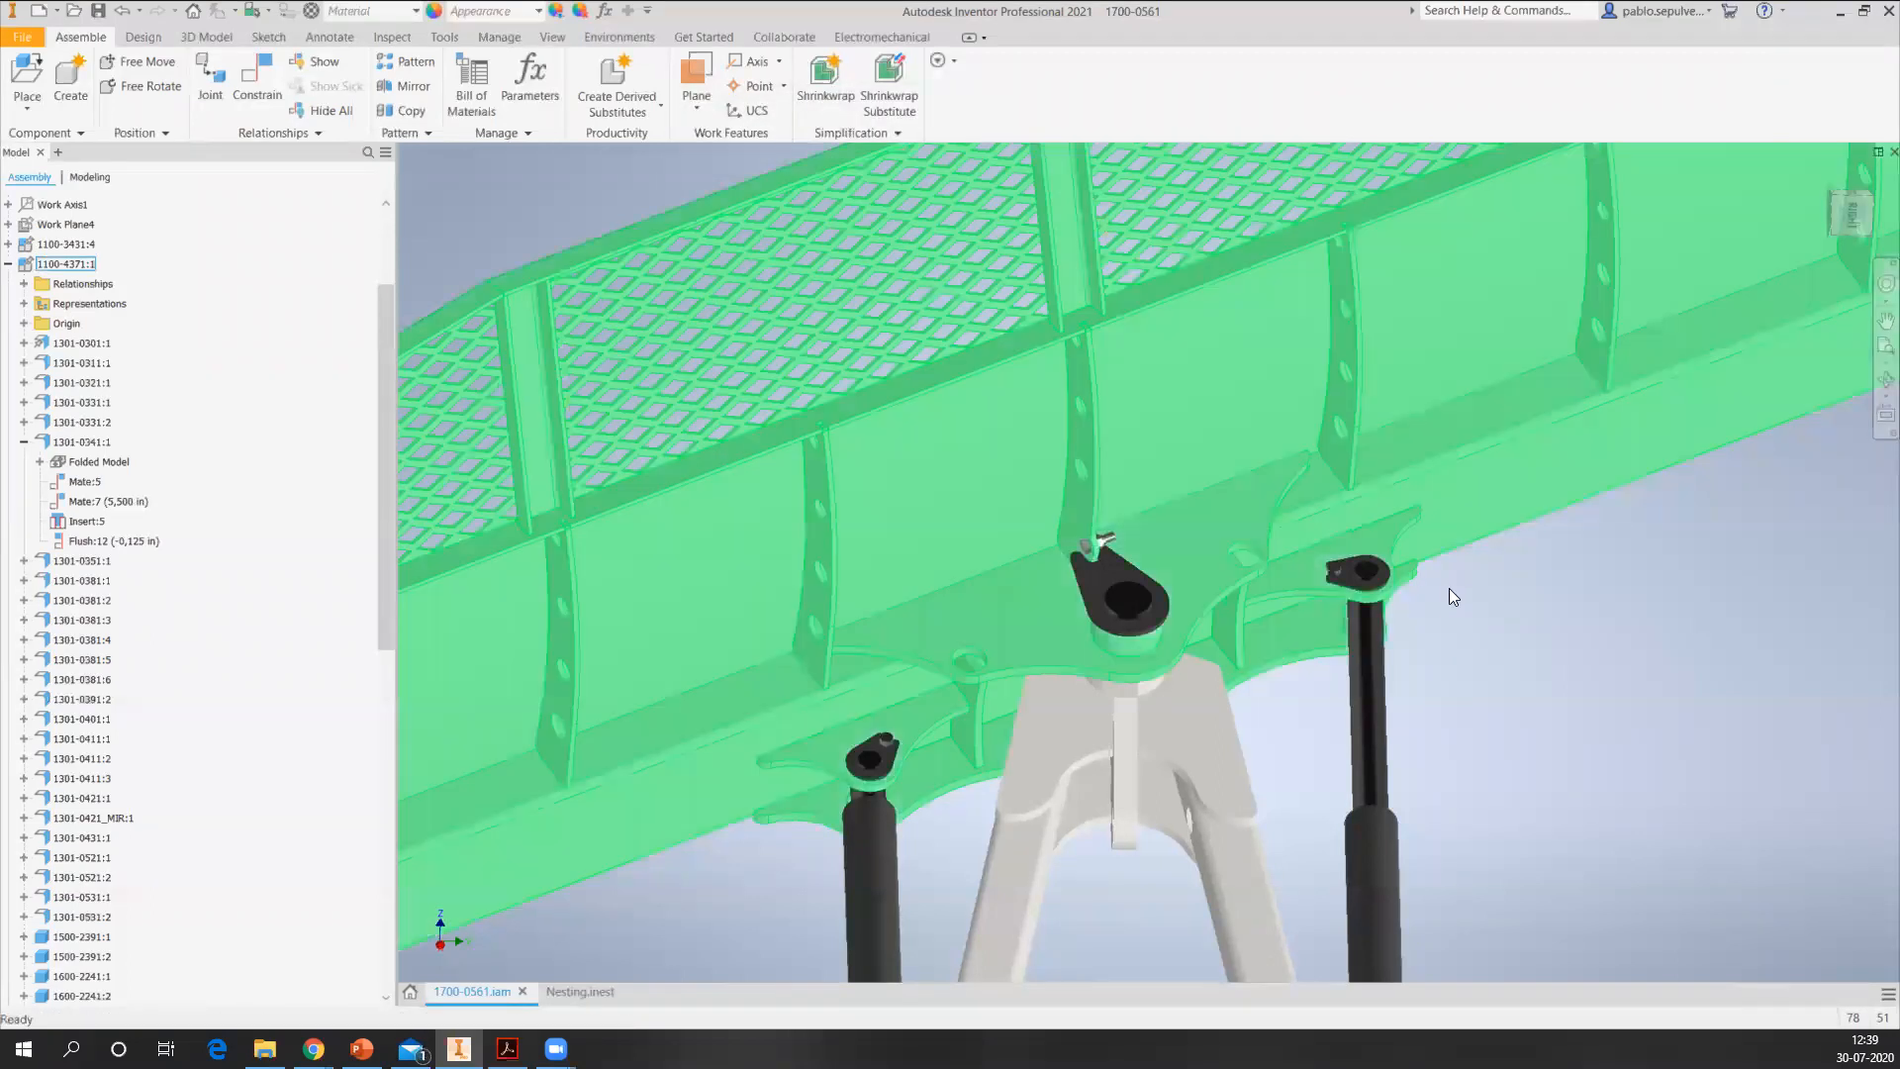
scroll(989, 953, down, 3)
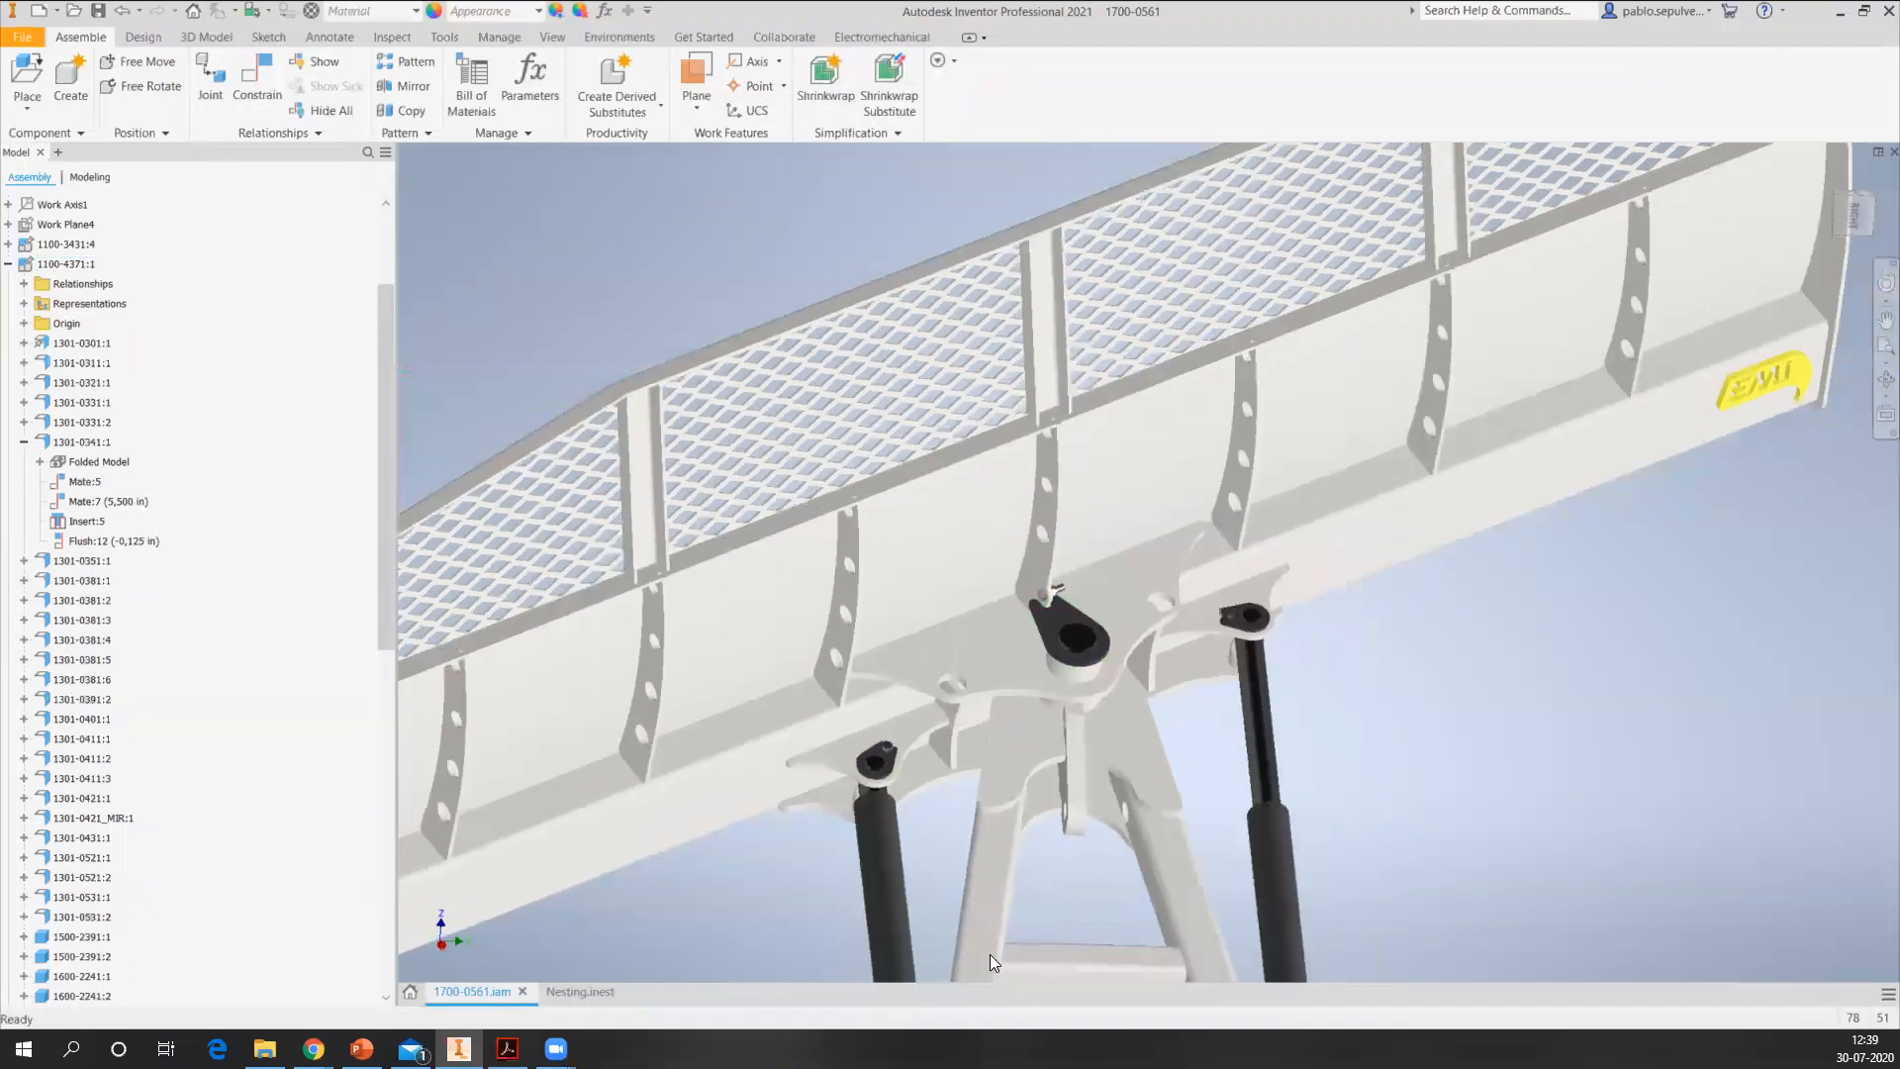
- In the nesting file, open the geometry sources, automatically create and map the missing Steel, Mild - 0,5in material and packaging, and accept the sources
key(ctrl+Tab)
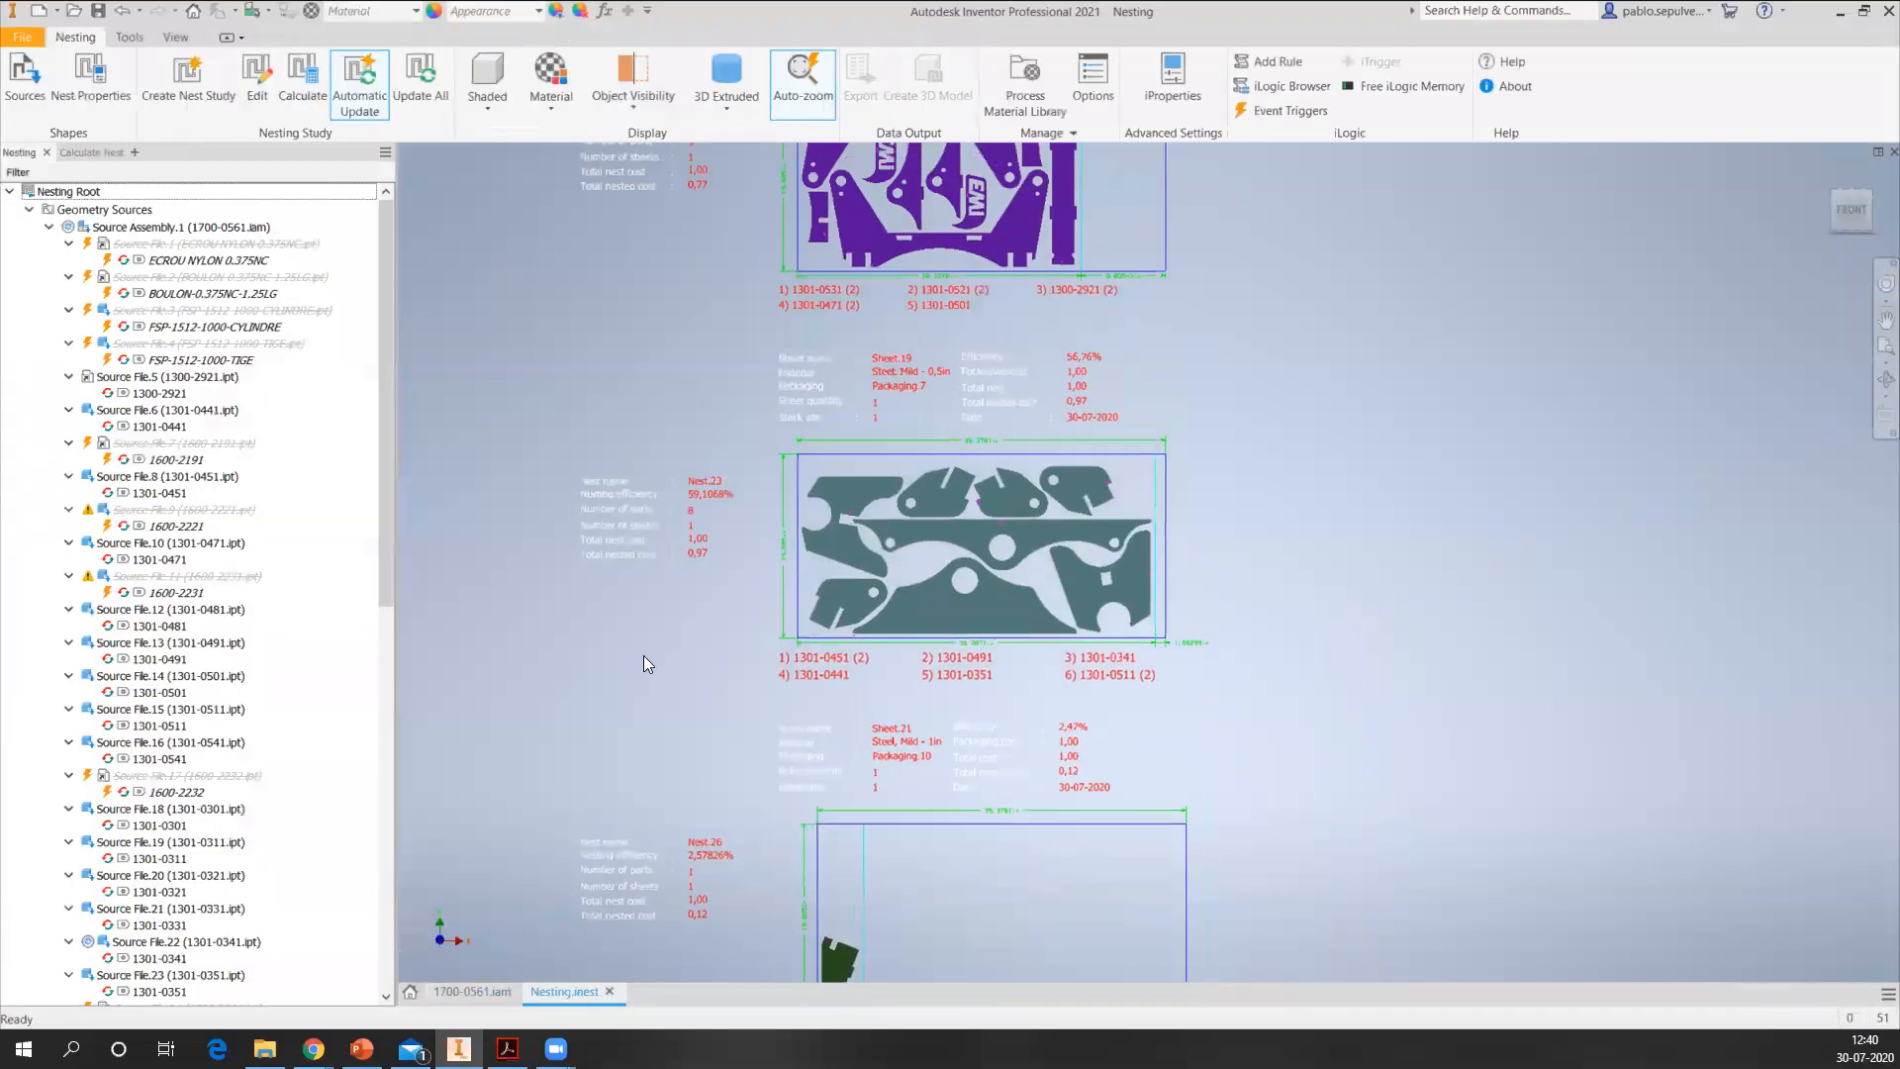
scroll(948, 608, up, 5)
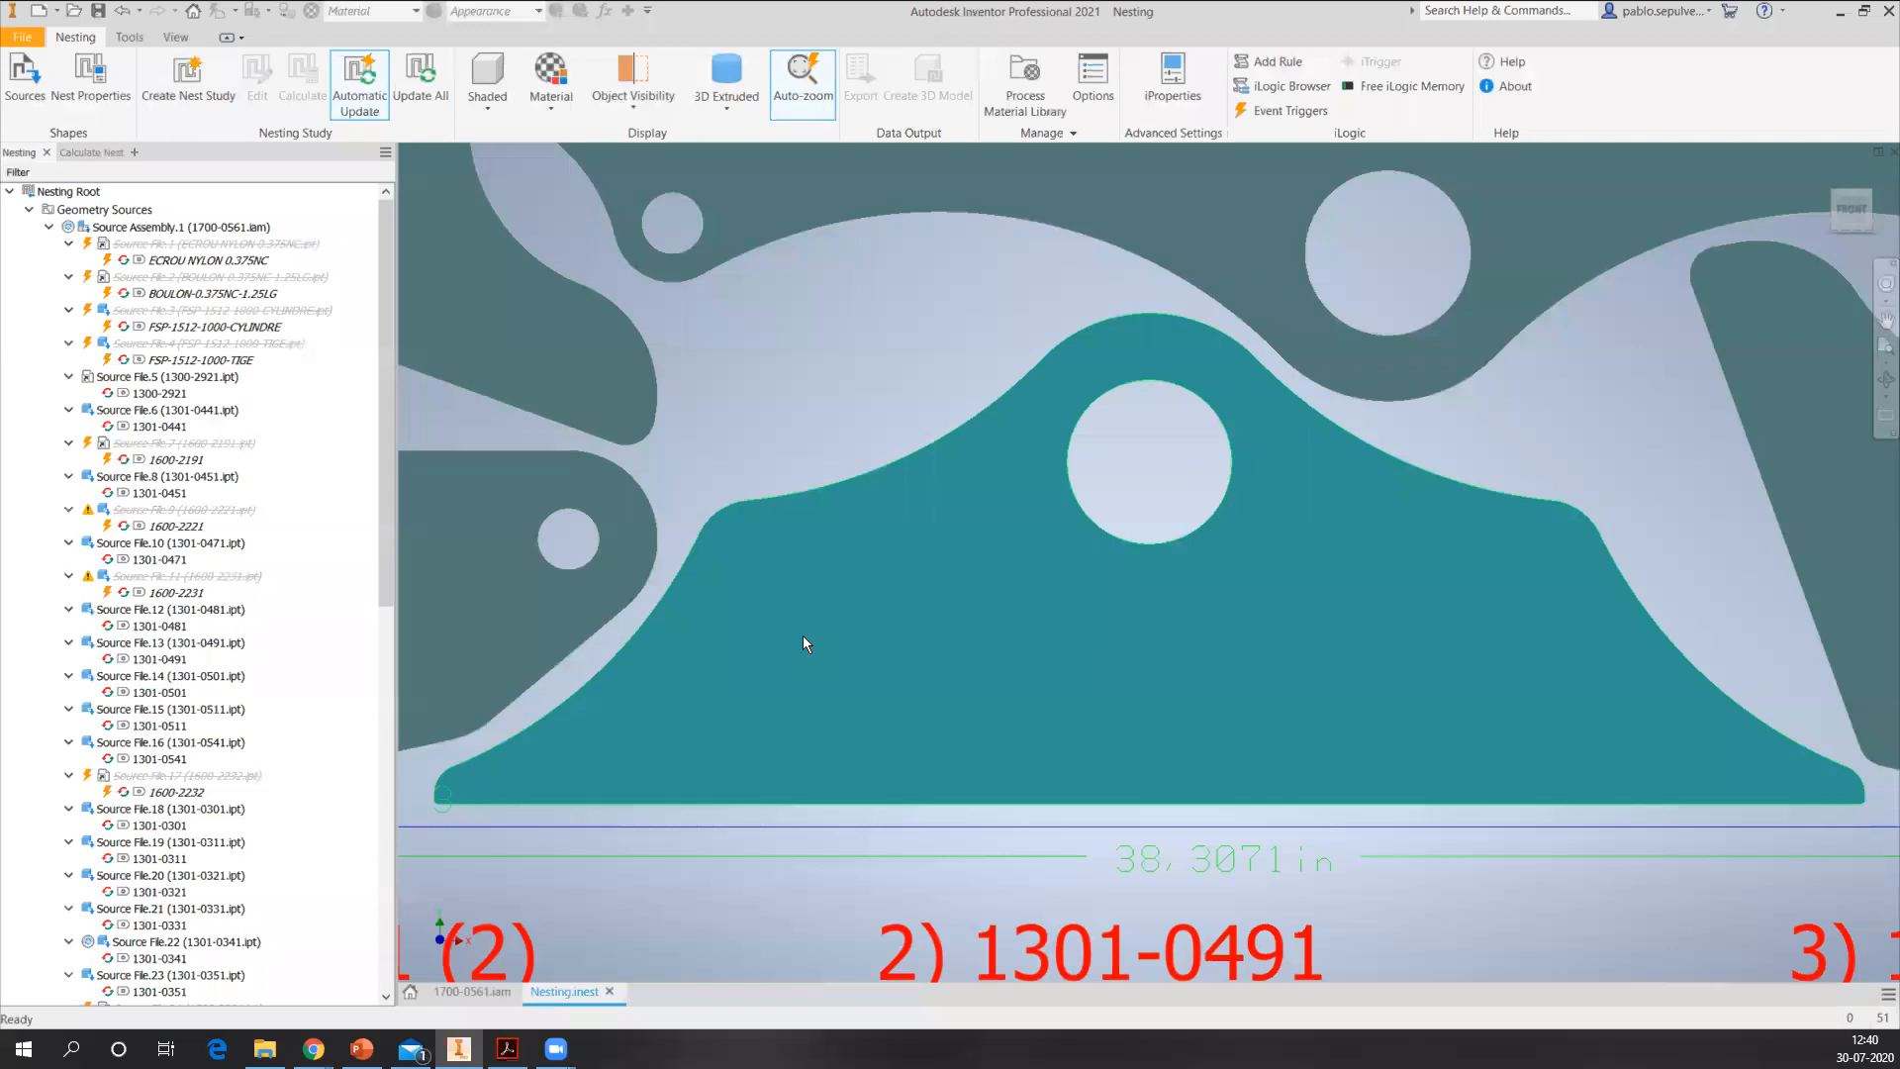
scroll(803, 635, down, 5)
click(24, 91)
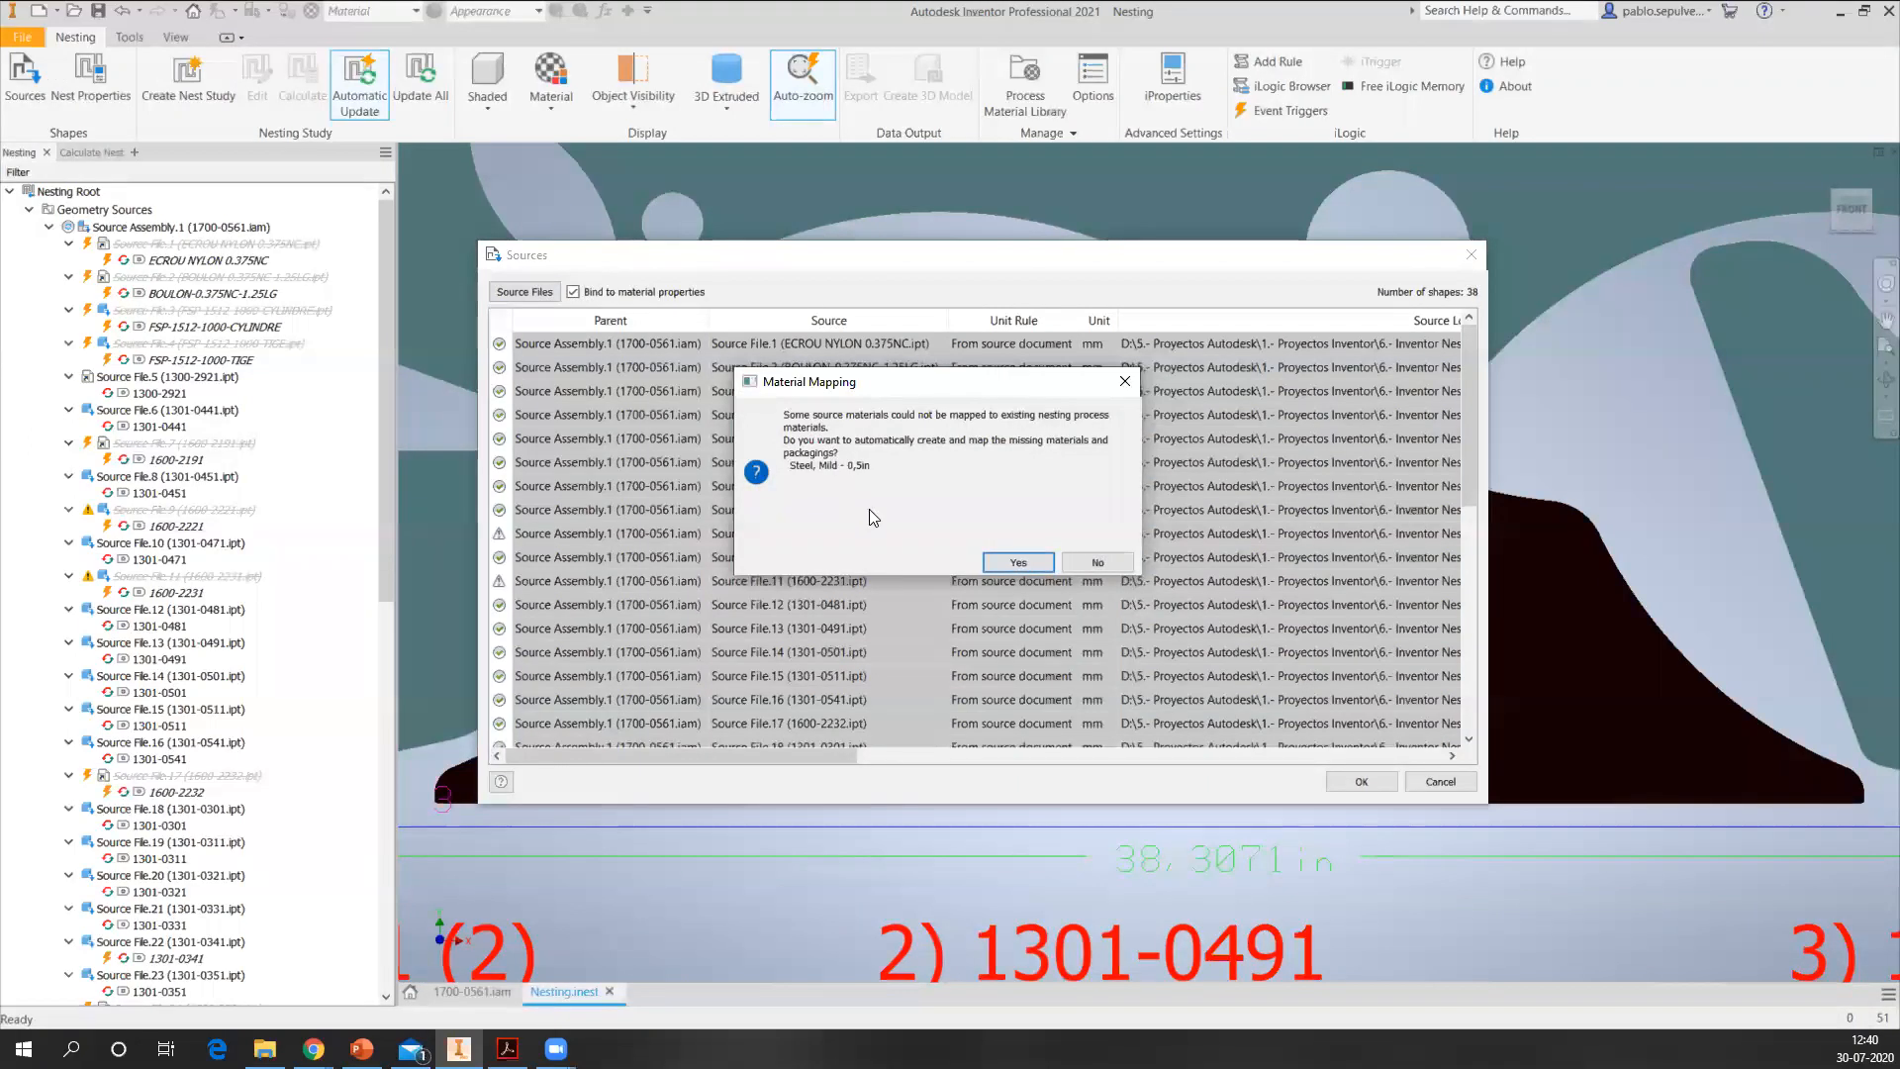
click(1018, 562)
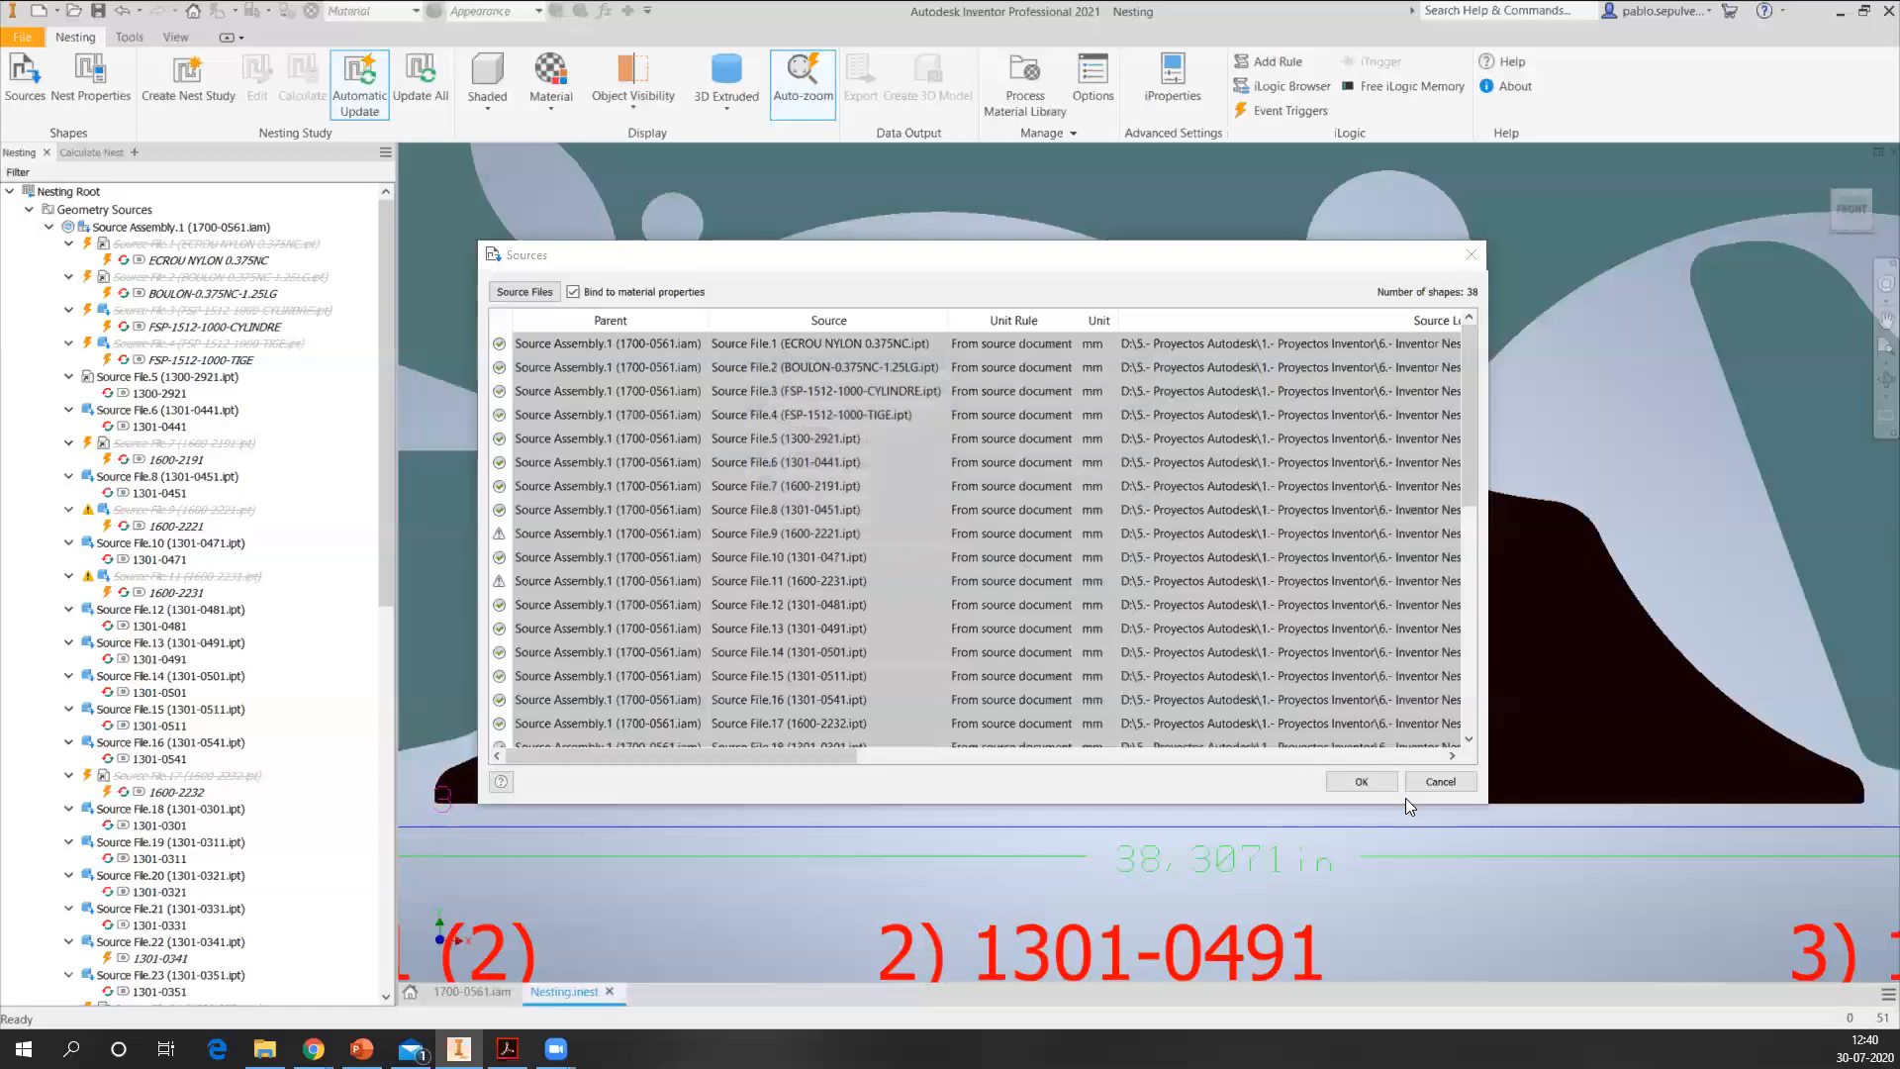
click(1357, 781)
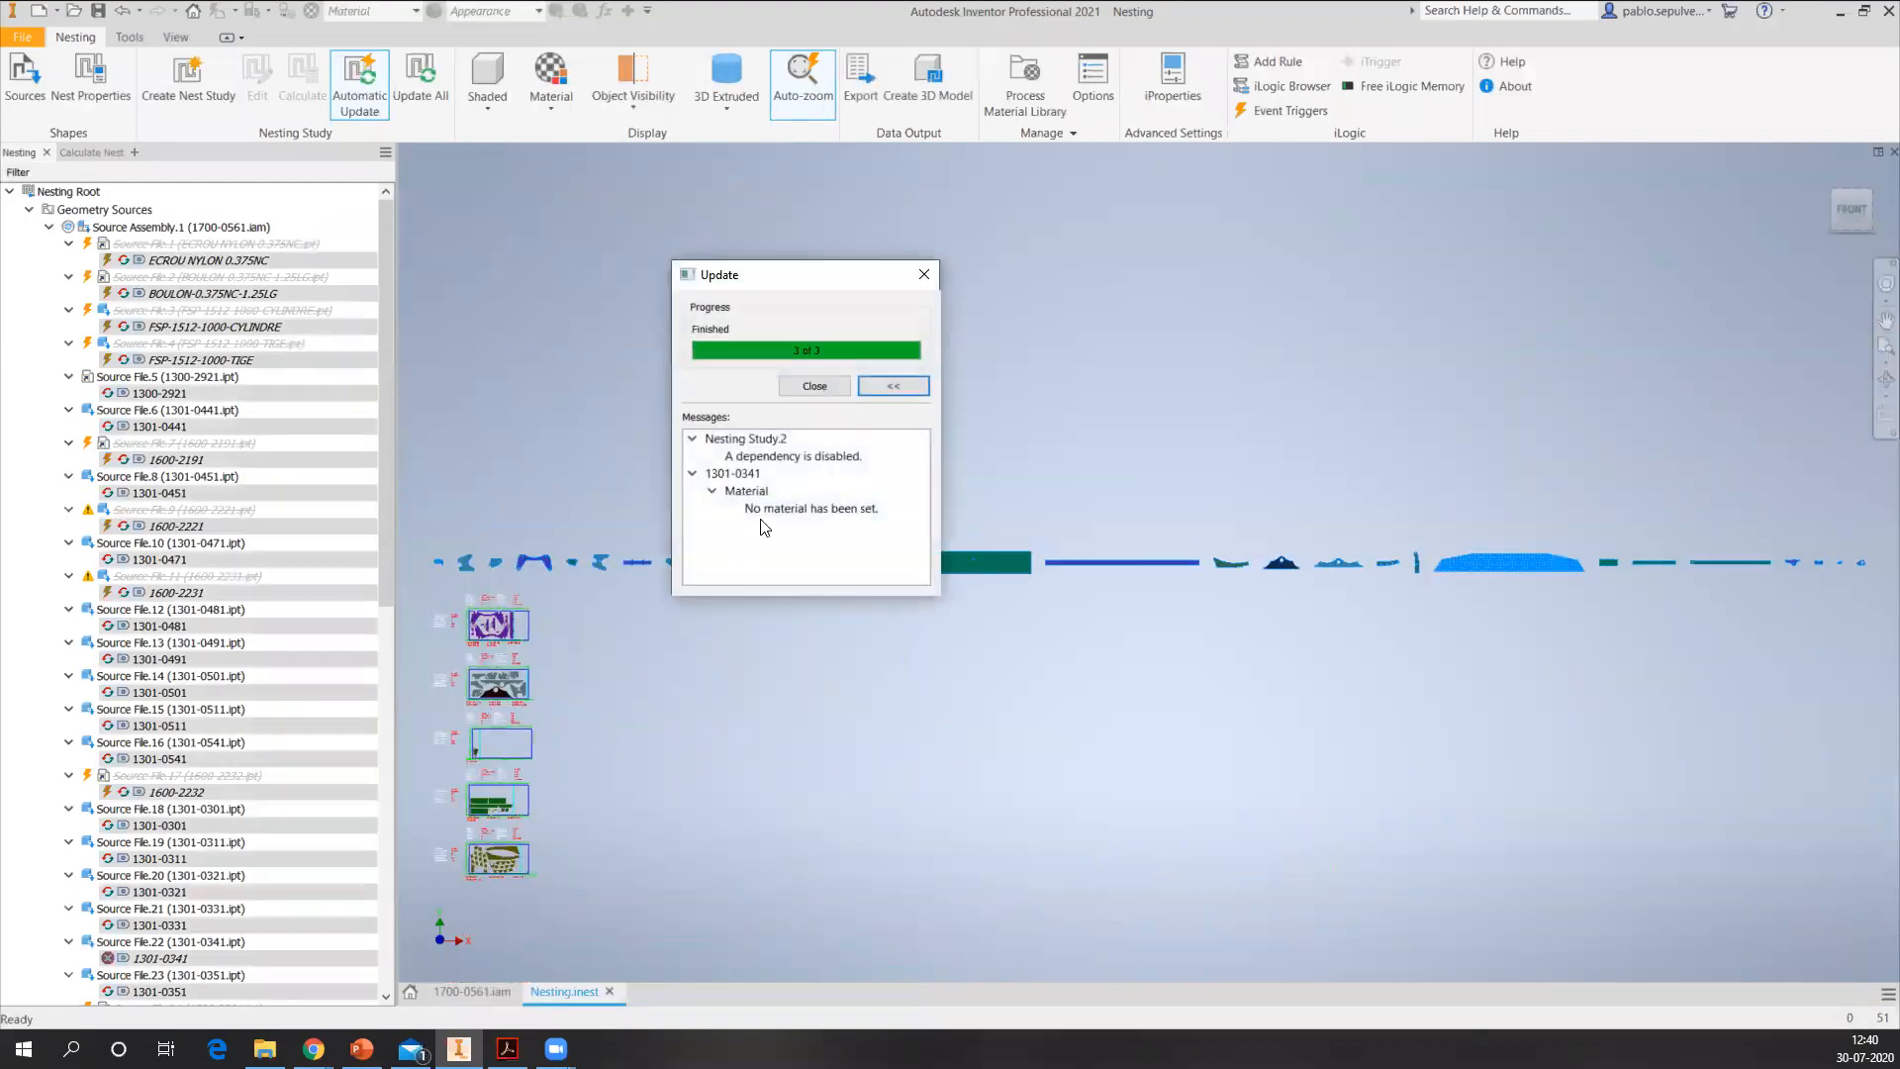
- Close the update report and view the sheets of the current nesting study
click(804, 389)
scroll(476, 733, up, 5)
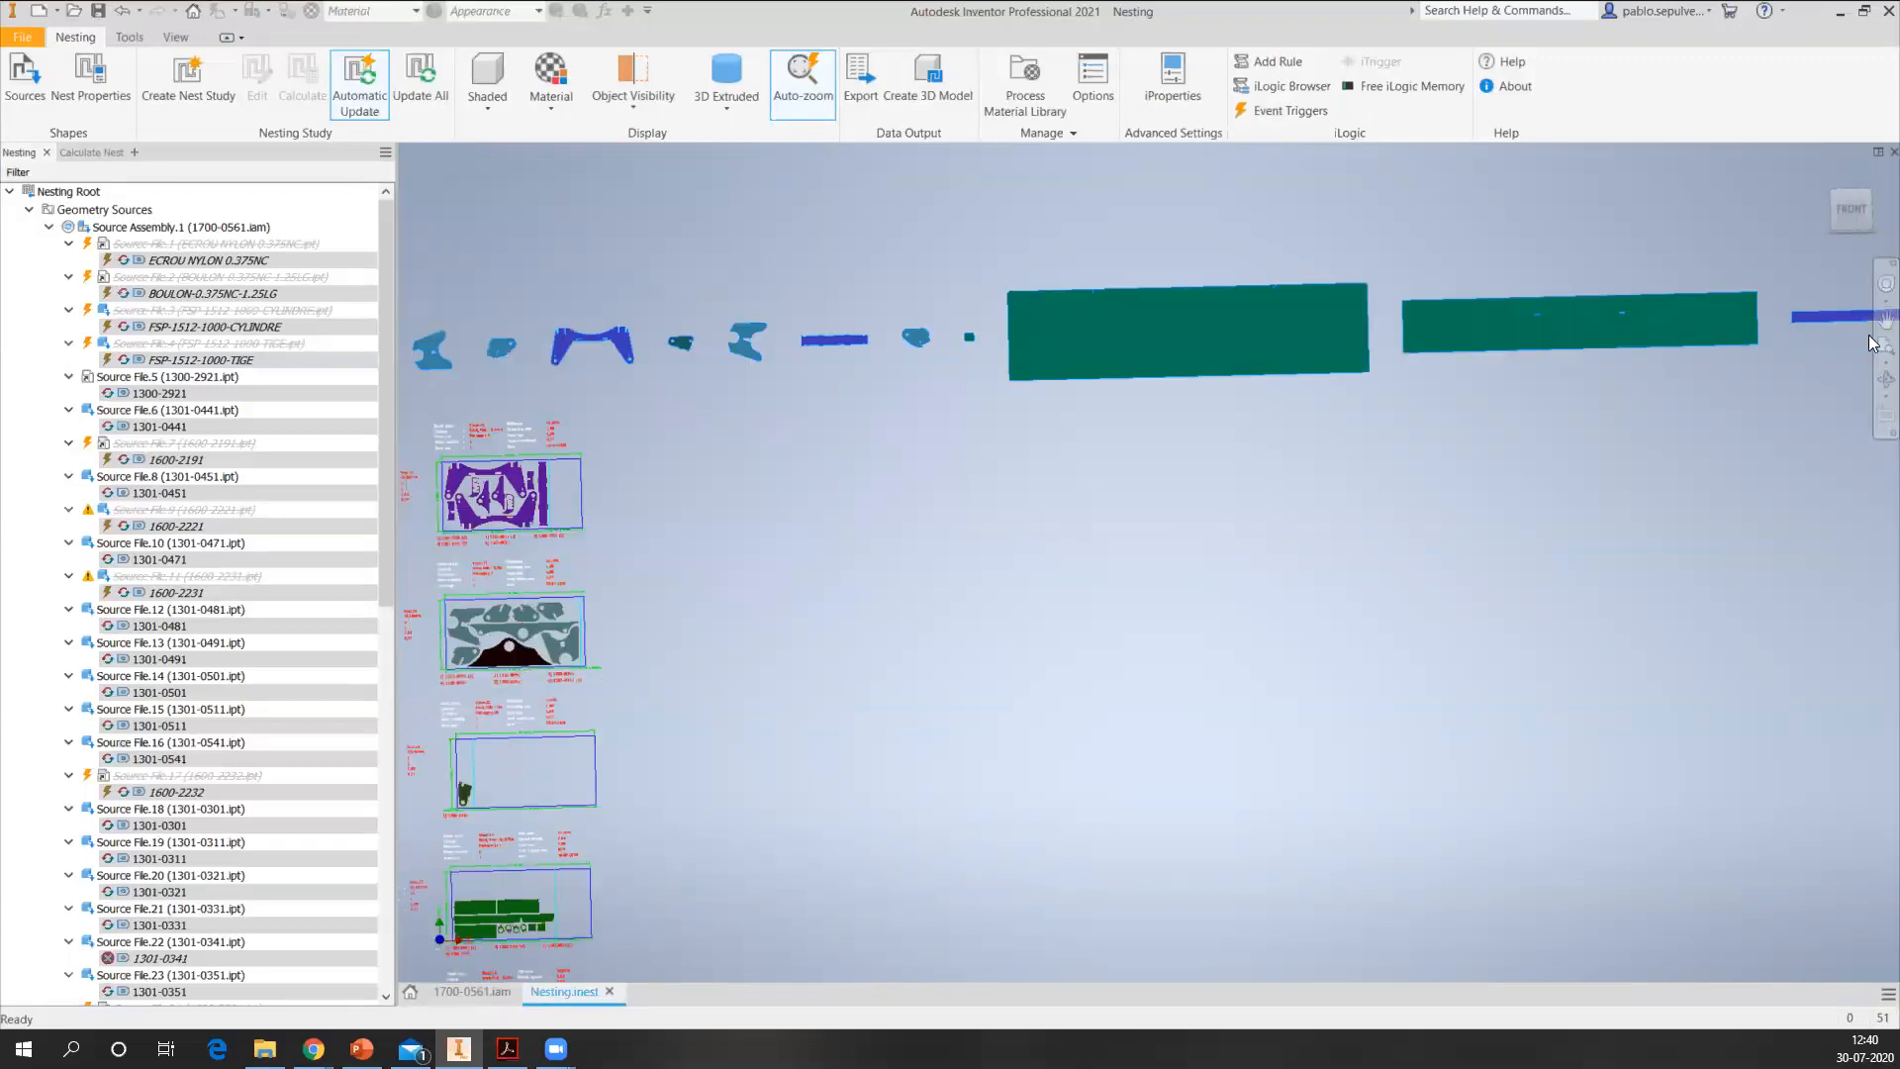
click(1864, 214)
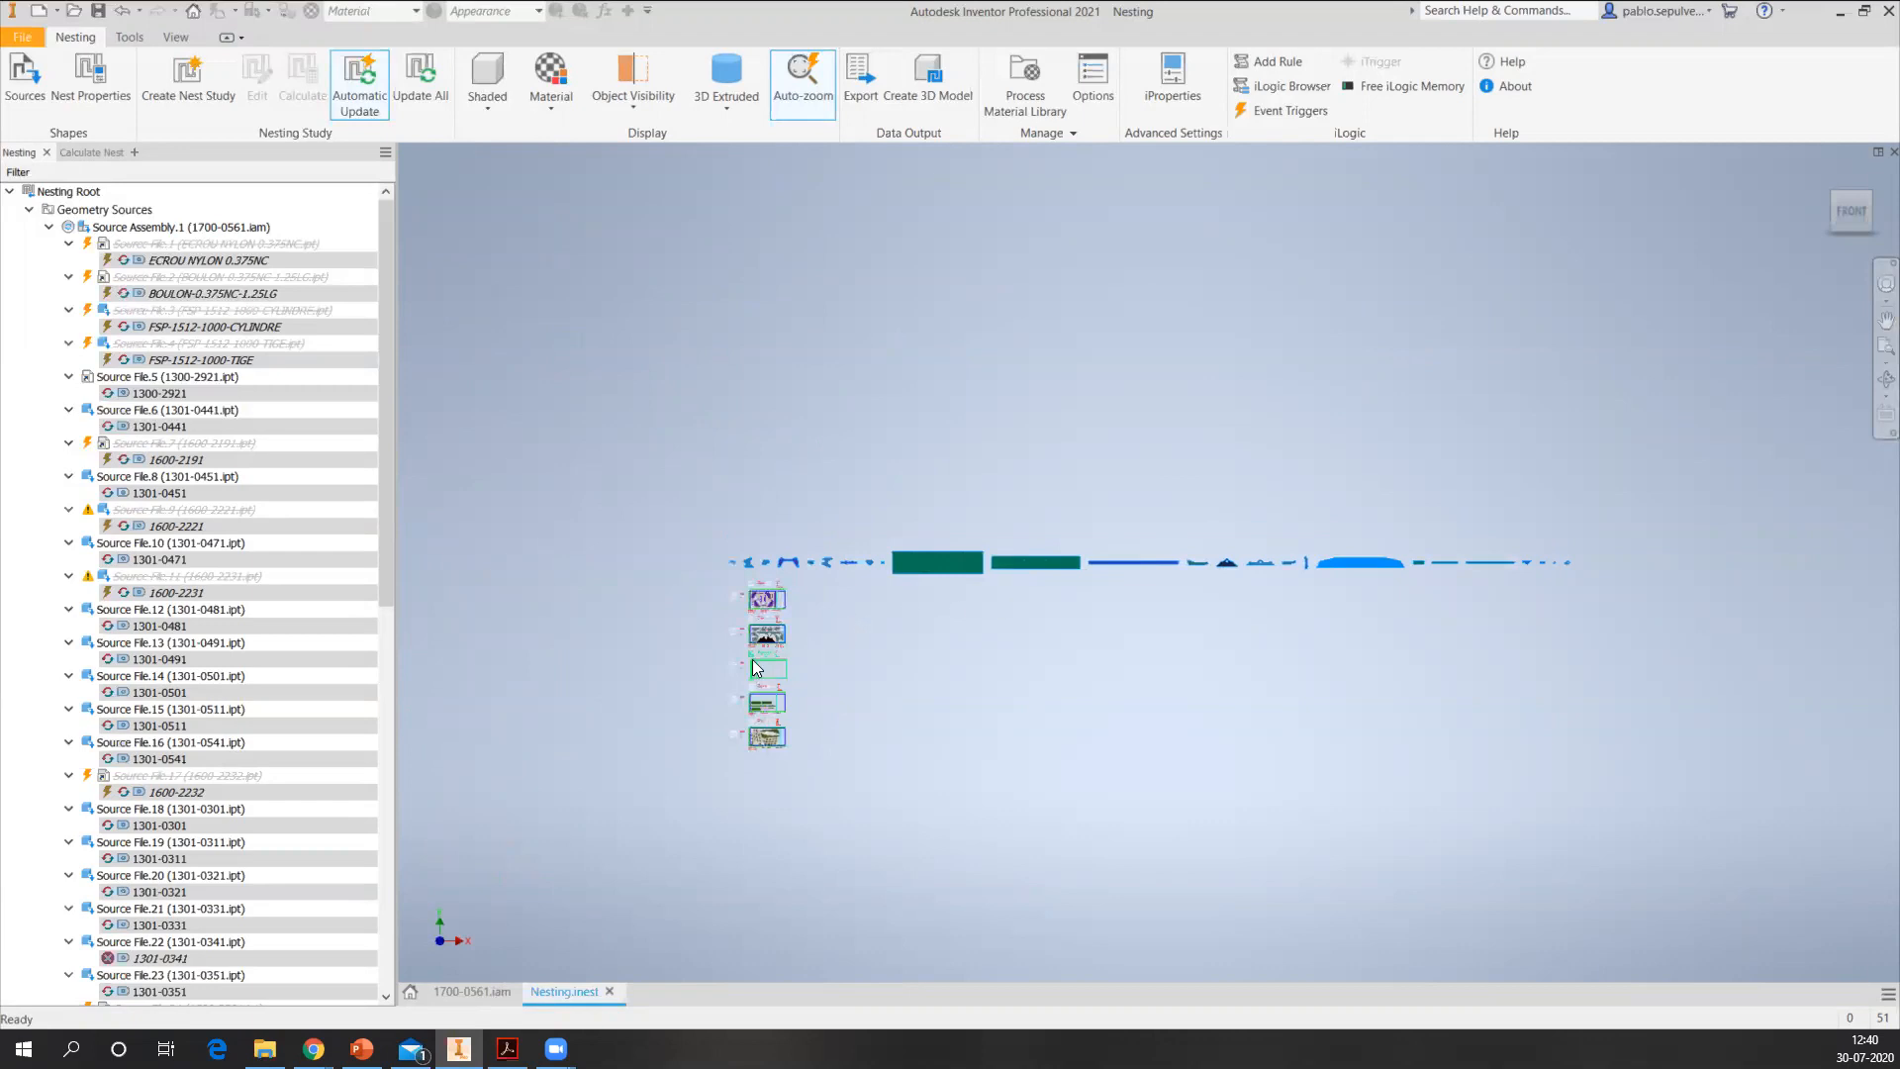
scroll(752, 665, up, 6)
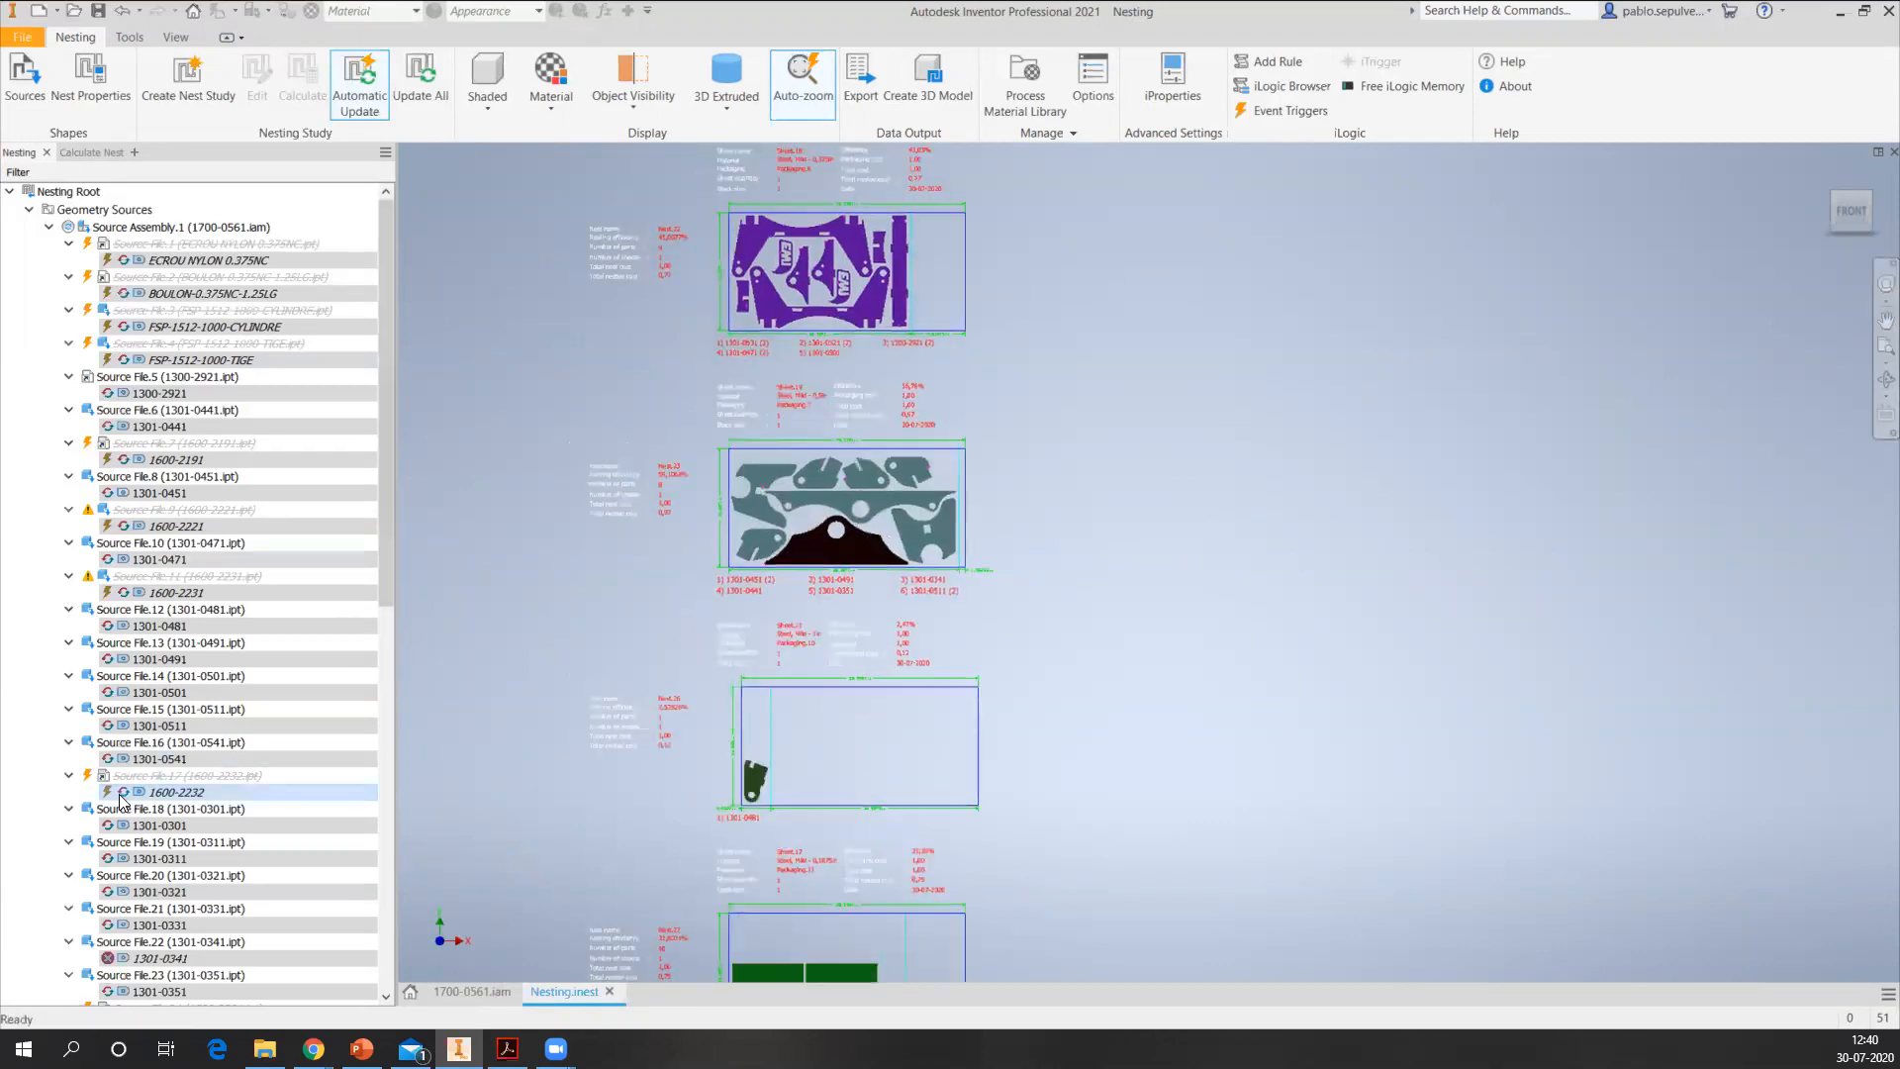
- Collapse the geometry sources, update Nesting Study.2 so the outdated nest is recalculated, and close the update report
click(30, 211)
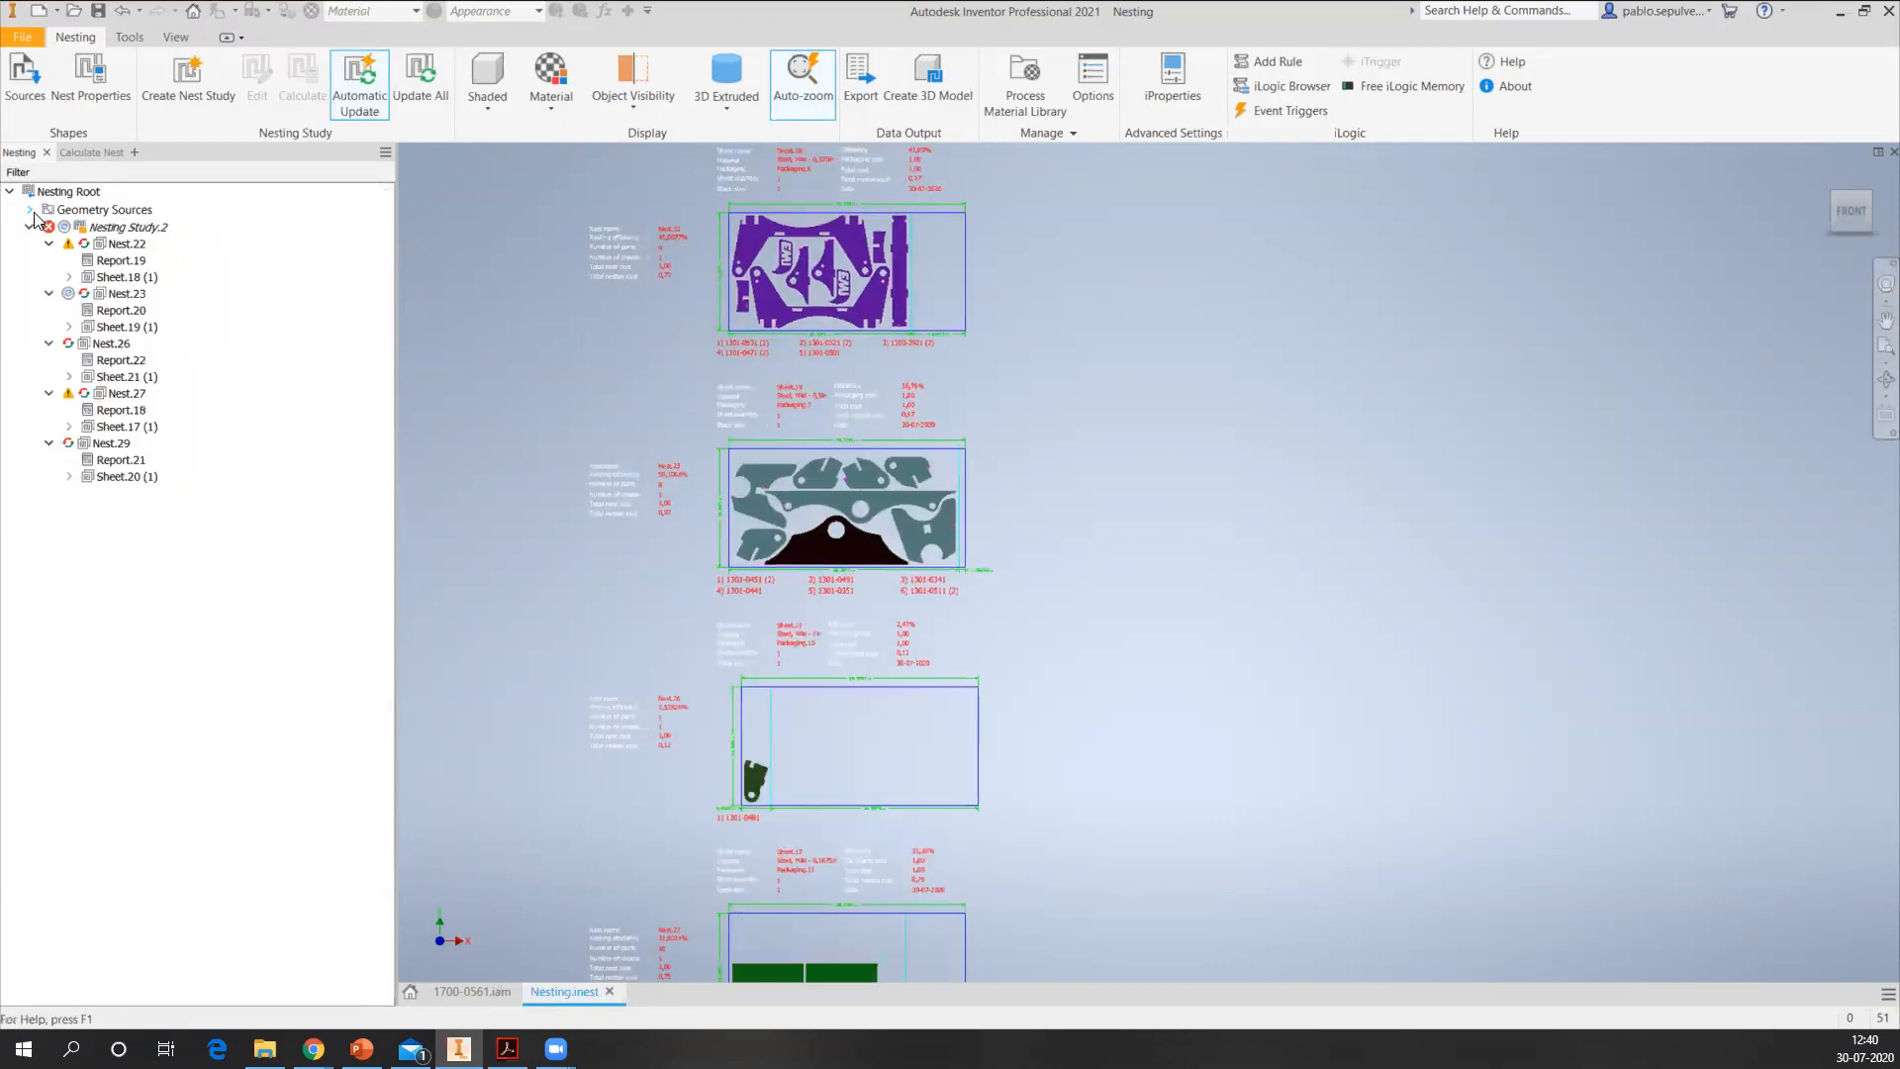
right_click(82, 228)
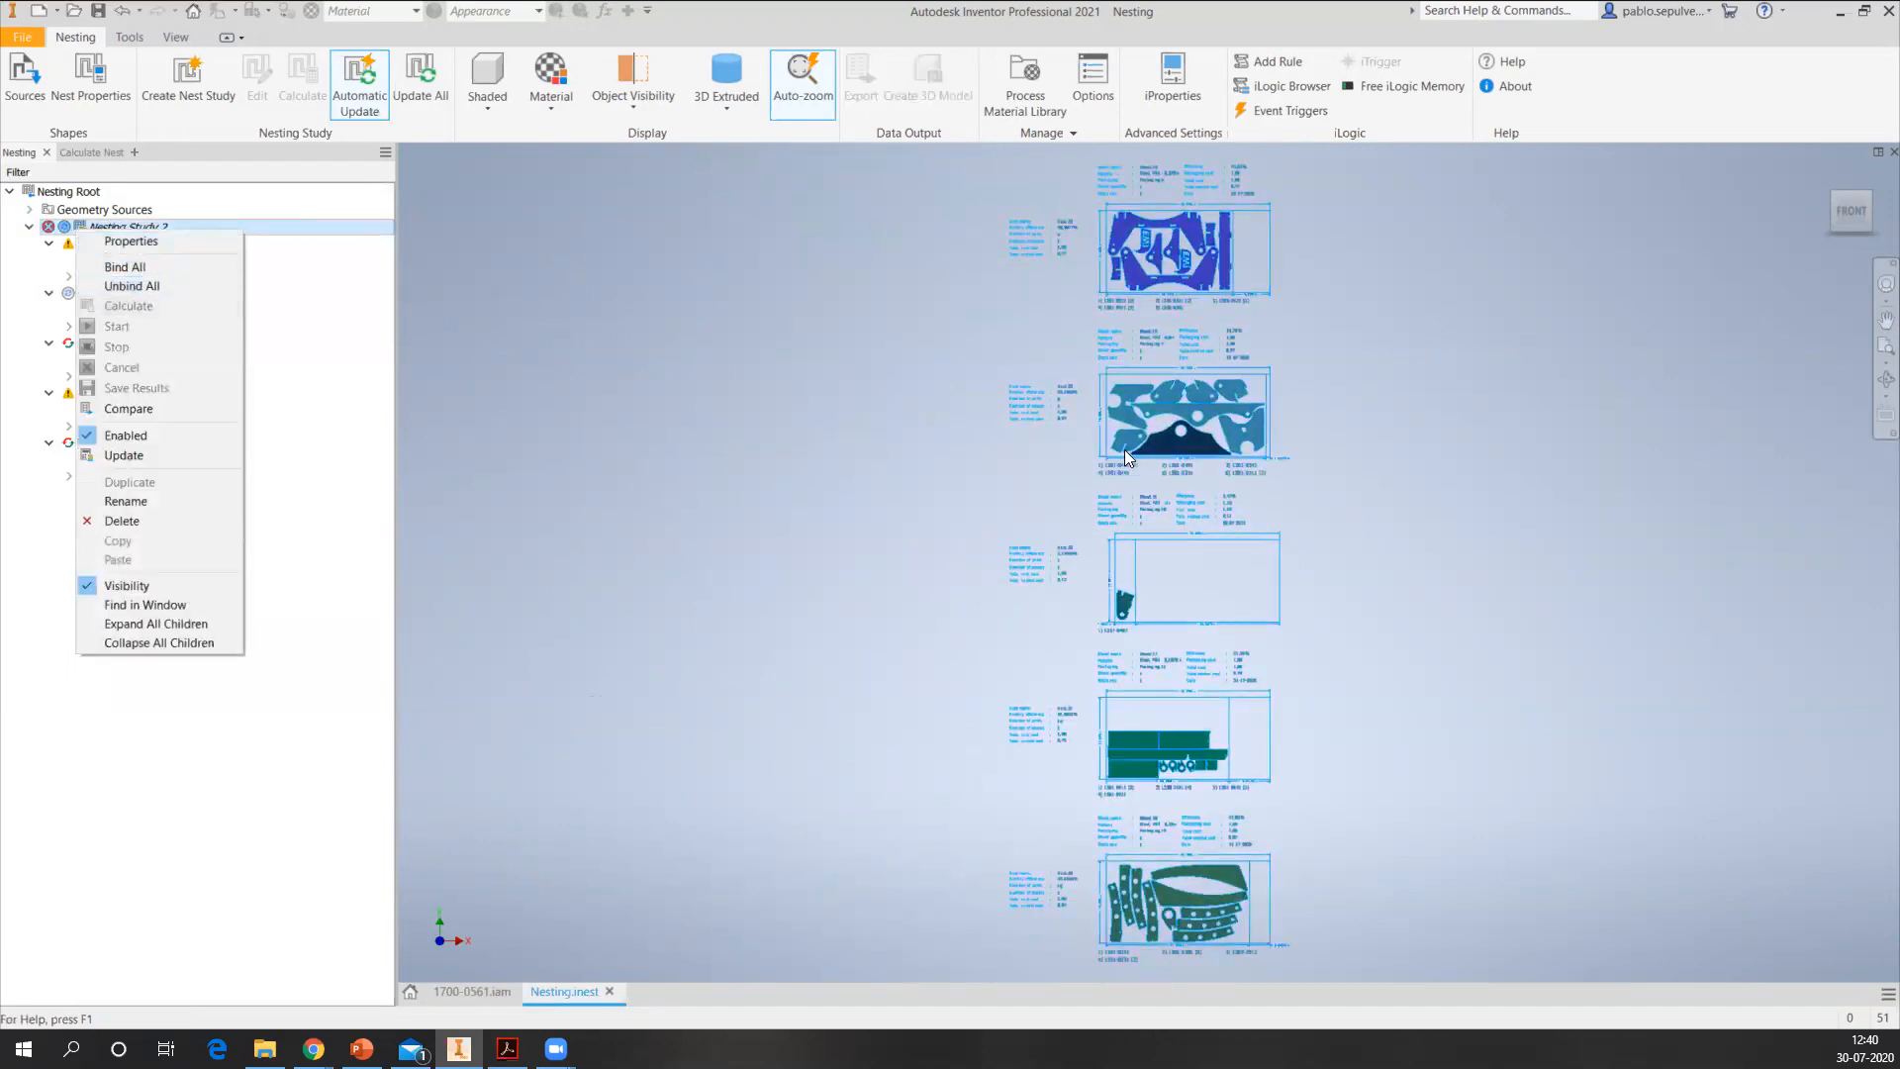
click(216, 407)
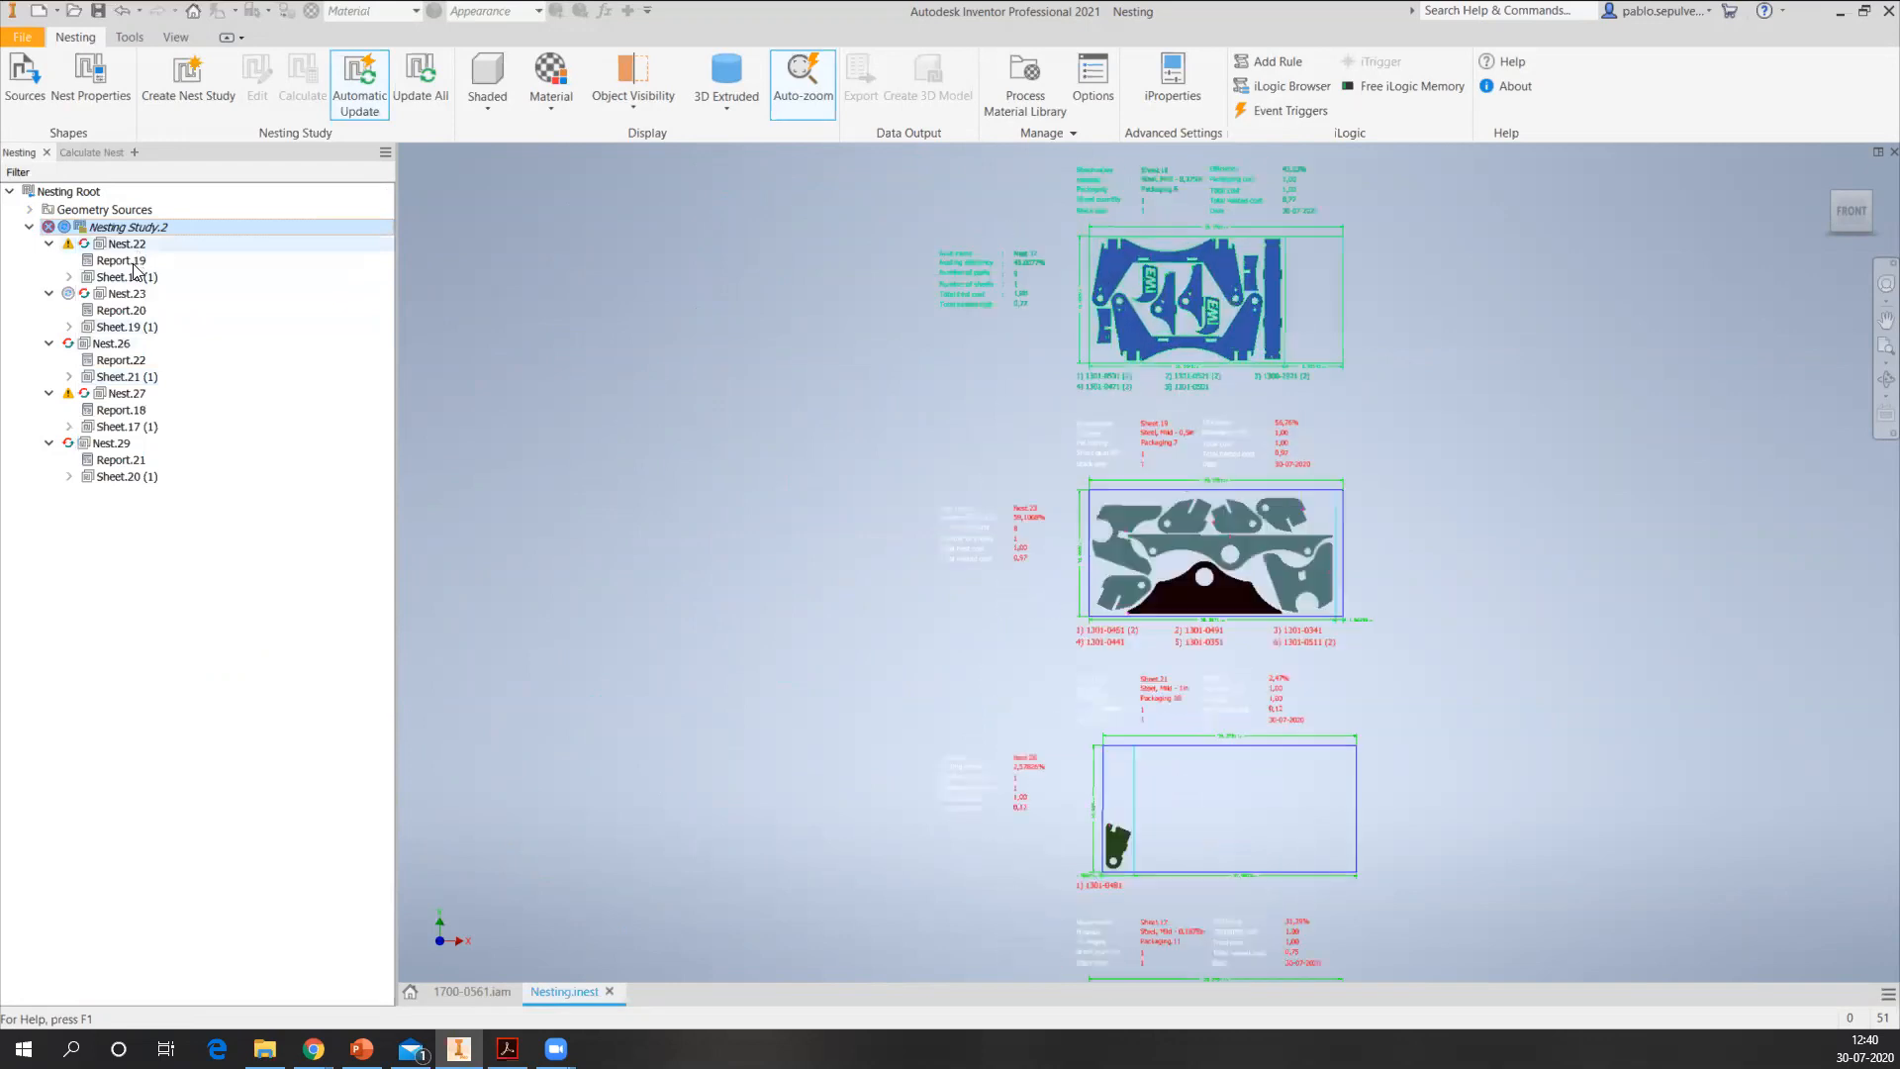
click(123, 243)
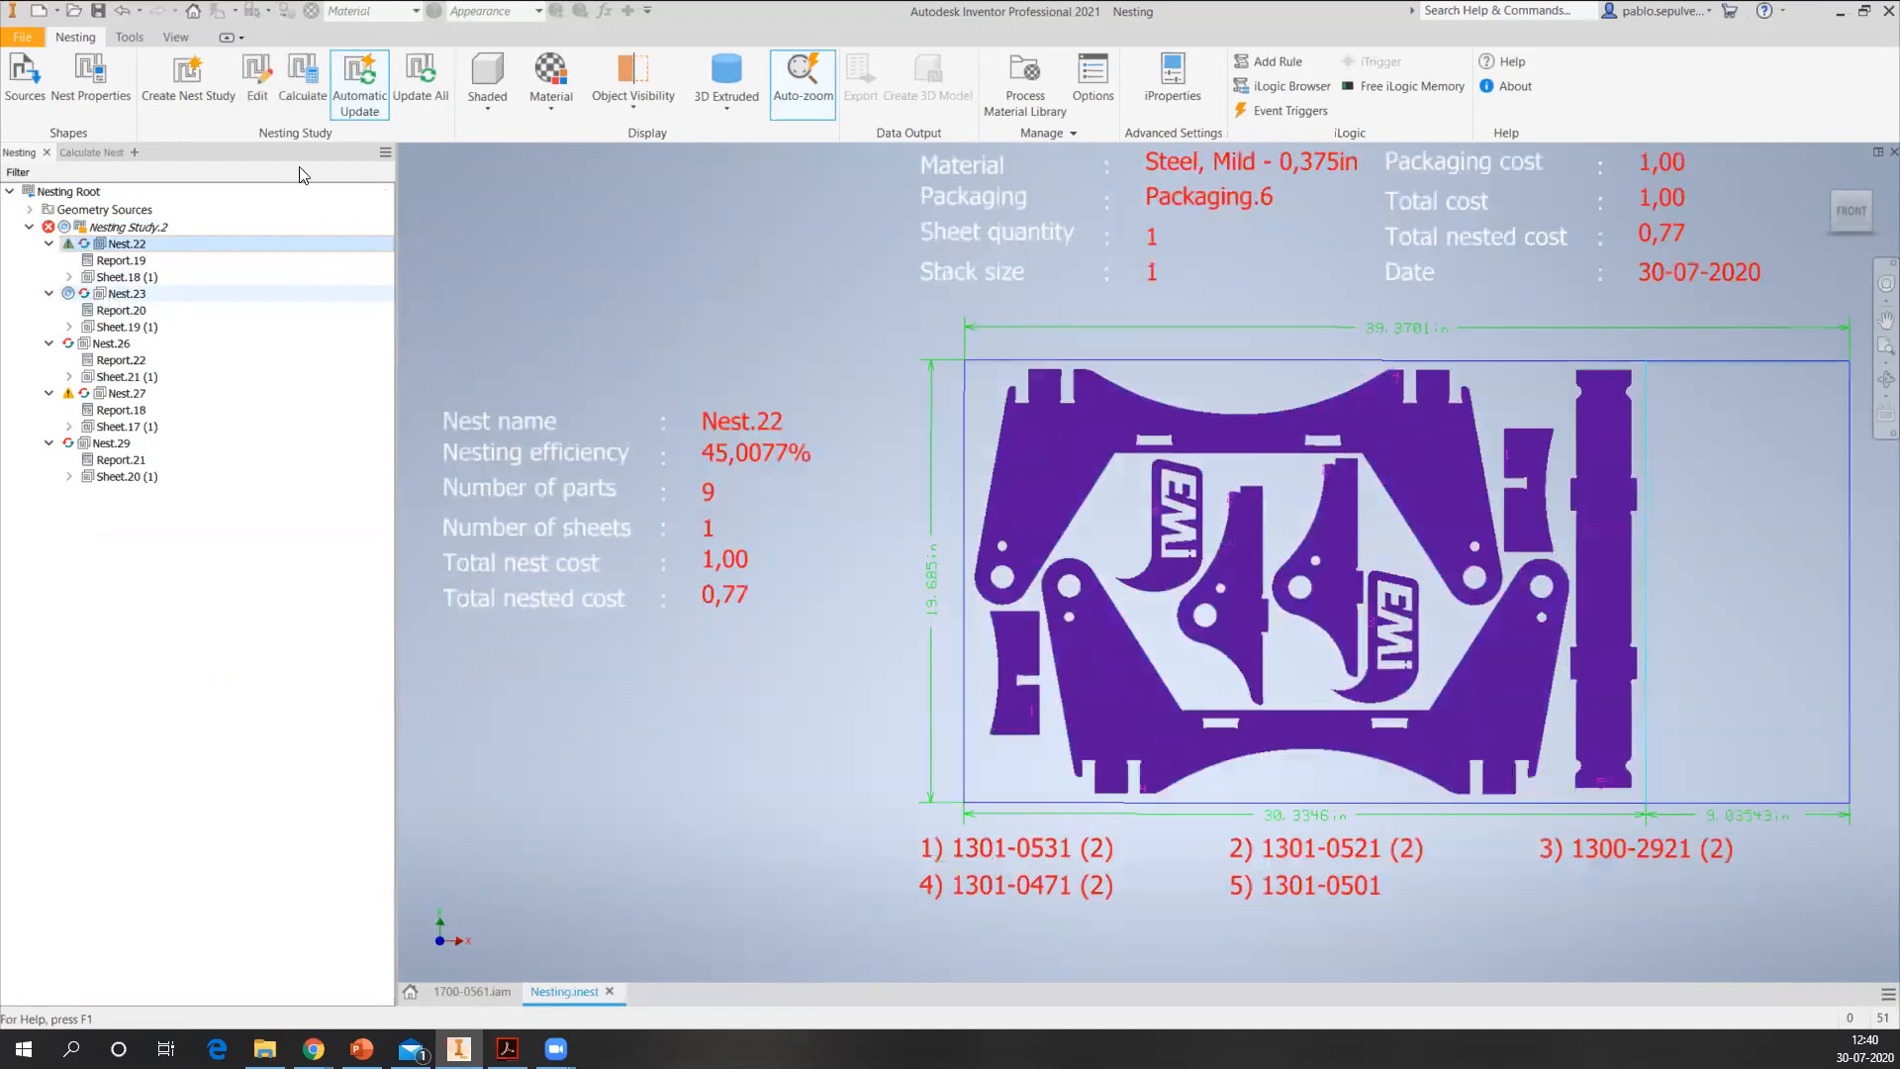
click(302, 75)
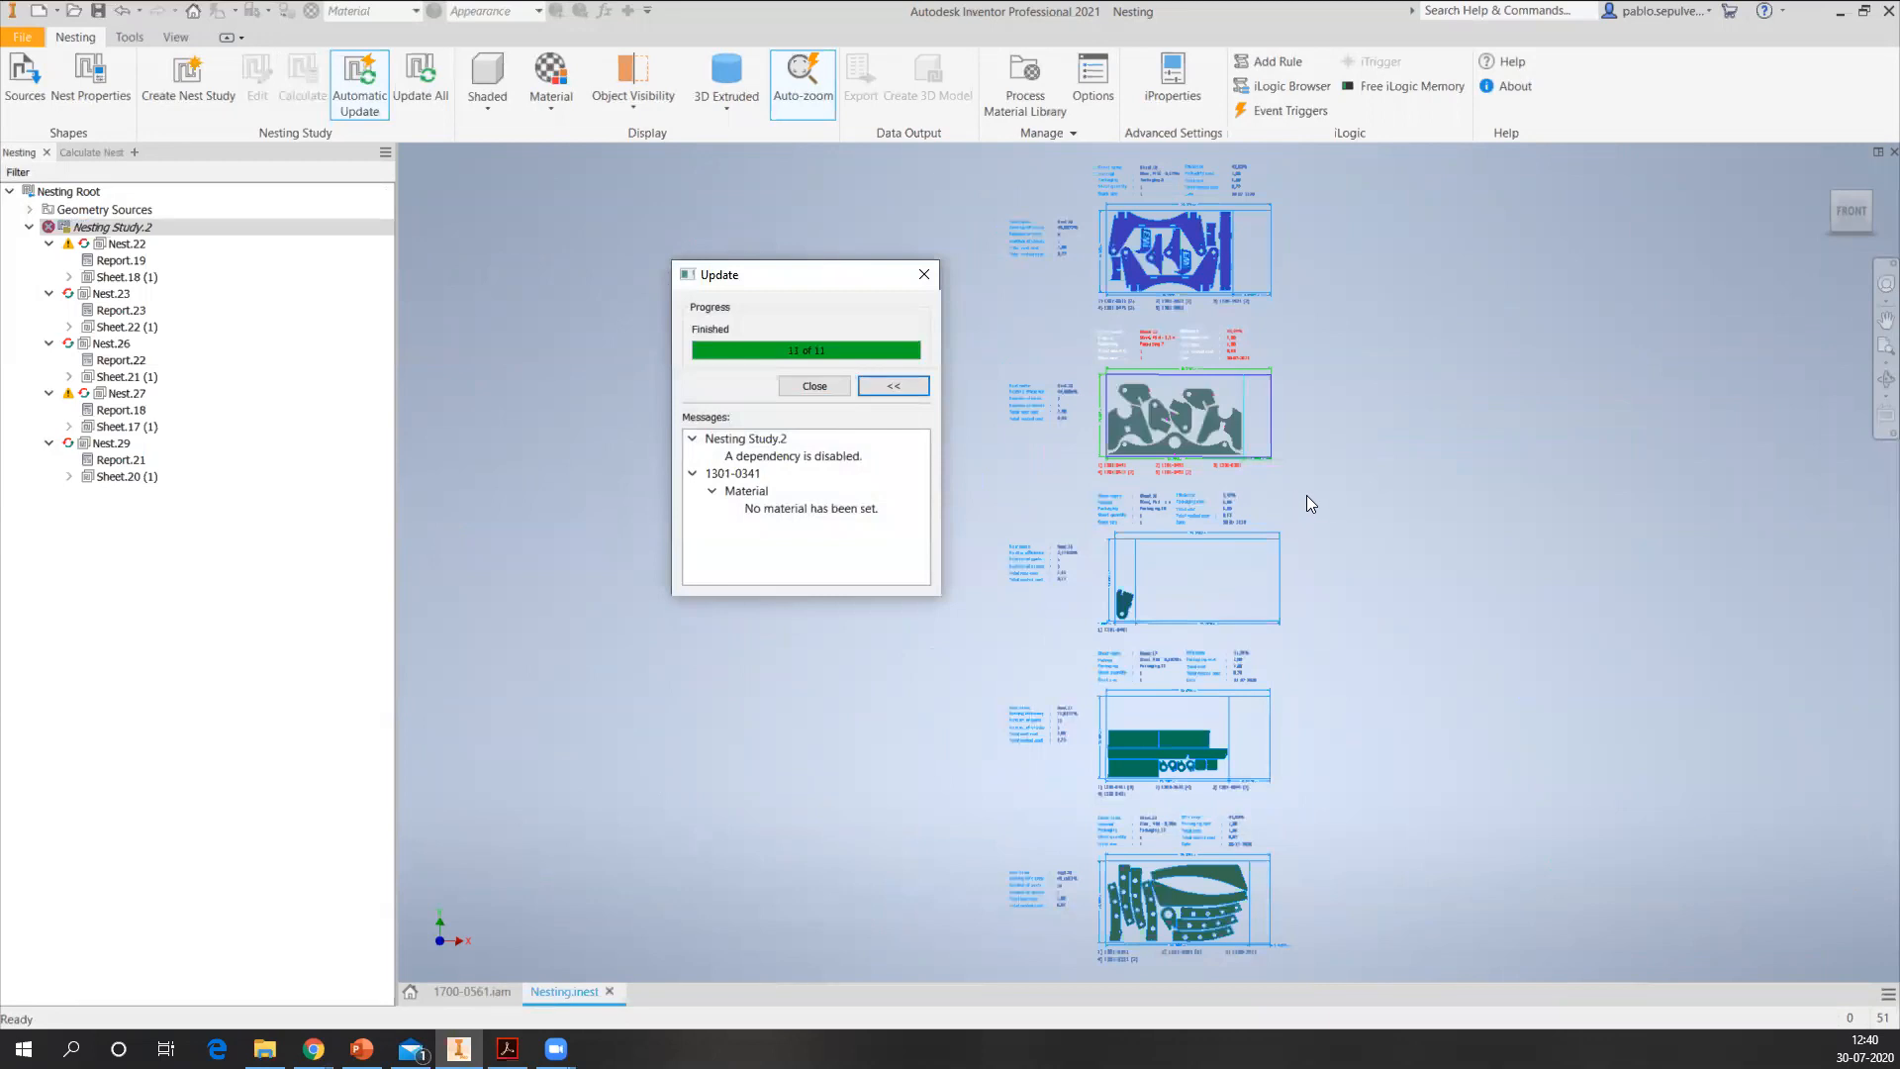
click(814, 386)
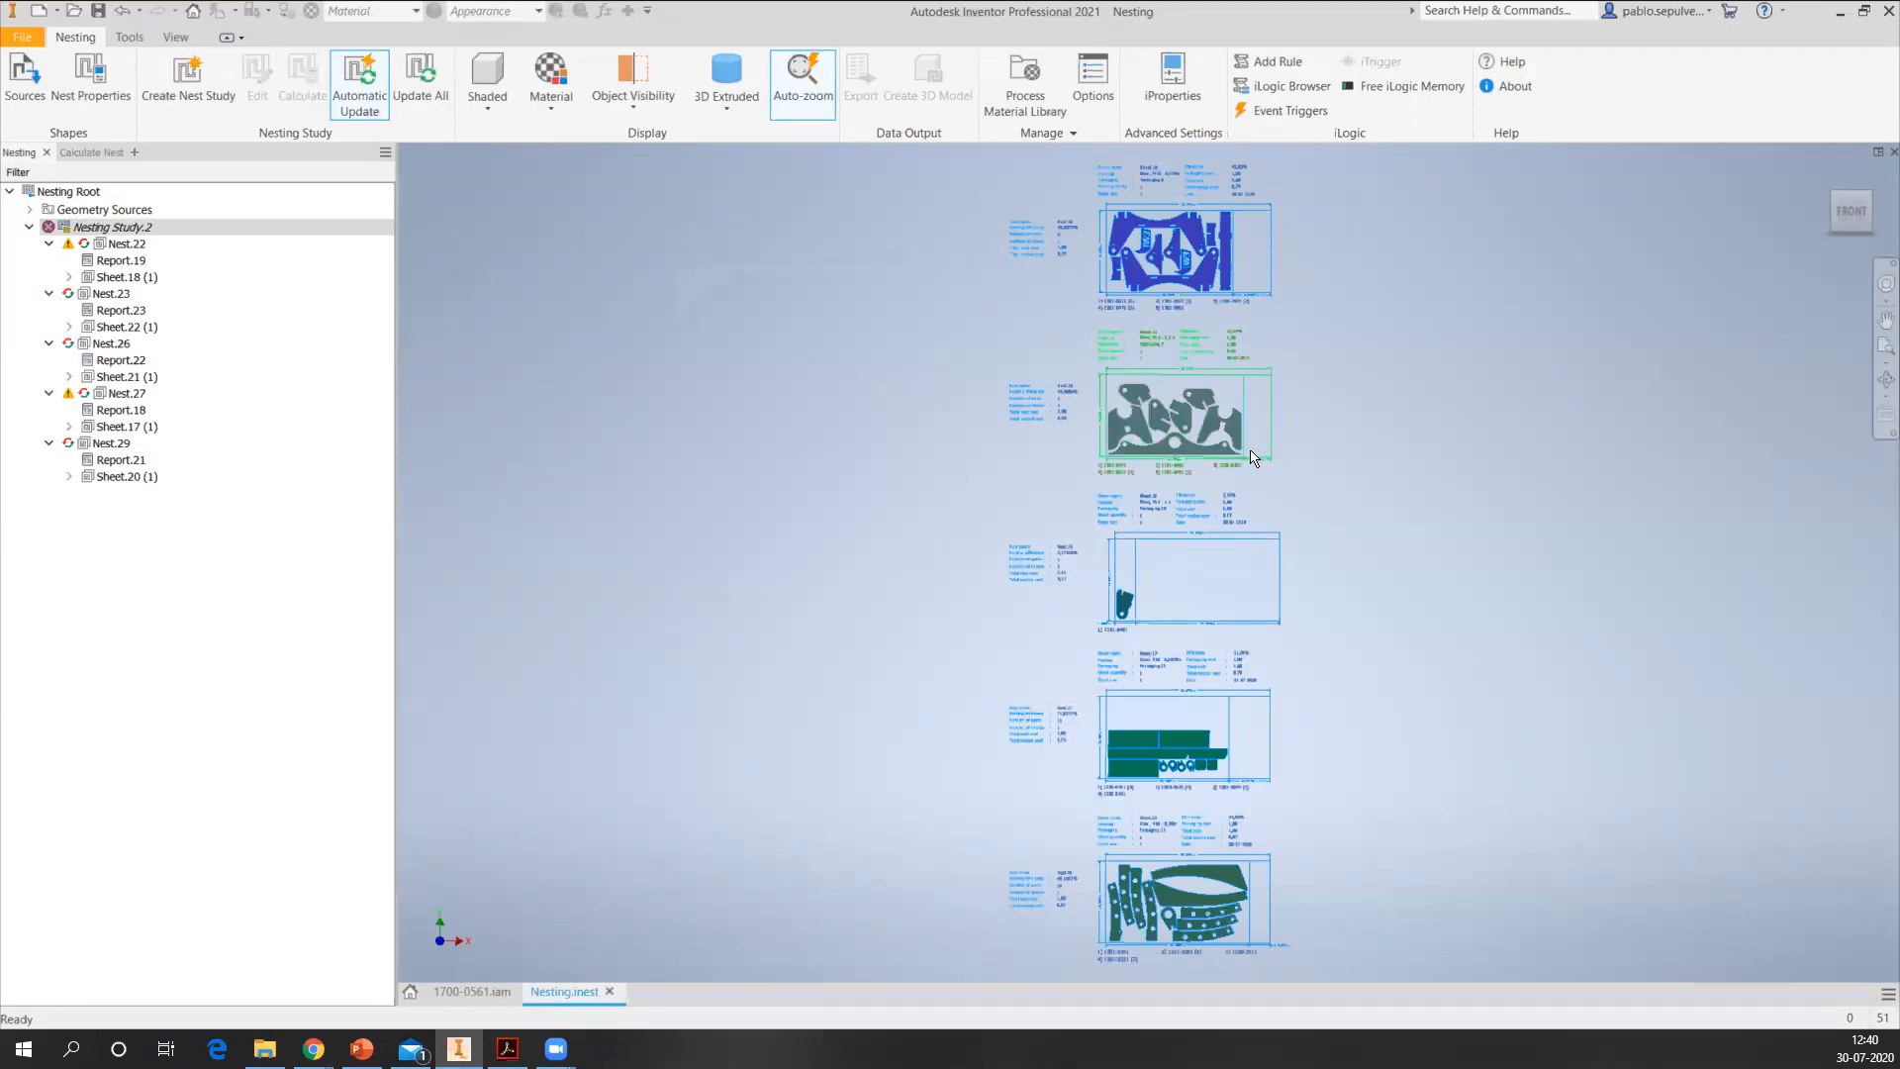
- Examine the recalculated nest and the row of source shapes, ending at the 1301-0341 plate shape
scroll(1304, 494, down, 3)
middle_drag(1317, 521, 1098, 495)
scroll(1093, 494, down, 2)
scroll(1086, 489, up, 5)
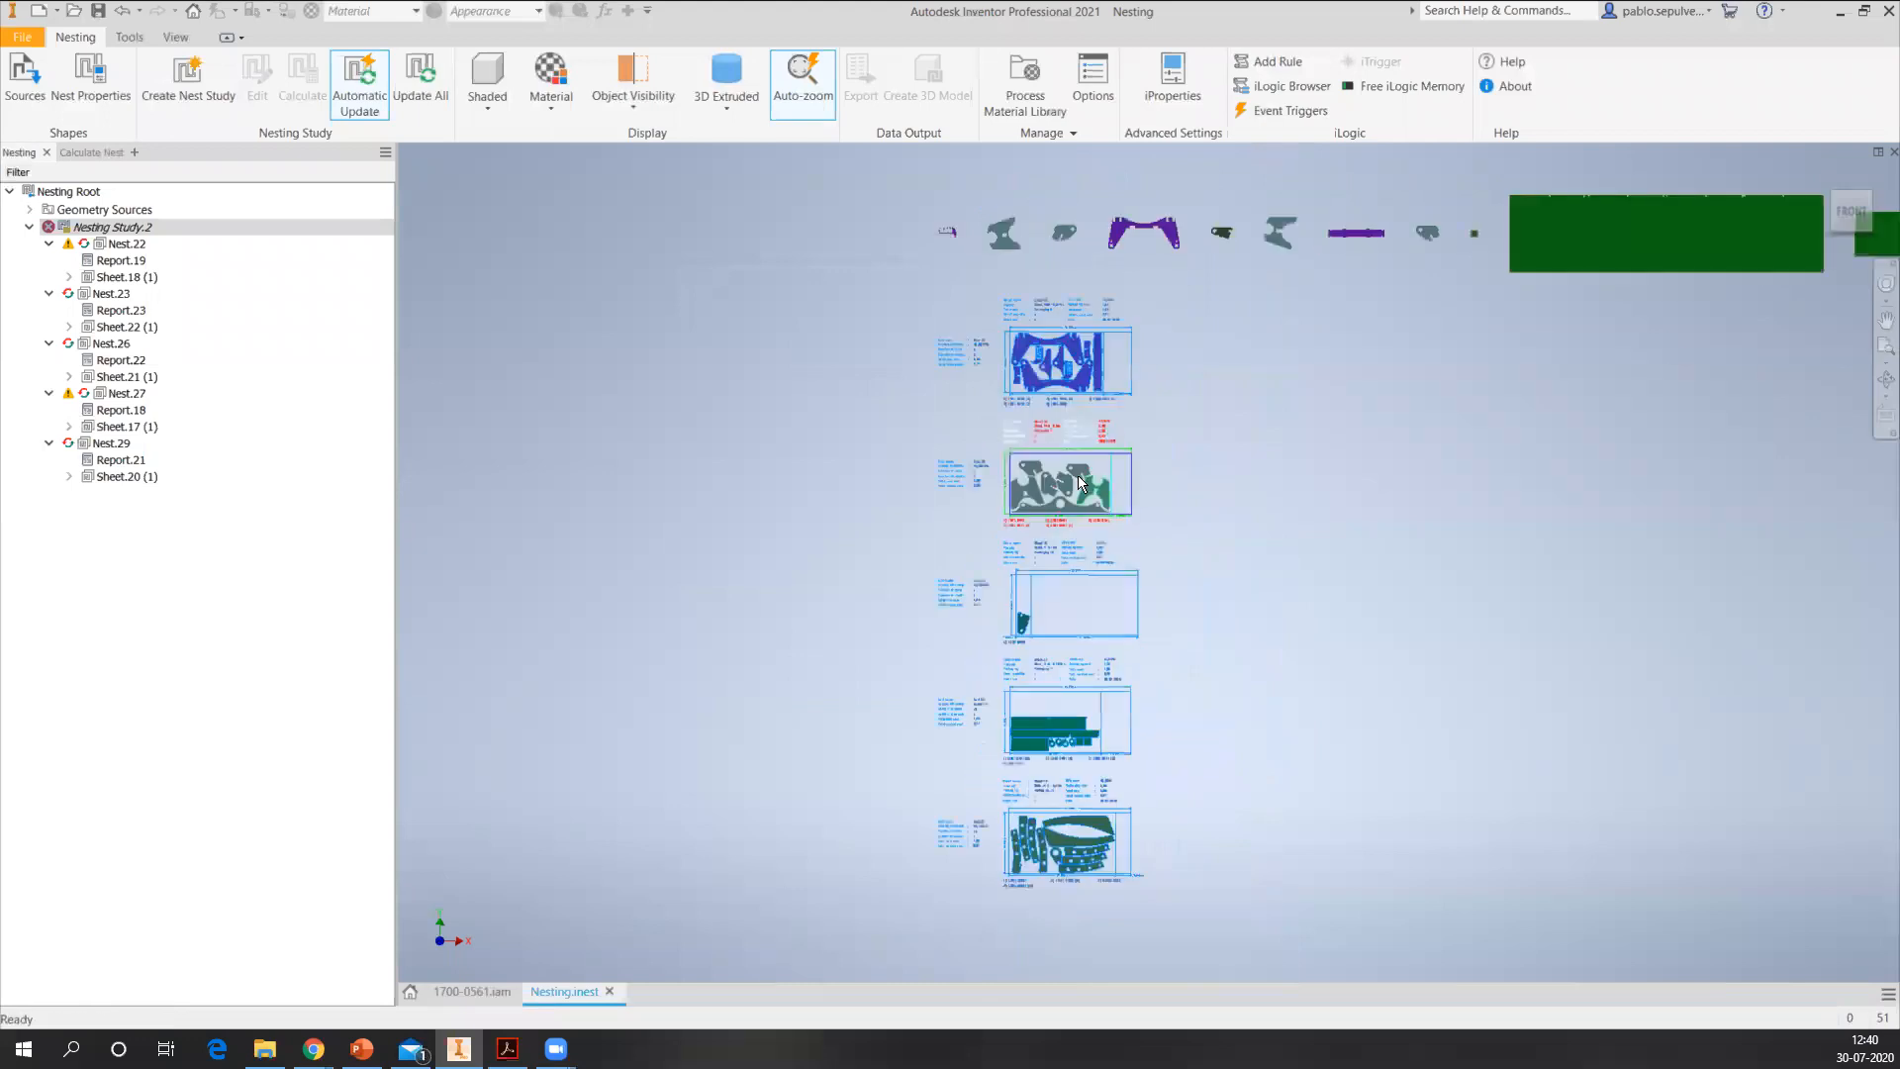
middle_drag(1233, 477, 1219, 706)
middle_drag(1185, 530, 921, 529)
scroll(1385, 589, up, 3)
scroll(1544, 635, down, 5)
middle_drag(1197, 554, 730, 426)
middle_drag(1246, 584, 977, 587)
middle_drag(1682, 551, 660, 564)
middle_drag(1522, 507, 1156, 518)
- Clear the study selection, run another update of the nesting file, and close its report
click(990, 356)
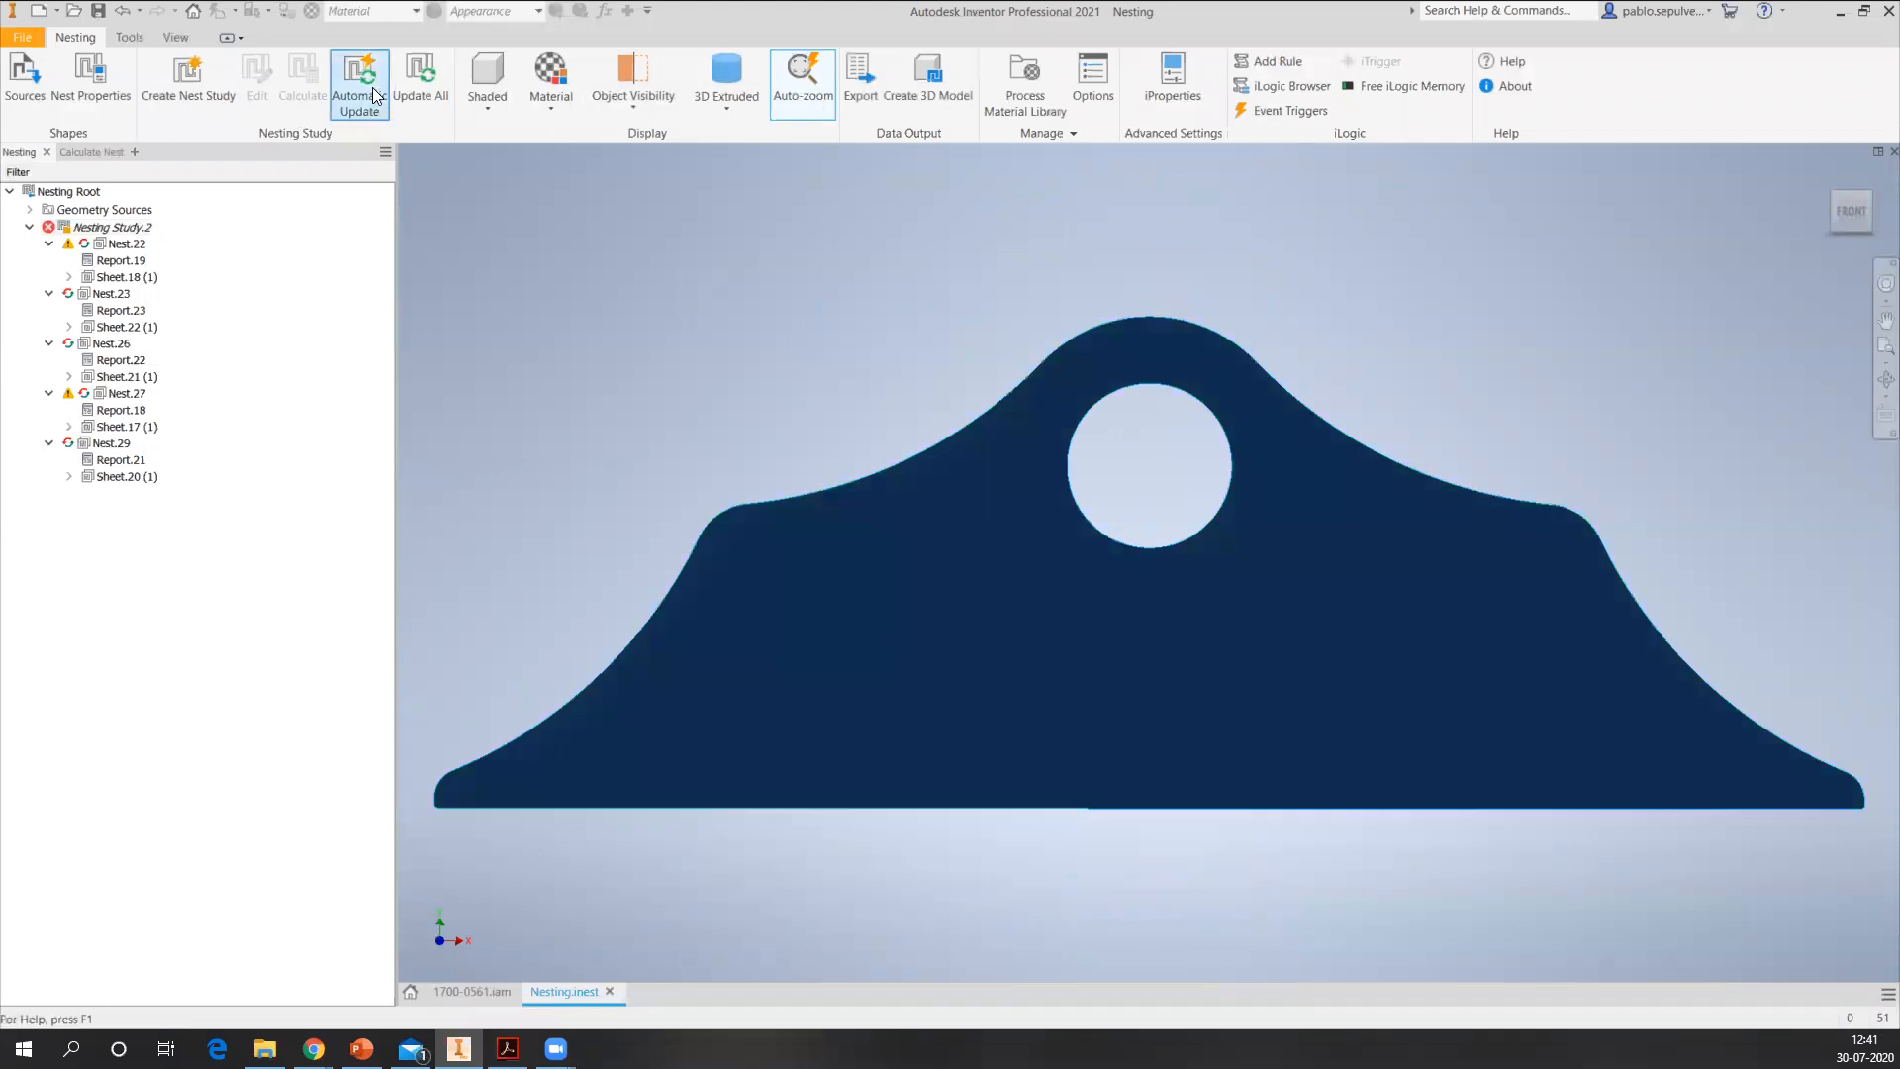
click(405, 76)
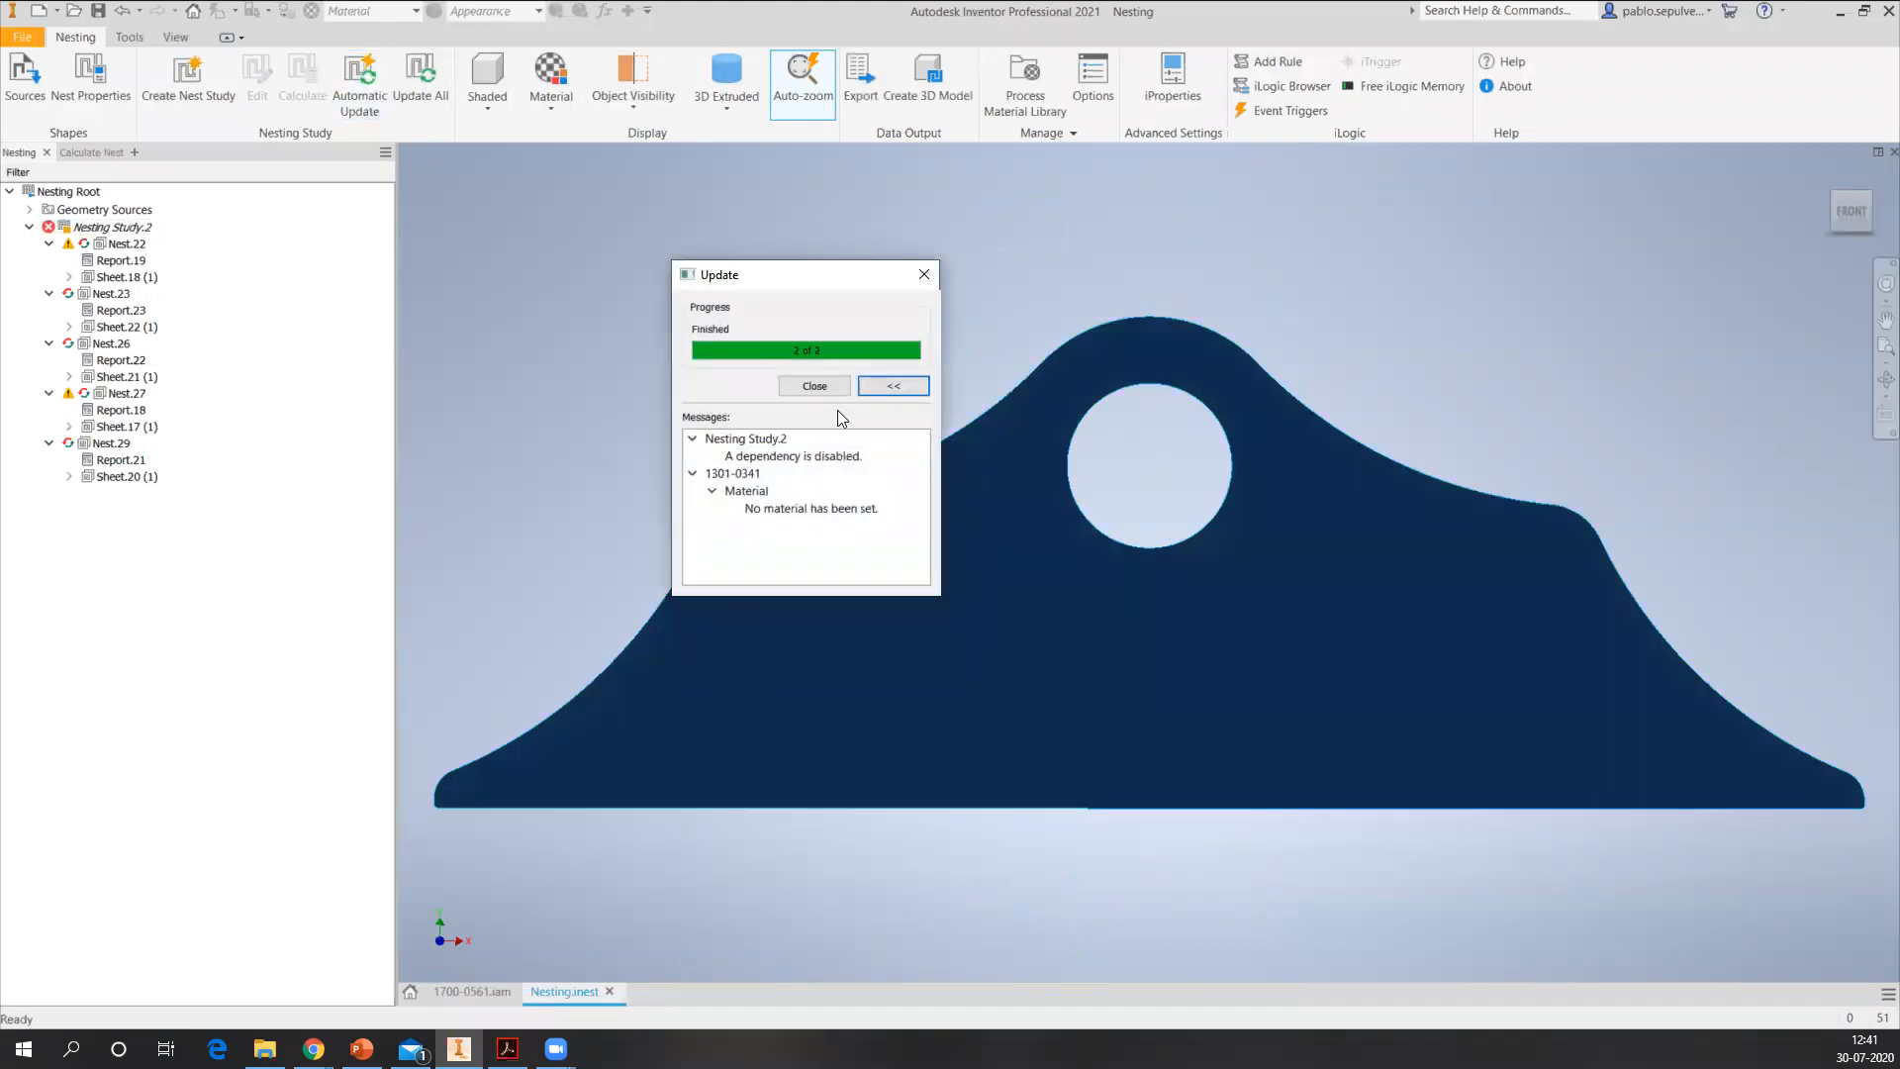
click(813, 384)
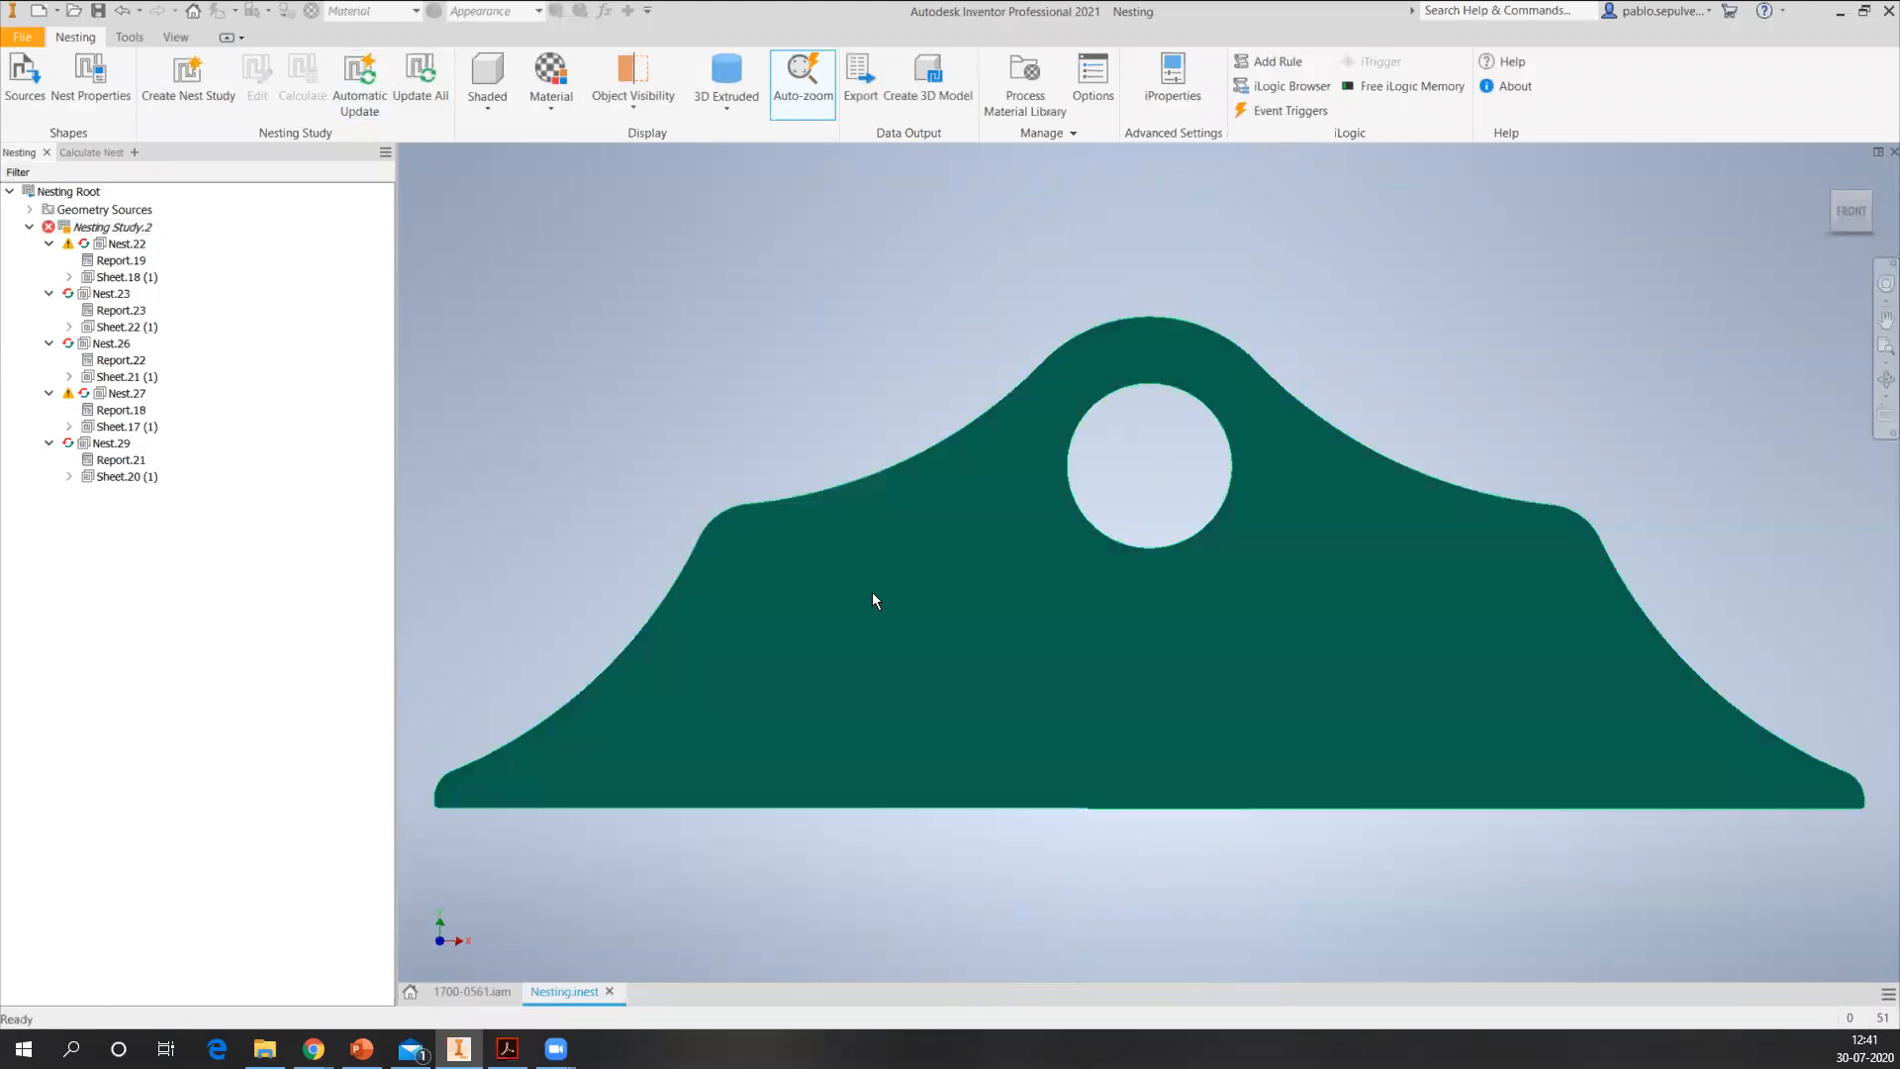
- Examine the row of source shapes again and compare it with the five nest layouts
scroll(871, 592, down, 8)
scroll(1003, 672, down, 3)
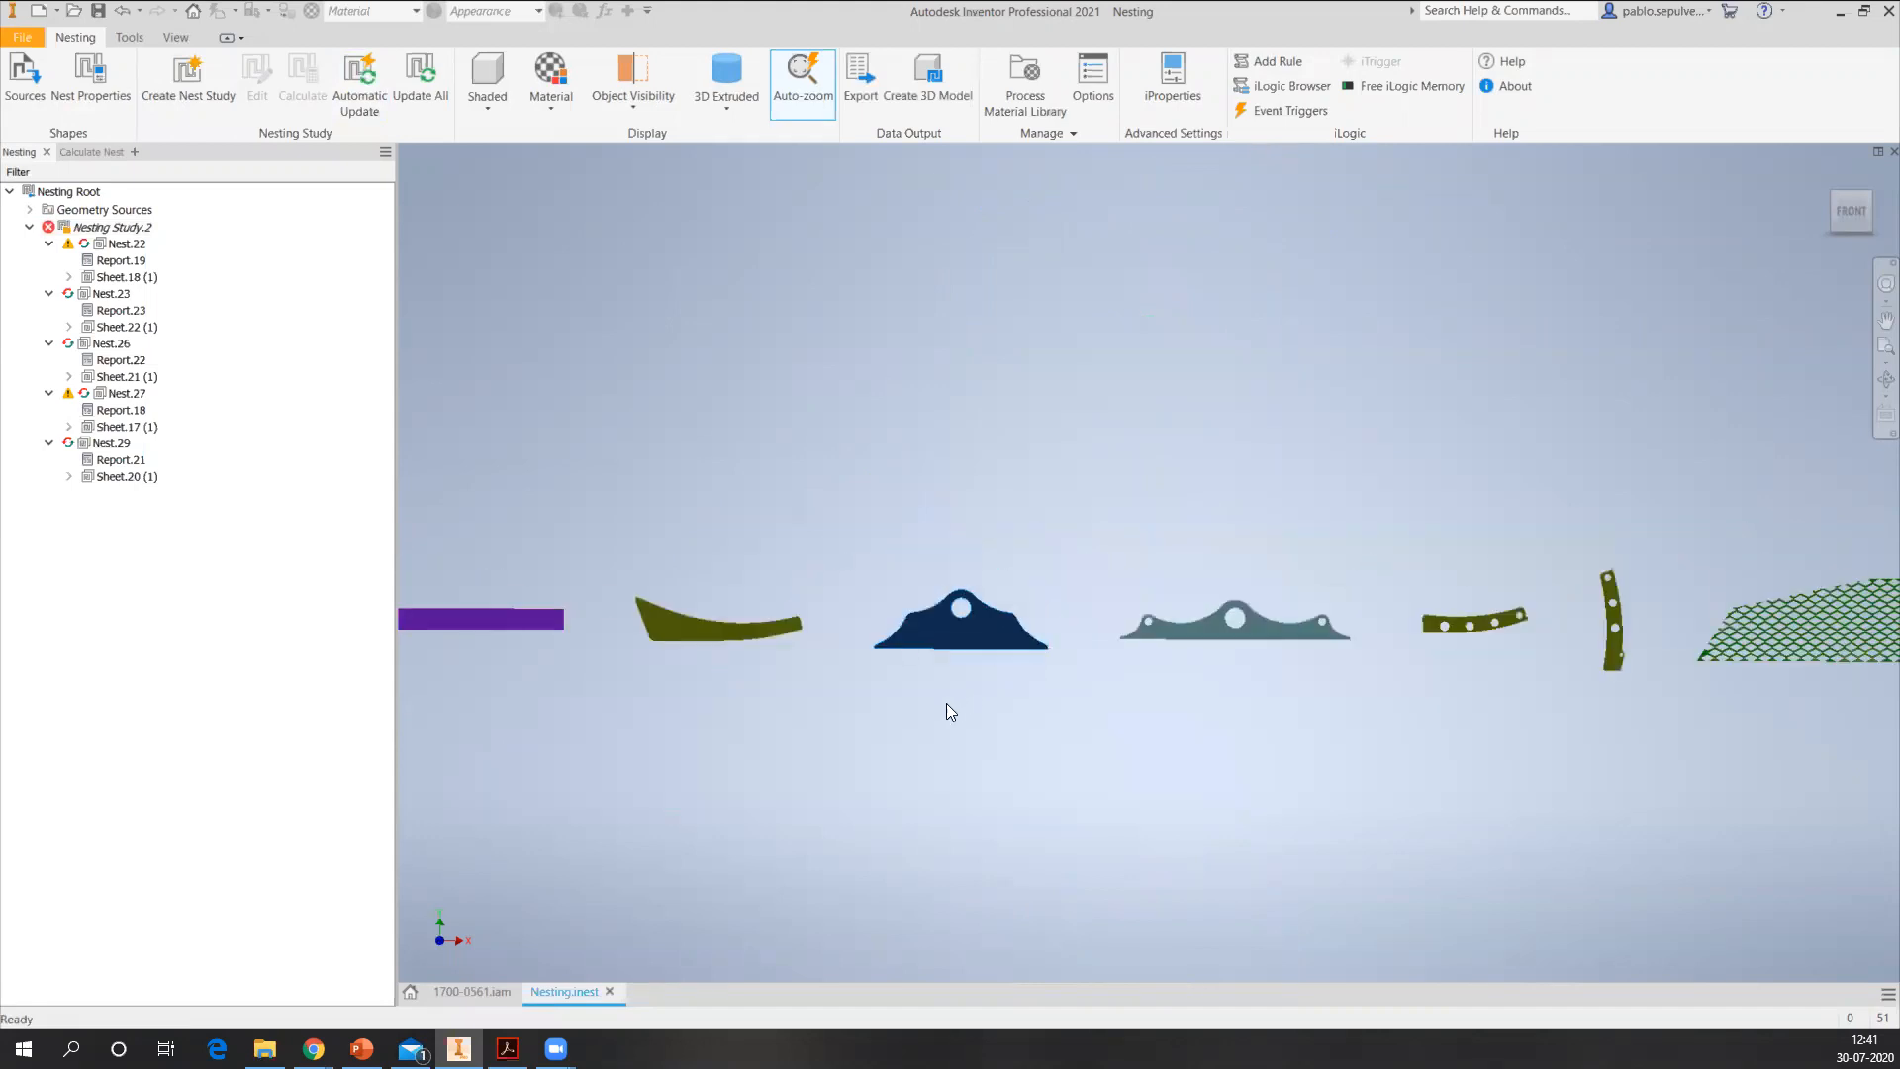
scroll(1013, 643, down, 4)
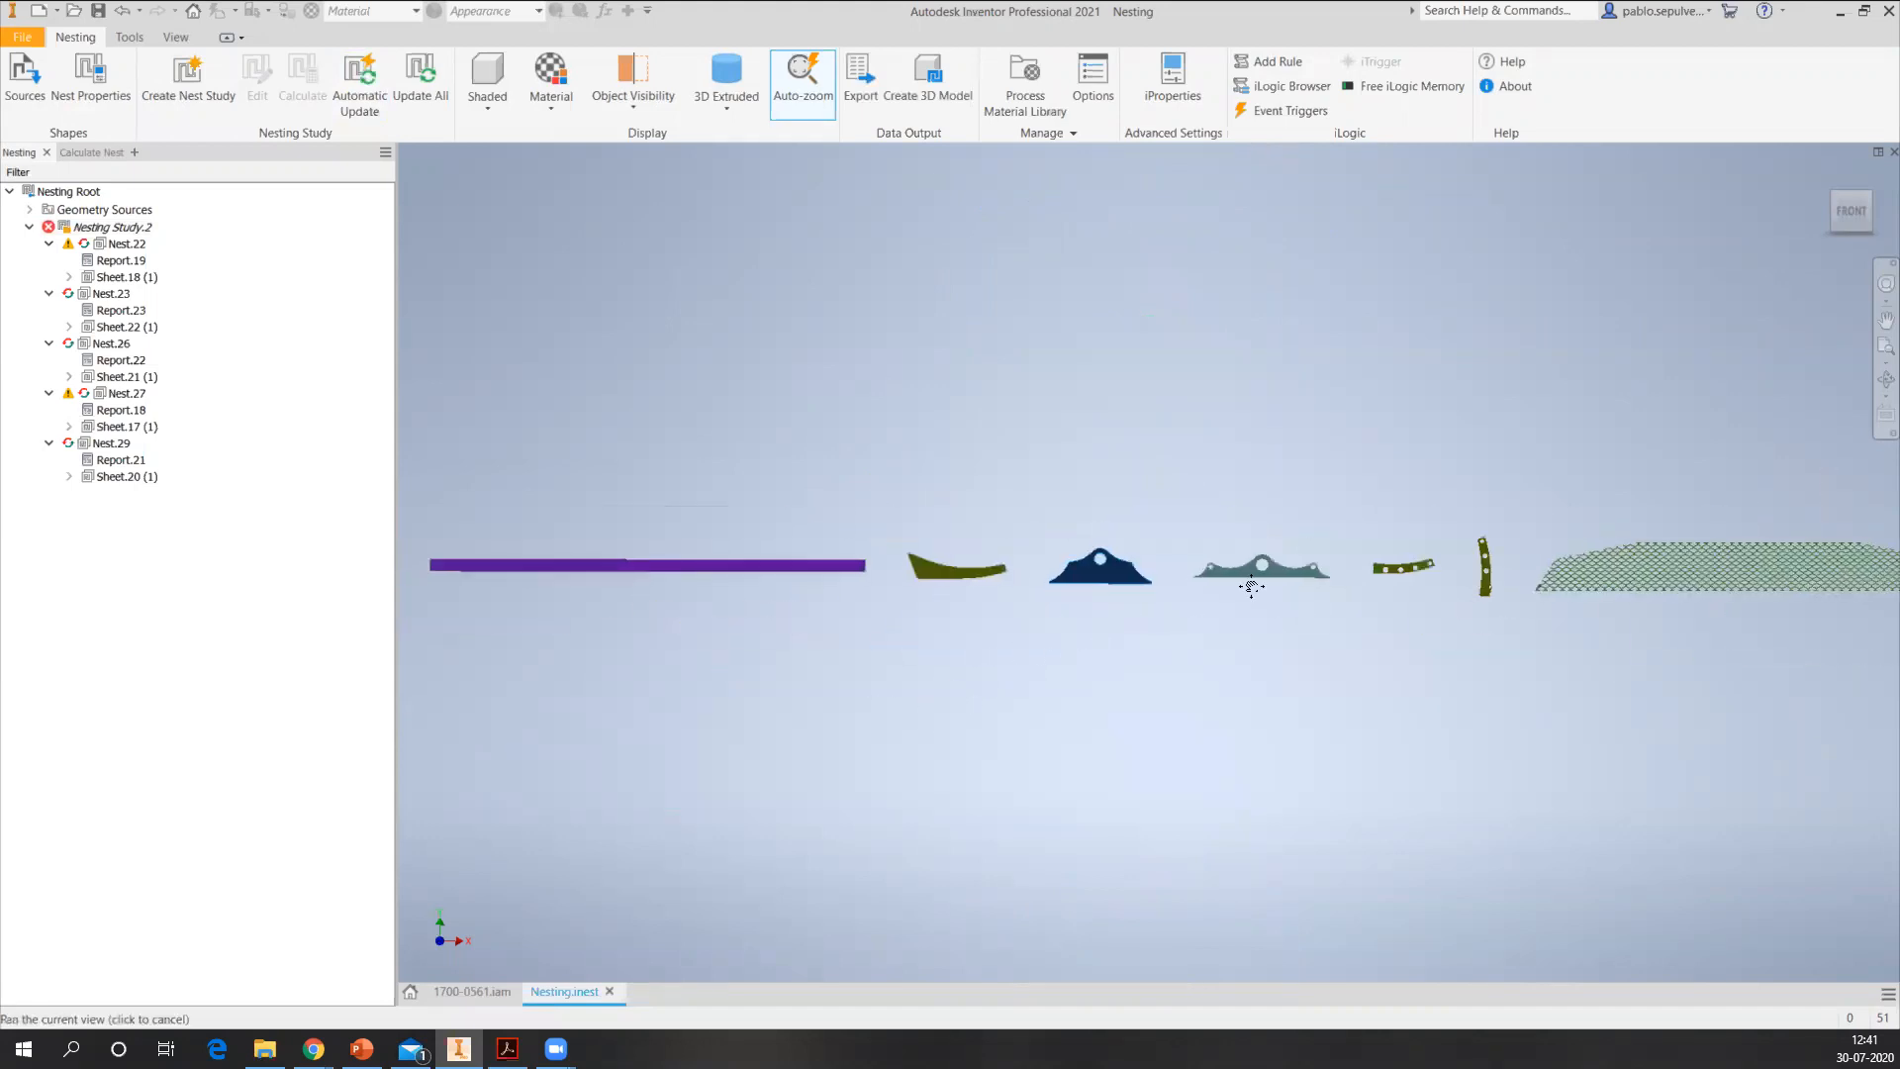
middle_drag(1252, 586, 1624, 475)
middle_drag(754, 624, 1315, 488)
scroll(936, 596, up, 5)
scroll(800, 627, down, 6)
scroll(788, 631, down, 3)
middle_drag(781, 639, 1522, 461)
scroll(1013, 497, down, 3)
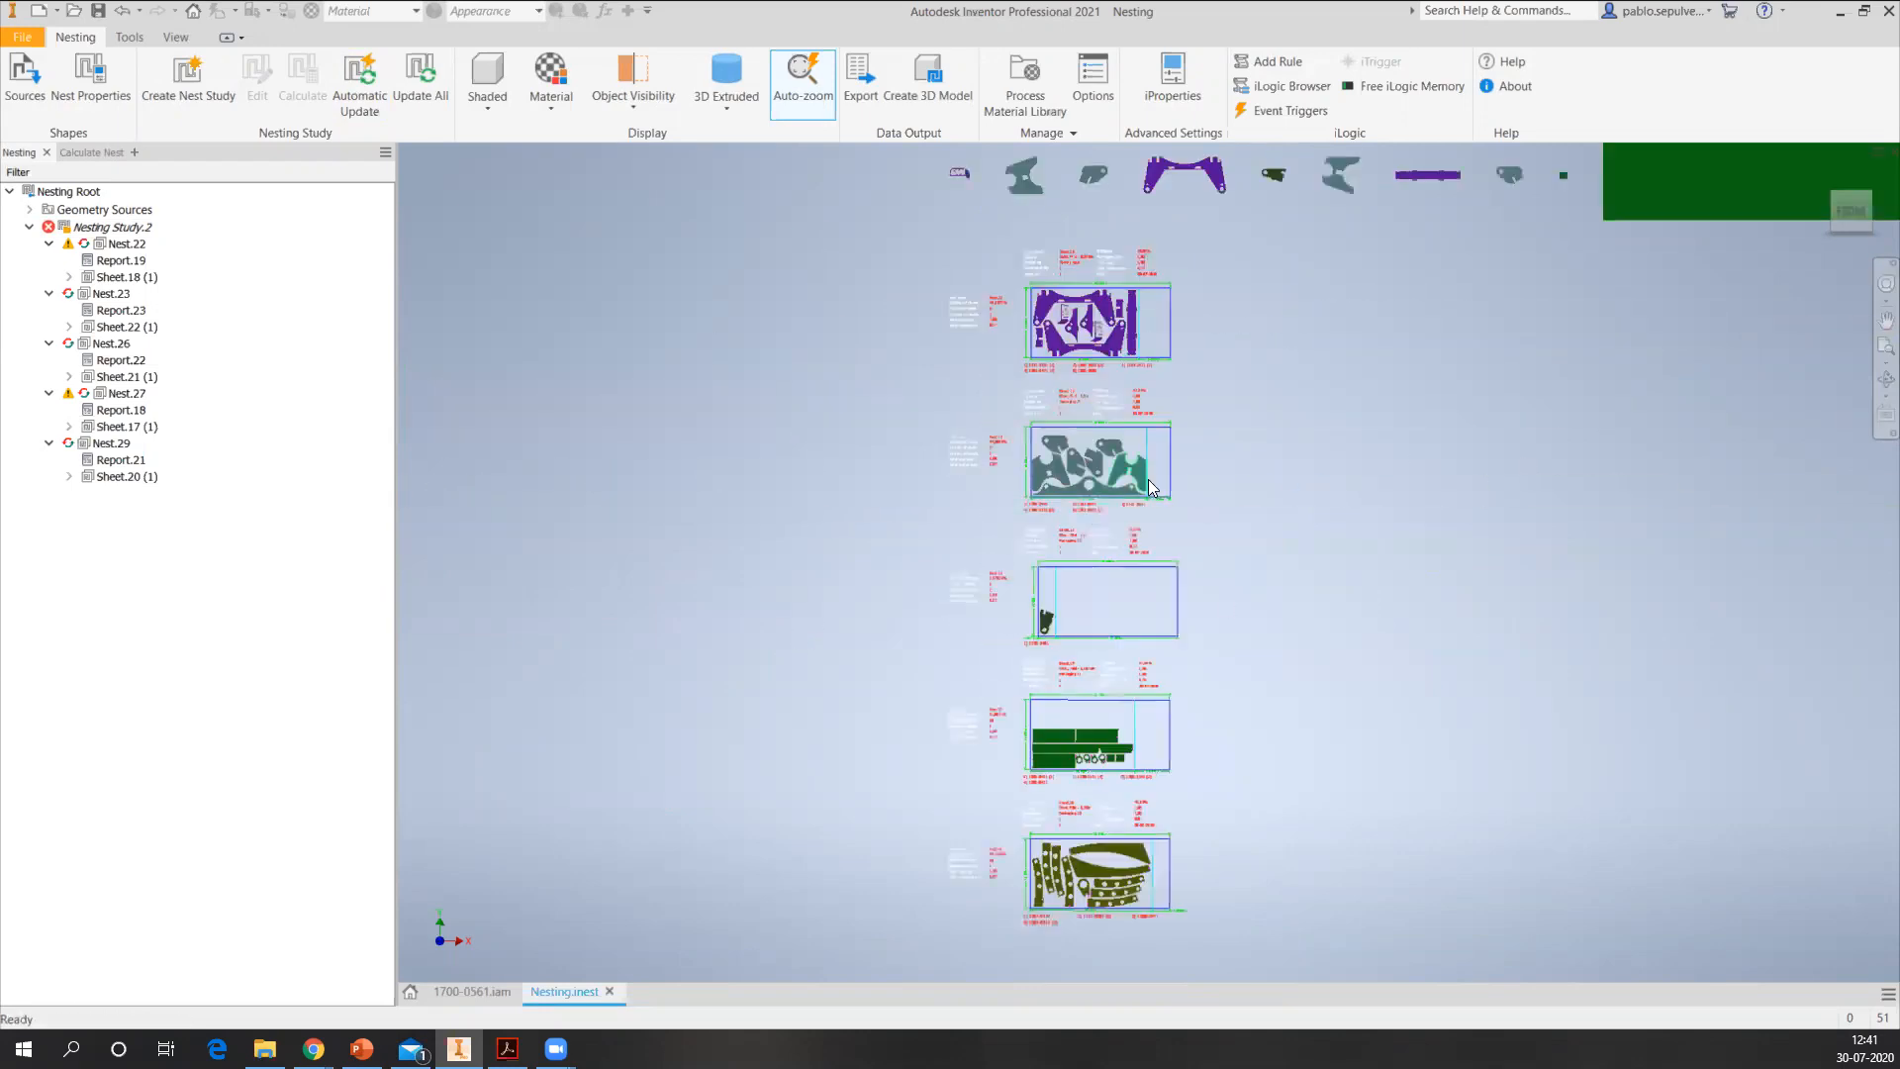
scroll(1148, 480, down, 5)
scroll(1185, 605, up, 5)
middle_drag(1144, 566, 1024, 450)
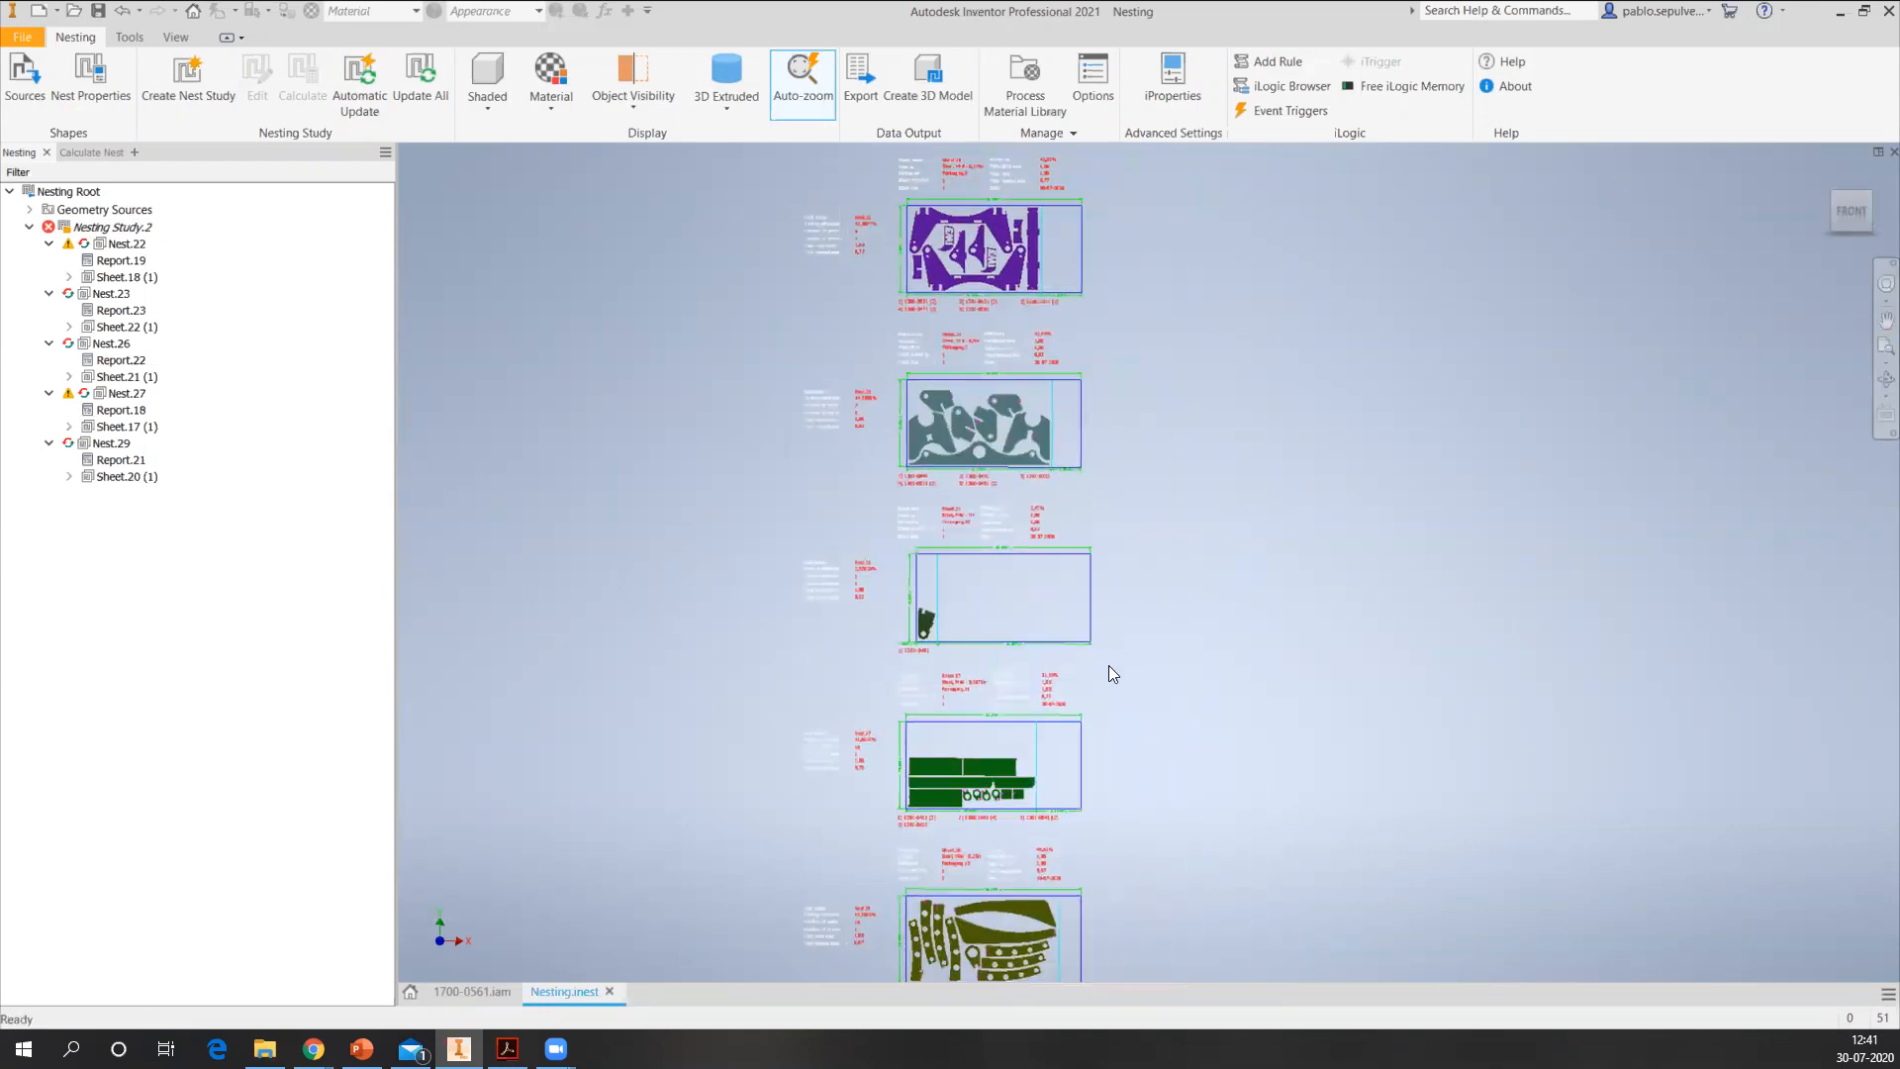
middle_drag(1118, 729, 1076, 571)
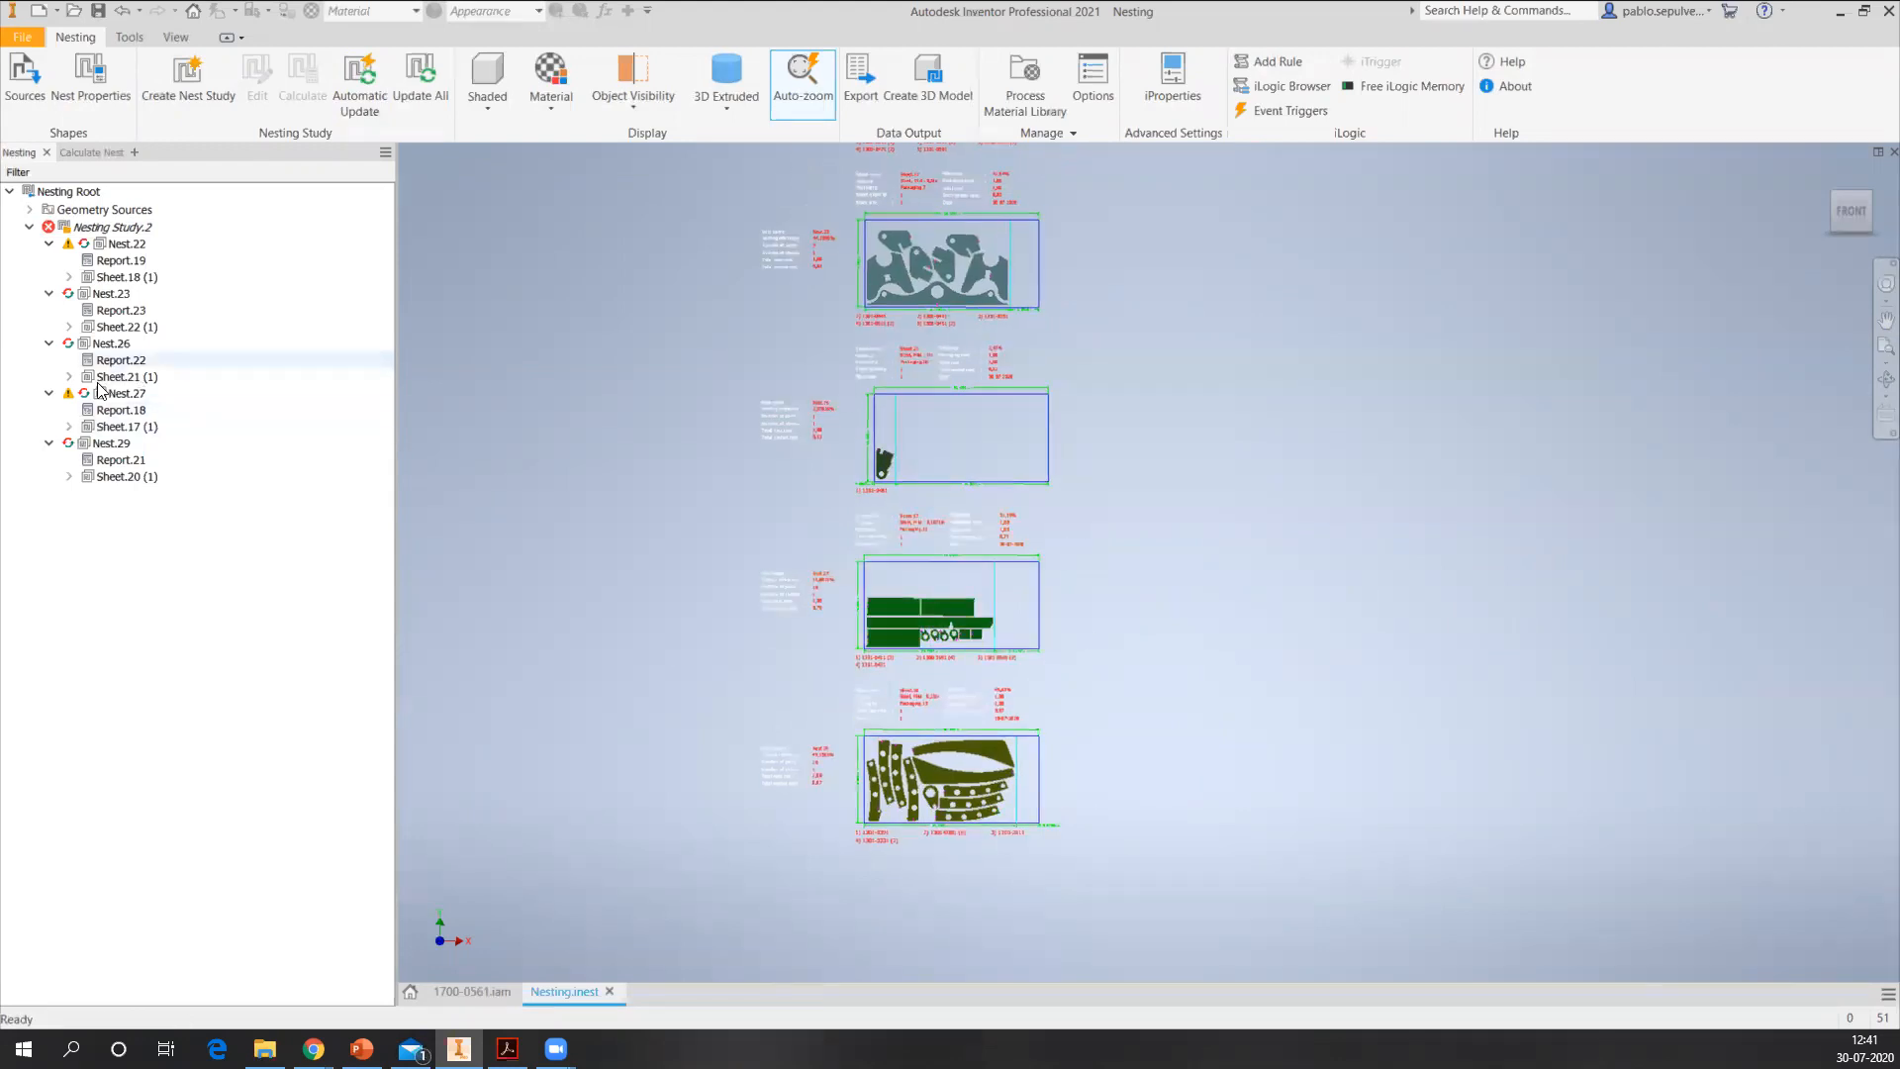
- Zoom to Nest.27, inspect its sheet layout and report, and save the nesting file
click(68, 397)
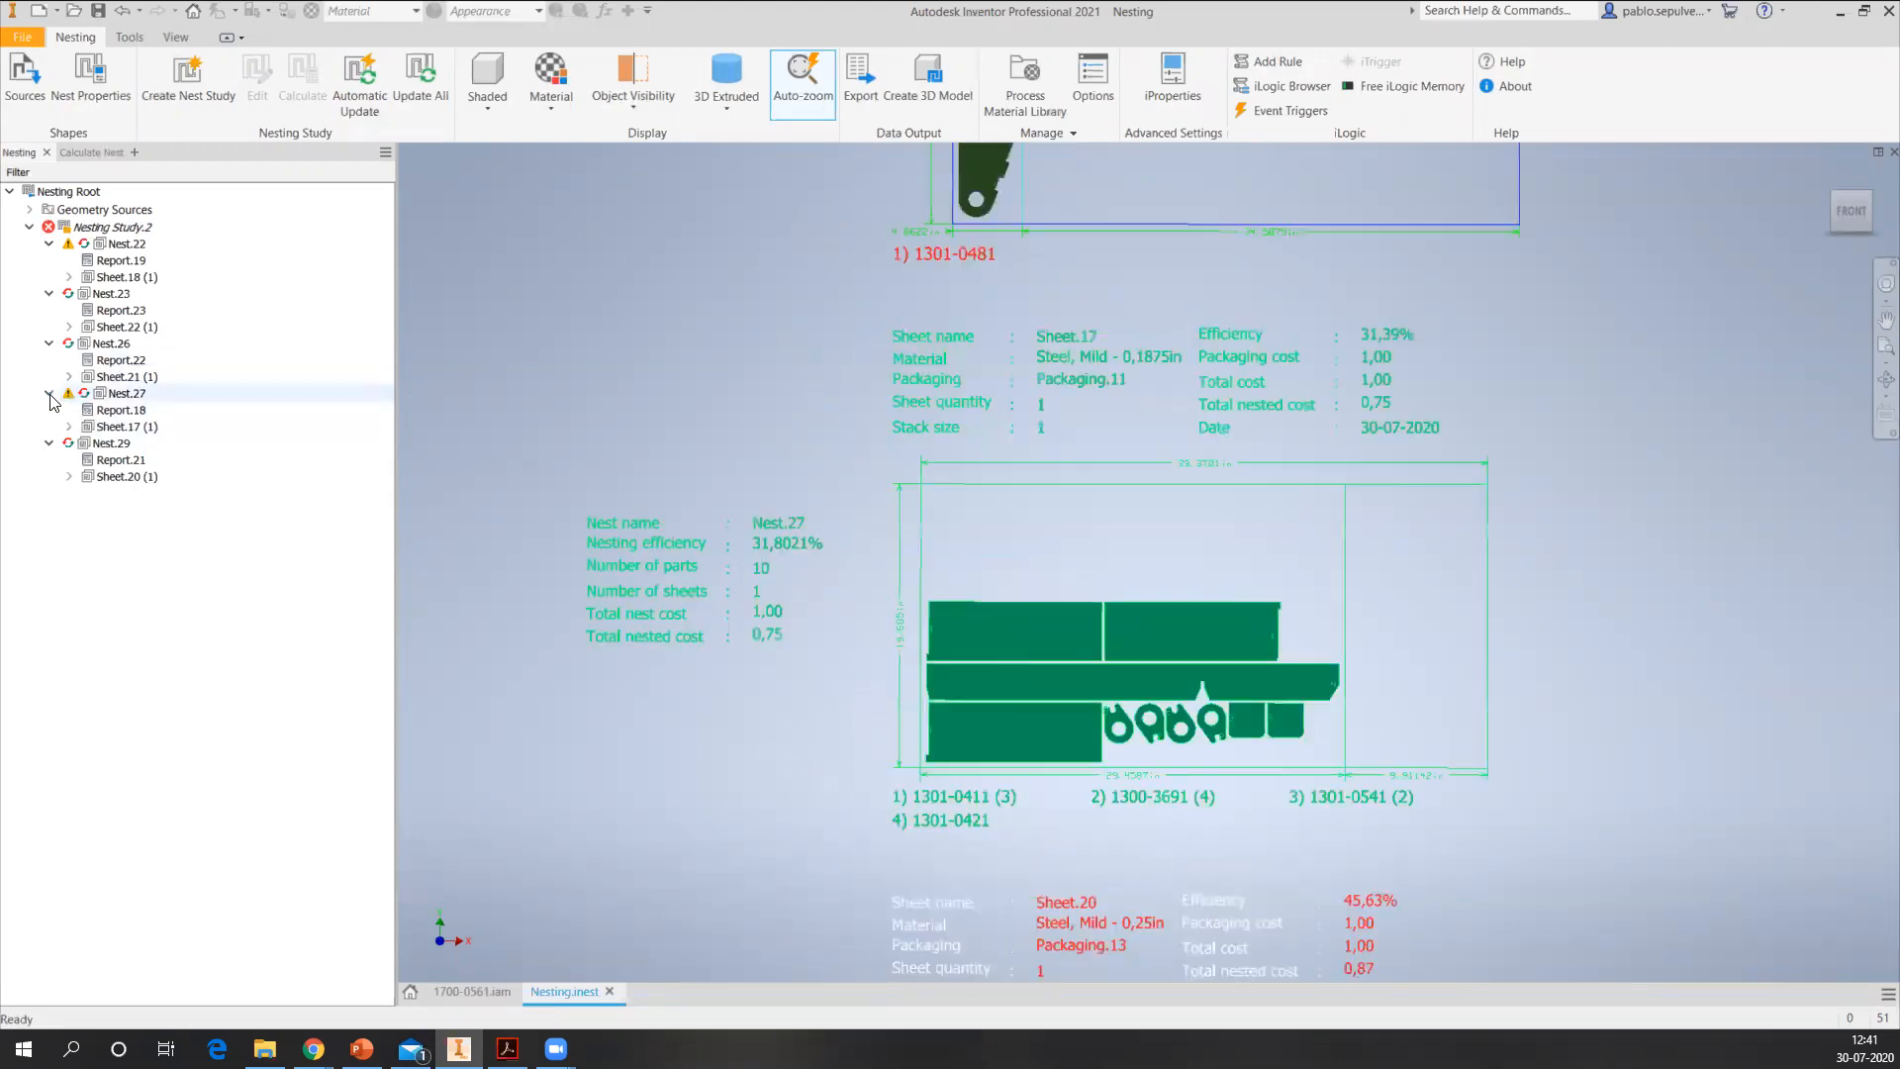
click(51, 394)
click(49, 394)
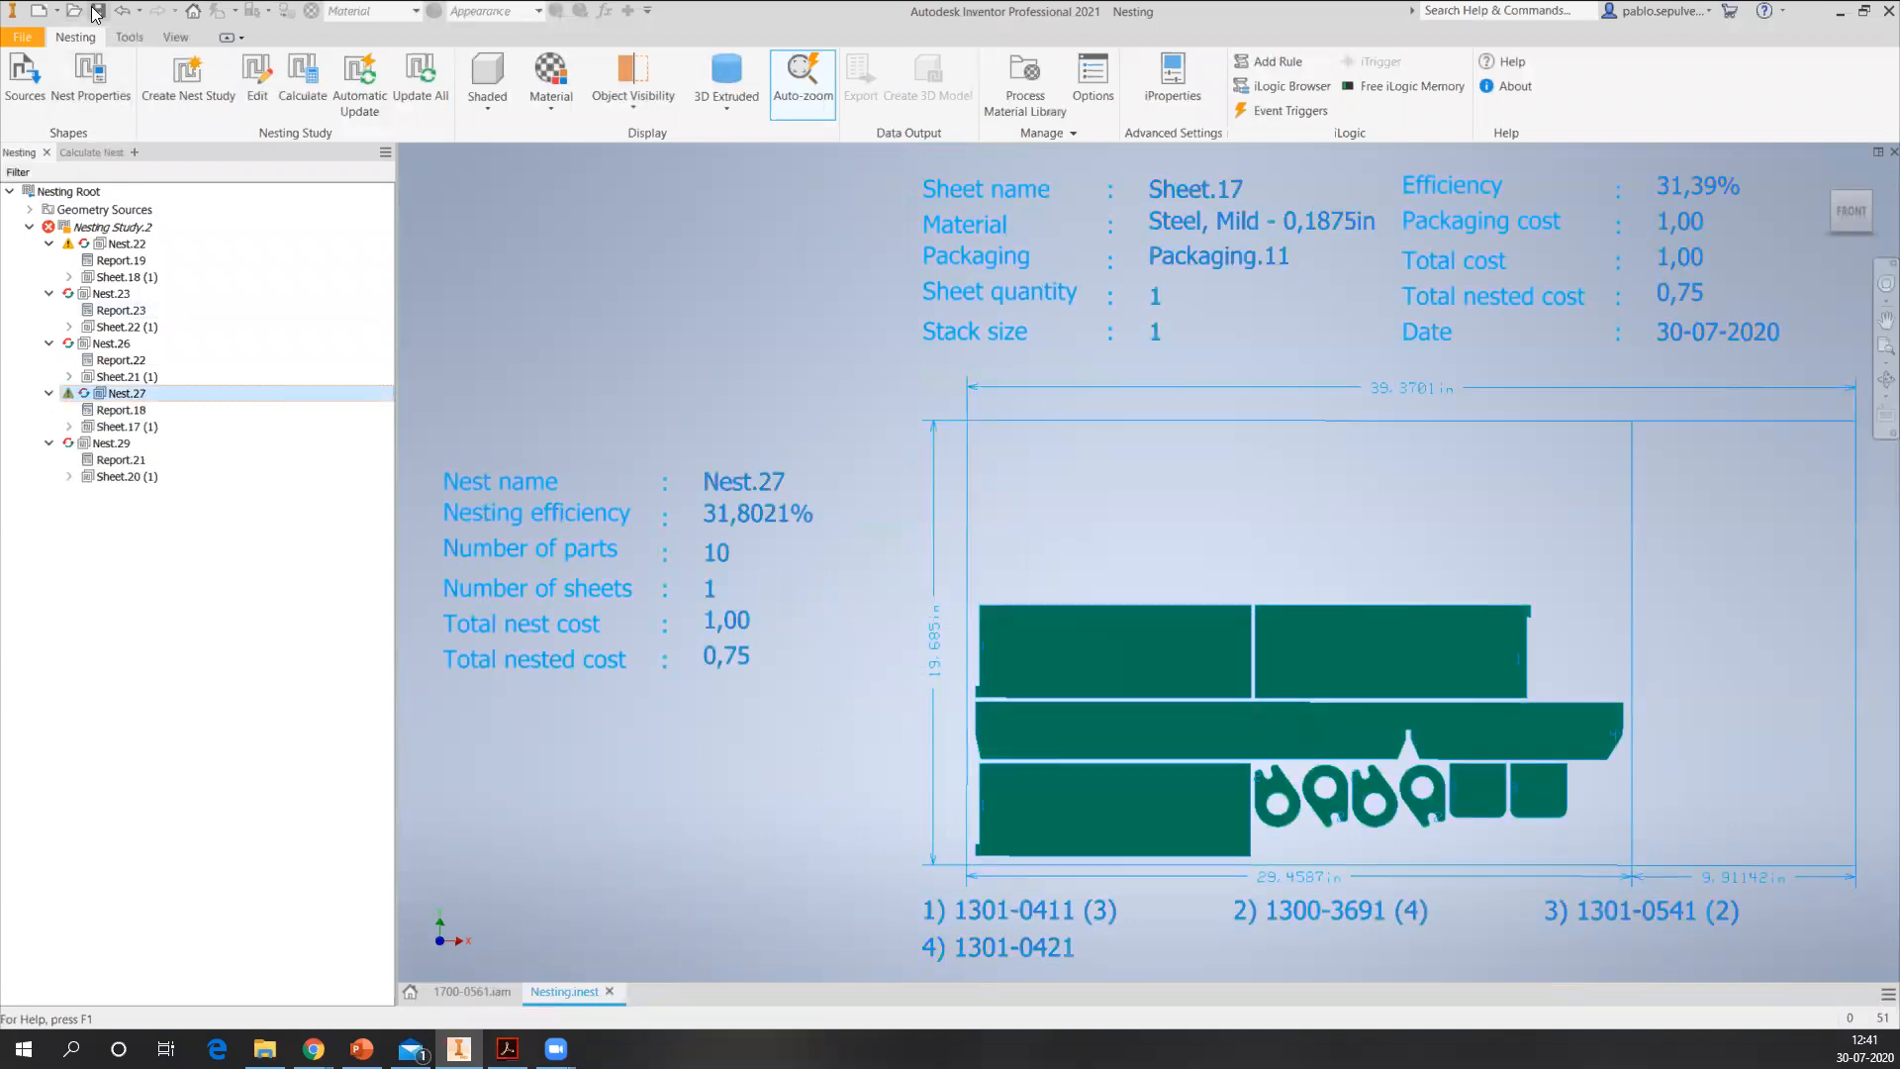
click(482, 550)
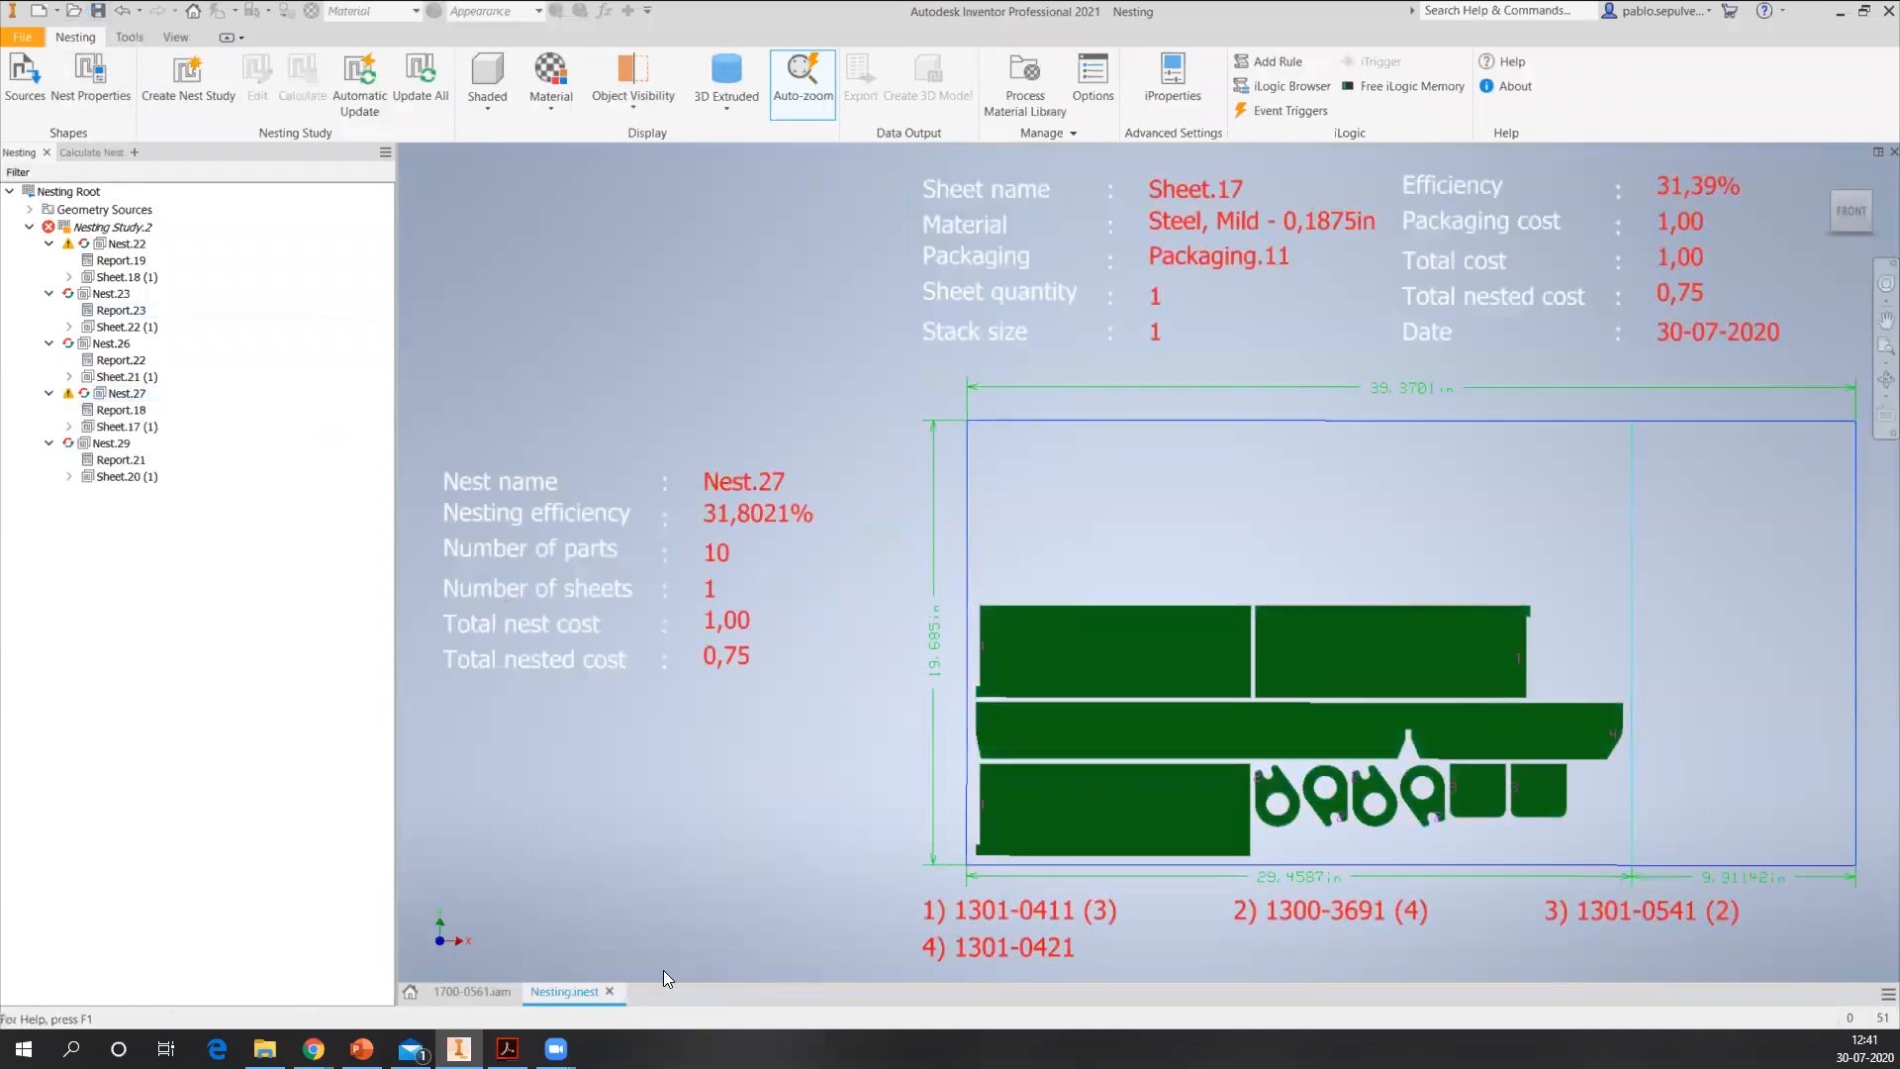
scroll(771, 861, down, 3)
scroll(1076, 803, up, 8)
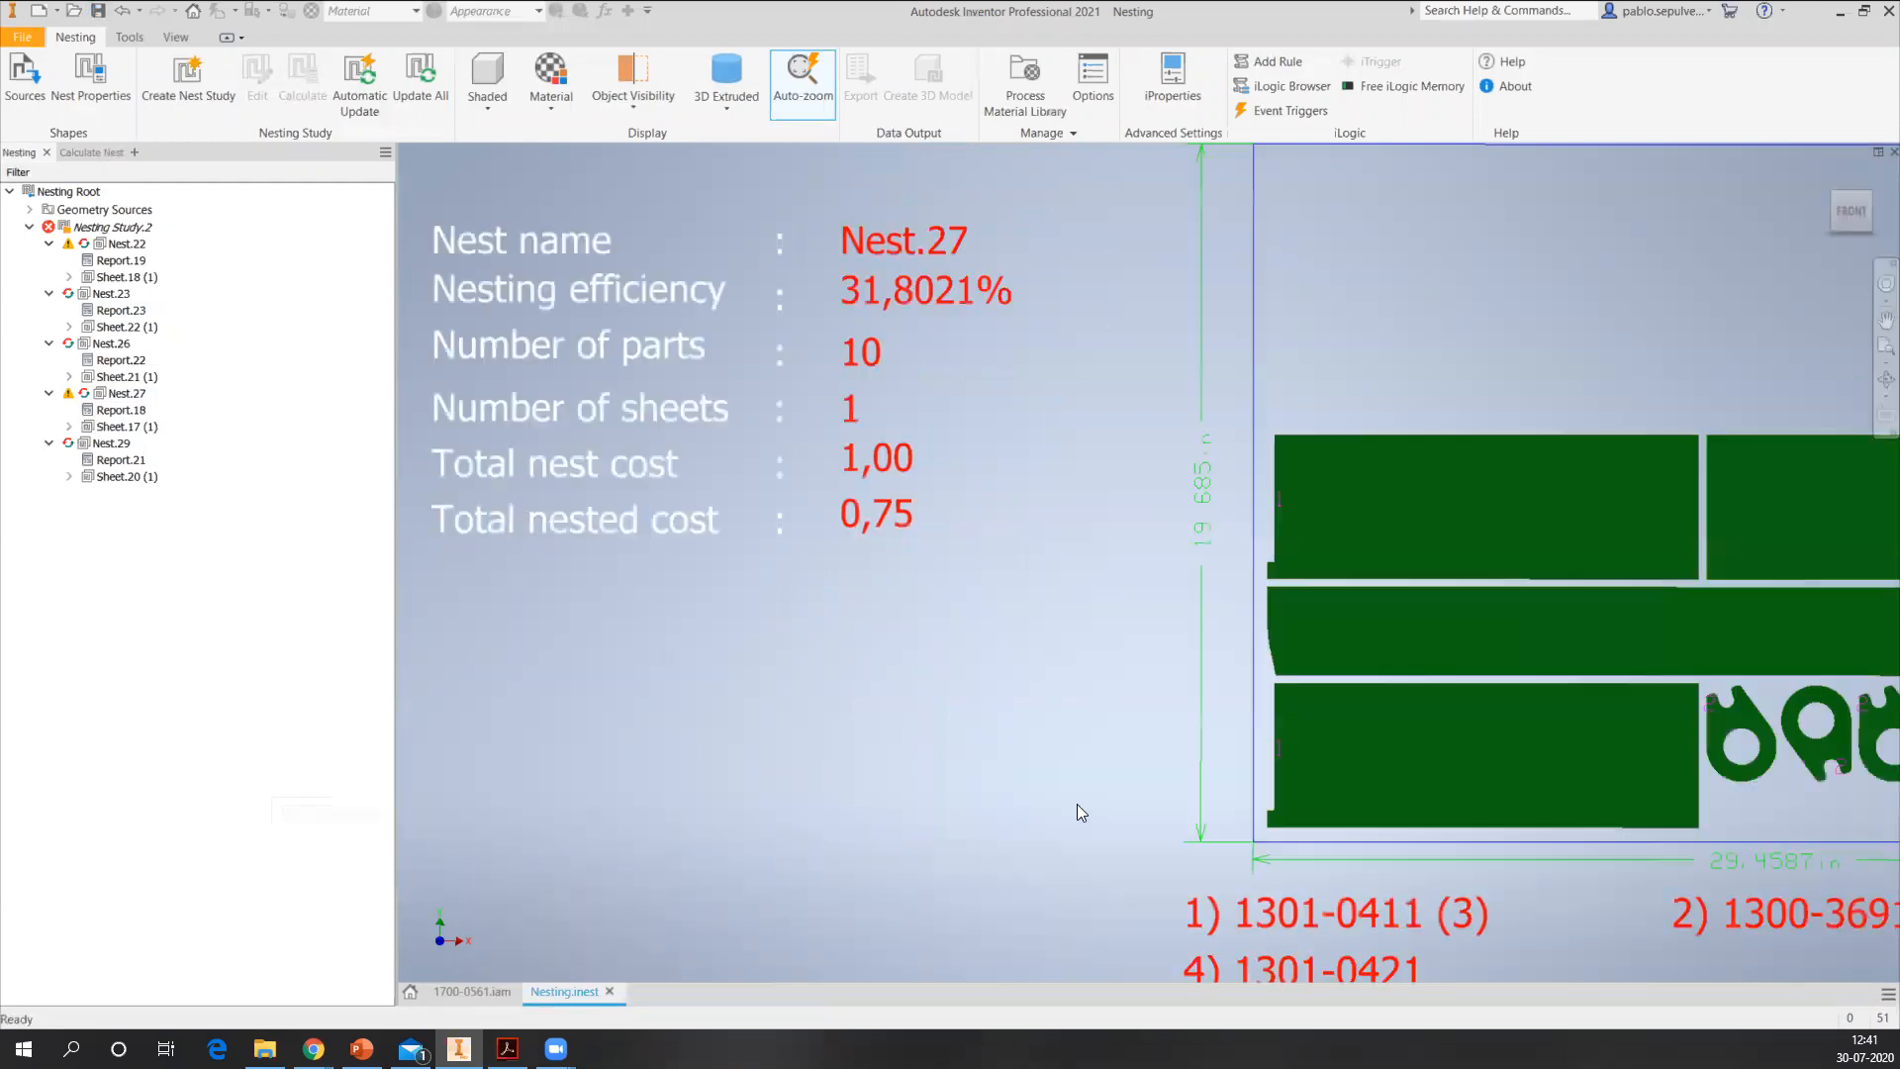
scroll(1587, 709, up, 2)
scroll(1543, 644, down, 7)
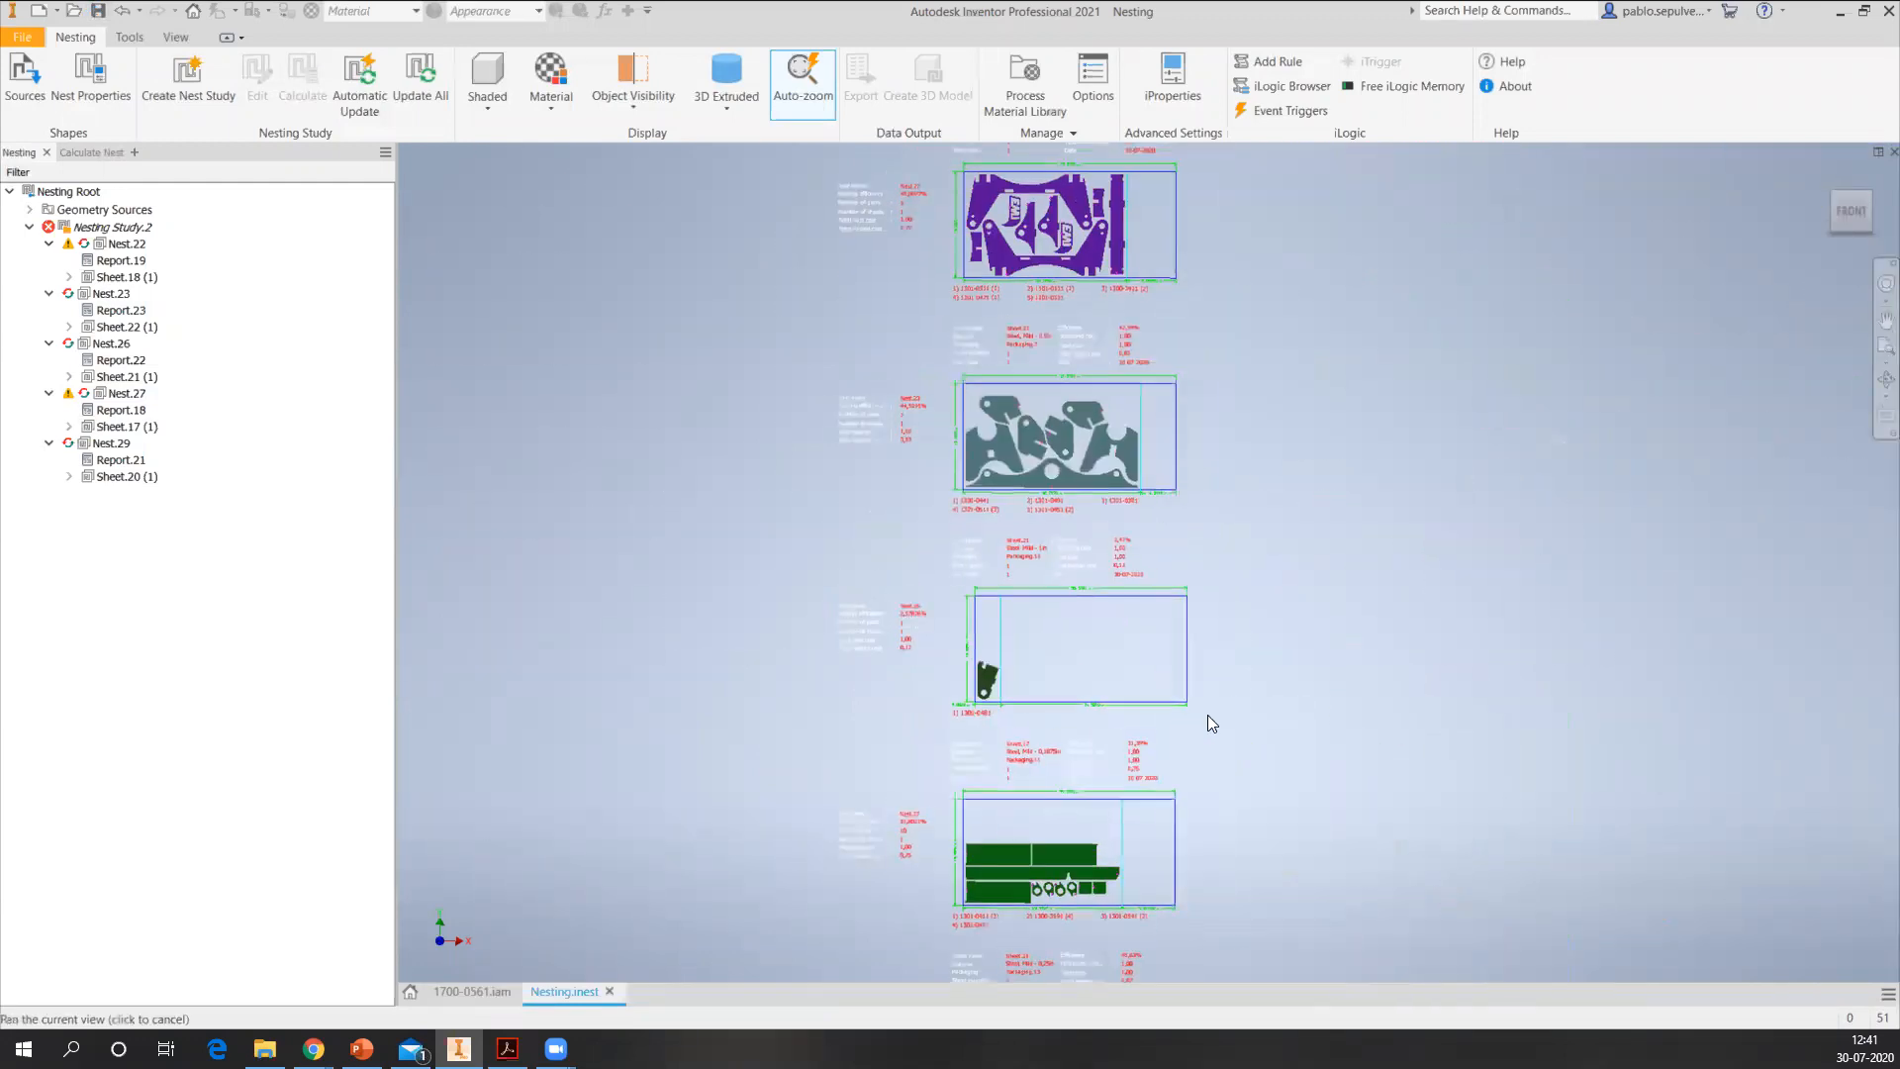
scroll(1264, 648, up, 3)
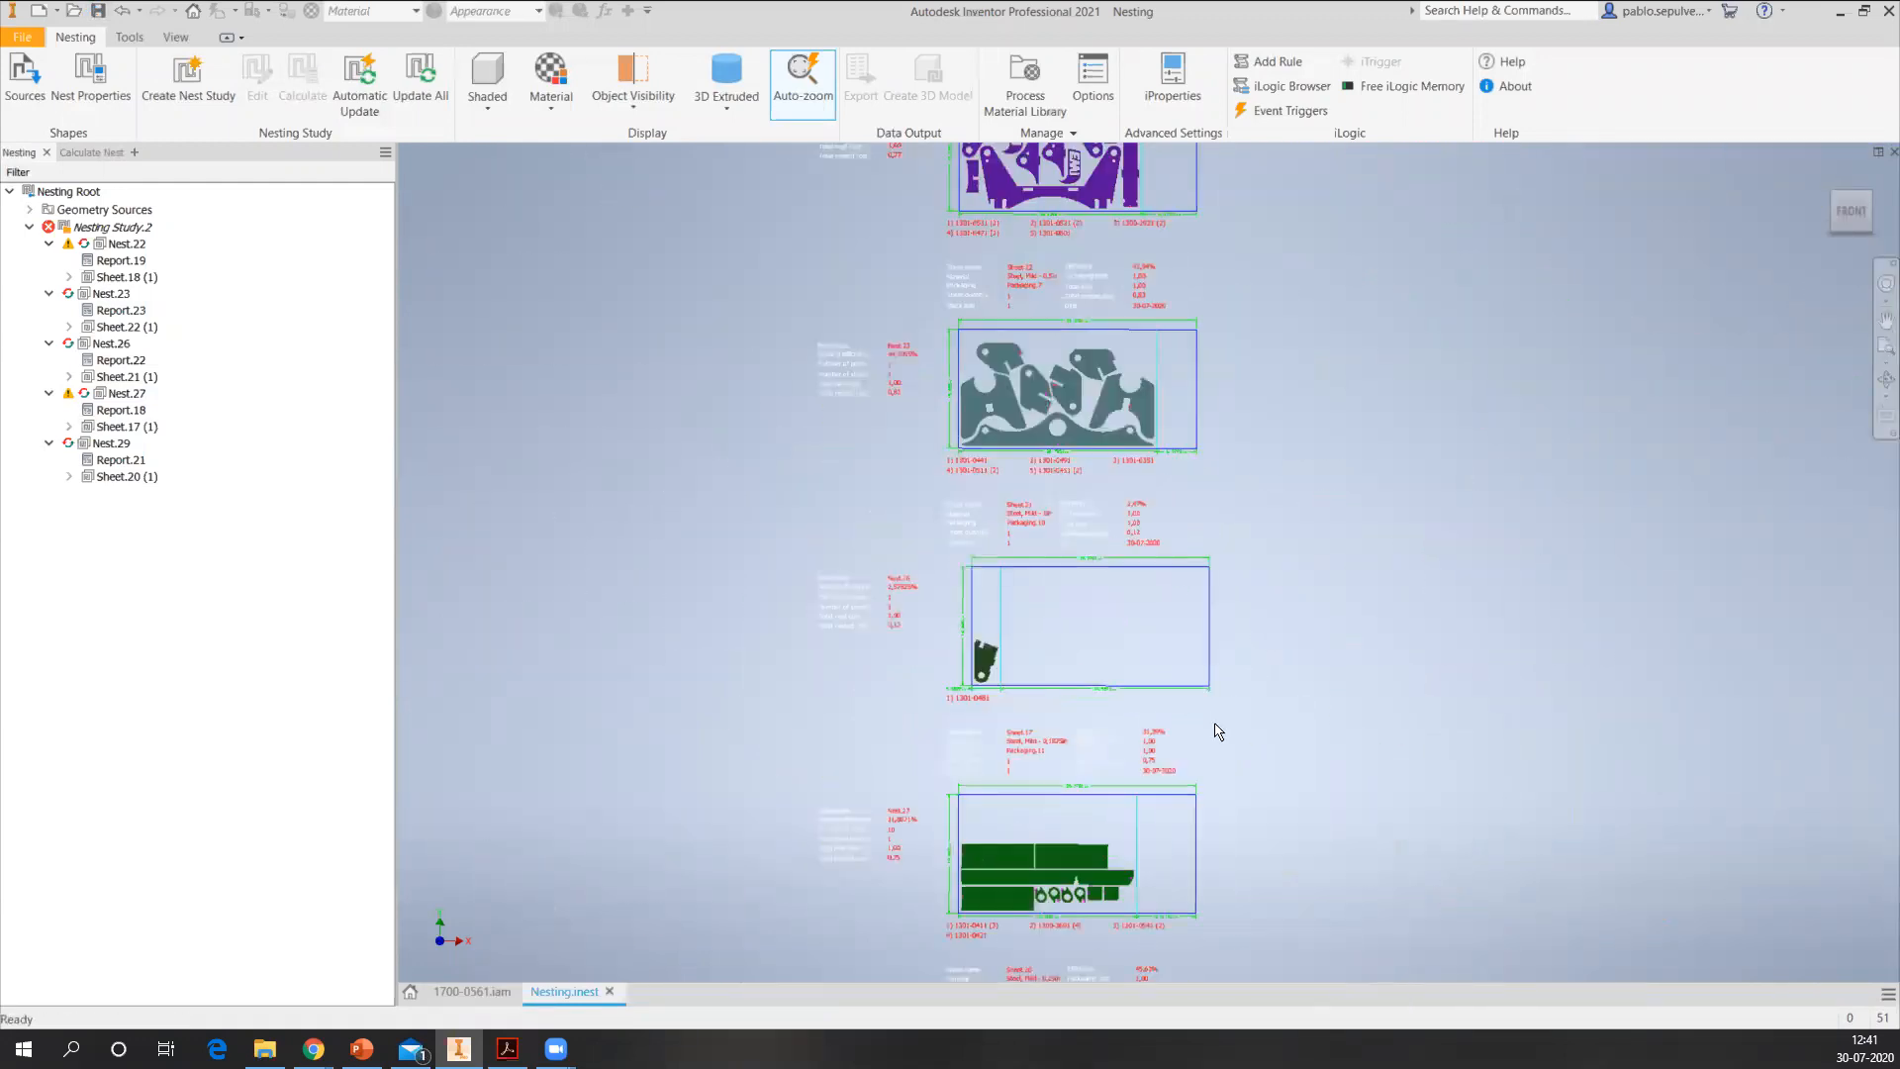
- Close the nesting file and reopen Nesting from the Pack and go folder
click(608, 990)
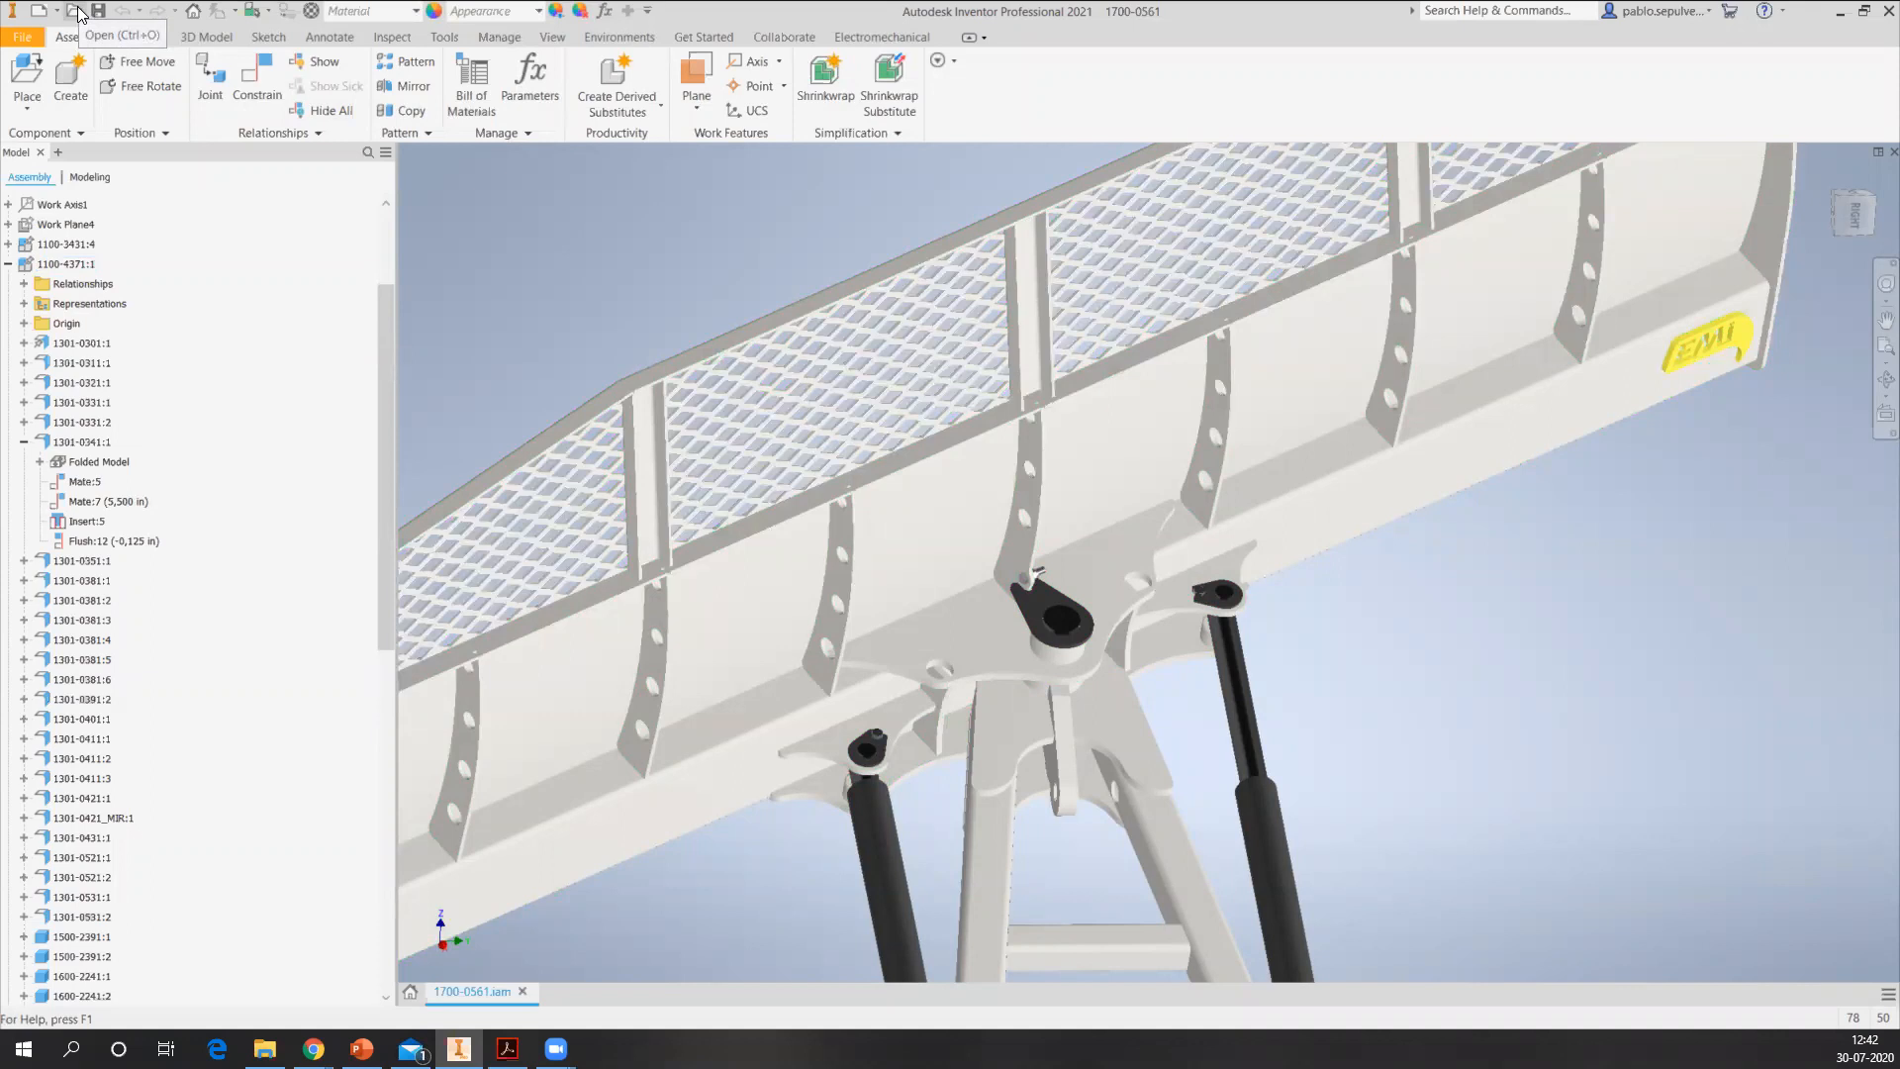
click(76, 12)
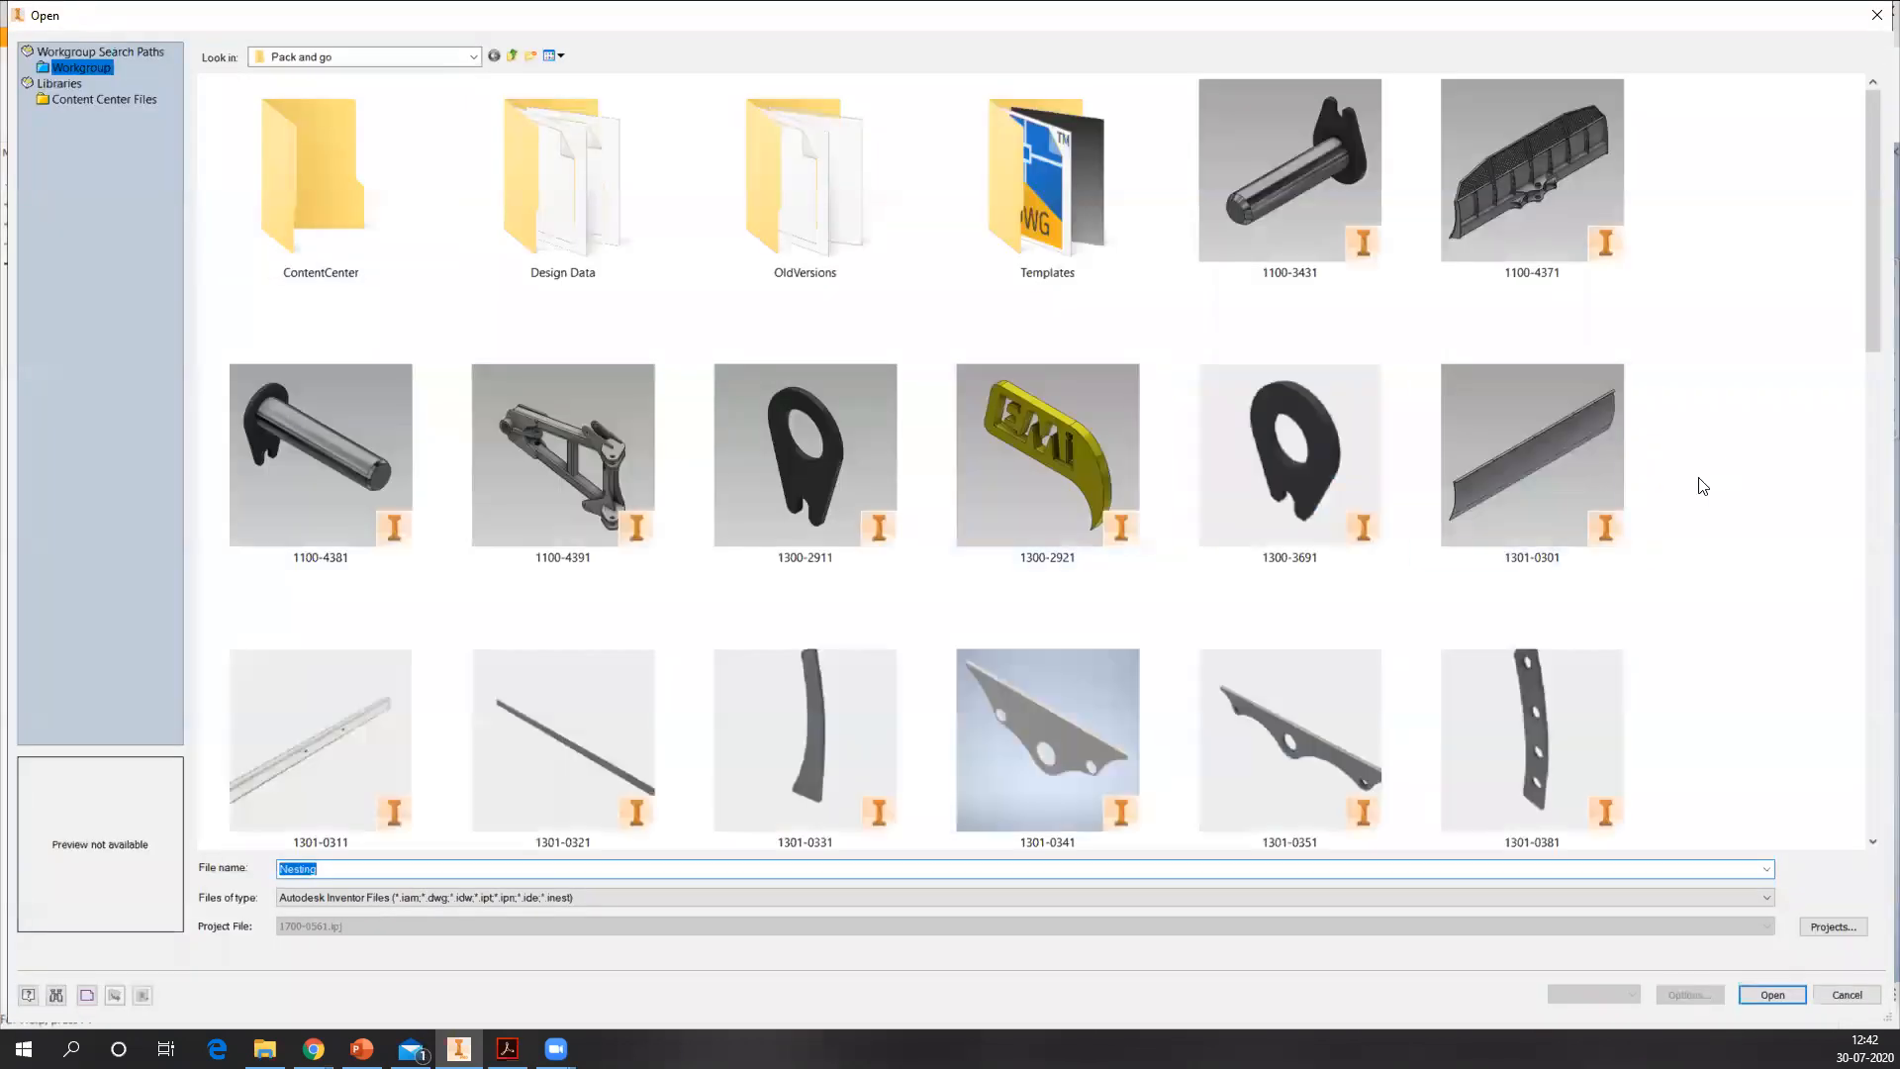
scroll(1680, 551, down, 5)
scroll(1680, 551, down, 2)
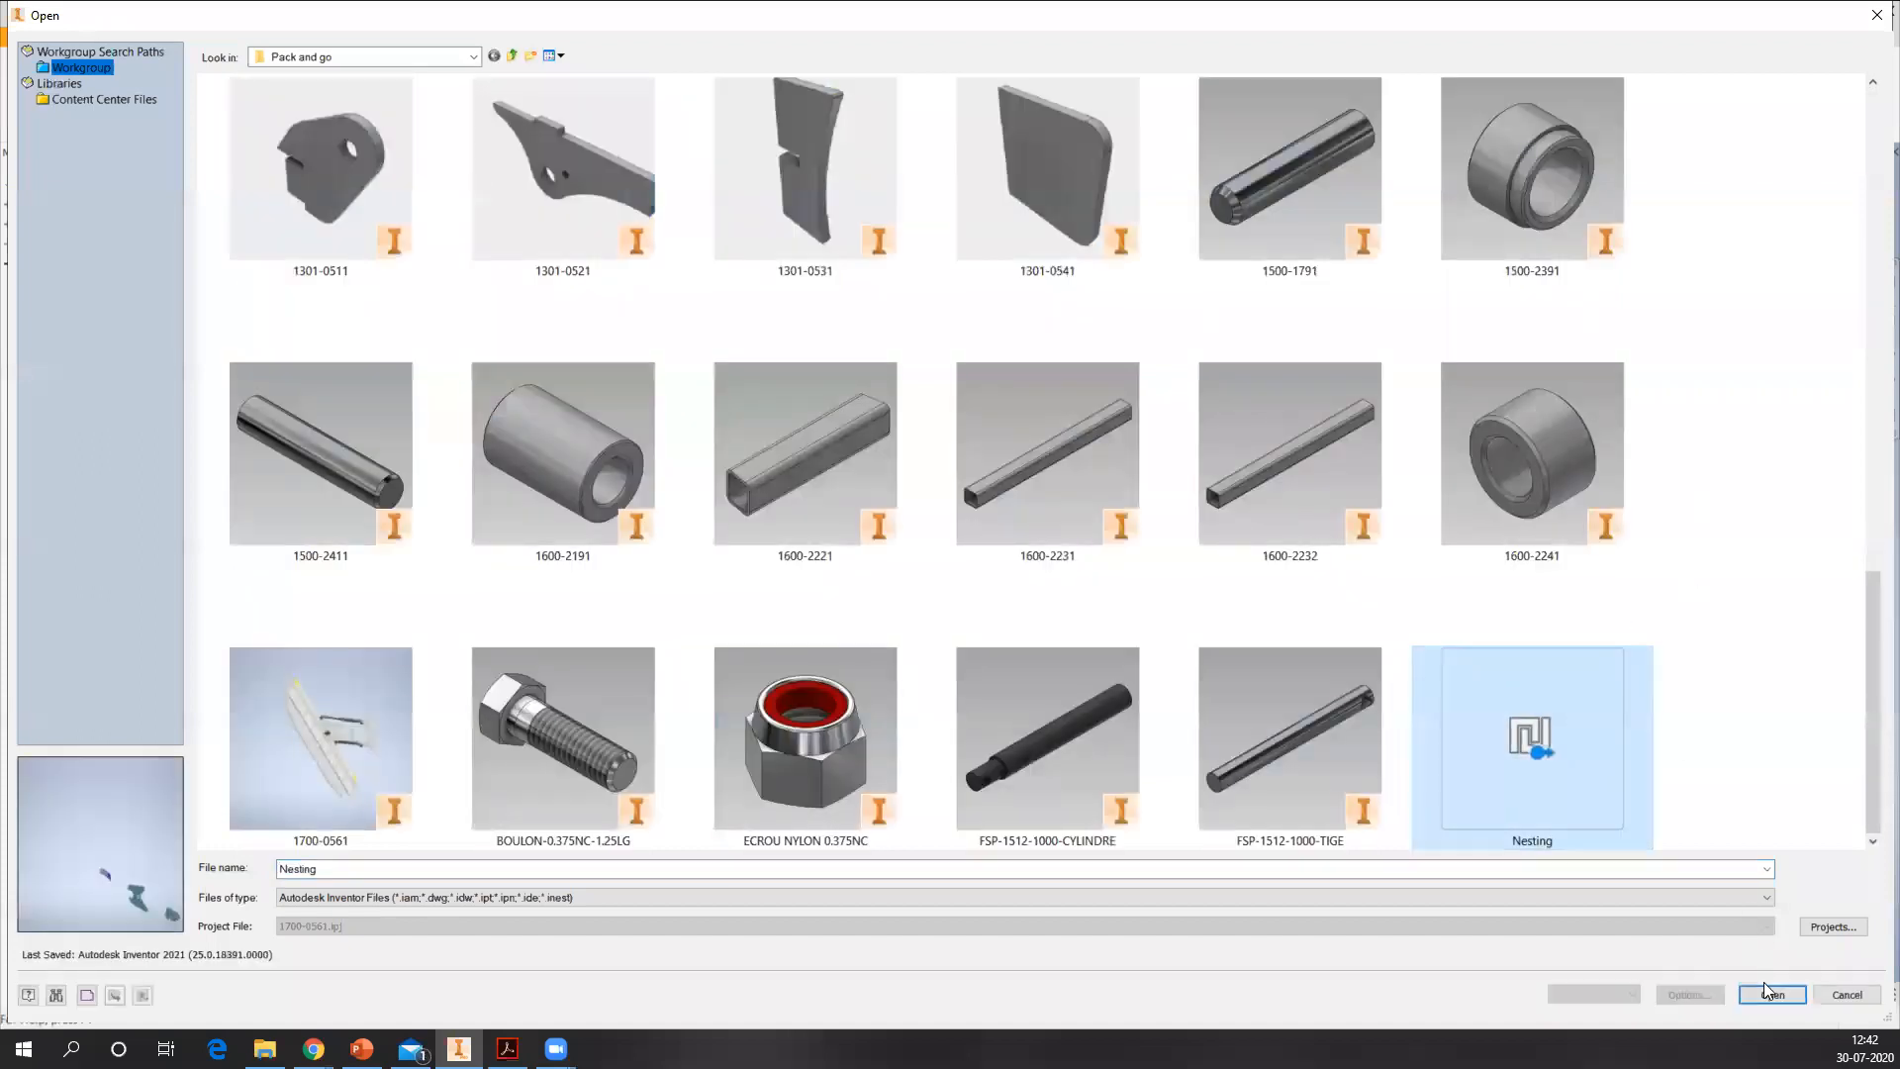
click(1771, 993)
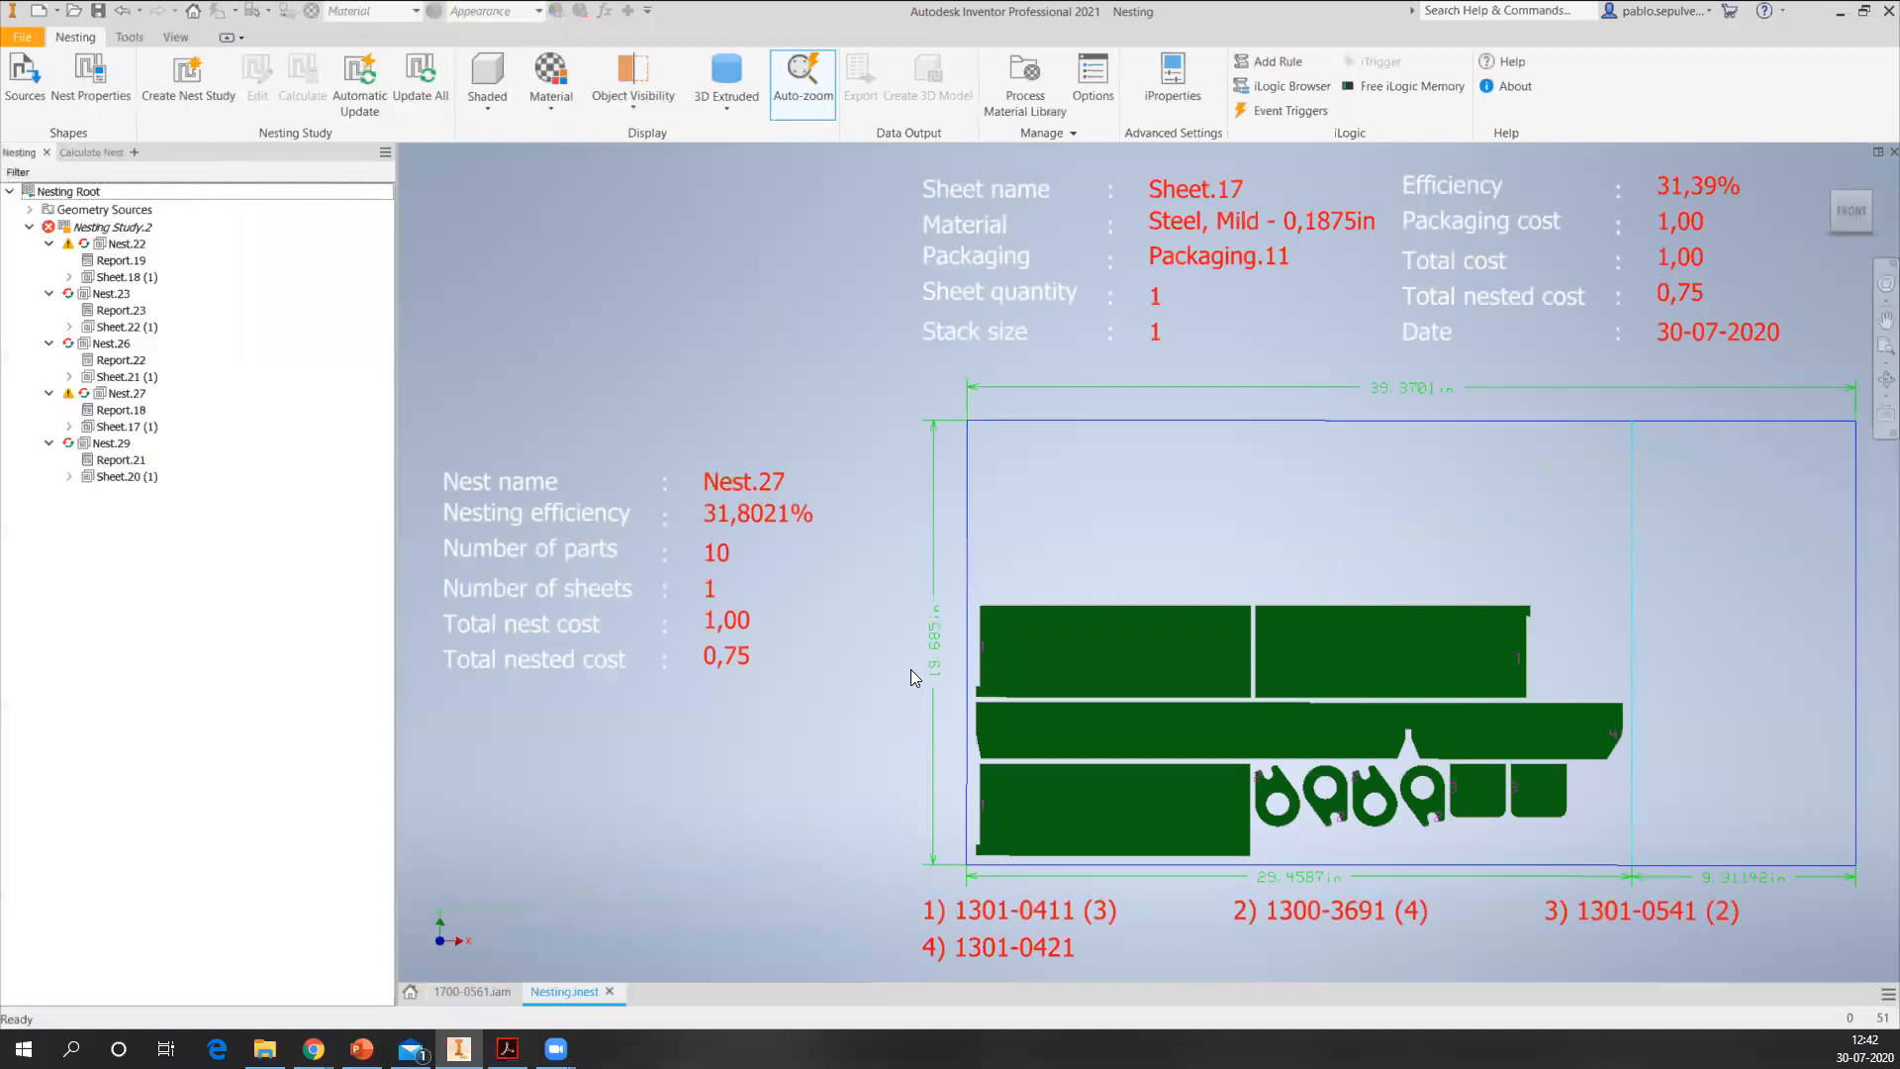
- Examine the full row of source shapes and the nest layouts in the reopened file
scroll(902, 652, up, 5)
scroll(963, 635, down, 10)
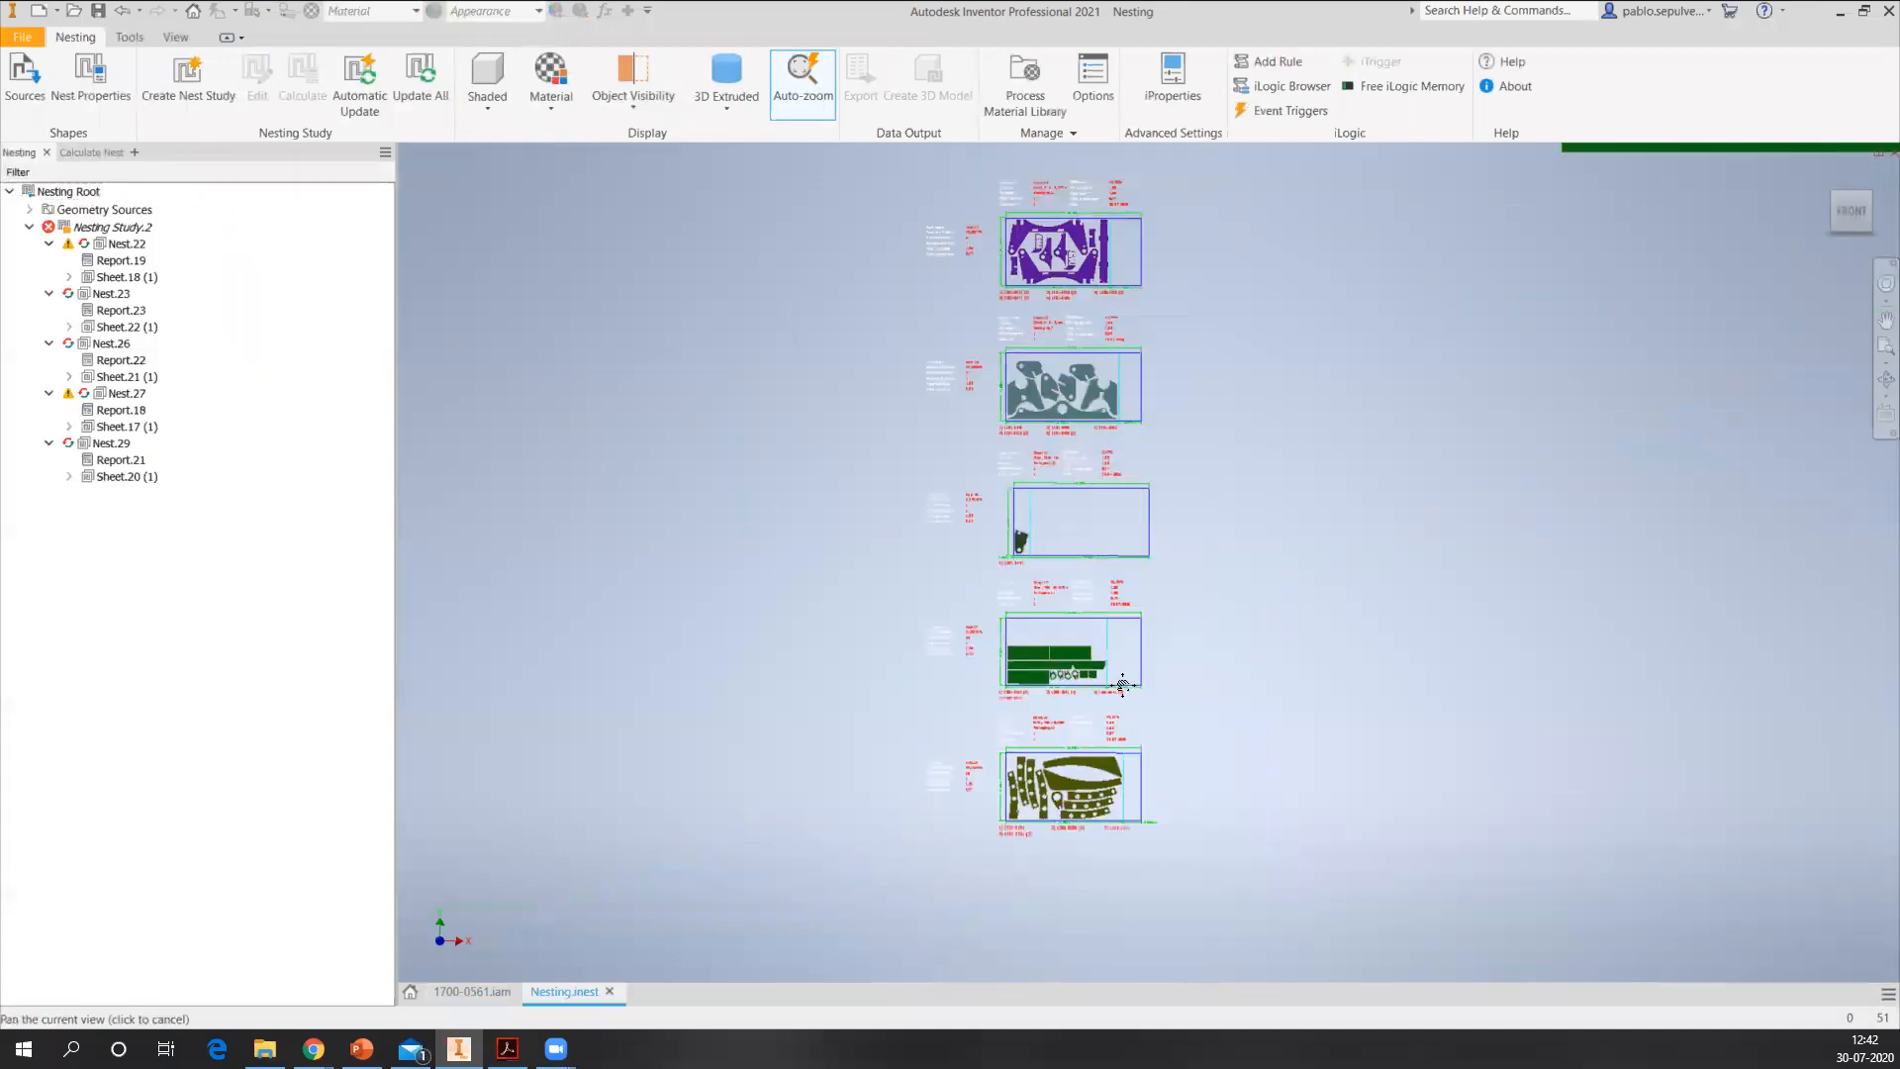
middle_drag(1501, 494, 776, 560)
middle_drag(1805, 623, 1034, 642)
middle_drag(1342, 645, 643, 636)
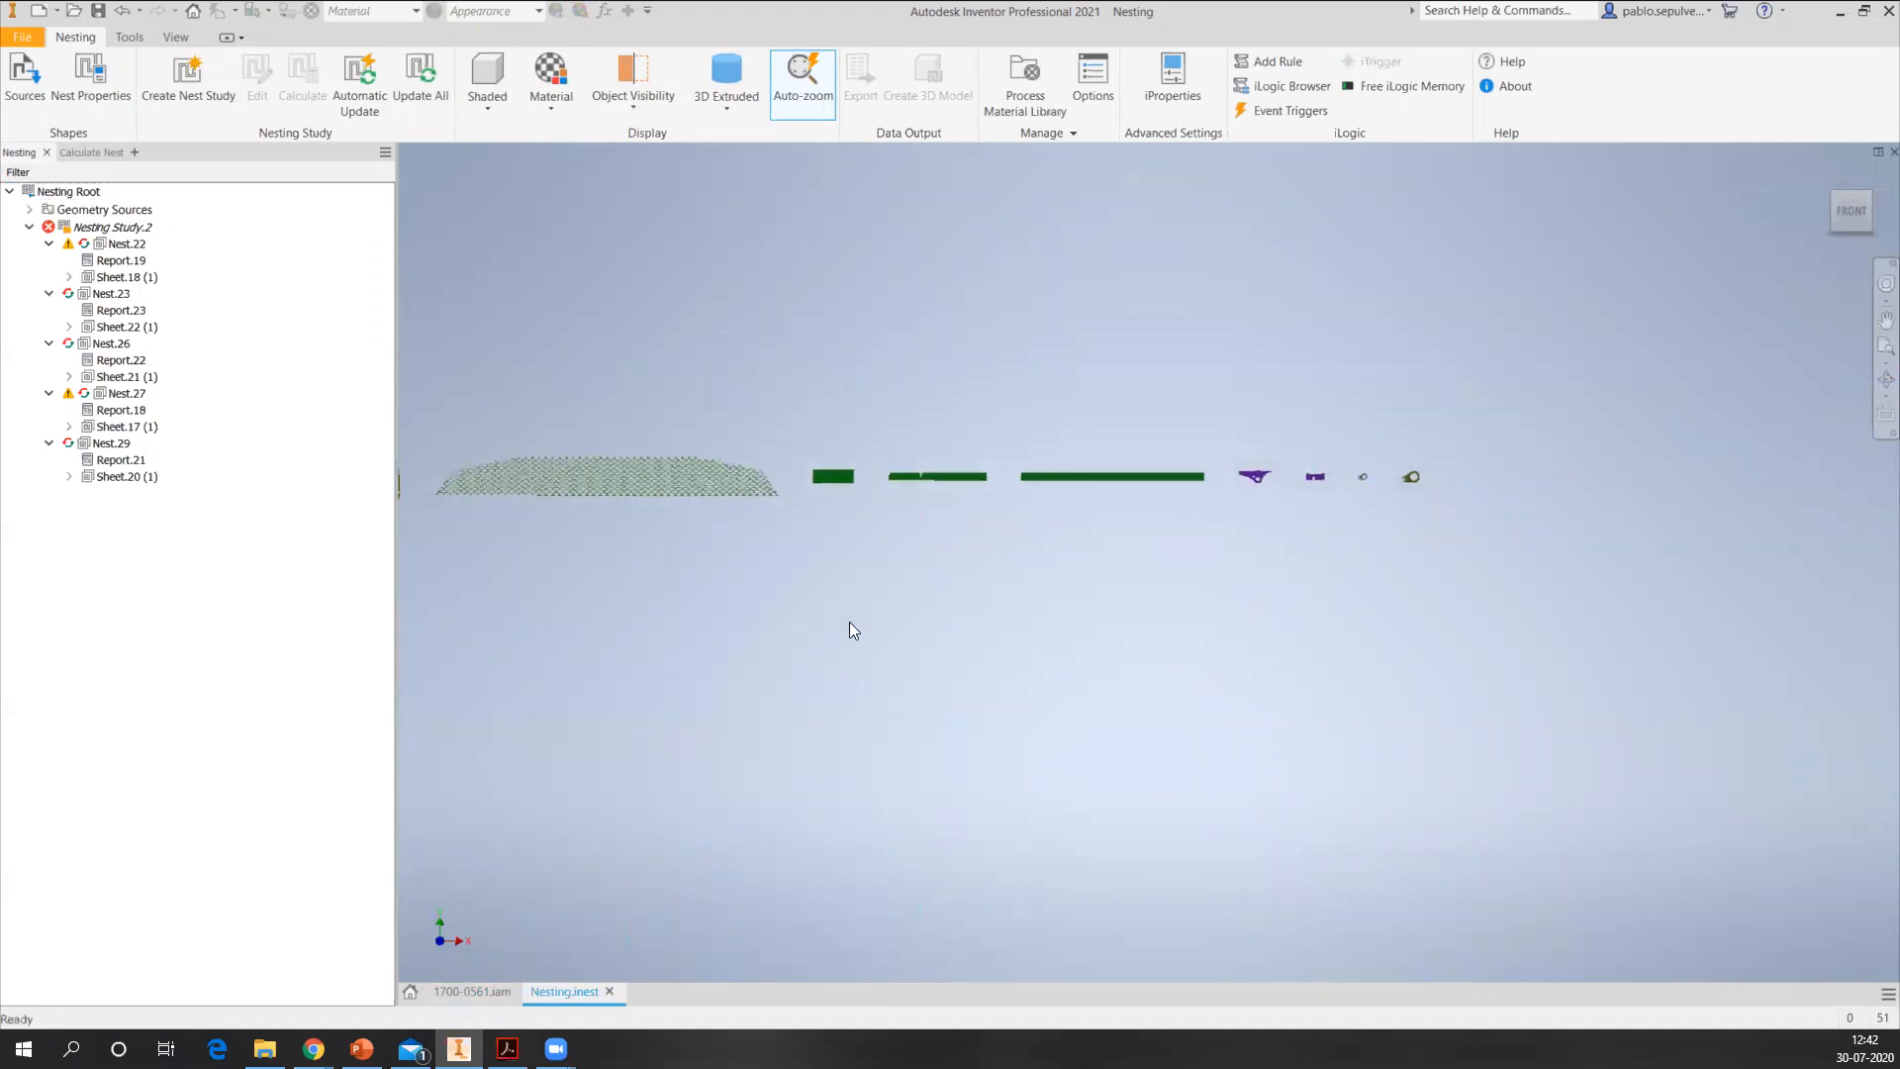
middle_drag(993, 543, 1870, 539)
middle_drag(1080, 581, 1672, 574)
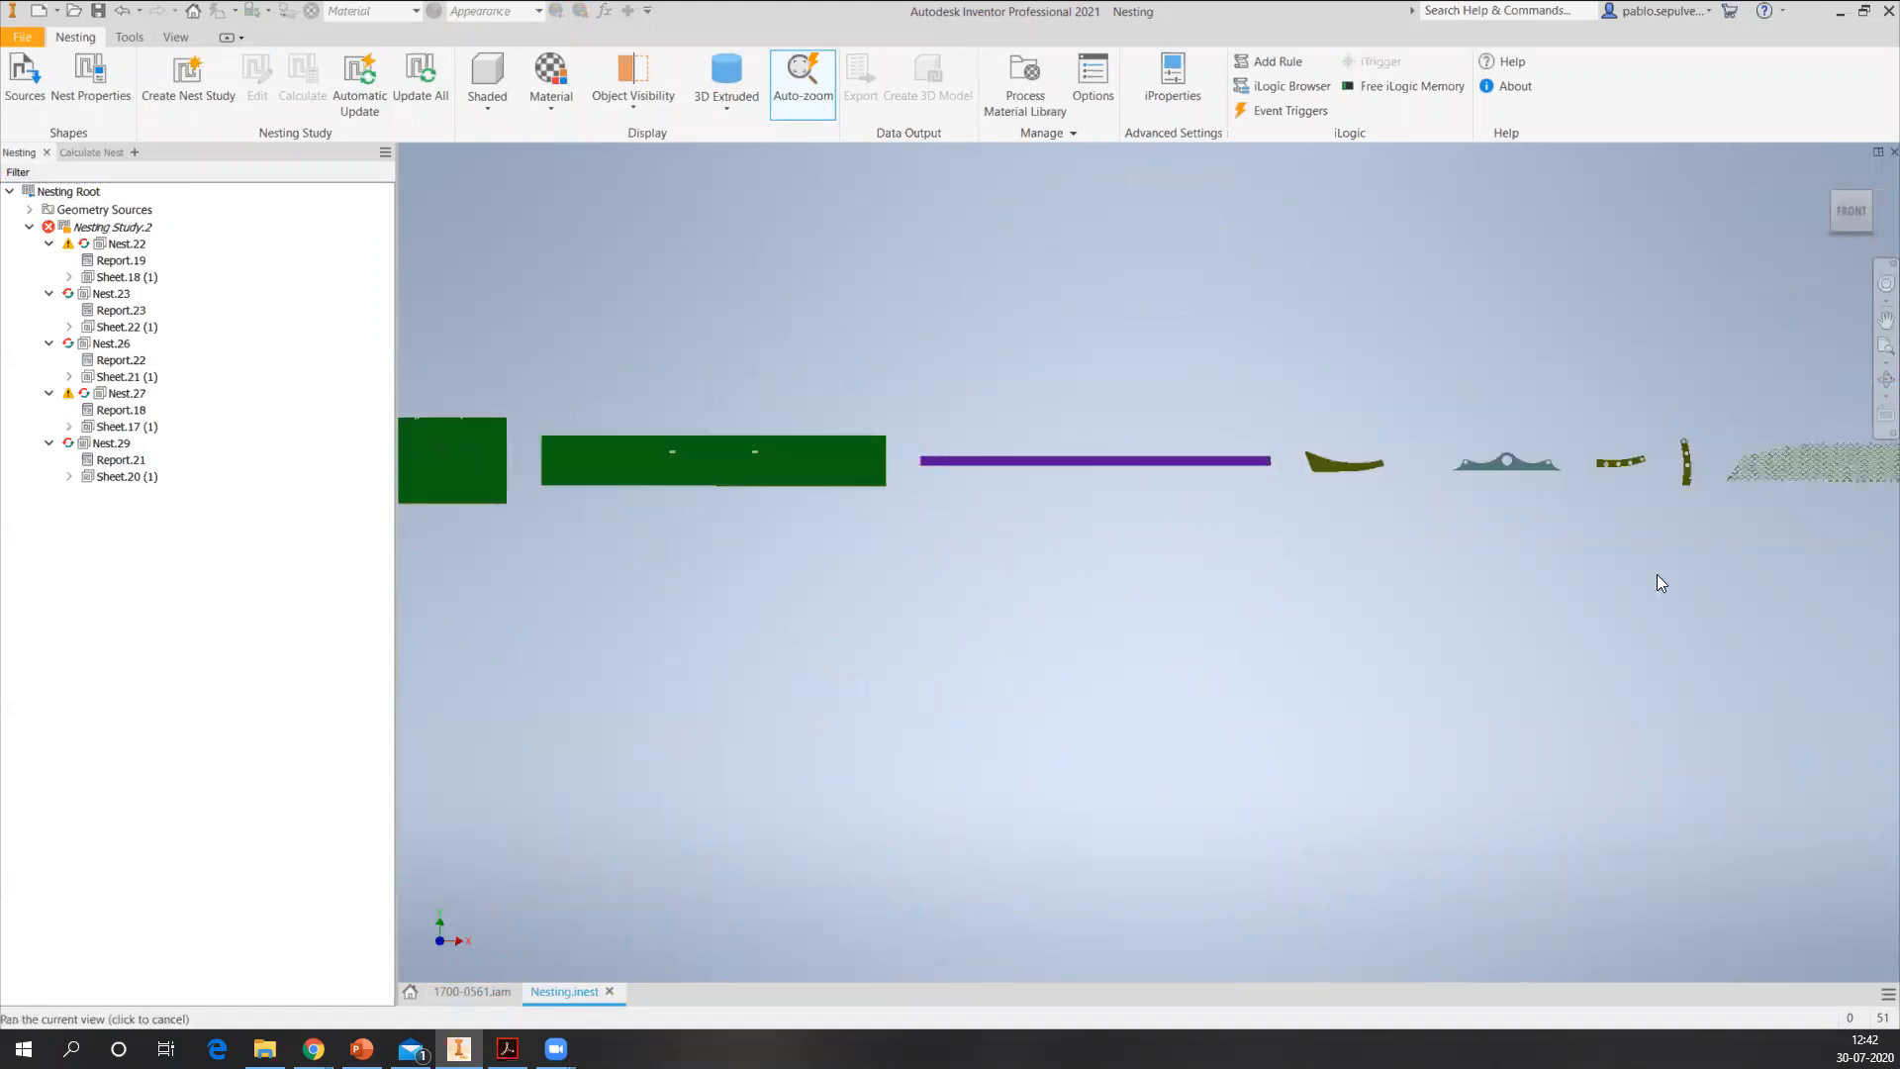
middle_drag(593, 574, 1310, 564)
middle_drag(785, 641, 1035, 530)
middle_drag(1005, 672, 958, 600)
scroll(821, 606, up, 2)
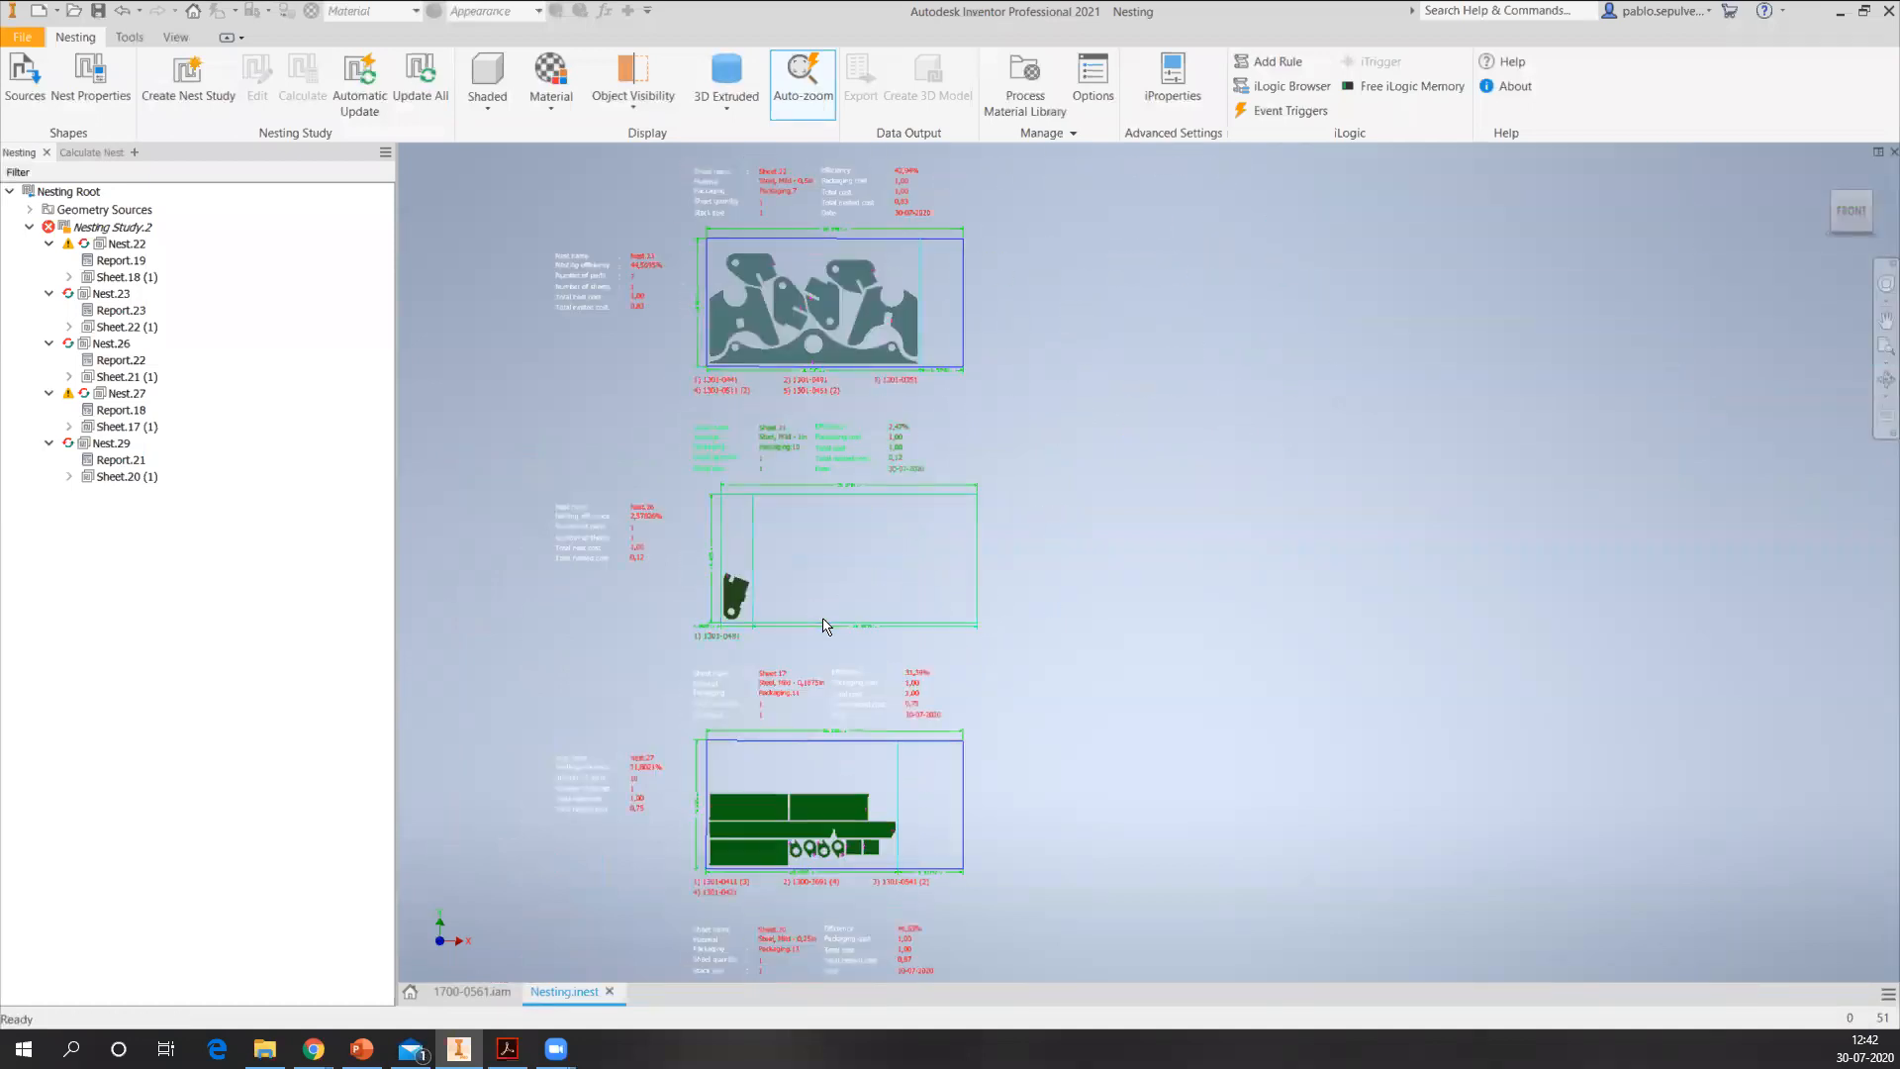
- Turn on Automatic Update and zoom to Nesting Study.2 to review all its nests
click(358, 77)
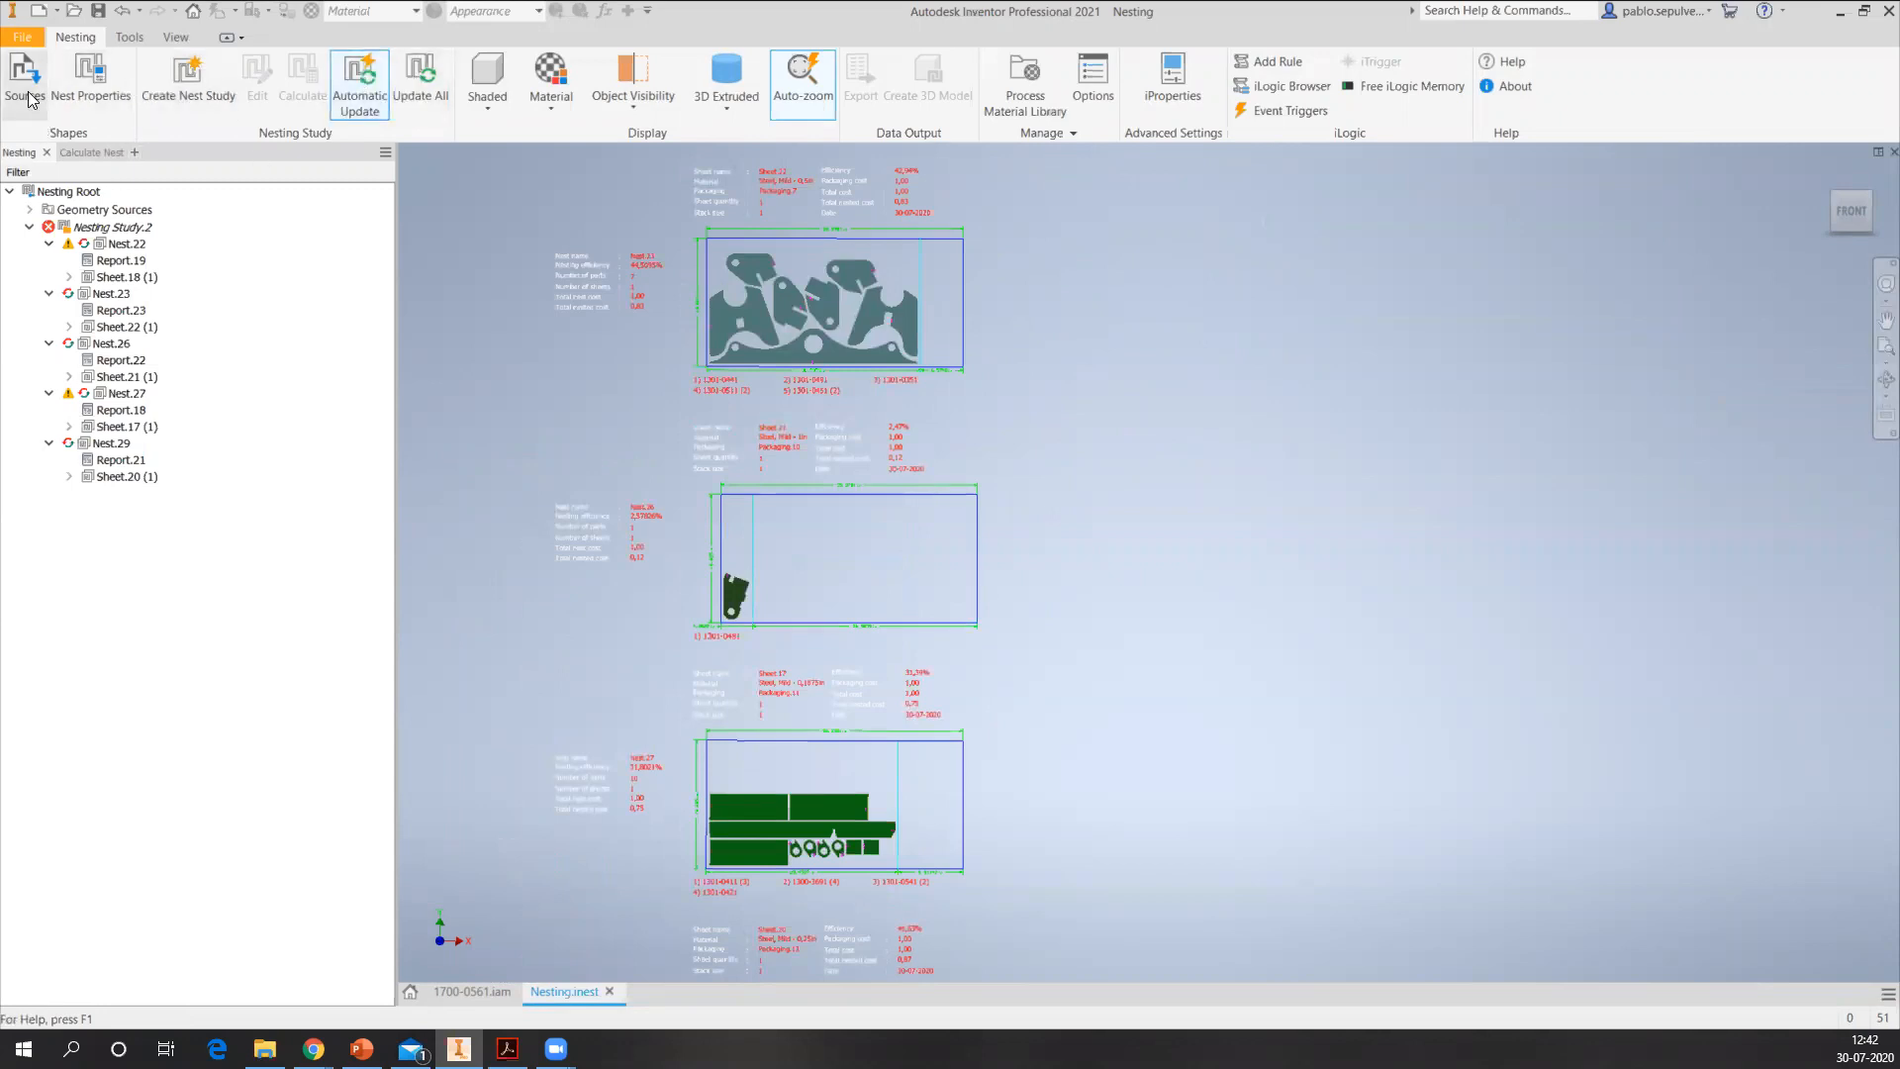
double_click(44, 227)
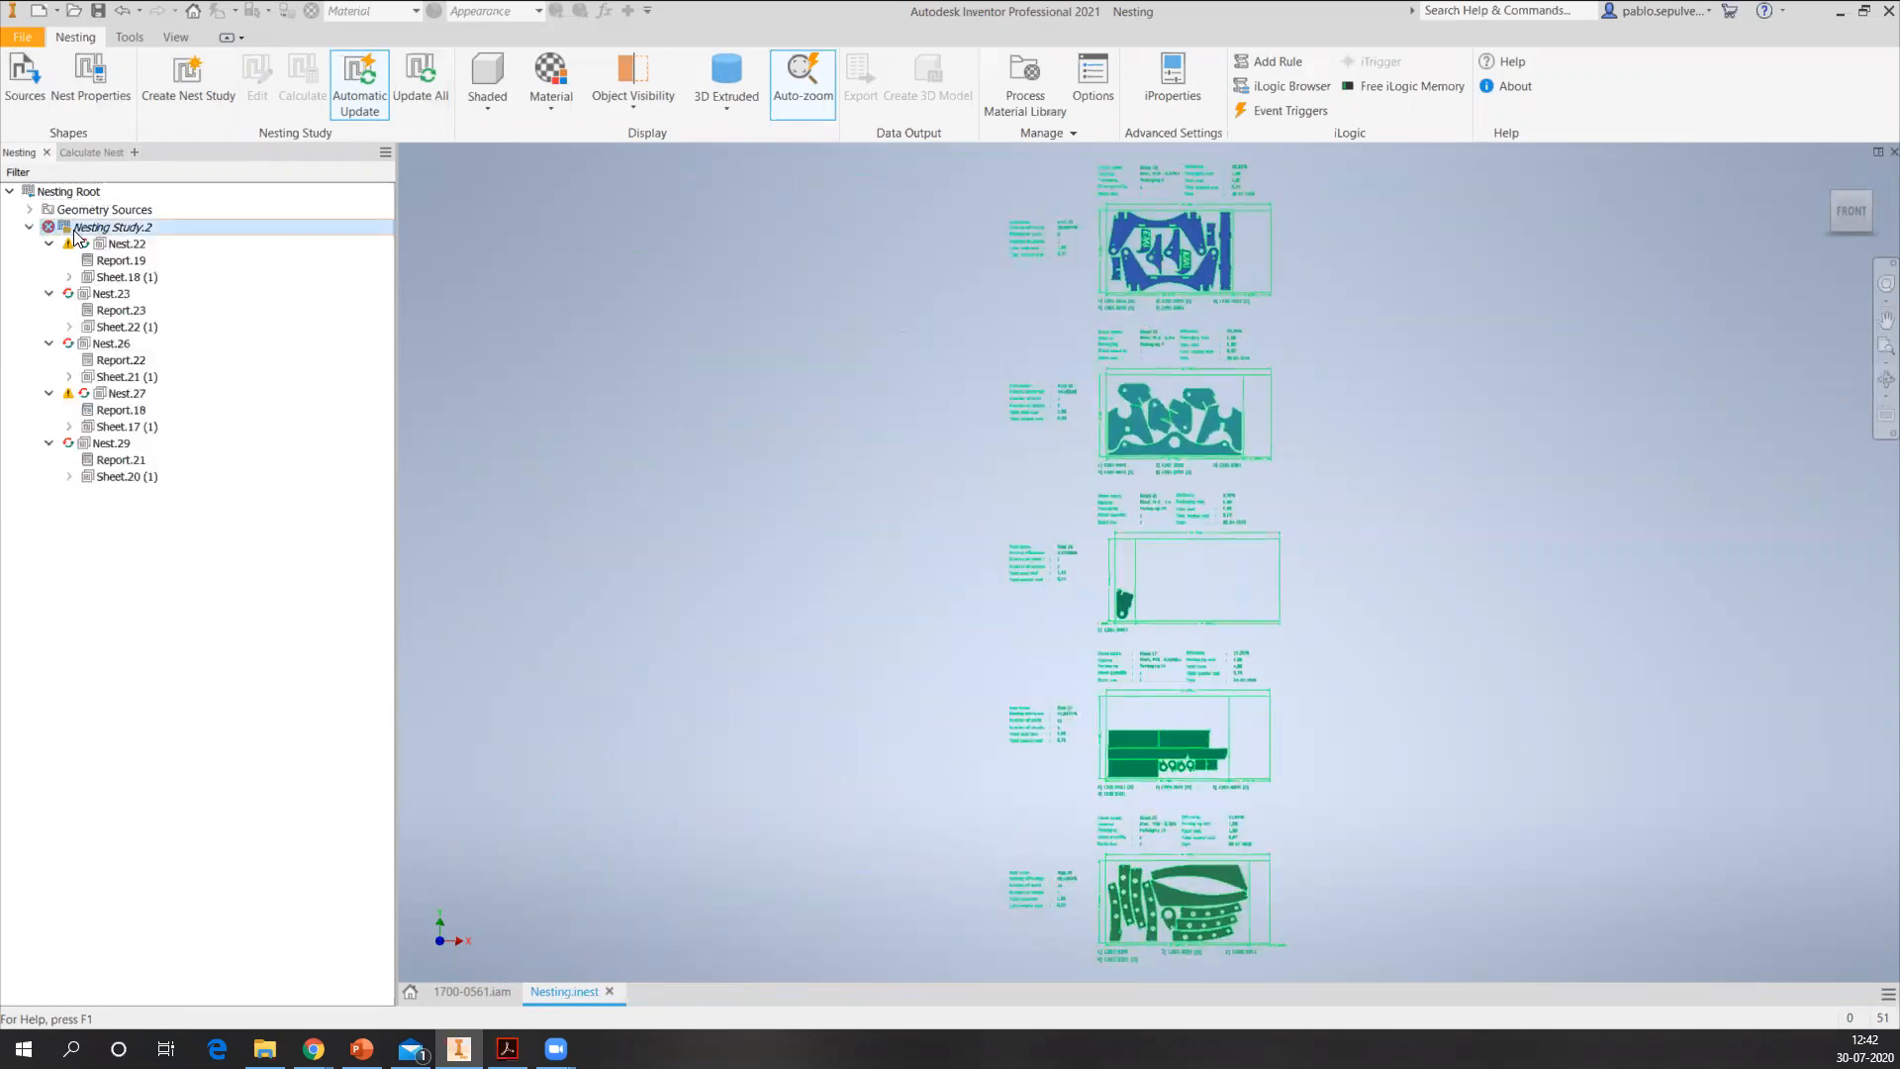
right_click(76, 228)
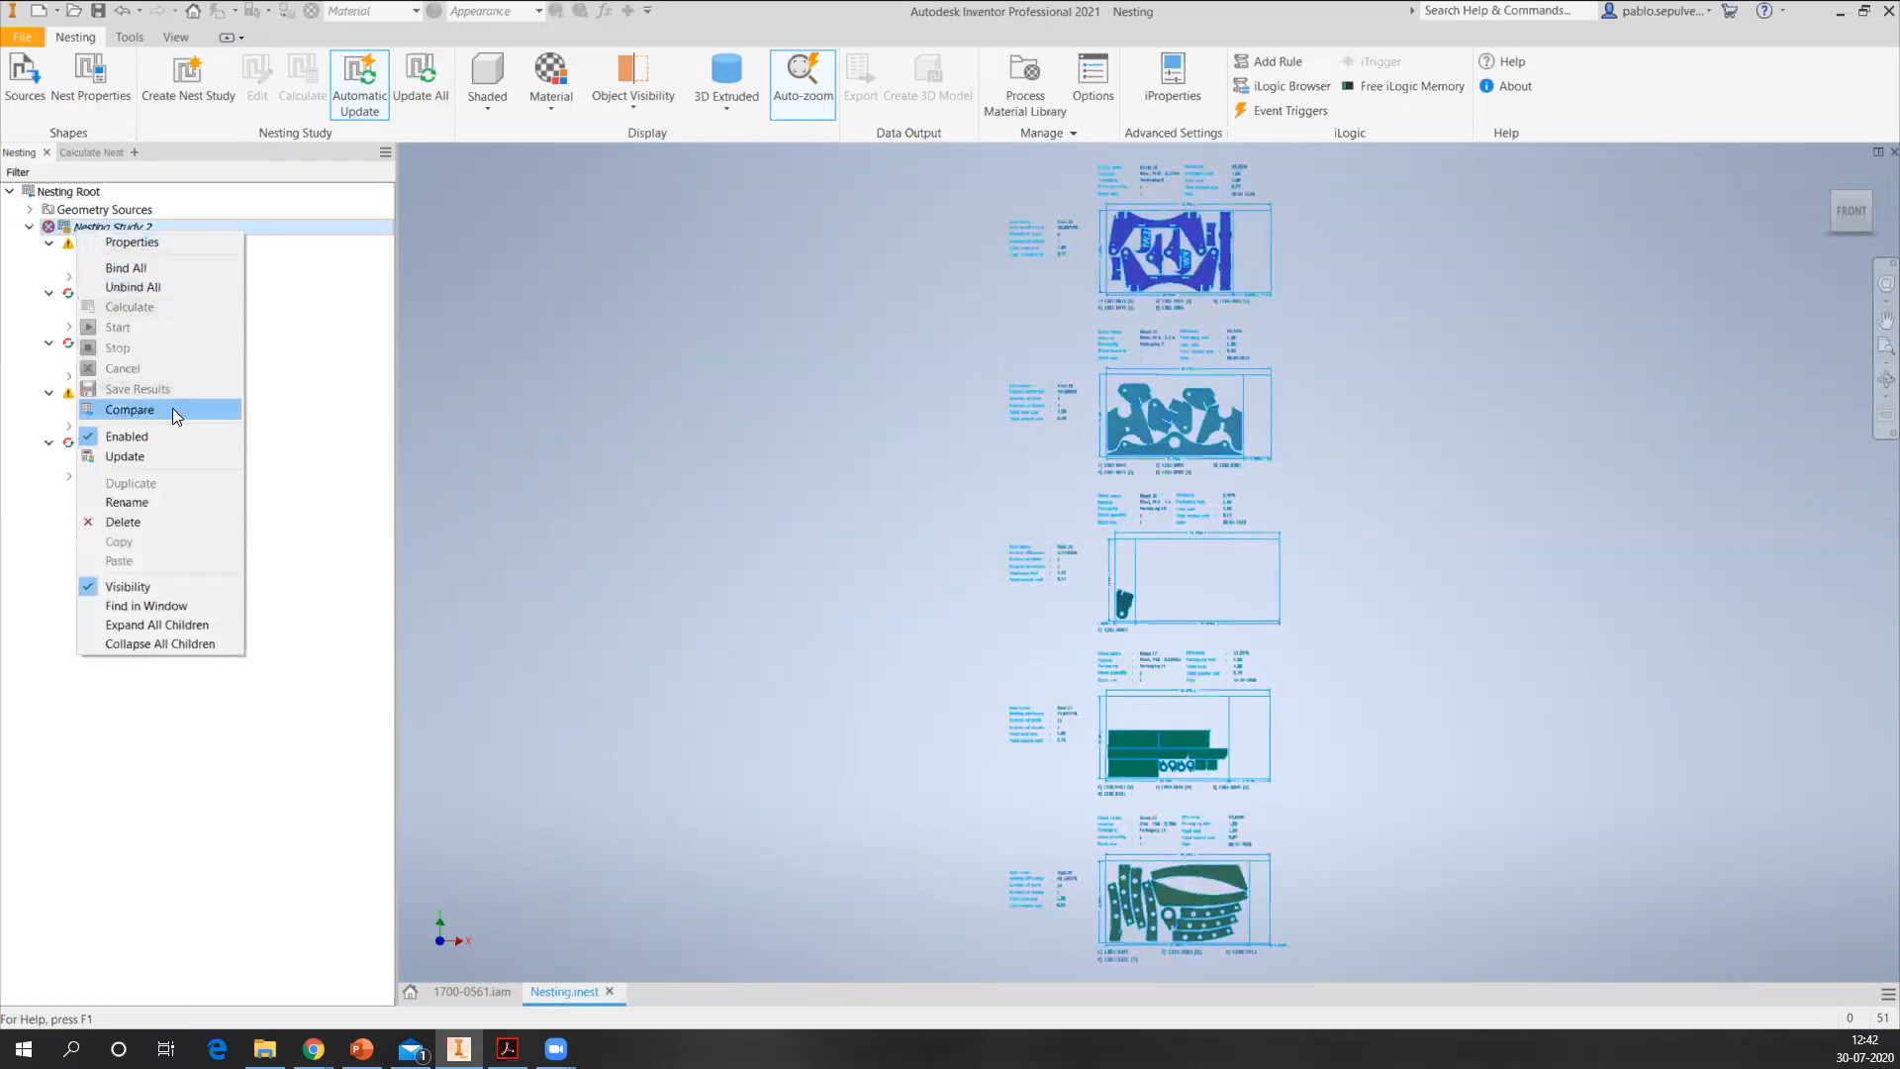
click(319, 574)
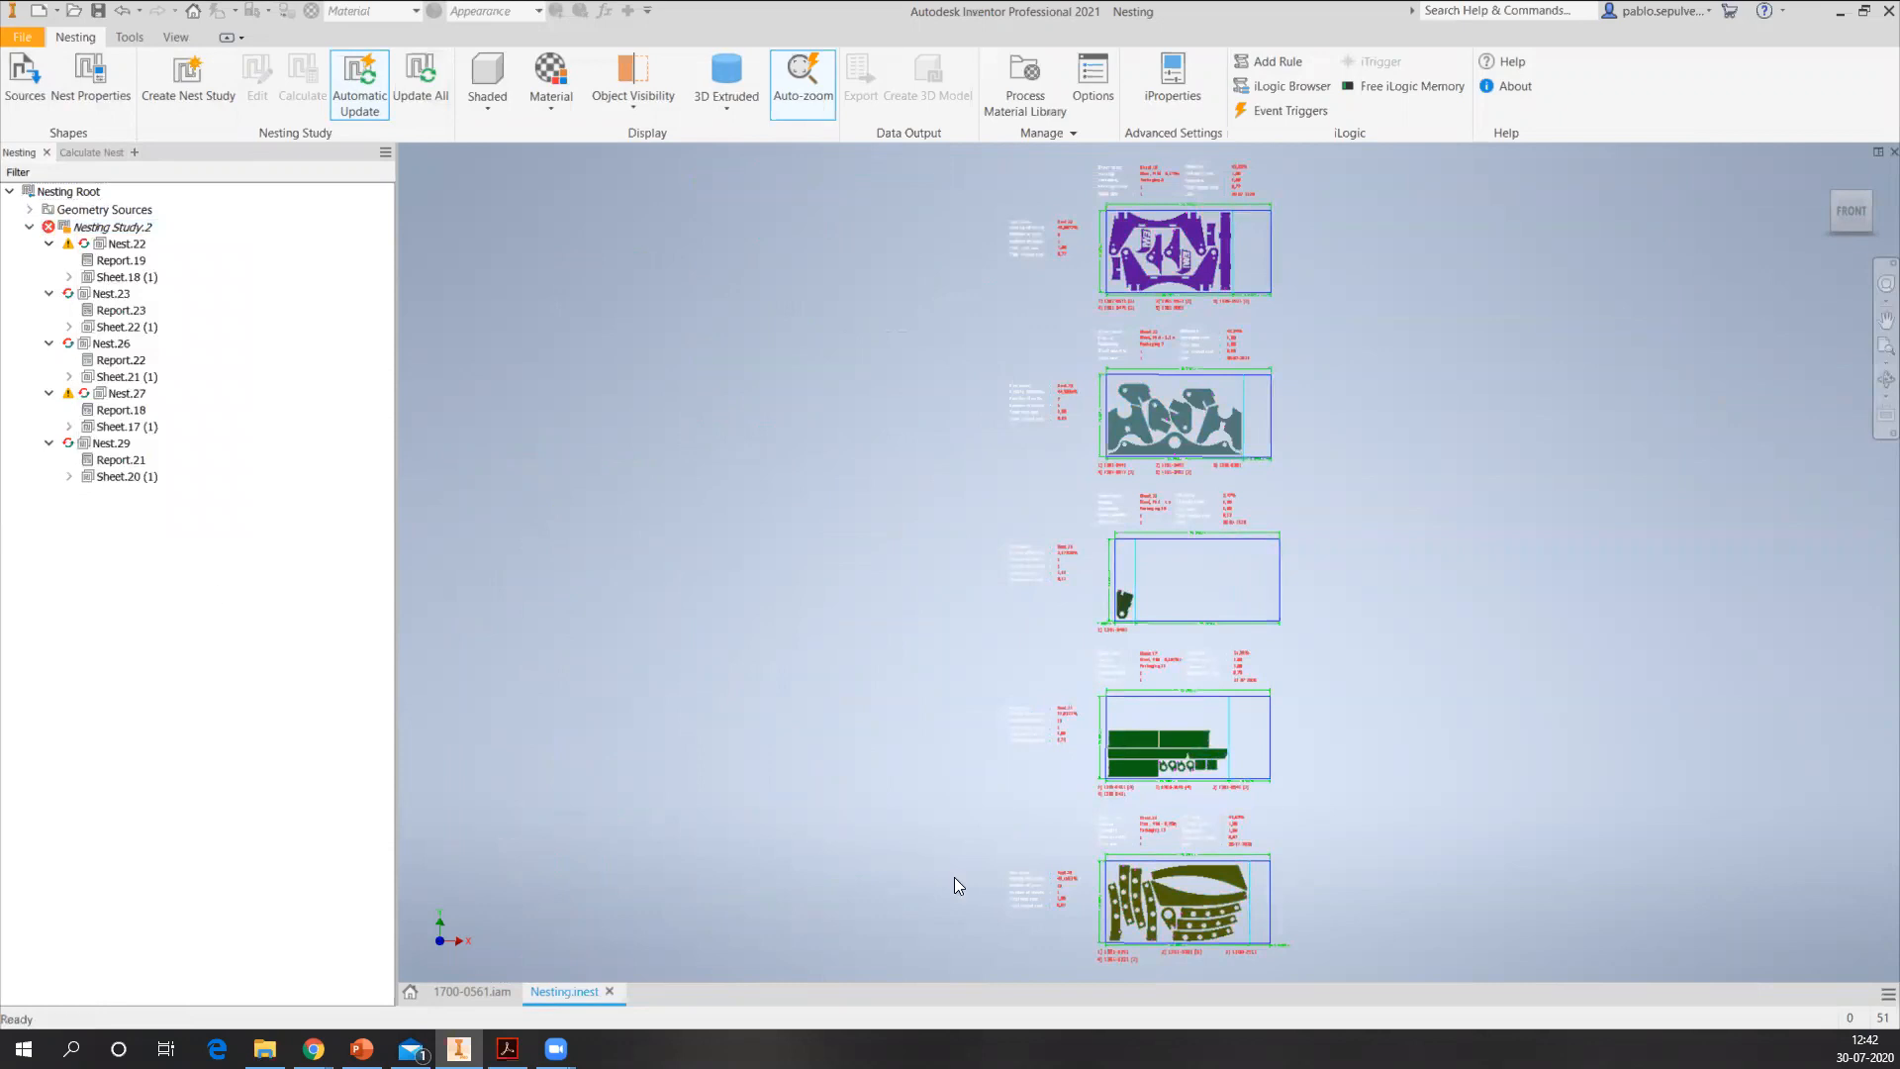
middle_drag(1272, 734, 901, 748)
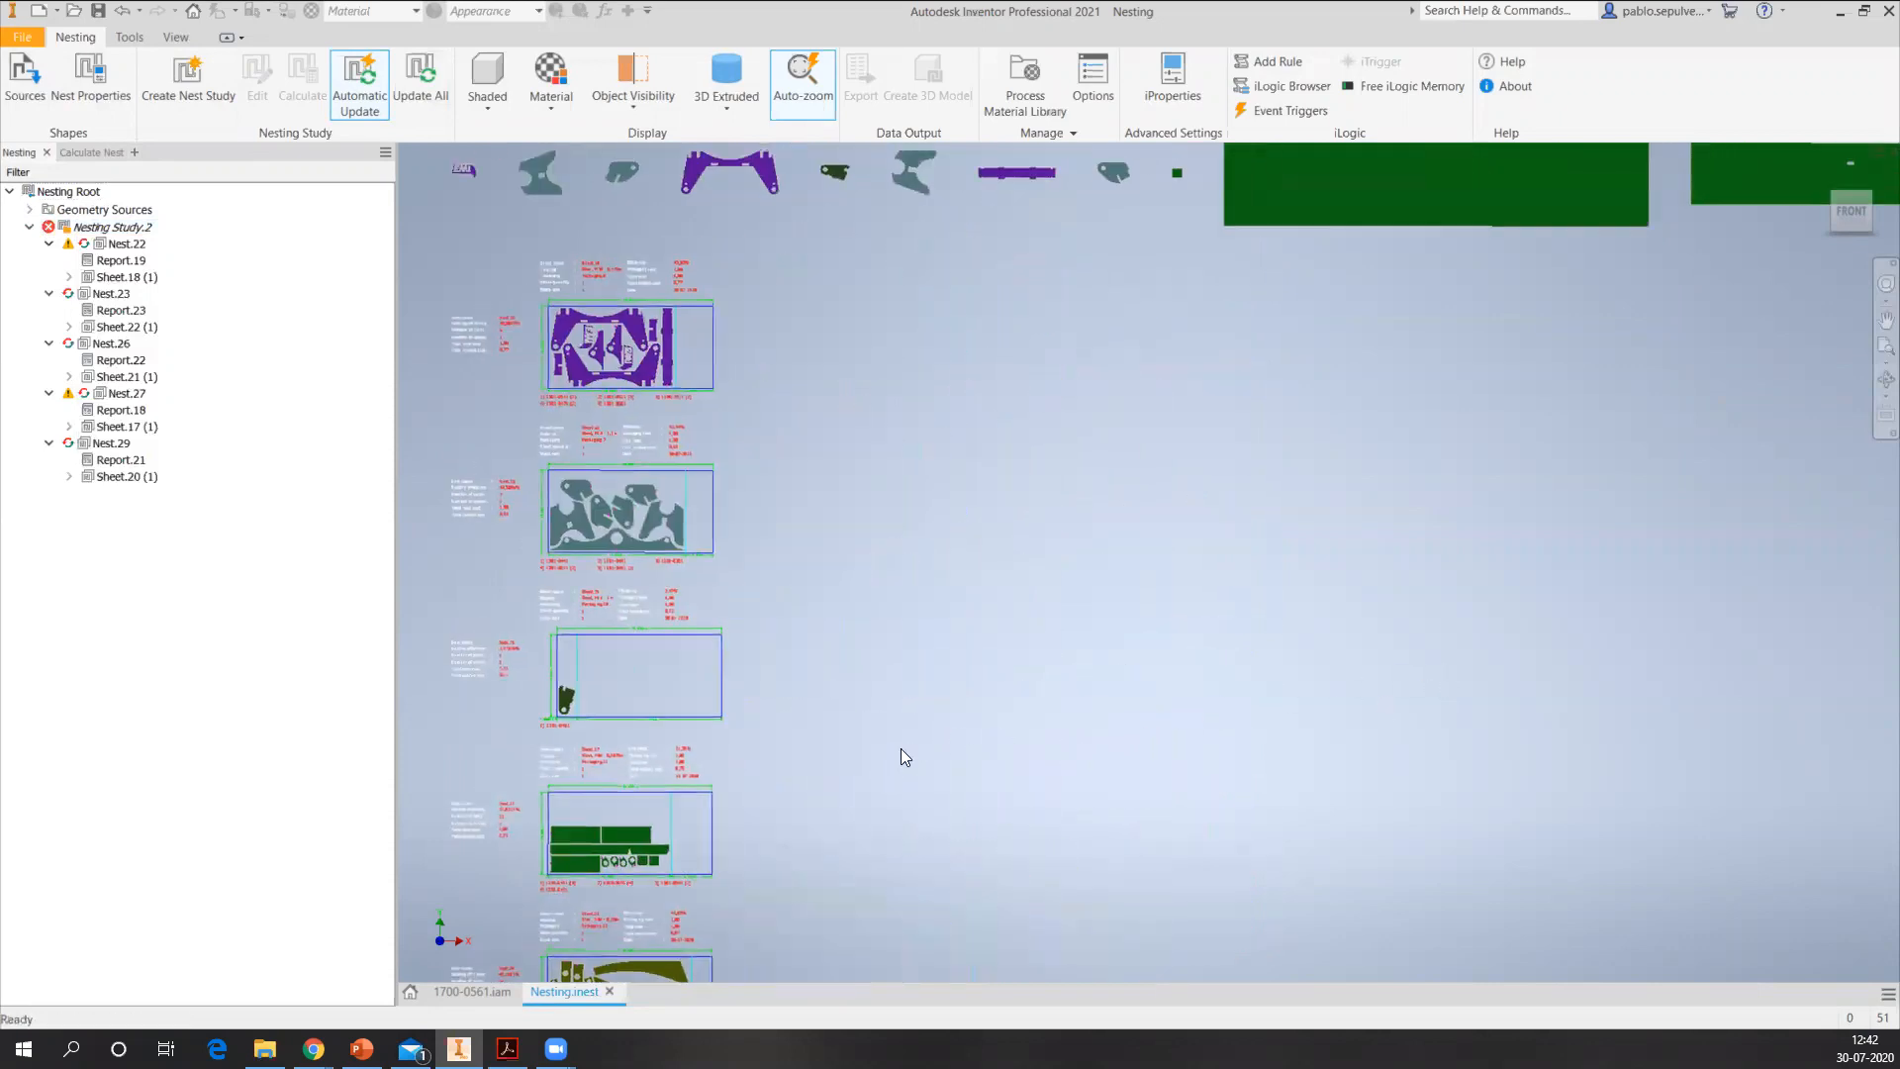
middle_drag(885, 491, 911, 540)
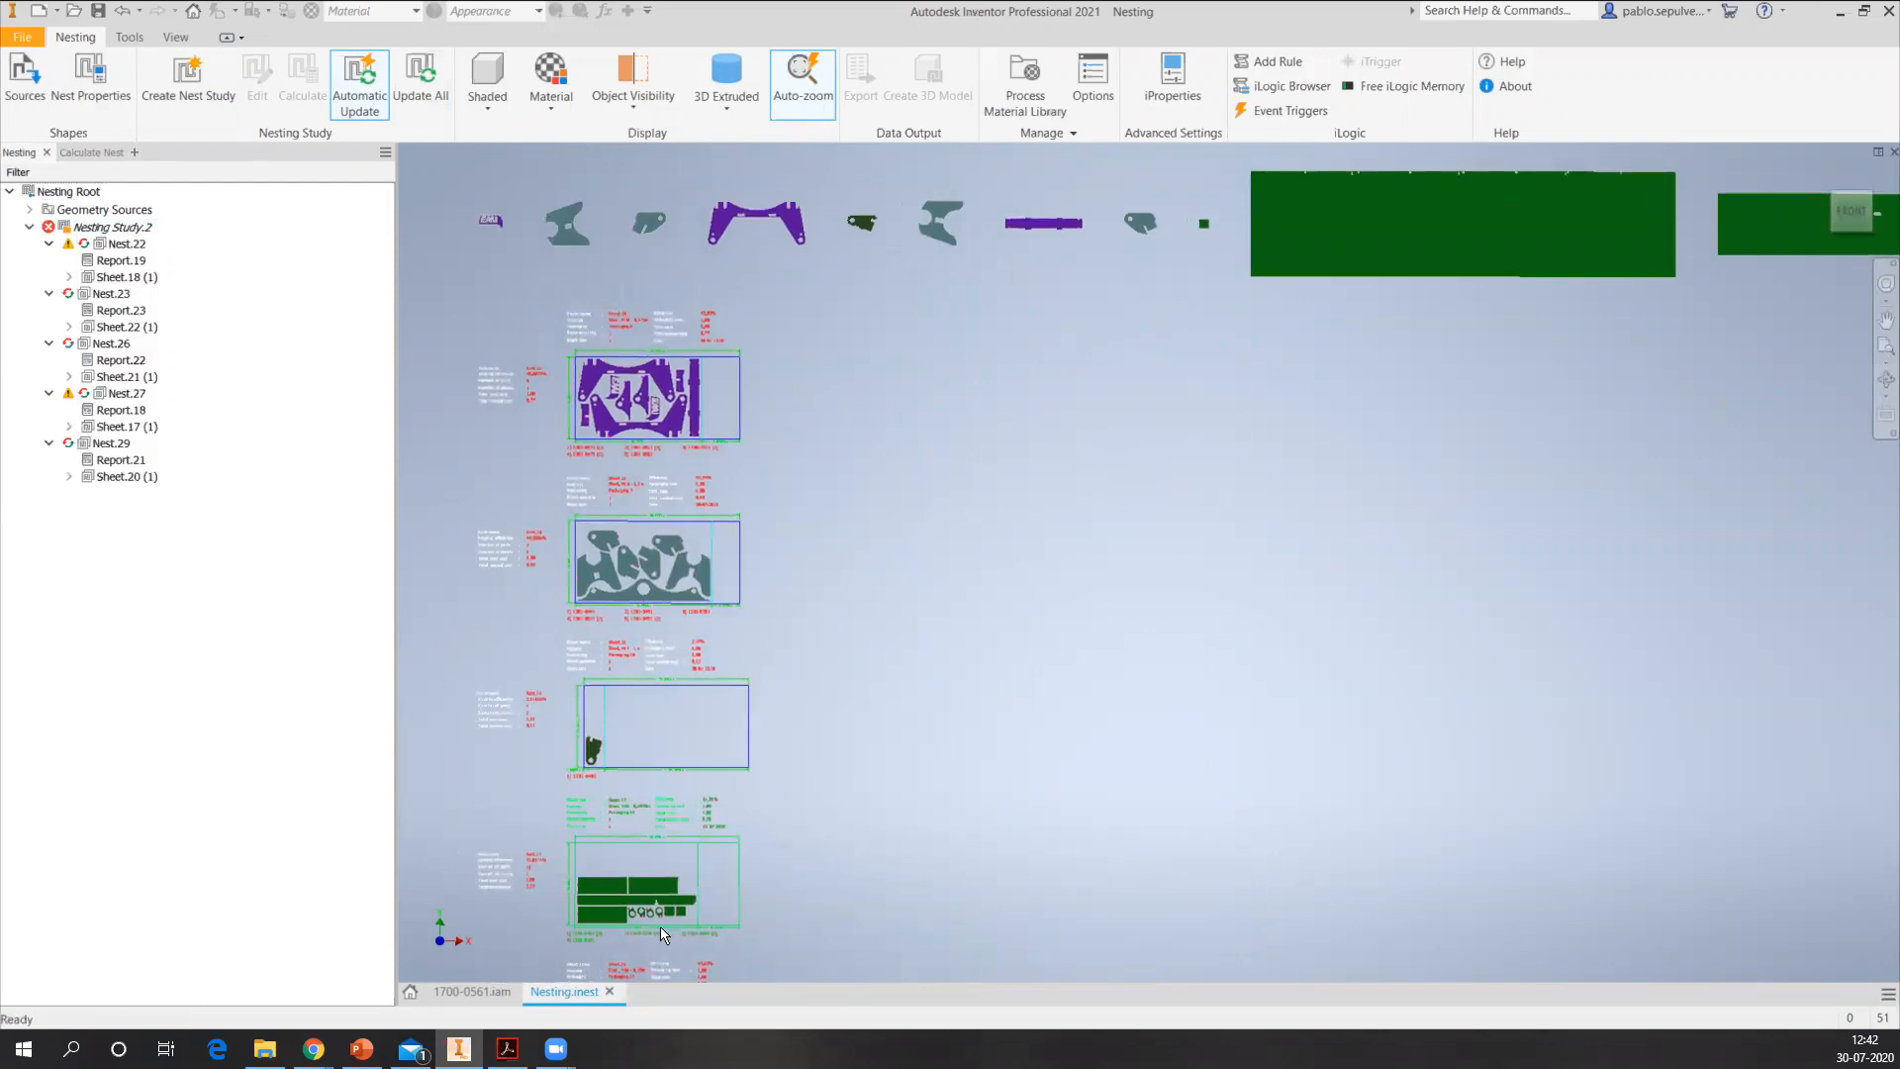